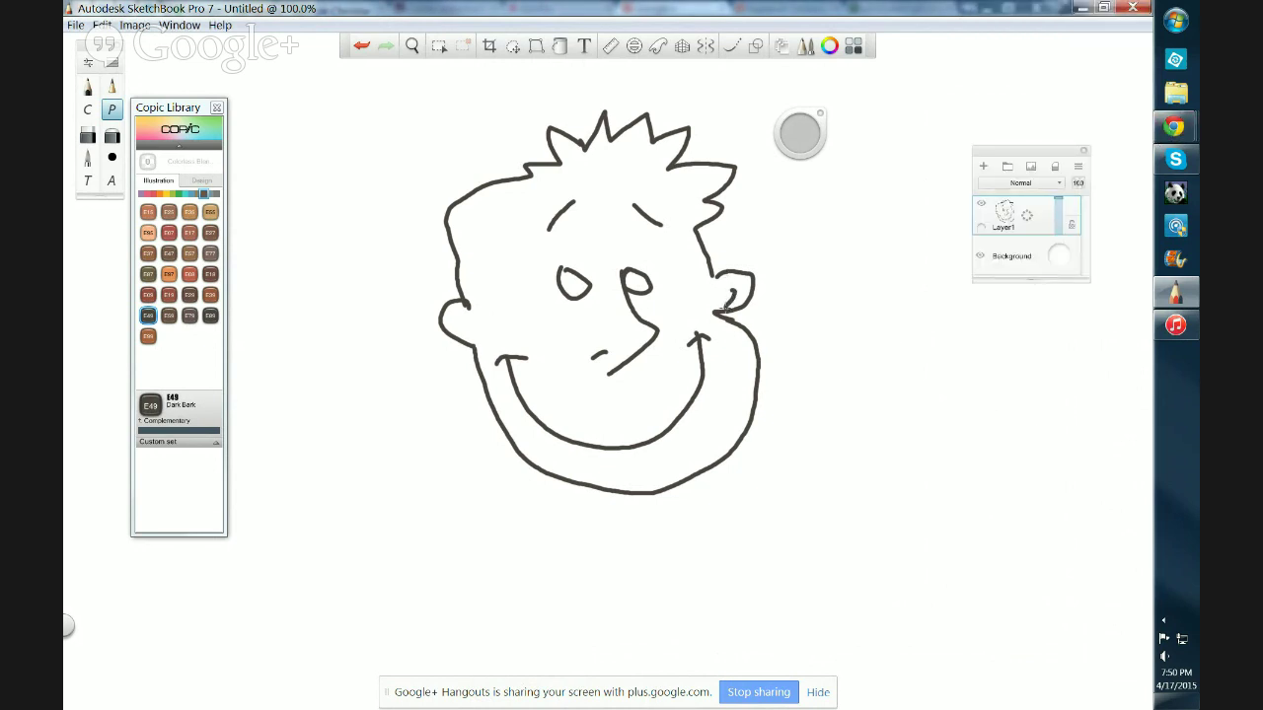
Draw the inner fold of the ear, a short line under each eye and the hairline around the cartoon man's forehead
left_click_drag(460, 320, 468, 343)
left_click_drag(593, 305, 568, 323)
left_click_drag(639, 306, 668, 314)
mouse_move(474, 321)
left_mouse_down()
mouse_move(501, 312)
mouse_move(530, 184)
mouse_move(592, 168)
mouse_move(691, 203)
mouse_move(691, 218)
left_mouse_up()
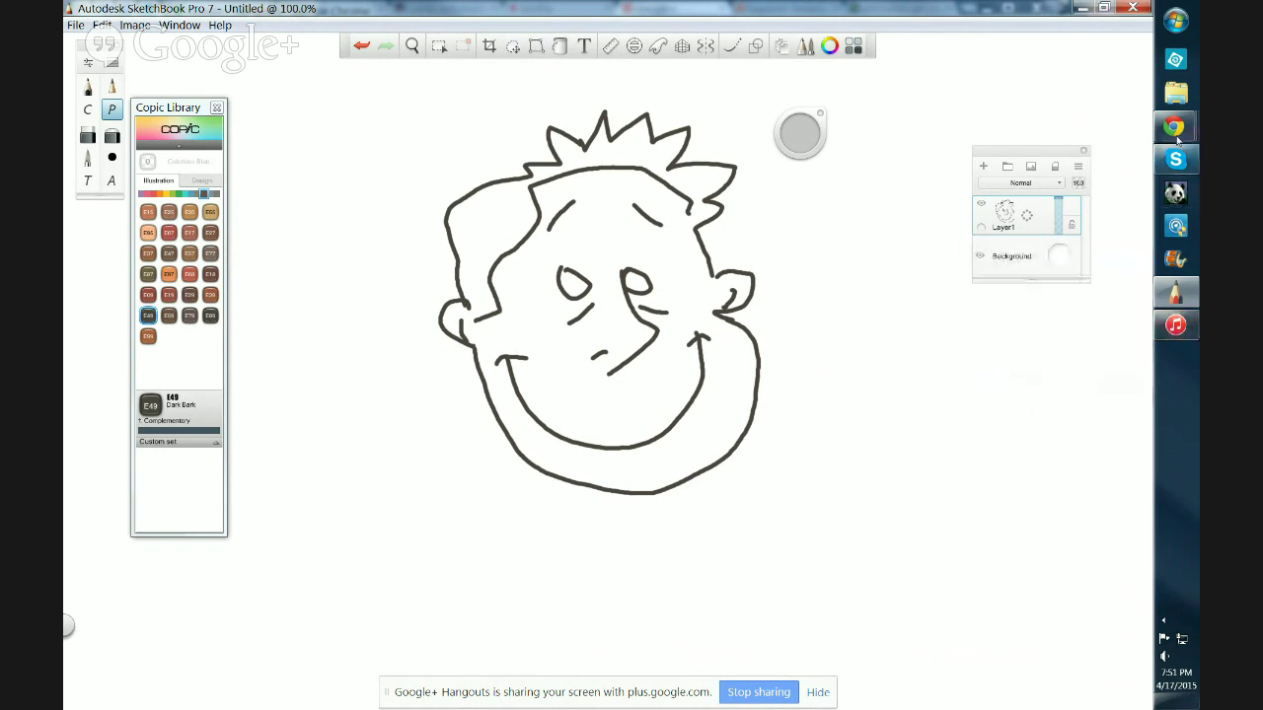
Switch to the Google+ Hangouts window to check the group chat and return to the SketchBook drawing
mouse_move(1177, 135)
left_click(1079, 195)
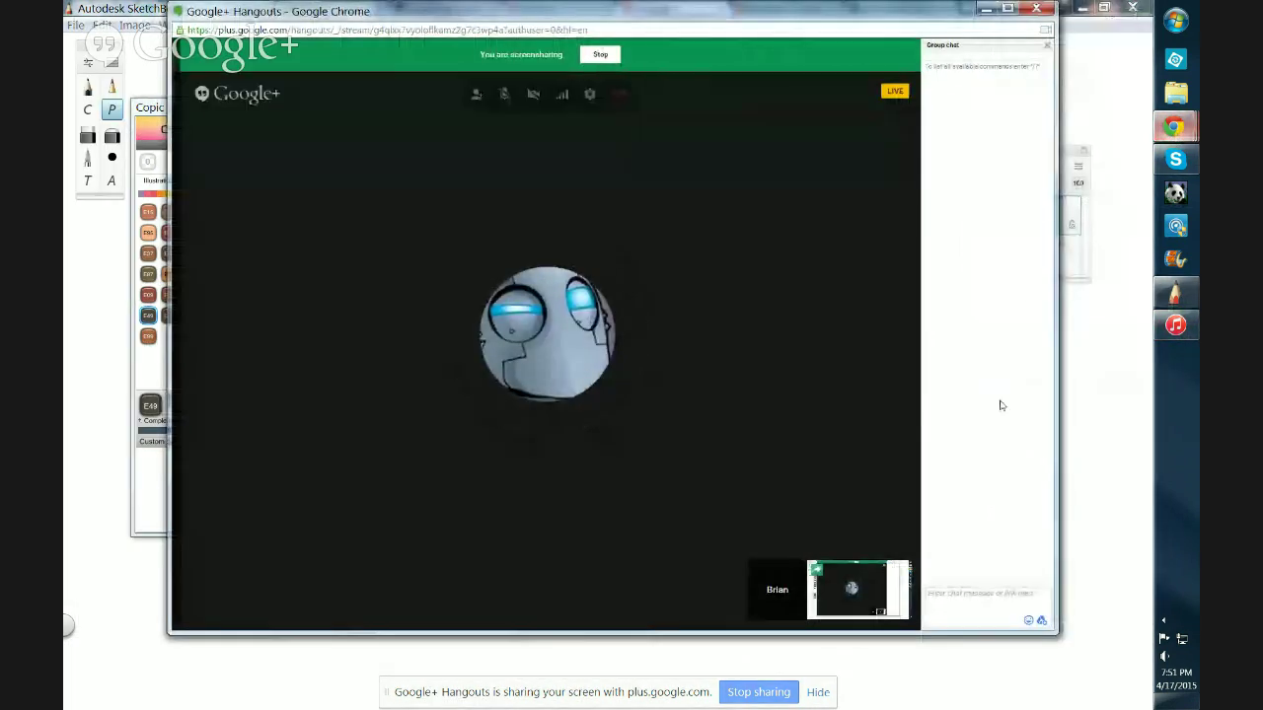
left_click(1088, 386)
Draw the man's neck, a bulky shoulder and chest outline, and two small ovals beneath the chest
left_click_drag(582, 485, 600, 552)
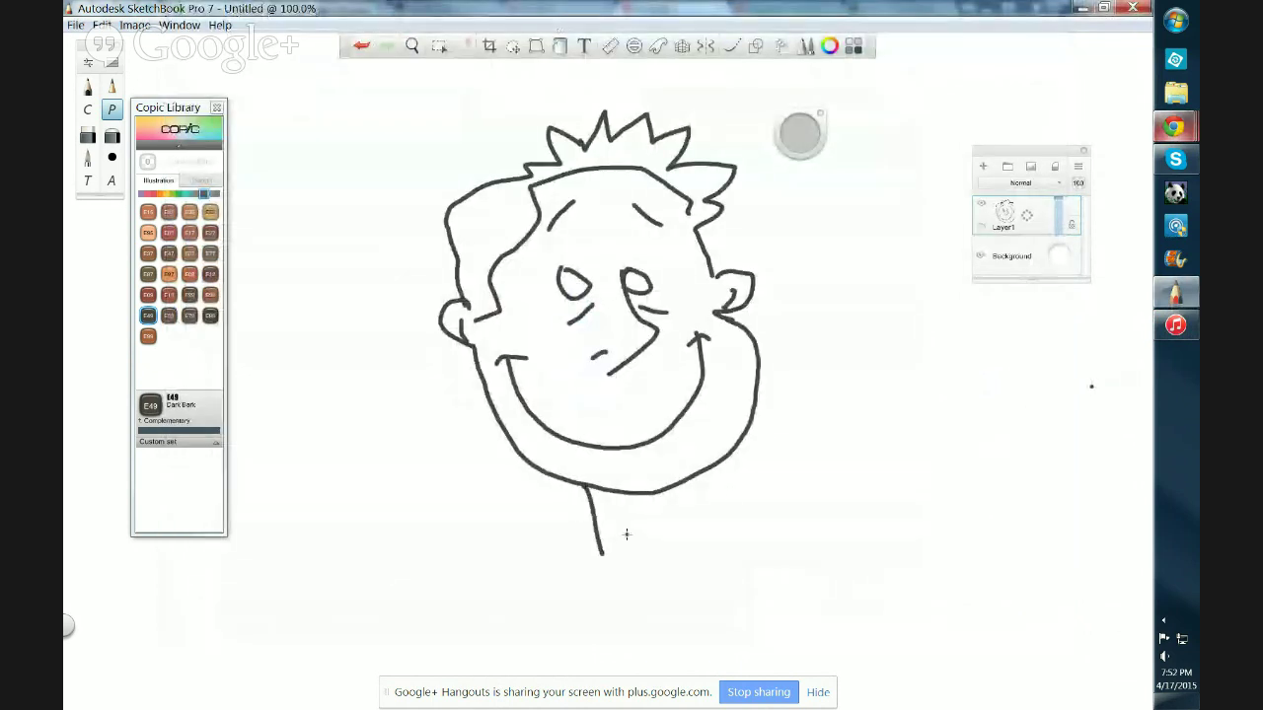
mouse_move(648, 490)
left_mouse_down()
mouse_move(453, 483)
mouse_move(438, 573)
mouse_move(578, 626)
mouse_move(814, 602)
mouse_move(884, 570)
mouse_move(810, 496)
mouse_move(720, 552)
mouse_move(667, 530)
left_mouse_up()
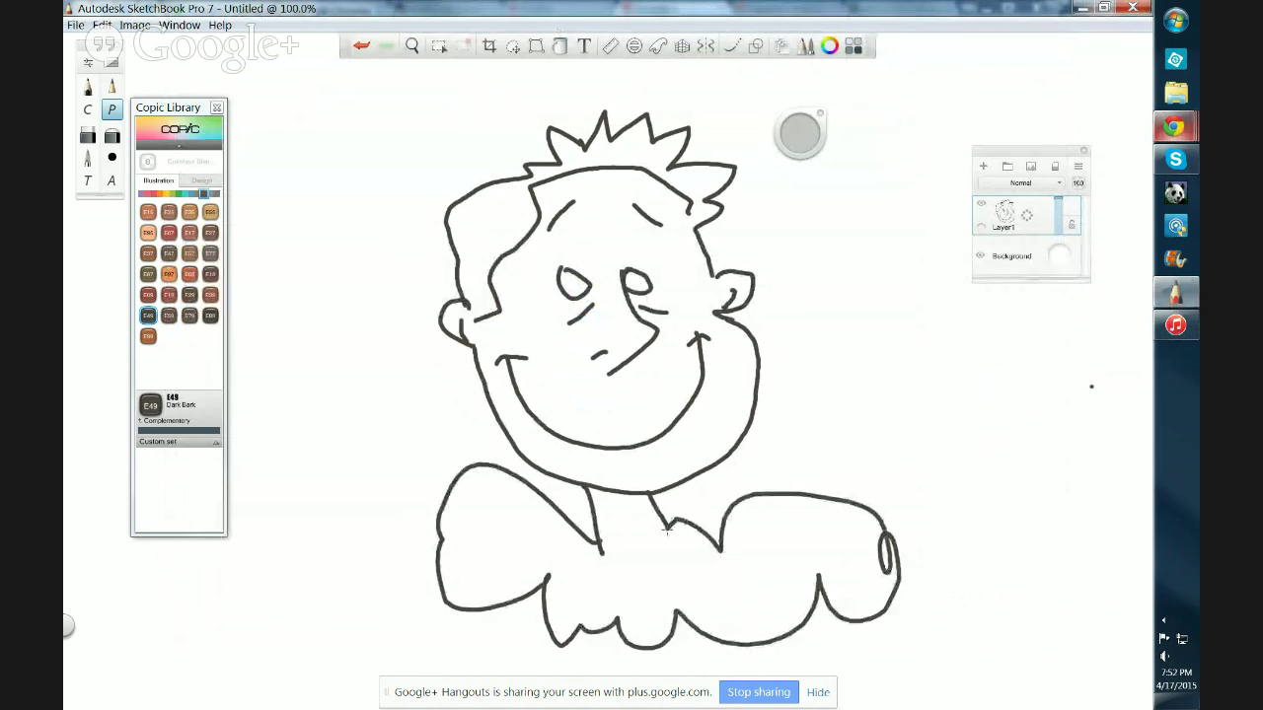
scroll(683, 541, "down", 2)
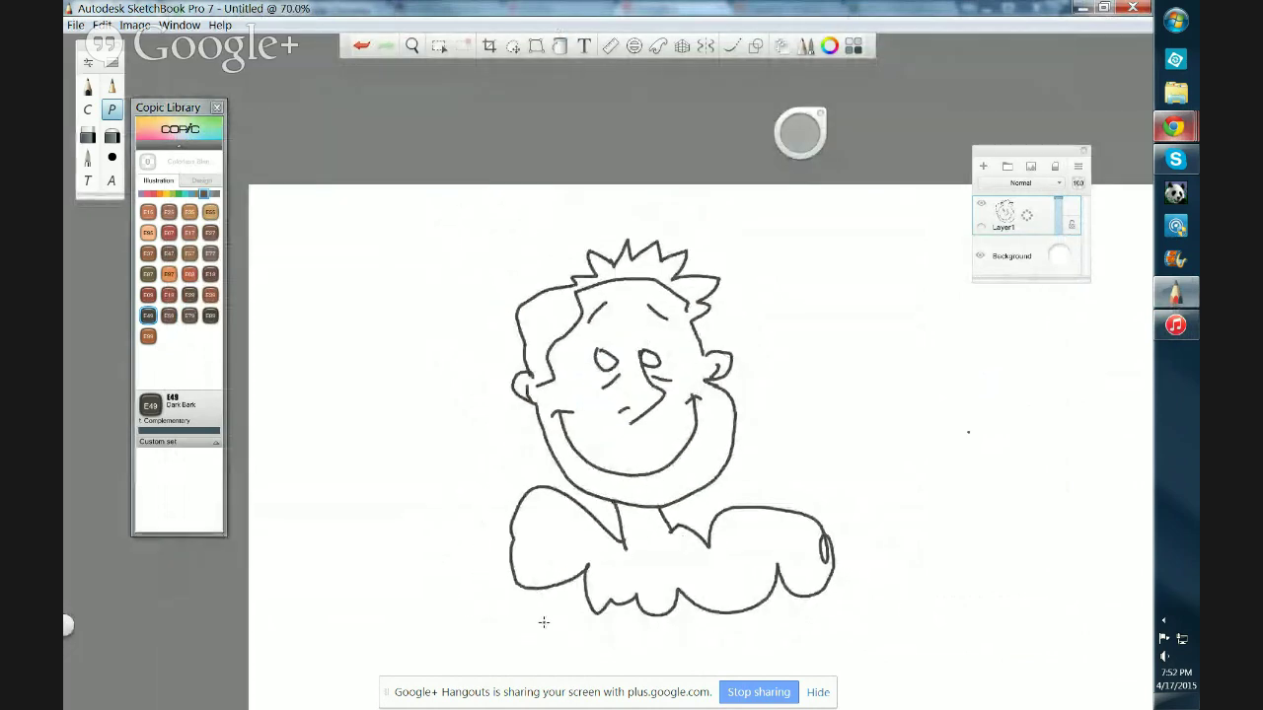
mouse_move(542, 623)
left_mouse_down()
mouse_move(582, 636)
mouse_move(539, 625)
left_mouse_up()
left_click_drag(738, 624, 740, 630)
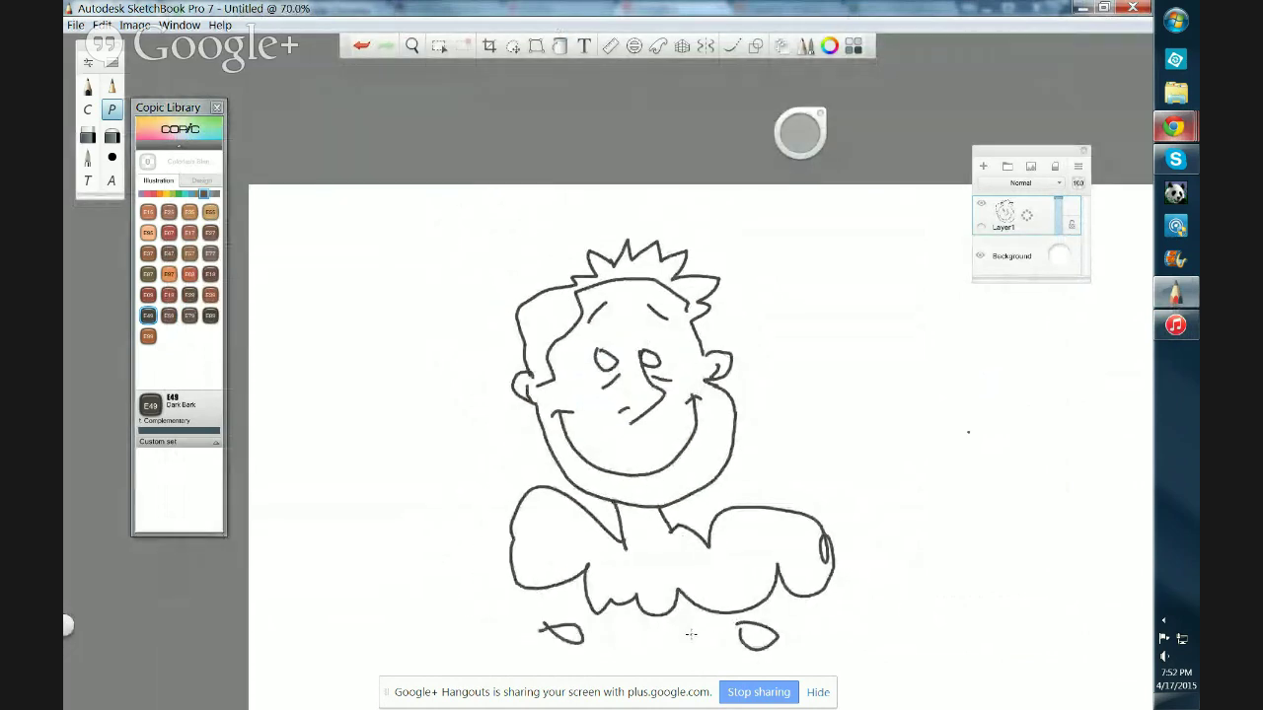
Add short arm lines at both sides of the chest and wavy horizontal lines extending outward from the torso
left_click_drag(533, 550, 546, 592)
left_click_drag(785, 561, 790, 606)
mouse_move(515, 586)
left_mouse_down()
mouse_move(424, 587)
mouse_move(531, 553)
left_mouse_up()
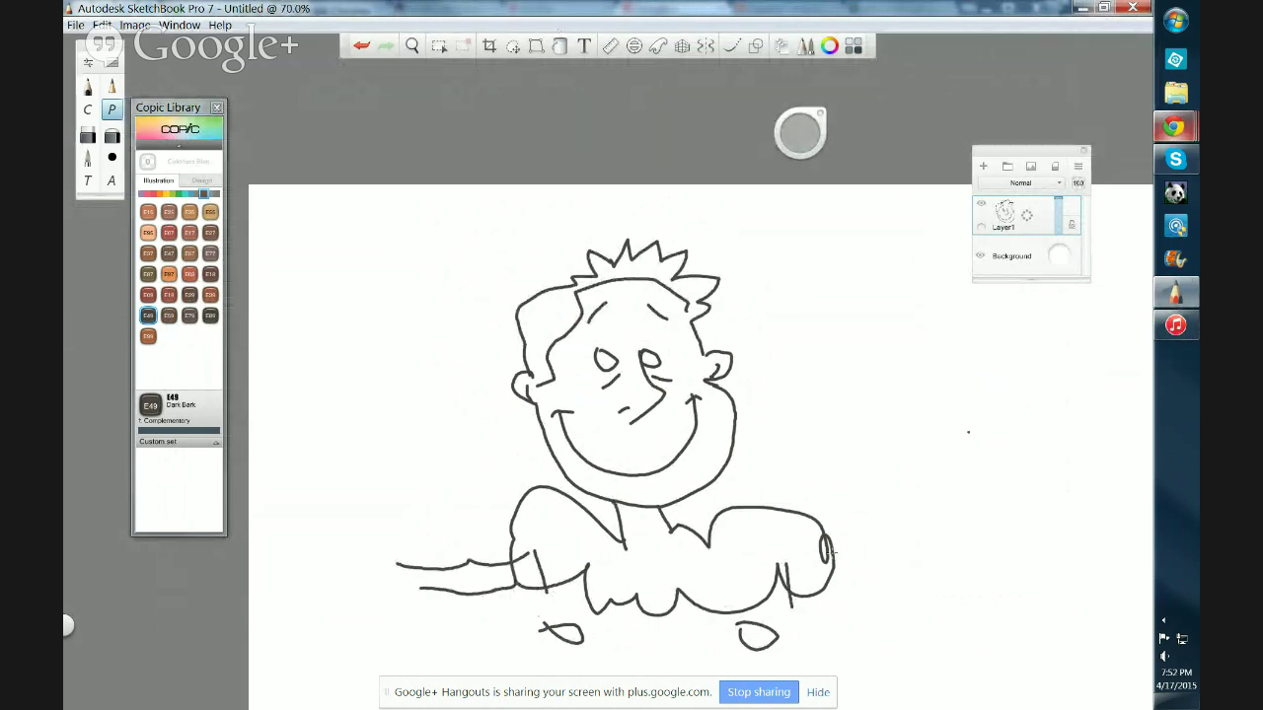
mouse_move(831, 558)
left_mouse_down()
mouse_move(881, 576)
mouse_move(952, 553)
left_mouse_up()
mouse_move(847, 609)
left_mouse_down()
mouse_move(927, 609)
mouse_move(950, 597)
left_mouse_up()
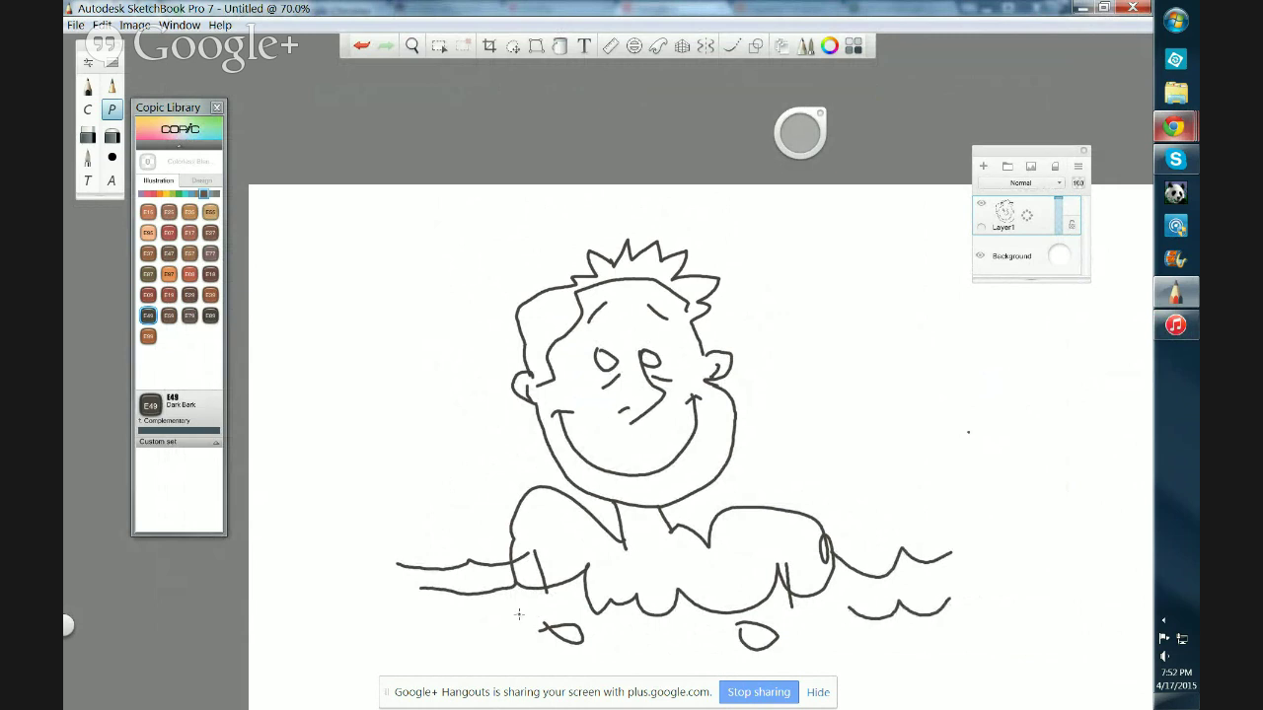
left_click_drag(431, 637, 505, 632)
Draw the two sides of the waist below the chest, with a navel and a small jagged tuft with short marks between them
scroll(746, 507, "down", 3)
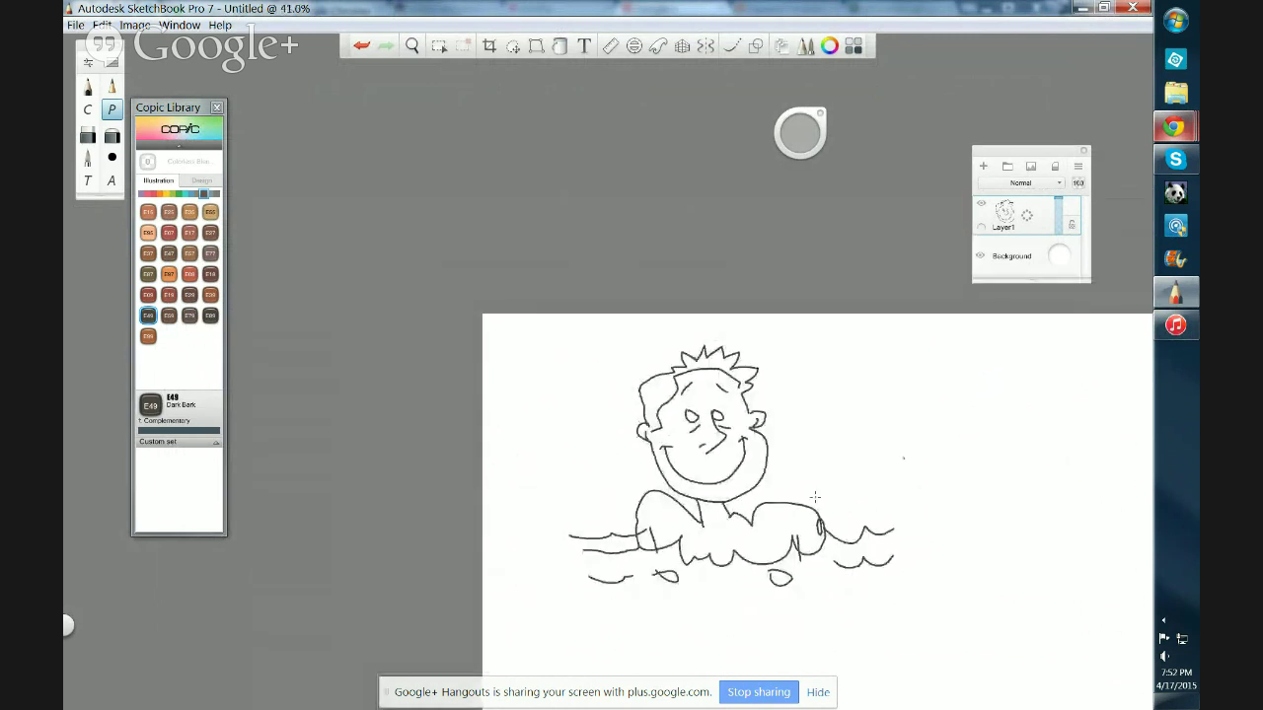
scroll(779, 502, "up", 1)
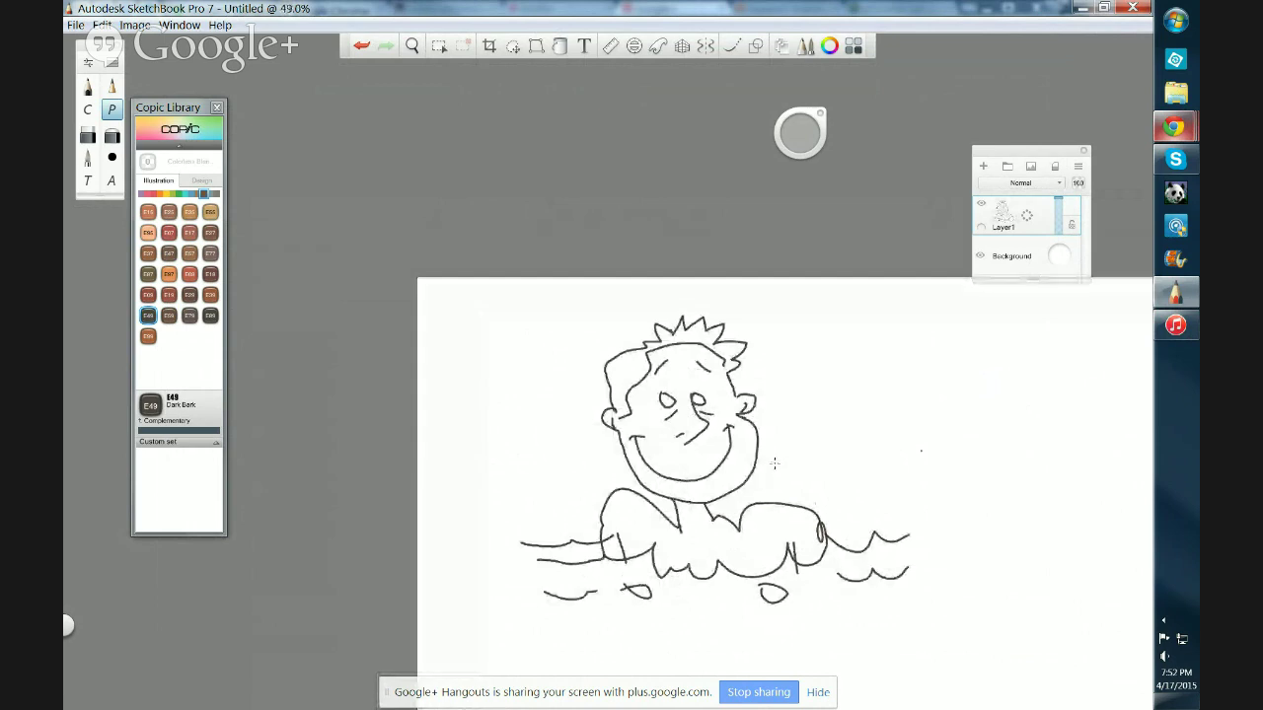
key("space")
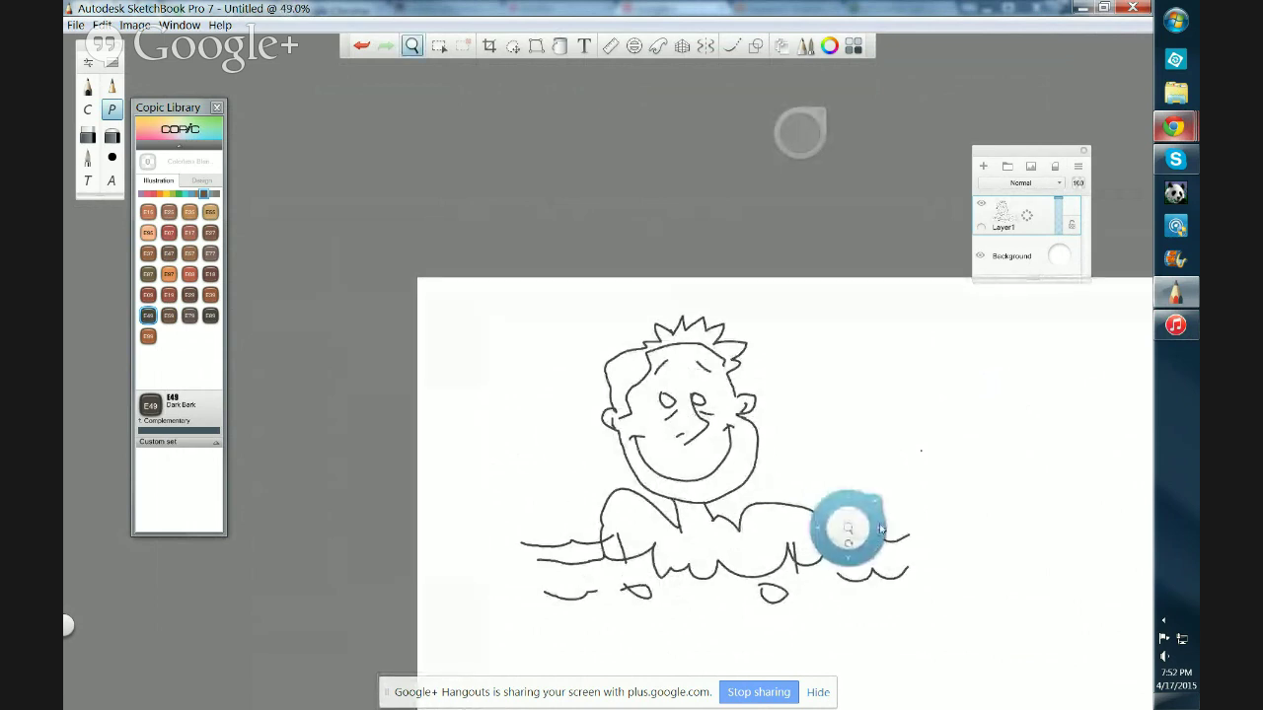
left_click_drag(843, 524, 727, 242)
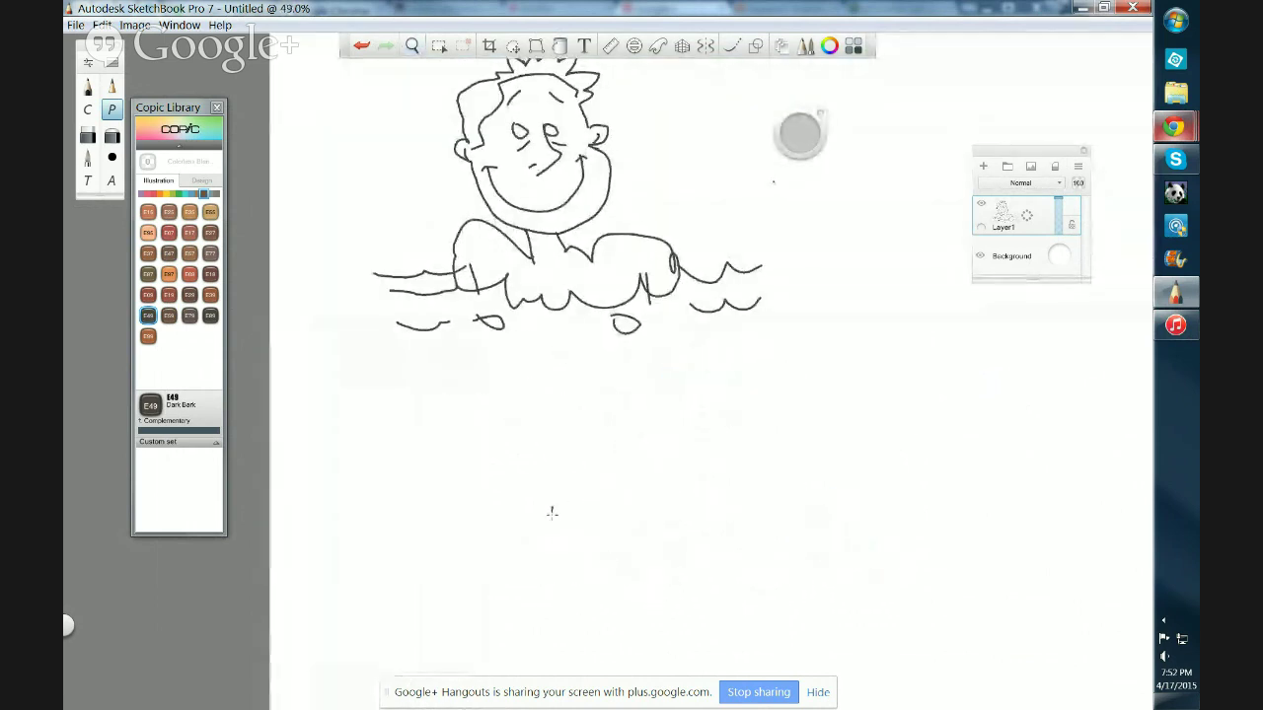
mouse_move(558, 524)
left_mouse_down()
mouse_move(577, 509)
mouse_move(567, 523)
left_mouse_up()
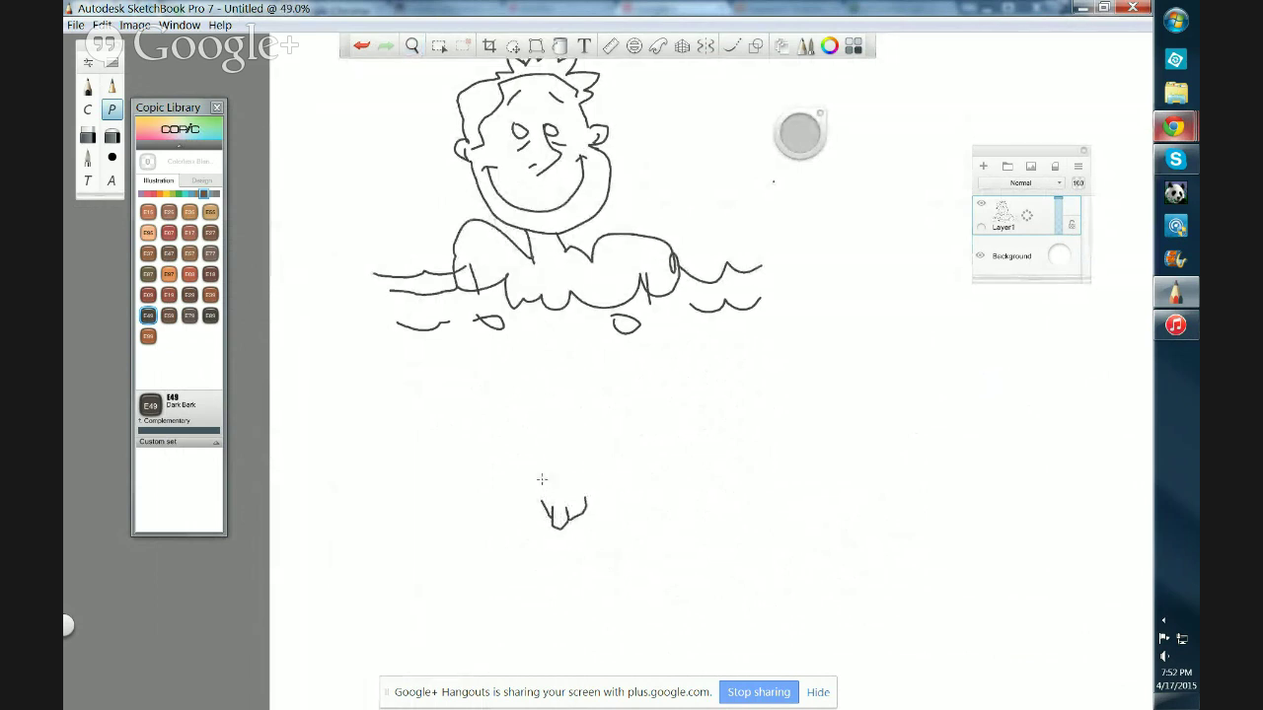
left_click_drag(540, 480, 554, 496)
mouse_move(559, 488)
left_mouse_down()
mouse_move(572, 501)
mouse_move(589, 467)
mouse_move(551, 454)
left_mouse_up()
mouse_move(487, 348)
left_mouse_down()
mouse_move(513, 400)
mouse_move(515, 475)
left_mouse_up()
left_click_drag(633, 367, 627, 479)
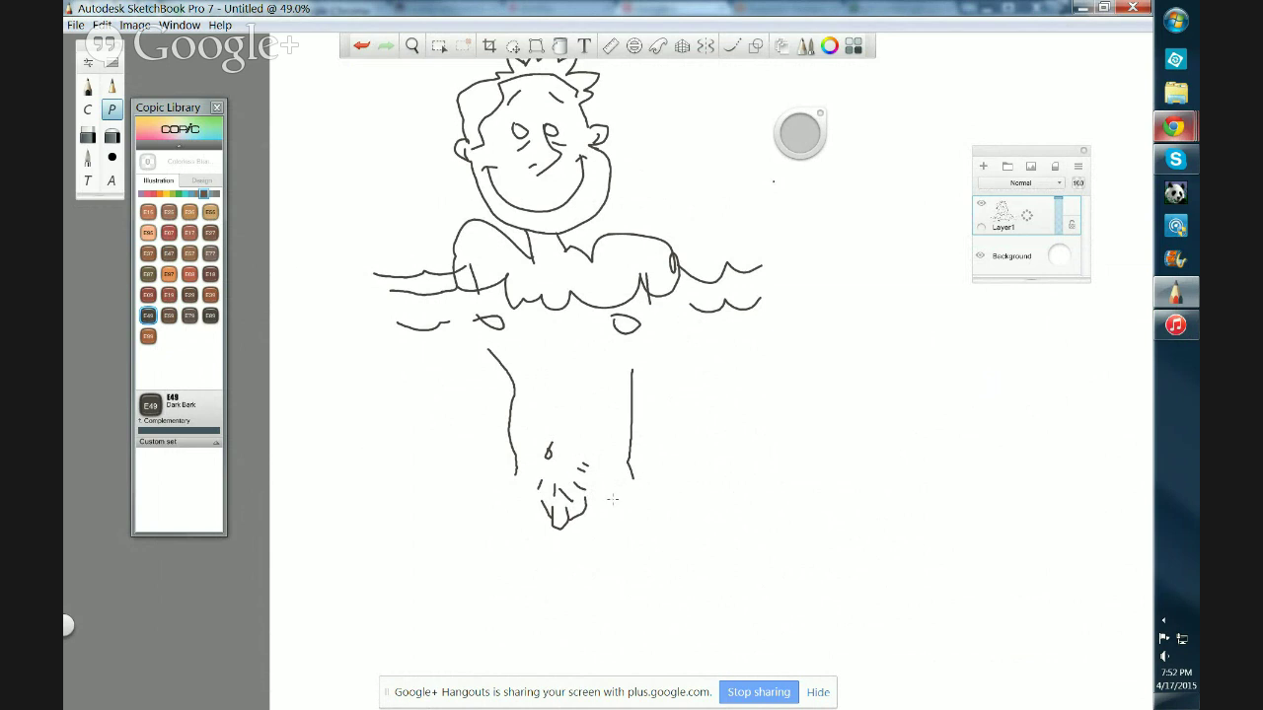
Draw more jagged finger-like tufts along the base of the waist on both sides of the central one
mouse_move(617, 499)
left_mouse_down()
mouse_move(629, 501)
mouse_move(602, 499)
mouse_move(608, 521)
mouse_move(625, 490)
left_mouse_up()
mouse_move(515, 483)
left_mouse_down()
mouse_move(479, 496)
mouse_move(533, 515)
mouse_move(534, 497)
mouse_move(512, 479)
left_mouse_up()
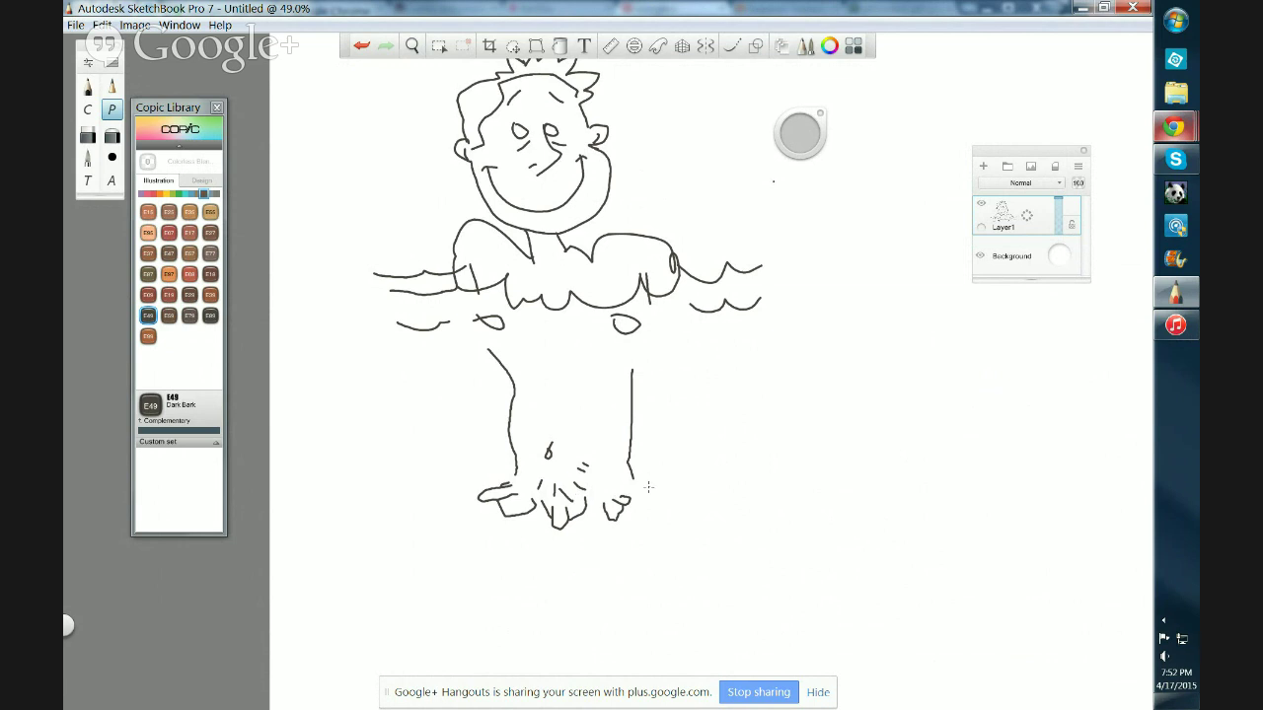
mouse_move(643, 478)
left_mouse_down()
mouse_move(659, 485)
mouse_move(631, 494)
mouse_move(643, 473)
mouse_move(646, 501)
mouse_move(620, 514)
left_mouse_up()
mouse_move(585, 505)
left_mouse_down()
mouse_move(596, 533)
mouse_move(599, 515)
mouse_move(593, 525)
mouse_move(528, 514)
mouse_move(550, 513)
left_mouse_up()
Scrub over the doodle with the eraser from the base of the waist up to the face
left_click(88, 135)
left_click_drag(466, 496, 584, 521)
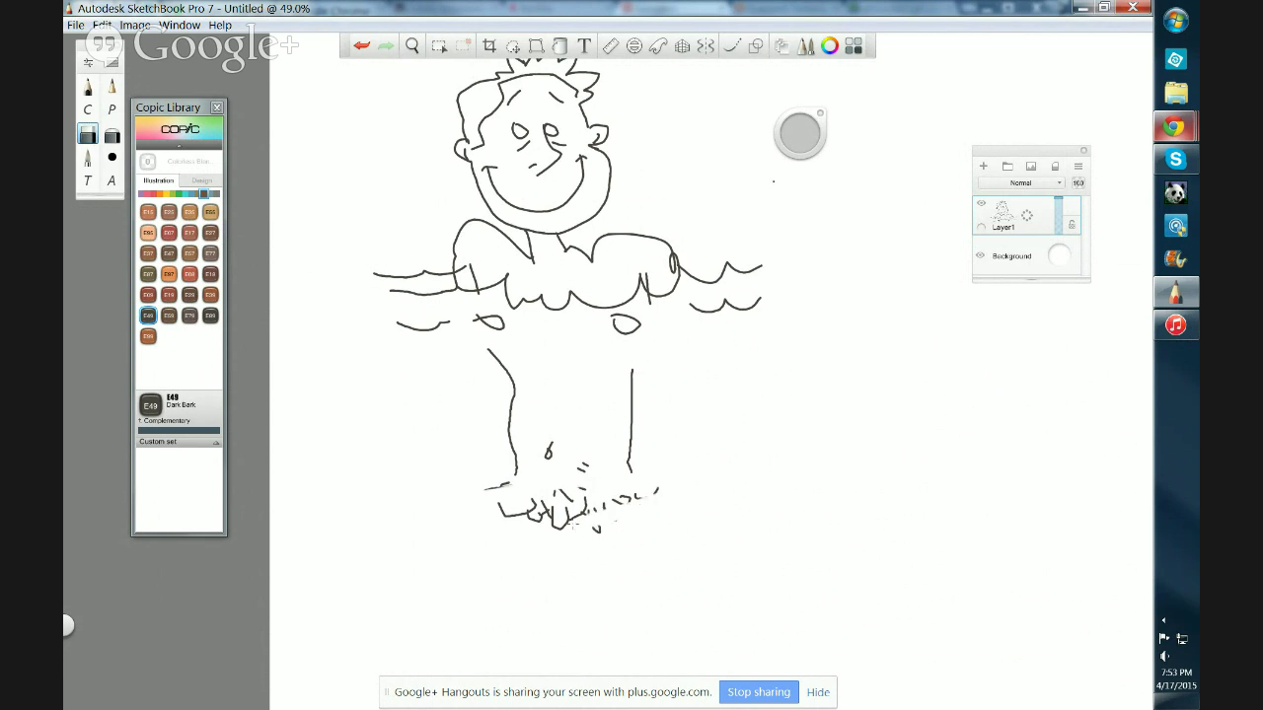
mouse_move(657, 492)
left_mouse_down()
mouse_move(642, 524)
mouse_move(538, 511)
mouse_move(677, 524)
mouse_move(513, 450)
mouse_move(631, 424)
mouse_move(631, 395)
mouse_move(755, 273)
mouse_move(596, 138)
left_mouse_up()
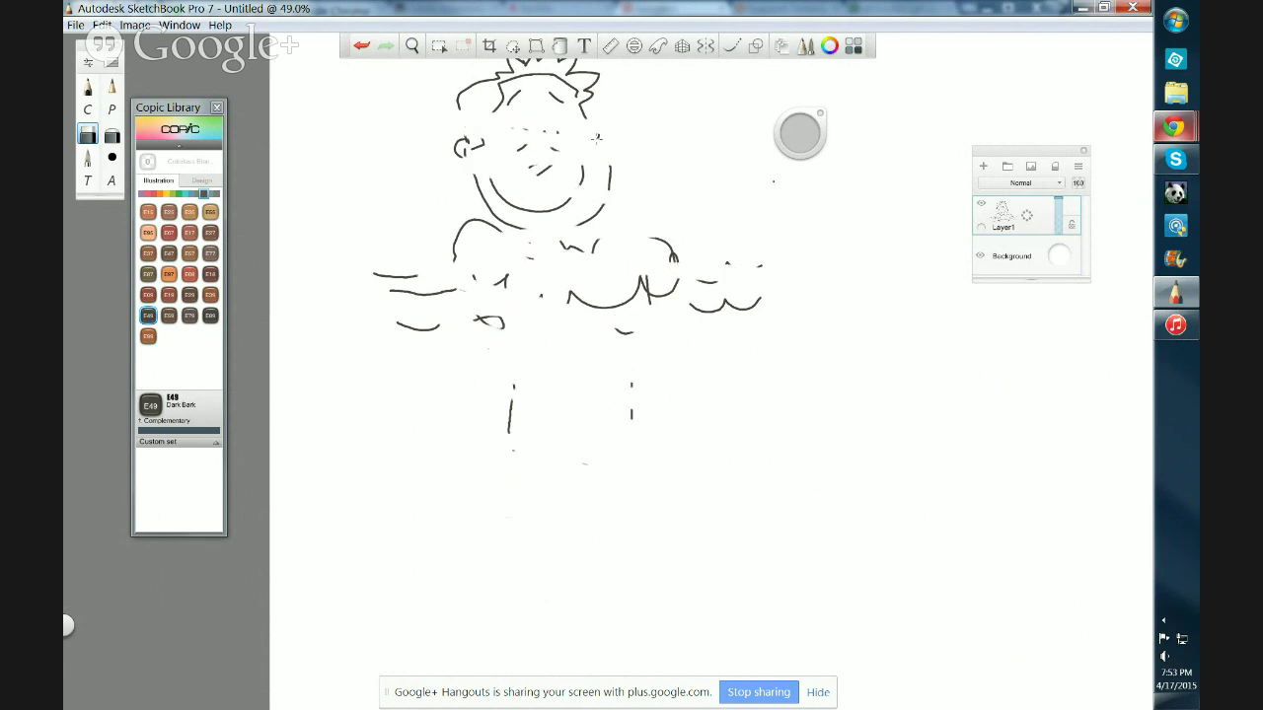
Open the recent file V8TPB_HR_LINEART.psd in place of the doodle
left_click(76, 24)
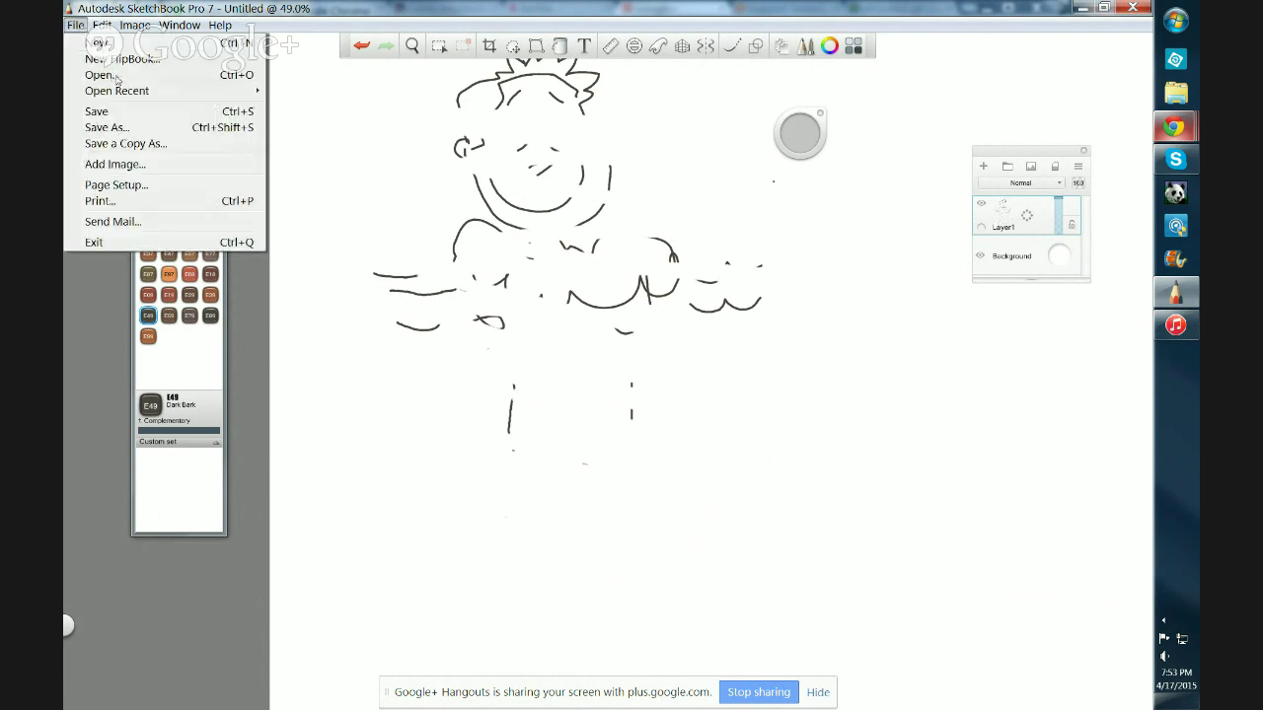
mouse_move(128, 93)
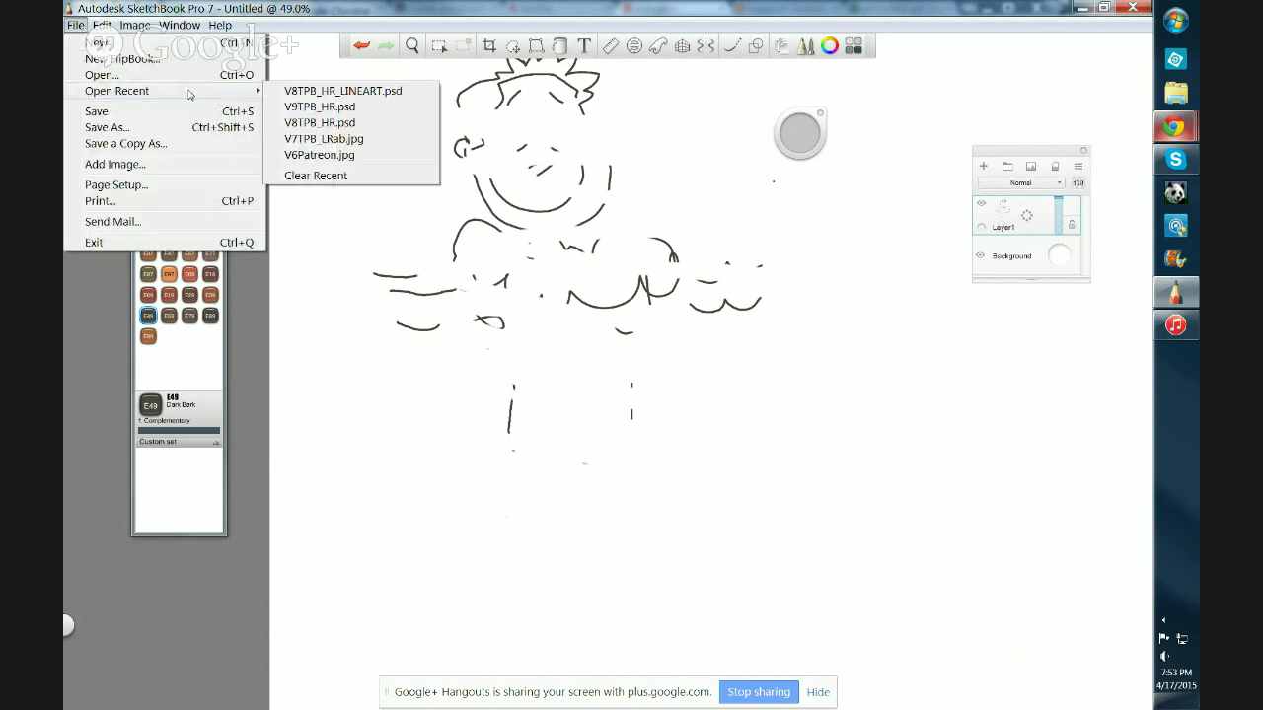
left_click(344, 90)
left_click(659, 418)
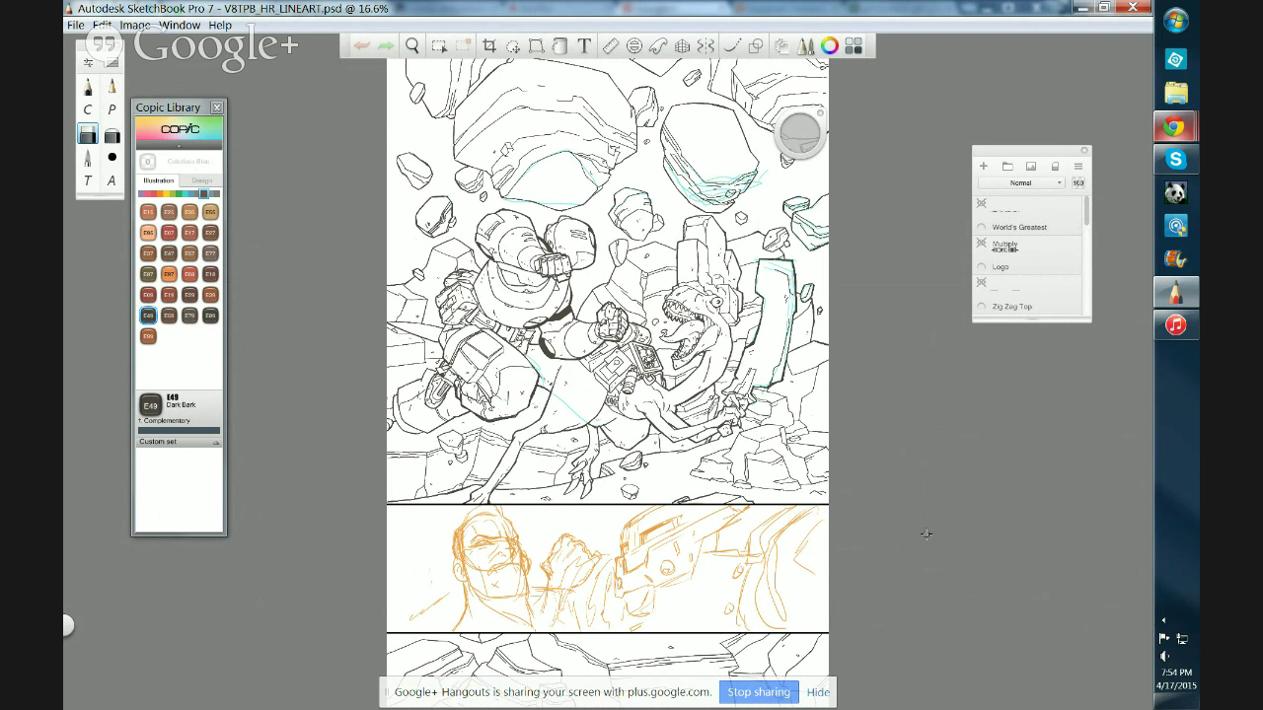
Hide the screen-sharing notice and stop the screen share from the Google+ Hangouts window
left_click(817, 693)
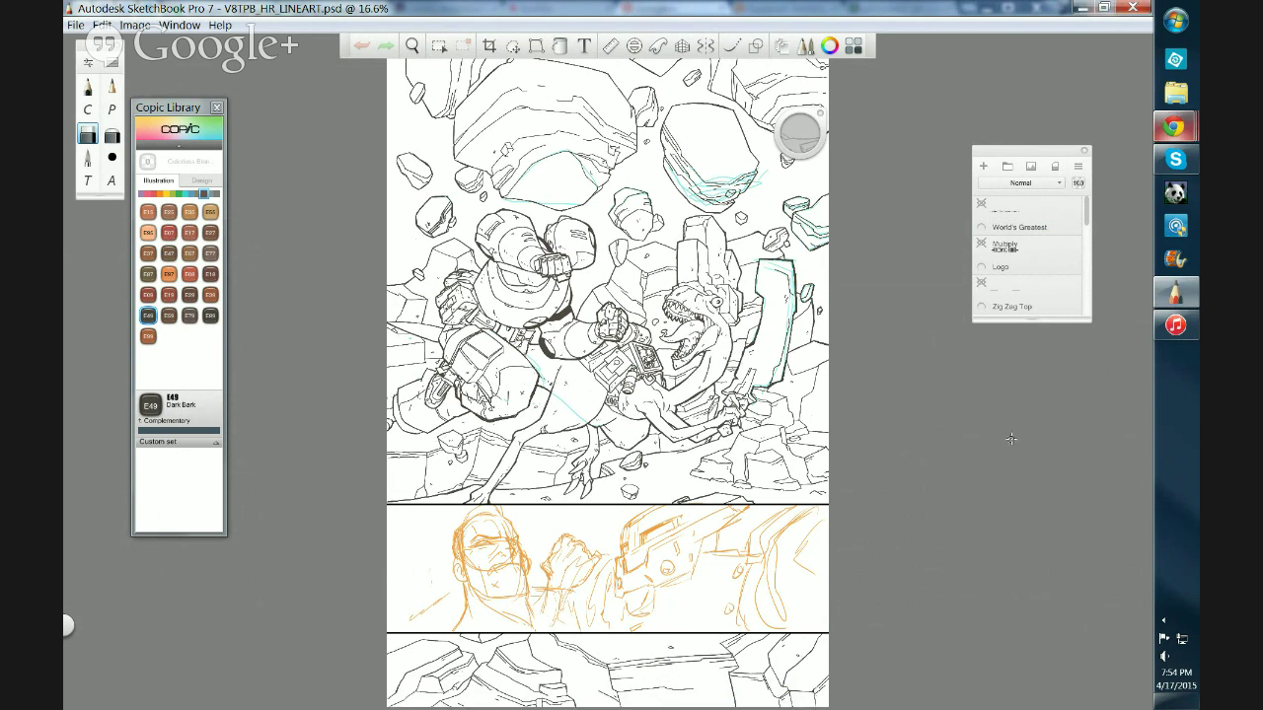
mouse_move(1173, 129)
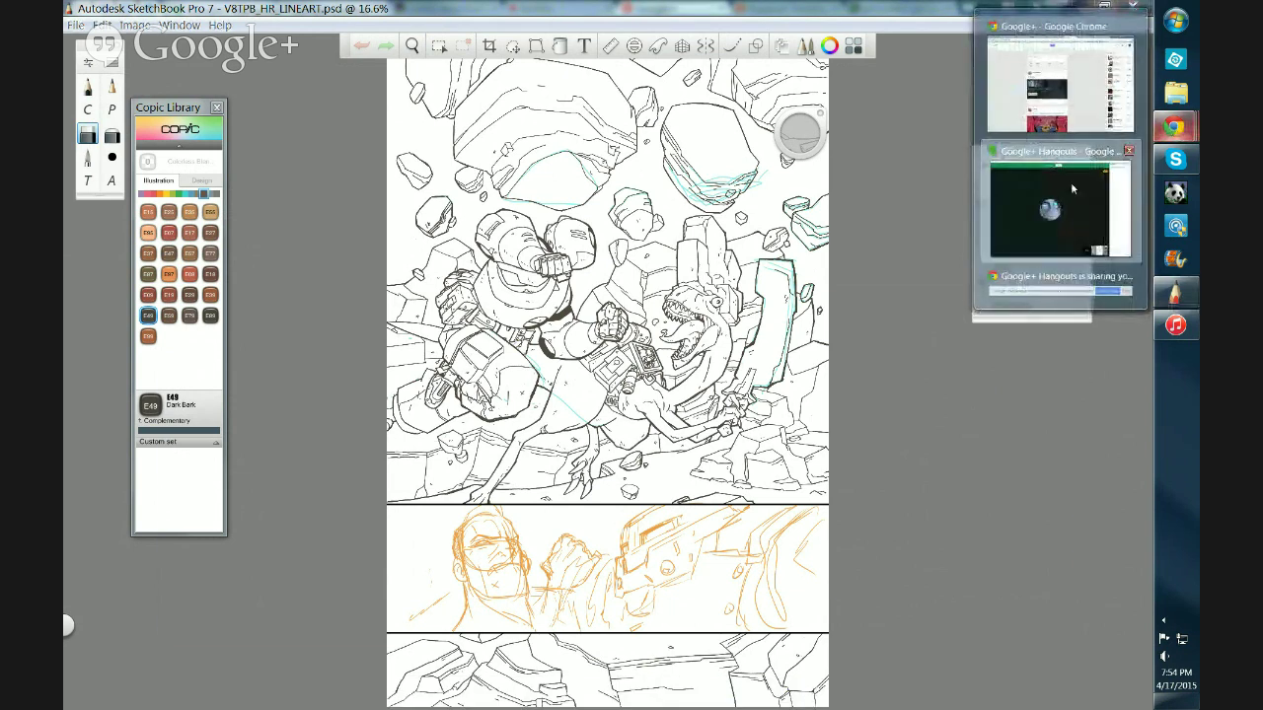
left_click(1070, 181)
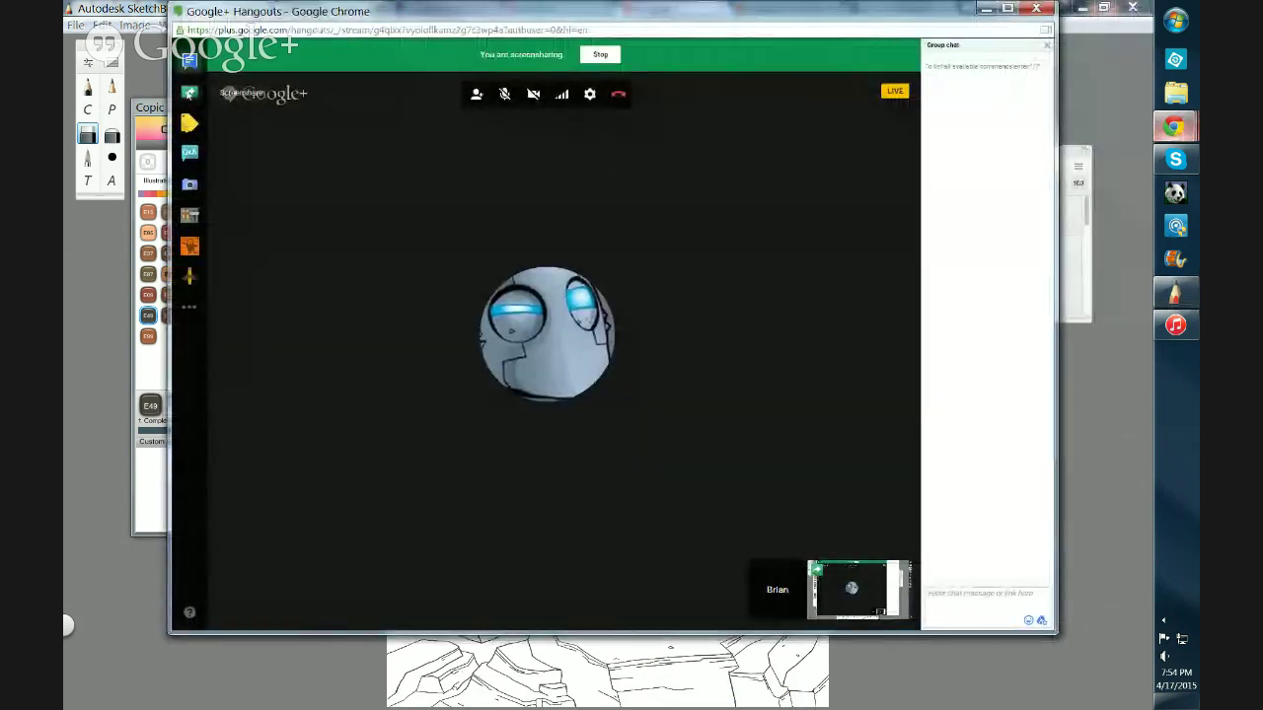
left_click(188, 92)
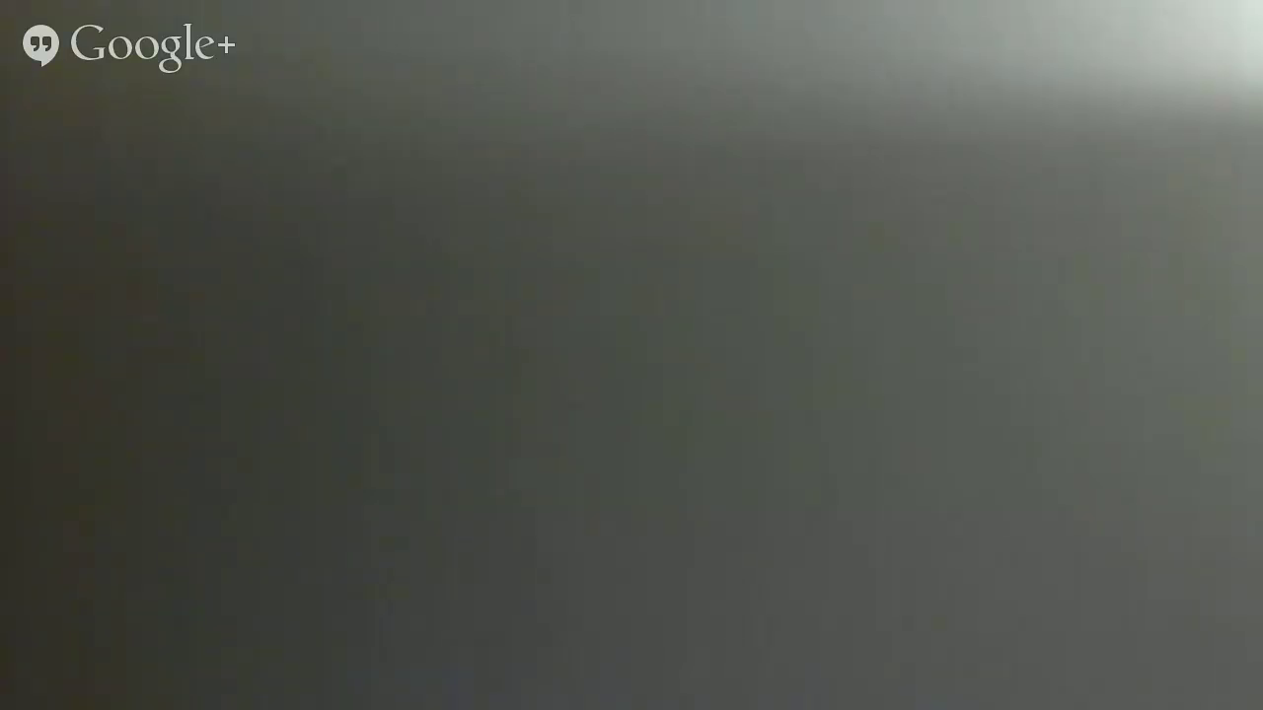
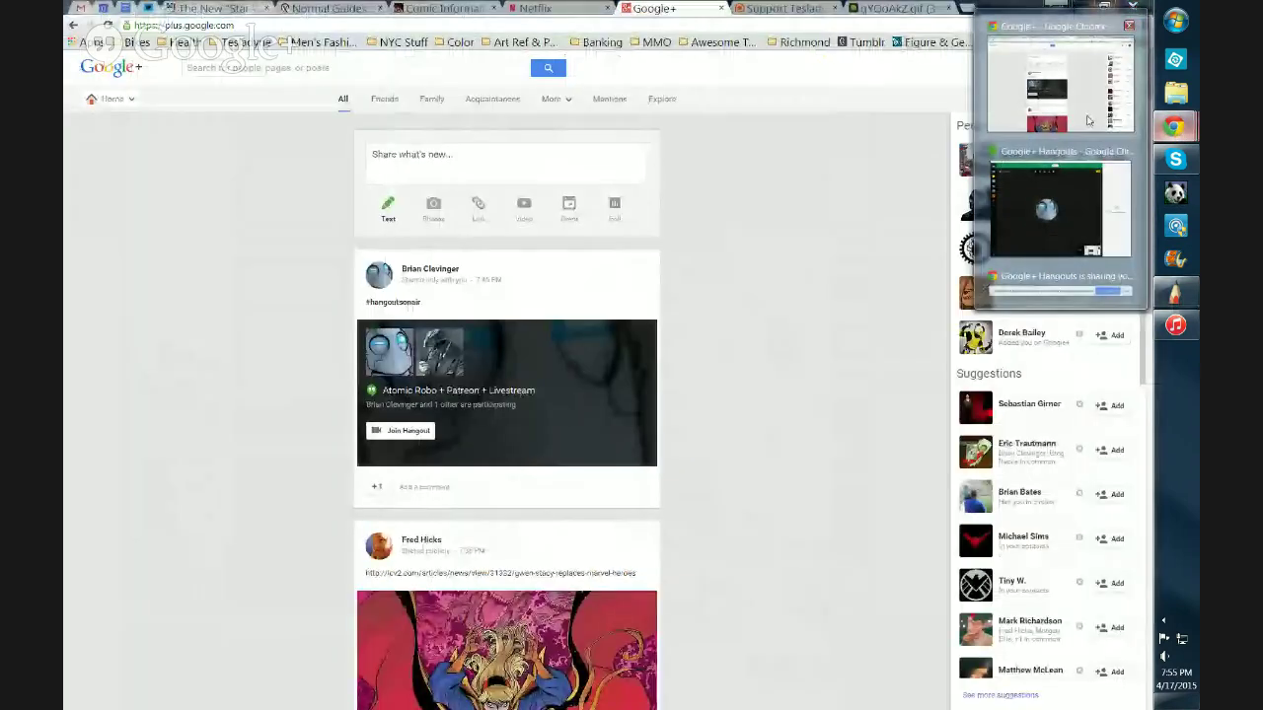
Lengthen the layer list so that it reaches down past the Line art 1 and Layer2 entries
mouse_move(1076, 186)
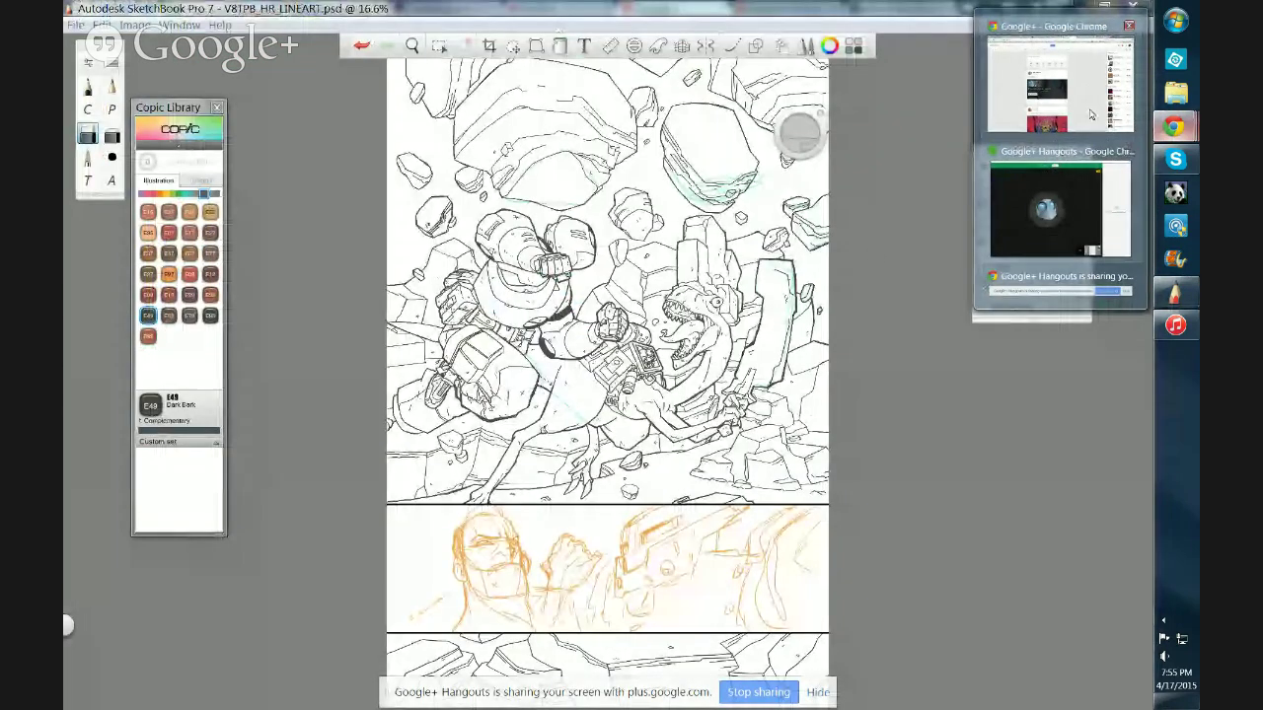
mouse_move(1078, 212)
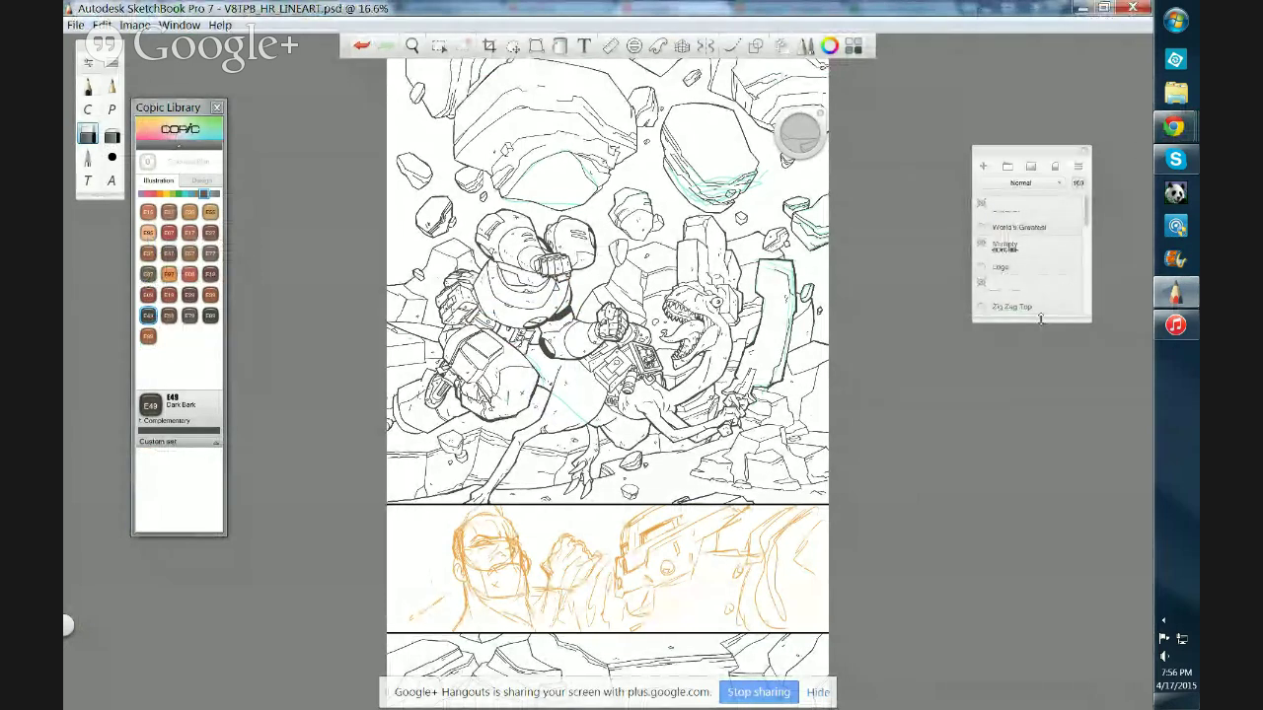
left_click_drag(1038, 321, 1039, 583)
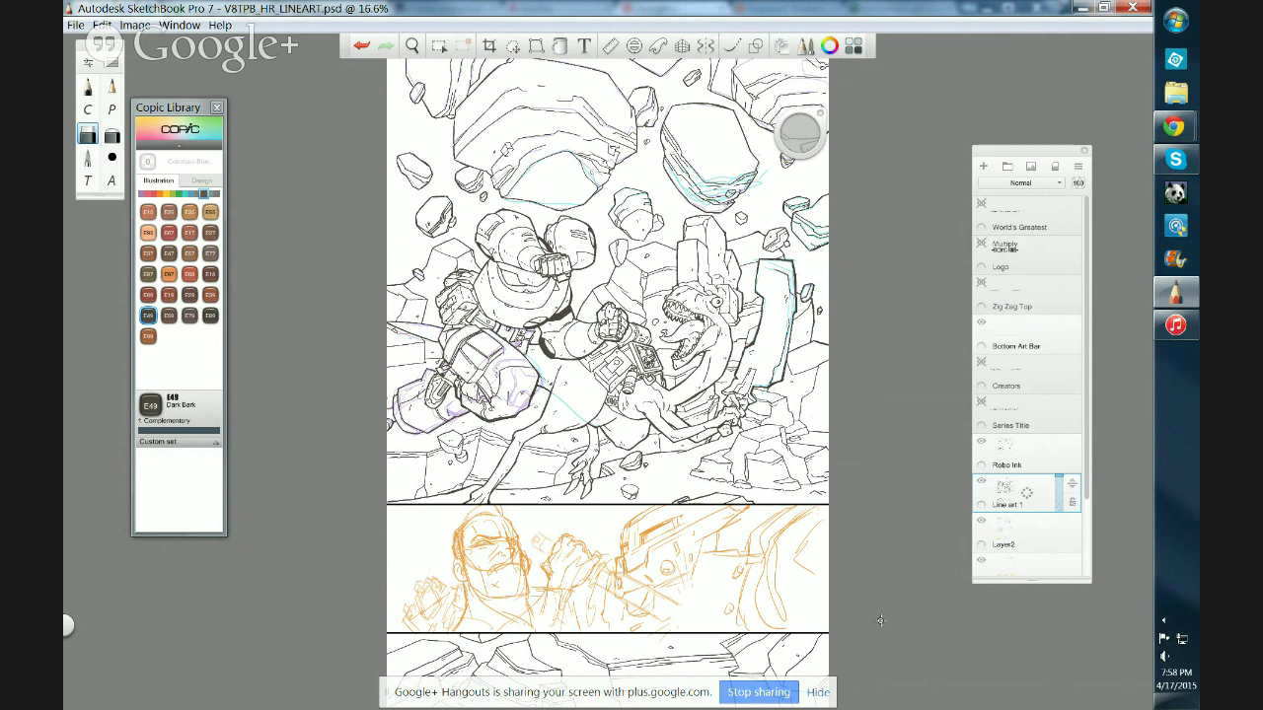
Hide the screen-sharing notice and switch to the Google+ Hangouts window
left_click(811, 695)
mouse_move(1175, 126)
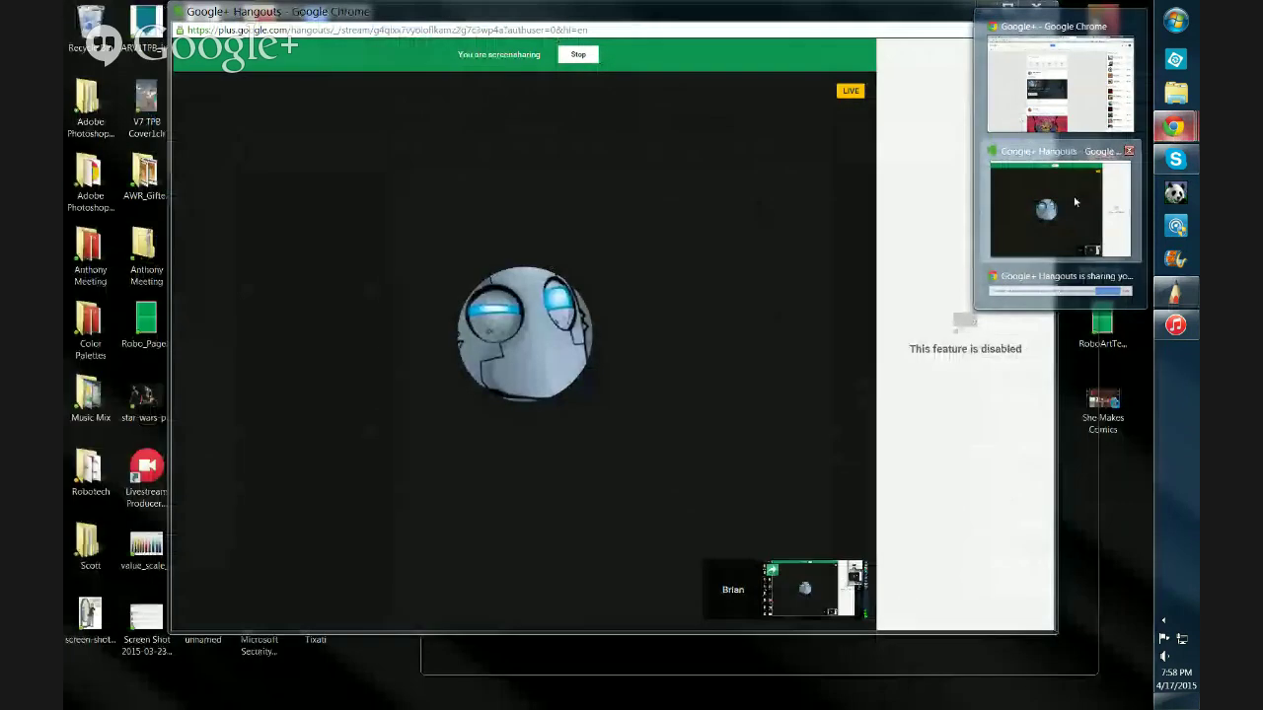
left_click(1060, 207)
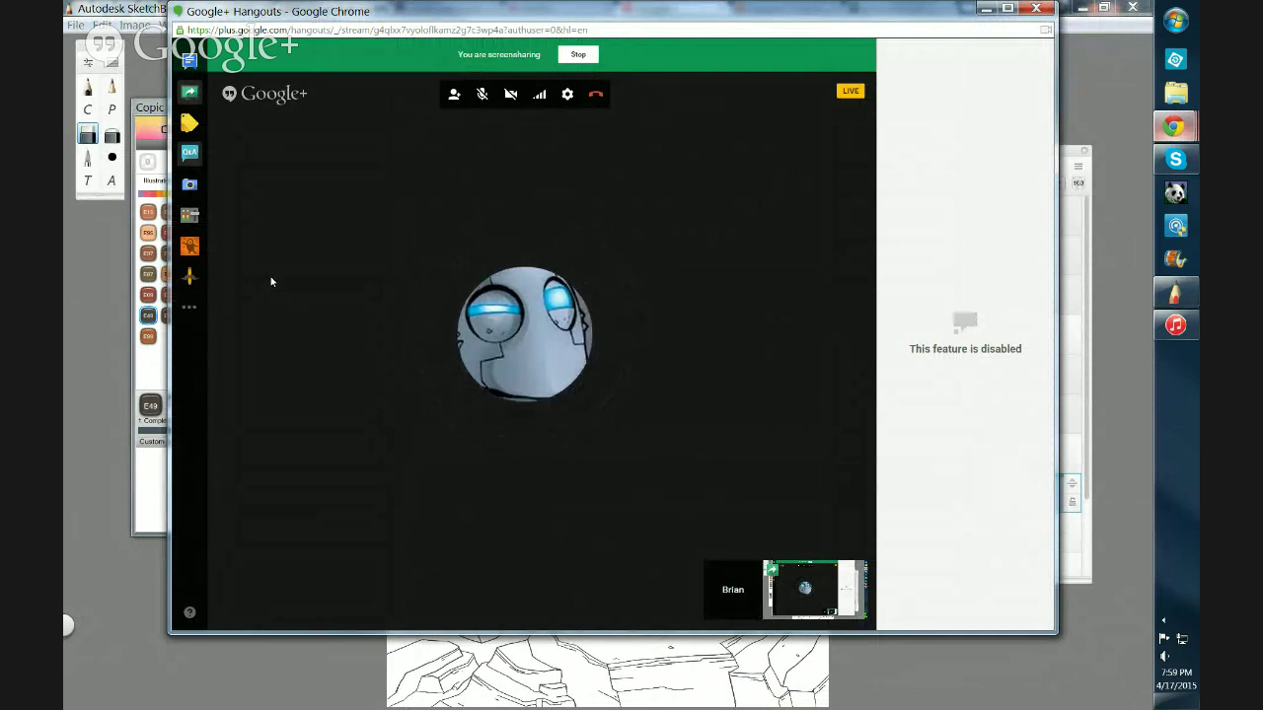
Try to open the Q&A app in the Hangouts window
left_click(191, 154)
left_click(191, 154)
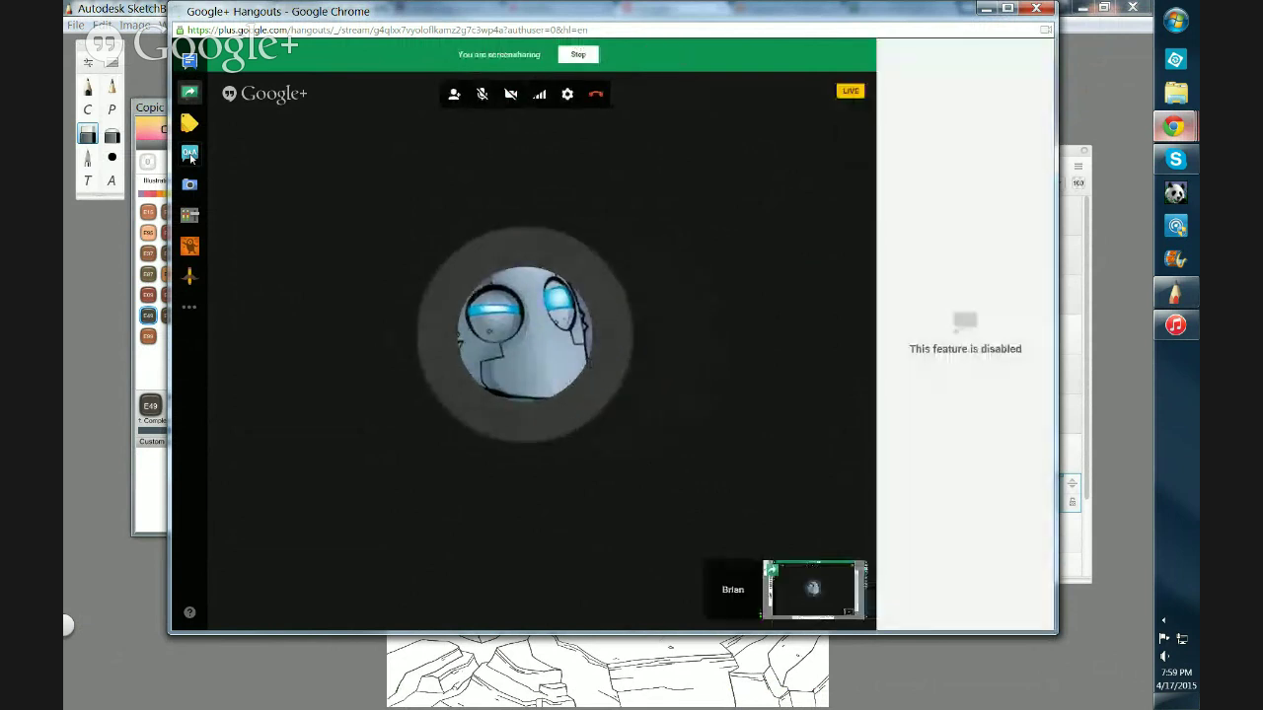
right_click(190, 154)
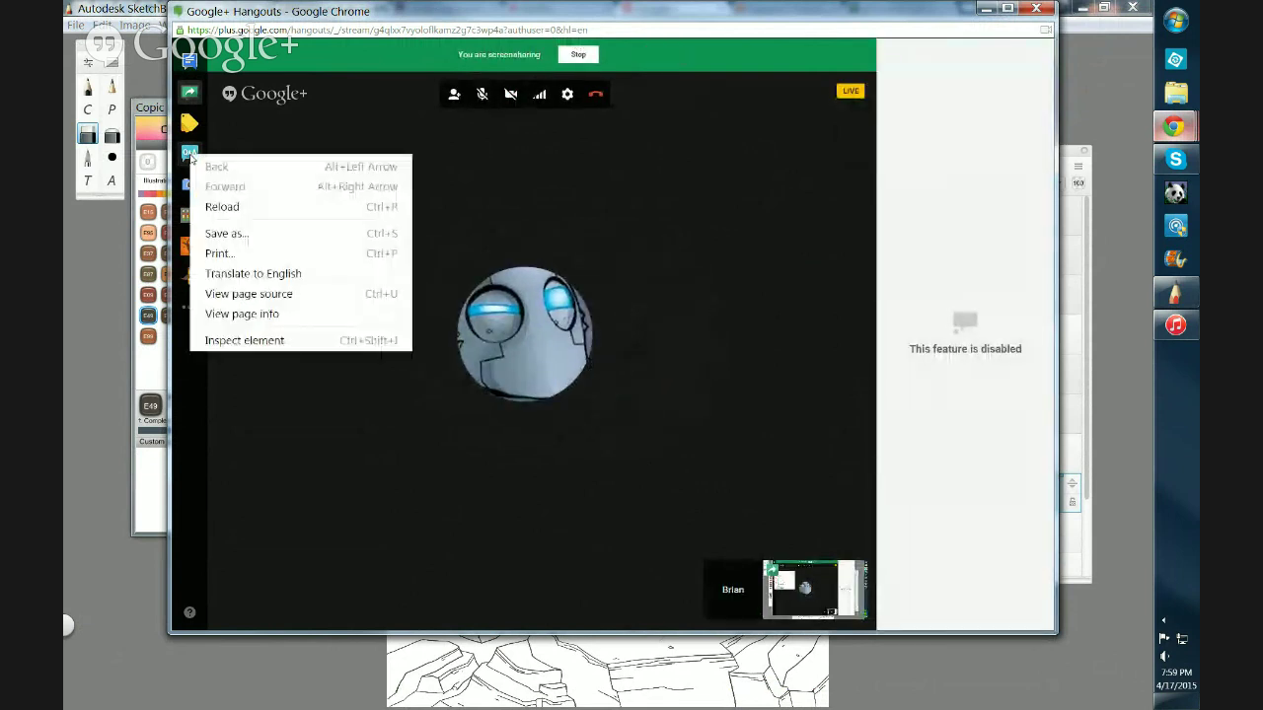
right_click(998, 418)
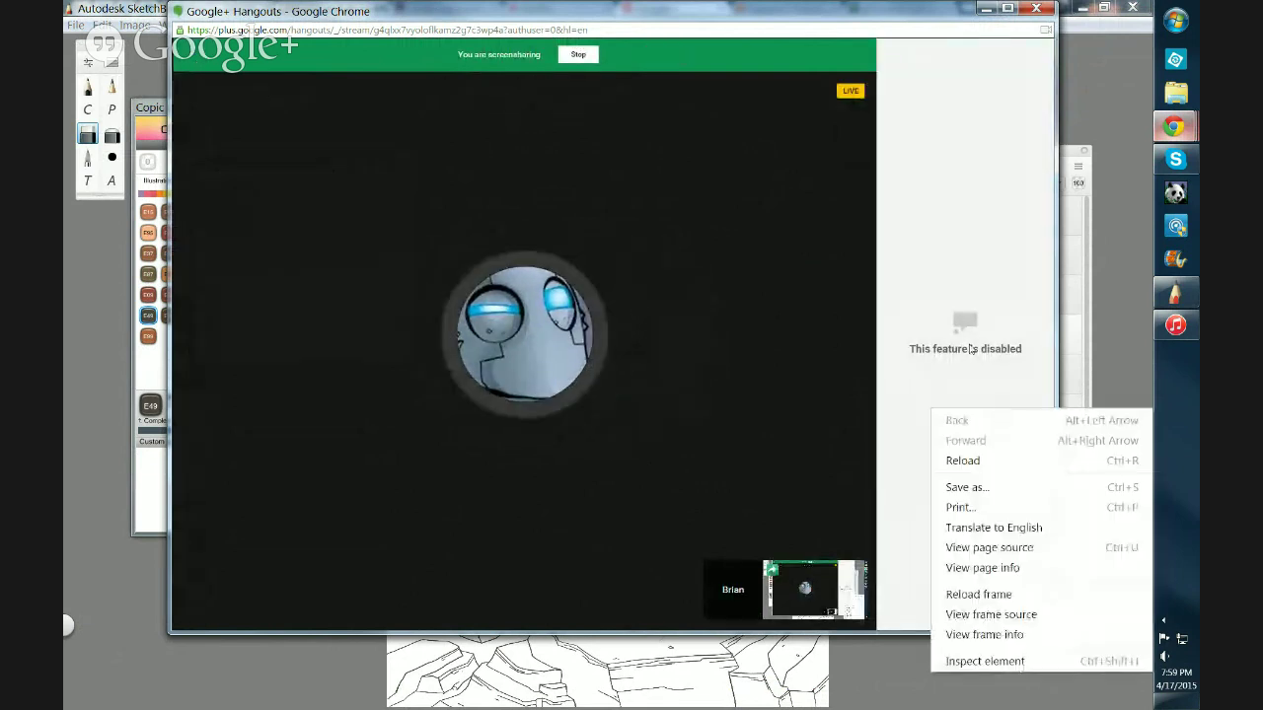
key("Escape")
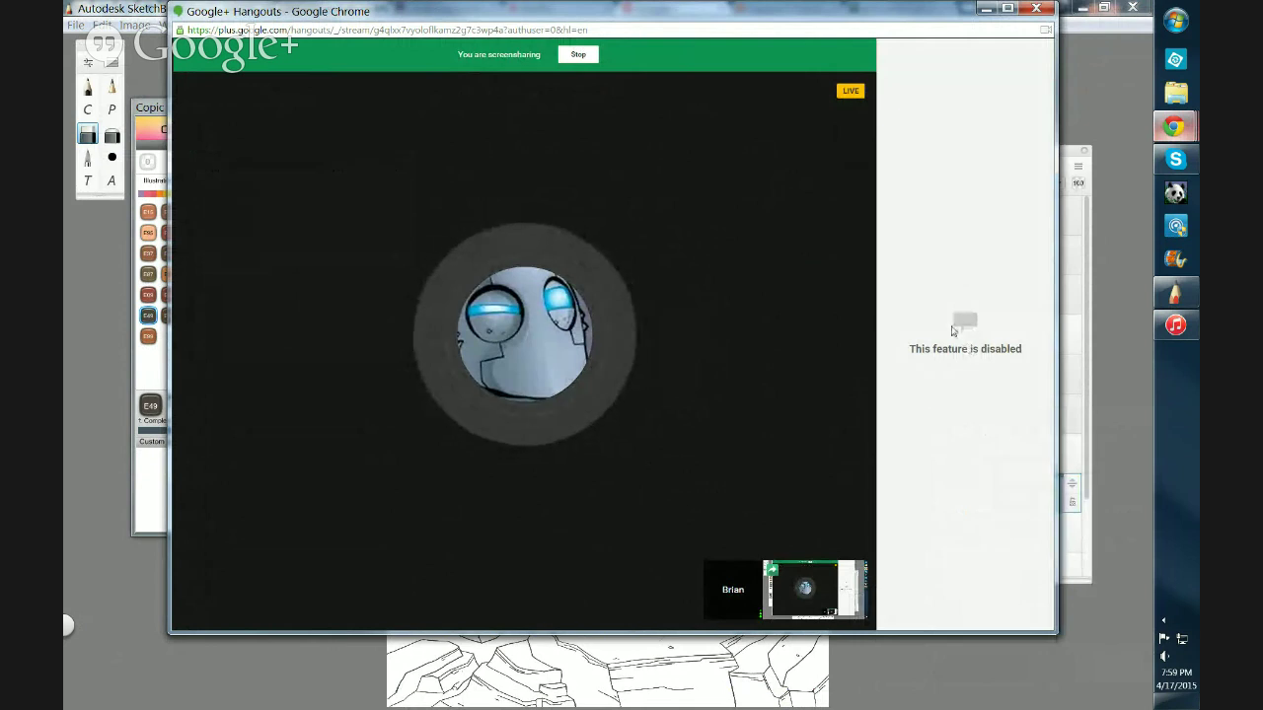
Launch the Control Room app in the hangout and acknowledge the moderated video call notice
mouse_move(197, 187)
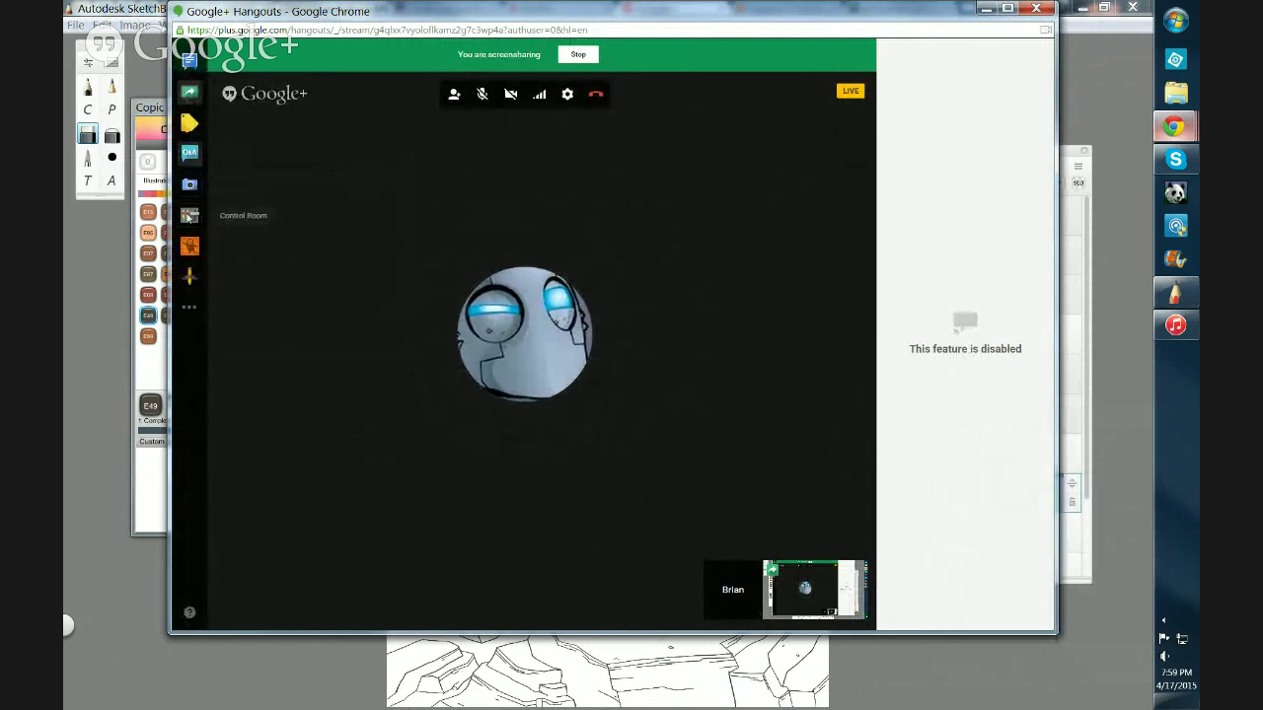
left_click(188, 216)
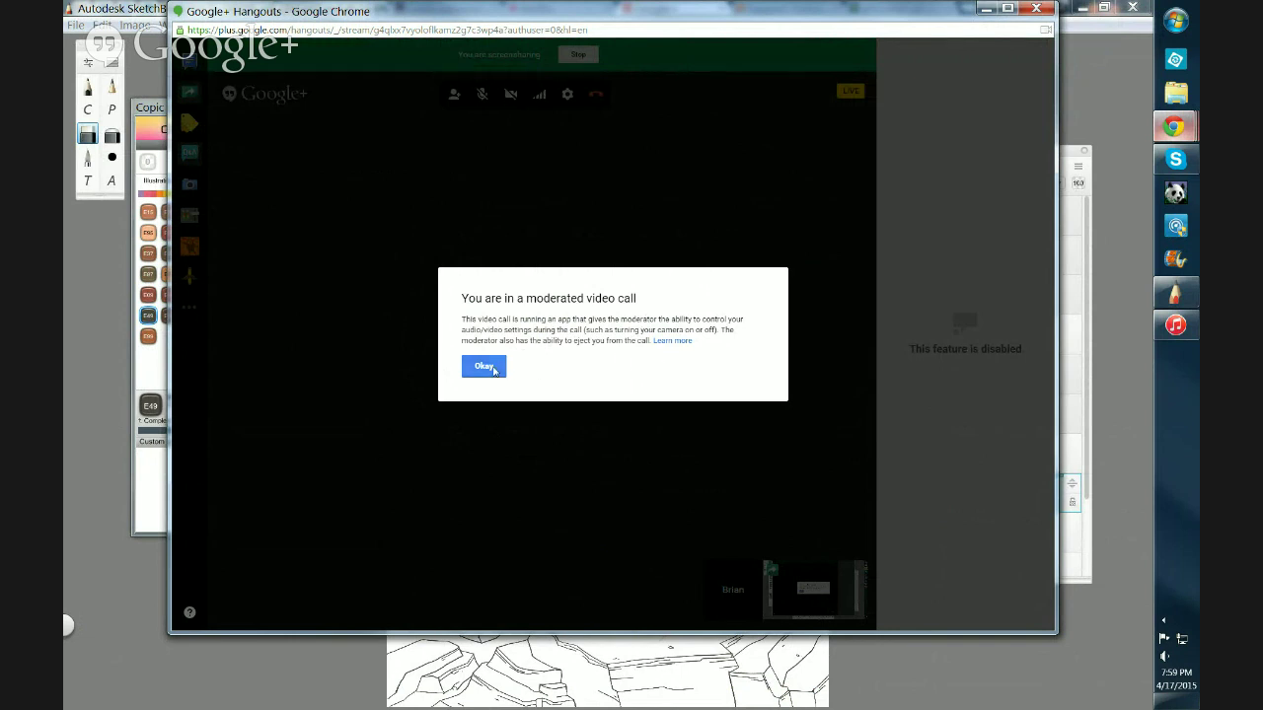
left_click(493, 369)
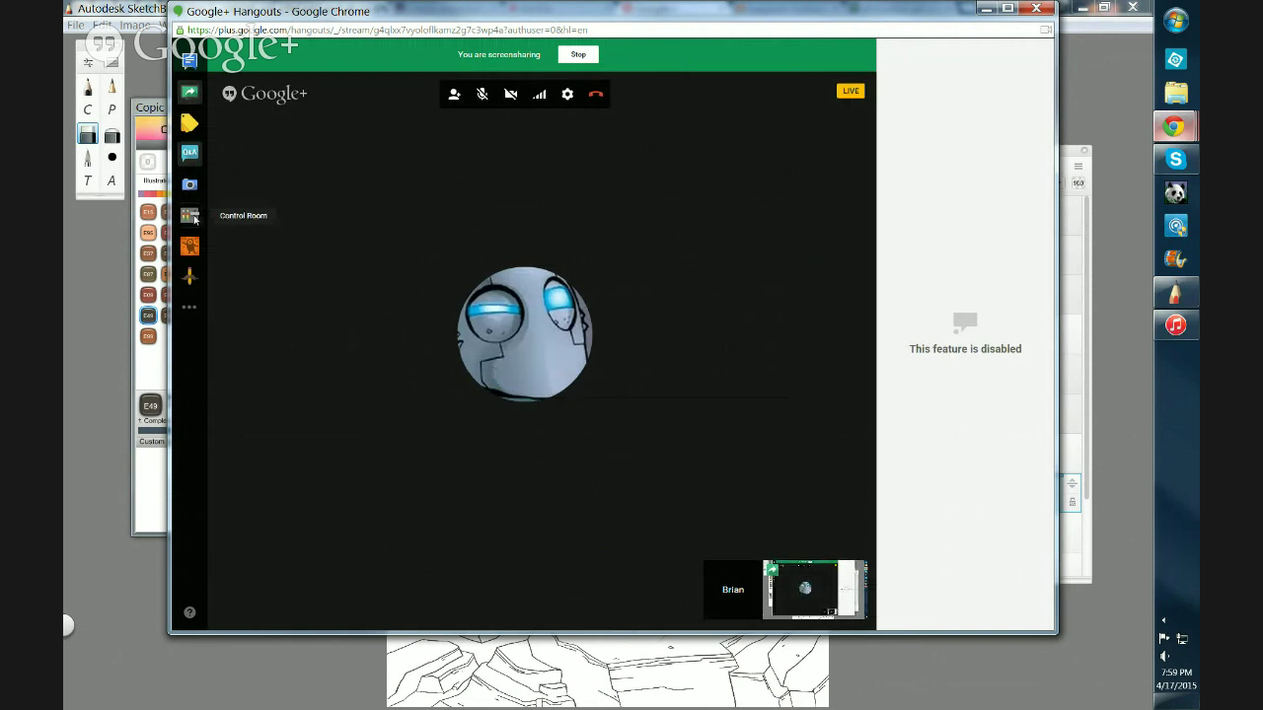
Launch the Scoot & Doodle app, acknowledge the moderated call notice and close the app again
left_click(192, 248)
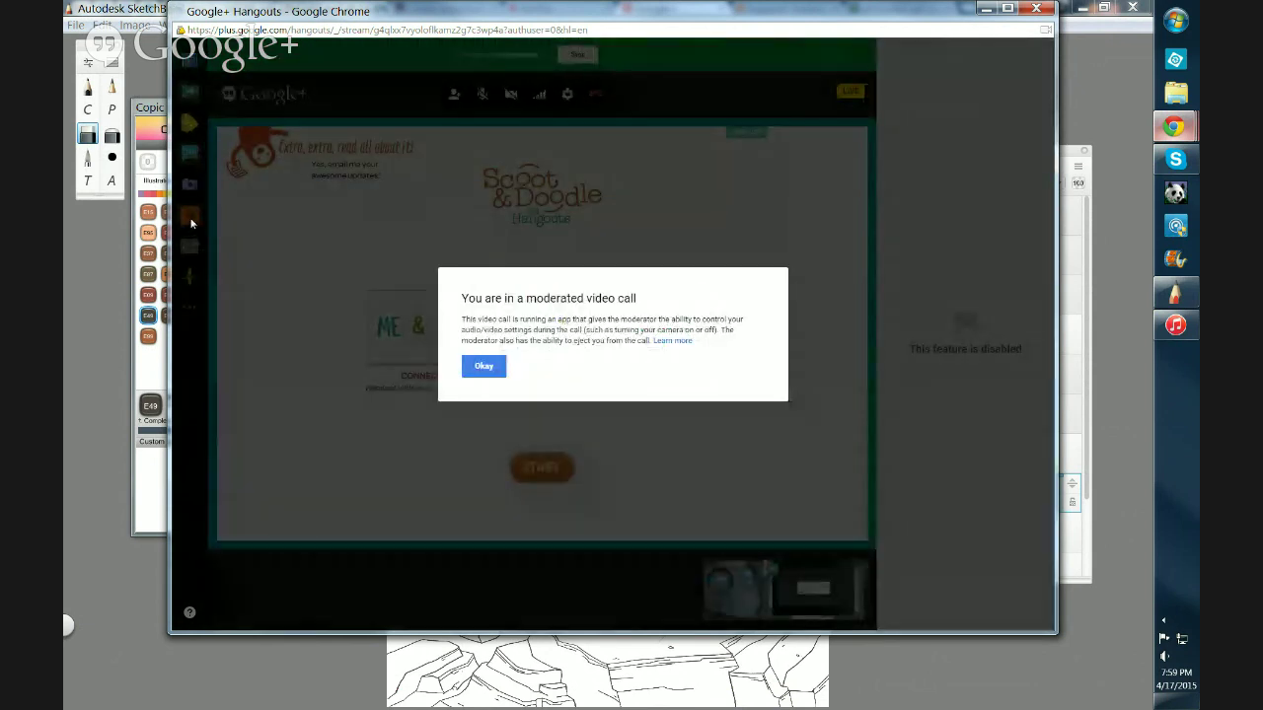
left_click(484, 366)
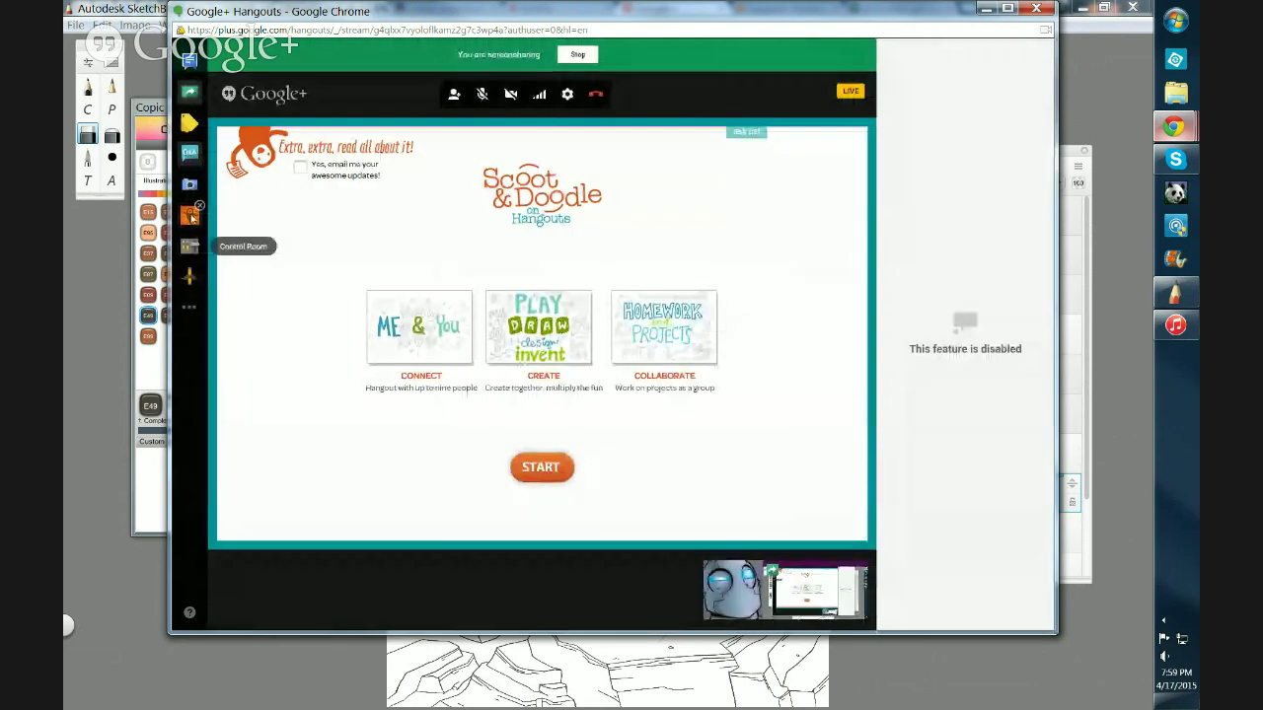
left_click(191, 215)
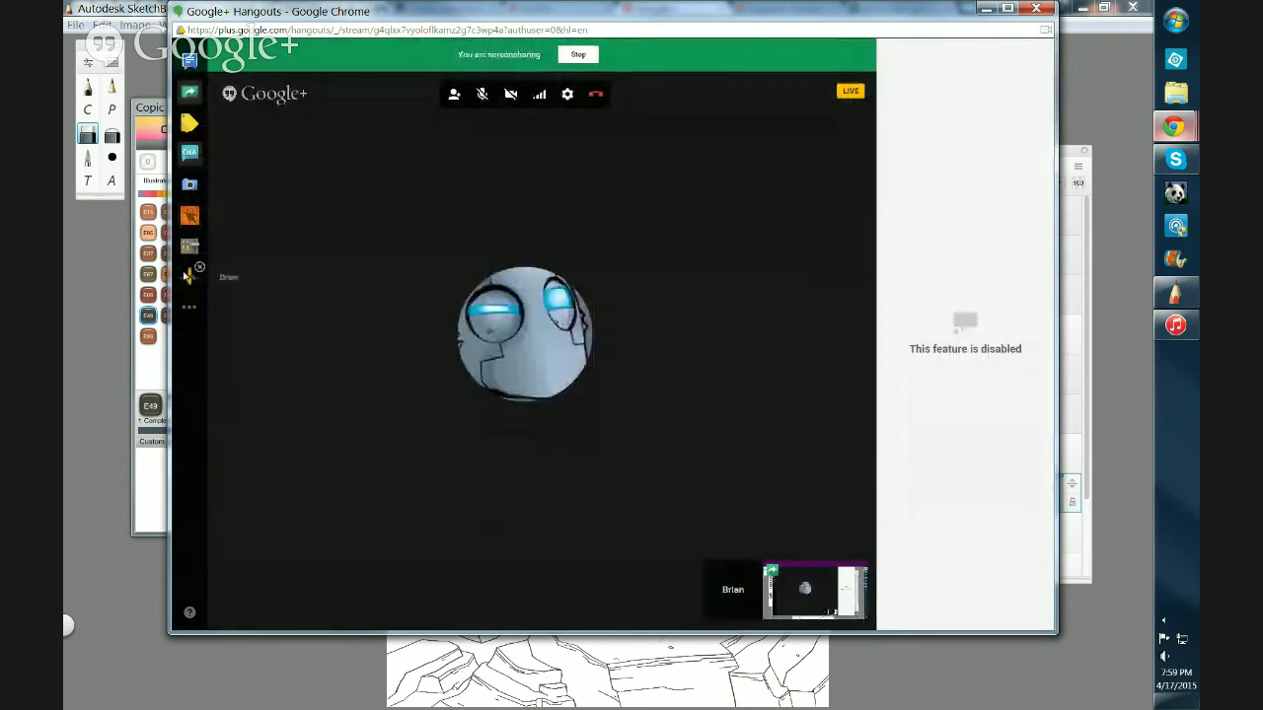
left_click(188, 308)
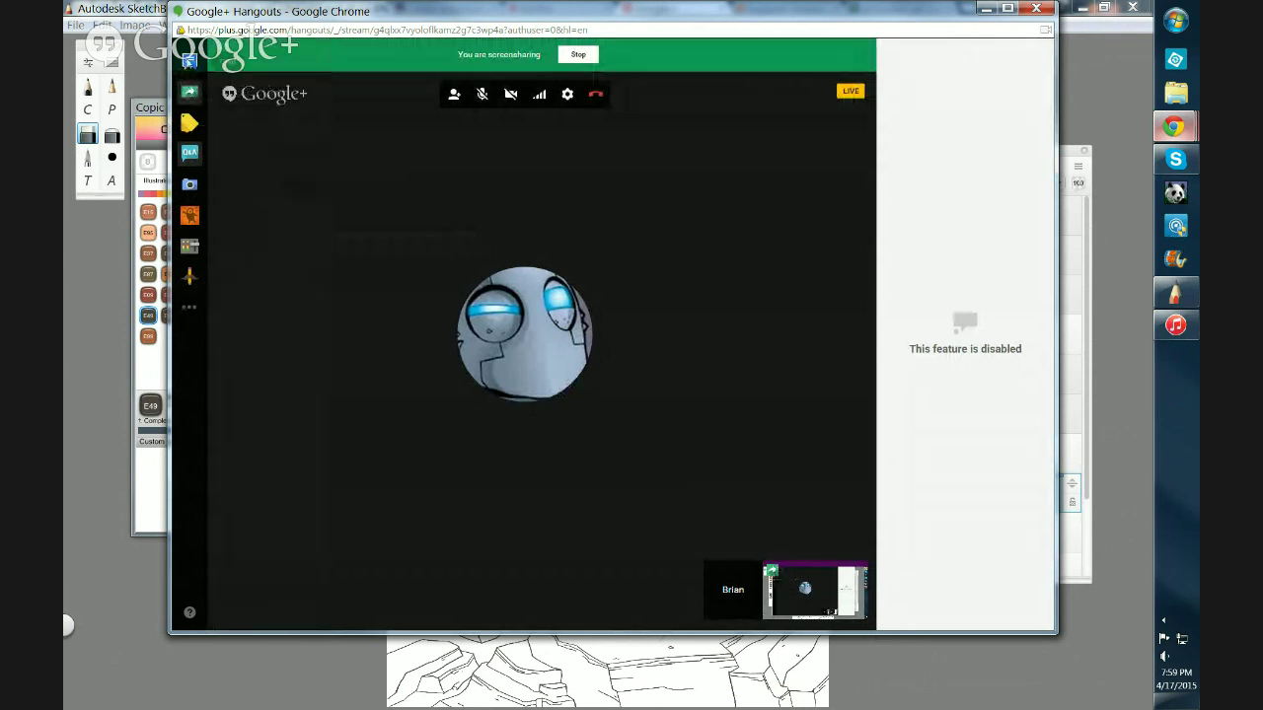
Open the hangout's group chat and send the message "Is this thing on?"
left_click(189, 61)
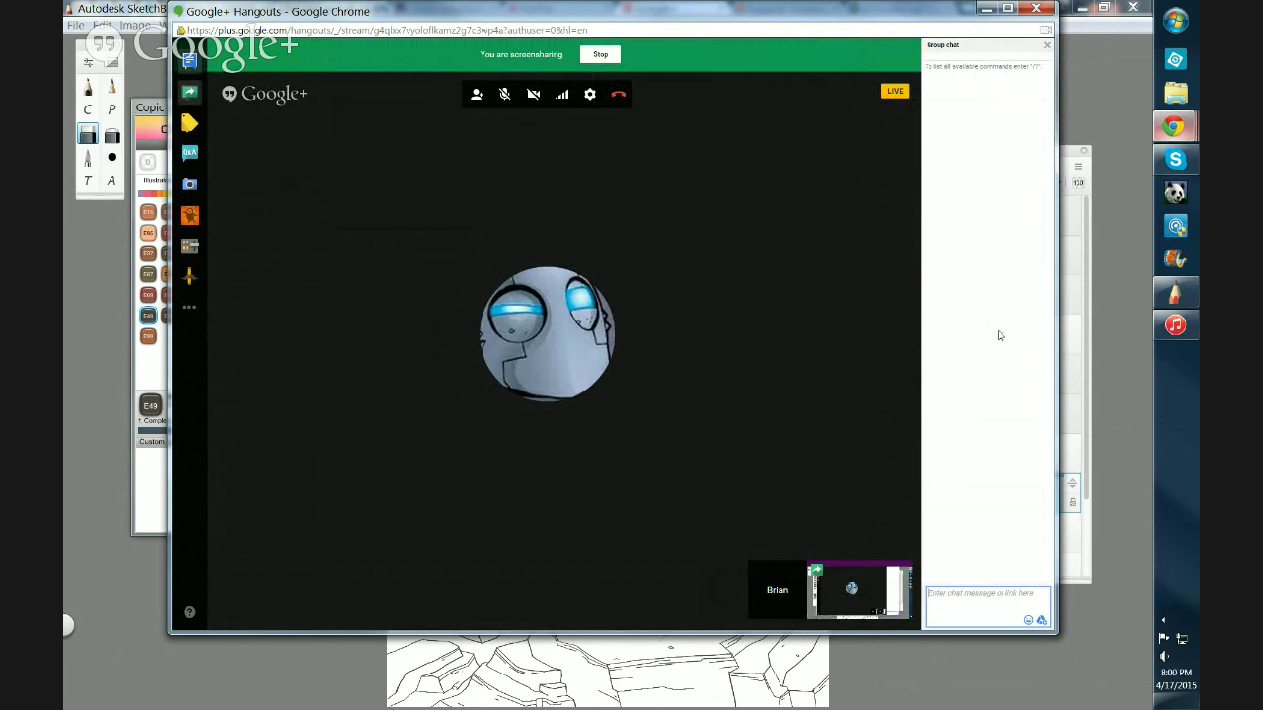
type("Is this thing on")
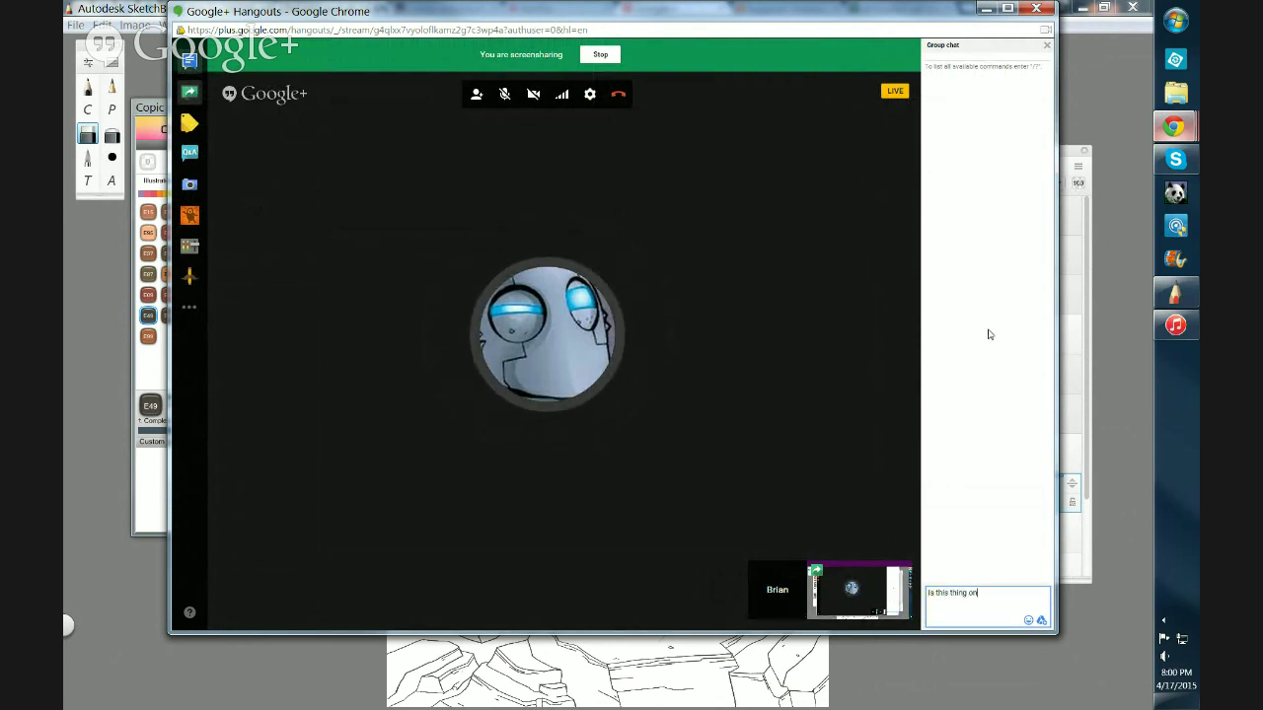
type("?")
key("Return")
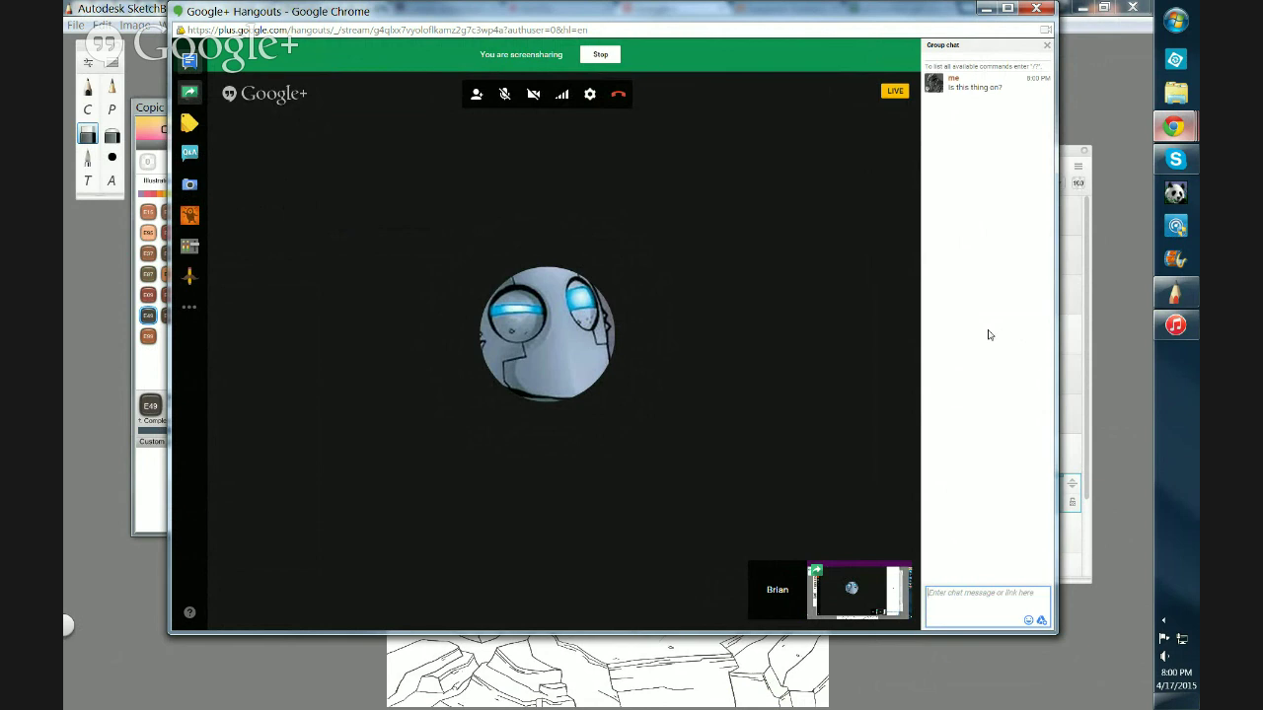
Turn the music volume down slightly in iTunes and return to the line art in SketchBook Pro
left_click(1112, 282)
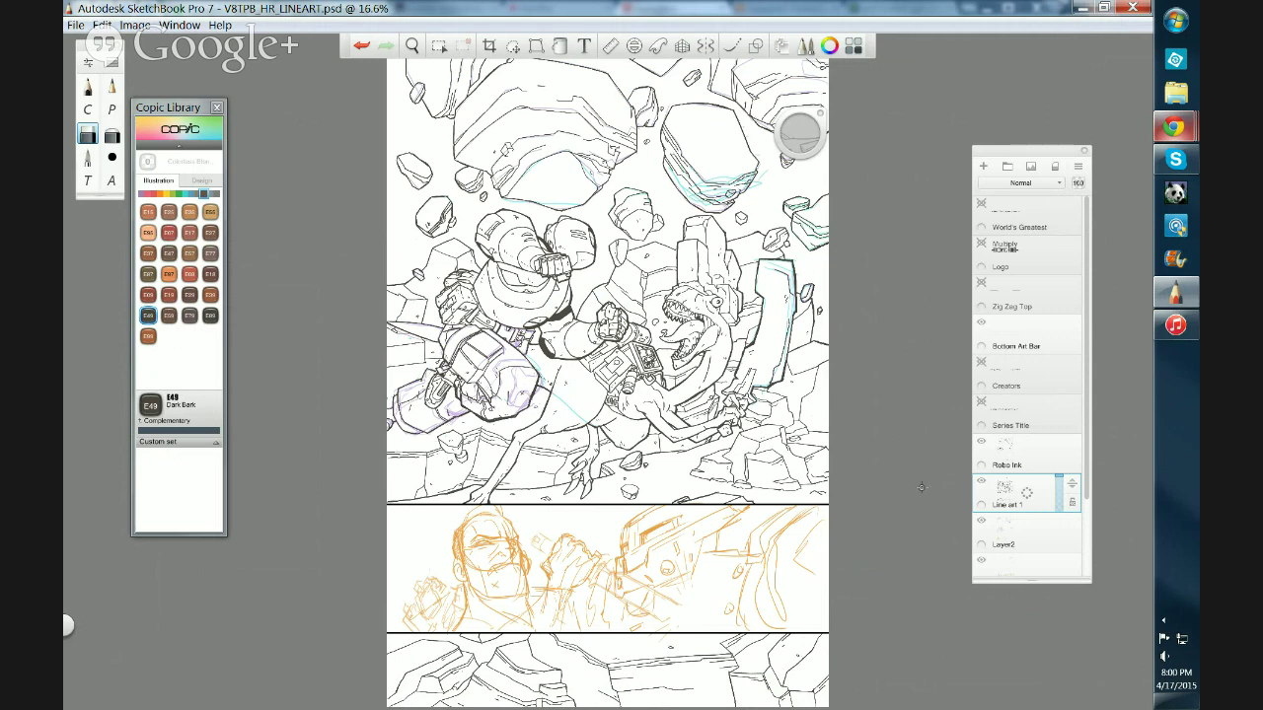
left_click(1173, 326)
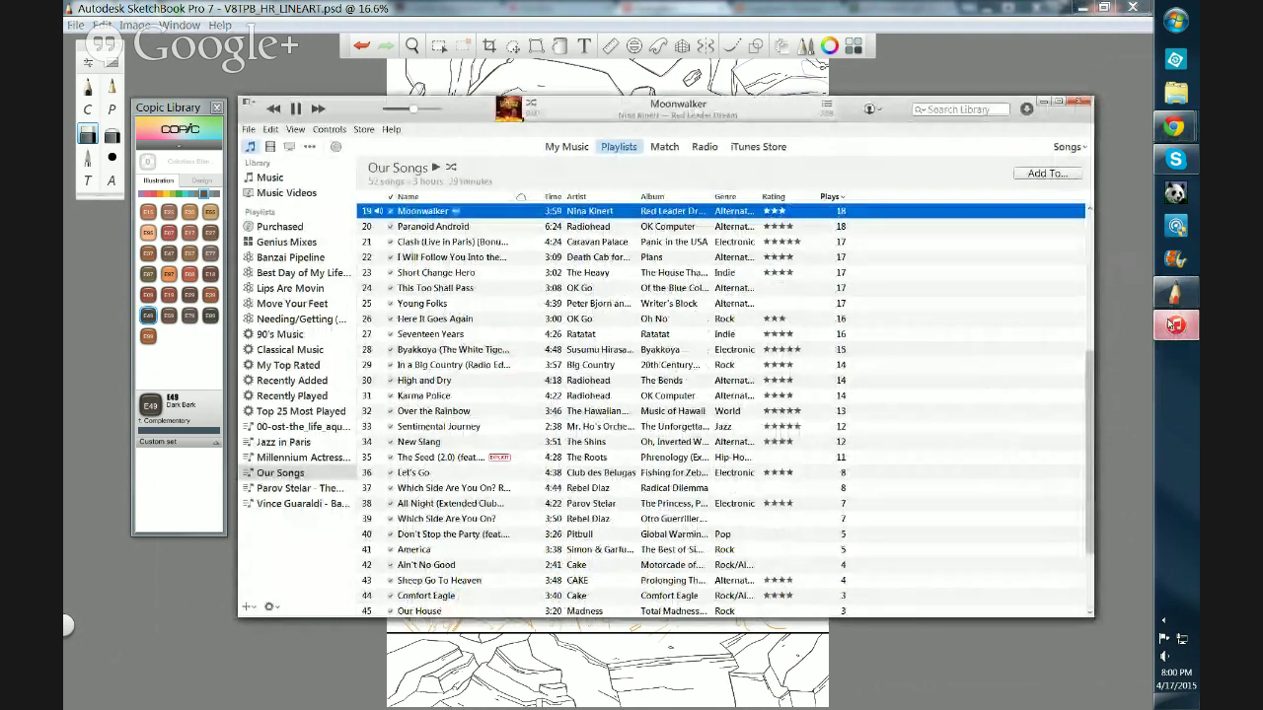
left_click_drag(413, 110, 403, 110)
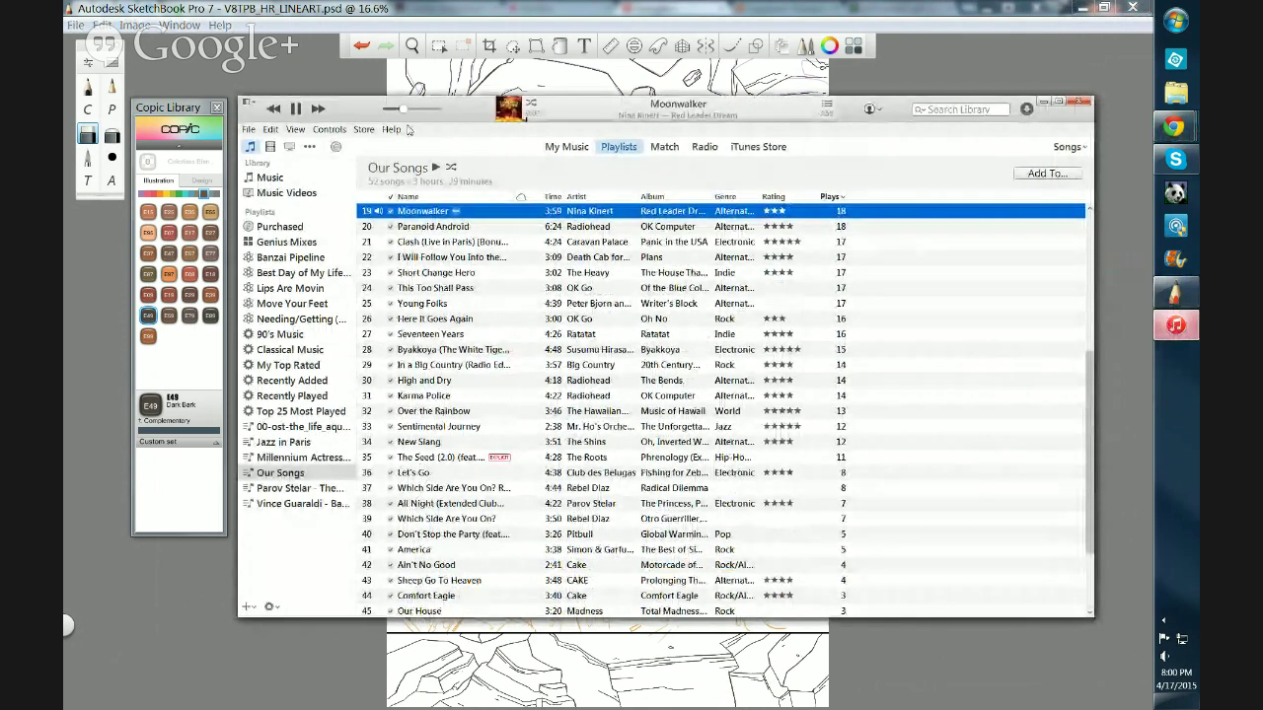
left_click(1113, 411)
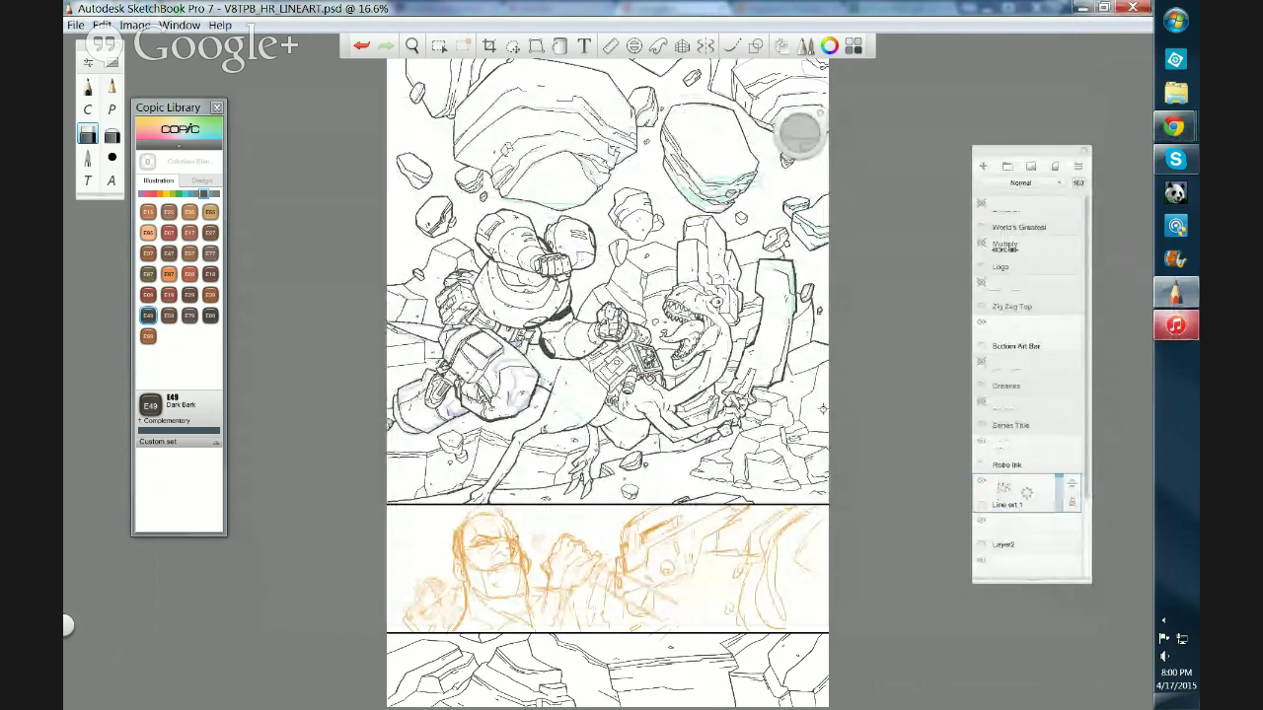
Switch from the current brush to the P brush for working on the line art
key("space")
left_click_drag(818, 411, 975, 425)
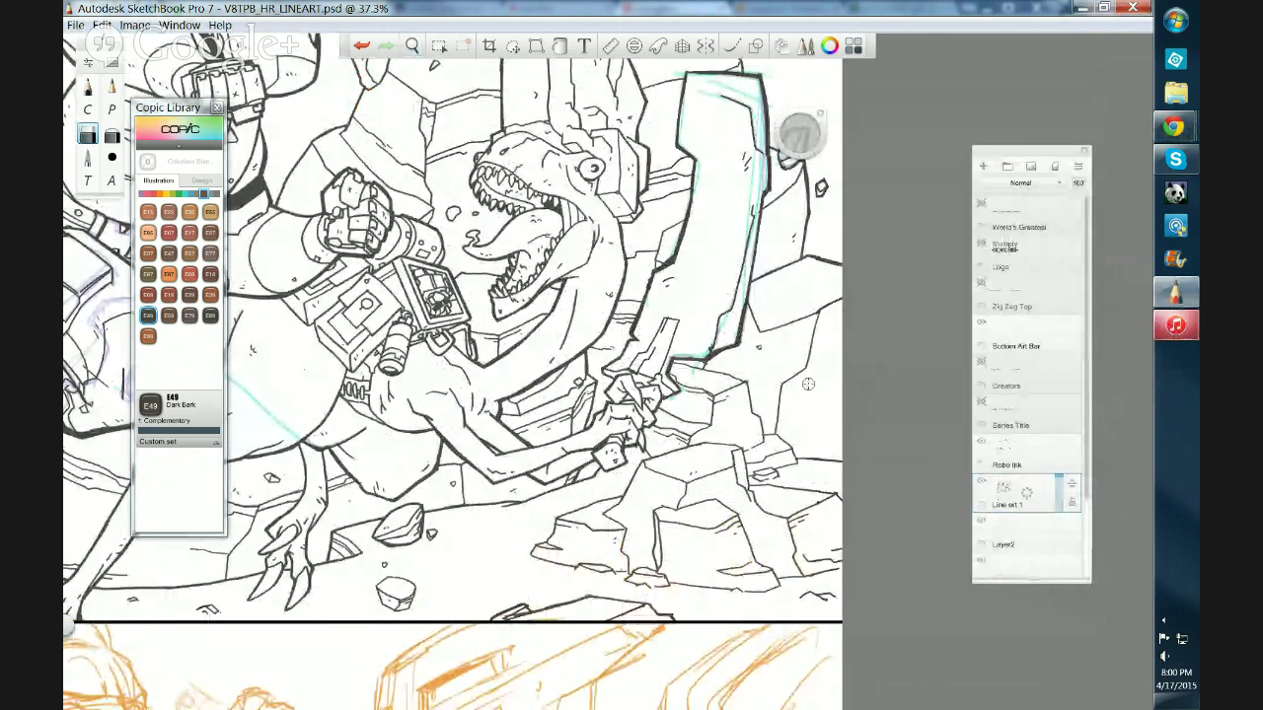
left_click(111, 109)
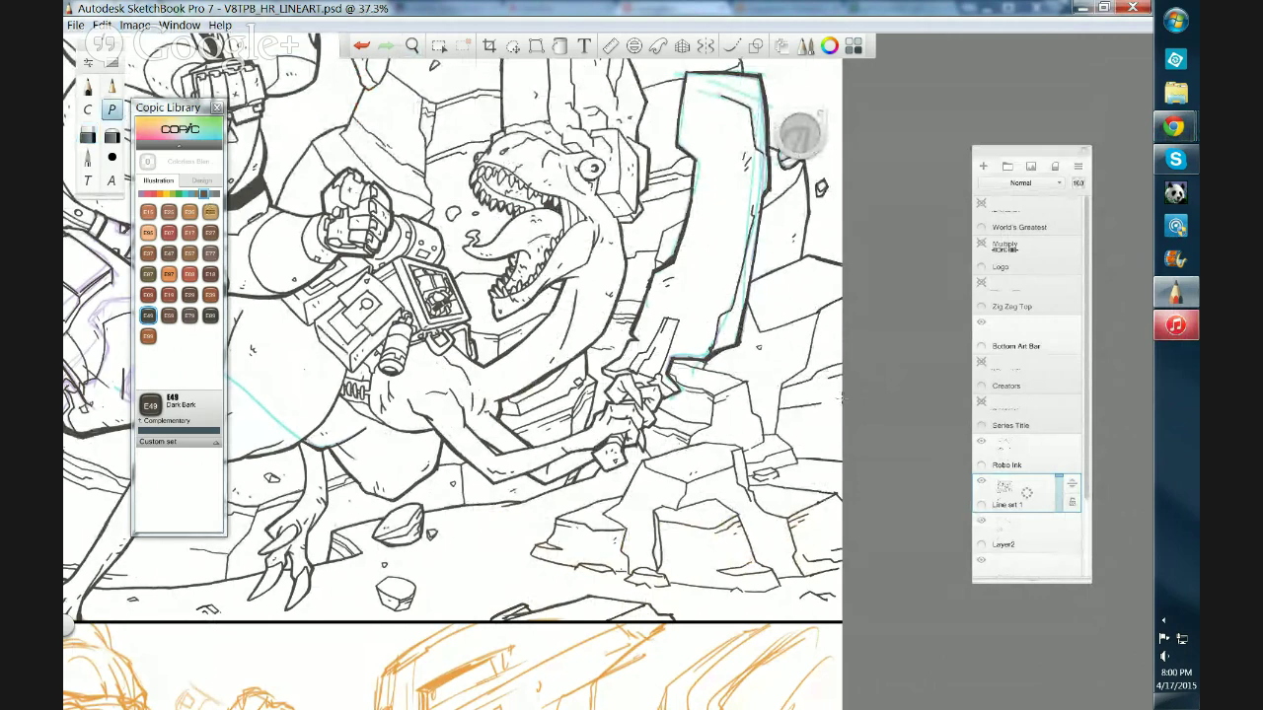
key("space")
left_click_drag(899, 410, 877, 503)
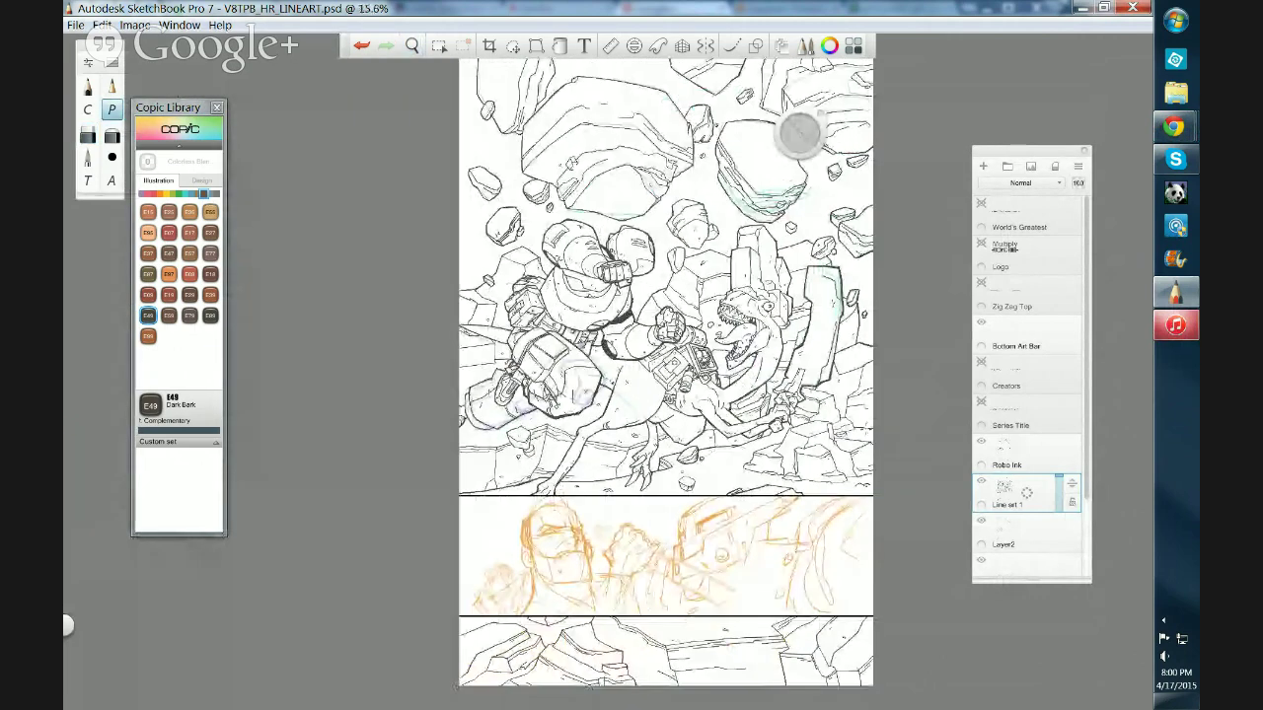
Select the Rough layer and lower its opacity to about 45 so the orange sketch is fainter
left_click_drag(947, 651, 905, 564)
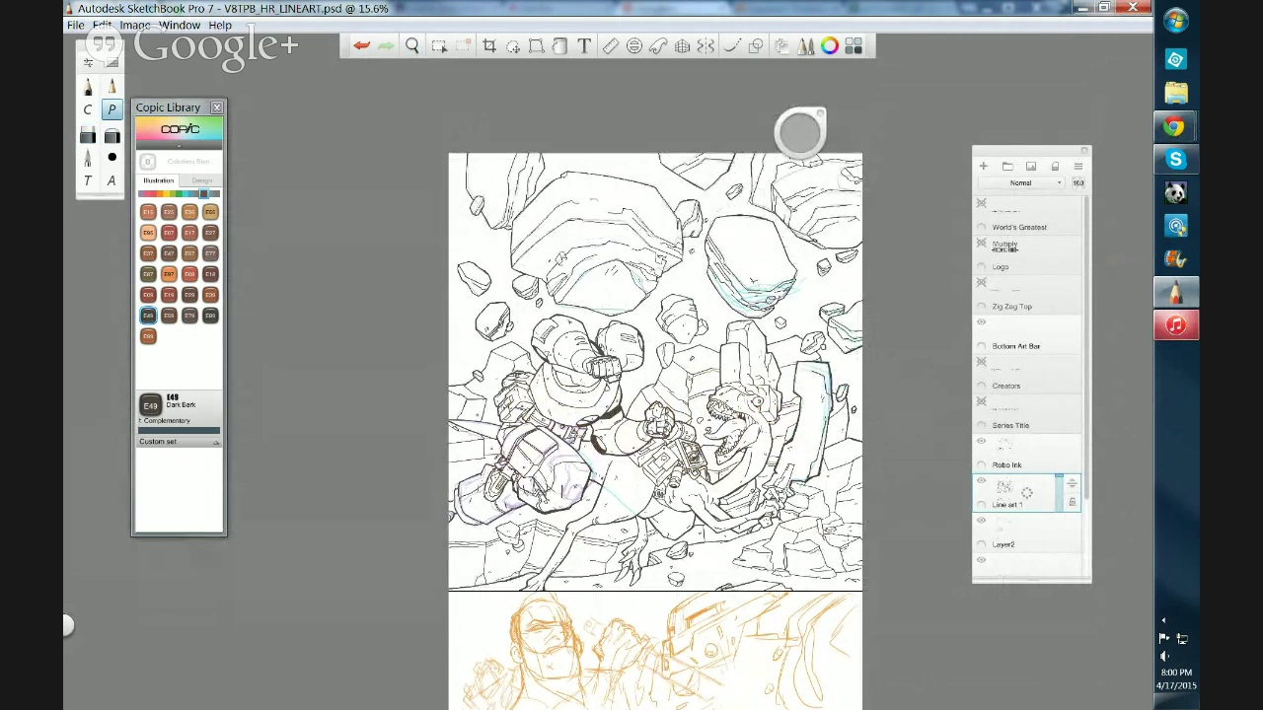
key("space")
left_click_drag(893, 634, 877, 496)
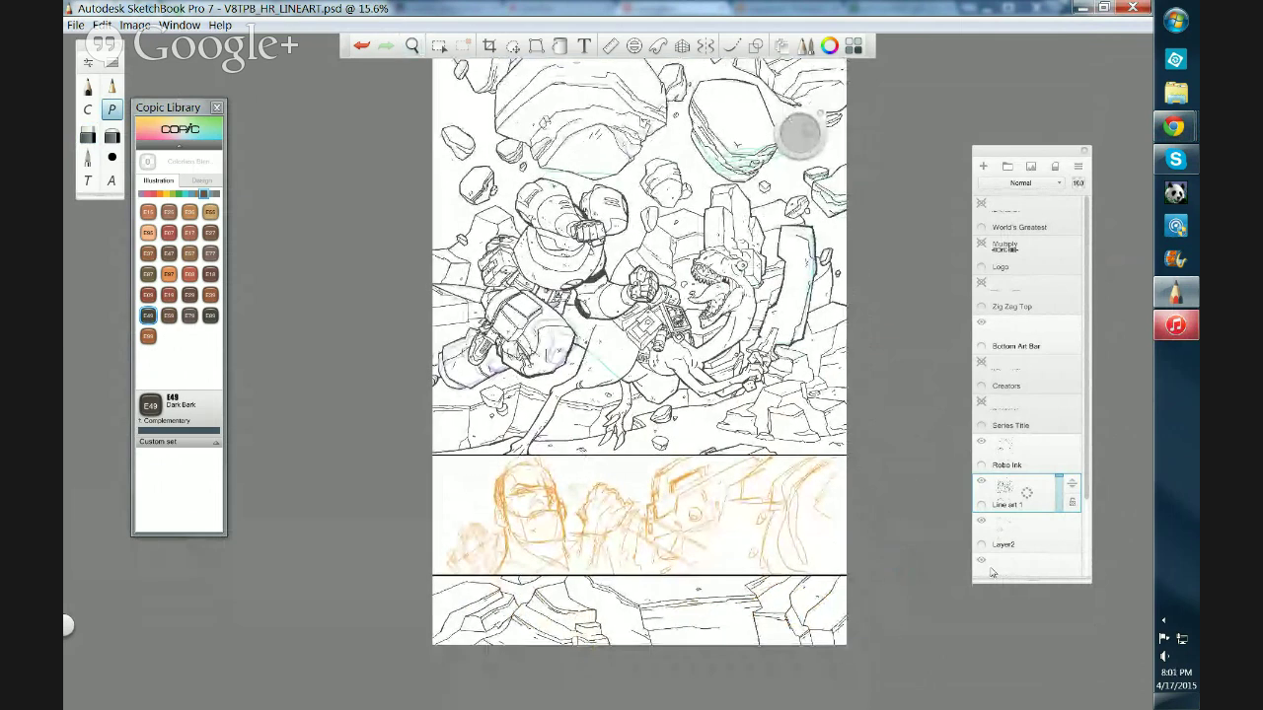
left_click(1010, 533)
mouse_move(1059, 527)
left_mouse_down()
mouse_move(1058, 541)
mouse_move(1089, 518)
mouse_move(1089, 555)
left_mouse_up()
left_click(1041, 498)
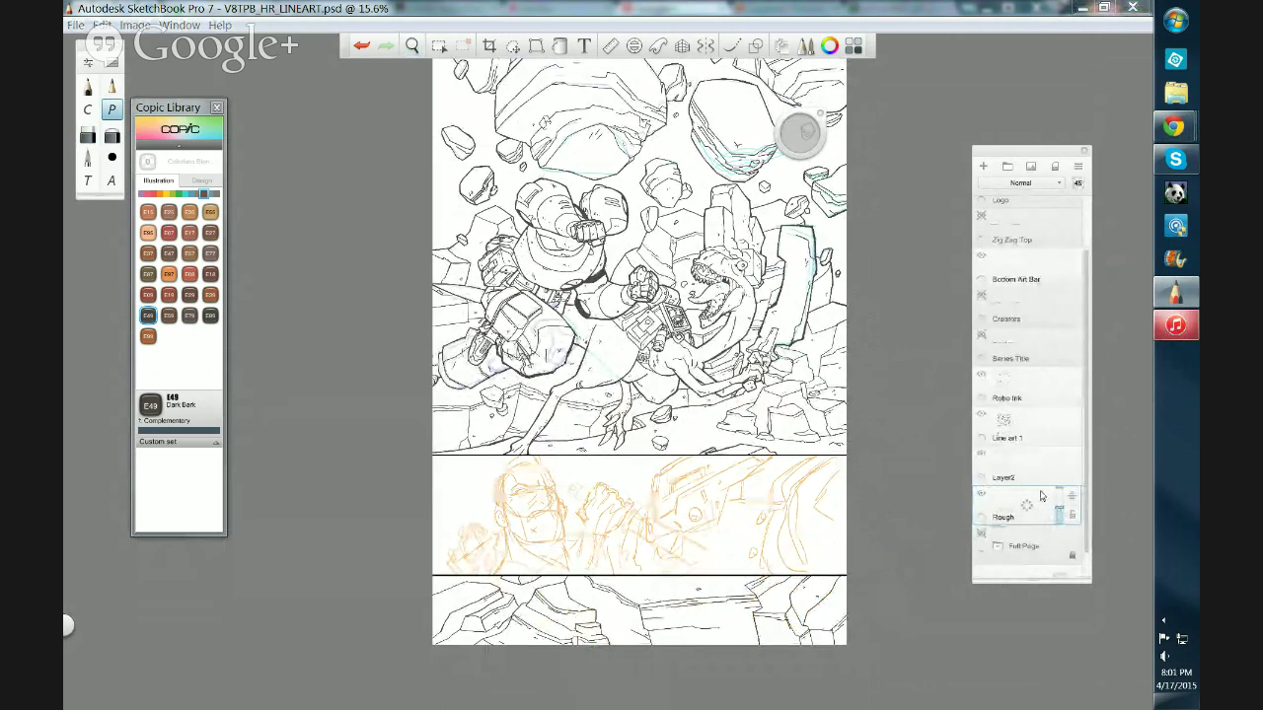
Check the Robo Ink layer by toggling its visibility and merge it down into Line art 1
left_click(982, 375)
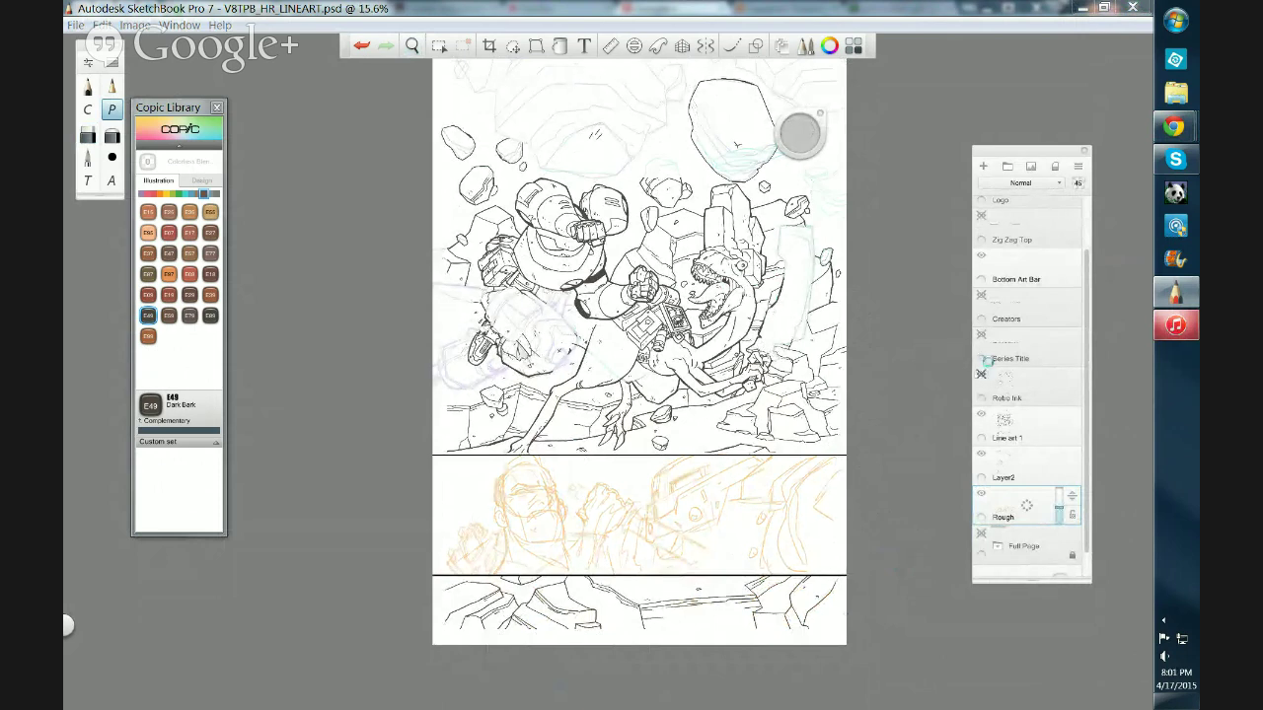
left_click(982, 369)
left_click_drag(1026, 393, 1028, 434)
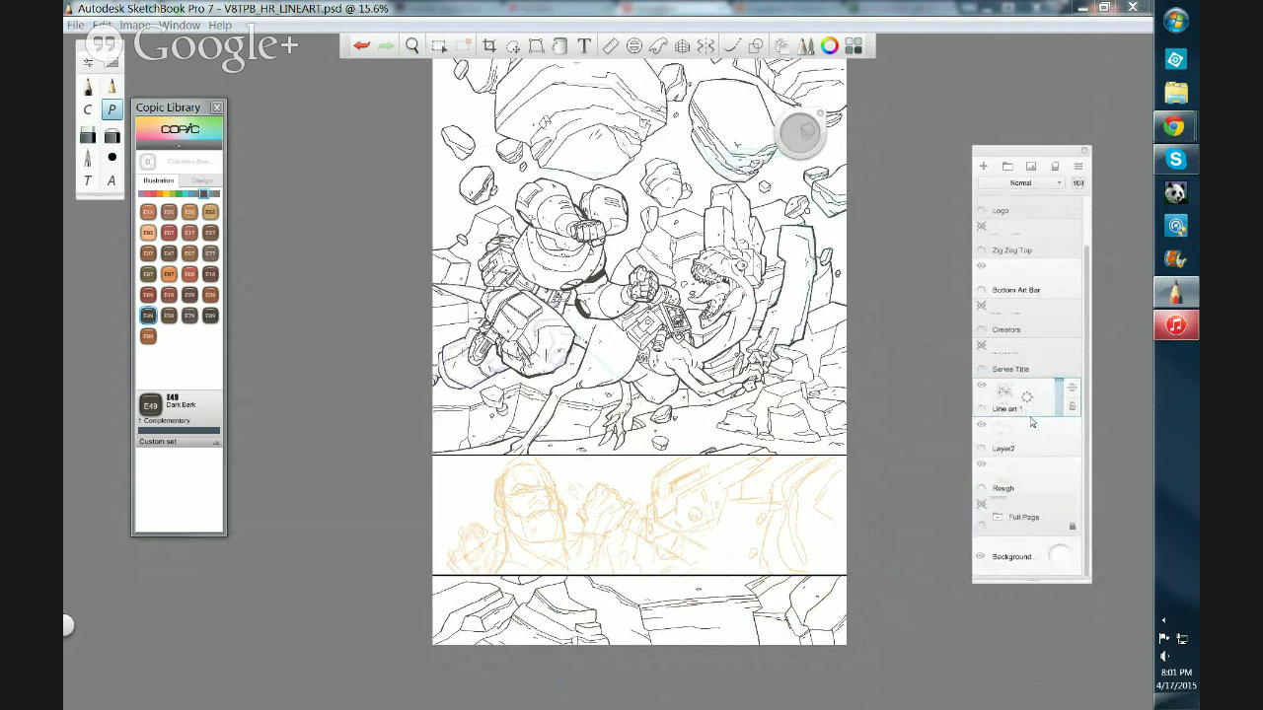
Add a new layer directly above Layer2 and name it Jenkins
left_click(1034, 471)
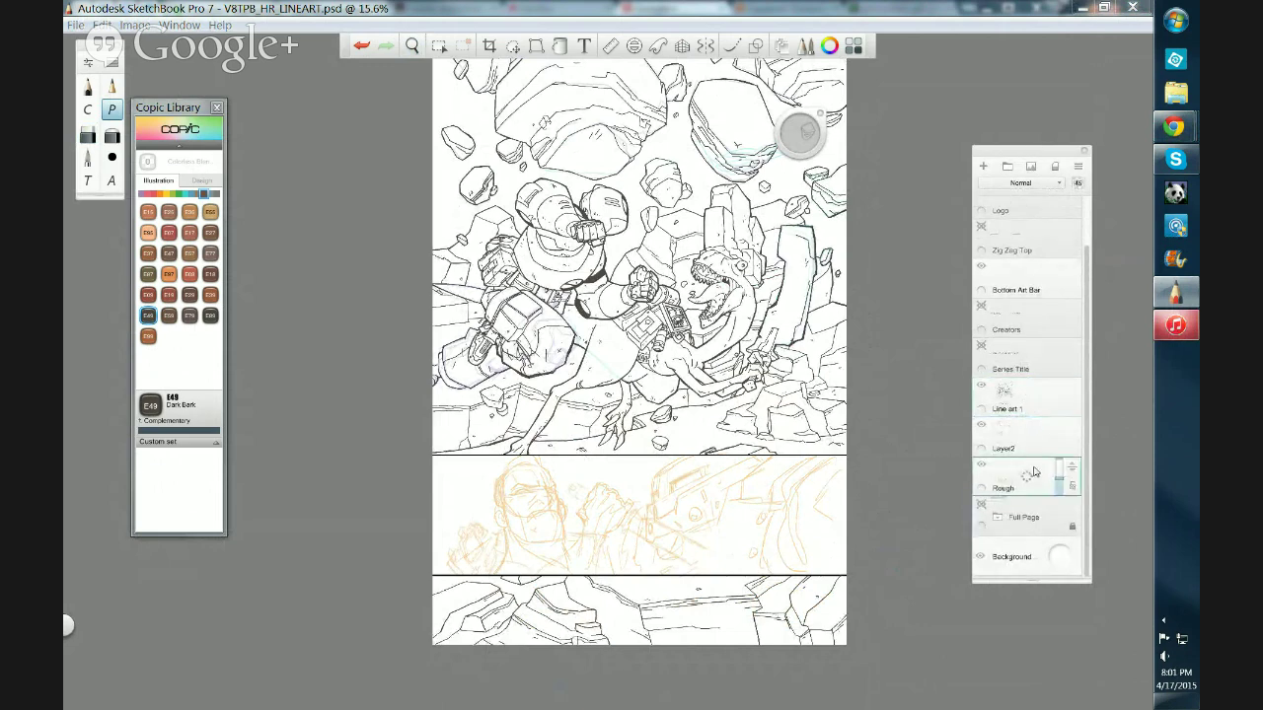
key("space")
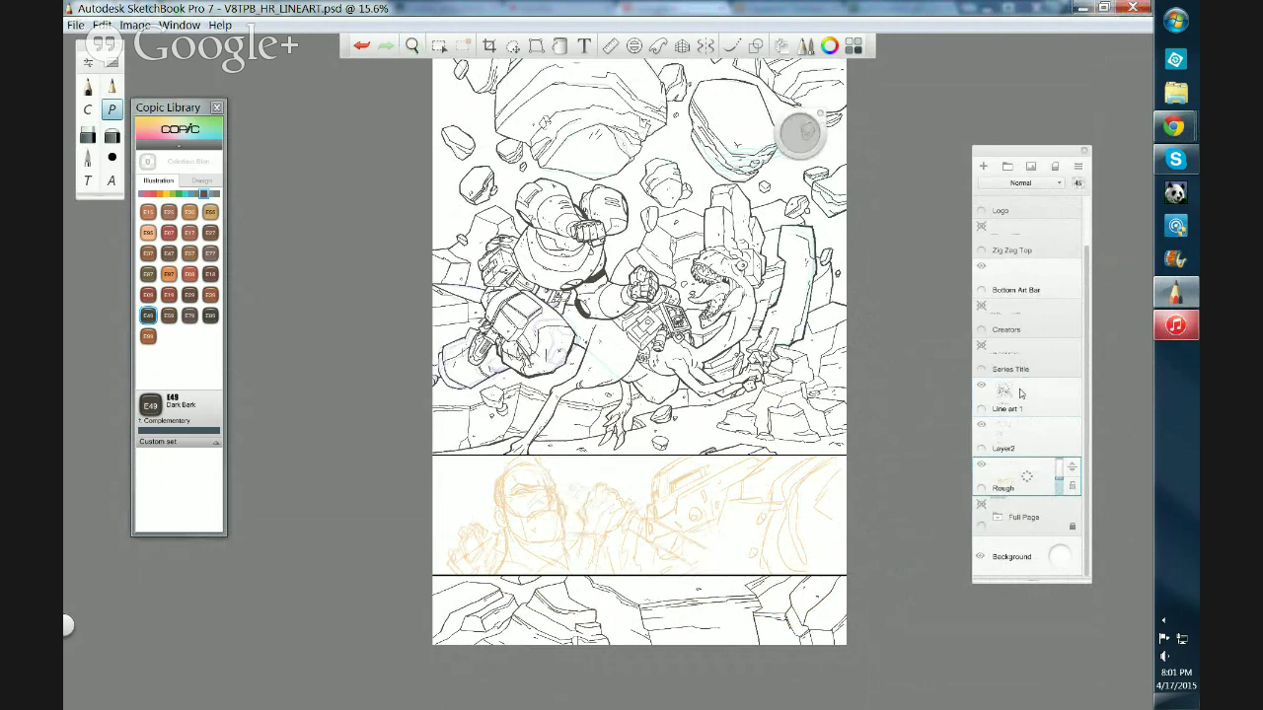
left_click(1029, 437)
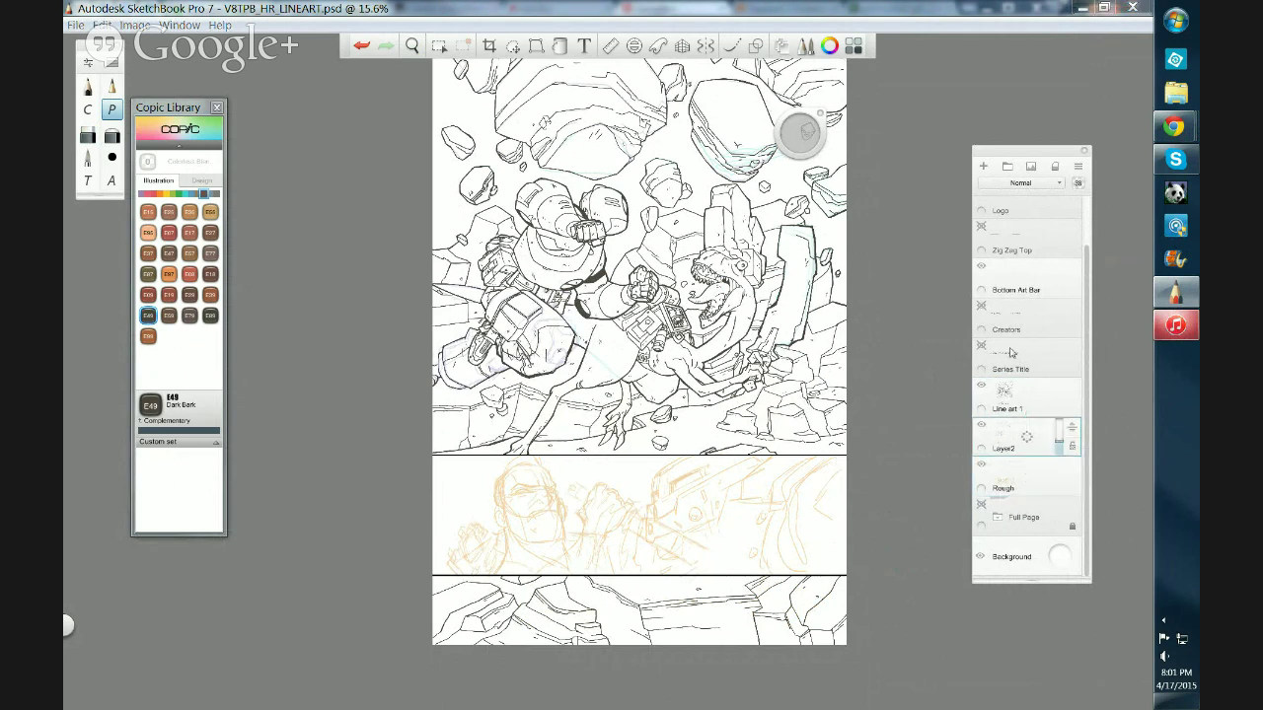
left_click(983, 166)
double_click(1069, 444)
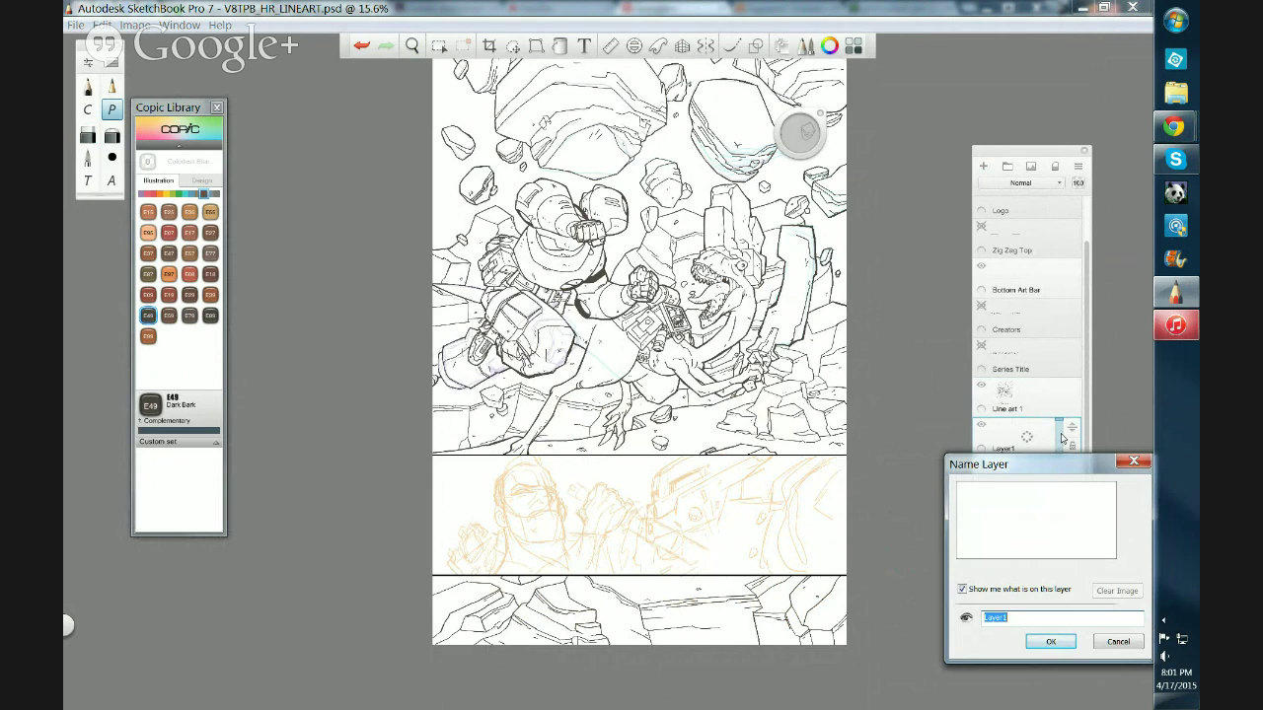
type("Jenkins")
key("Return")
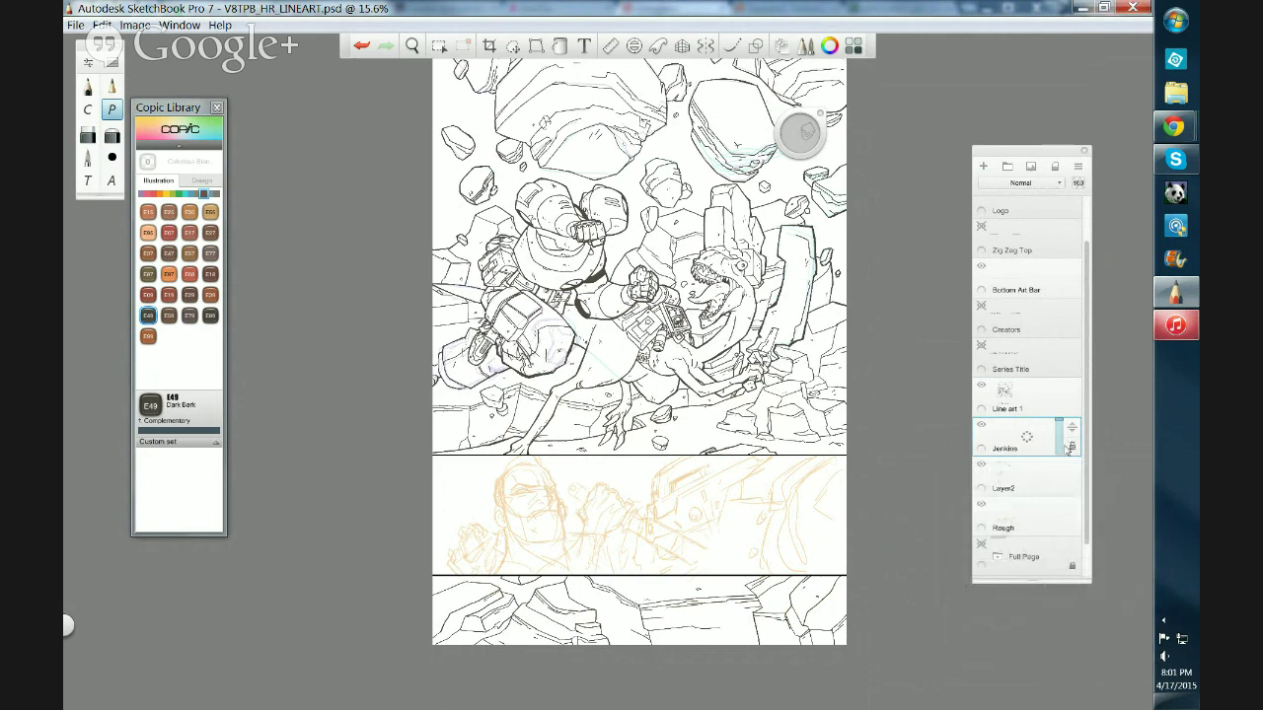
Ink the nostril, the far side of the nose and the cheek crease of the figure's face on the Jenkins layer
key("space")
left_click_drag(520, 542, 649, 403)
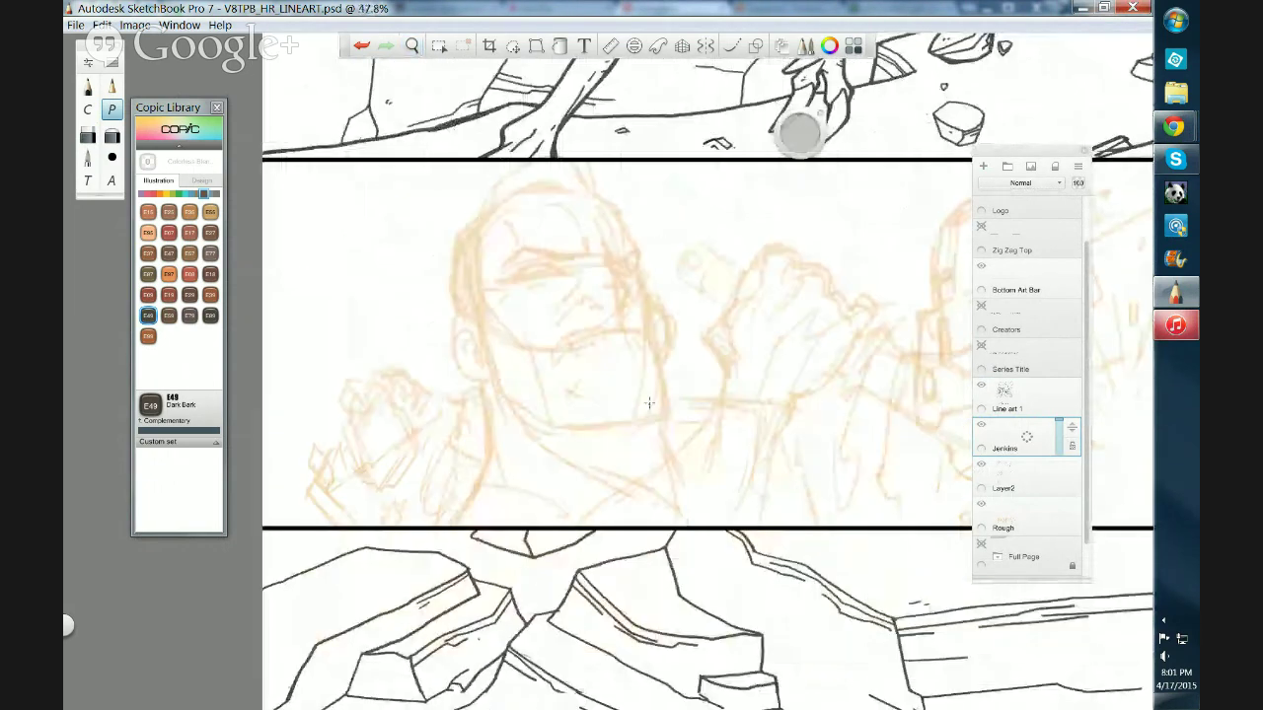
mouse_move(625, 288)
left_mouse_down()
mouse_move(615, 314)
mouse_move(578, 308)
left_mouse_up()
key("ctrl+z")
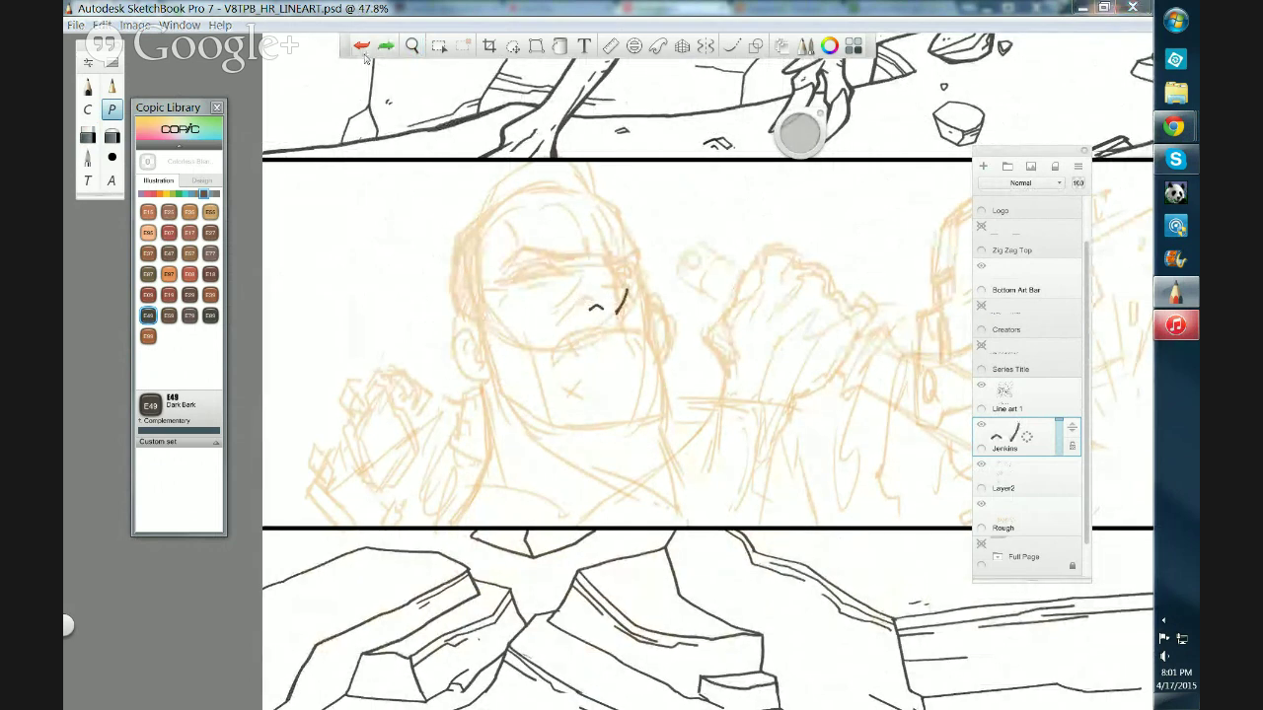
left_click_drag(582, 303, 547, 342)
mouse_move(620, 306)
left_mouse_down()
mouse_move(623, 329)
mouse_move(627, 302)
left_mouse_up()
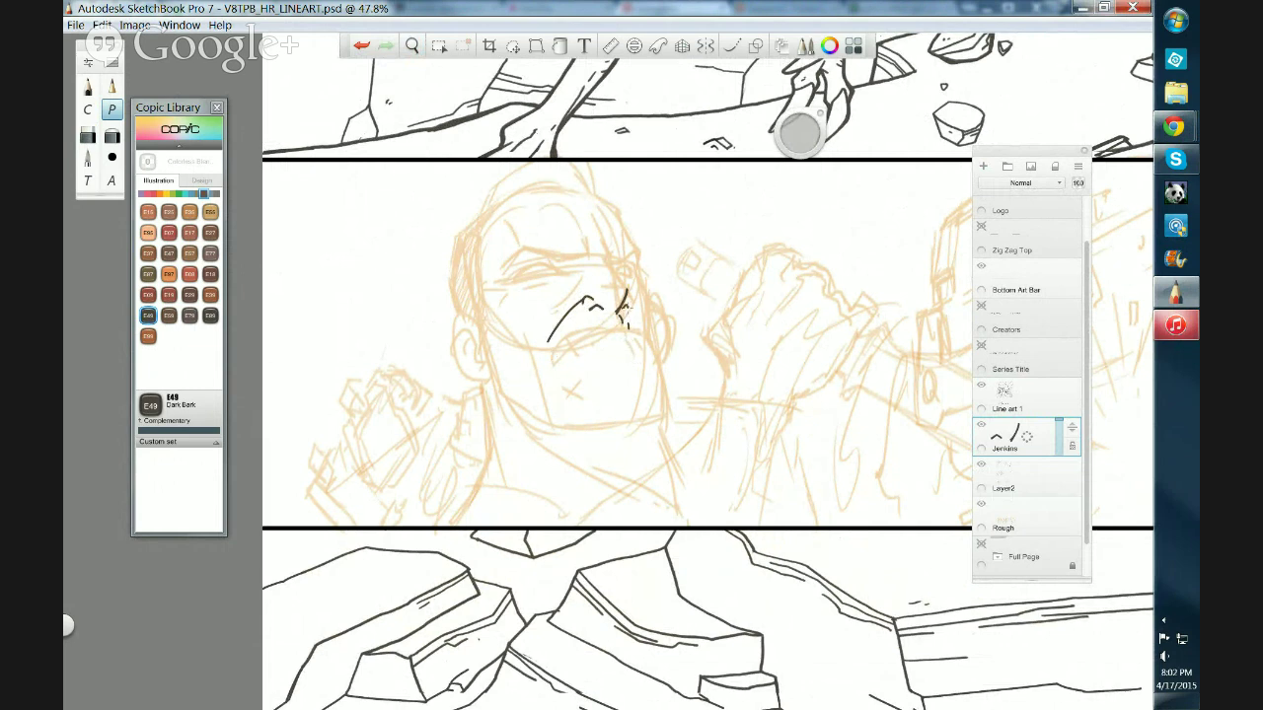
Ink the nose bridge and frown creases between the brows, undoing the stroke over the far eye
left_click_drag(601, 236, 624, 291)
mouse_move(588, 238)
left_mouse_down()
mouse_move(584, 252)
mouse_move(636, 247)
left_mouse_up()
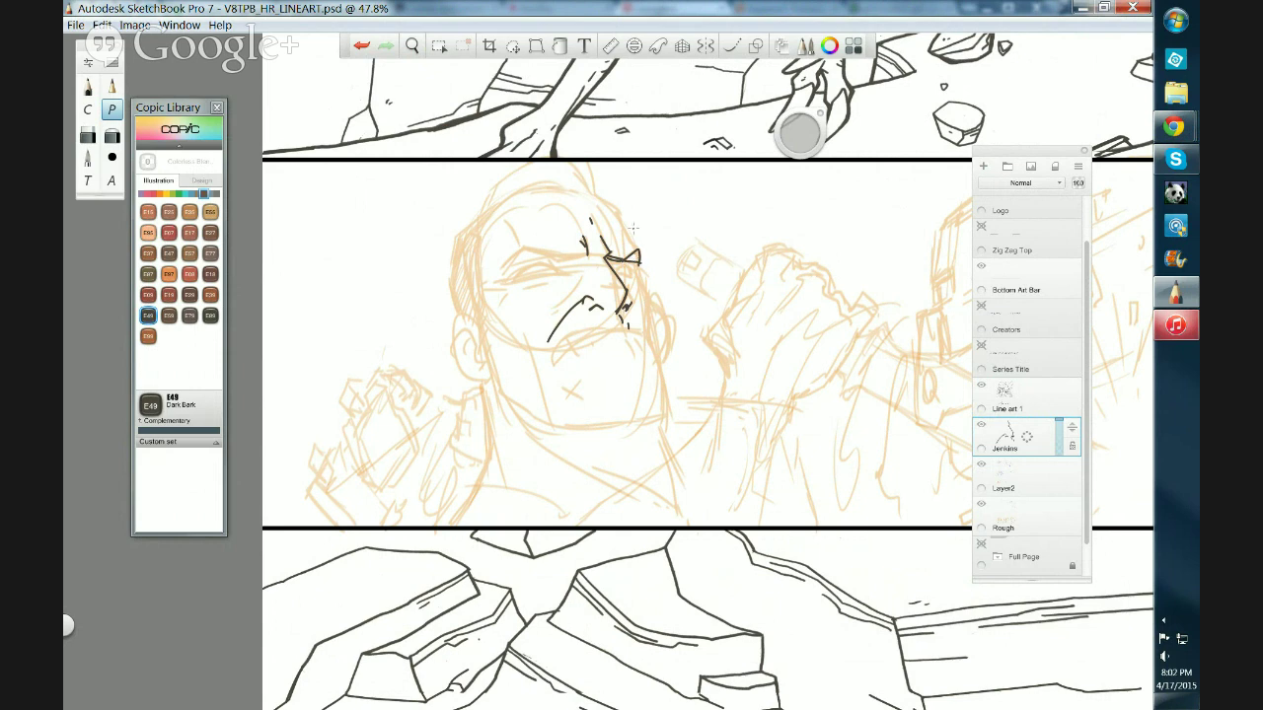
left_click(365, 47)
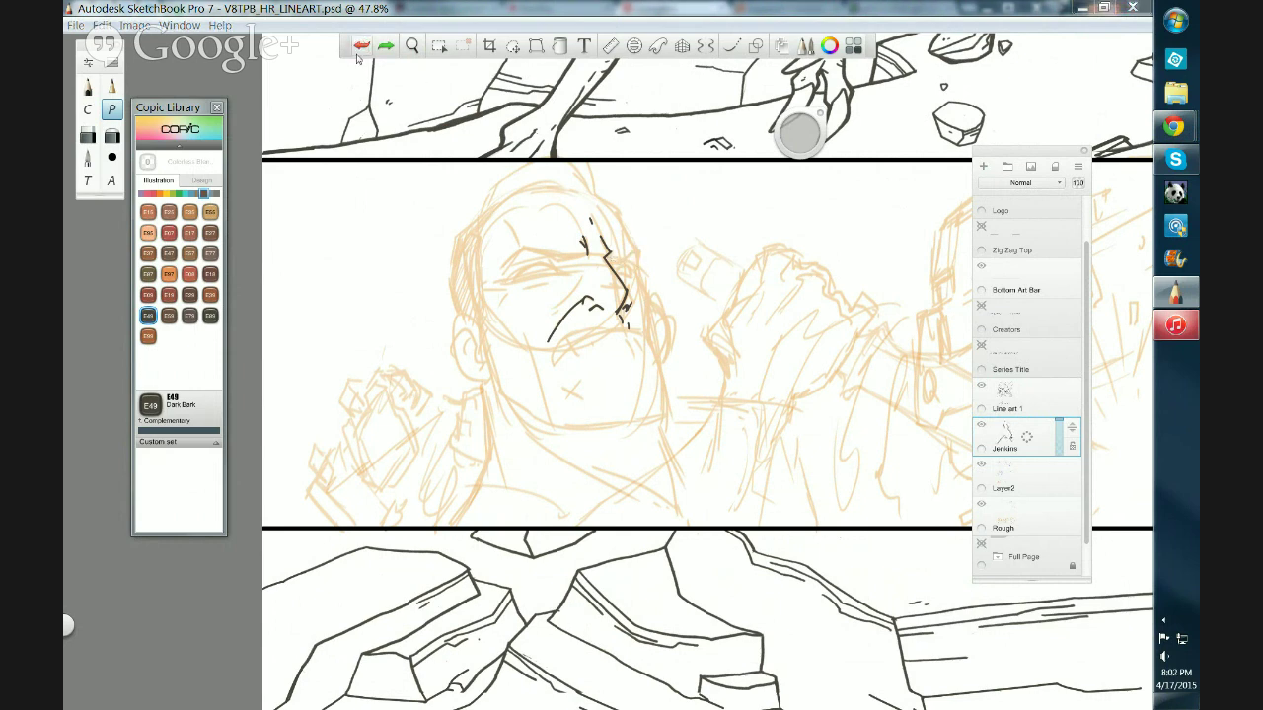
Ink the near eye with its lids, the crow's feet and the crease beside the nose
mouse_move(512, 284)
left_mouse_down()
mouse_move(558, 275)
mouse_move(547, 266)
mouse_move(564, 275)
left_mouse_up()
left_click_drag(547, 265, 547, 273)
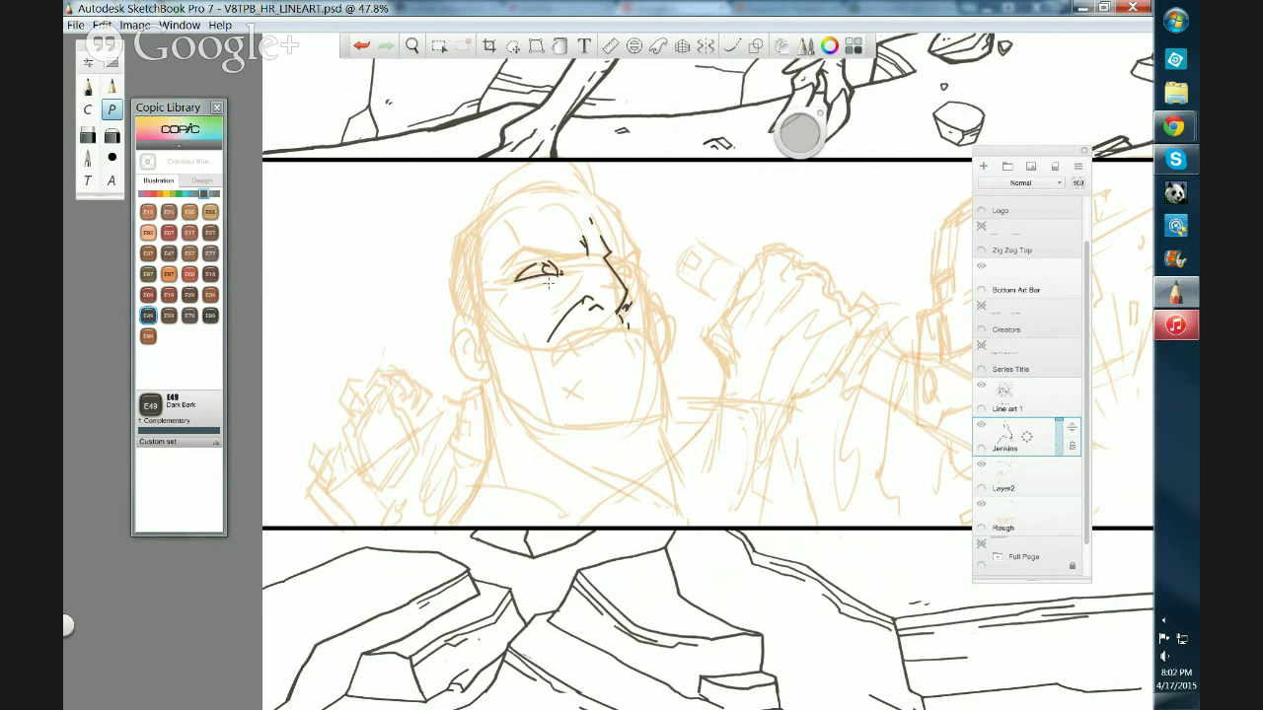
left_click(362, 46)
mouse_move(523, 285)
left_mouse_down()
mouse_move(569, 281)
mouse_move(494, 287)
left_mouse_up()
left_click_drag(582, 296, 564, 307)
Ink the far eye and brow and the far contour of the face from forehead to cheek
left_click_drag(617, 269, 629, 281)
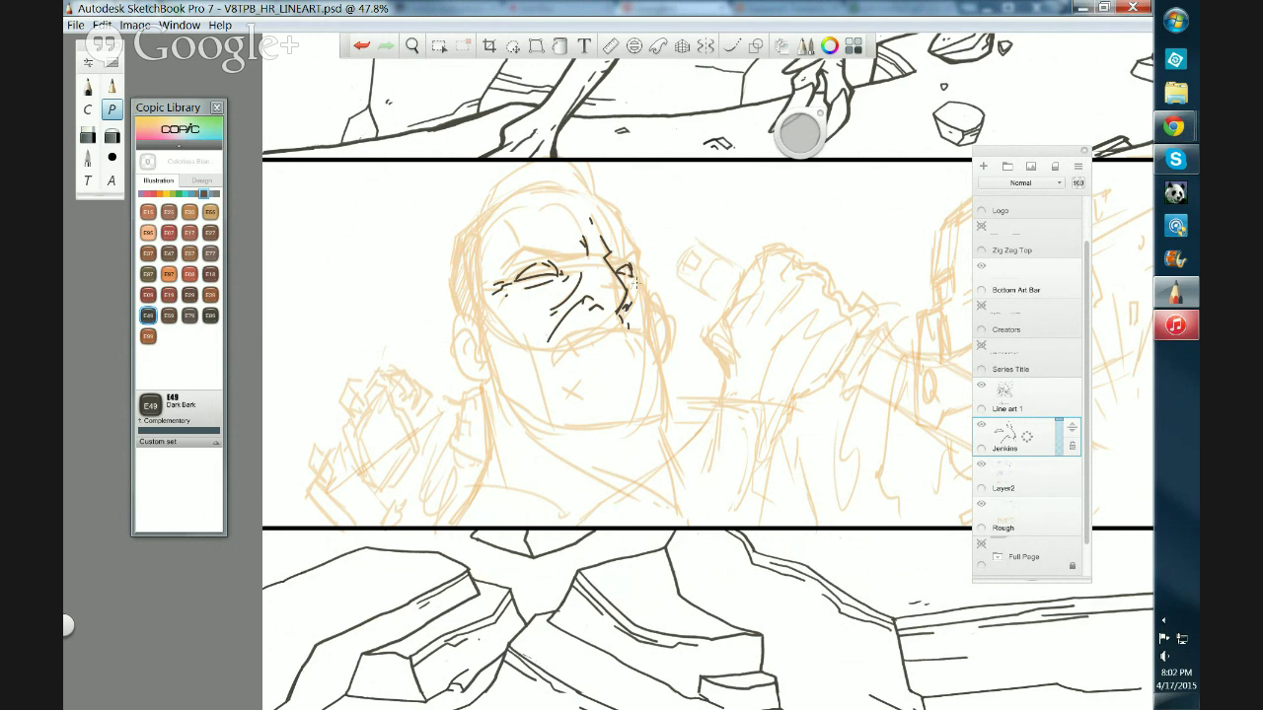
left_click_drag(620, 276, 648, 297)
left_click(364, 48)
mouse_move(637, 250)
left_mouse_down()
mouse_move(606, 266)
mouse_move(625, 259)
mouse_move(608, 260)
mouse_move(640, 277)
mouse_move(662, 365)
left_mouse_up()
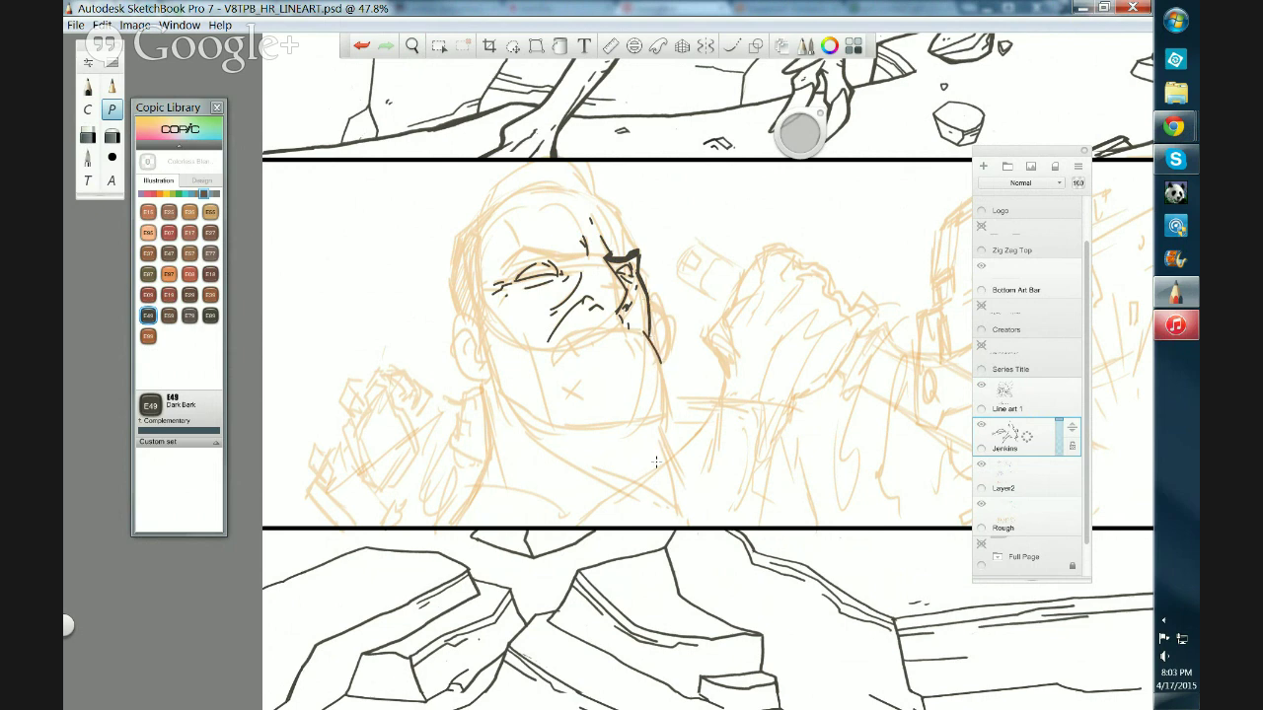
left_click_drag(642, 312, 649, 341)
left_click_drag(637, 254, 644, 268)
left_click_drag(590, 189, 641, 261)
Ink the grimacing mouth with its upper lip line, corner, teeth and the small creases beside it
left_click_drag(553, 364, 632, 332)
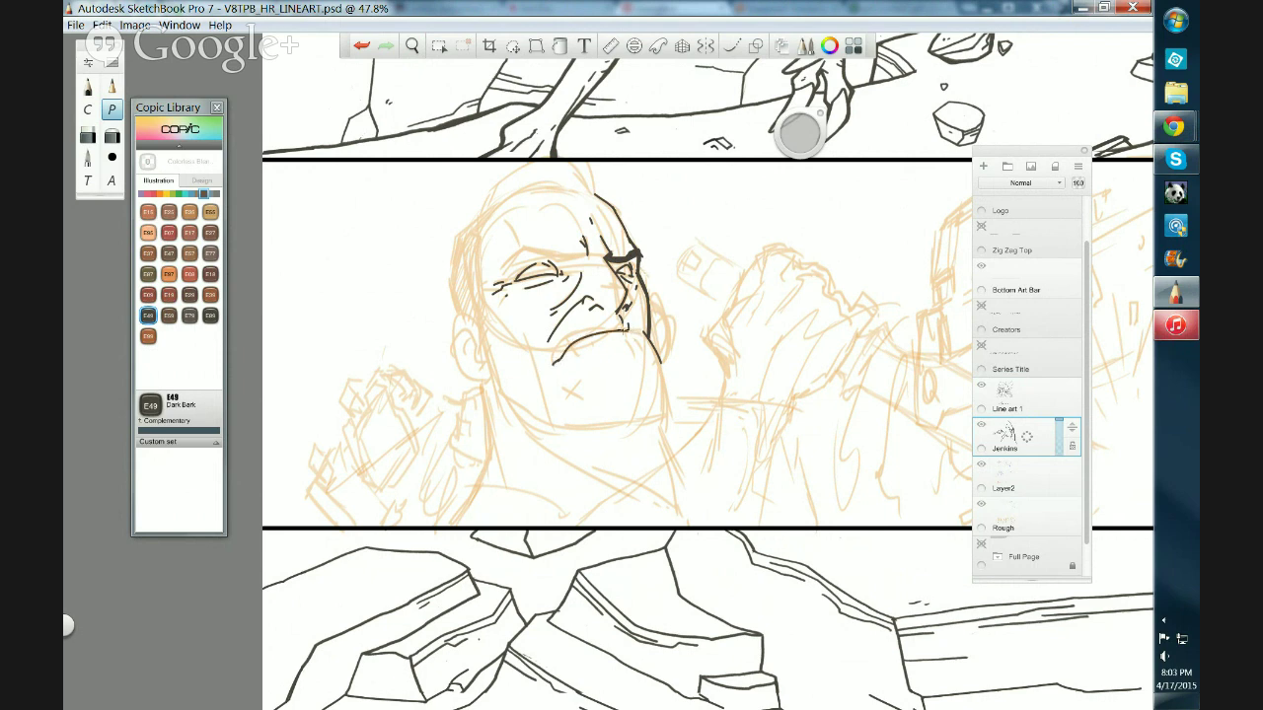
mouse_move(595, 329)
left_mouse_down()
mouse_move(555, 343)
mouse_move(559, 368)
mouse_move(612, 332)
left_mouse_up()
left_click_drag(563, 336, 556, 357)
mouse_move(573, 331)
left_mouse_down()
mouse_move(584, 320)
mouse_move(589, 339)
left_mouse_up()
left_click_drag(625, 339, 638, 336)
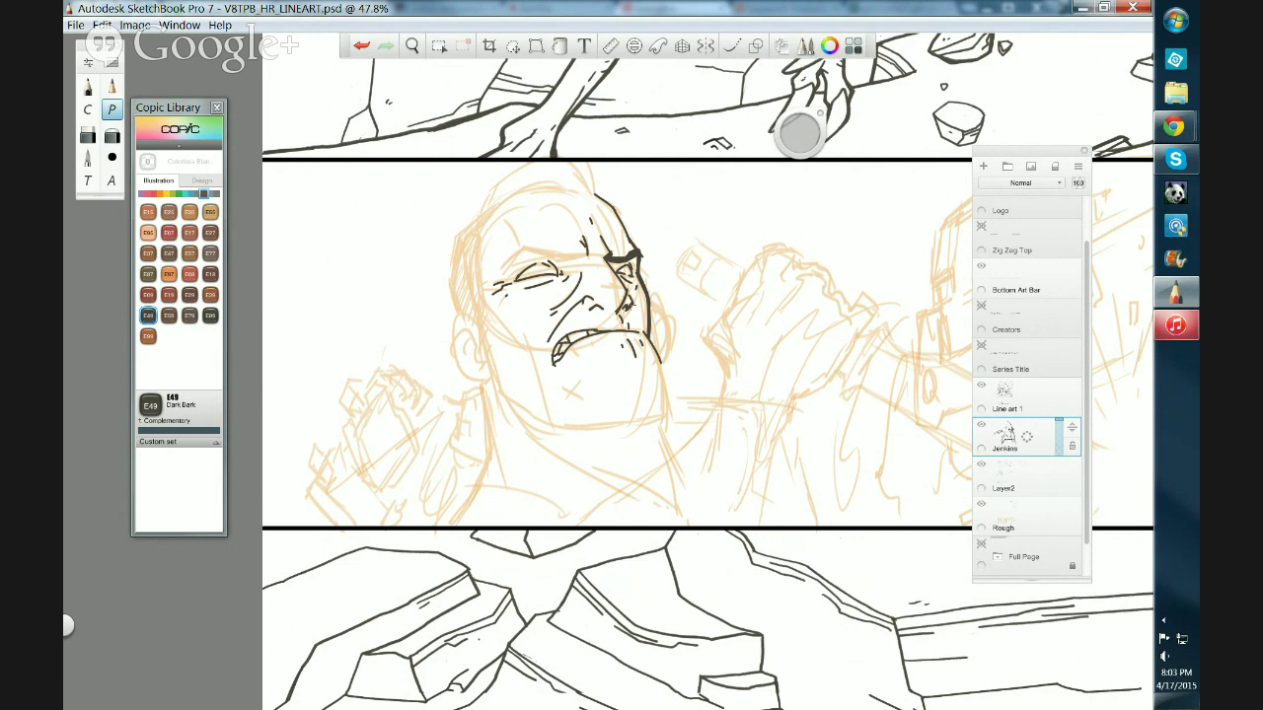
Ink the near eyebrow, the shading beside the nose, the X-shaped chin scar and the chin crease
left_click_drag(619, 277, 631, 298)
mouse_move(607, 258)
left_mouse_down()
mouse_move(628, 295)
mouse_move(616, 282)
left_mouse_up()
mouse_move(563, 385)
left_mouse_down()
mouse_move(583, 399)
mouse_move(562, 399)
left_mouse_up()
left_click_drag(508, 265, 540, 250)
key("space")
left_click_drag(590, 310, 543, 358)
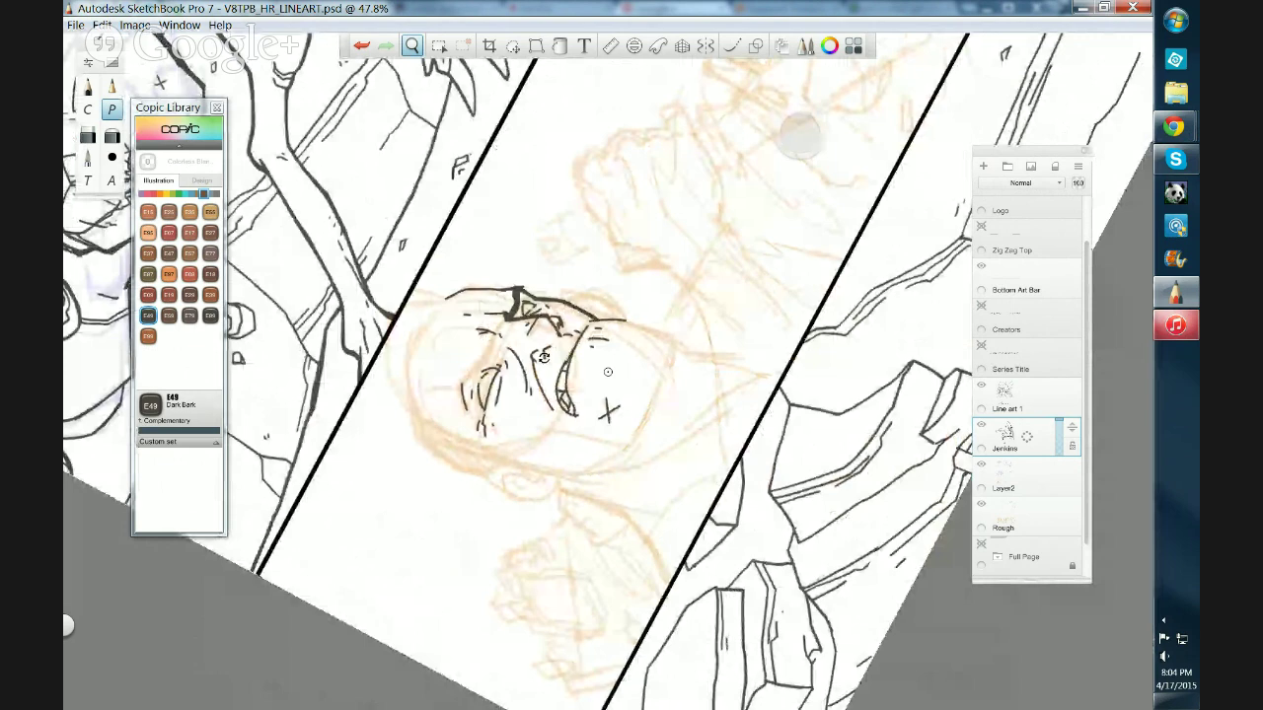
mouse_move(543, 357)
left_mouse_down()
mouse_move(507, 306)
mouse_move(463, 347)
mouse_move(501, 310)
mouse_move(477, 336)
left_mouse_up()
key("space")
mouse_move(638, 353)
left_mouse_down()
mouse_move(600, 392)
mouse_move(634, 377)
left_mouse_up()
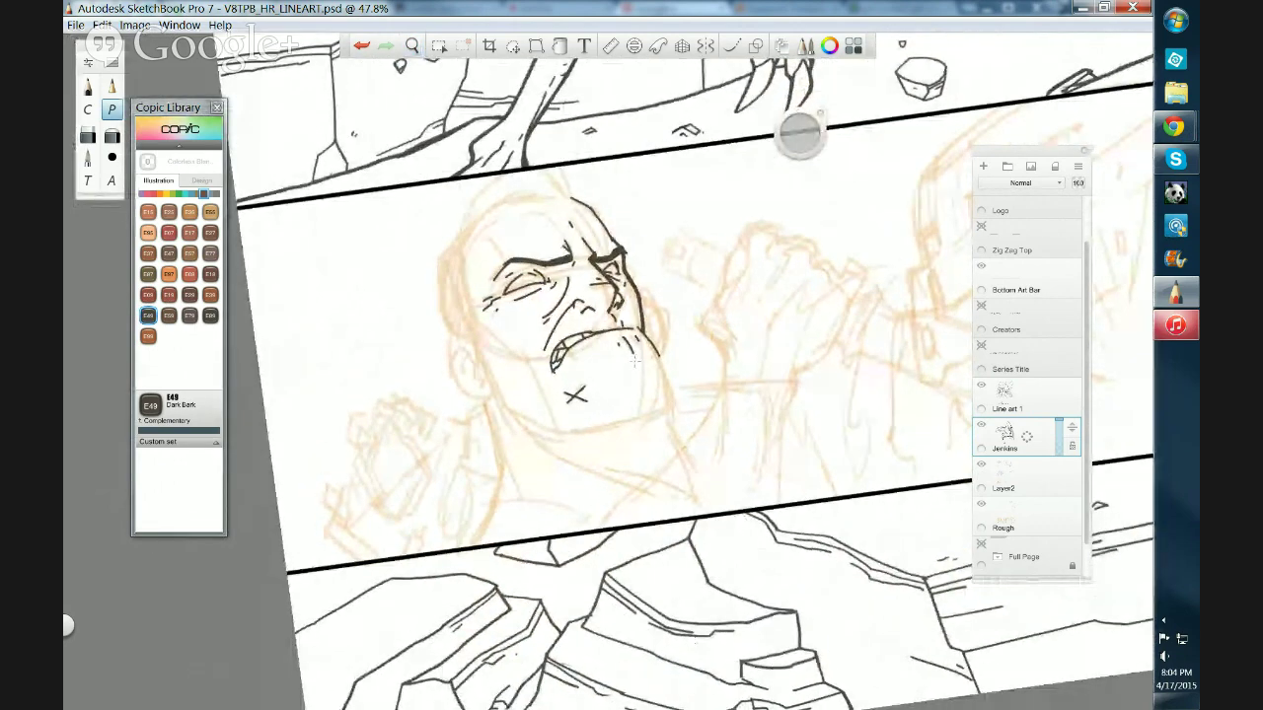
Ink the forehead crease, the long cheek line down to the jaw and the far contour of the chin
key("b")
left_click_drag(490, 237, 498, 260)
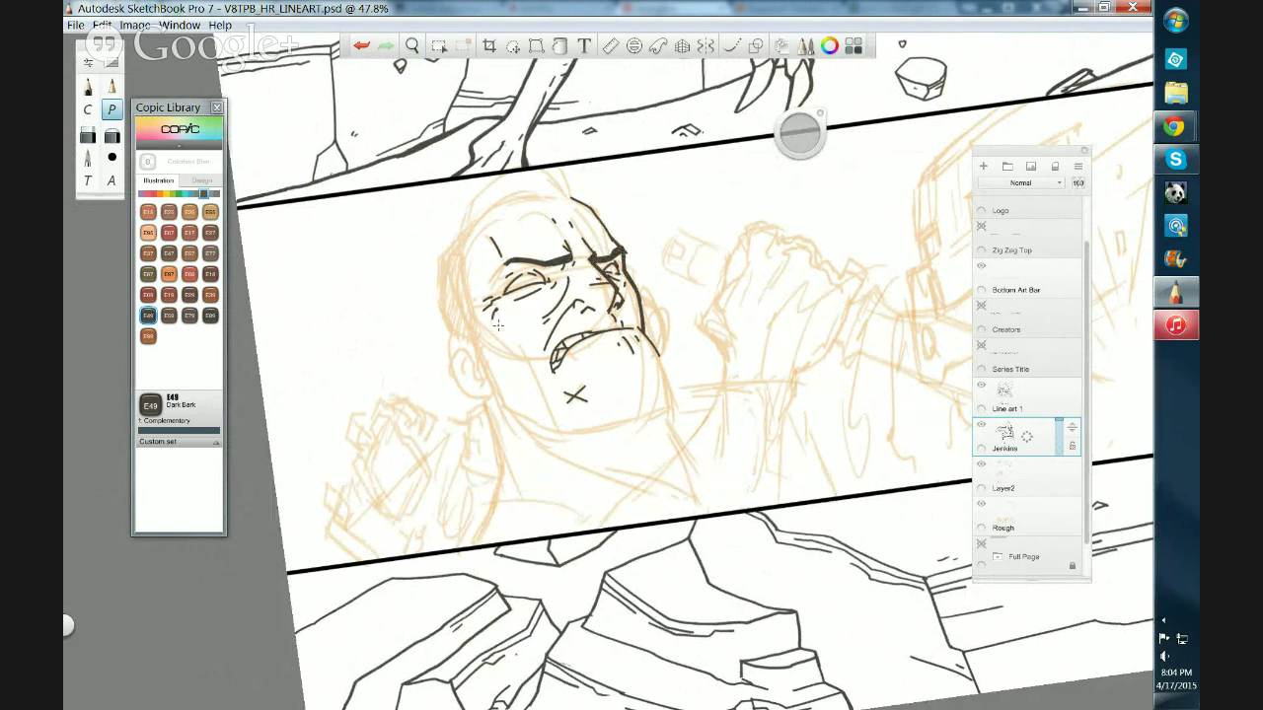
left_click_drag(516, 339, 566, 432)
mouse_move(652, 345)
left_mouse_down()
mouse_move(675, 406)
mouse_move(663, 413)
left_mouse_up()
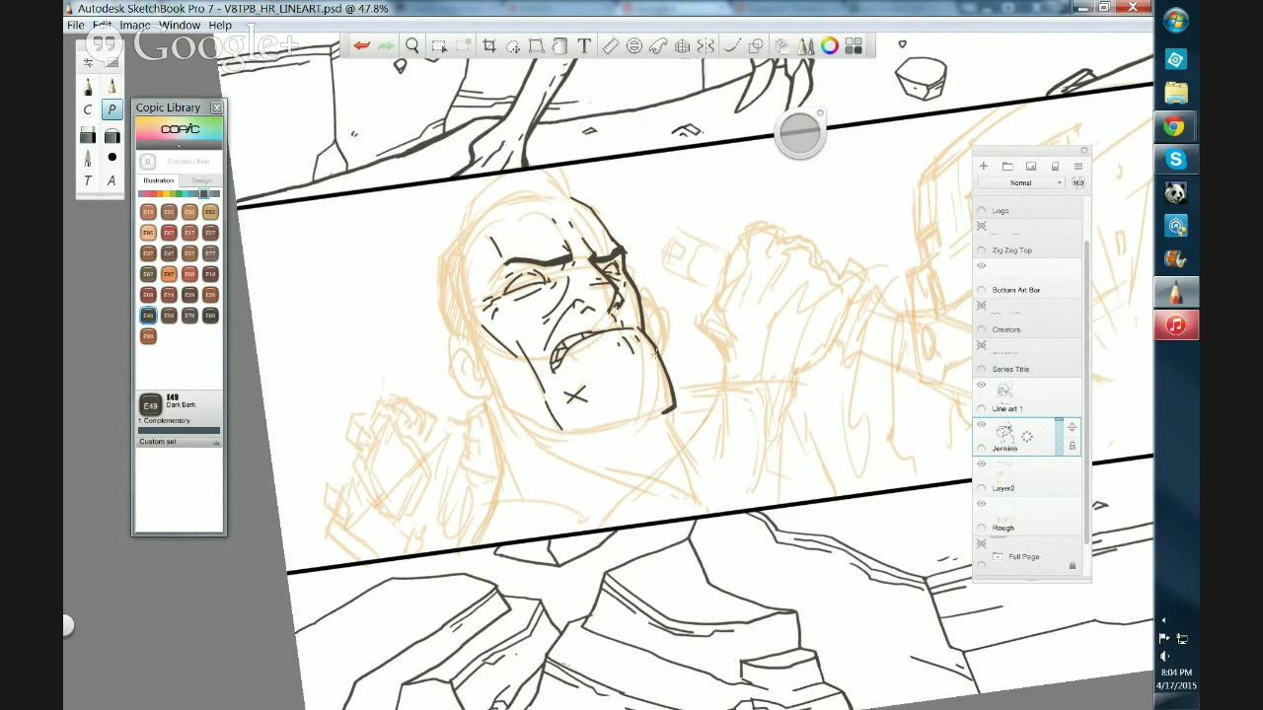
Ink the near ear with its inner fold and the start of the jawline below it
left_click_drag(488, 374, 503, 405)
mouse_move(464, 347)
left_mouse_down()
mouse_move(463, 365)
mouse_move(453, 336)
left_mouse_up()
left_click_drag(478, 352, 490, 336)
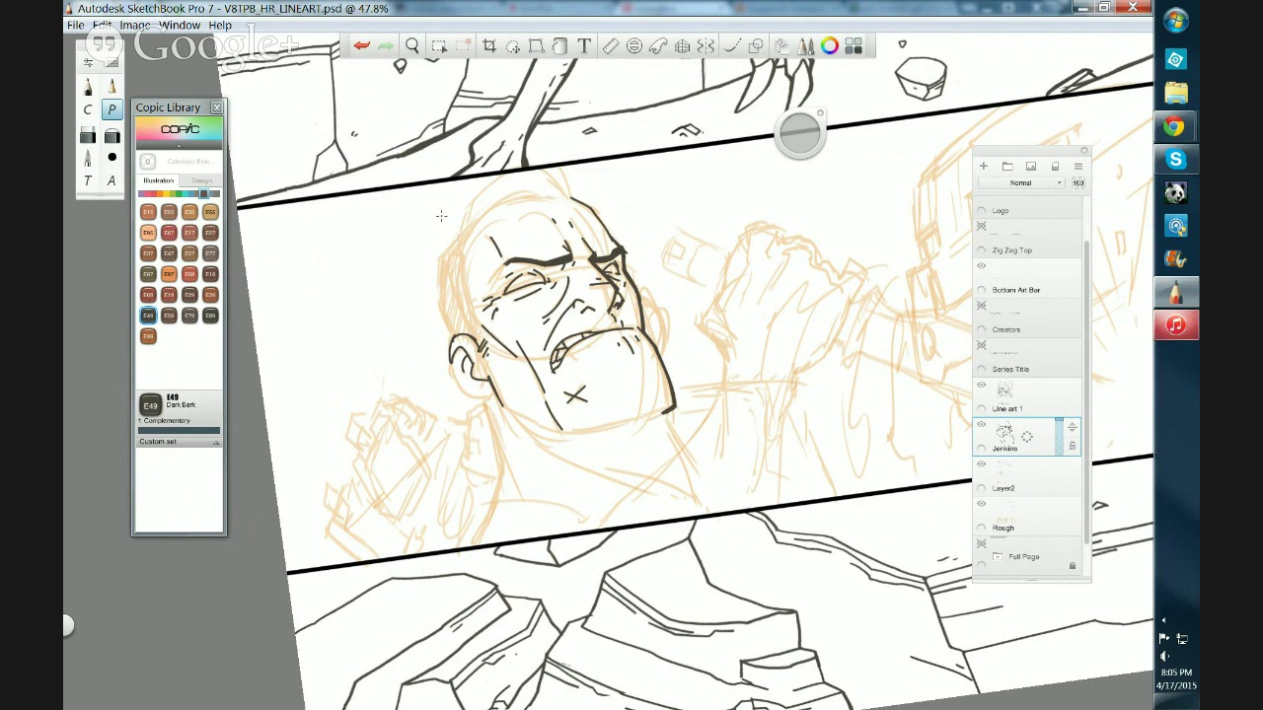
Ink the lower jawline from below the ear to the tip of the chin
left_click_drag(498, 402, 546, 429)
key("space")
left_click_drag(714, 473, 744, 423)
left_click_drag(570, 448, 633, 423)
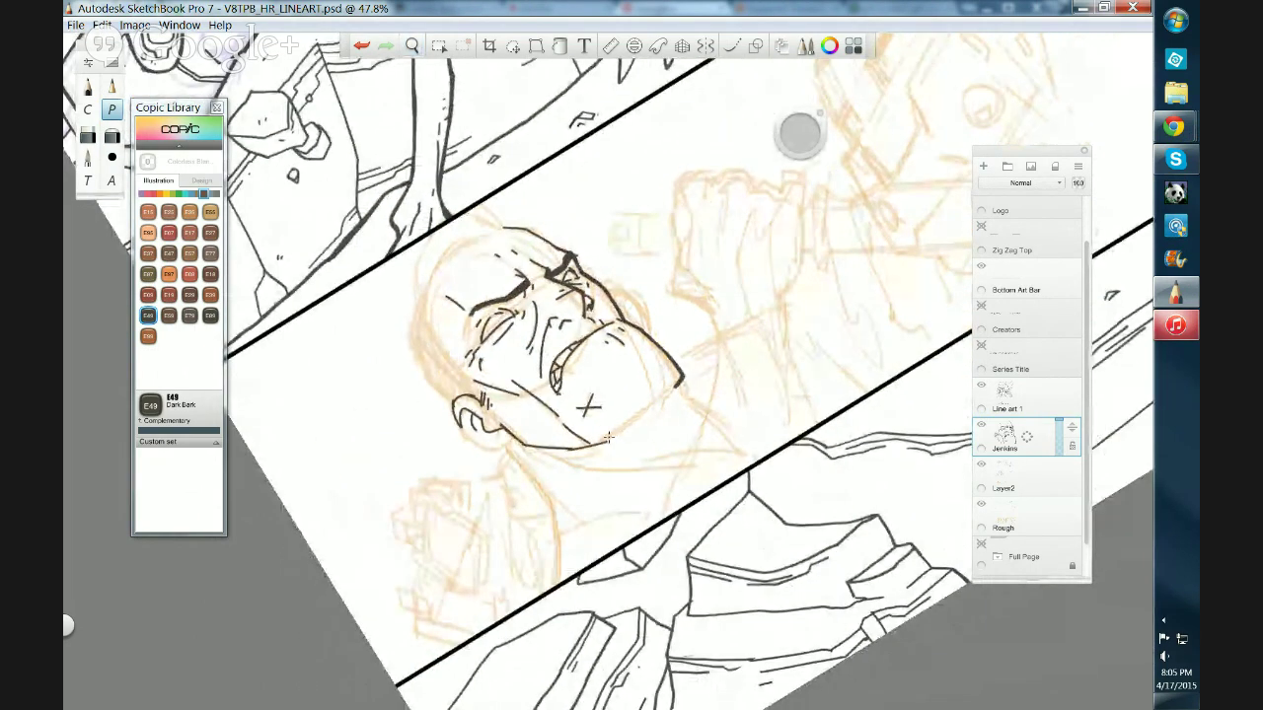
mouse_move(682, 380)
left_mouse_down()
mouse_move(657, 406)
mouse_move(665, 460)
mouse_move(667, 403)
left_mouse_up()
key("space")
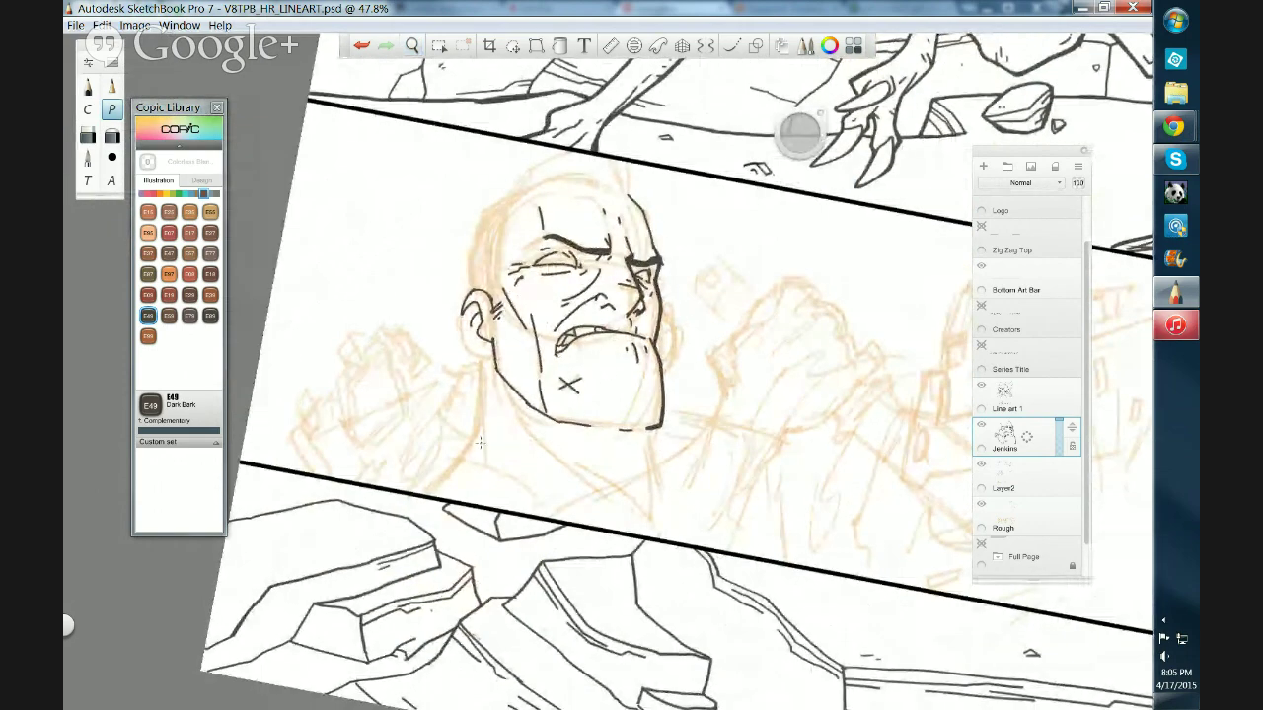
Reinforce the near jawline, close the back of the ear and outline the hair on the side of the head
left_click_drag(499, 375, 550, 422)
mouse_move(459, 305)
left_mouse_down()
mouse_move(462, 341)
mouse_move(479, 357)
left_mouse_up()
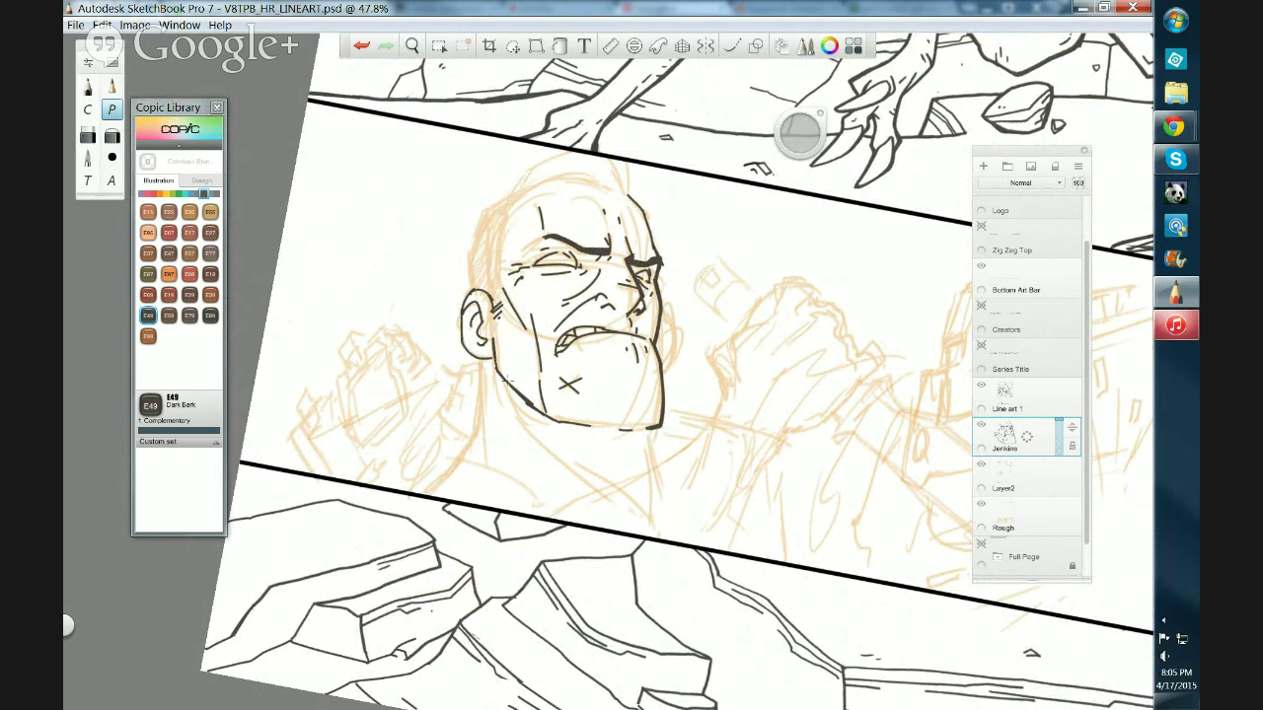
mouse_move(468, 255)
left_mouse_down()
mouse_move(496, 201)
mouse_move(516, 235)
mouse_move(504, 205)
mouse_move(515, 205)
mouse_move(499, 196)
mouse_move(496, 304)
mouse_move(498, 279)
mouse_move(500, 320)
left_mouse_up()
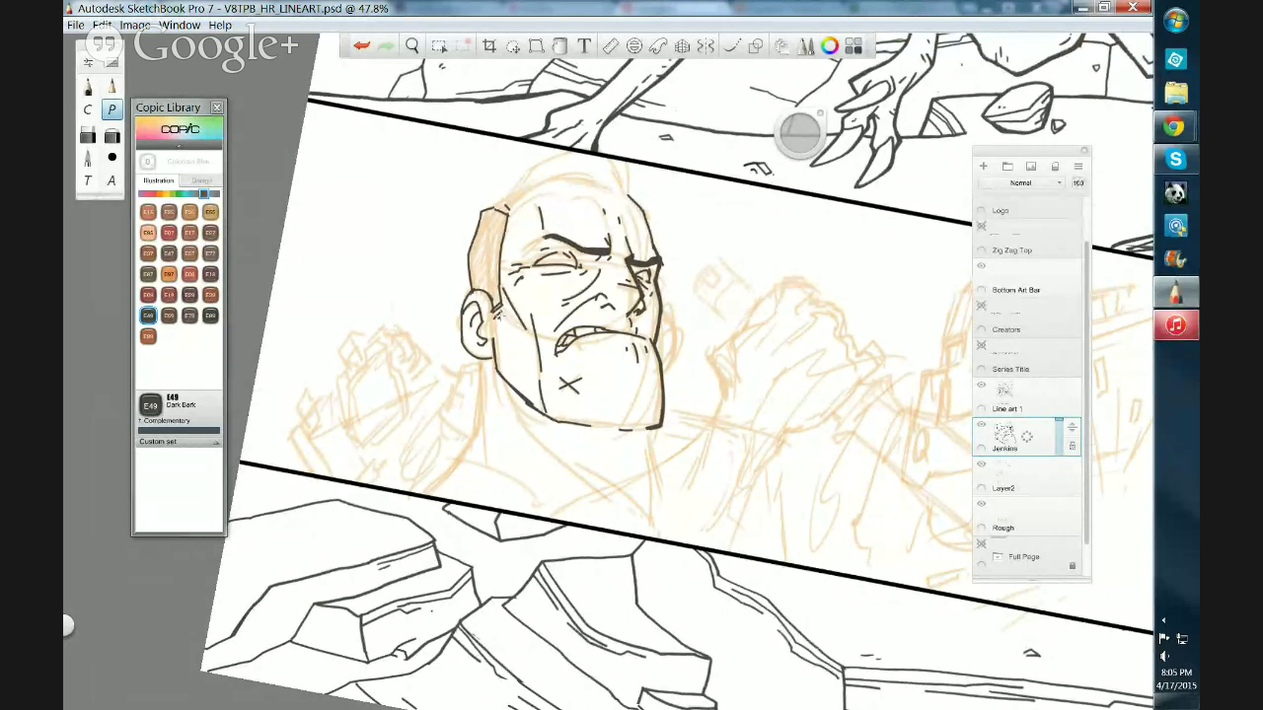
Ink the neck lines beneath the jaw and touch up the underside of the chin and the mouth corner
left_click_drag(648, 429, 655, 467)
mouse_move(505, 384)
left_mouse_down()
mouse_move(551, 456)
mouse_move(595, 495)
mouse_move(583, 483)
mouse_move(598, 494)
mouse_move(603, 468)
mouse_move(571, 463)
mouse_move(611, 488)
left_mouse_up()
left_click_drag(648, 443, 645, 470)
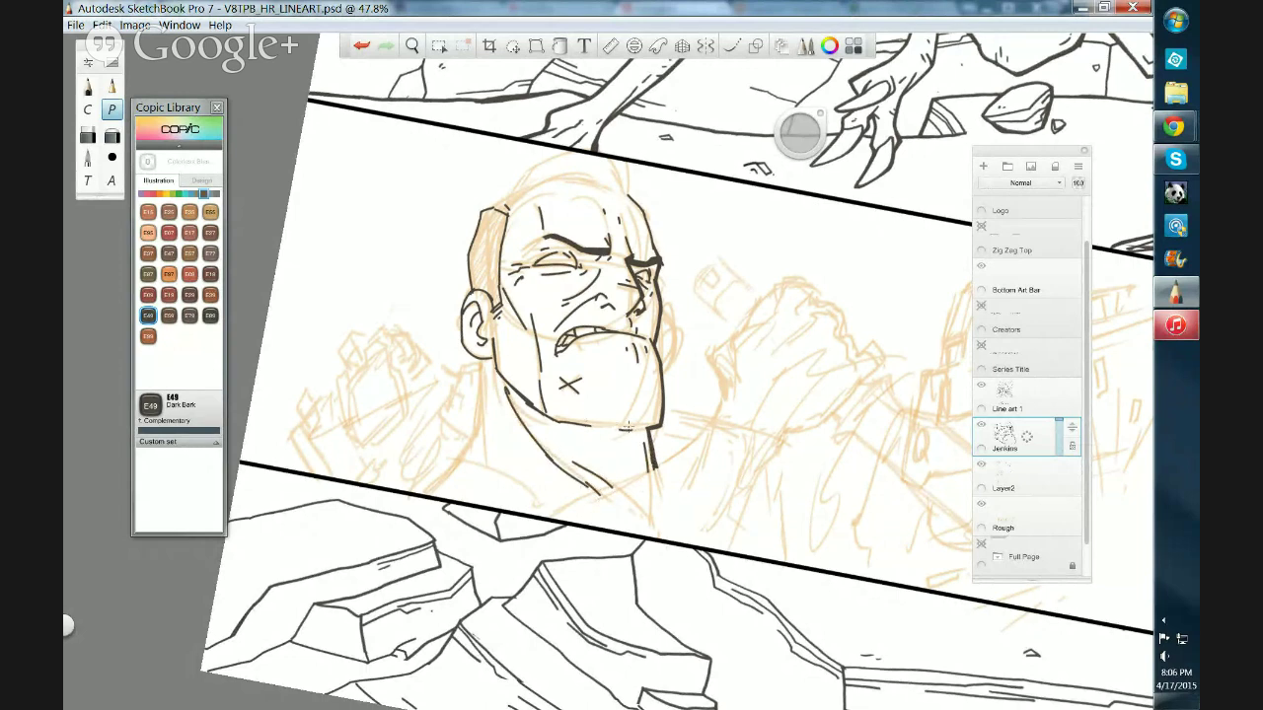
left_click_drag(620, 430, 647, 428)
left_click_drag(554, 341, 546, 365)
Ink hatching on the side hair and outline the top of the hair and hairline, undoing the last stroke
left_click_drag(473, 256, 503, 217)
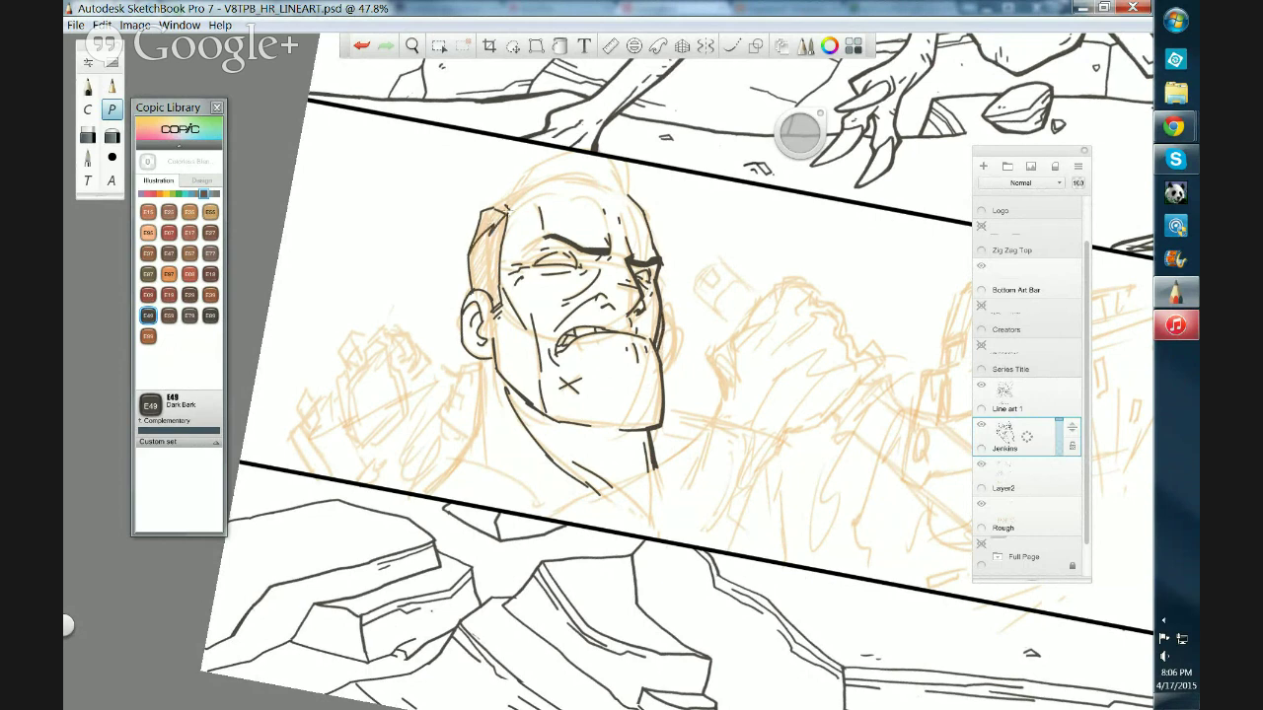
left_click_drag(471, 263, 506, 219)
mouse_move(507, 208)
left_mouse_down()
mouse_move(564, 177)
mouse_move(549, 180)
mouse_move(604, 185)
left_mouse_up()
mouse_move(487, 208)
left_mouse_down()
mouse_move(538, 182)
mouse_move(522, 178)
mouse_move(547, 161)
mouse_move(523, 173)
mouse_move(569, 146)
mouse_move(514, 191)
left_mouse_up()
left_click(363, 46)
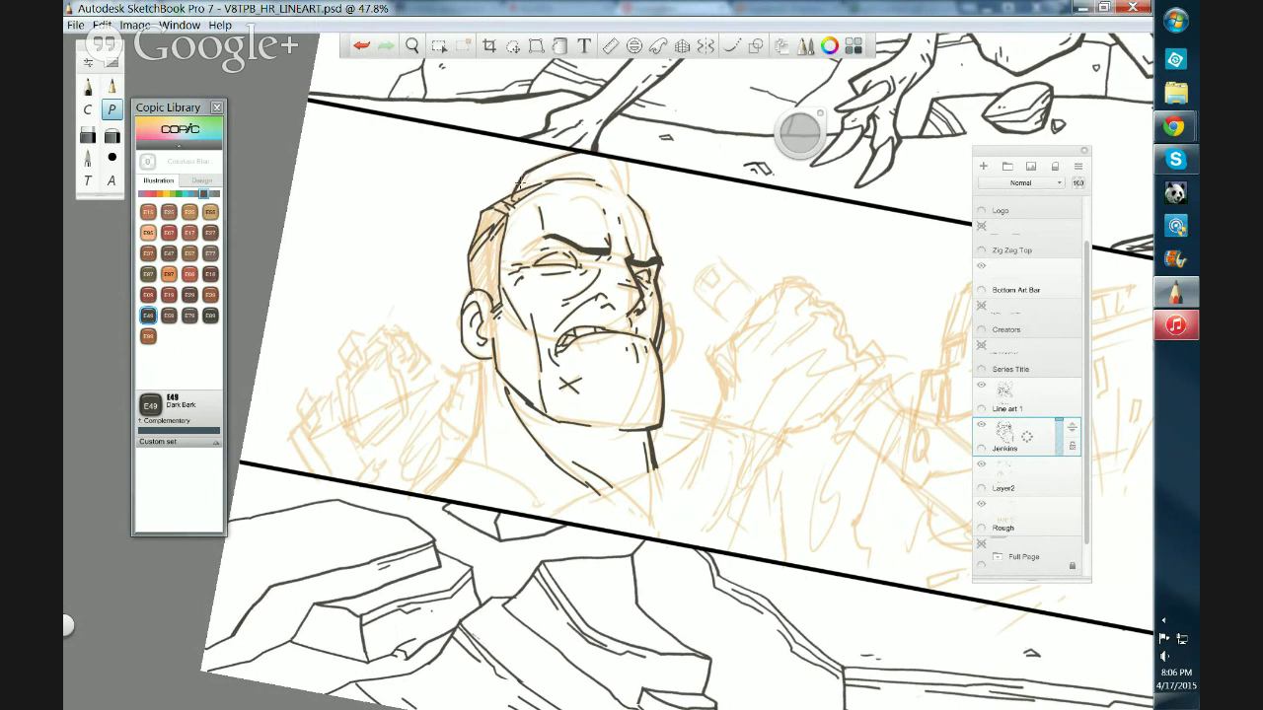
Ink the front tuft of hair and the far temple, undoing the last two strokes
left_click_drag(607, 161, 628, 197)
left_click_drag(649, 235, 663, 266)
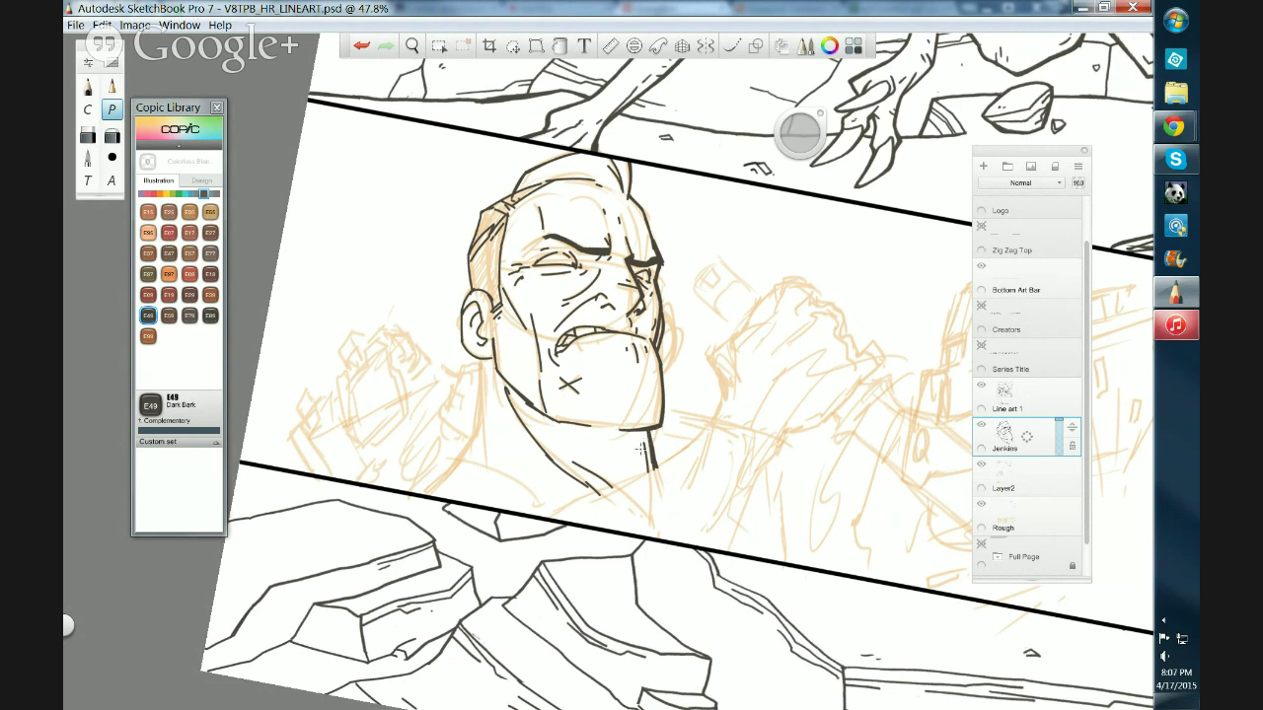
key("ctrl+z")
key("ctrl+z")
Ink the back of the neck from the ear toward the shoulder and reinforce the front neck and temple lines
left_click_drag(643, 449, 651, 476)
left_click_drag(481, 358, 478, 421)
mouse_move(480, 359)
left_mouse_down()
mouse_move(478, 421)
mouse_move(457, 459)
left_mouse_up()
left_click_drag(647, 217, 653, 242)
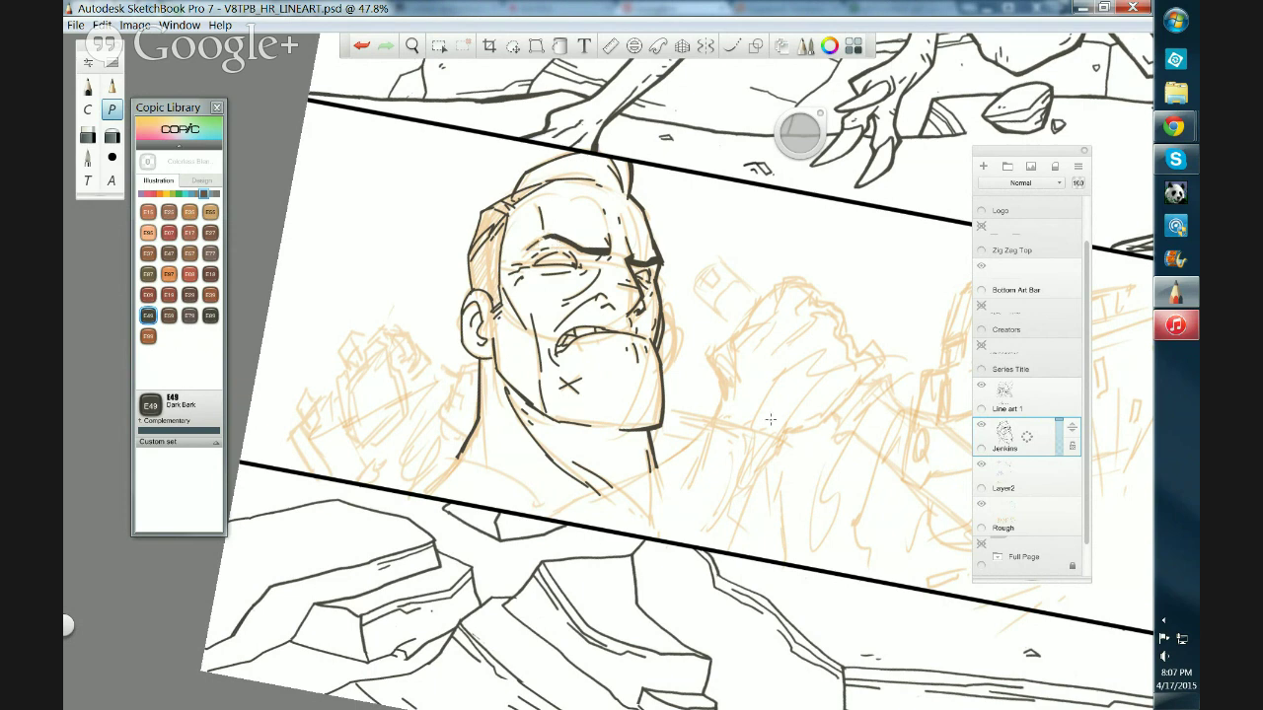
Thicken the contour at the back of the head above the ear and add finishing strokes near the far eye
key("space")
left_click_drag(782, 443, 795, 404)
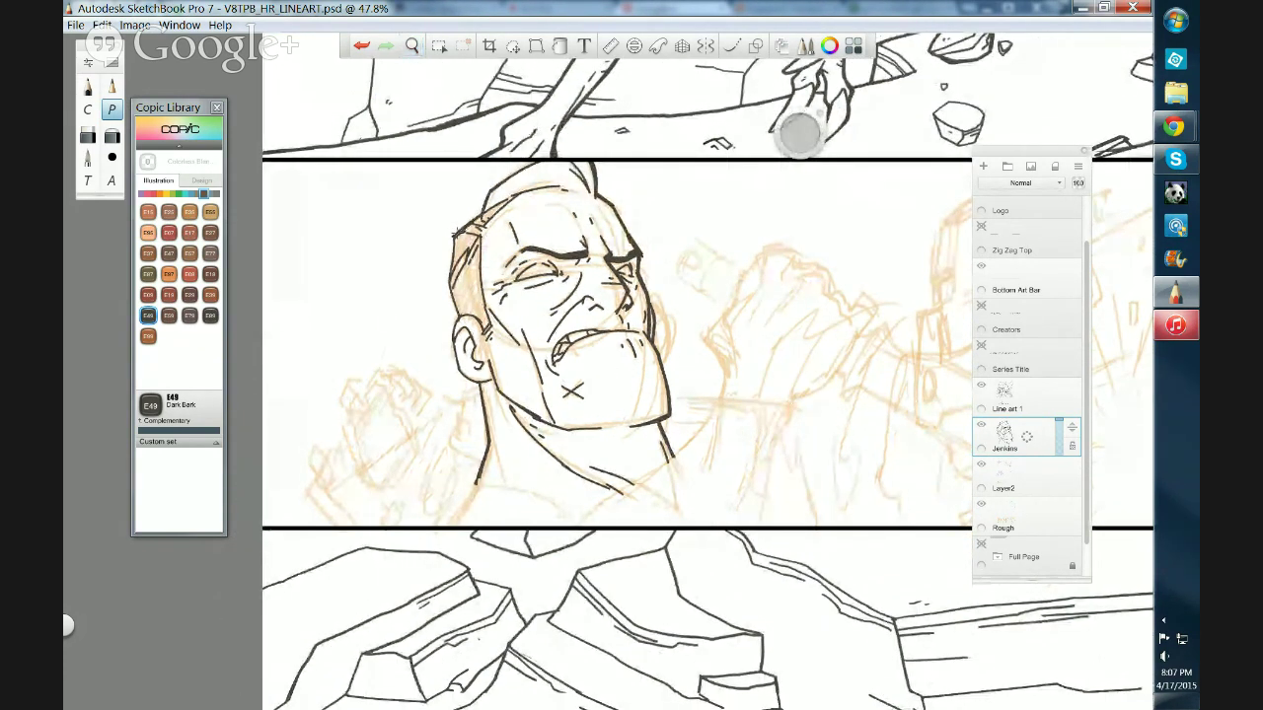
left_click_drag(454, 239, 461, 336)
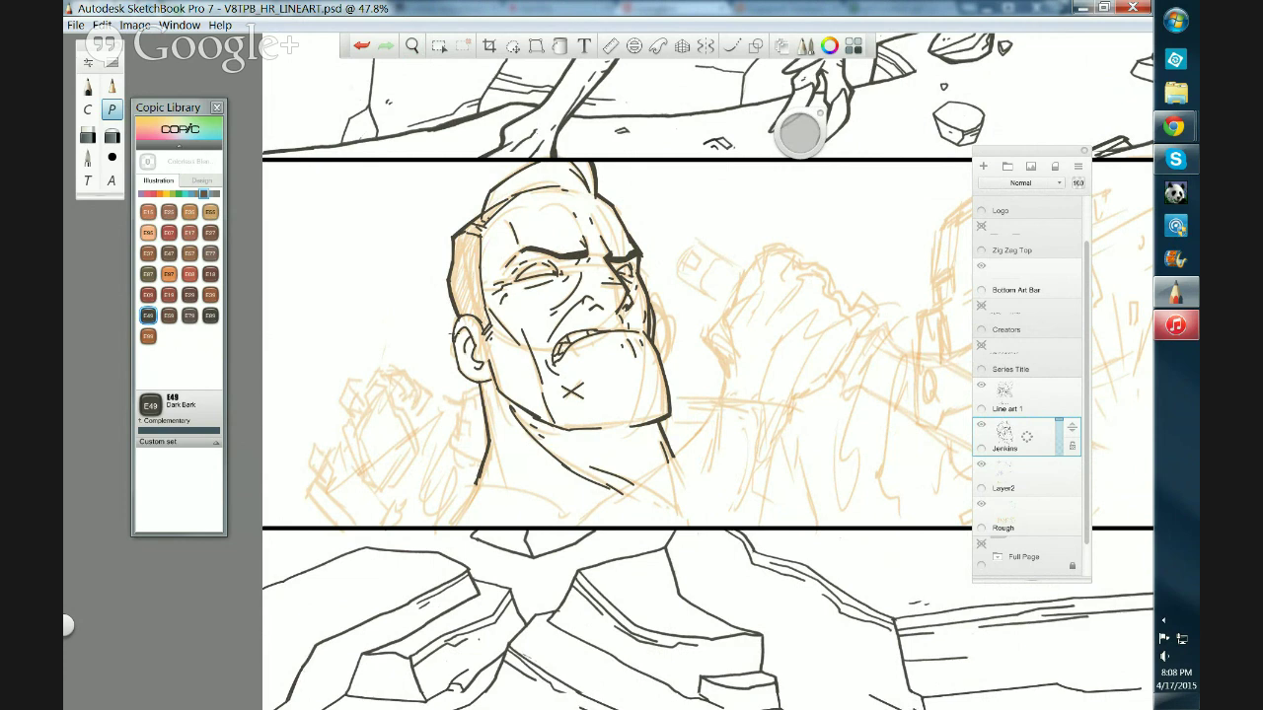
left_click_drag(448, 284, 484, 235)
key("ctrl+y")
left_click_drag(616, 280, 623, 269)
Extend the neck line down into the shoulder at the panel border and ink the outer contour of the raised arm
left_click_drag(483, 475, 446, 519)
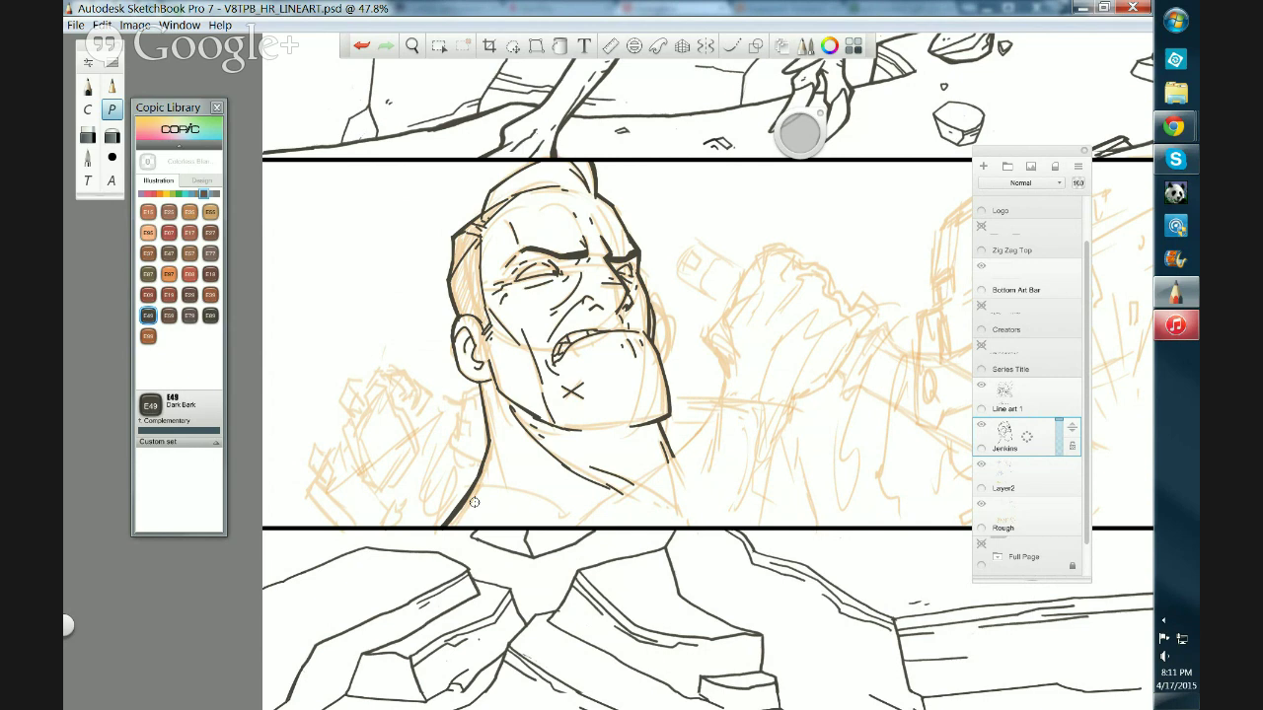
mouse_move(796, 396)
left_mouse_down()
mouse_move(765, 454)
mouse_move(755, 528)
left_mouse_up()
left_click_drag(778, 442, 754, 529)
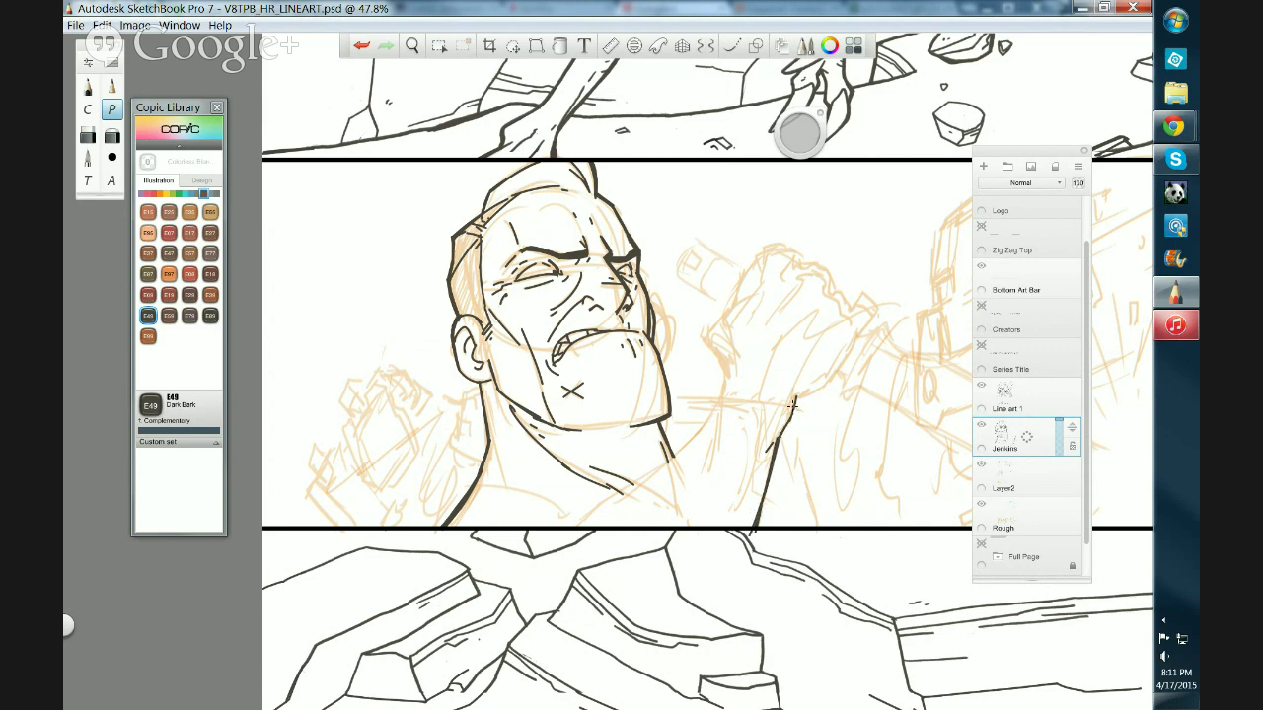
Use Steady Stroke to ink the raised arm's inner curve across the chest, and thicken both arm contours
left_click(731, 45)
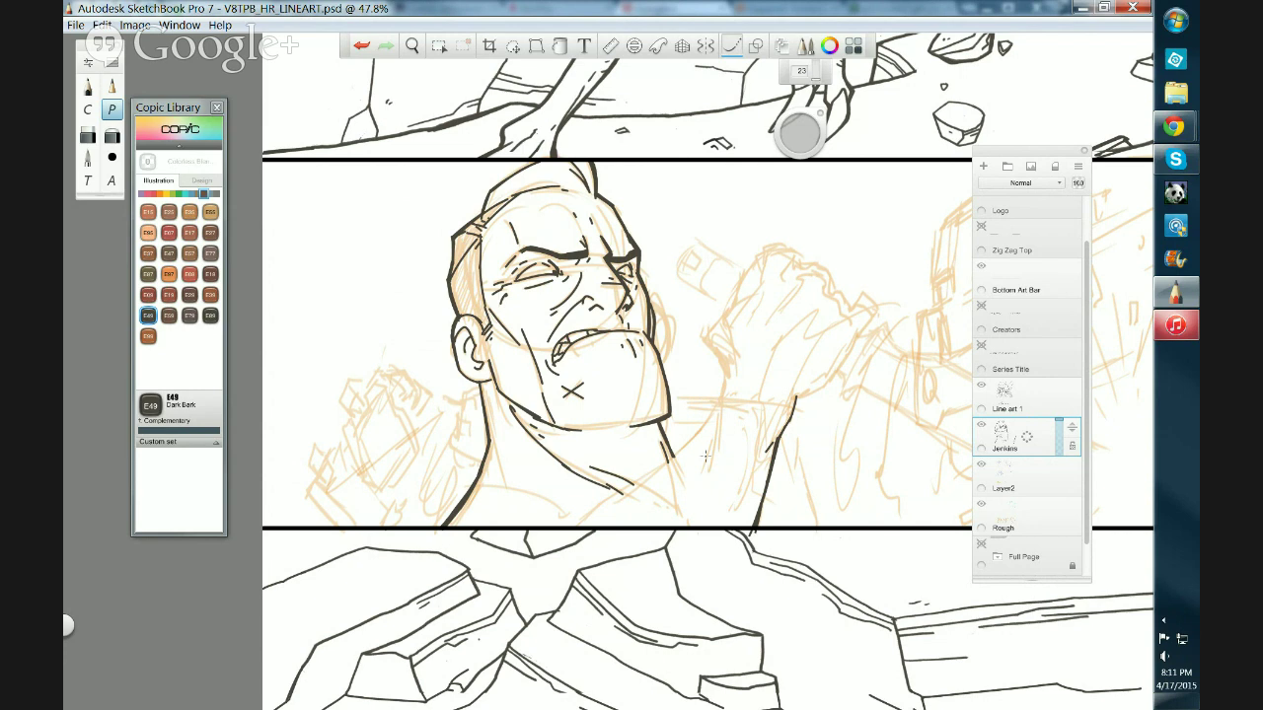
mouse_move(723, 389)
left_mouse_down()
mouse_move(687, 440)
mouse_move(562, 540)
mouse_move(723, 388)
mouse_move(698, 430)
mouse_move(575, 528)
left_mouse_up()
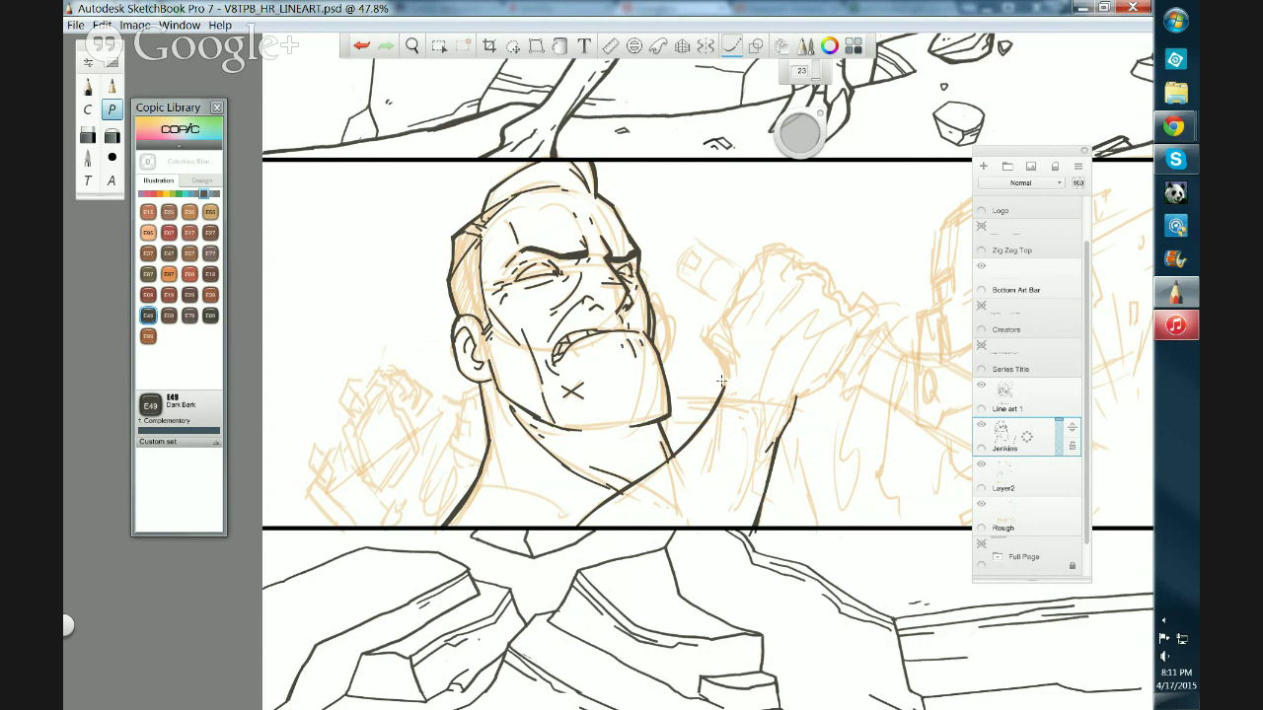
mouse_move(724, 386)
left_mouse_down()
mouse_move(698, 426)
mouse_move(611, 497)
left_mouse_up()
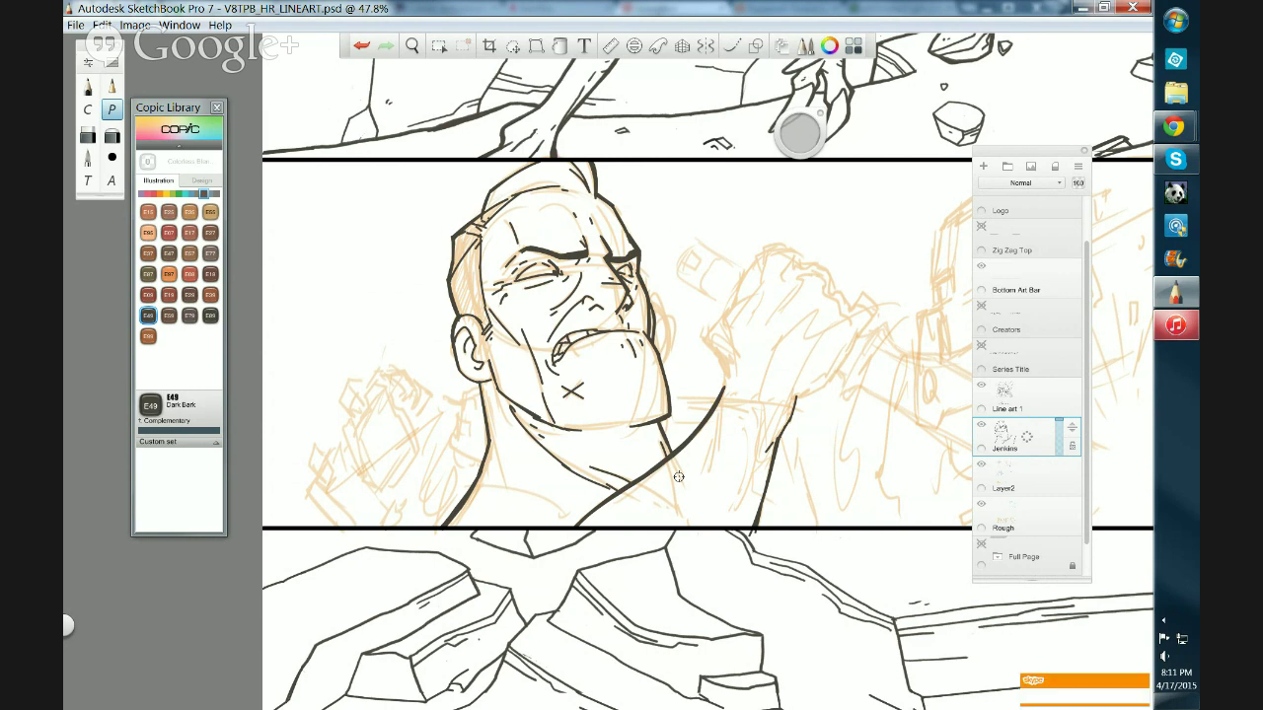
left_click_drag(796, 397, 776, 442)
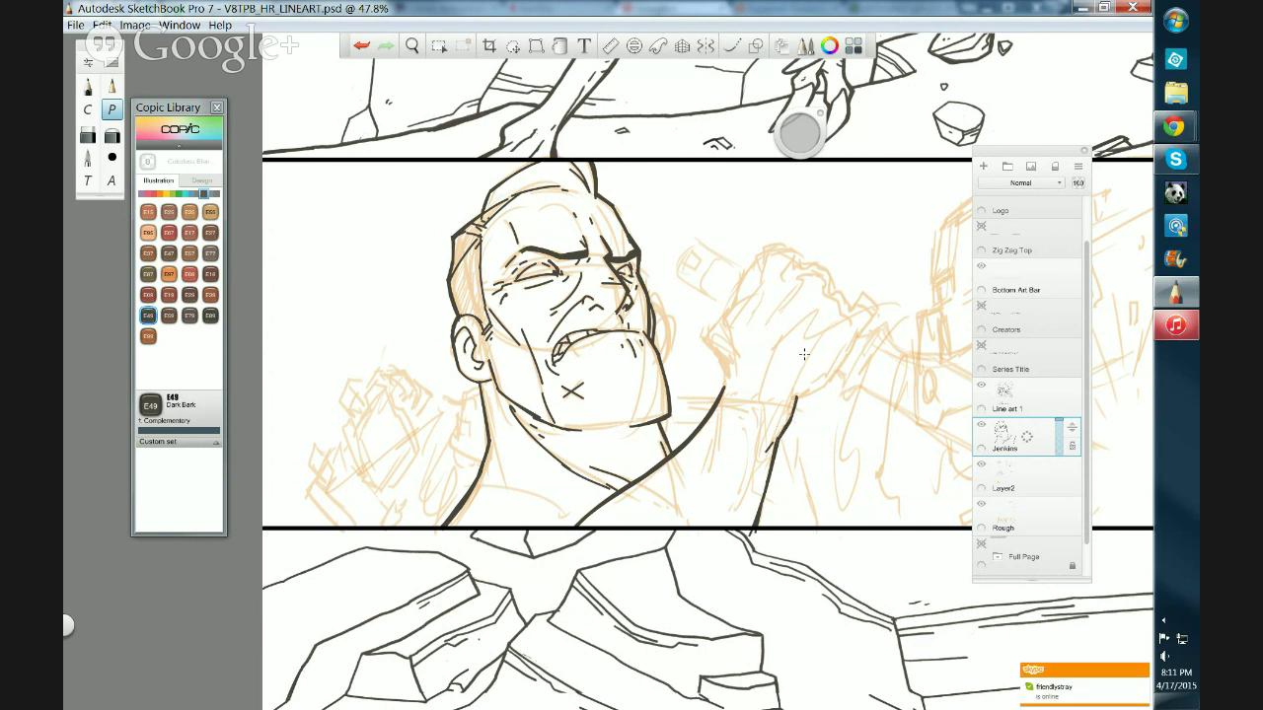
Ink the wrist and both side contours of the raised hand up toward the knuckles
left_click_drag(797, 397, 807, 395)
left_click_drag(731, 319, 726, 393)
left_click_drag(703, 332, 722, 381)
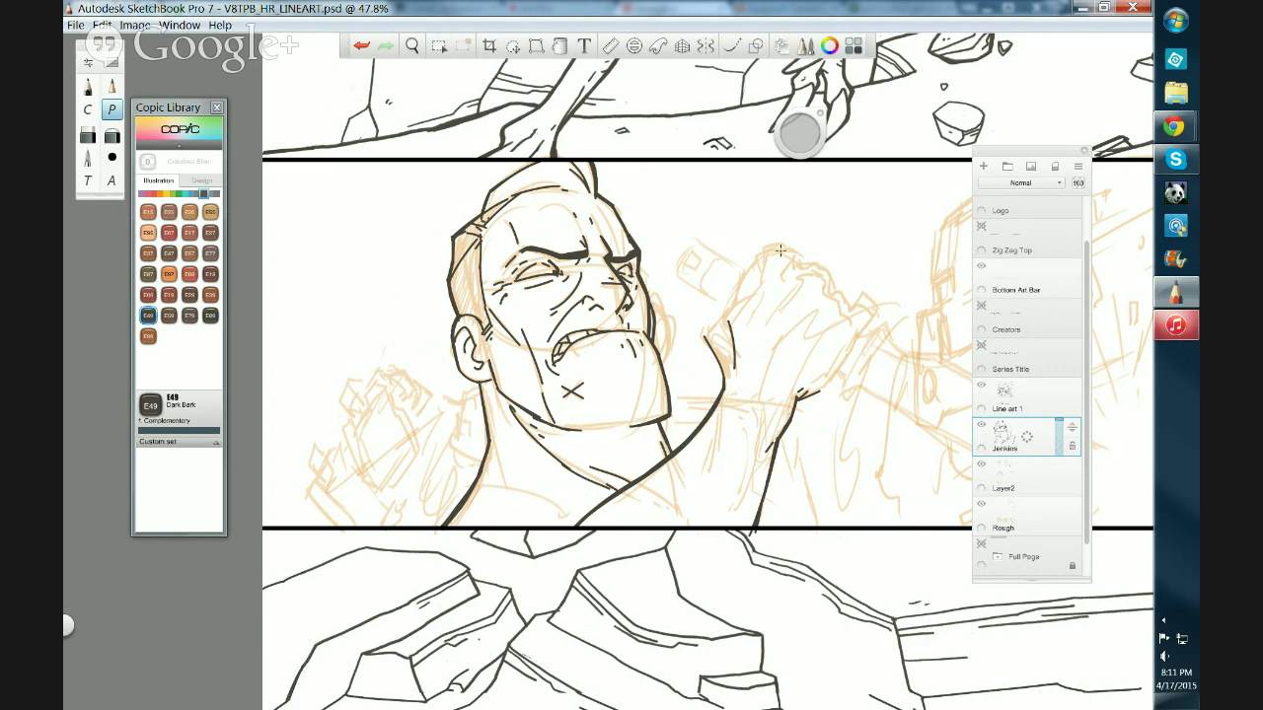
mouse_move(858, 327)
left_mouse_down()
mouse_move(866, 332)
mouse_move(819, 395)
left_mouse_up()
mouse_move(860, 335)
left_mouse_down()
mouse_move(827, 387)
mouse_move(859, 331)
left_mouse_up()
left_click_drag(830, 380, 799, 399)
left_click_drag(735, 329, 762, 276)
Check Layer2 by toggling its visibility, and sketch circles for the raised fist's knuckles on the Rough layer
left_click(980, 465)
left_click(981, 465)
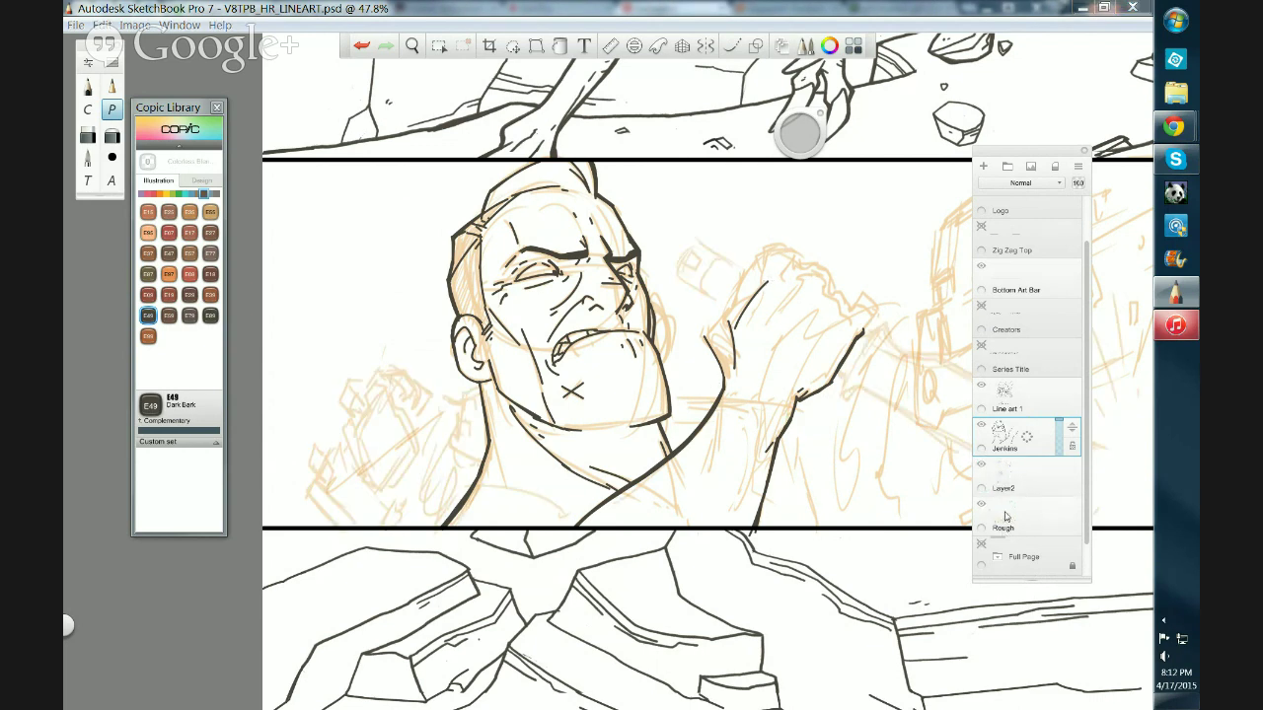
left_click(1021, 513)
mouse_move(767, 256)
left_mouse_down()
mouse_move(780, 248)
mouse_move(844, 295)
mouse_move(850, 315)
left_mouse_up()
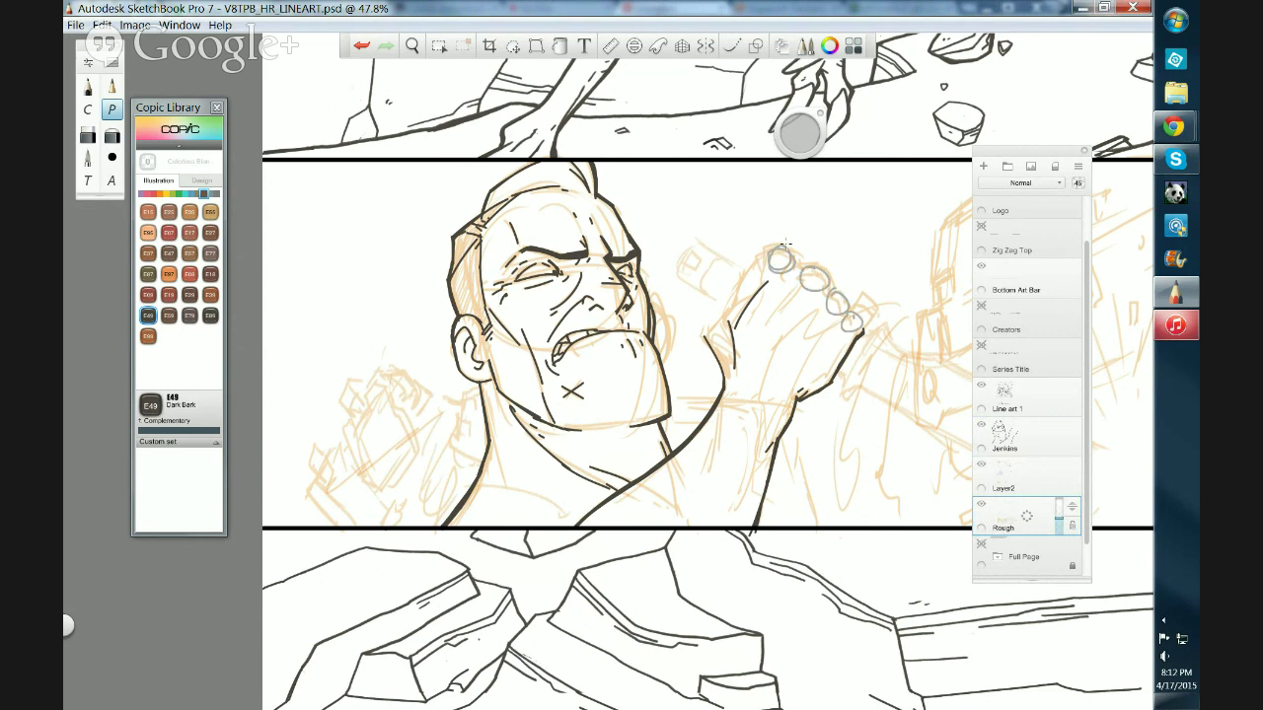
Sketch the fist's outer outline on the Rough layer around the knuckle circles and down toward the wrist
mouse_move(765, 246)
left_mouse_down()
mouse_move(761, 261)
mouse_move(779, 247)
left_mouse_up()
mouse_move(771, 247)
left_mouse_down()
mouse_move(810, 259)
mouse_move(801, 264)
mouse_move(806, 250)
mouse_move(830, 269)
mouse_move(752, 268)
mouse_move(758, 257)
mouse_move(709, 329)
left_mouse_up()
left_click_drag(846, 296, 877, 329)
On the Jenkins layer, ink the fist's contour from the wrist up to the first knuckle, undoing the last stroke
left_click(1038, 440)
left_click_drag(802, 138, 781, 133)
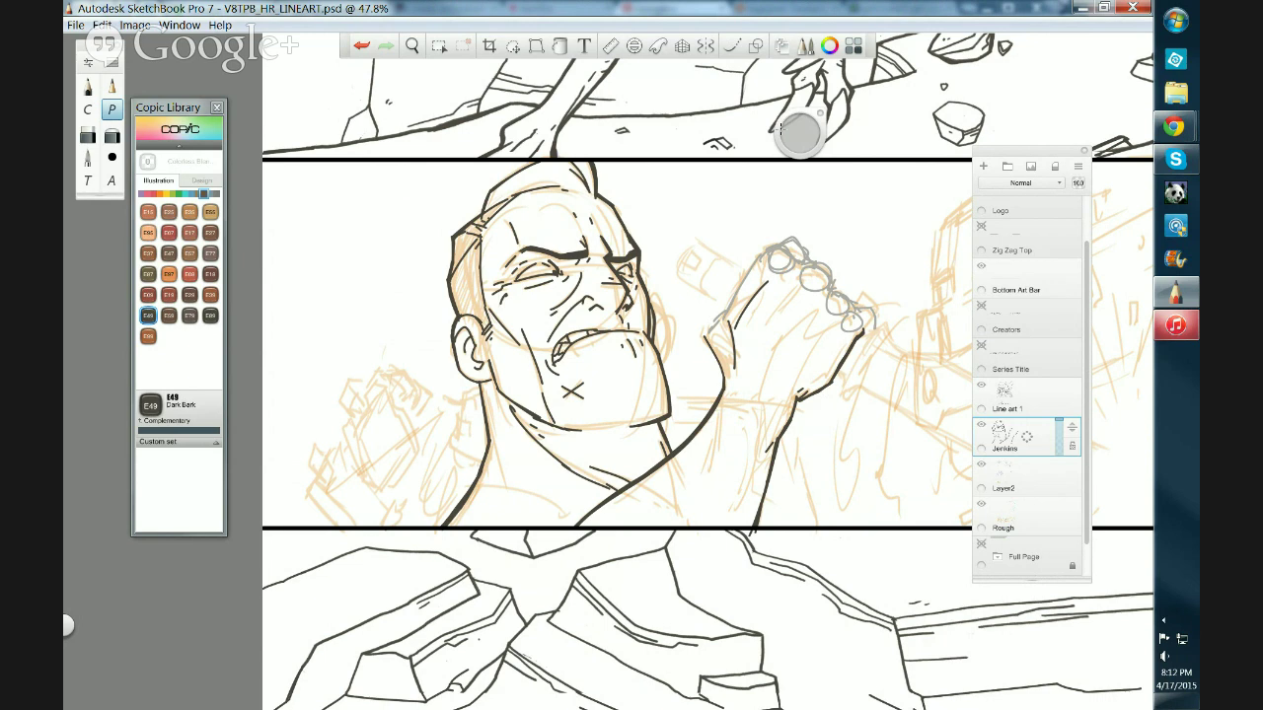
mouse_move(704, 334)
left_mouse_down()
mouse_move(767, 252)
mouse_move(724, 312)
left_mouse_up()
mouse_move(761, 254)
left_mouse_down()
mouse_move(782, 243)
mouse_move(795, 258)
left_mouse_up()
mouse_move(775, 244)
left_mouse_down()
mouse_move(803, 237)
mouse_move(791, 237)
mouse_move(807, 251)
left_mouse_up()
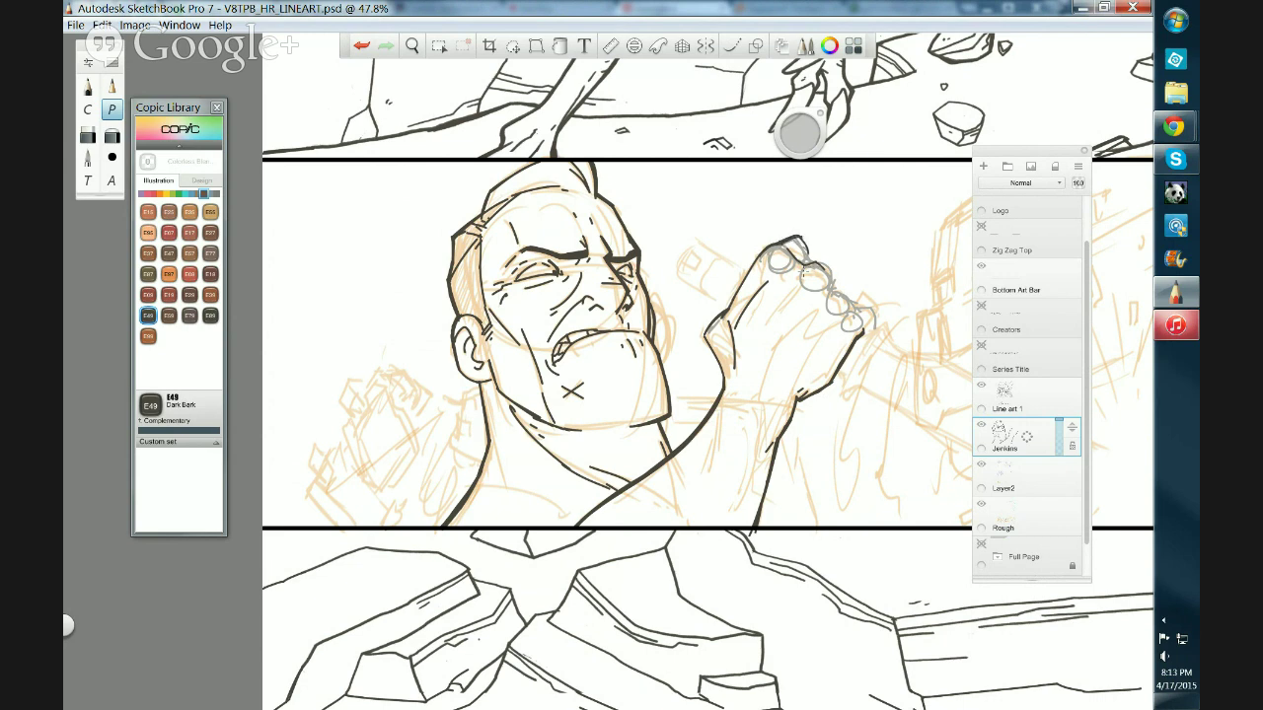
key("ctrl+z")
Ink the remaining knuckle bumps along the fist's edge over the sketched circles
key("space")
left_click_drag(758, 427, 742, 369)
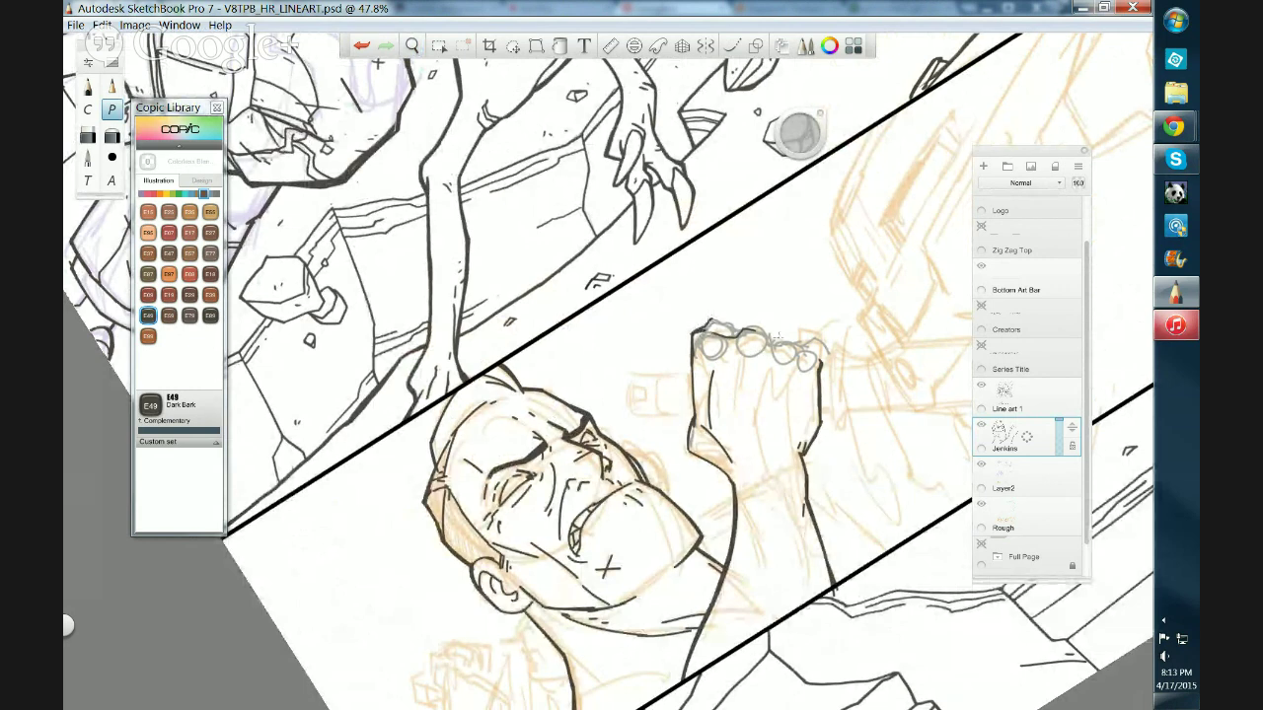
mouse_move(769, 340)
left_mouse_down()
mouse_move(819, 355)
mouse_move(809, 371)
left_mouse_up()
left_click(362, 47)
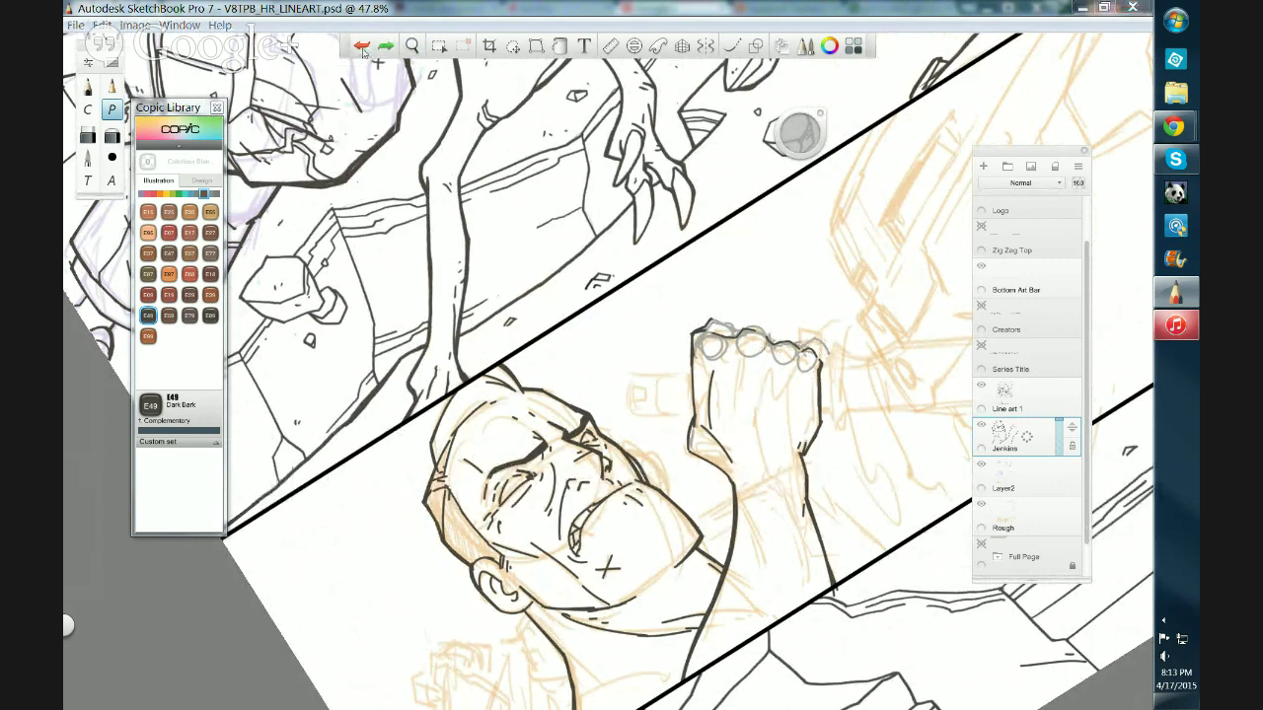
key("space")
left_click_drag(767, 459, 792, 354)
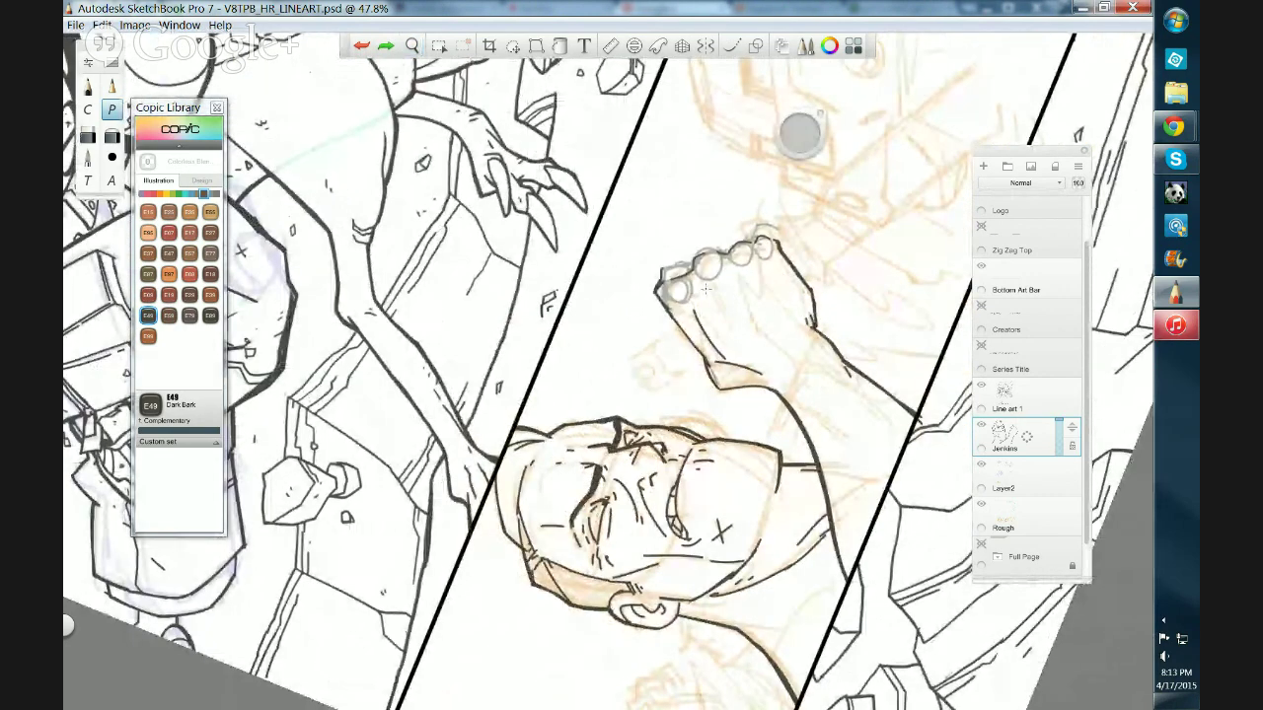
mouse_move(661, 270)
left_mouse_down()
mouse_move(715, 244)
mouse_move(689, 271)
left_mouse_up()
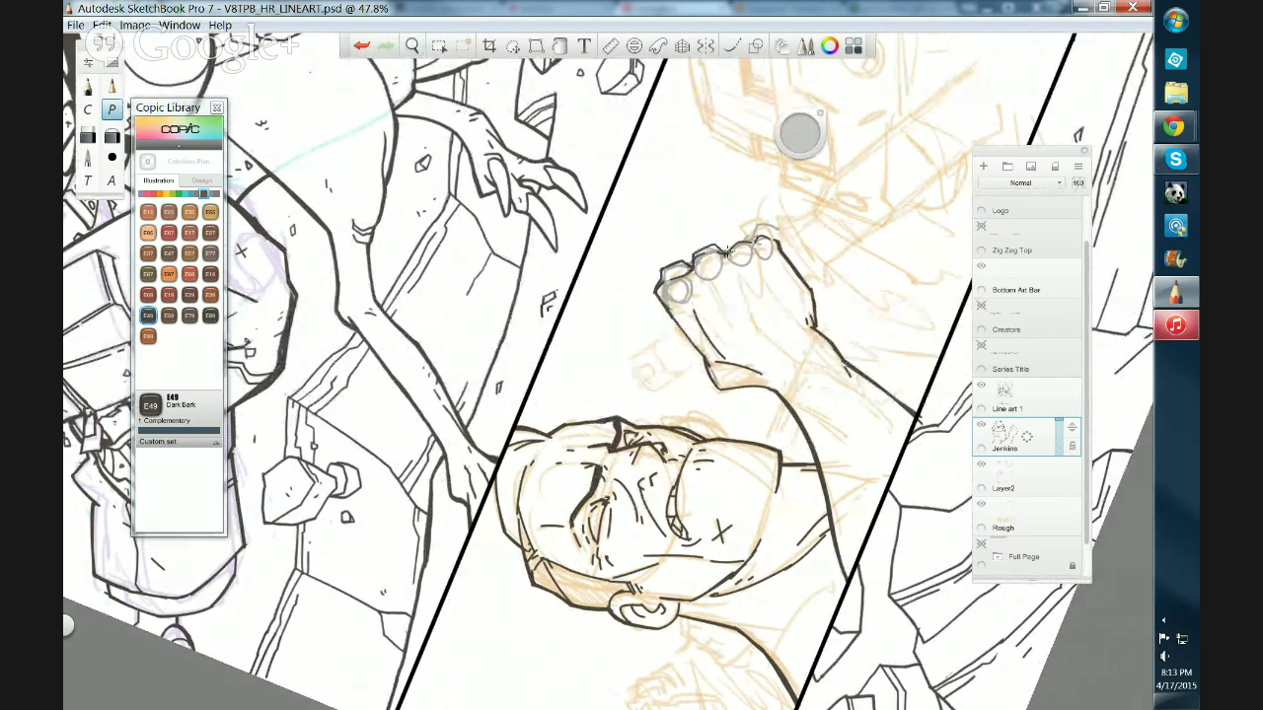
mouse_move(753, 239)
left_mouse_down()
mouse_move(758, 227)
mouse_move(777, 232)
left_mouse_up()
Remove the sketched knuckle circles from the Rough layer and make the Jenkins layer active again
key("space")
mouse_move(855, 377)
left_mouse_down()
mouse_move(697, 508)
mouse_move(626, 463)
left_mouse_up()
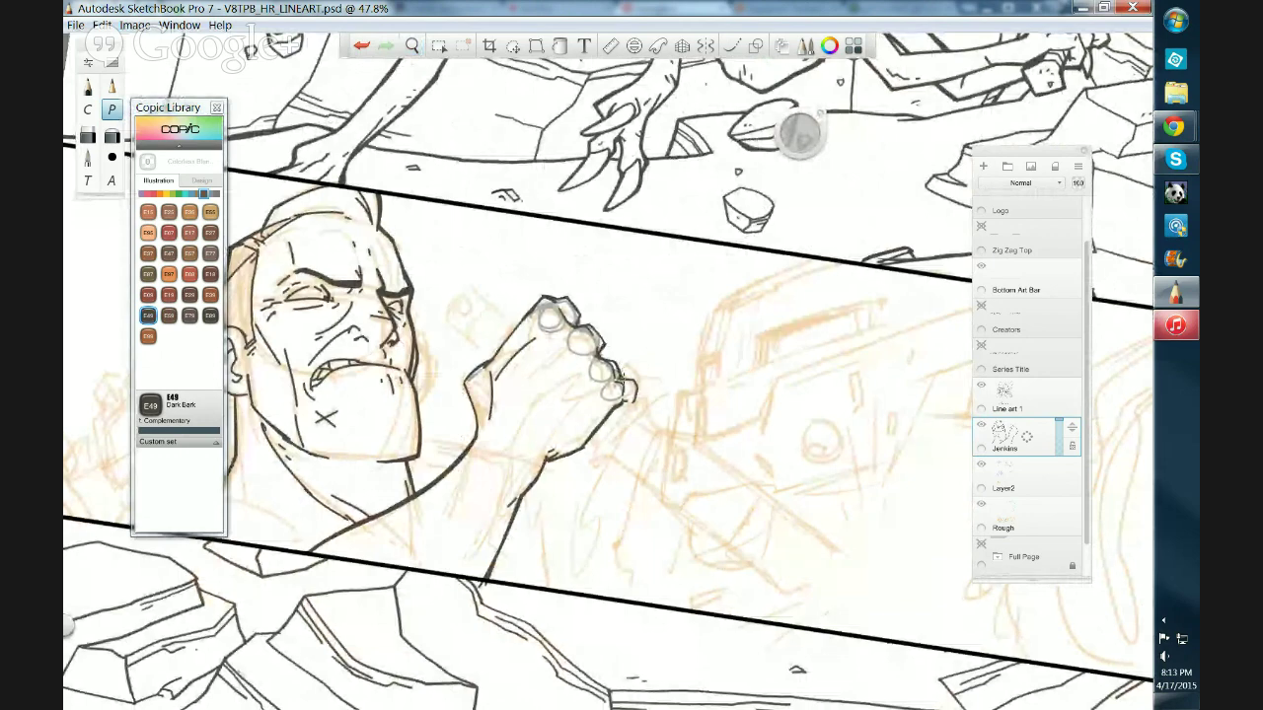
key("space")
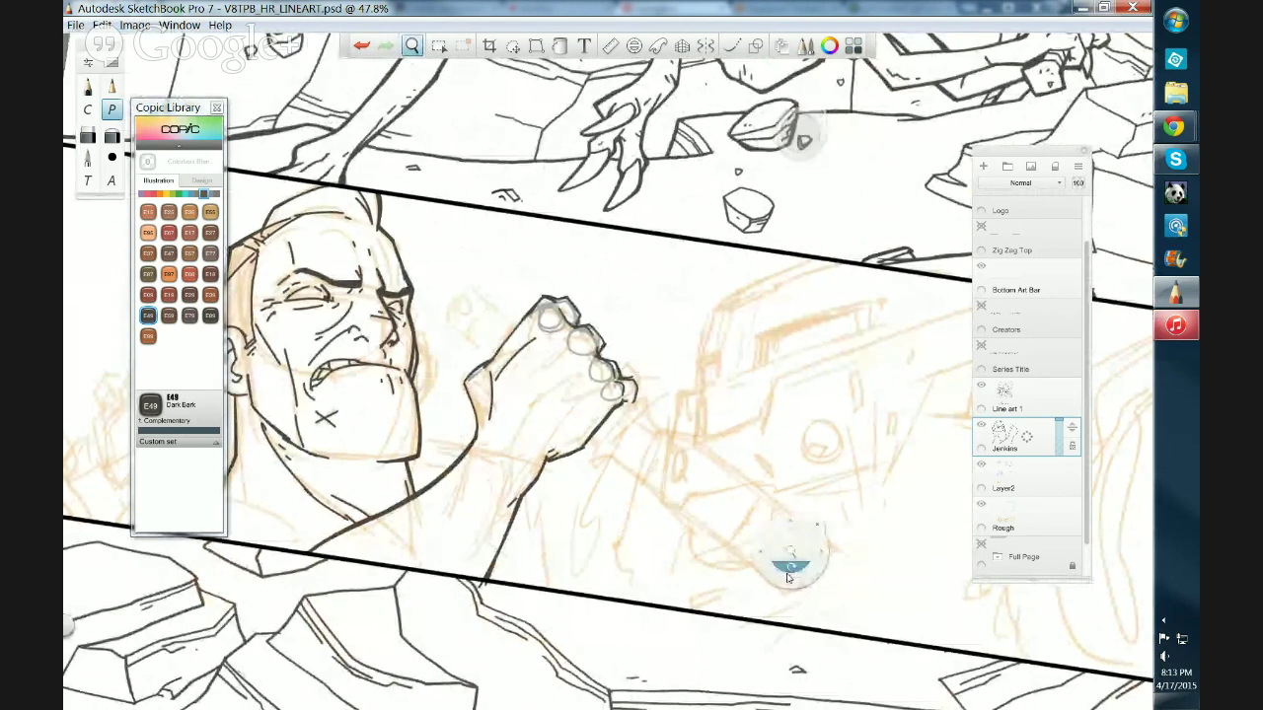
left_click_drag(792, 547, 850, 582)
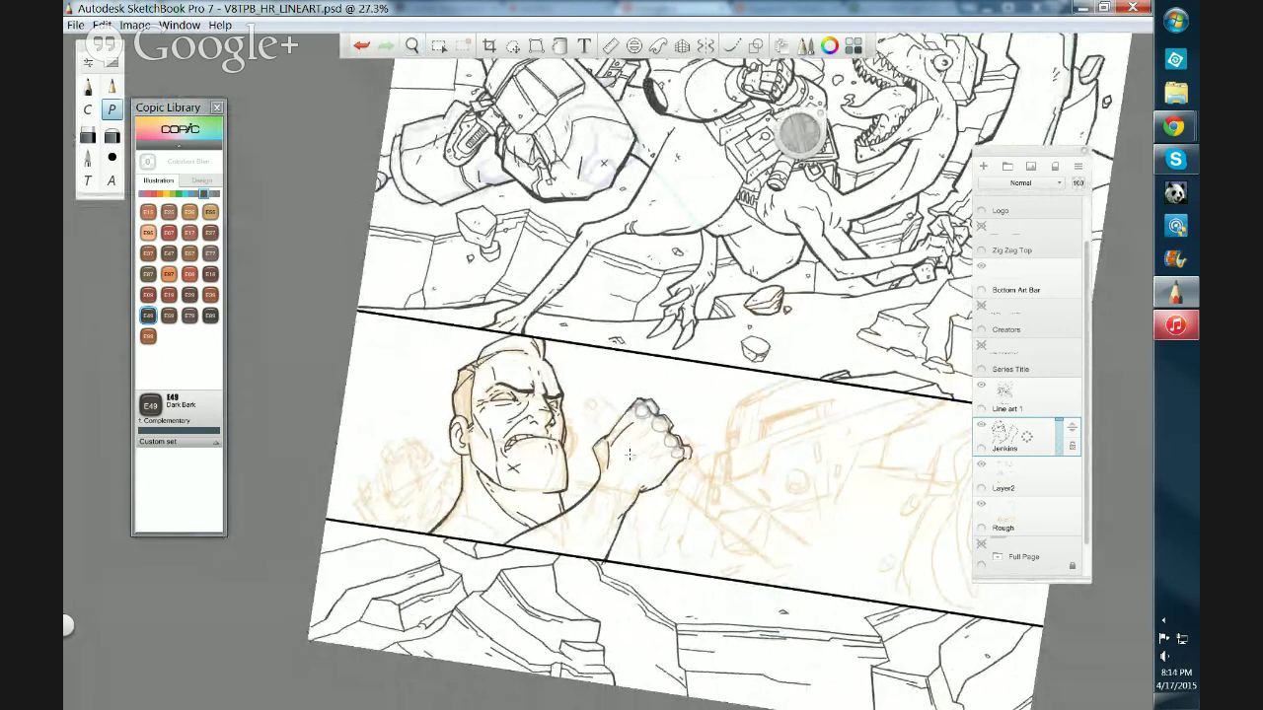
left_click(1036, 519)
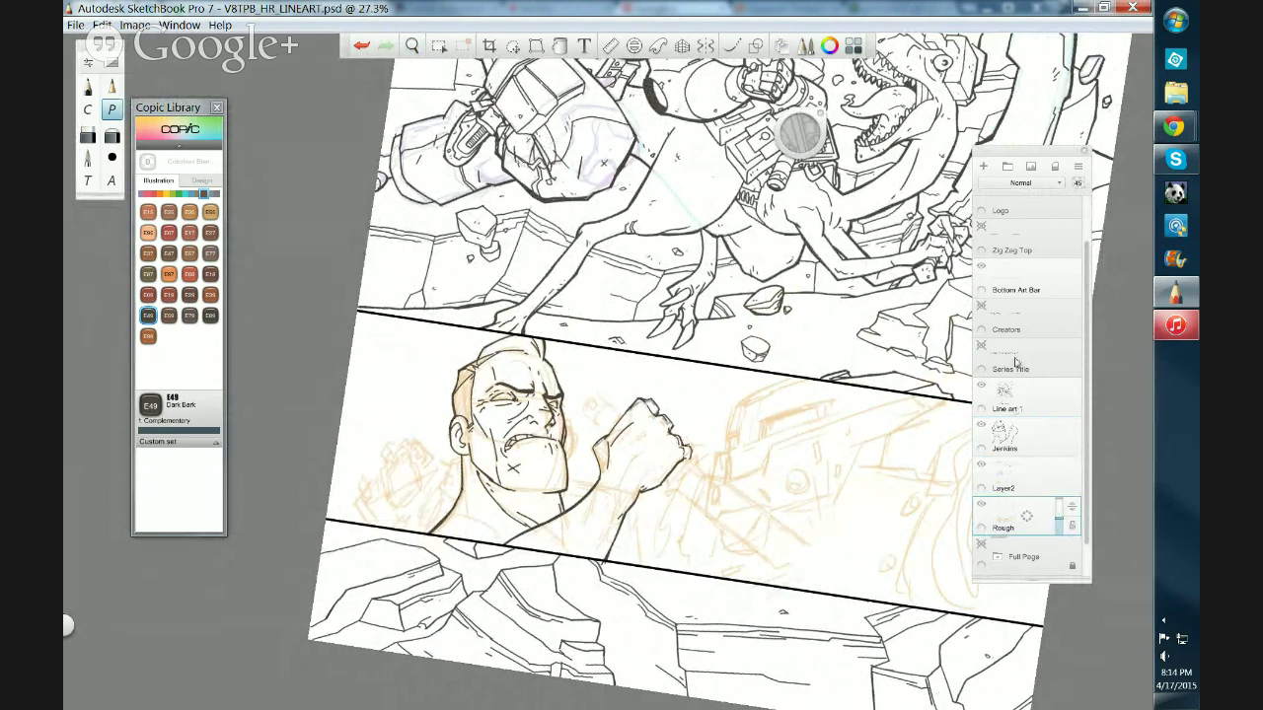
left_click(1026, 448)
Try inking long tendon lines across the back of the hand, and undo those strokes
scroll(661, 539, "down", 1)
left_click_drag(661, 540, 725, 522)
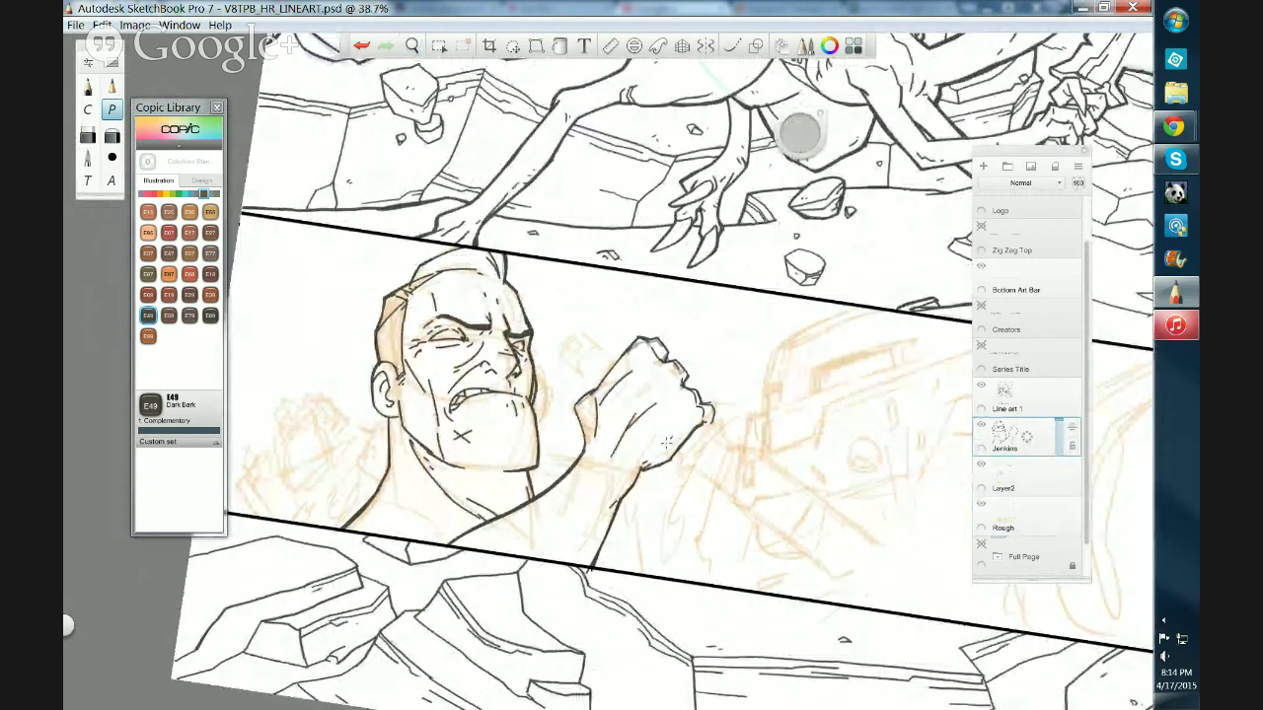
left_click(359, 49)
left_click(359, 49)
left_click(359, 50)
left_click(359, 50)
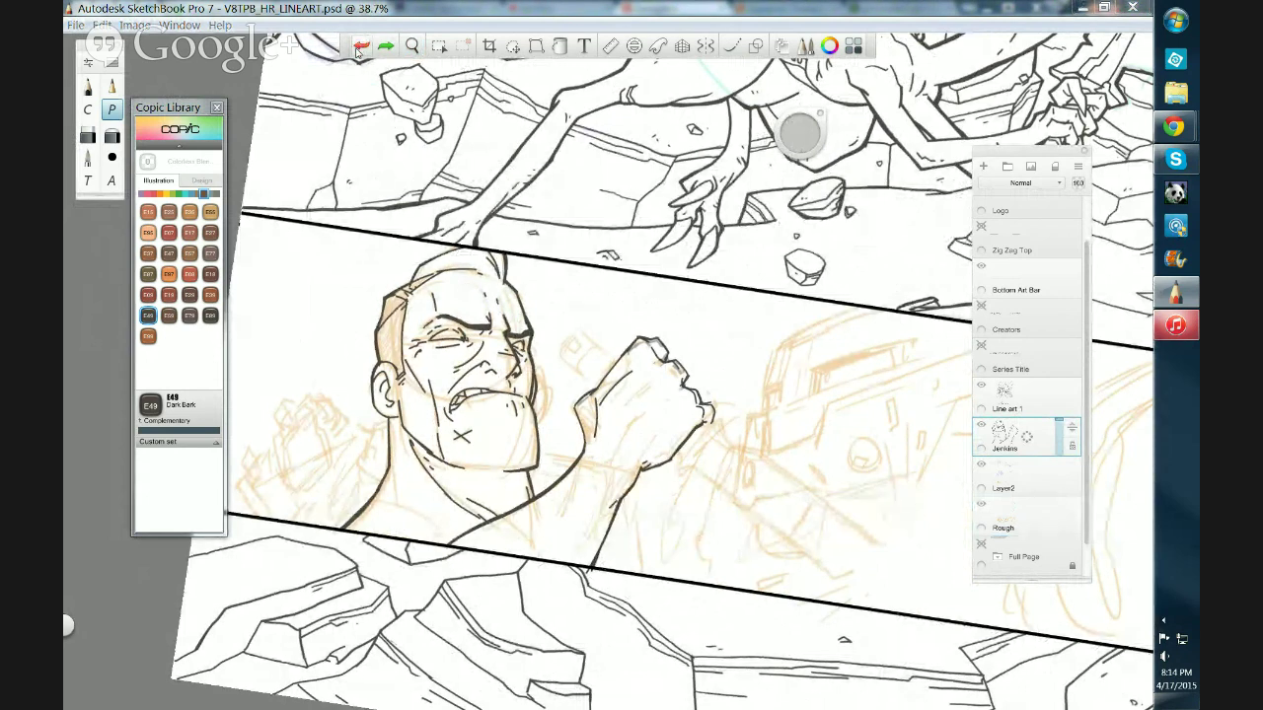
Ink short crease lines on the hand and arm, and the knife handle sticking out above the fist
mouse_move(600, 403)
left_mouse_down()
mouse_move(633, 352)
mouse_move(610, 416)
left_mouse_up()
left_click_drag(580, 469, 576, 481)
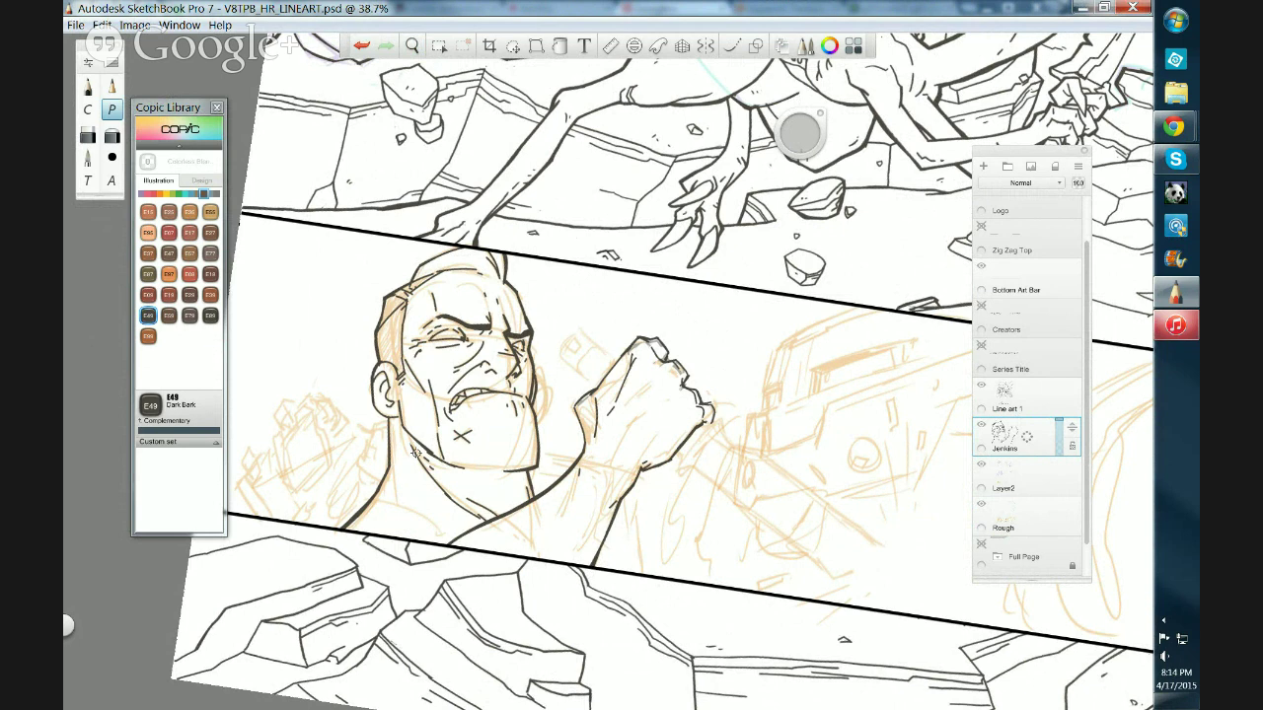
mouse_move(681, 471)
left_mouse_down()
mouse_move(723, 415)
mouse_move(681, 474)
left_mouse_up()
mouse_move(557, 354)
left_mouse_down()
mouse_move(596, 385)
mouse_move(556, 354)
mouse_move(564, 333)
mouse_move(555, 347)
mouse_move(569, 328)
mouse_move(556, 352)
mouse_move(570, 330)
mouse_move(591, 328)
mouse_move(579, 327)
mouse_move(611, 353)
left_mouse_up()
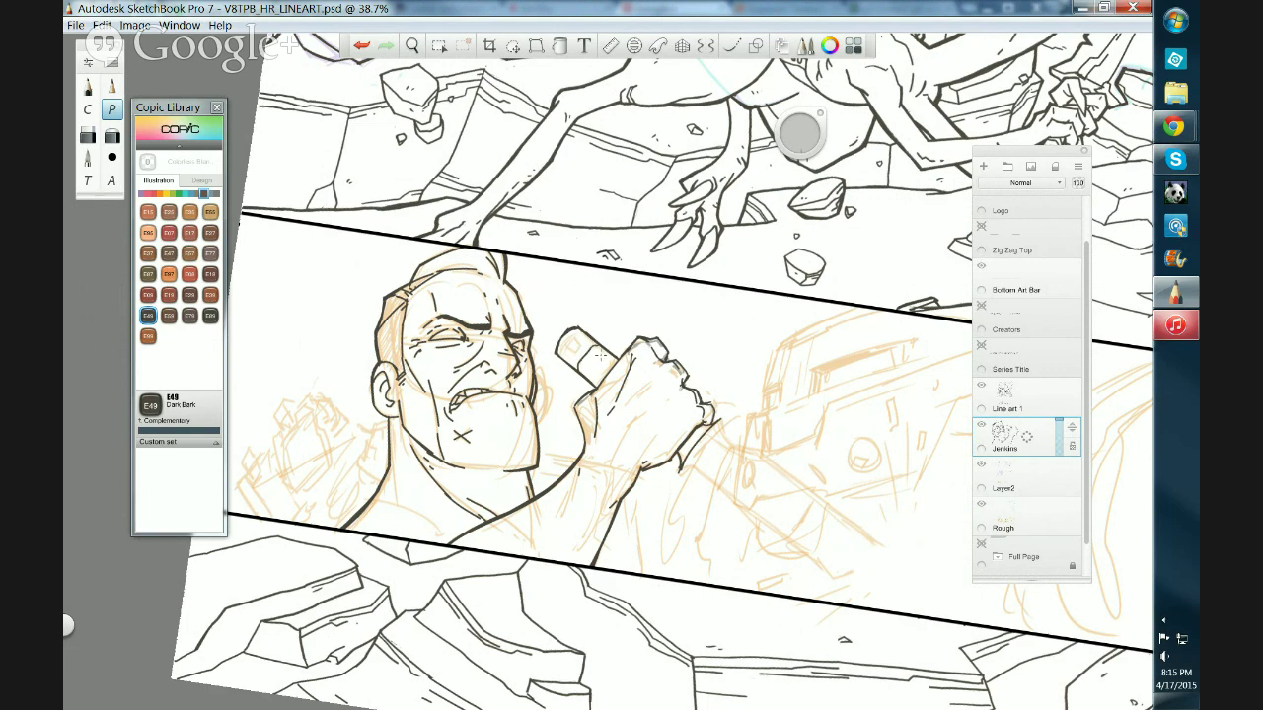
Ink the knife's flared guard below the fist out to where the blade begins
key("space")
left_click_drag(753, 458, 643, 537)
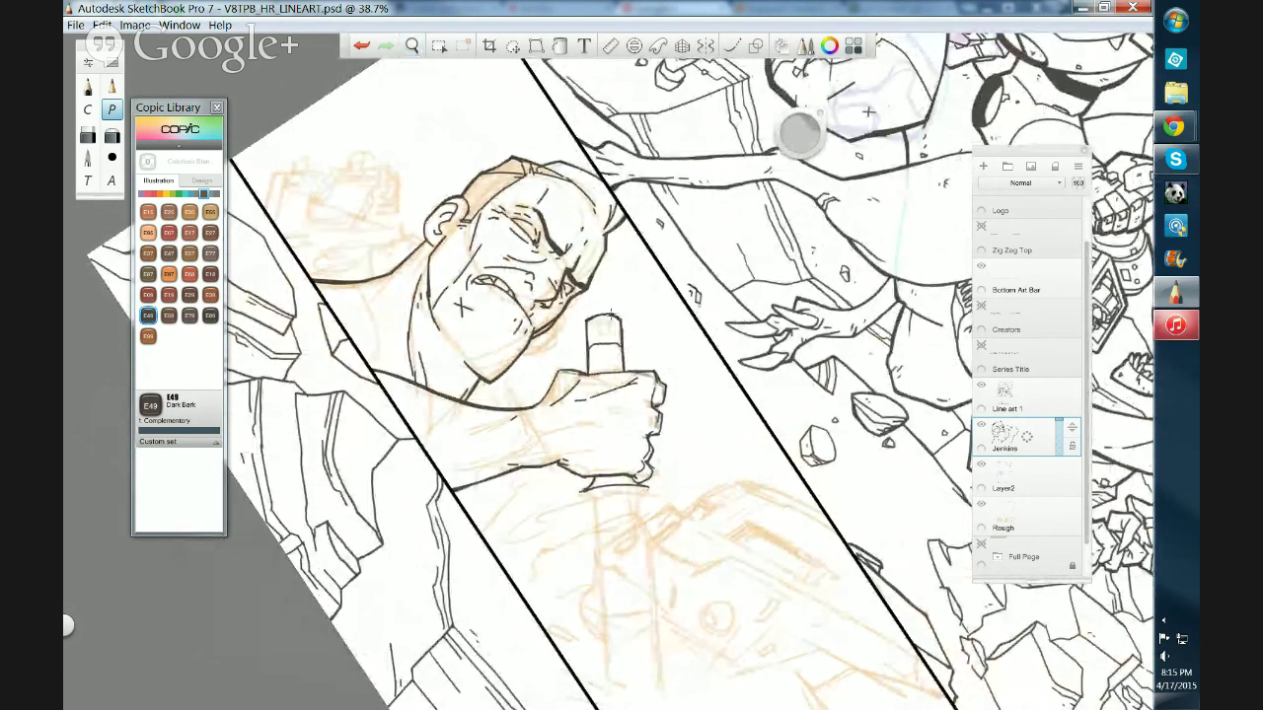
key("space")
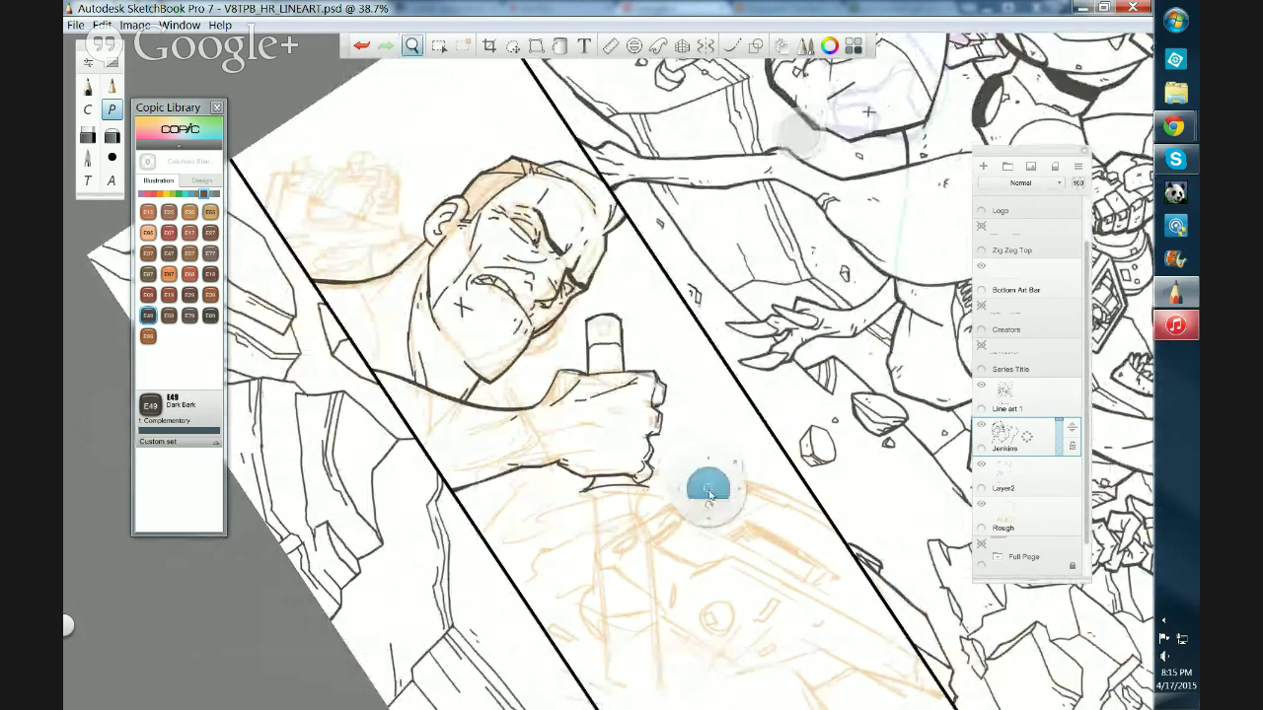
mouse_move(711, 497)
left_mouse_down()
mouse_move(735, 484)
mouse_move(760, 370)
left_mouse_up()
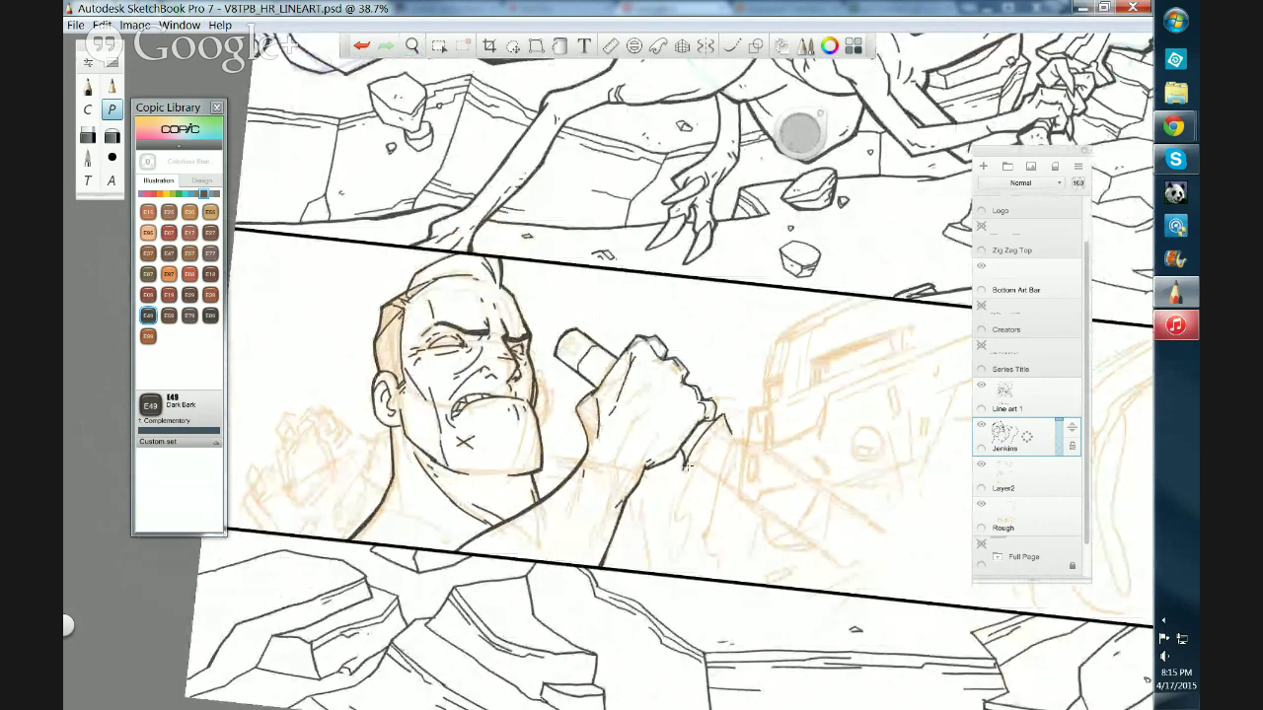
left_click_drag(686, 469, 699, 465)
key("space")
mouse_move(810, 558)
left_mouse_down()
mouse_move(849, 437)
mouse_move(759, 404)
mouse_move(683, 419)
mouse_move(710, 400)
left_mouse_up()
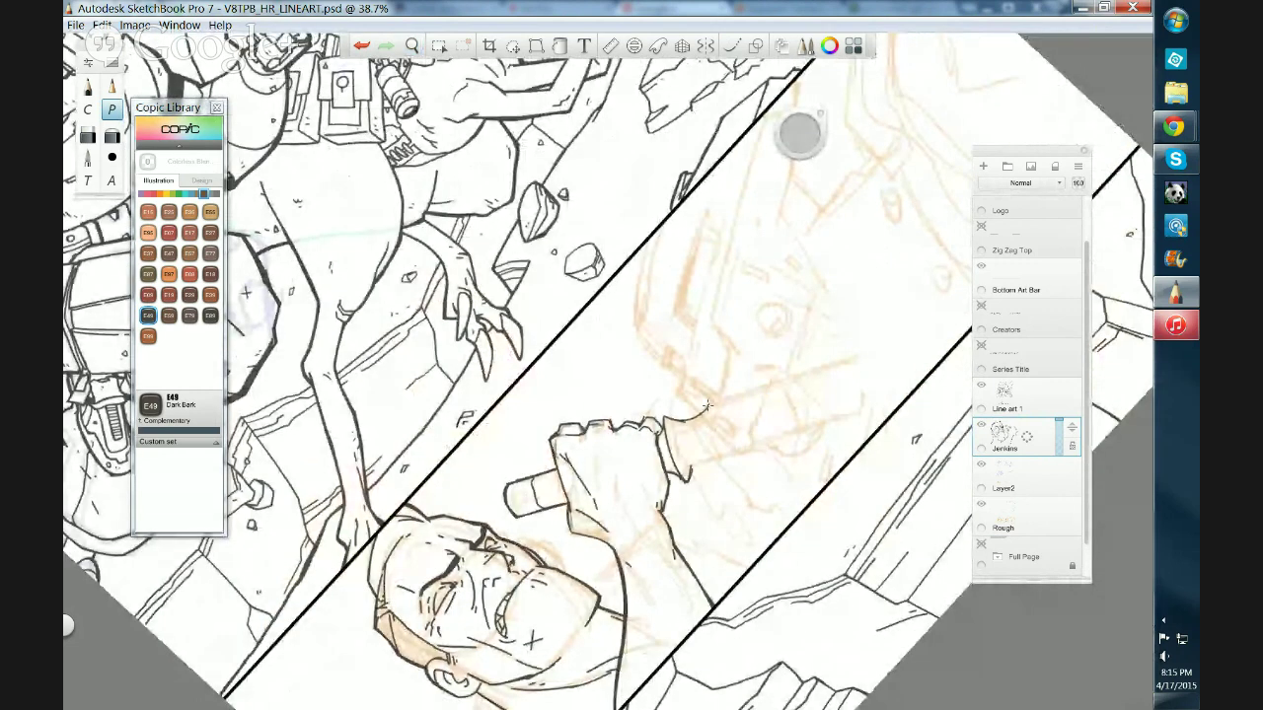
Use the straight Line tool to ink the two long edges of the knife blade from the guard
left_click(755, 46)
left_click_drag(690, 465, 837, 419)
key("ctrl+z")
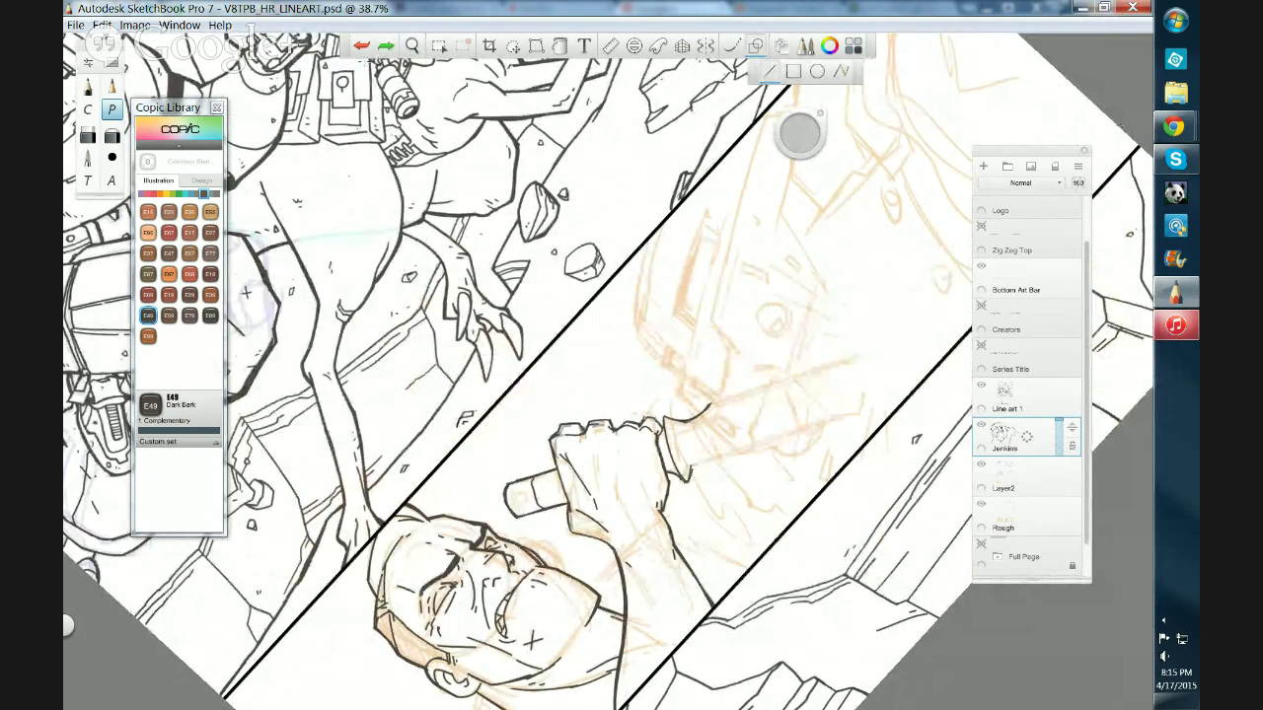
left_click_drag(690, 466, 838, 421)
left_click_drag(836, 421, 837, 421)
left_click_drag(710, 404, 846, 355)
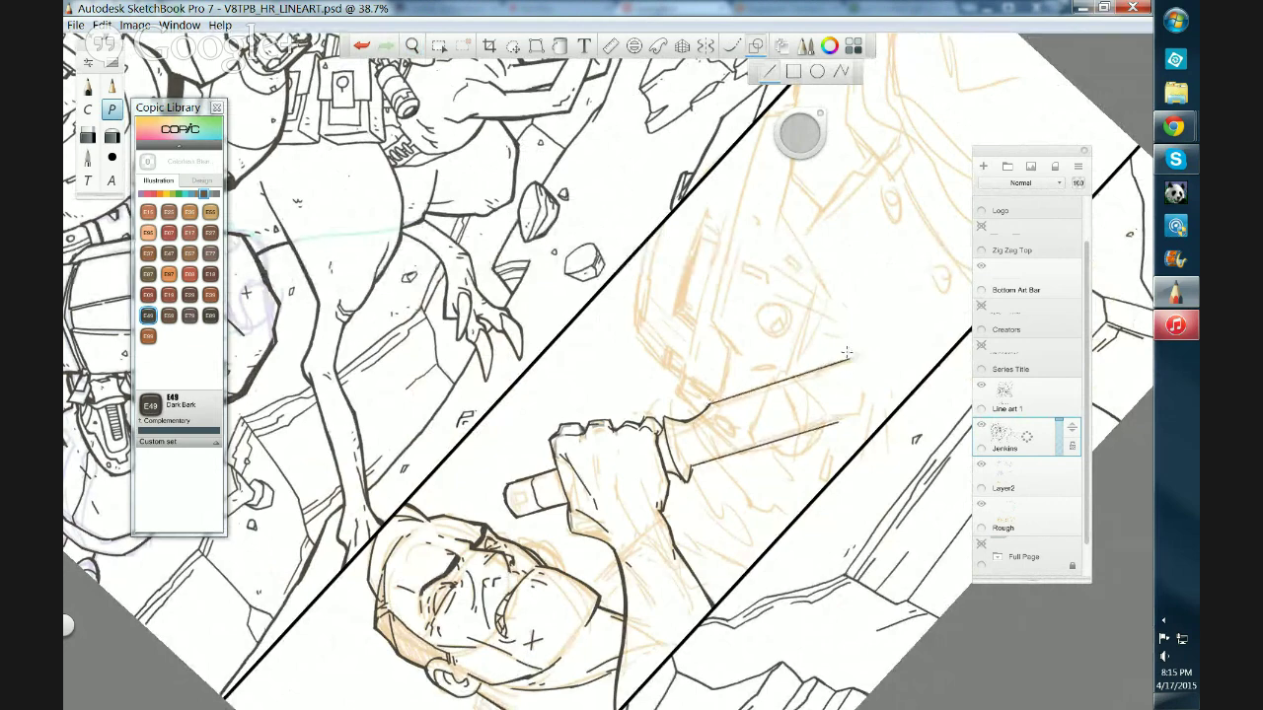
Use Steady Stroke to ink the bevel line inside the blade, parallel to its upper edge
key("space")
left_click_drag(869, 542, 589, 646)
left_click_drag(710, 625, 761, 528)
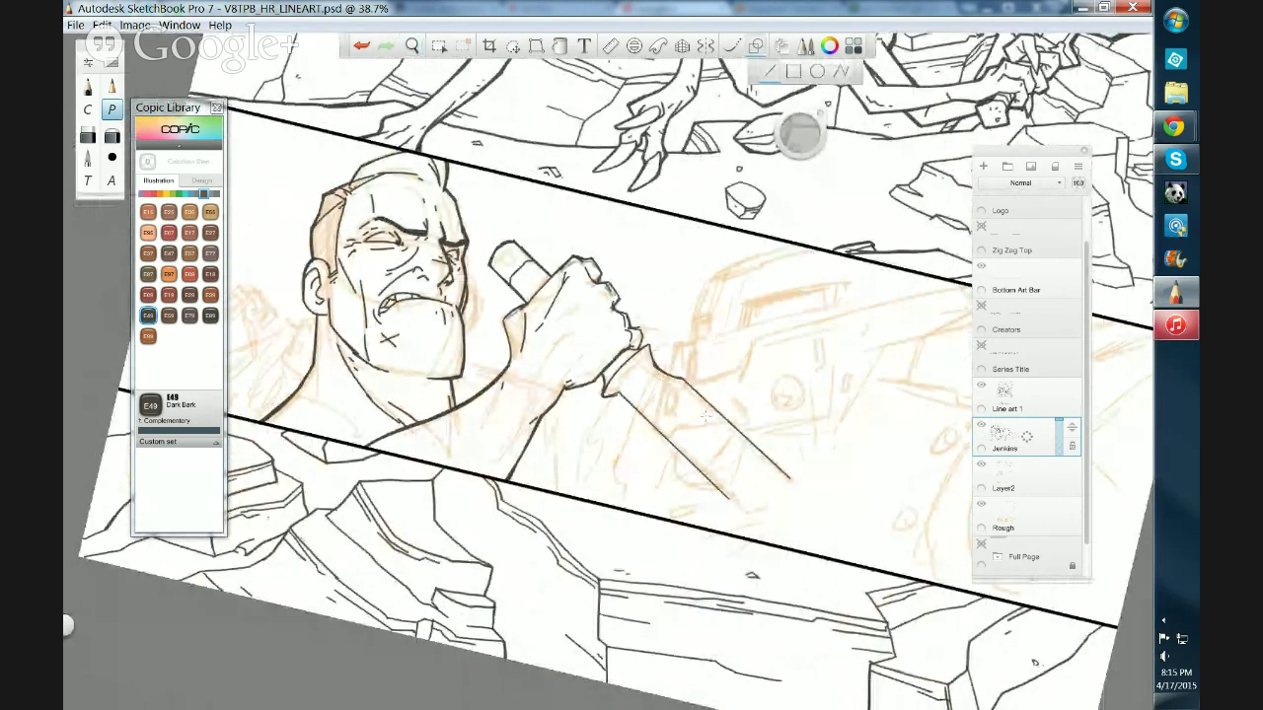
left_click(730, 45)
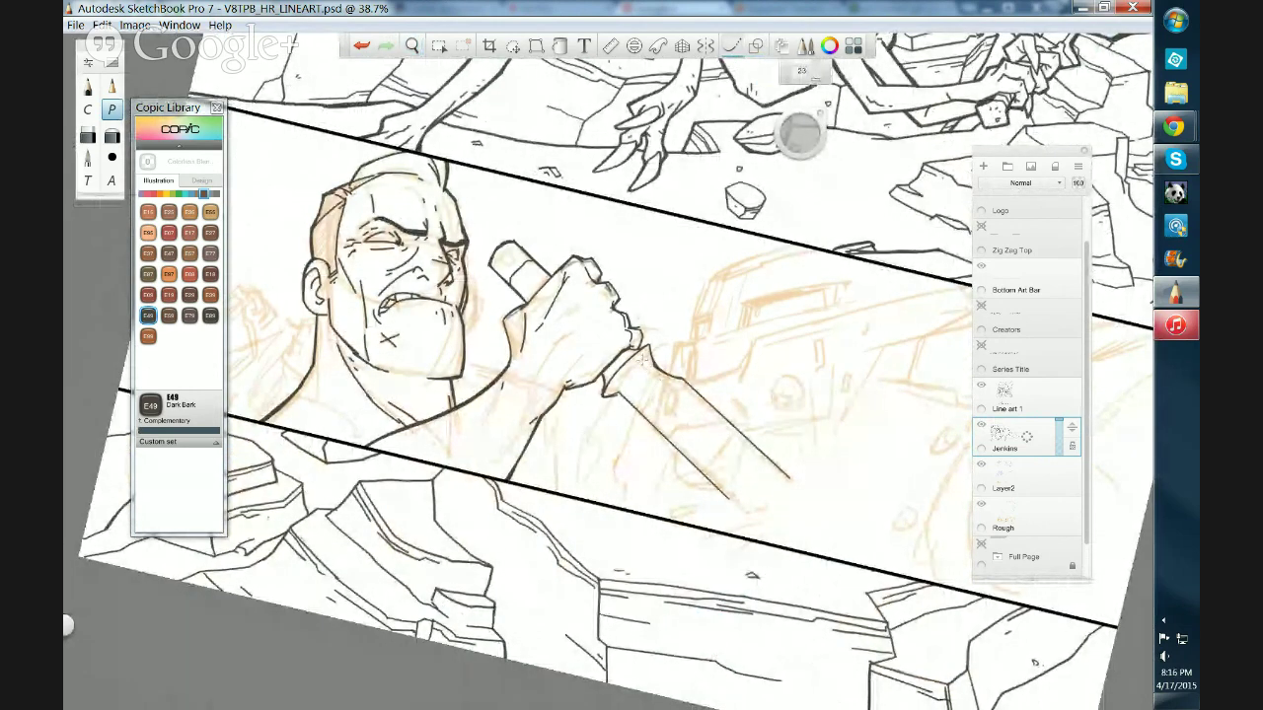
left_click_drag(675, 384, 778, 485)
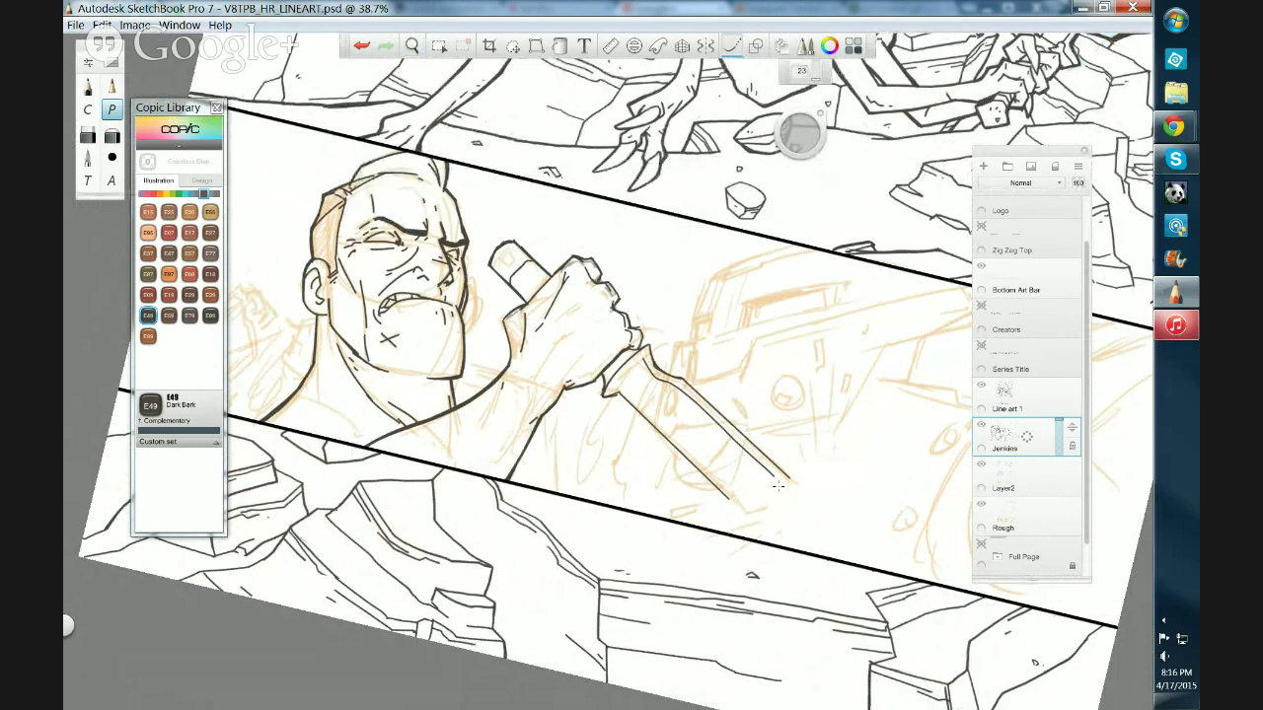
Ink the long diagonal edge of the rough machine beyond the knife, running up to the panel border
key("space")
mouse_move(933, 365)
left_mouse_down()
mouse_move(840, 411)
mouse_move(862, 391)
left_mouse_up()
left_click_drag(667, 380, 876, 303)
left_click(359, 48)
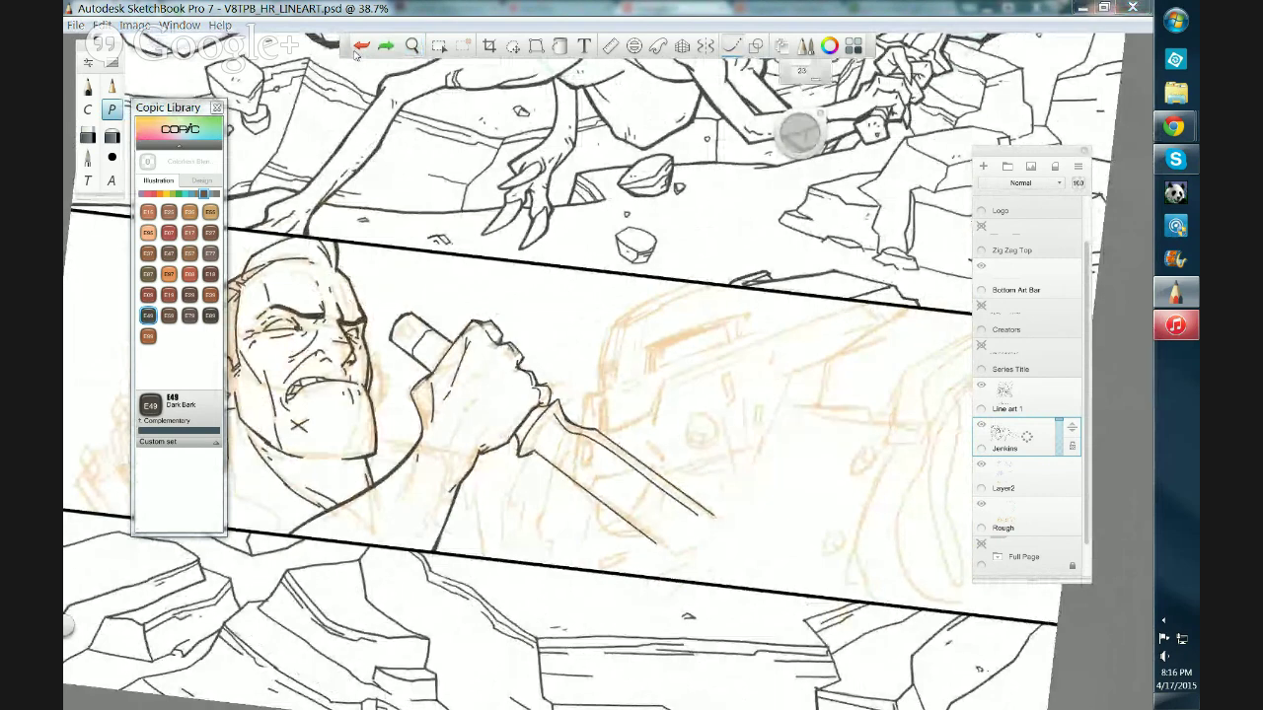
left_click_drag(803, 137, 825, 128)
left_click_drag(667, 379, 837, 308)
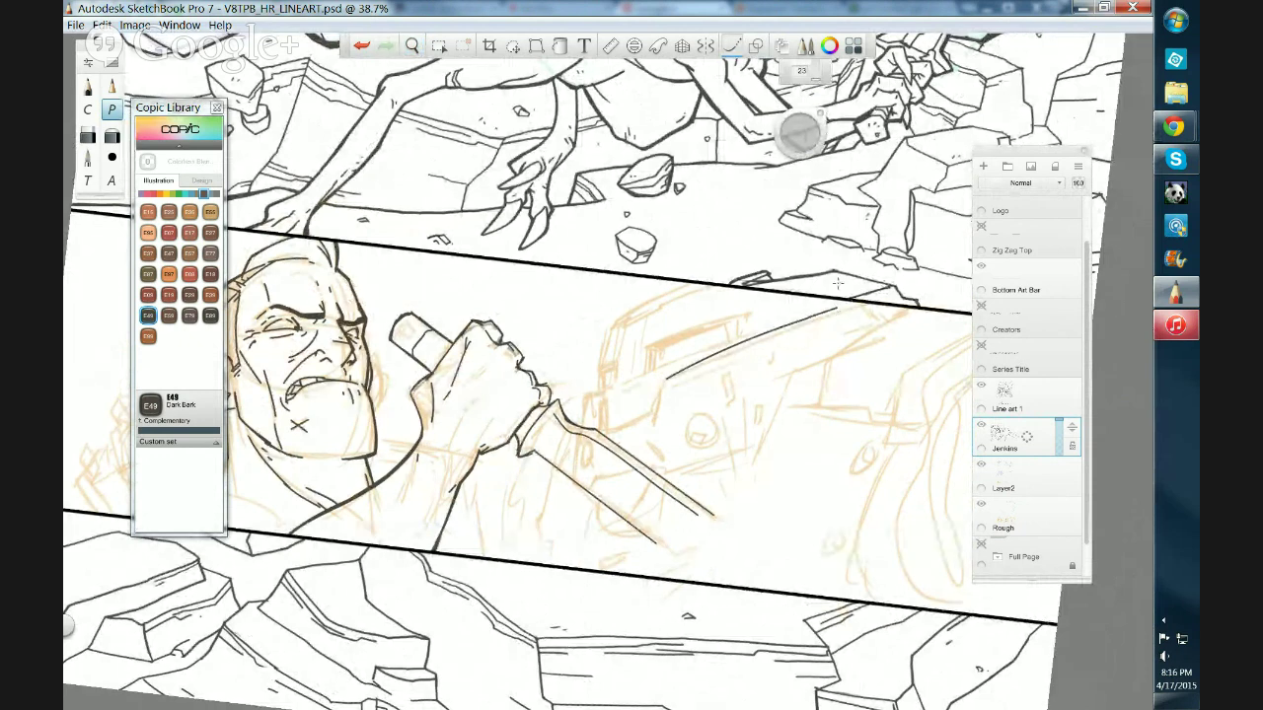
left_click_drag(836, 309, 863, 301)
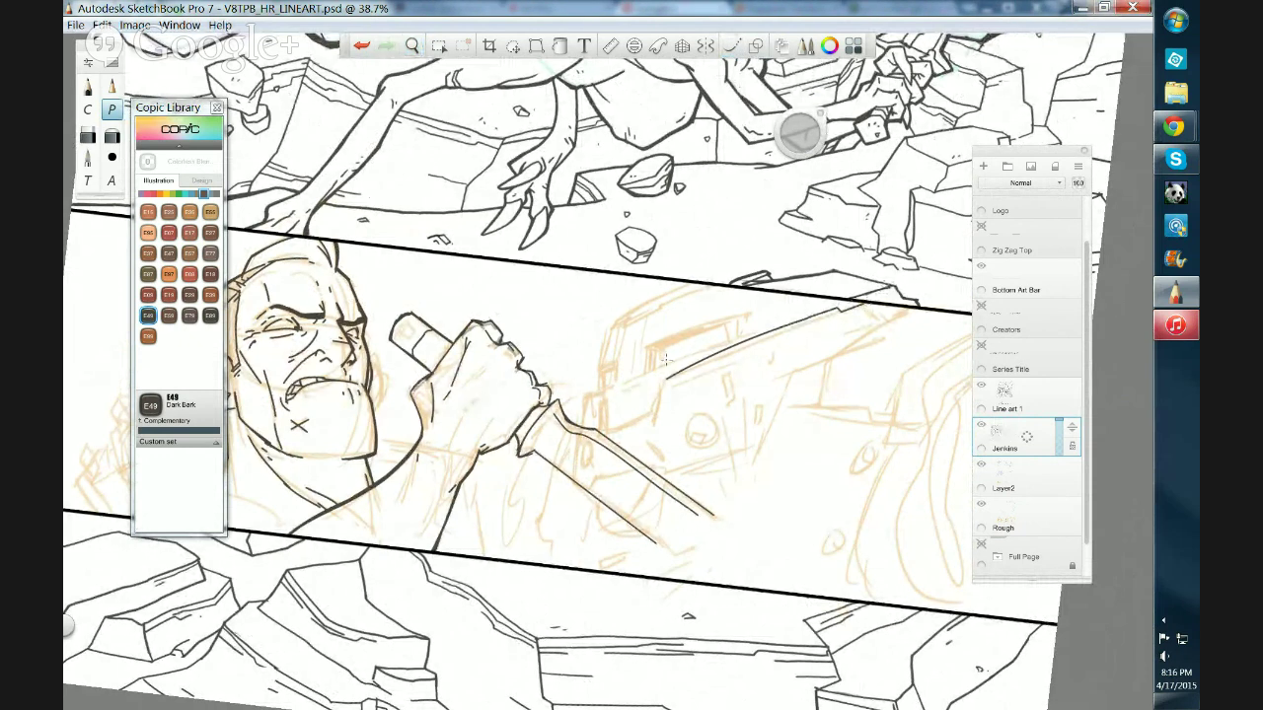
Add a new layer and ink the machine's lower front edge and the small rectangular blocks at its front
left_click_drag(664, 376, 654, 415)
left_click(982, 166)
left_click_drag(659, 412, 601, 432)
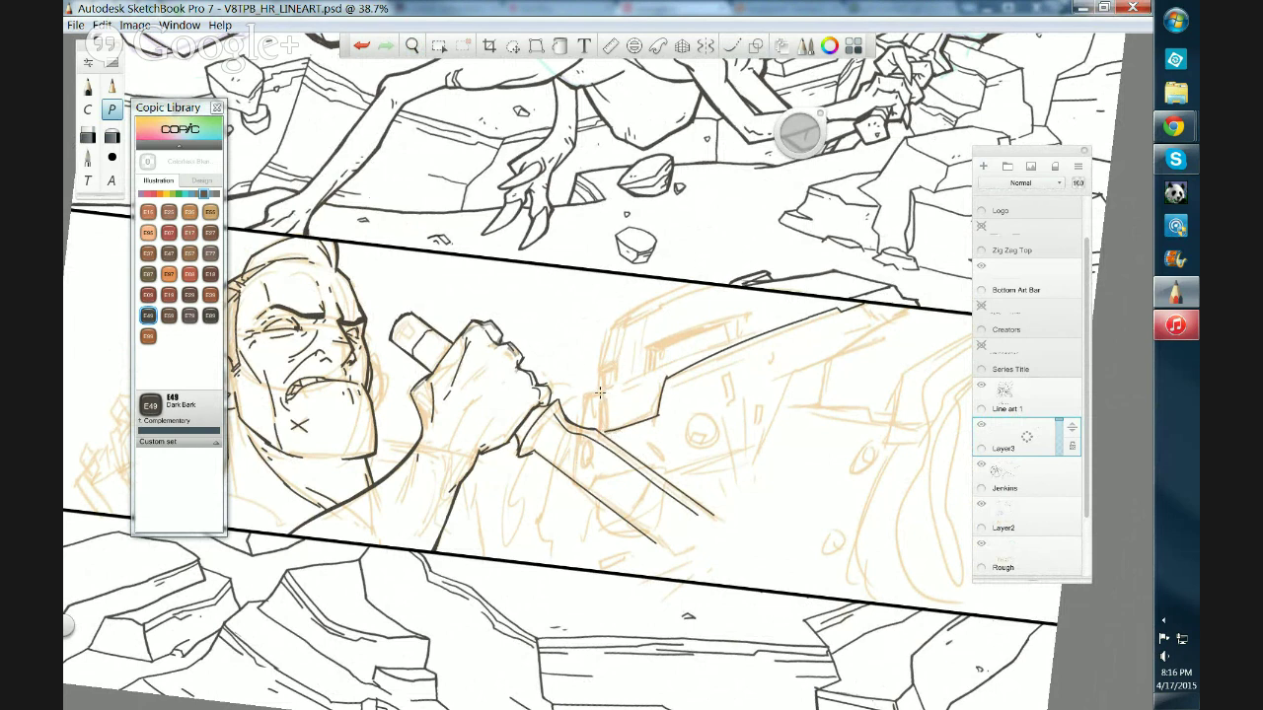
left_click_drag(600, 394, 604, 432)
mouse_move(587, 395)
left_mouse_down()
mouse_move(602, 394)
mouse_move(580, 428)
left_mouse_up()
left_click(358, 47)
mouse_move(599, 373)
left_mouse_down()
mouse_move(615, 362)
mouse_move(607, 386)
left_mouse_up()
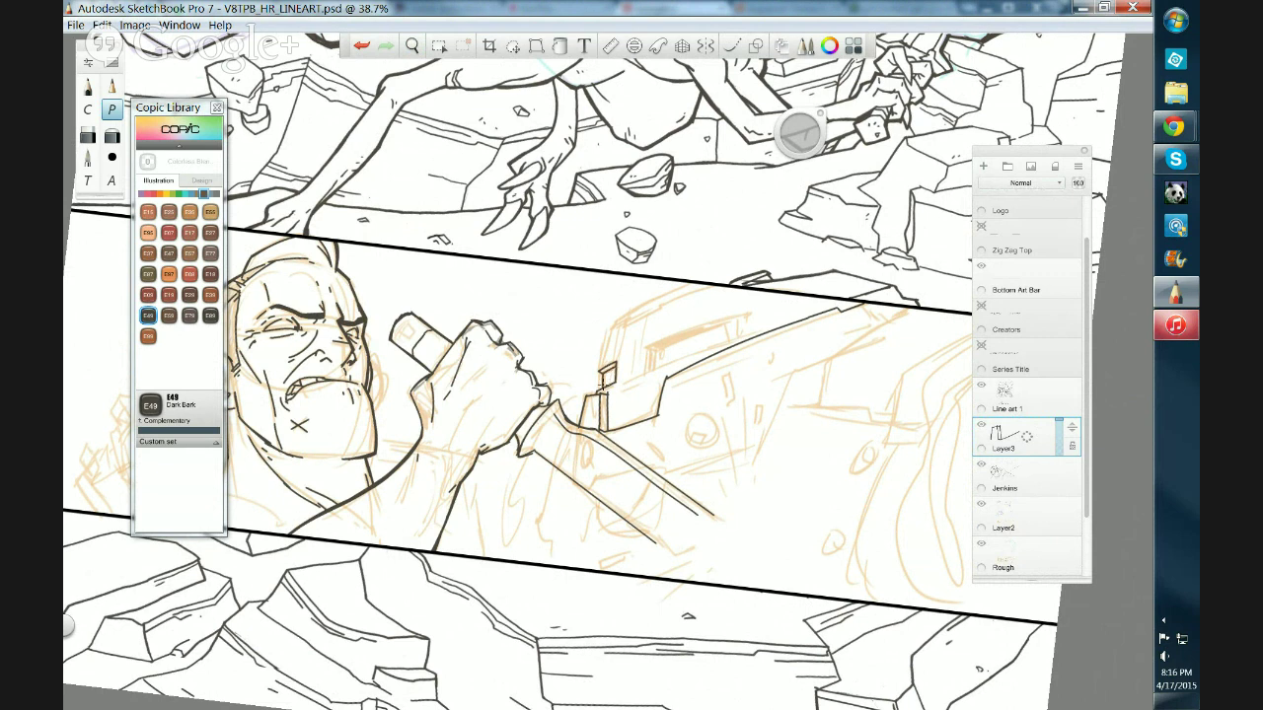
Ink the long slot opening in the machine's side, including its inner thickness lines
left_click_drag(646, 347, 748, 316)
left_click_drag(648, 371, 738, 336)
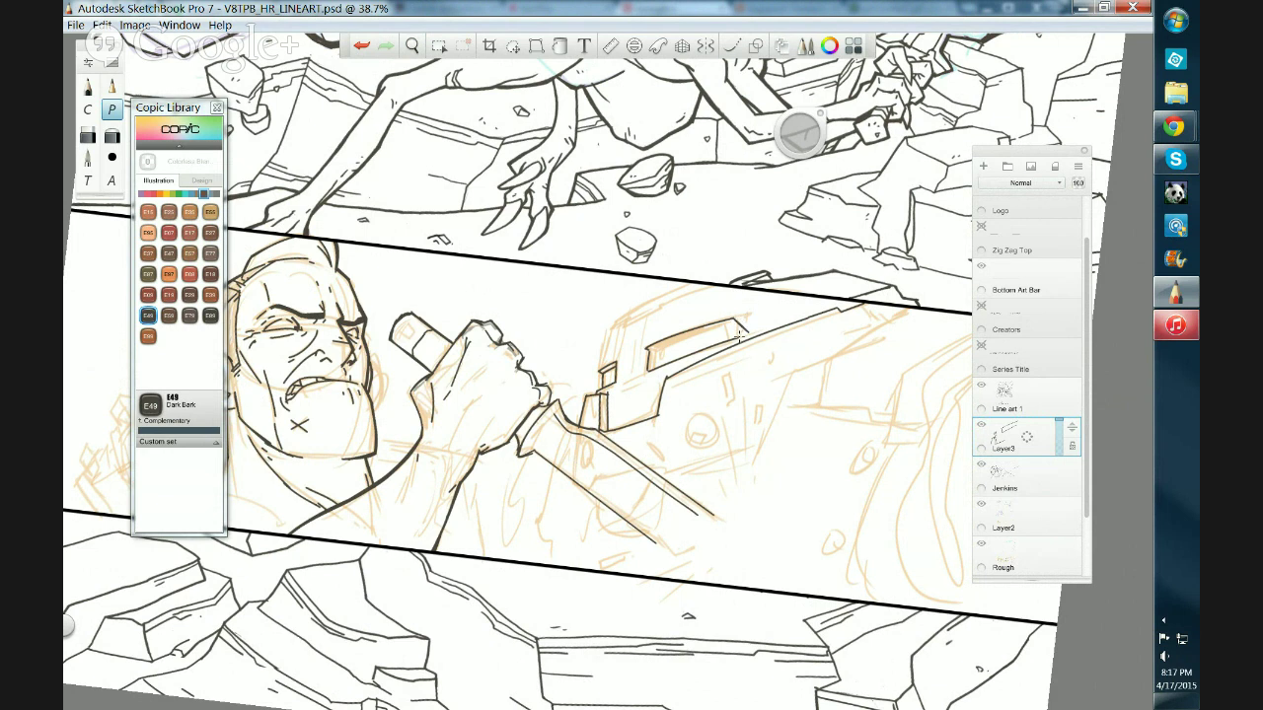
left_click_drag(657, 348, 658, 358)
left_click_drag(655, 349, 730, 325)
Ink the machine's front upright and the double curved line of its top edge up to the panel border
left_click_drag(606, 330, 594, 372)
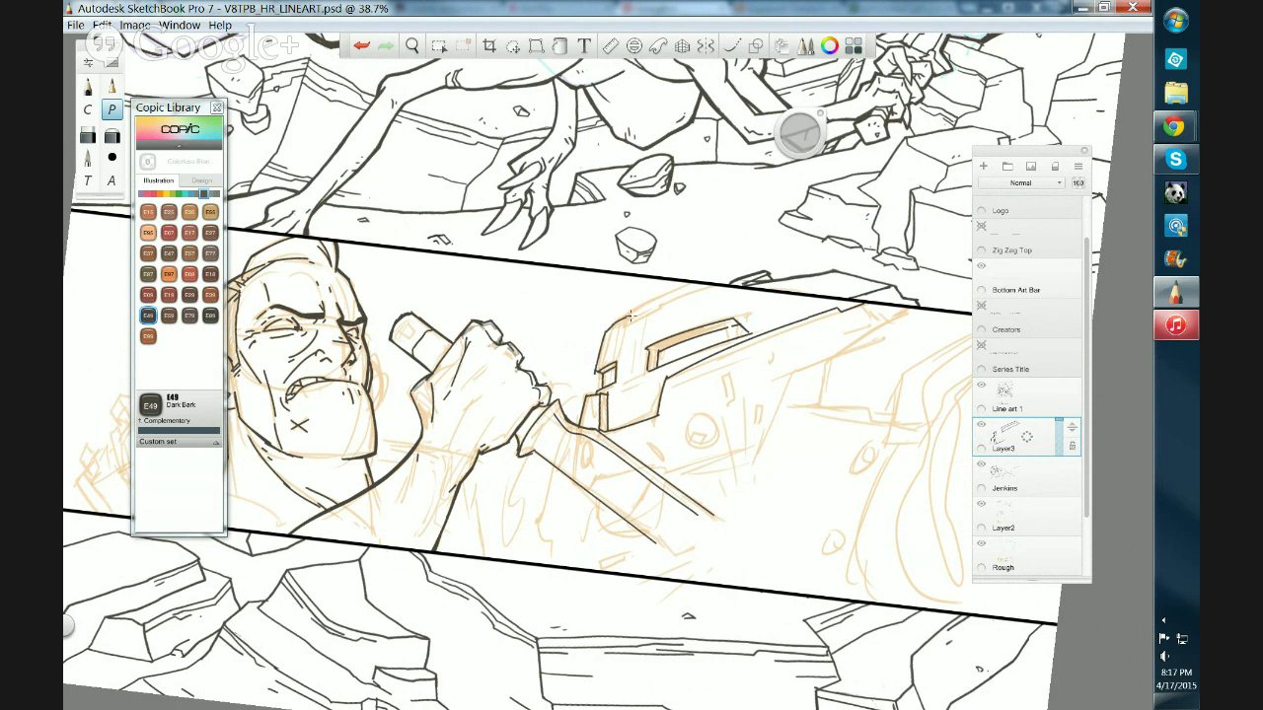
left_click_drag(625, 325, 670, 300)
left_click_drag(619, 314, 693, 281)
left_click_drag(628, 312, 694, 281)
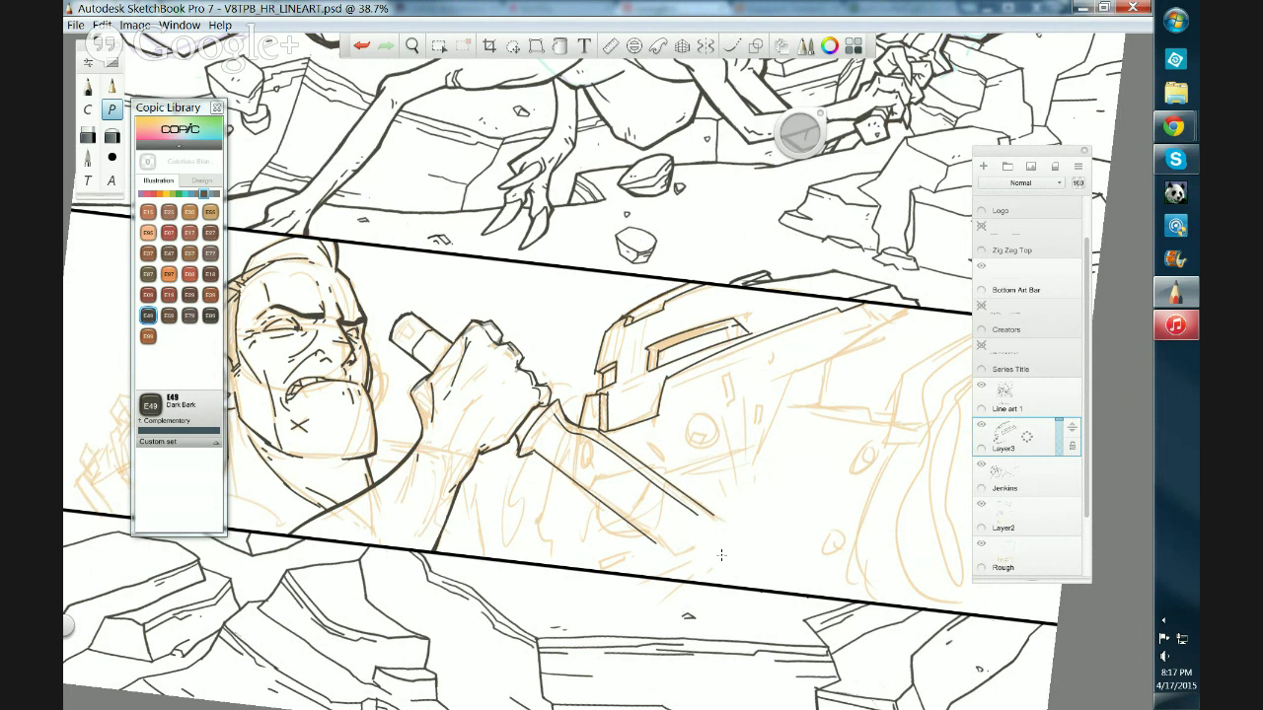
key("space")
mouse_move(855, 434)
left_mouse_down()
mouse_move(854, 463)
mouse_move(854, 449)
left_mouse_up()
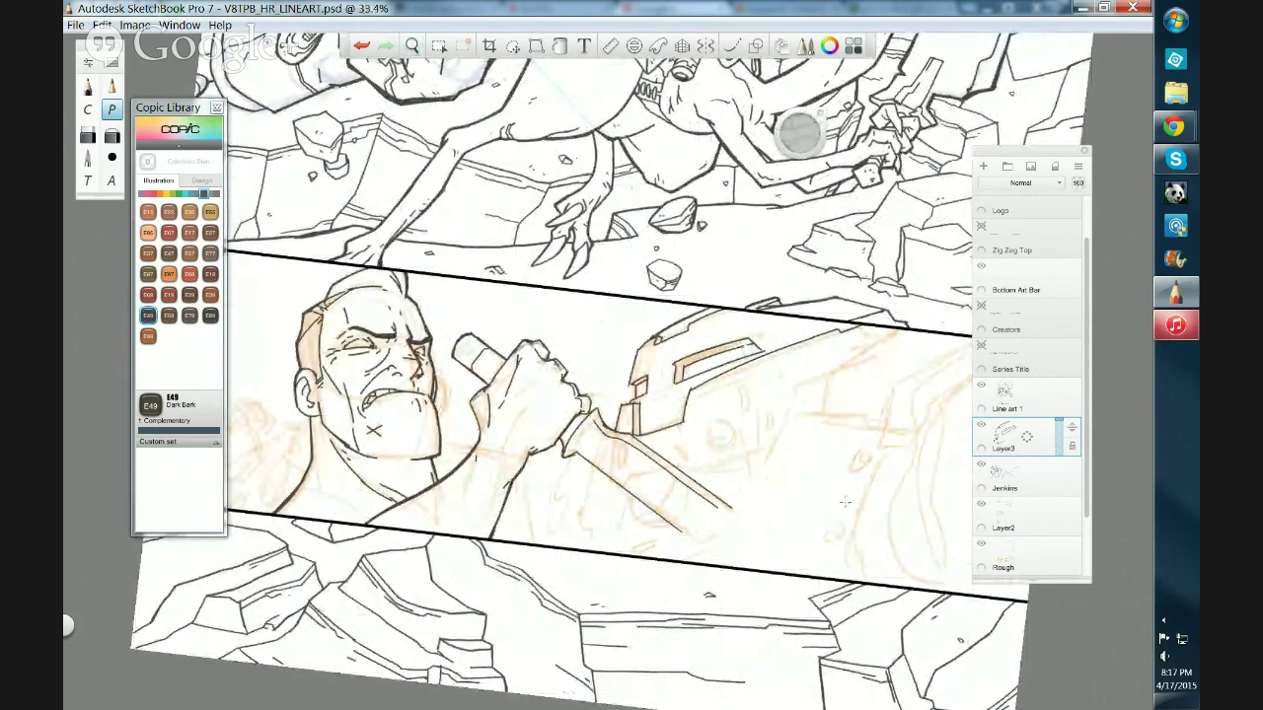
key("space")
left_click_drag(856, 468, 832, 597)
left_click_drag(857, 536, 747, 490)
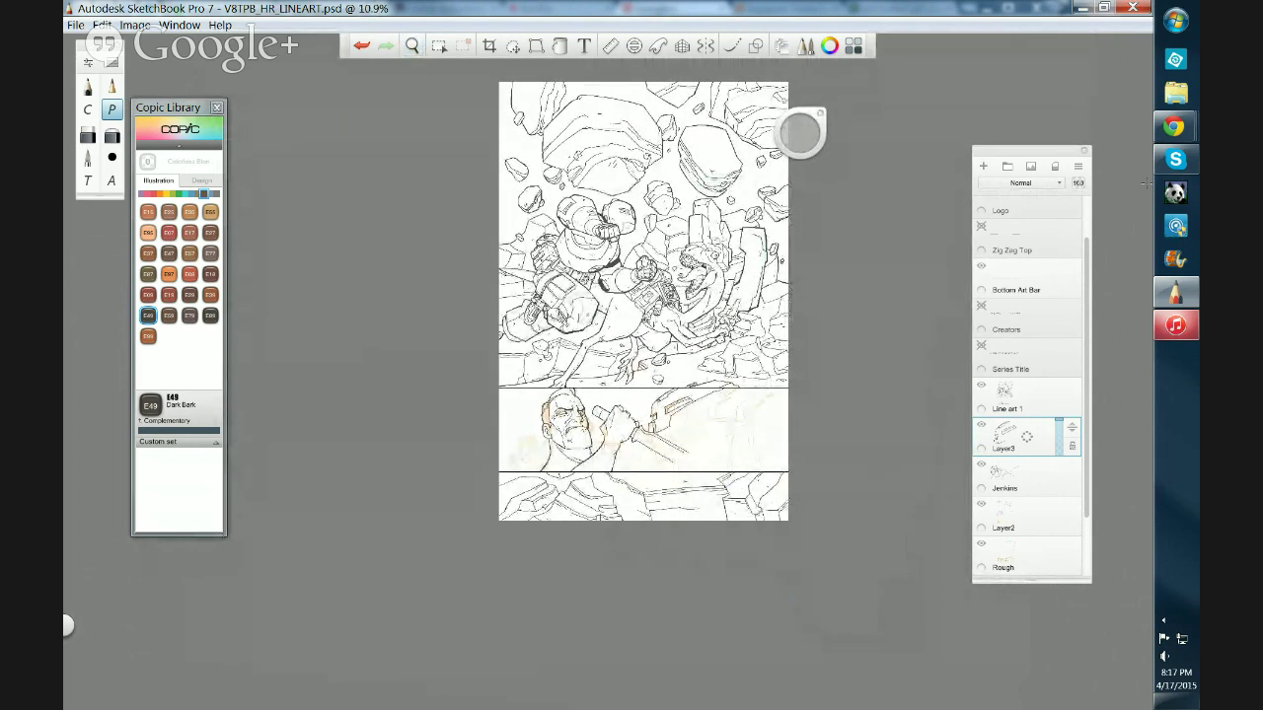
Switch to Chrome, view the StarWars Celebration cosplay photo in TweetDeck, close it and return to SketchBook Pro
mouse_move(1177, 161)
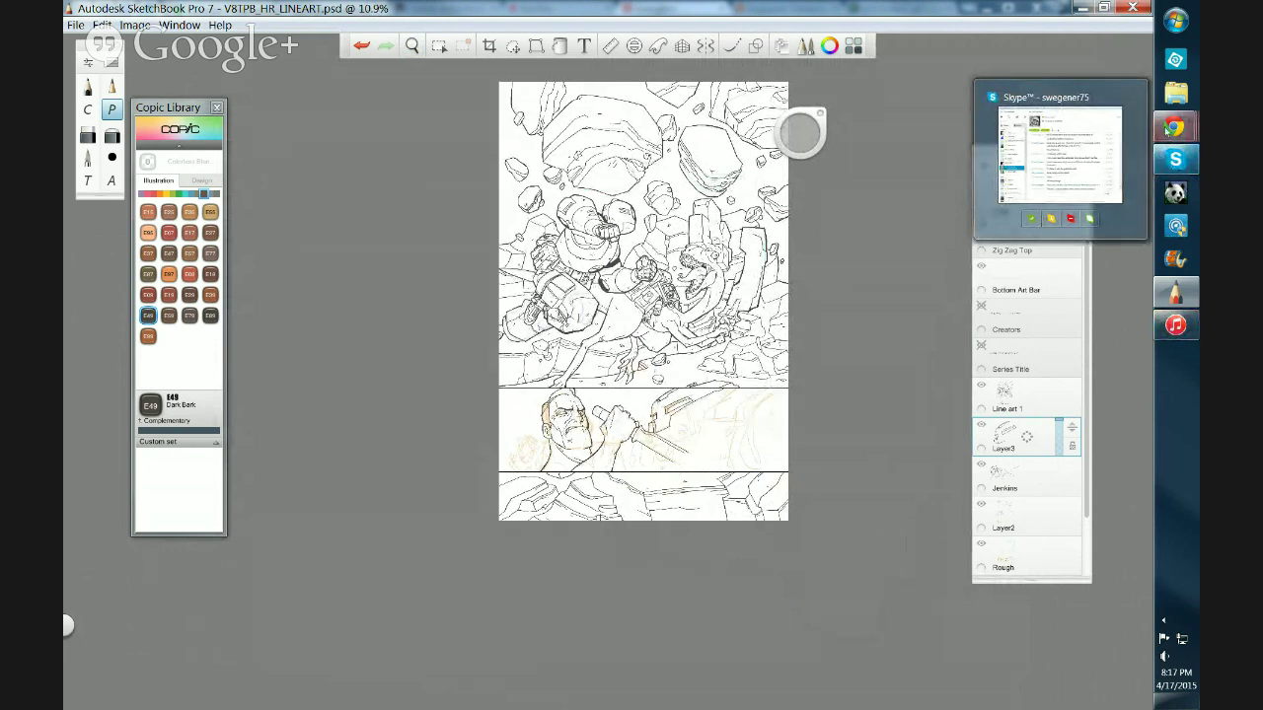
left_click(1172, 161)
mouse_move(1174, 127)
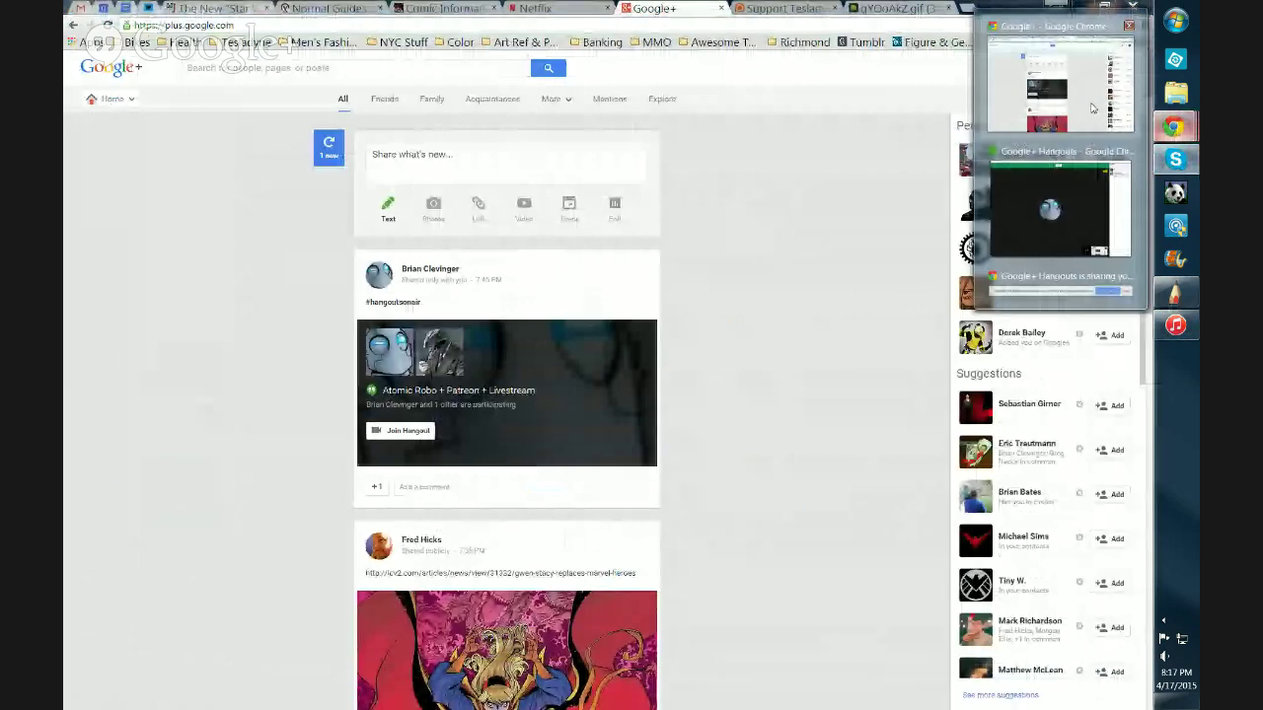
left_click(1092, 108)
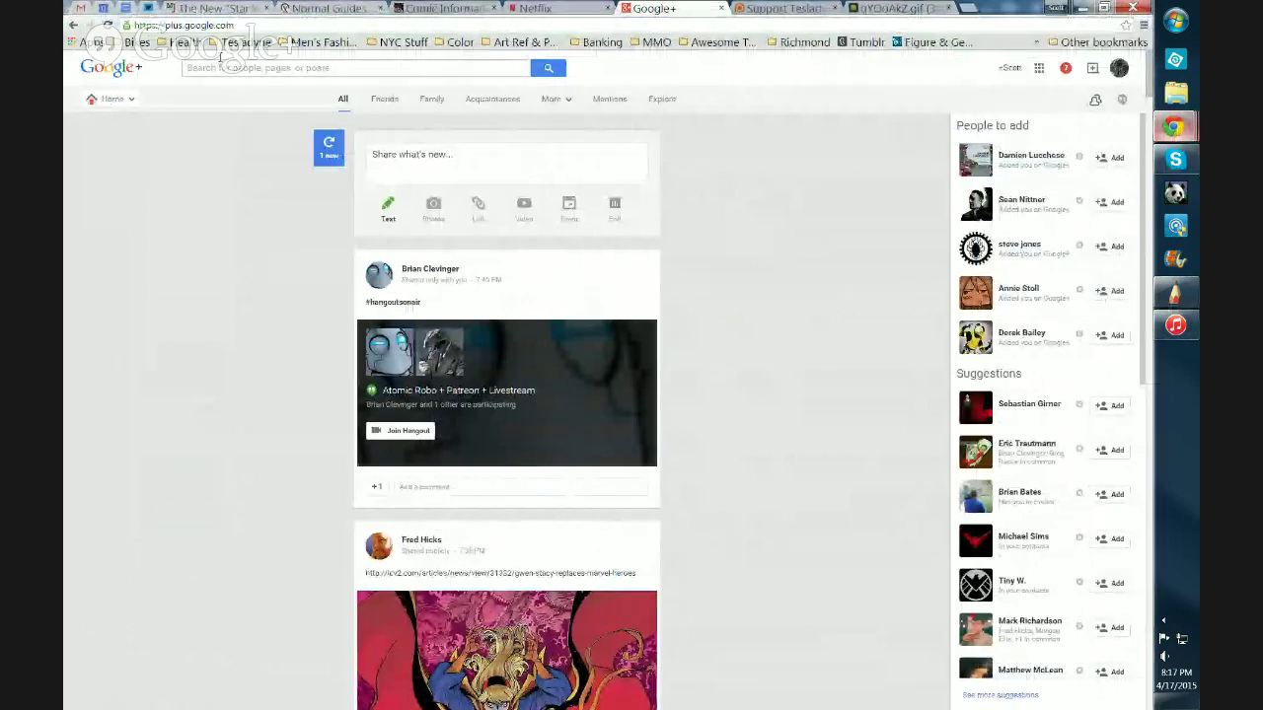
left_click(149, 9)
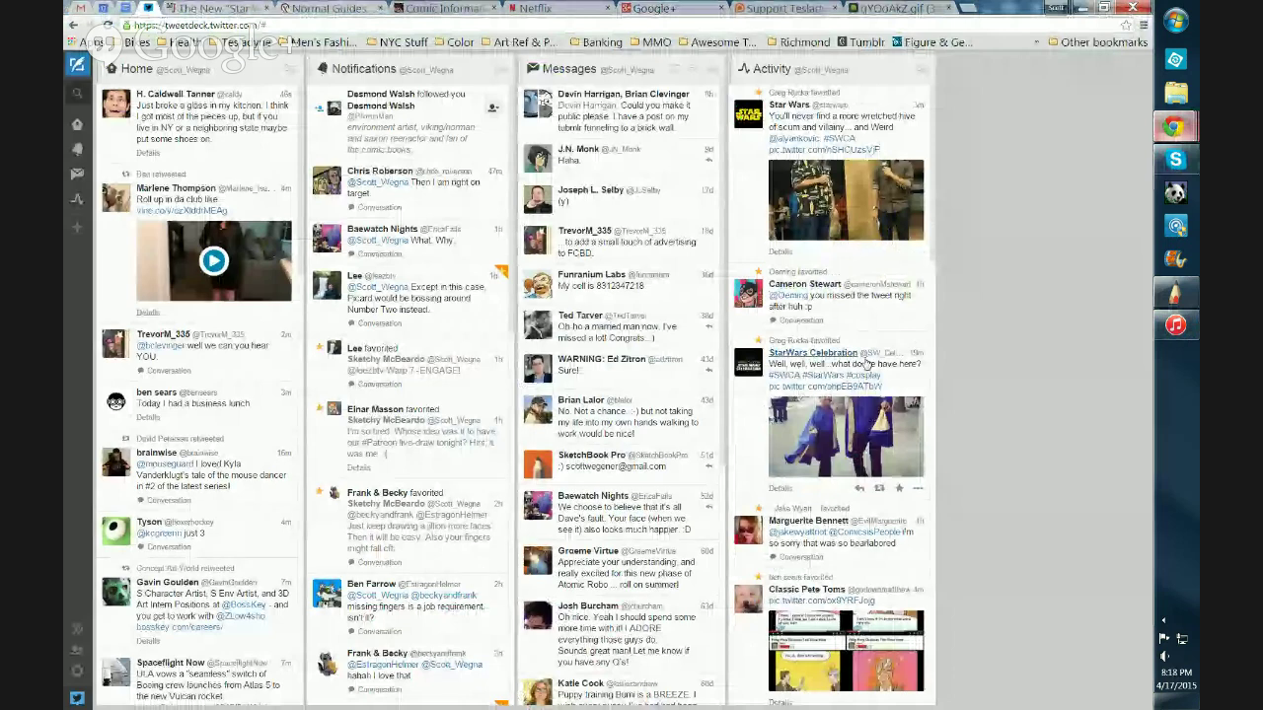
left_click(858, 458)
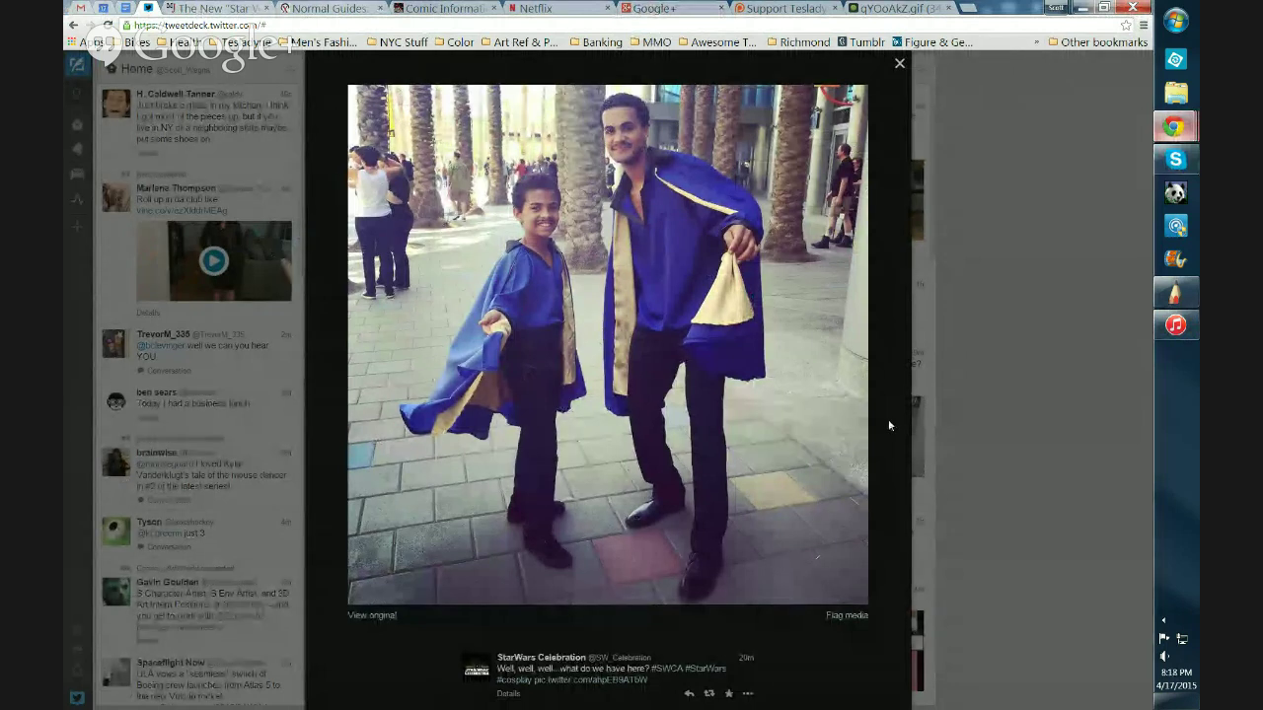
left_click(1033, 385)
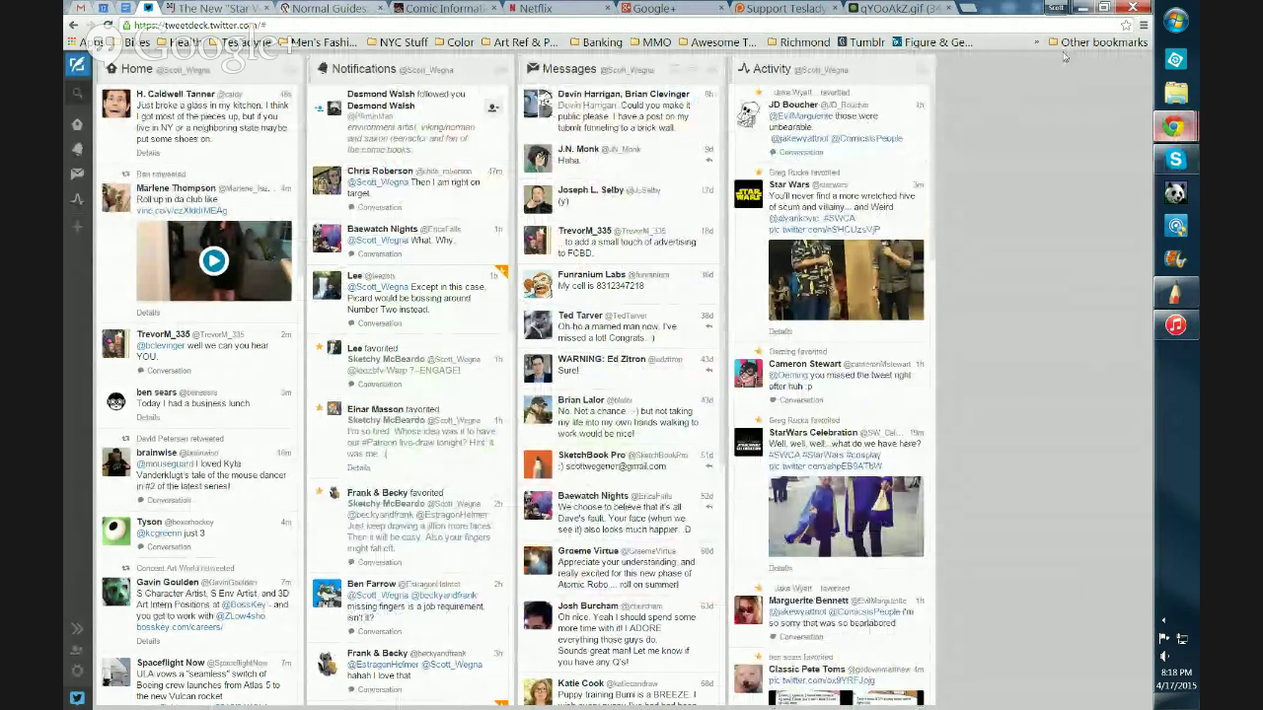
left_click(1081, 12)
left_click(957, 96)
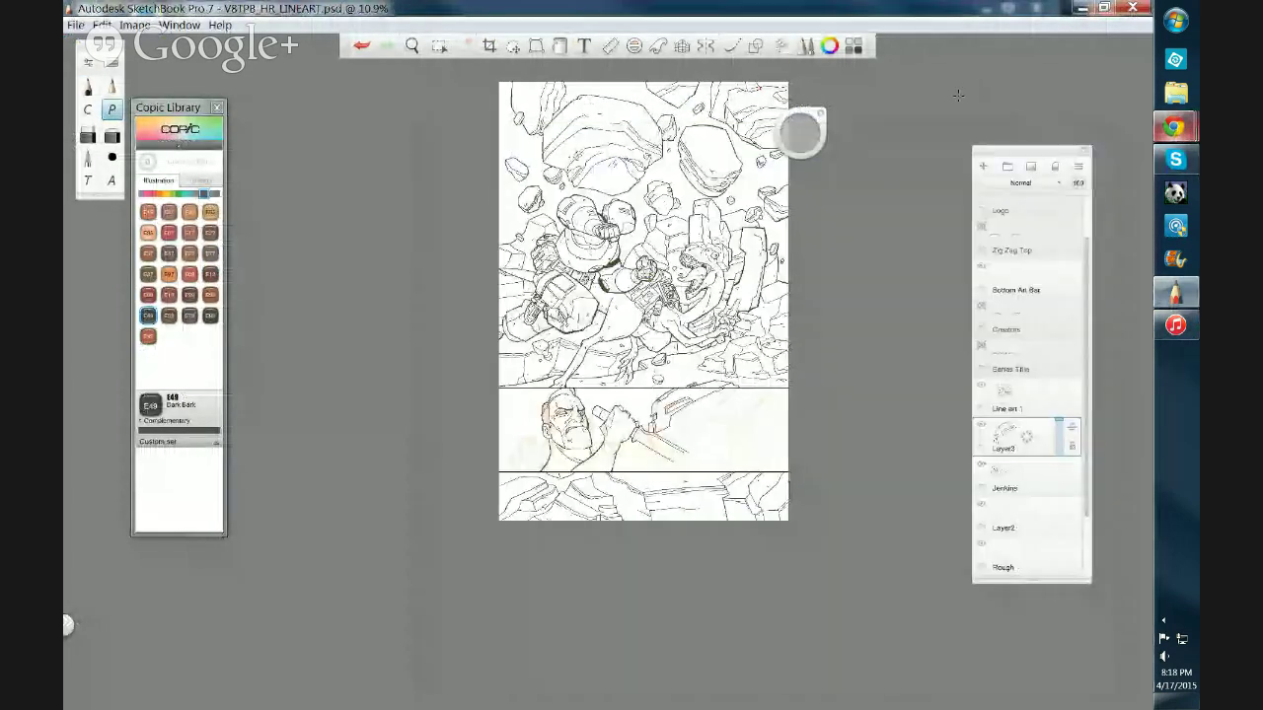
Ink the short top edge of the small upright slot on the machine's side, keeping Layer3 as the active layer
key("space")
left_click_drag(741, 454, 870, 375)
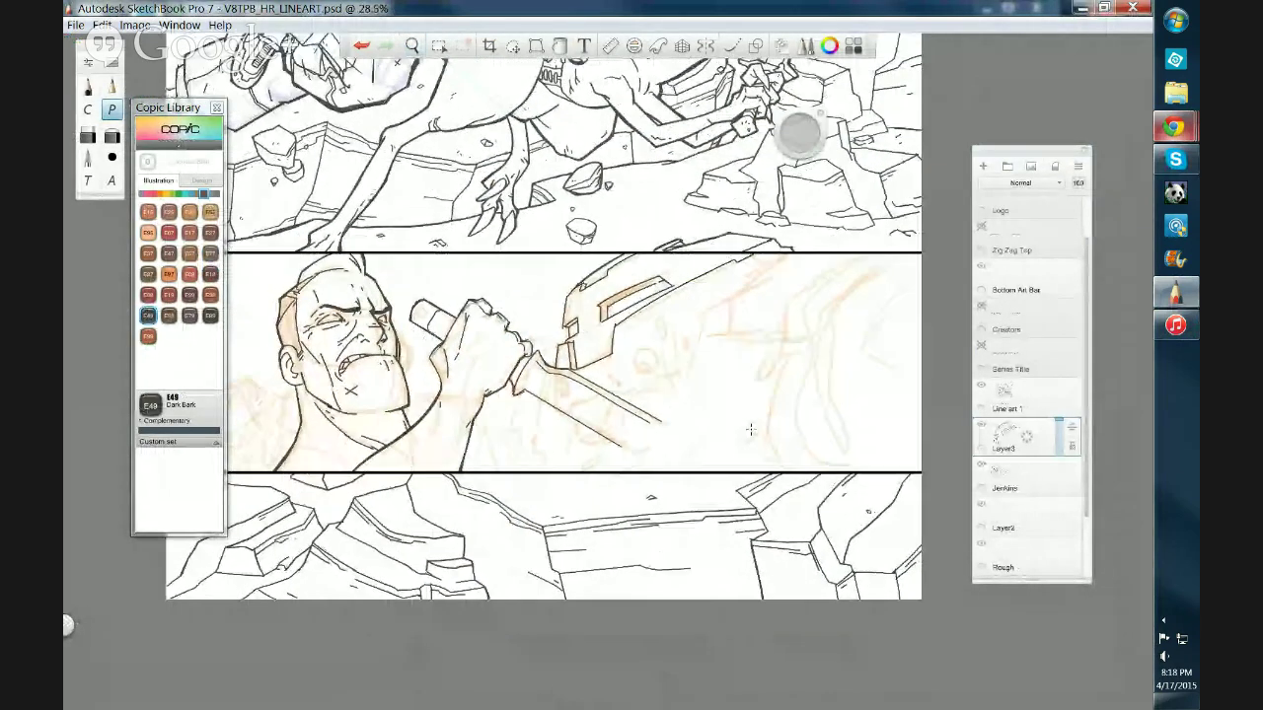
left_click_drag(634, 339, 721, 301)
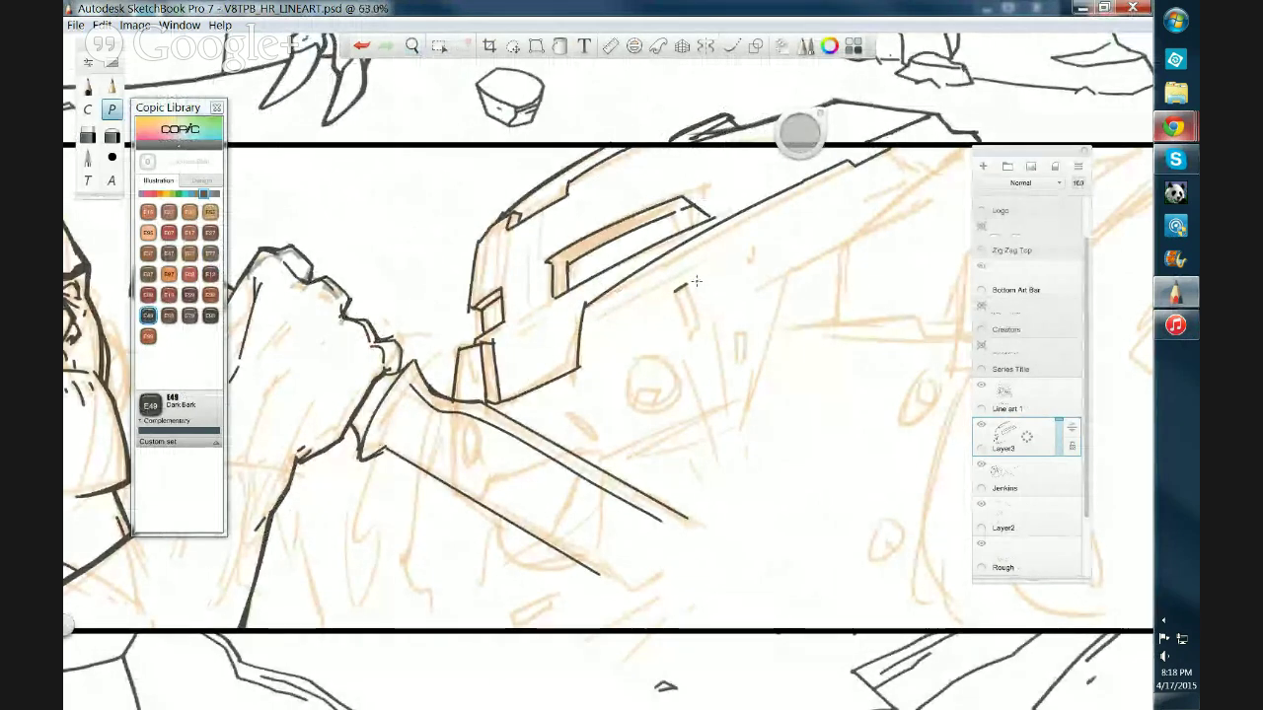
left_click_drag(675, 292, 696, 281)
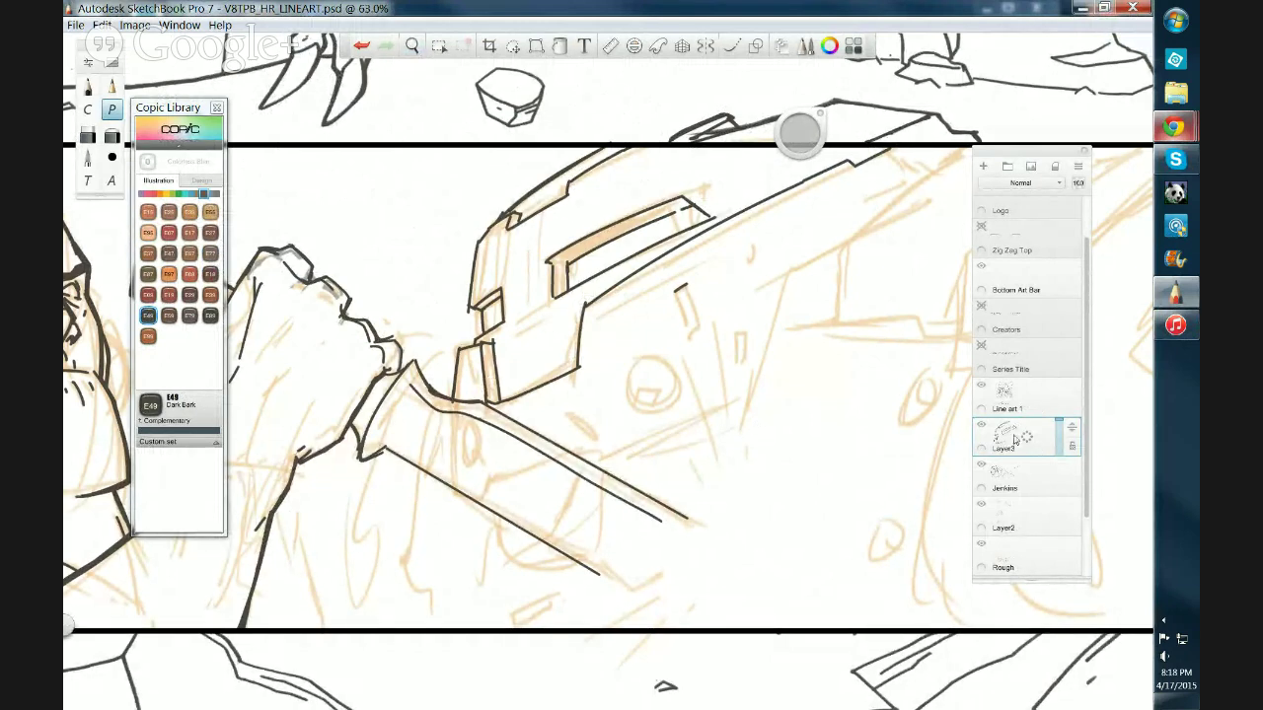
left_click(1026, 476)
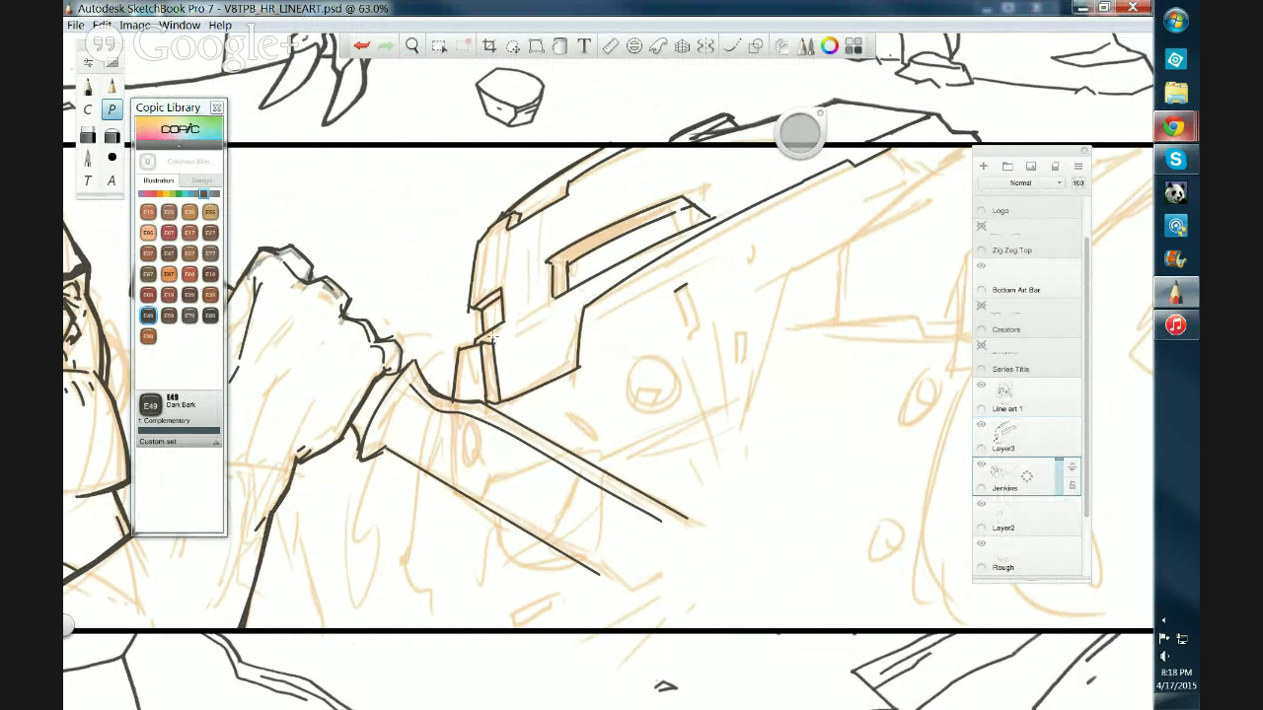
left_click(1045, 440)
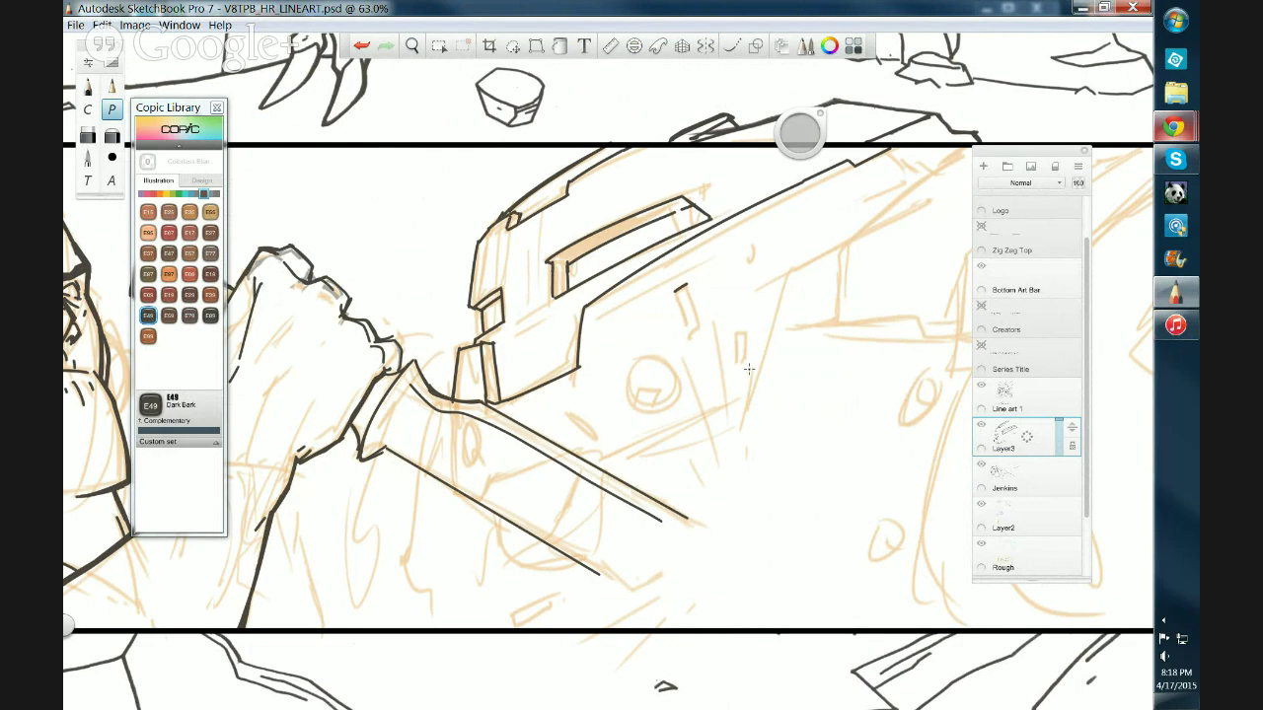
Ink the lower edge of the machine's side plate on Layer3, running from across the knife blade to its rear corner
key("space")
left_click_drag(763, 401, 761, 465)
left_click_drag(809, 483, 759, 353)
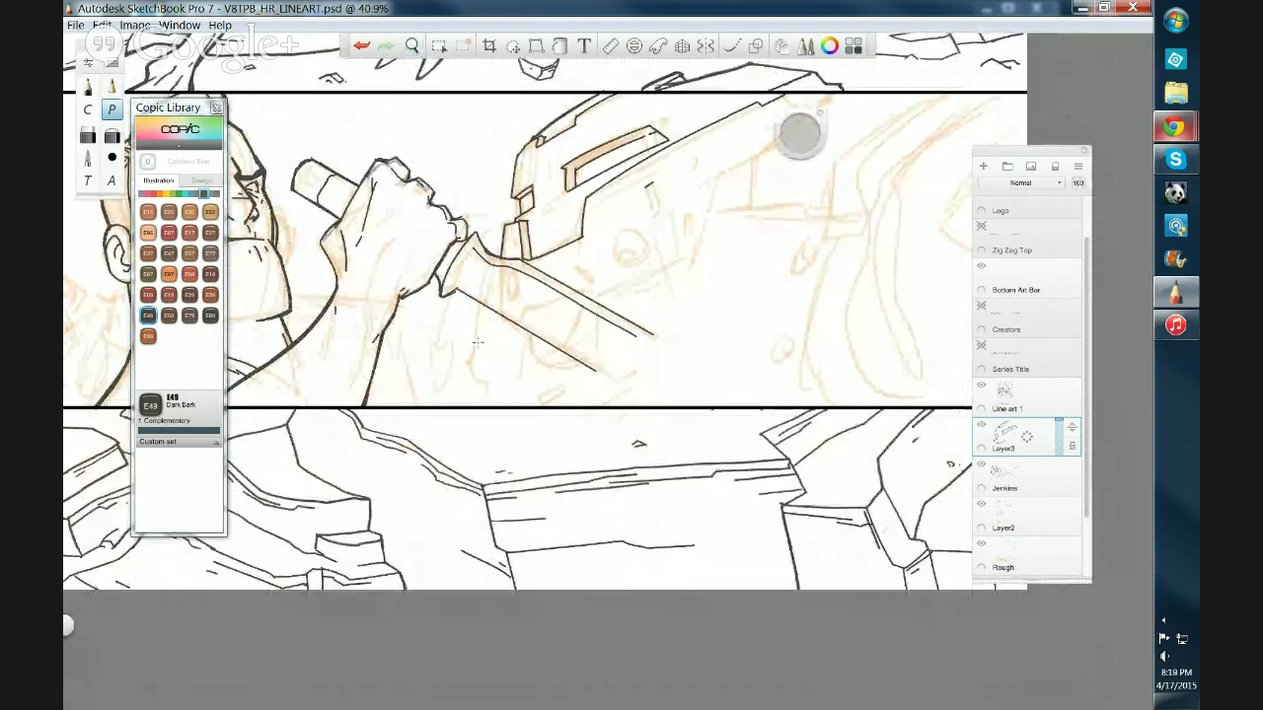
left_click_drag(530, 310, 682, 276)
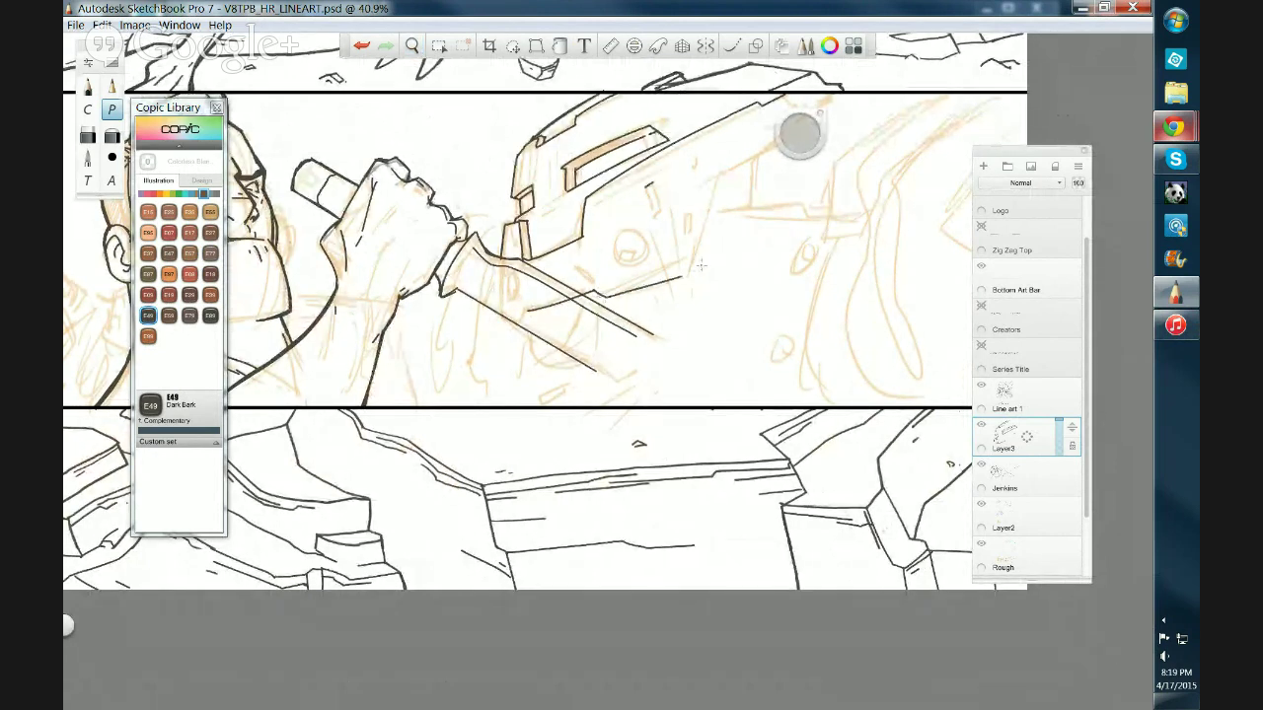
left_click(982, 427)
left_click(981, 428)
key("space")
left_click_drag(876, 357, 746, 422)
left_click_drag(549, 342, 558, 338)
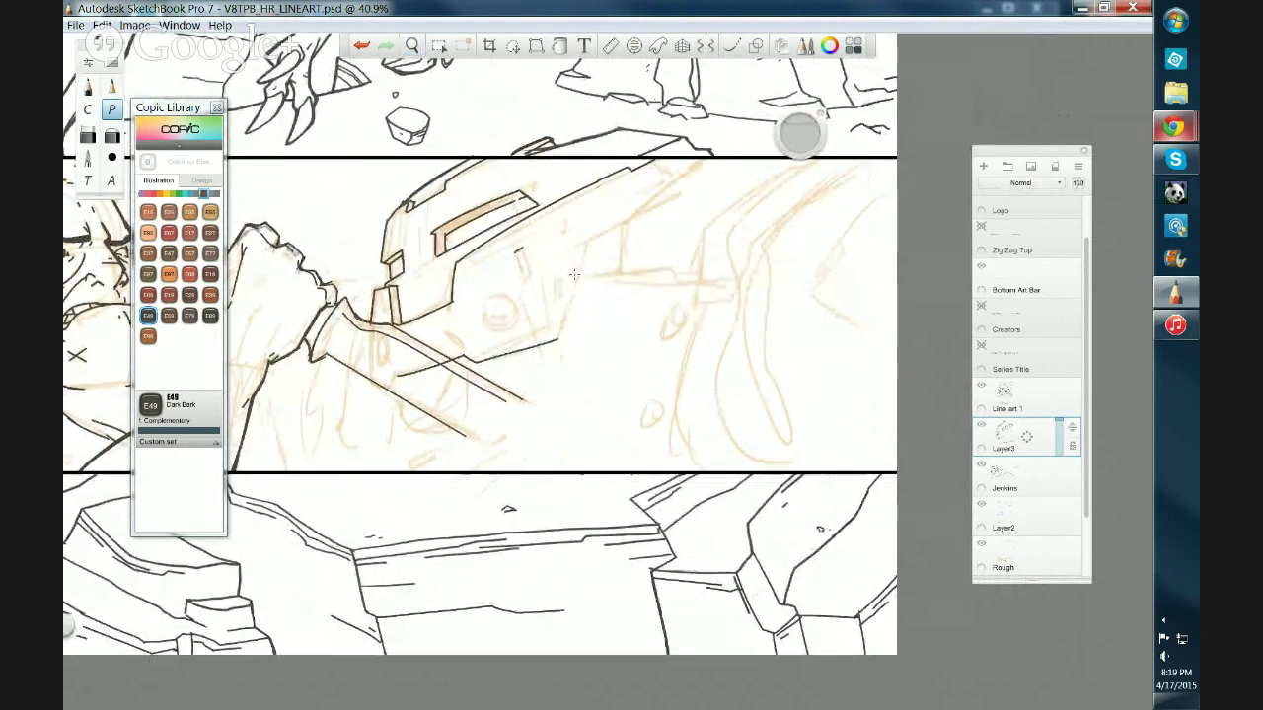
Ink the side plate's slanted rear edge and upper corner, with a small rectangular block set into the edge
left_click_drag(582, 262, 559, 339)
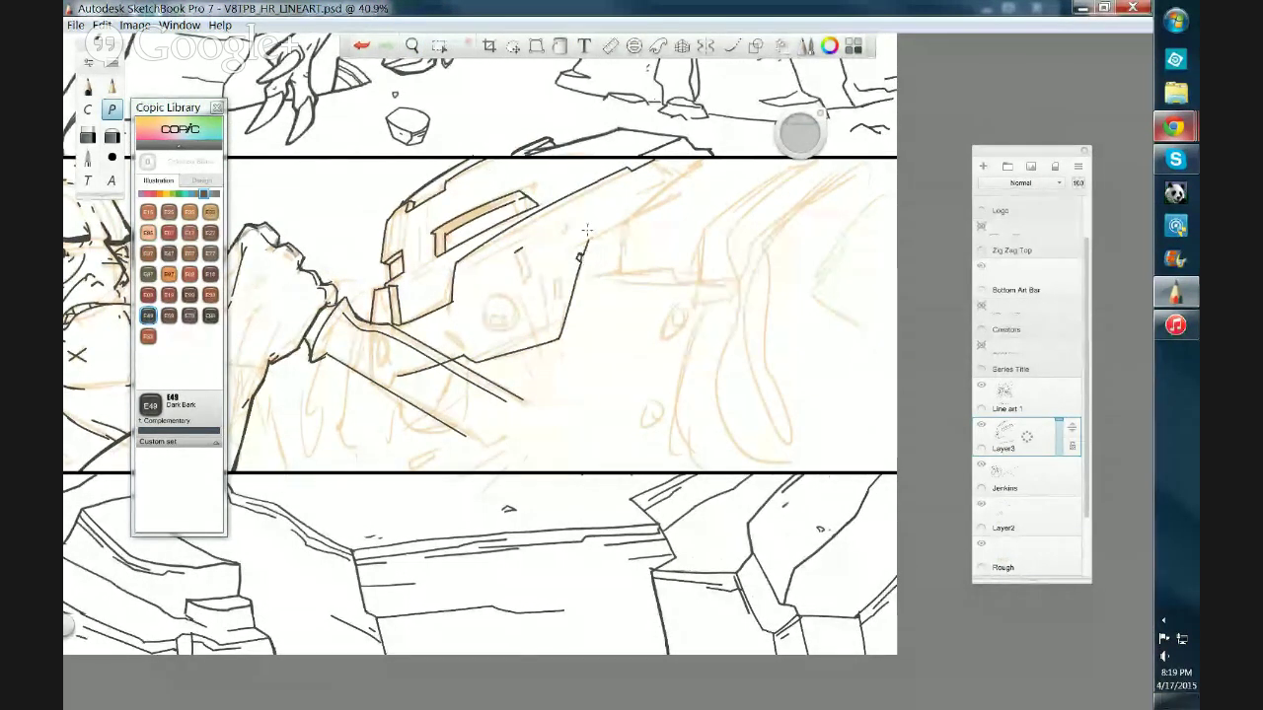
left_click_drag(587, 240, 621, 218)
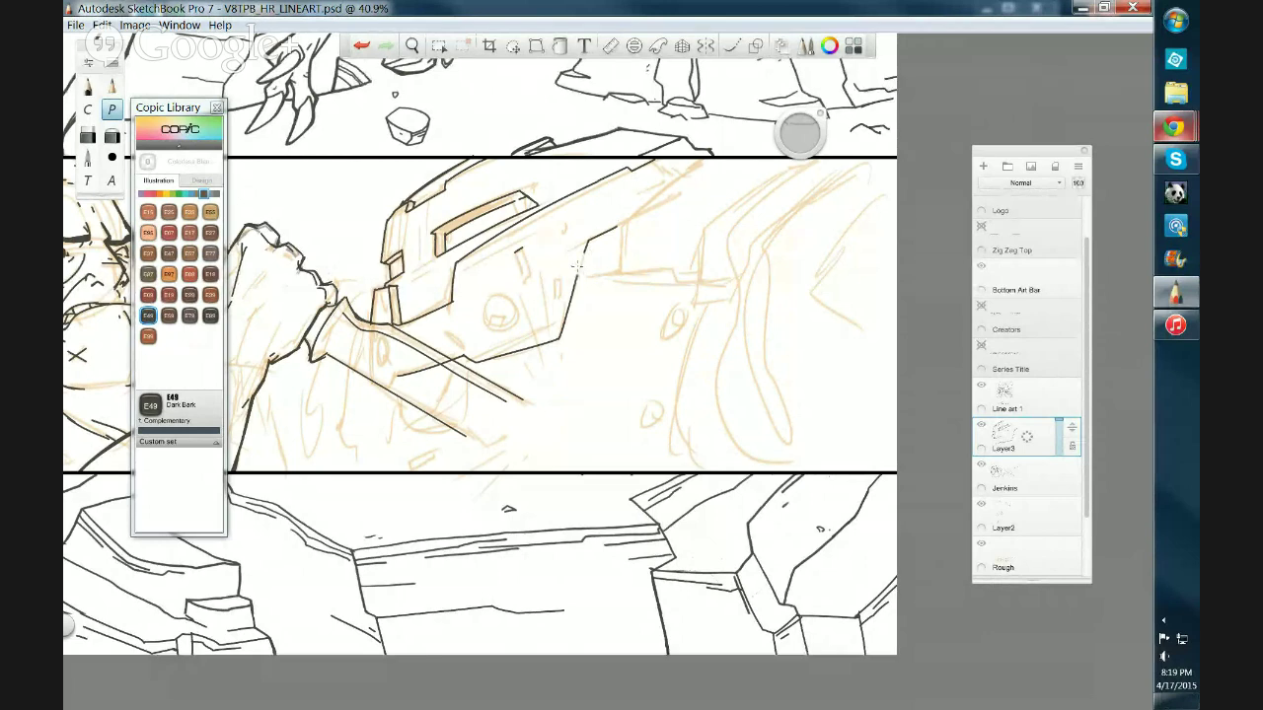
mouse_move(565, 272)
left_mouse_down()
mouse_move(566, 250)
mouse_move(578, 244)
mouse_move(576, 271)
mouse_move(580, 257)
left_mouse_up()
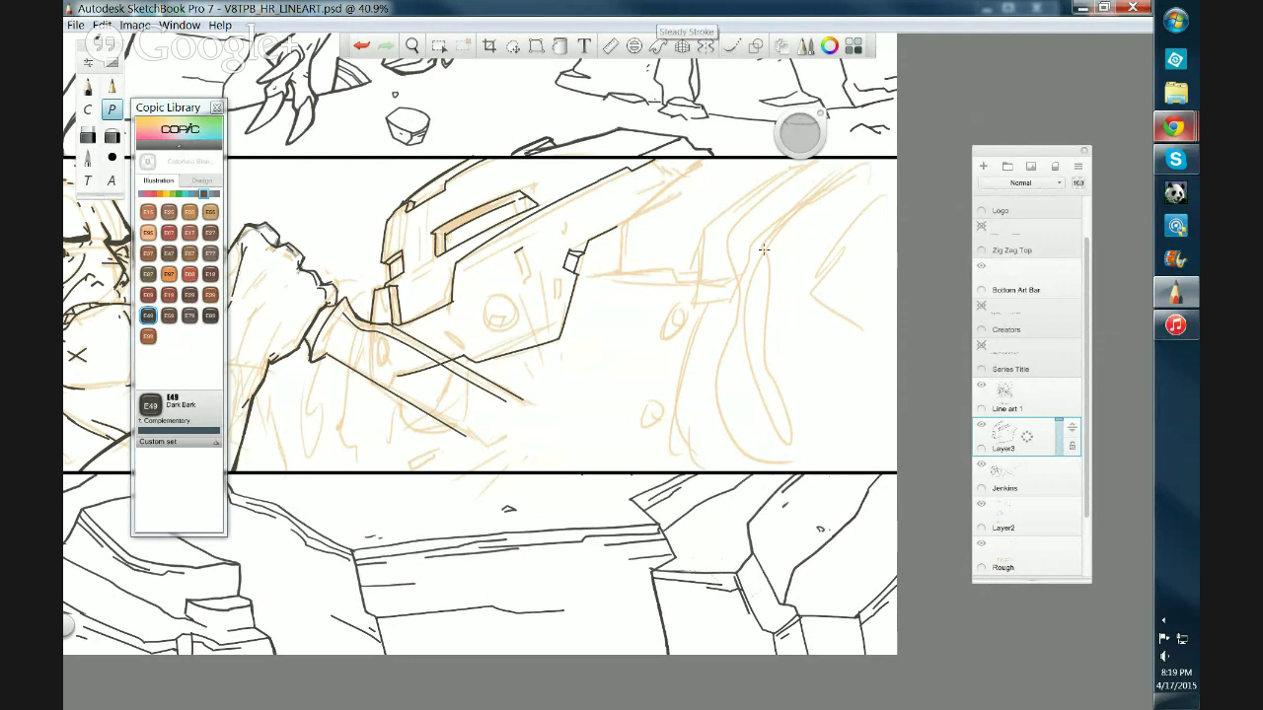
With Steady Stroke, ink the outer long S-curve at the machine's rear between the two panel borders, and thicken it
left_click_drag(758, 246, 837, 170)
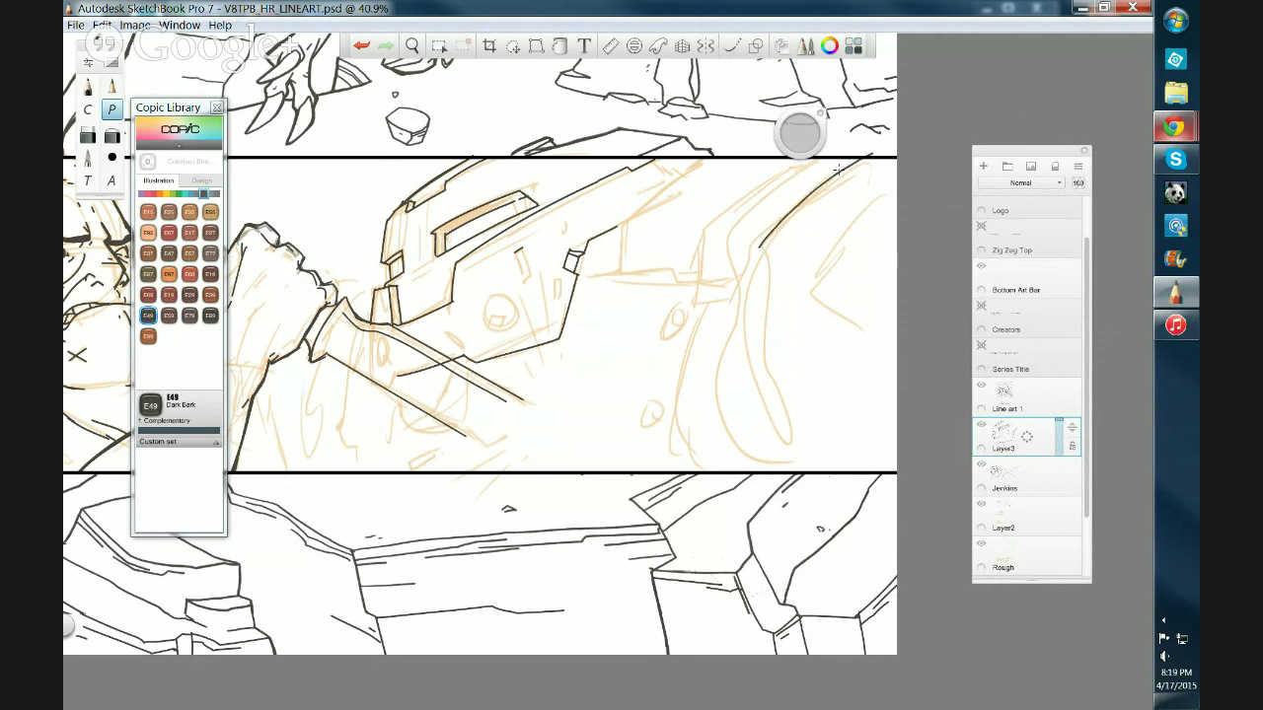
left_click_drag(776, 227, 856, 158)
left_click(734, 46)
mouse_move(760, 244)
left_mouse_down()
mouse_move(792, 203)
mouse_move(872, 151)
left_mouse_up()
mouse_move(762, 243)
left_mouse_down()
mouse_move(758, 399)
mouse_move(801, 475)
left_mouse_up()
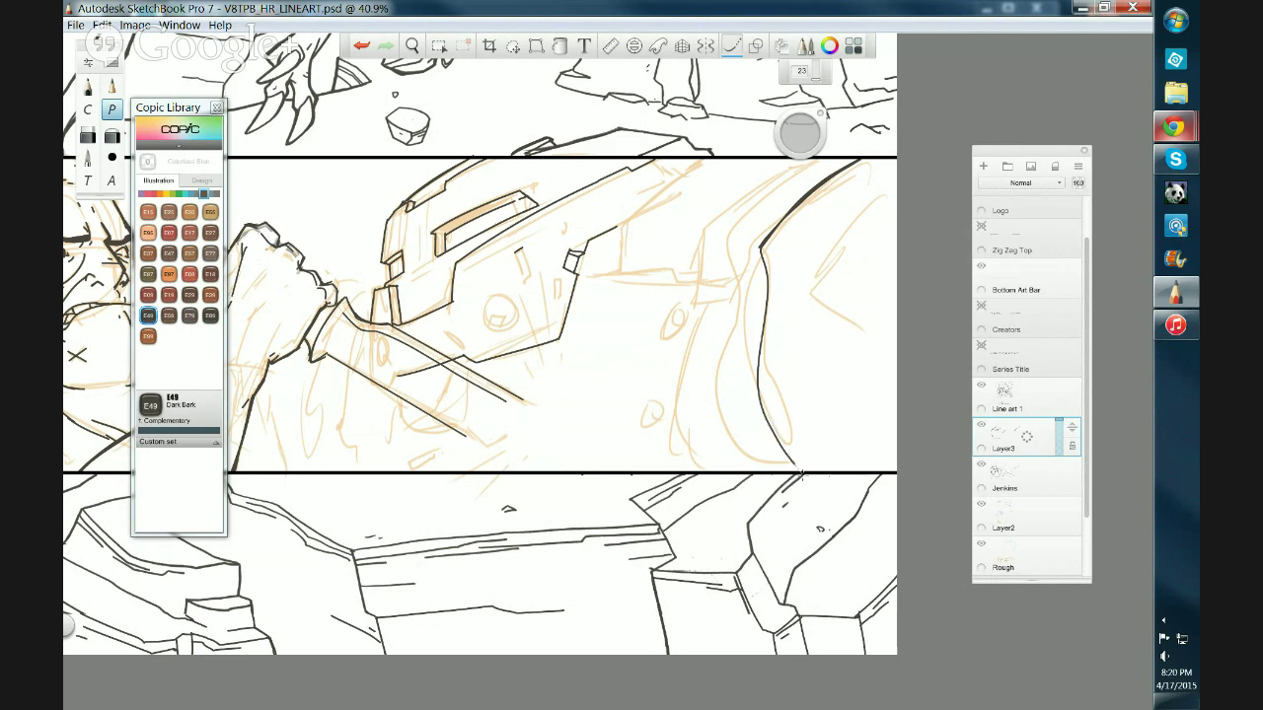
mouse_move(759, 244)
left_mouse_down()
mouse_move(758, 389)
mouse_move(801, 472)
left_mouse_up()
left_click_drag(759, 387, 759, 401)
left_click(731, 53)
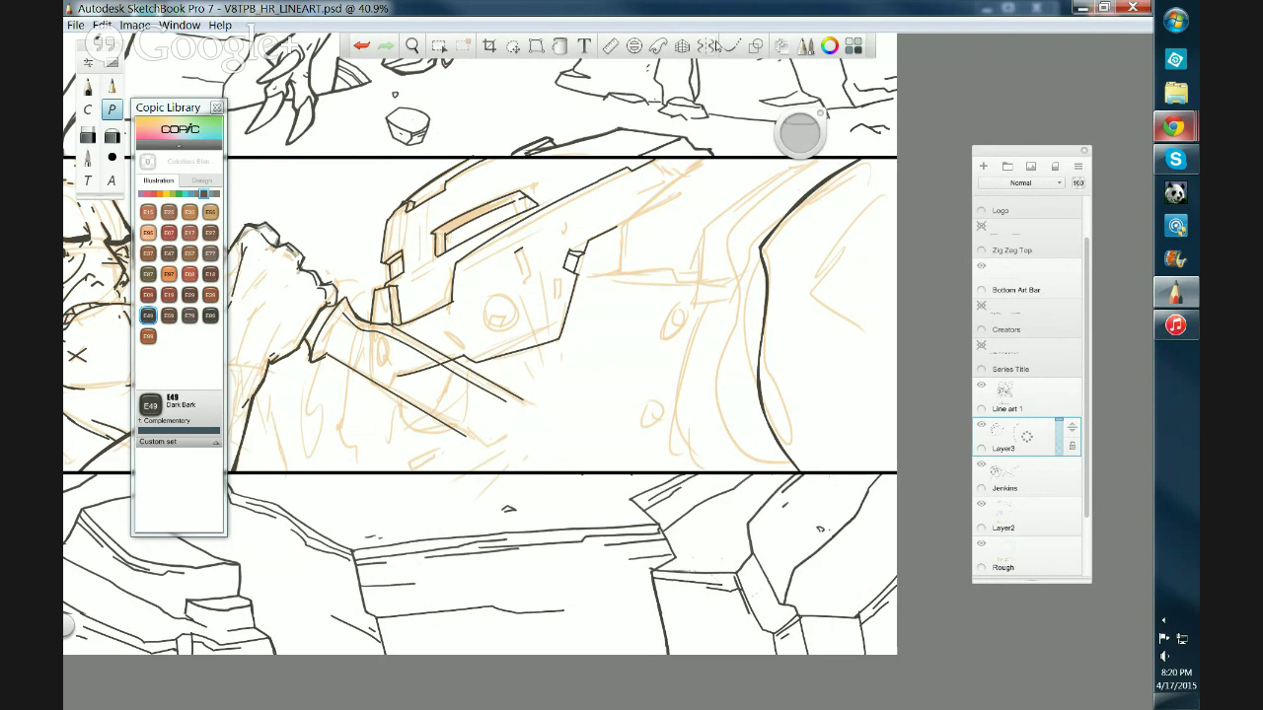
Ink the inner parallel S-curve with Steady Stroke between the panel borders, and add weight around the outer curve's bend
left_click(734, 49)
mouse_move(819, 158)
left_mouse_down()
mouse_move(727, 233)
mouse_move(737, 301)
mouse_move(713, 387)
mouse_move(737, 478)
left_mouse_up()
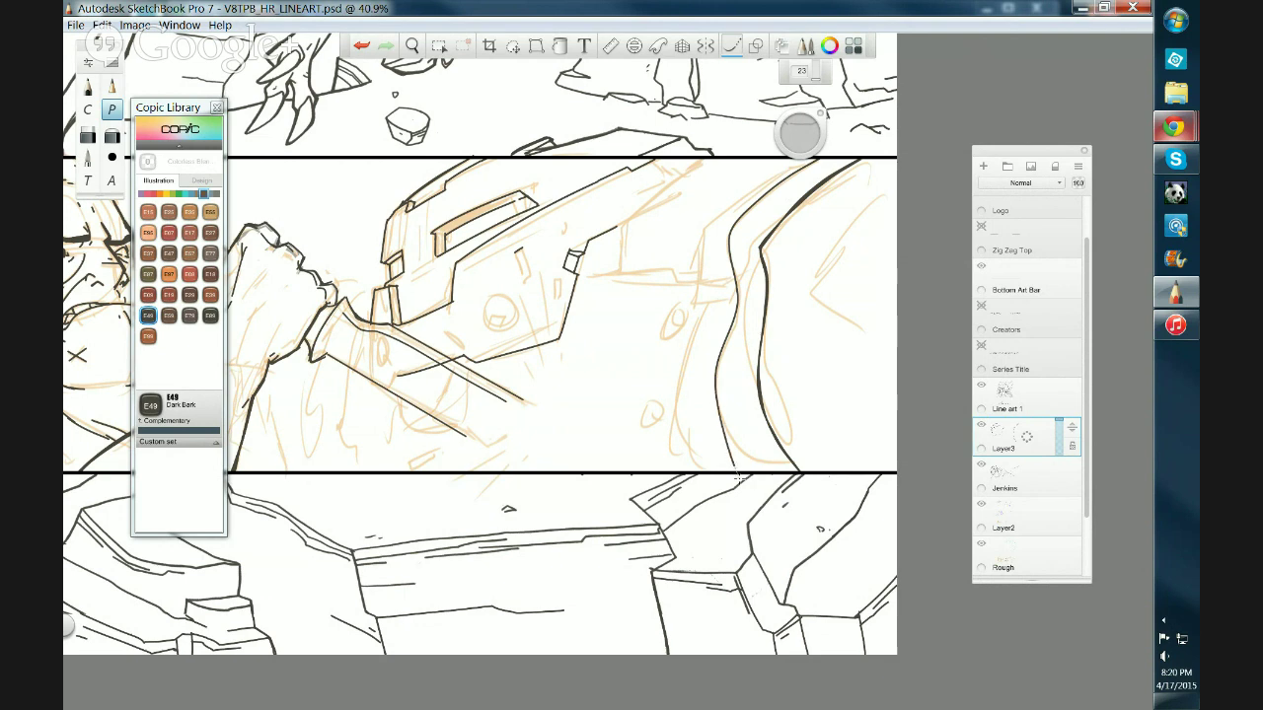
mouse_move(815, 158)
left_mouse_down()
mouse_move(742, 216)
mouse_move(725, 246)
mouse_move(737, 304)
mouse_move(715, 395)
mouse_move(740, 486)
left_mouse_up()
mouse_move(760, 239)
left_mouse_down()
mouse_move(821, 183)
mouse_move(810, 186)
left_mouse_up()
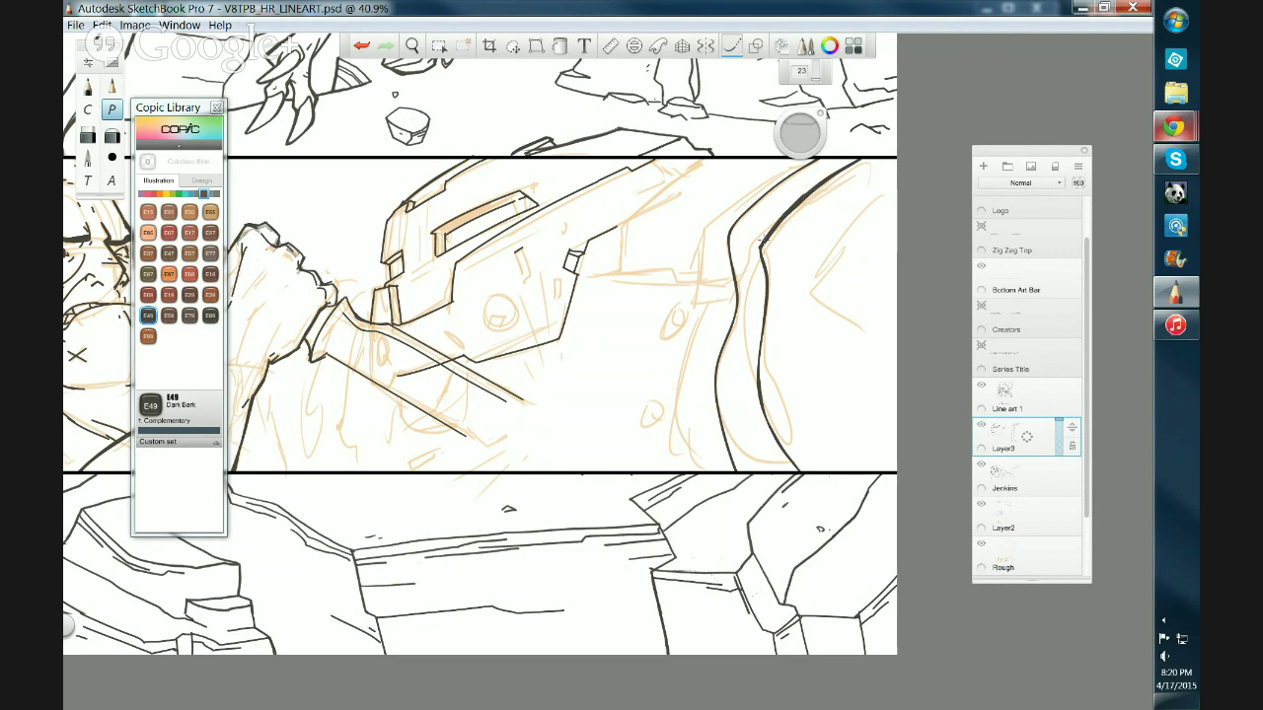
left_click_drag(759, 242, 770, 279)
Ink the angular block between the side plate and the S-curves freehand, without Steady Stroke, including its front, top, lower and rear edges
key("space")
left_click_drag(874, 515, 755, 580)
key("b")
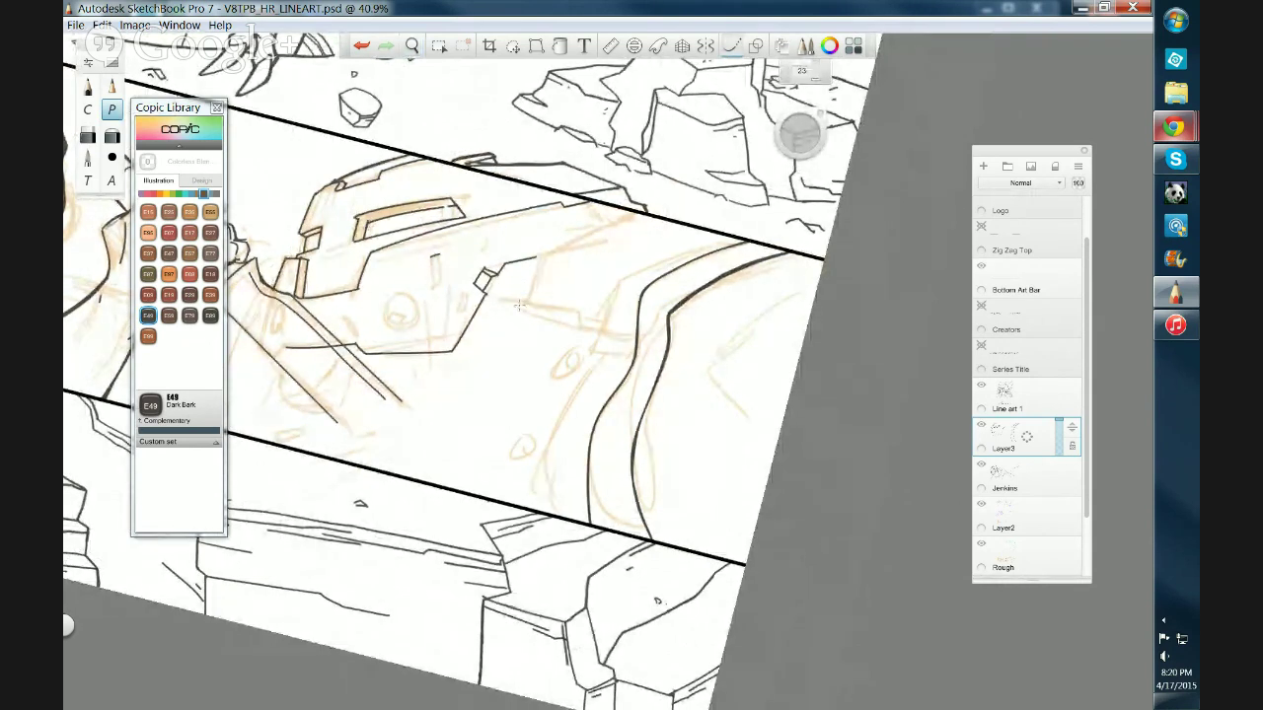
left_click_drag(519, 306, 540, 253)
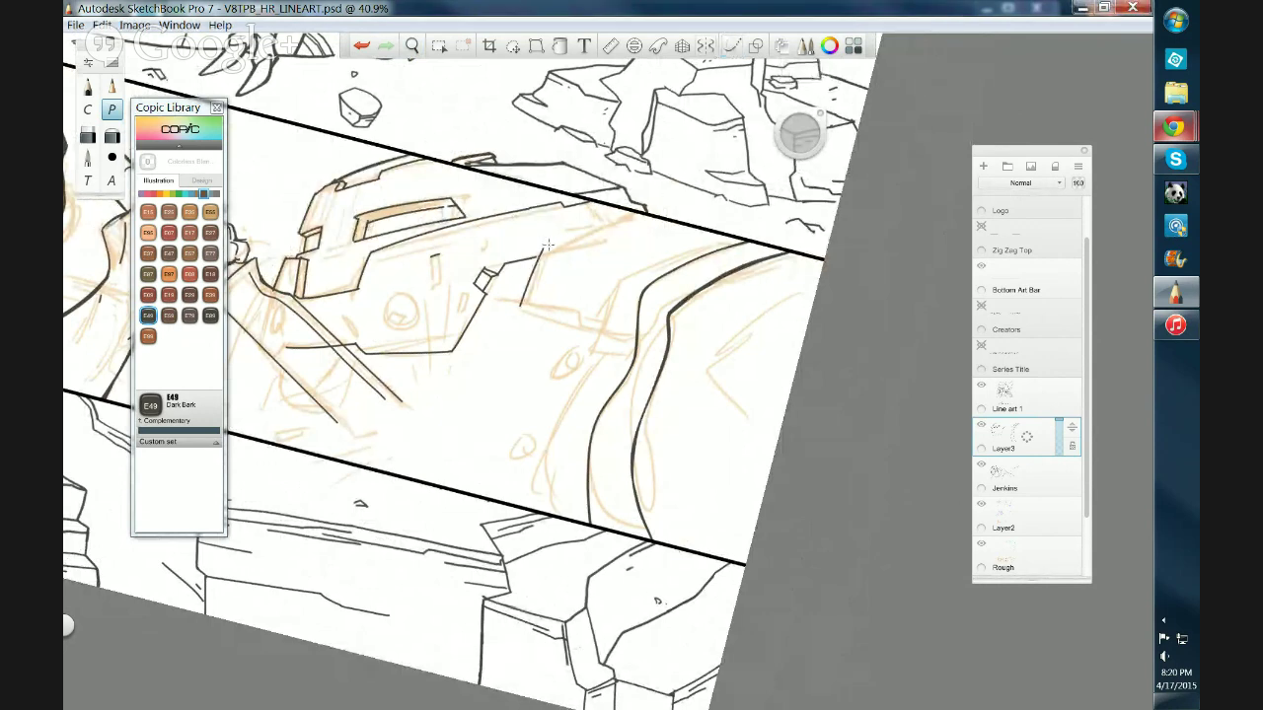
left_click_drag(543, 245, 632, 209)
left_click_drag(523, 302, 581, 339)
mouse_move(587, 320)
left_mouse_down()
mouse_move(595, 338)
mouse_move(629, 273)
mouse_move(723, 241)
left_mouse_up()
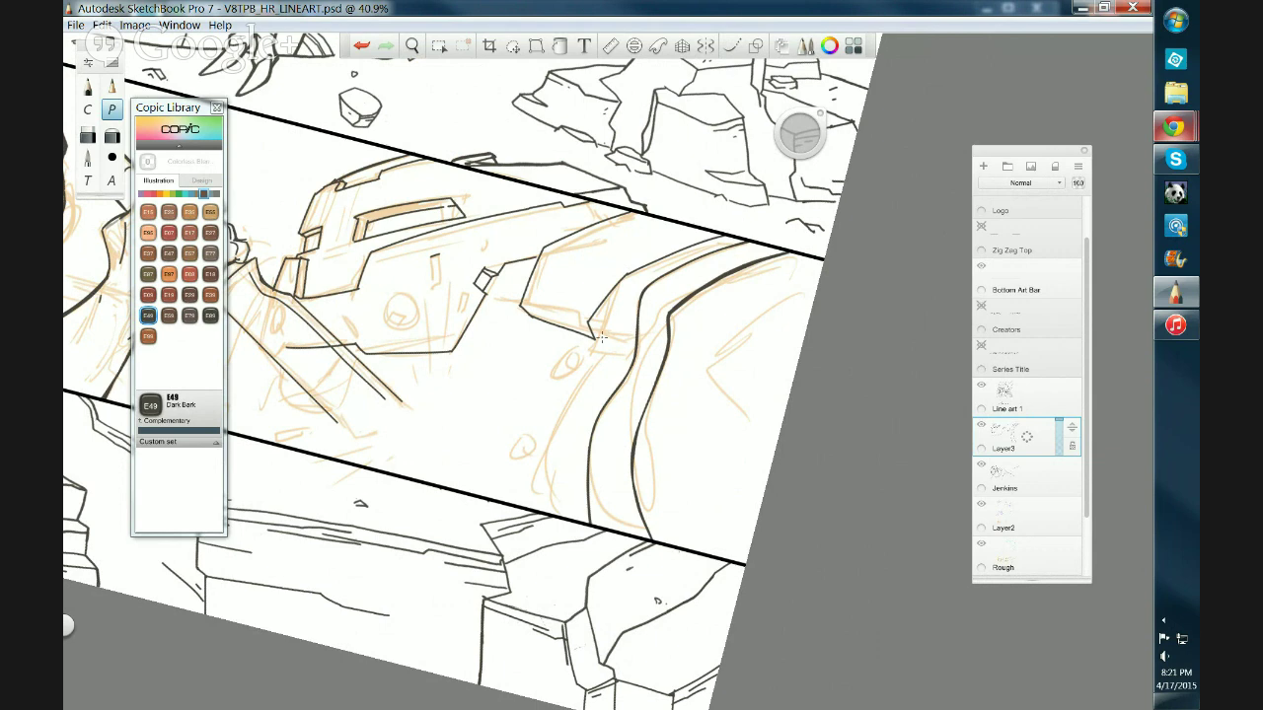
Ink the narrow connecting lines between the block and the inner S-curve, and the long arc down to the lower panel border
left_click_drag(595, 338, 633, 317)
mouse_move(630, 328)
left_mouse_down()
mouse_move(590, 341)
mouse_move(598, 355)
left_mouse_up()
left_click_drag(550, 323, 443, 476)
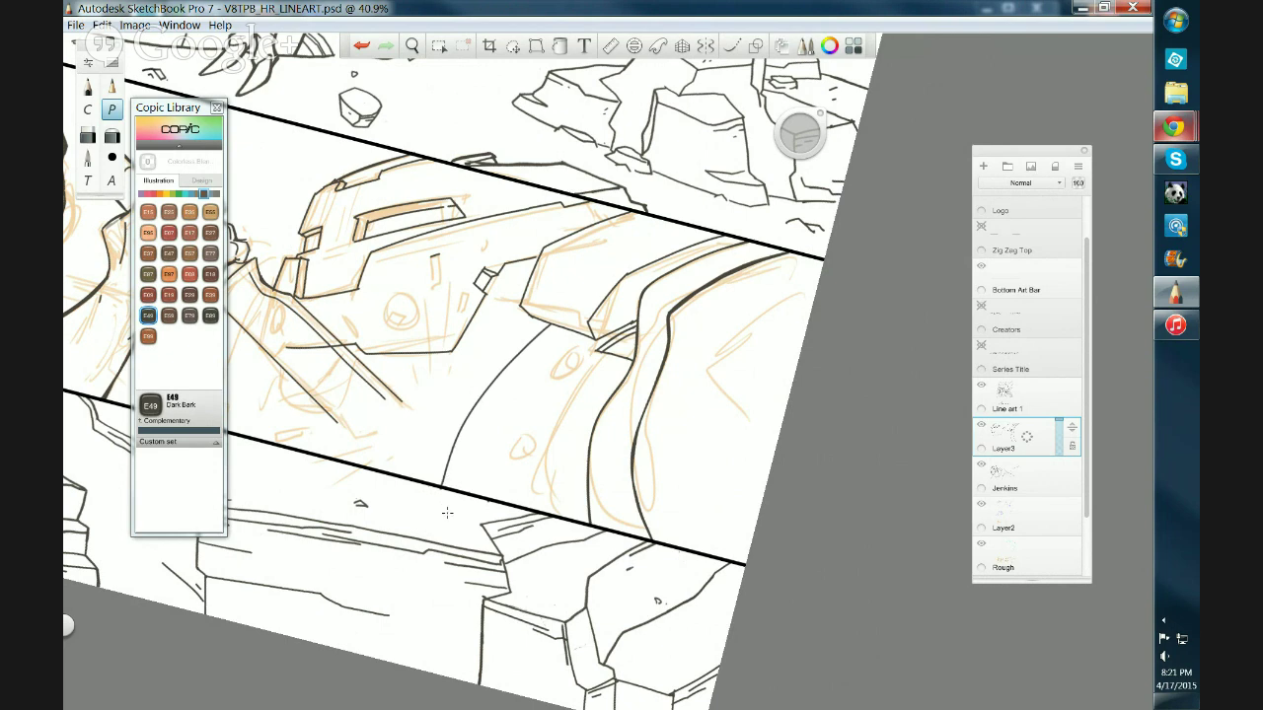
With Steady Stroke, ink the two oval holes between the long arc and the inner S-curve, each with an inner thickness line
left_click(732, 46)
key("space")
left_click_drag(597, 377, 775, 282)
mouse_move(539, 296)
left_mouse_down()
mouse_move(510, 266)
mouse_move(414, 359)
mouse_move(416, 400)
mouse_move(453, 394)
mouse_move(499, 354)
mouse_move(539, 291)
mouse_move(479, 361)
left_mouse_up()
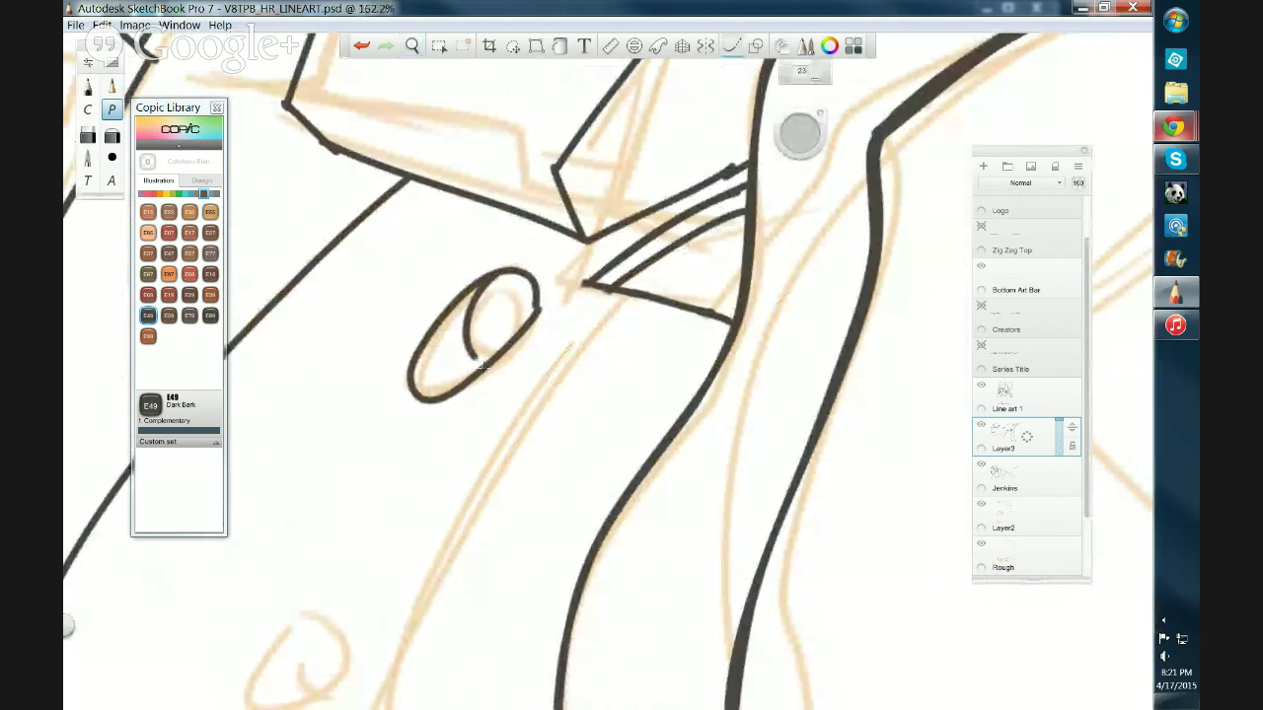
key("space")
mouse_move(530, 421)
left_mouse_down()
mouse_move(552, 558)
mouse_move(724, 248)
left_mouse_up()
mouse_move(510, 314)
left_mouse_down()
mouse_move(435, 404)
mouse_move(459, 430)
mouse_move(523, 386)
mouse_move(551, 321)
mouse_move(476, 336)
mouse_move(474, 370)
mouse_move(513, 387)
left_mouse_up()
key("space")
left_click_drag(721, 247, 655, 496)
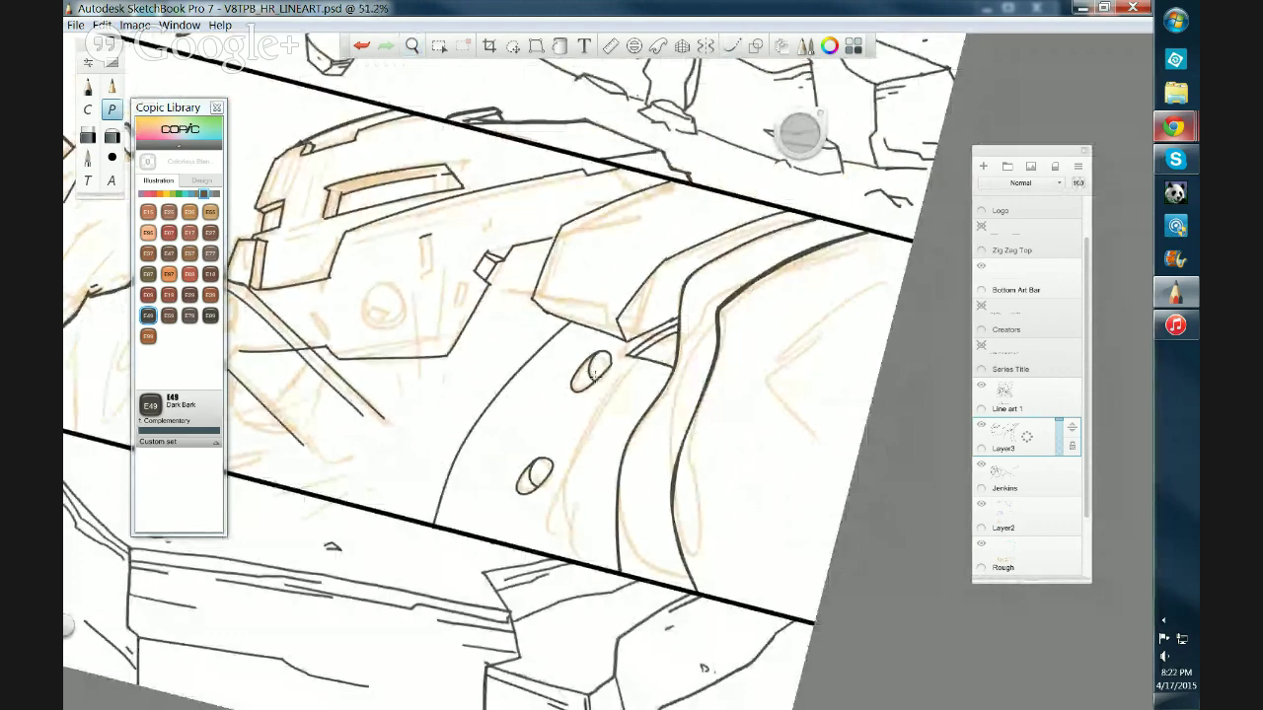
Ink the round detail on the machine's side plate as a circle with a small square notch at its lower edge
key("space")
left_click_drag(724, 367, 675, 557)
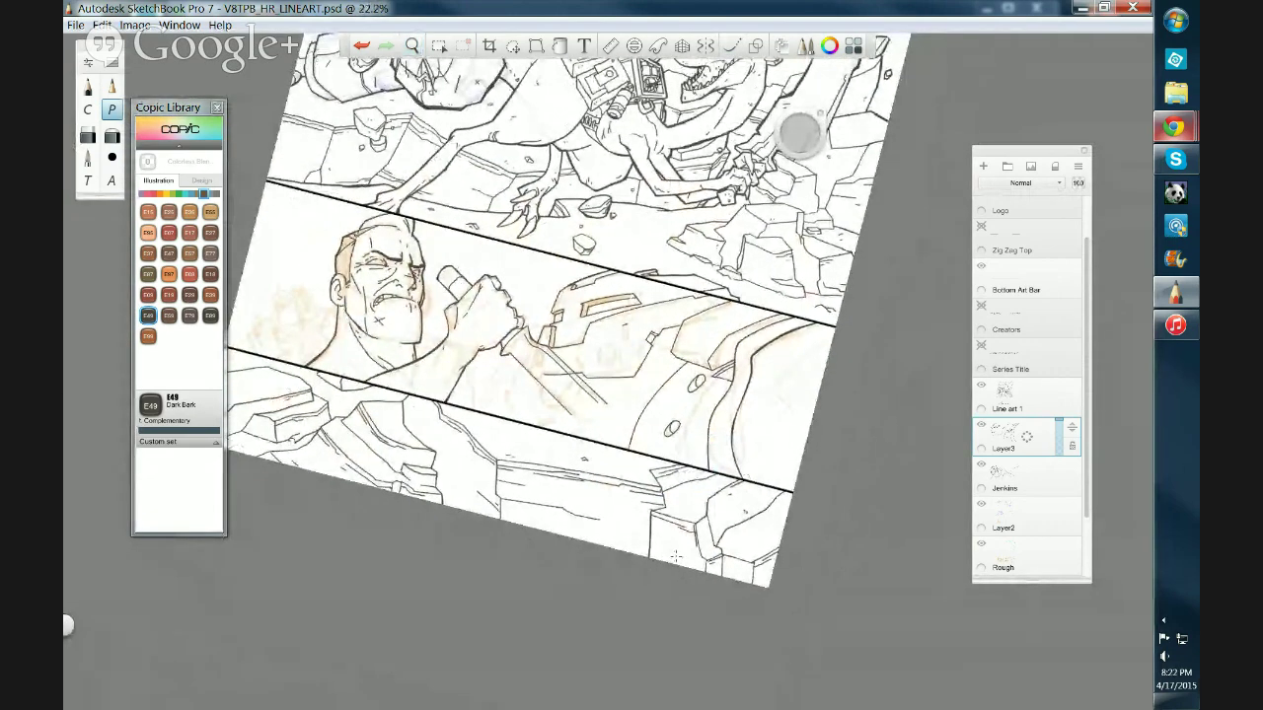
key("space")
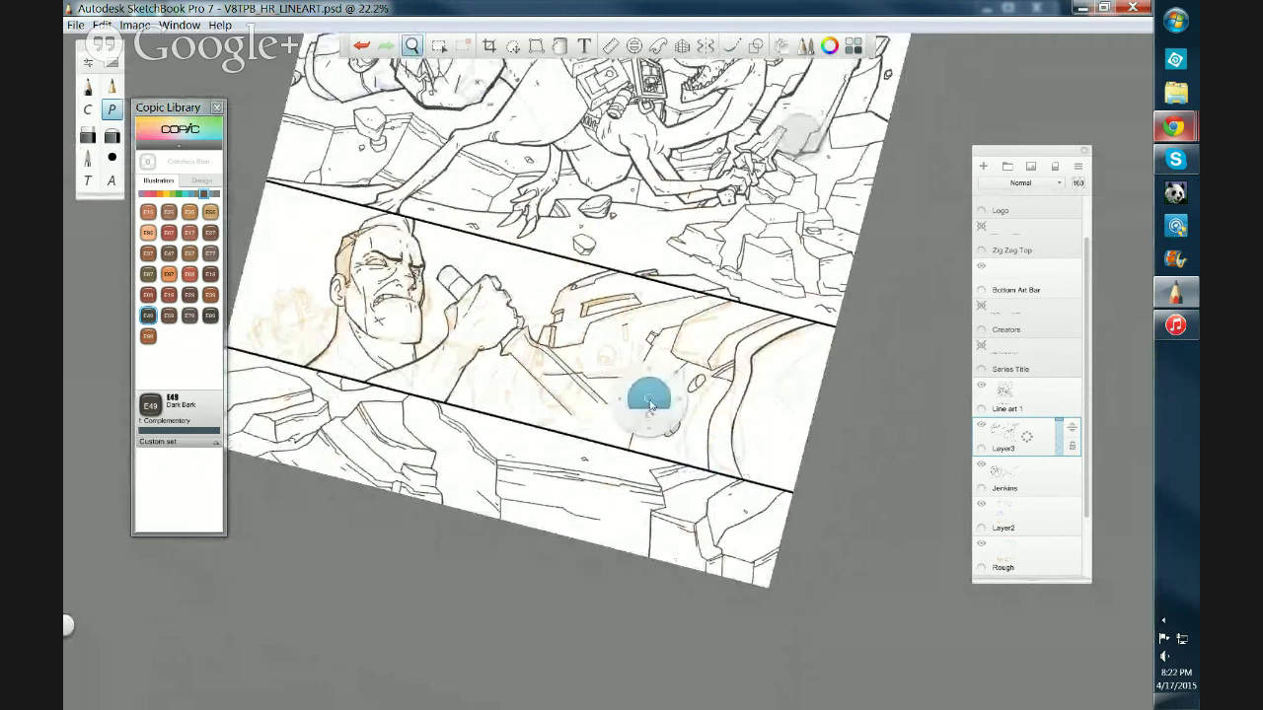
left_click_drag(650, 399, 786, 279)
key("space")
mouse_move(445, 286)
left_mouse_down()
mouse_move(440, 239)
mouse_move(518, 222)
mouse_move(537, 258)
mouse_move(523, 296)
mouse_move(485, 311)
mouse_move(442, 286)
left_mouse_up()
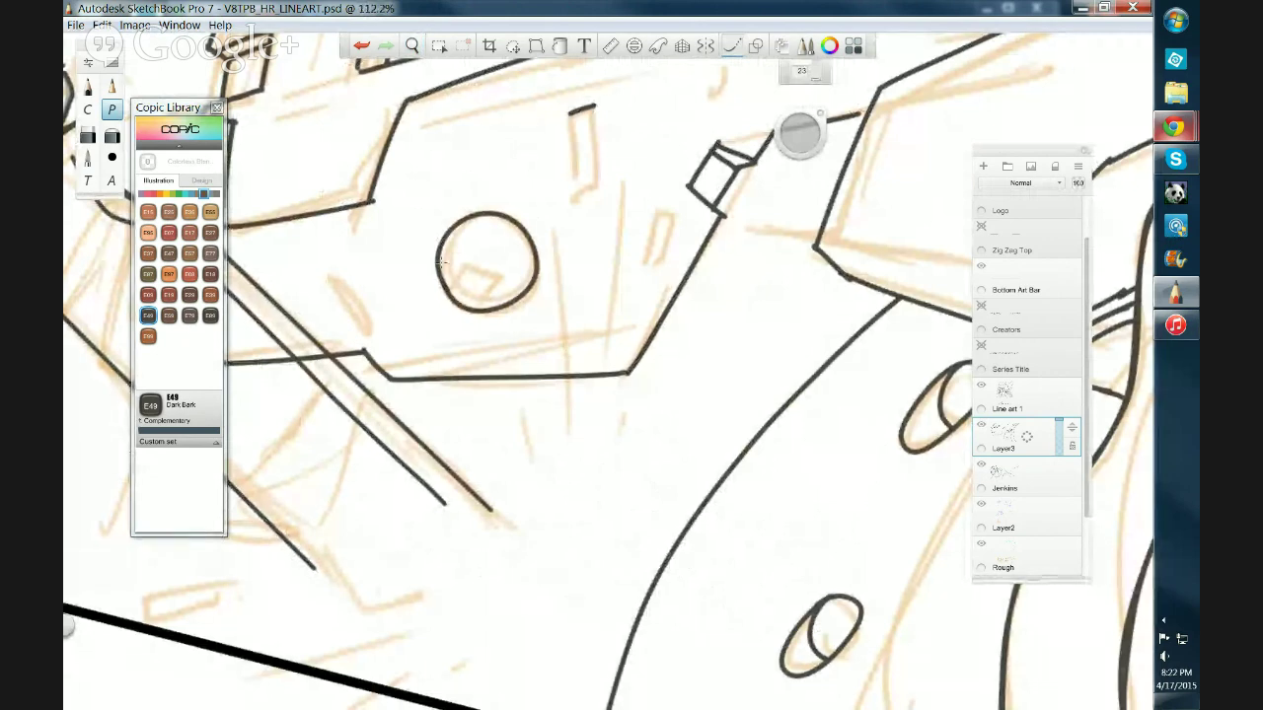
mouse_move(448, 298)
left_mouse_down()
mouse_move(472, 265)
mouse_move(493, 278)
mouse_move(478, 308)
left_mouse_up()
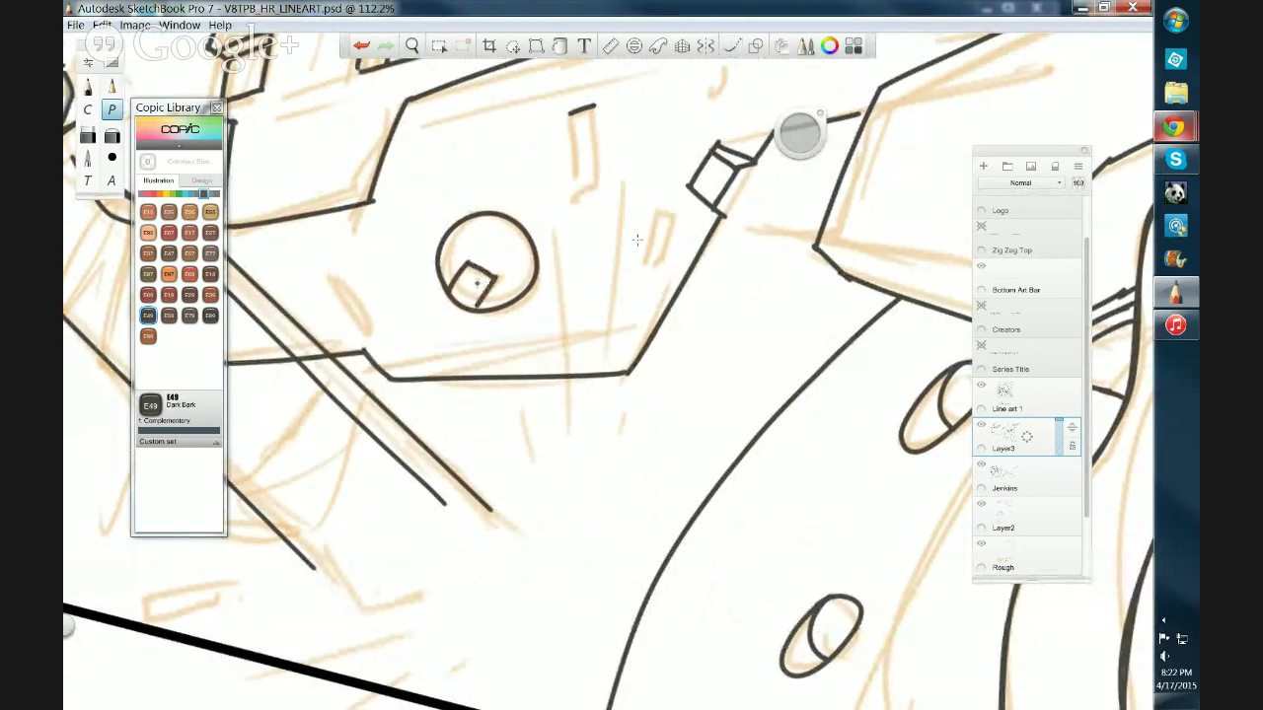
Ink a narrow vertical vent with hatch lines on the machine's side plate, between the round detail and the rear edge
key("space")
left_click_drag(651, 252, 611, 386)
left_click_drag(647, 212, 657, 241)
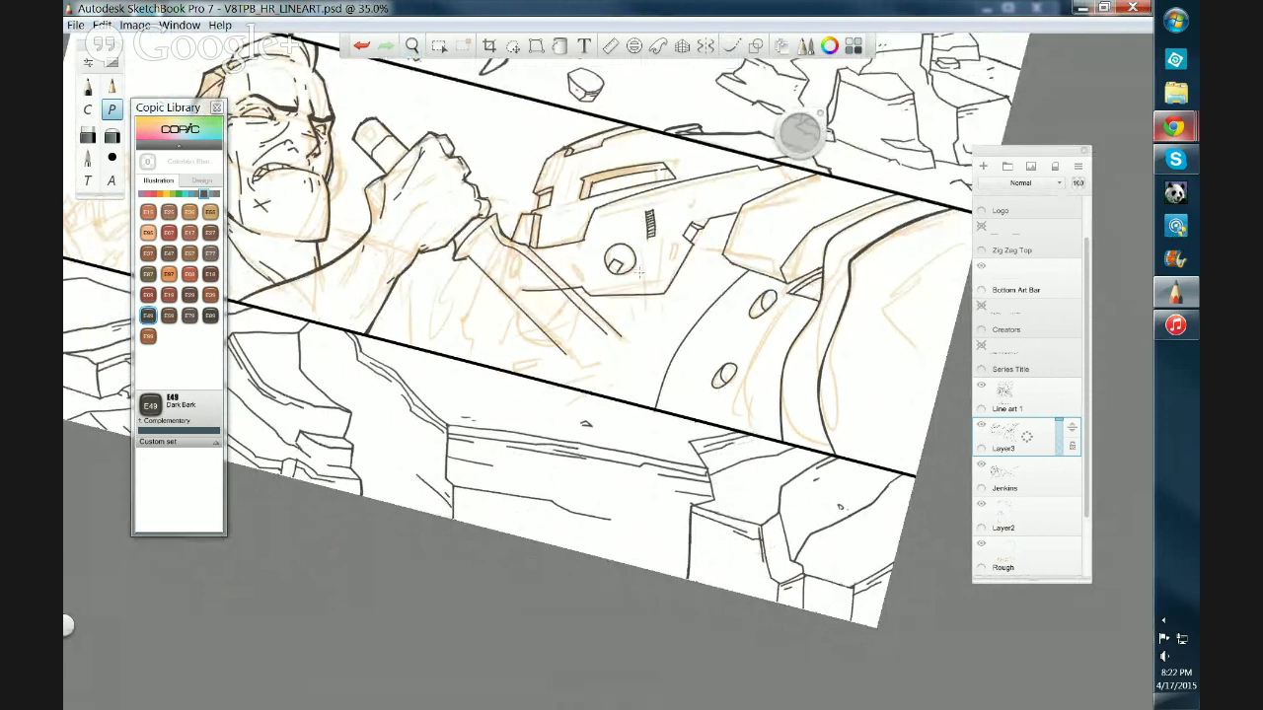
Undo the hatched vent strokes on the machine's side plate
key("ctrl+z")
key("ctrl+z")
key("ctrl+z")
key("ctrl+z")
key("ctrl+z")
key("ctrl+z")
key("ctrl+z")
key("ctrl+z")
key("ctrl+z")
key("ctrl+z")
Ink a long narrow vent between the side plate and the angular block, filling it with short parallel hatch lines
key("space")
left_click_drag(733, 237, 758, 324)
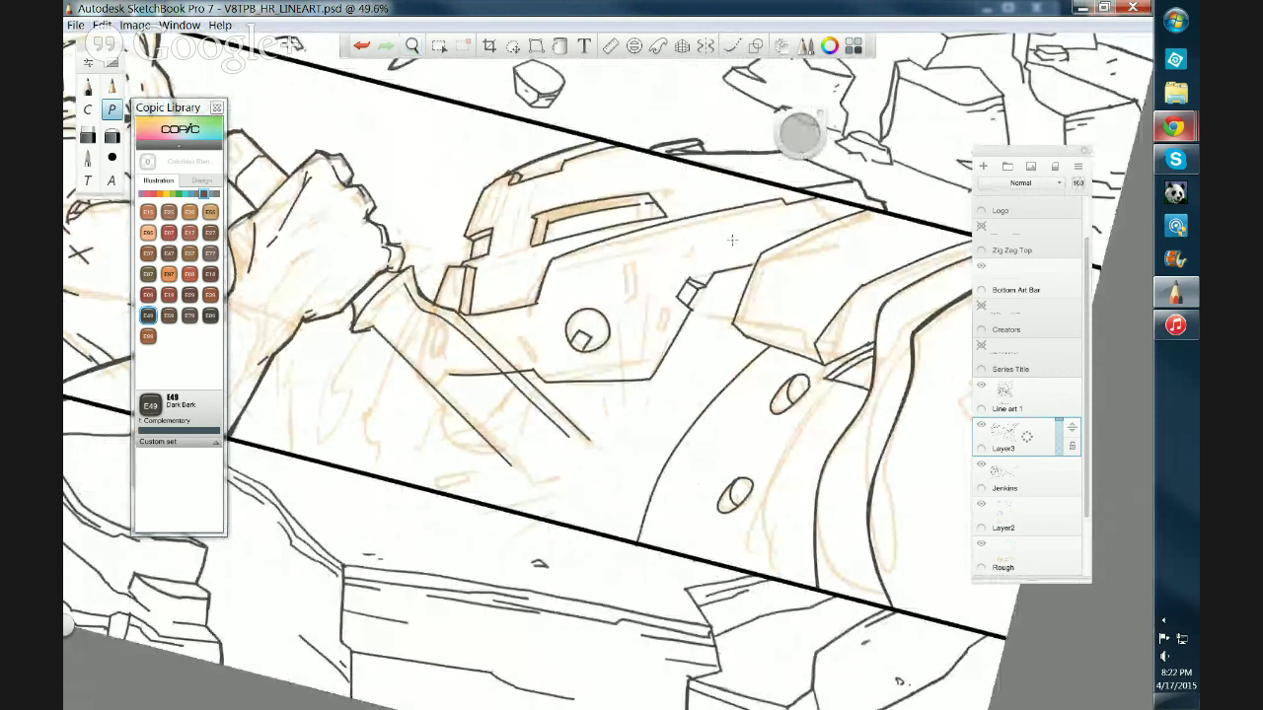
left_click_drag(732, 239, 832, 214)
left_click_drag(738, 245, 815, 224)
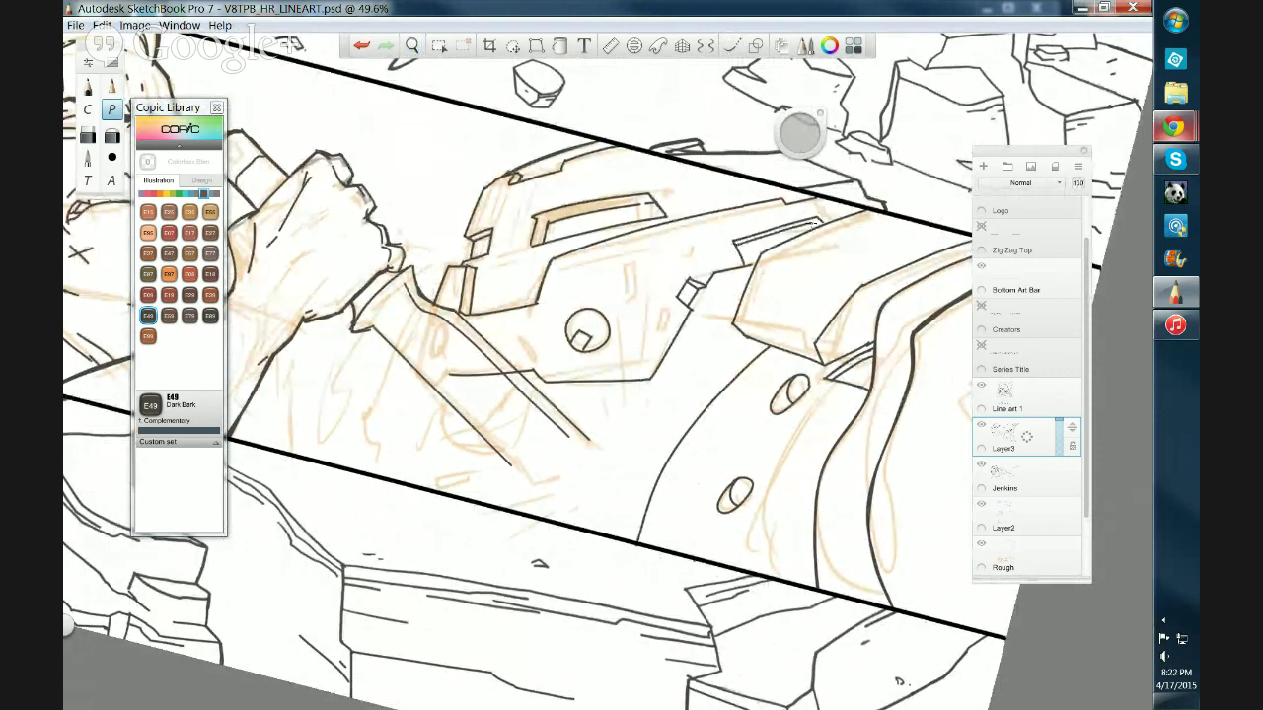
left_click_drag(735, 240, 741, 264)
left_click(361, 47)
left_click_drag(699, 278, 734, 269)
mouse_move(736, 239)
left_mouse_down()
mouse_move(746, 261)
mouse_move(795, 241)
left_mouse_up()
left_click_drag(799, 225, 802, 238)
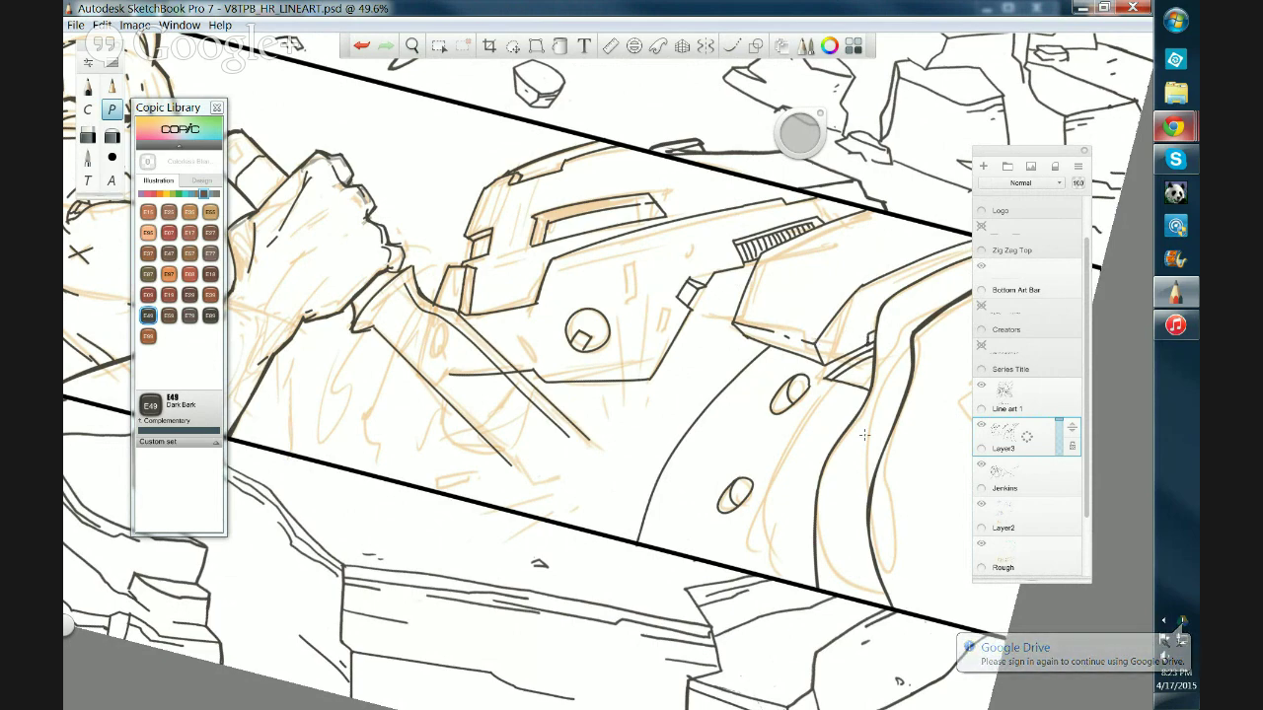
Ink the recessed panel on top of the angular block with its front, side and upper edges
key("space")
mouse_move(869, 438)
left_mouse_down()
mouse_move(856, 471)
mouse_move(747, 493)
mouse_move(831, 450)
mouse_move(782, 536)
left_mouse_up()
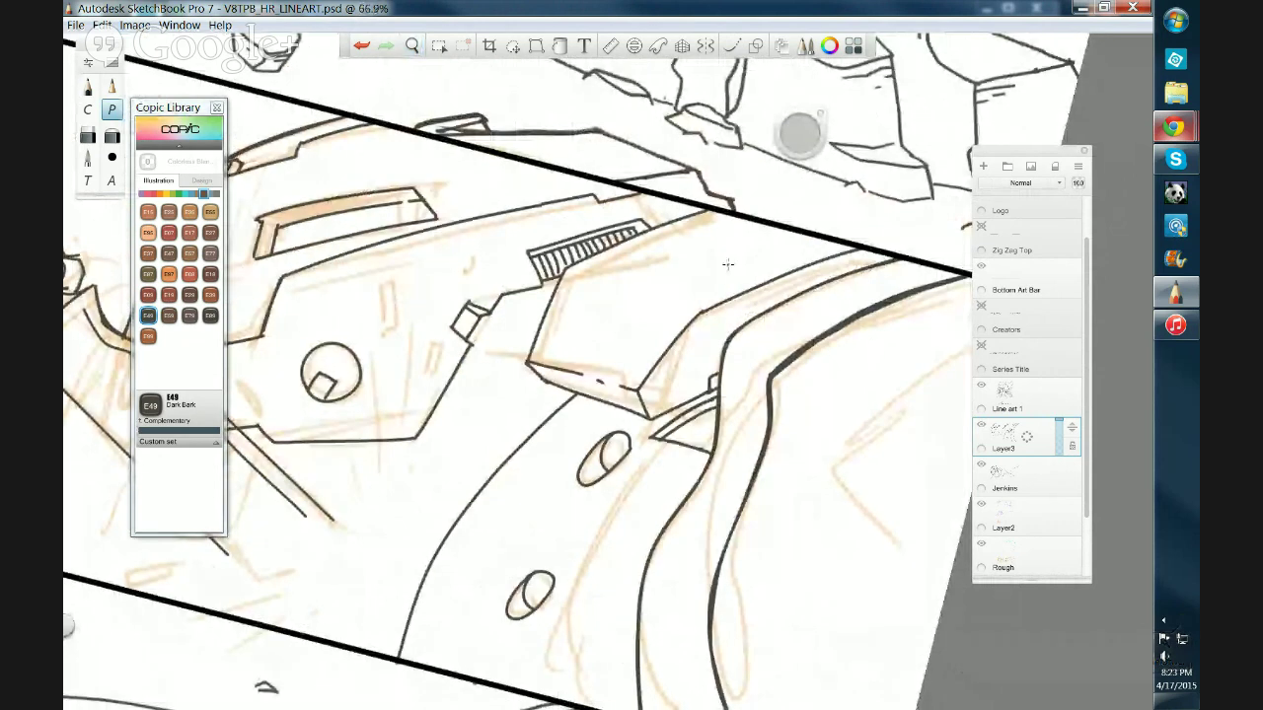
left_click_drag(707, 275, 800, 240)
left_click_drag(625, 252, 706, 279)
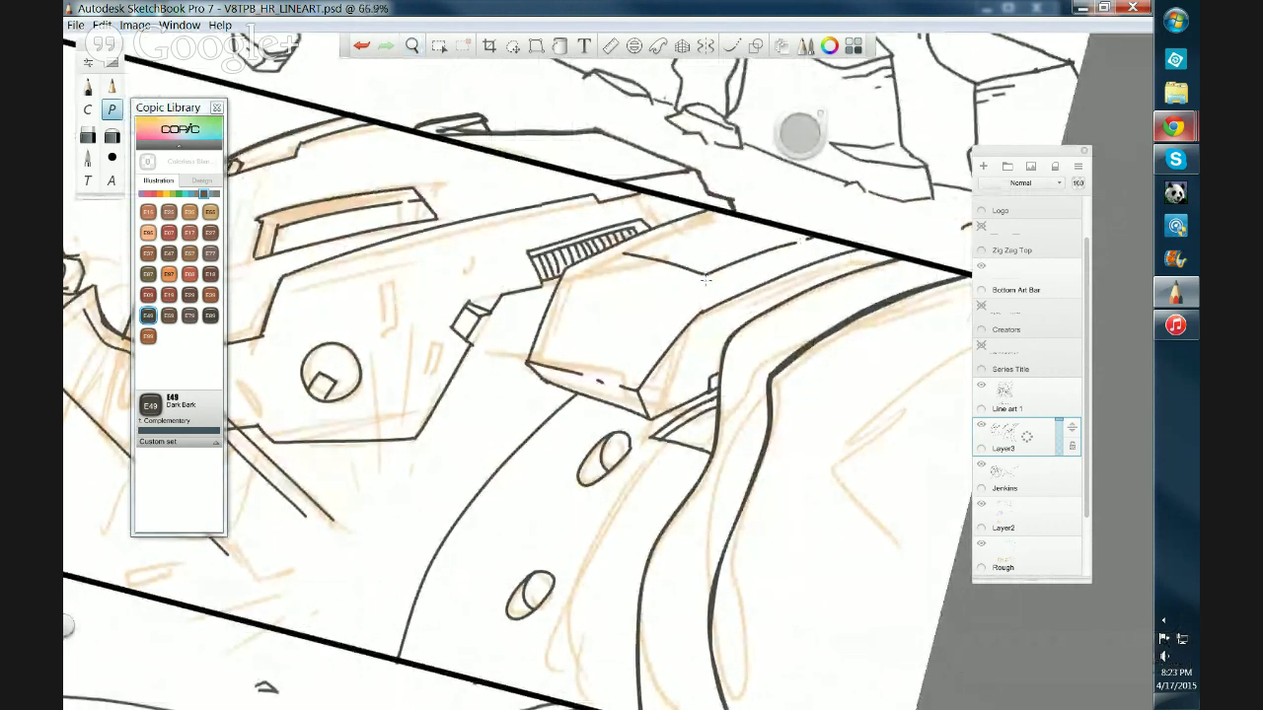
left_click_drag(624, 252, 723, 206)
Ink the angular wedge-shaped panel line on the machine's rear section, behind the S-curves
key("space")
mouse_move(798, 488)
left_mouse_down()
mouse_move(768, 647)
mouse_move(727, 483)
mouse_move(684, 498)
left_mouse_up()
mouse_move(661, 432)
left_mouse_down()
mouse_move(718, 404)
mouse_move(683, 488)
left_mouse_up()
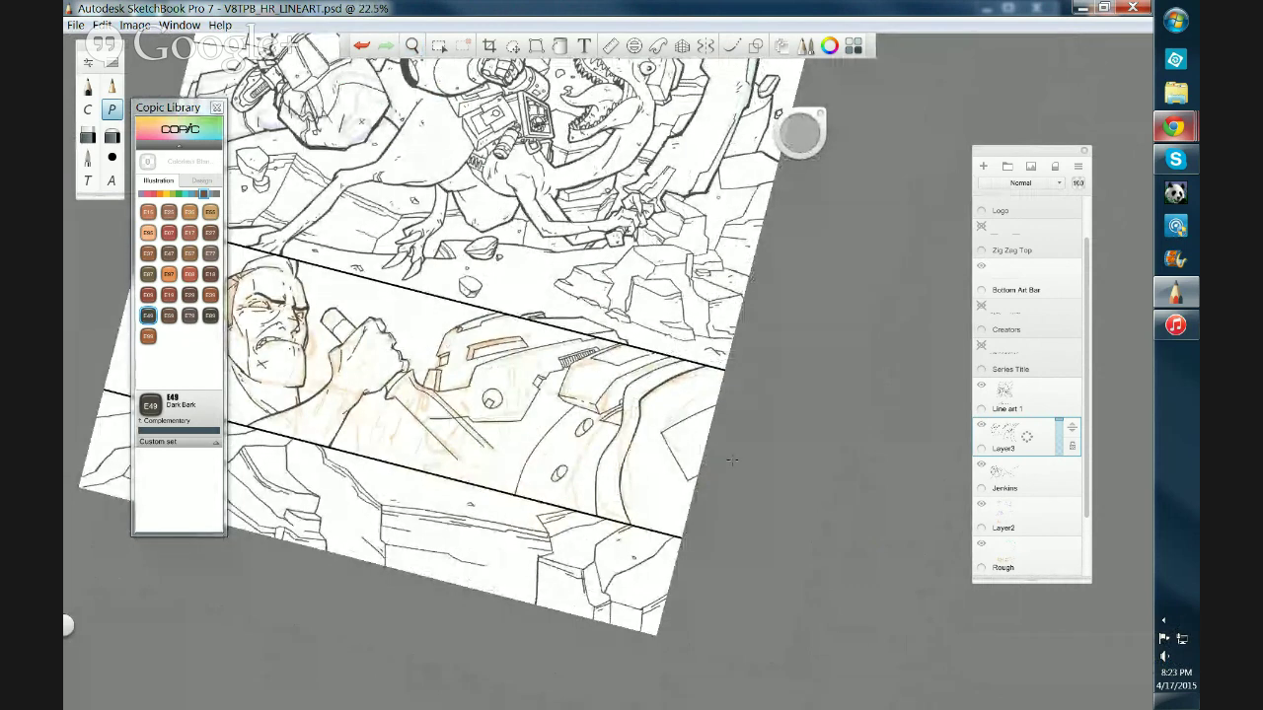
Ink the rounded slot against the inner S-curve above the lower panel border, with a small rectangle inside it
mouse_move(620, 515)
left_mouse_down()
mouse_move(706, 463)
mouse_move(675, 509)
mouse_move(731, 466)
mouse_move(667, 388)
mouse_move(667, 456)
left_mouse_up()
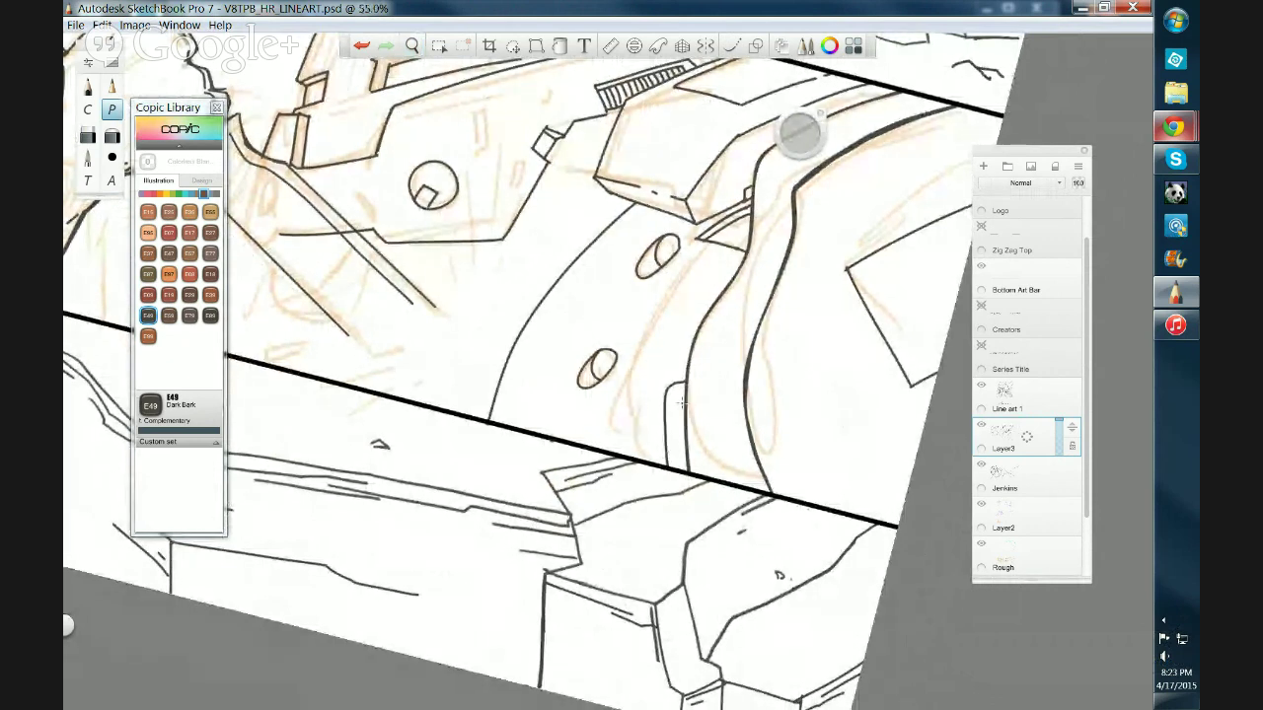
left_click_drag(685, 402, 685, 432)
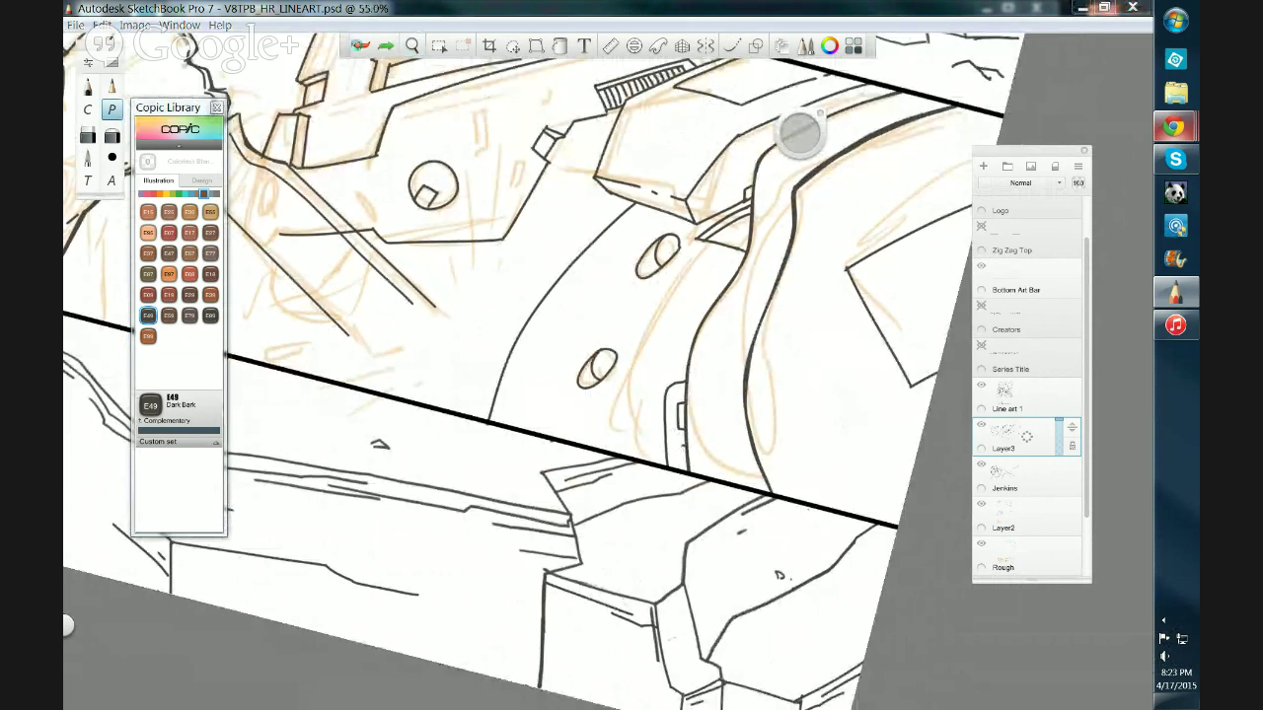
left_click_drag(678, 428, 683, 427)
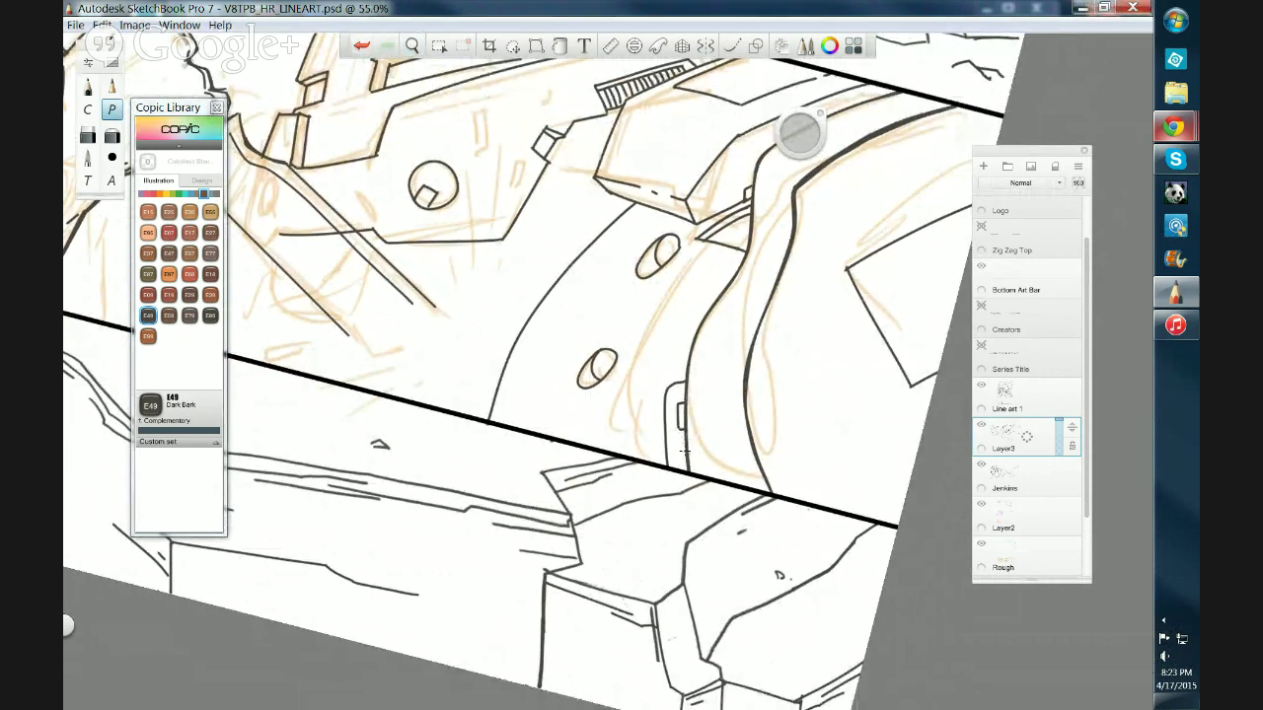
Ink the collar line across Jenkins' shoulder at the base of his neck
key("space")
left_click_drag(758, 350, 735, 437)
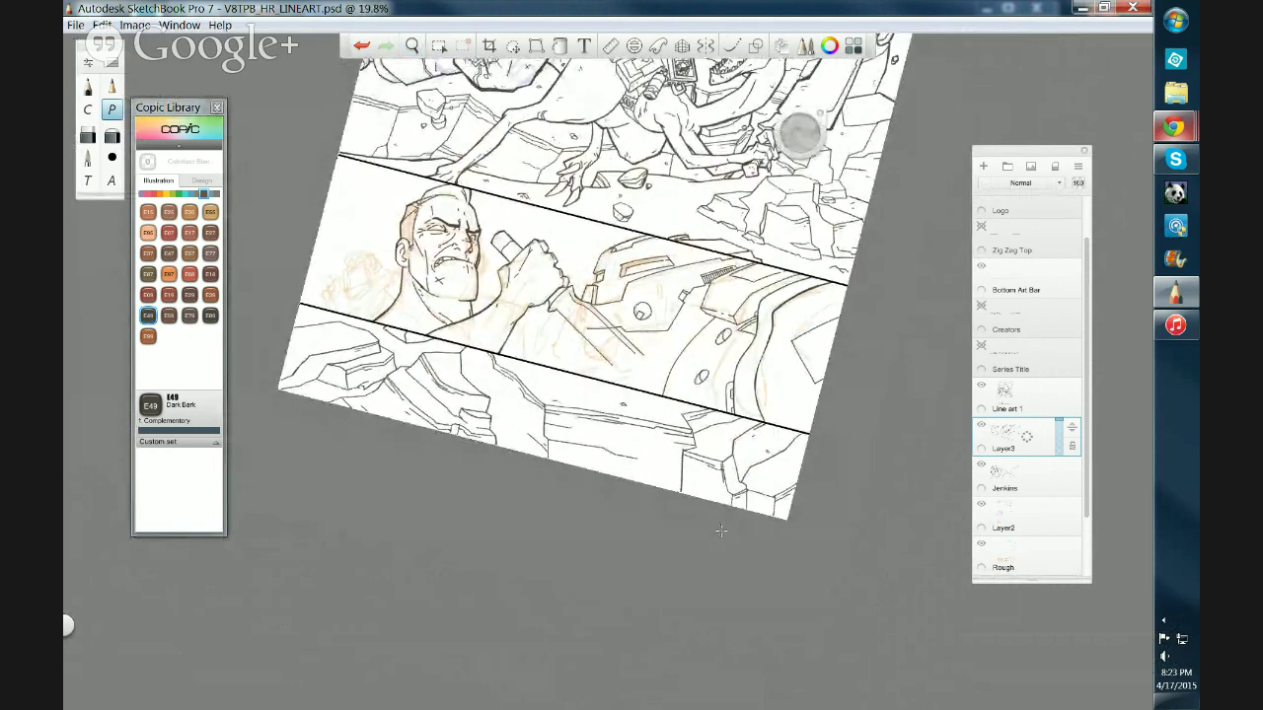
key("space")
left_click_drag(464, 383, 479, 278)
left_click_drag(270, 263, 353, 296)
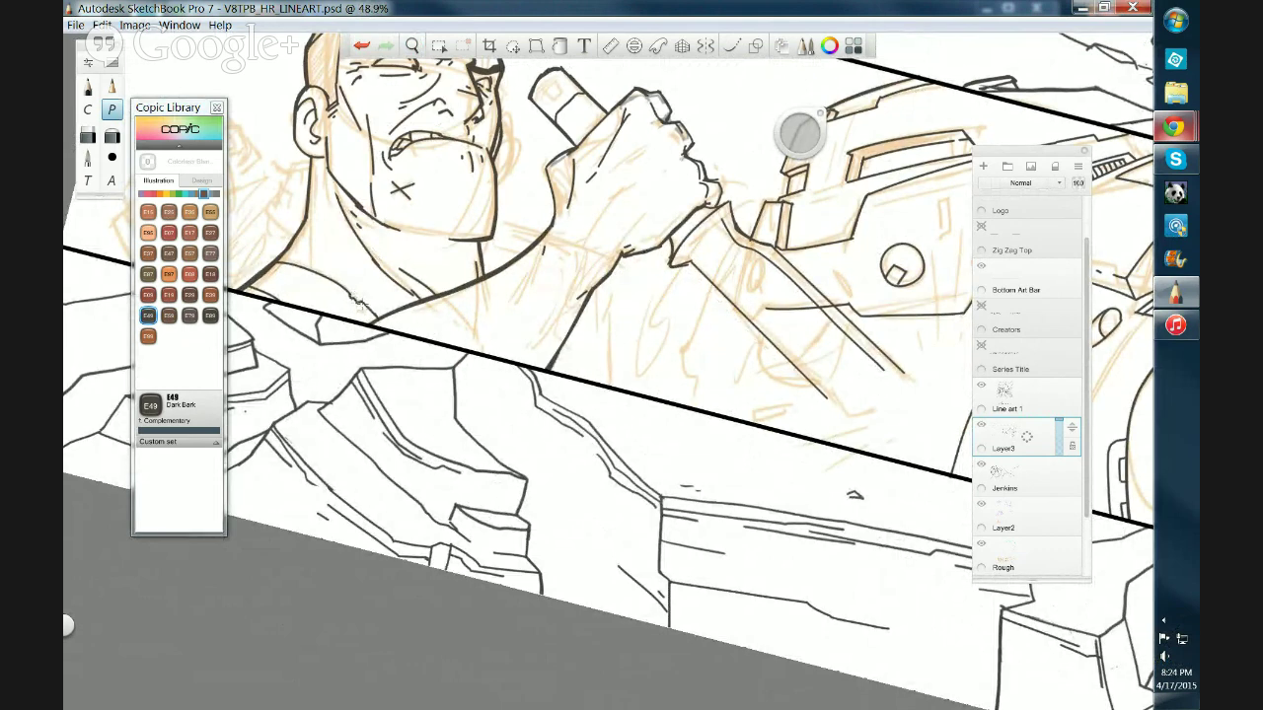
With Steady Stroke, ink the curved line from the knife handle below Jenkins' fist down to the lower panel border
key("space")
left_click_drag(811, 410, 680, 433)
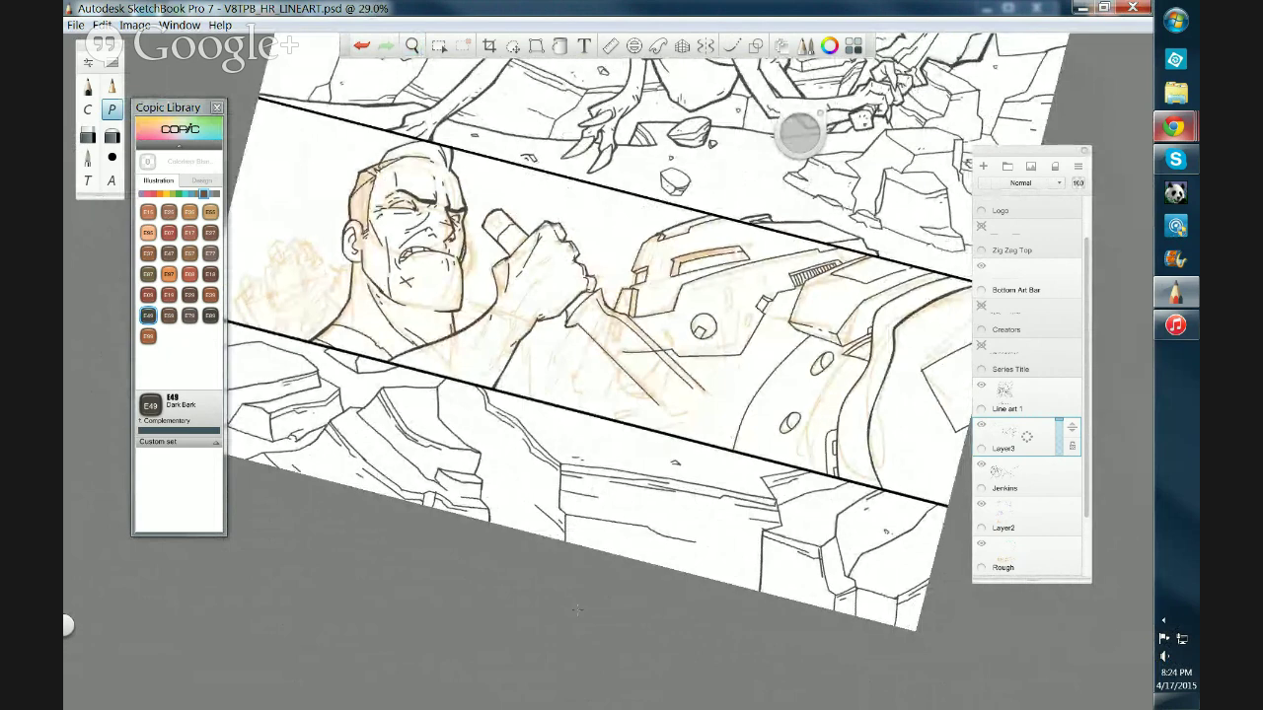
left_click(731, 45)
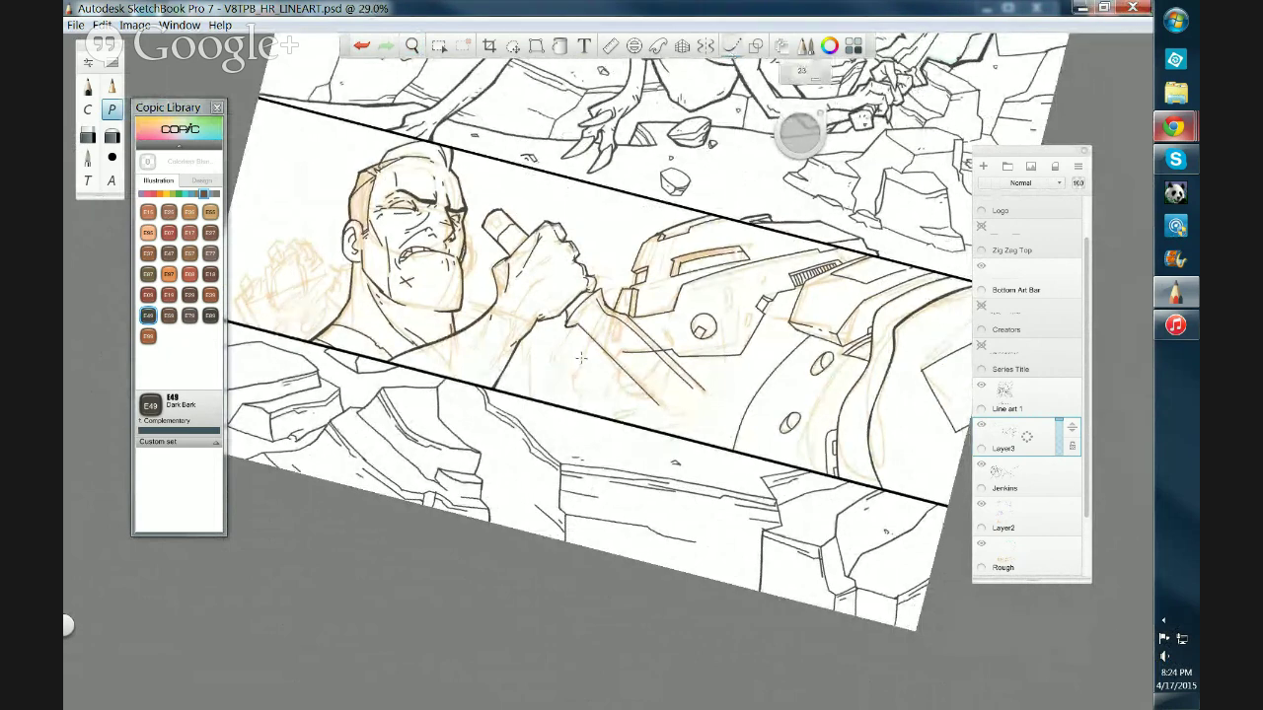
left_click_drag(593, 338, 569, 391)
left_click_drag(595, 341, 571, 412)
Check Layer2 by toggling its visibility, make it the active layer, and choose Copic colour V04 Lilac
left_click(982, 505)
left_click(981, 505)
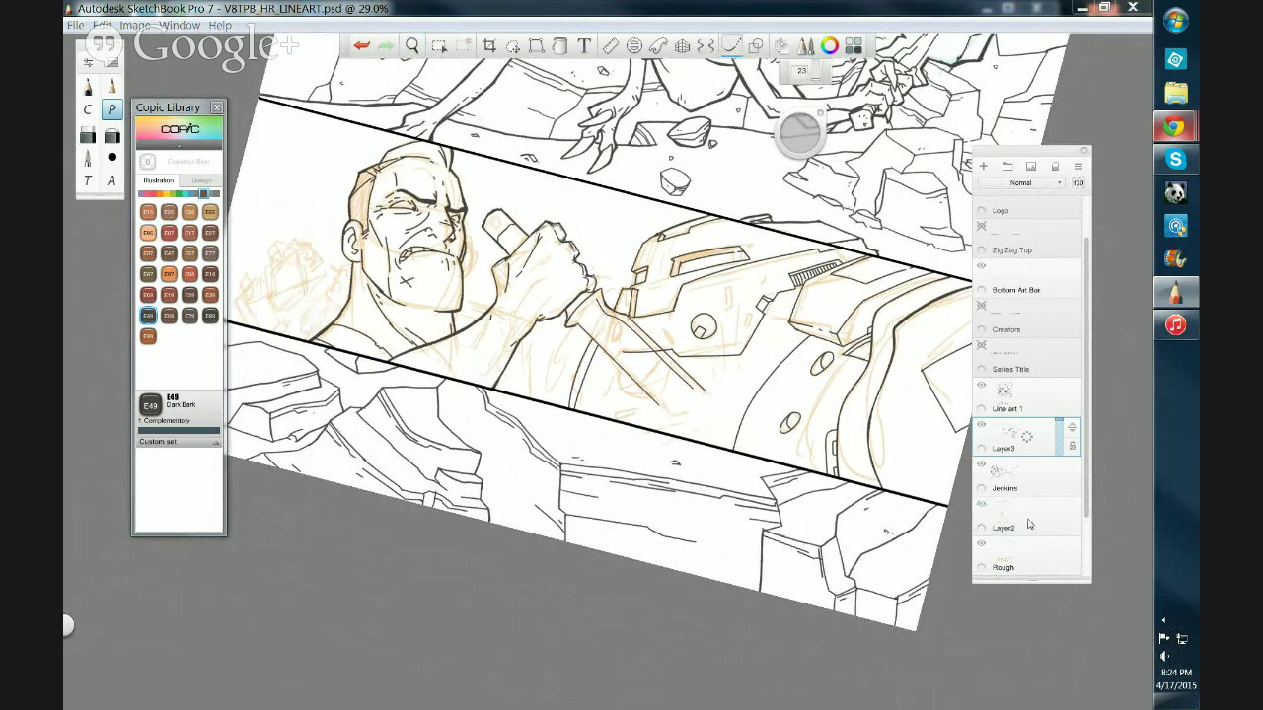
left_click(1025, 510)
left_click(143, 194)
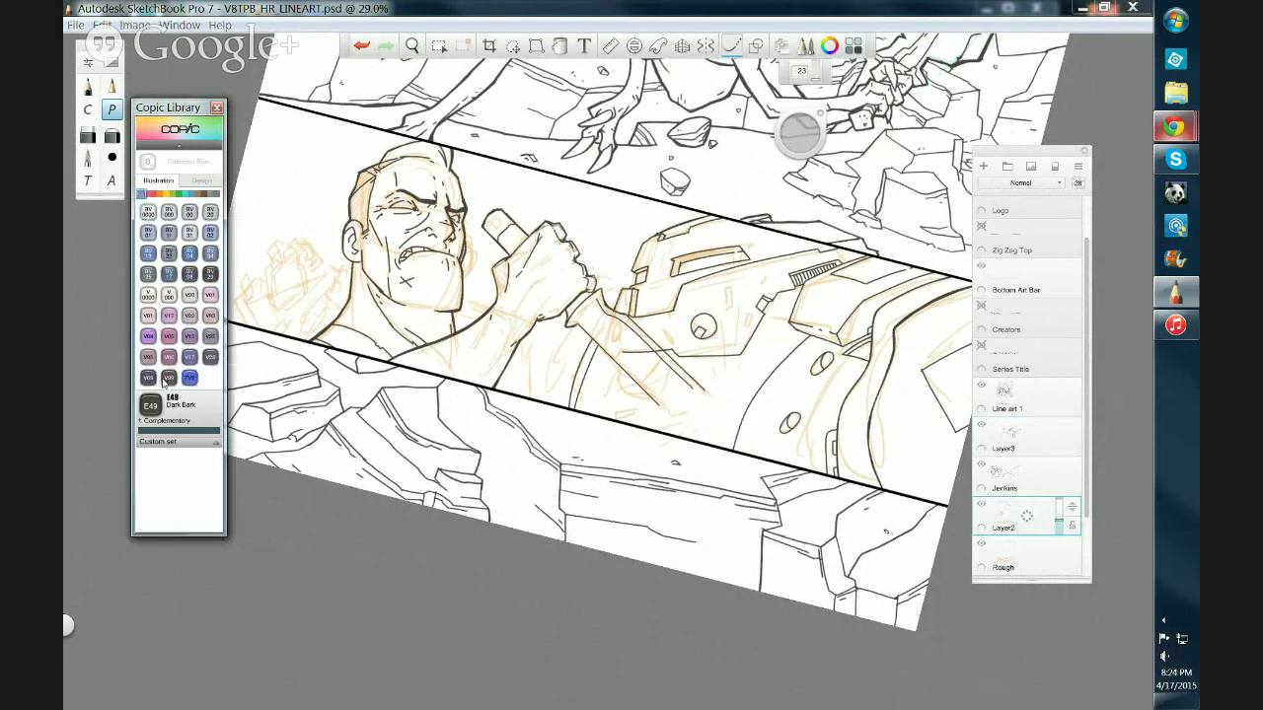
left_click(147, 338)
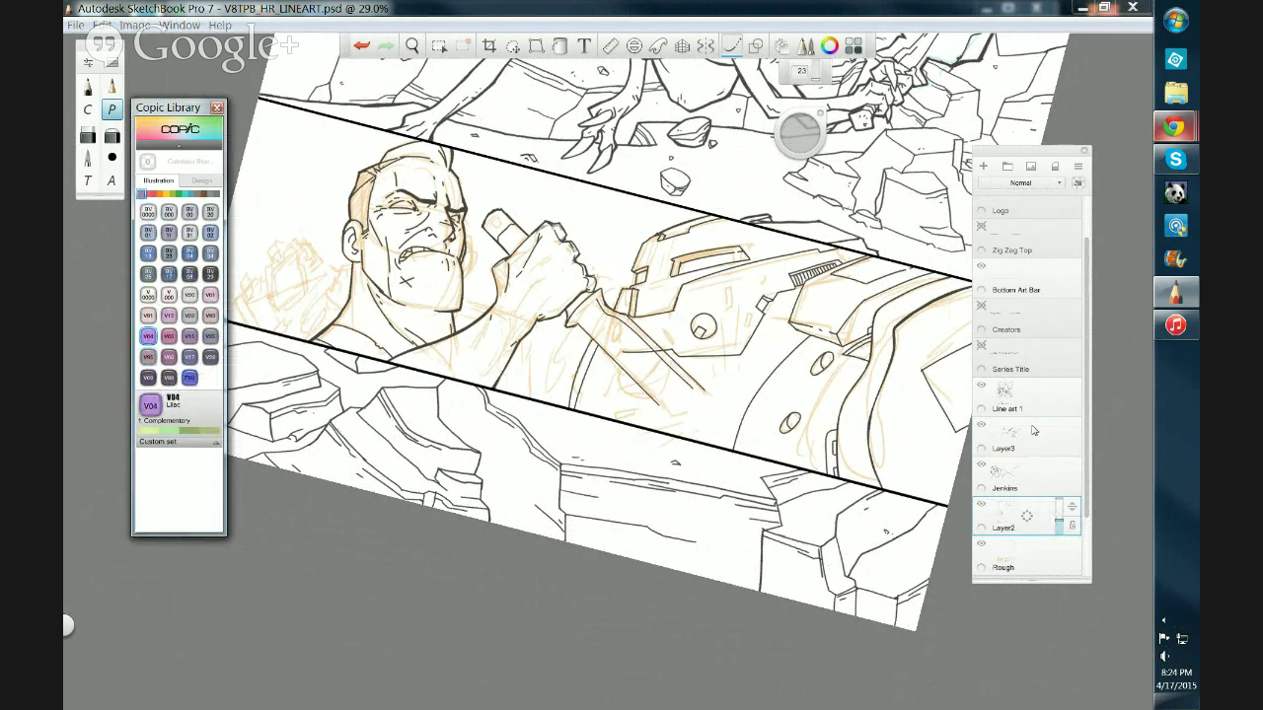
Rough in lilac the forms below Jenkins' raised forearm and the arc between his fist and the machine
key("space")
mouse_move(594, 415)
left_mouse_down()
mouse_move(597, 472)
mouse_move(600, 414)
left_mouse_up()
left_click_drag(587, 461, 667, 361)
left_click_drag(721, 266, 690, 329)
mouse_move(578, 362)
left_mouse_down()
mouse_move(558, 412)
mouse_move(577, 427)
mouse_move(597, 359)
left_mouse_up()
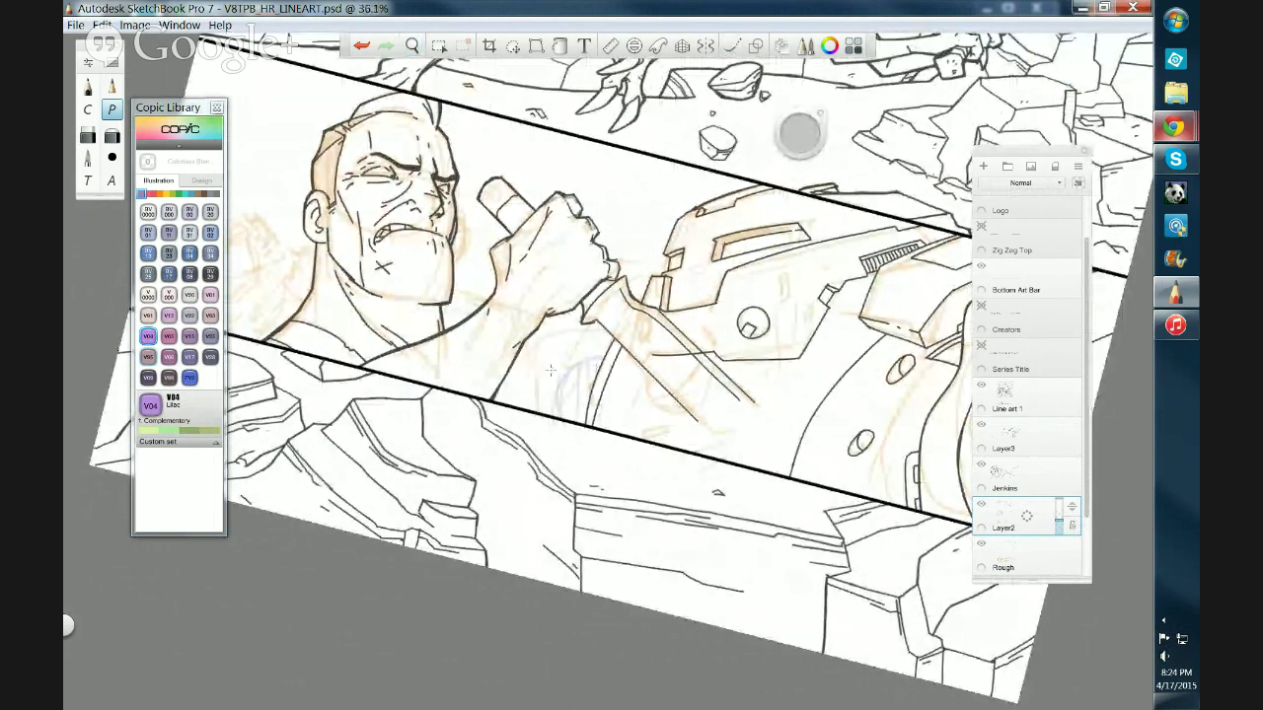
Examine the whole cover composition, from the upper battle scene down to the Jenkins panel
key("space")
left_click_drag(661, 382, 600, 314)
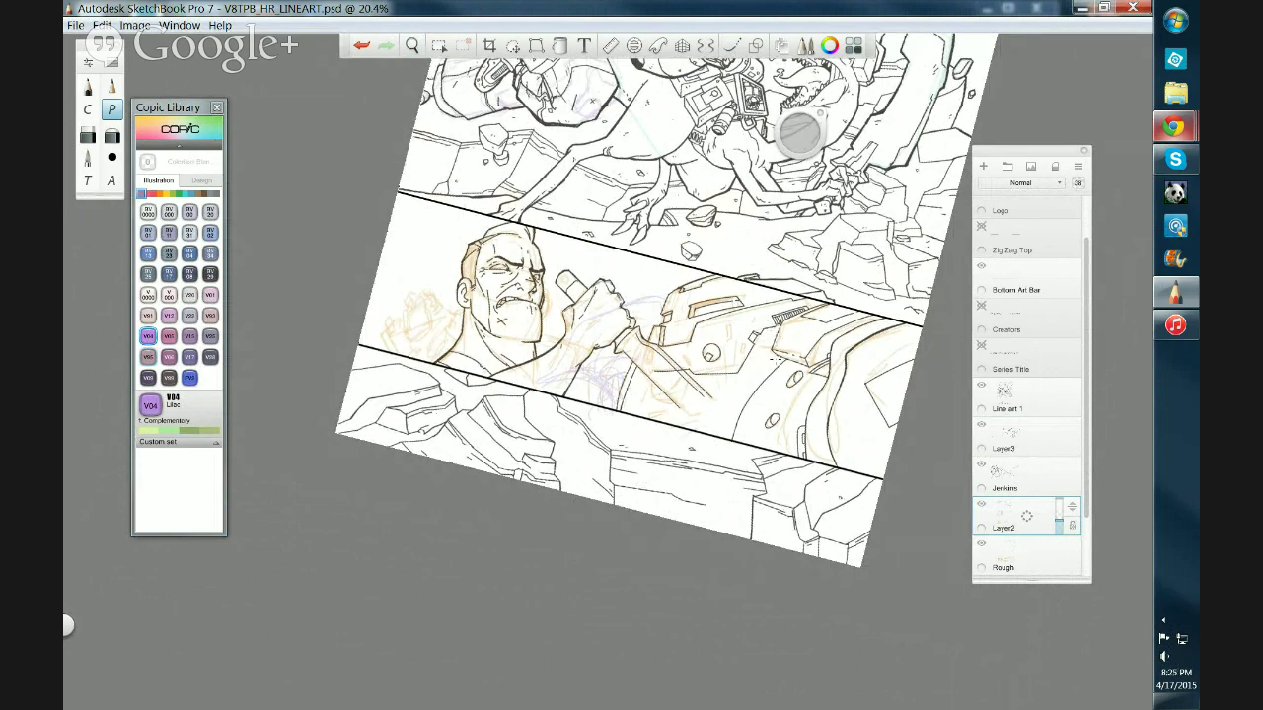
key("space")
left_click_drag(771, 199, 724, 477)
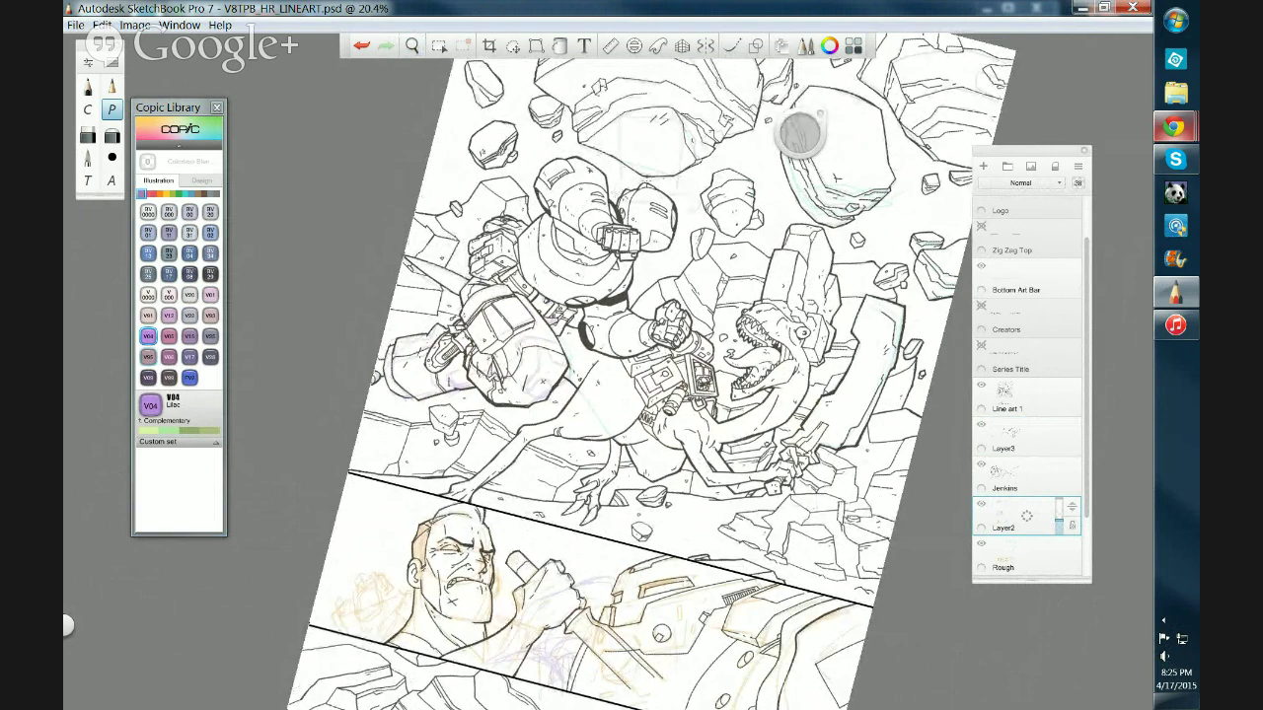
key("space")
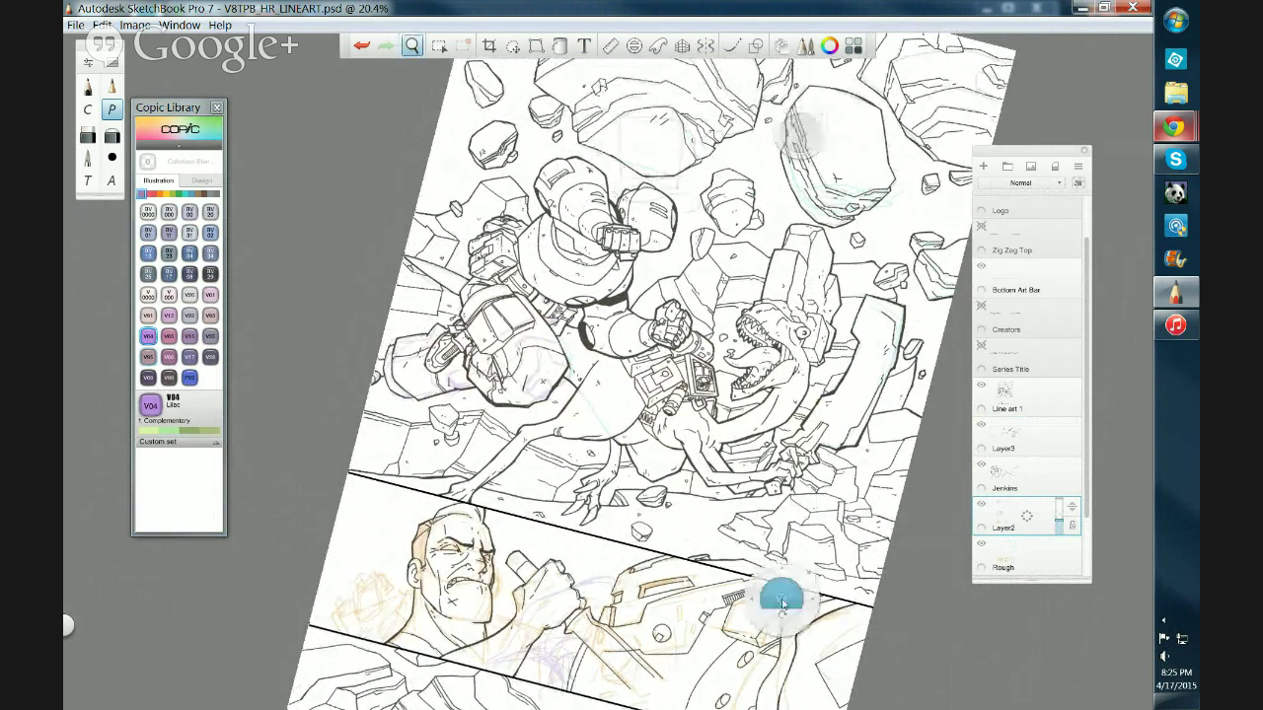
left_click_drag(778, 600, 808, 284)
left_click_drag(612, 447, 631, 421)
left_click_drag(631, 421, 638, 466)
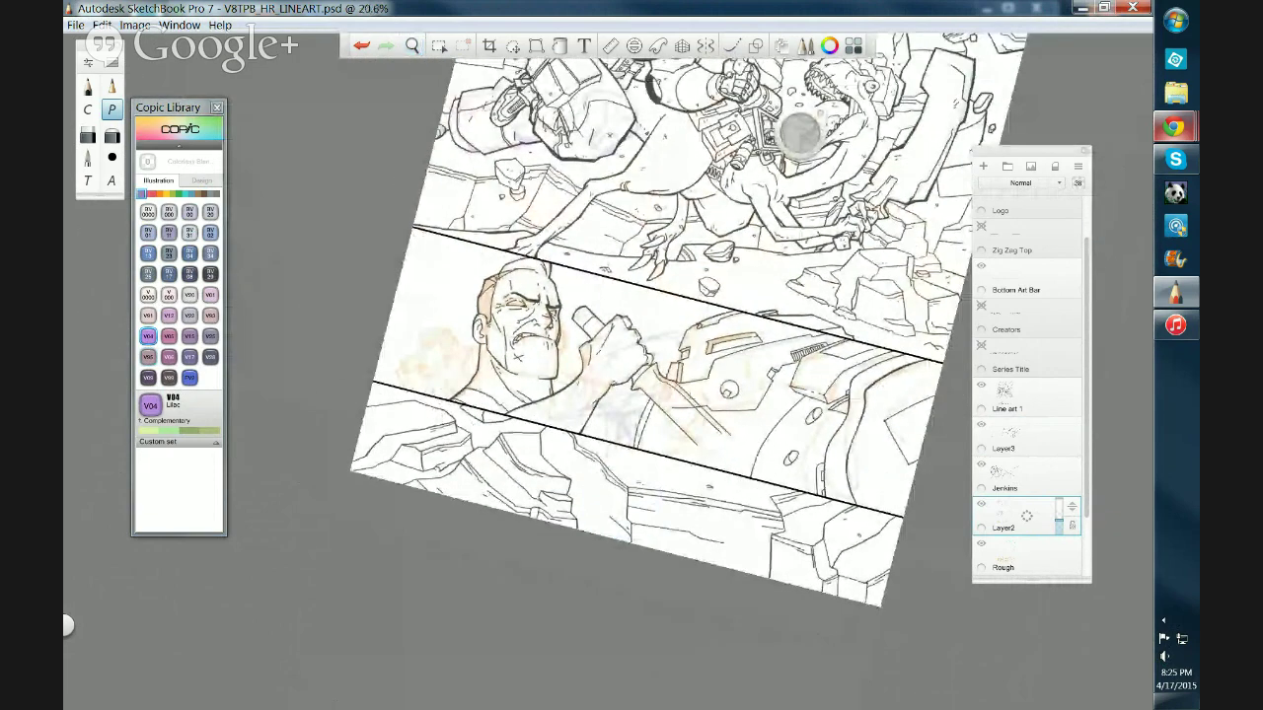
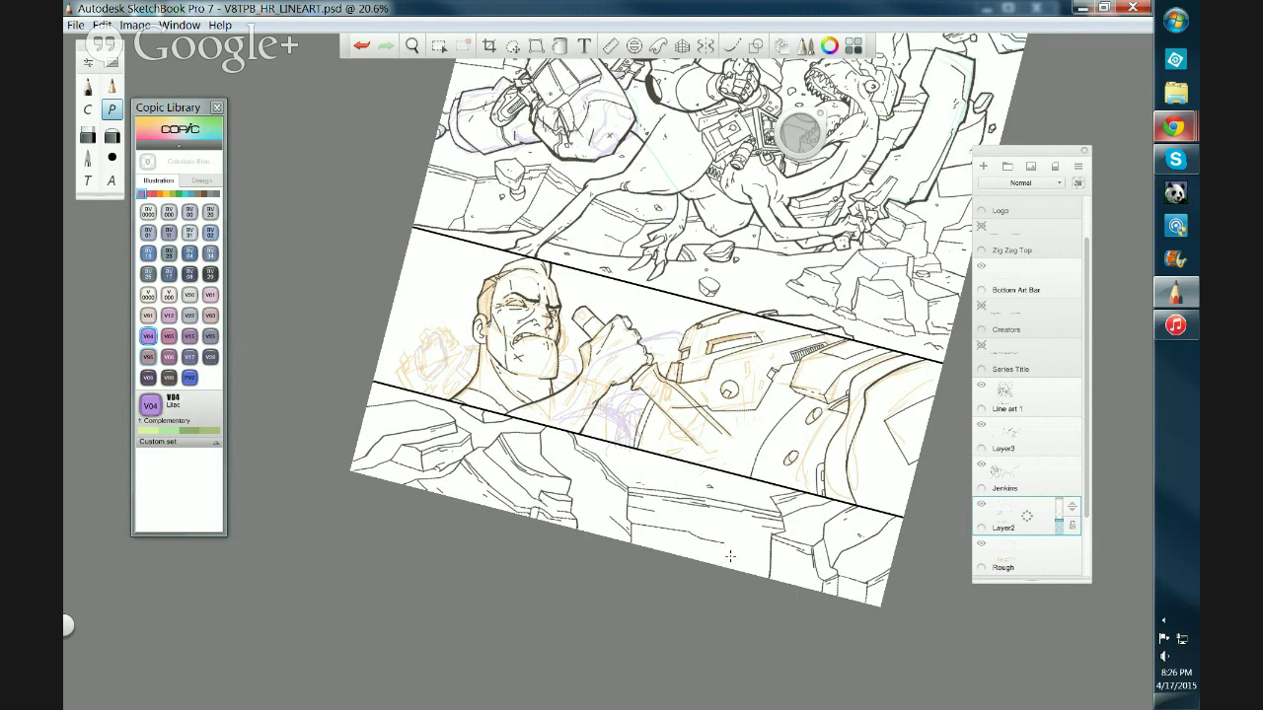
Build up the lilac rough below Jenkins' fist with more rounded strokes beside the inked curve
key("space")
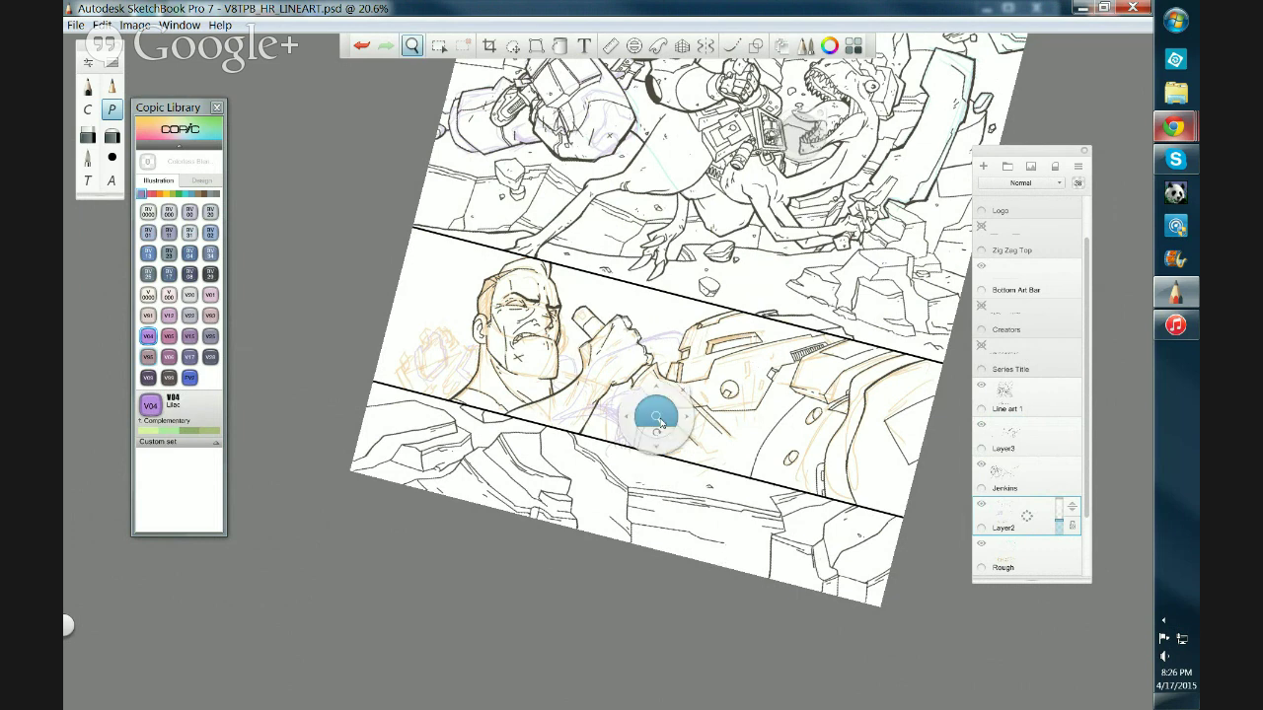
left_click_drag(660, 422, 680, 398)
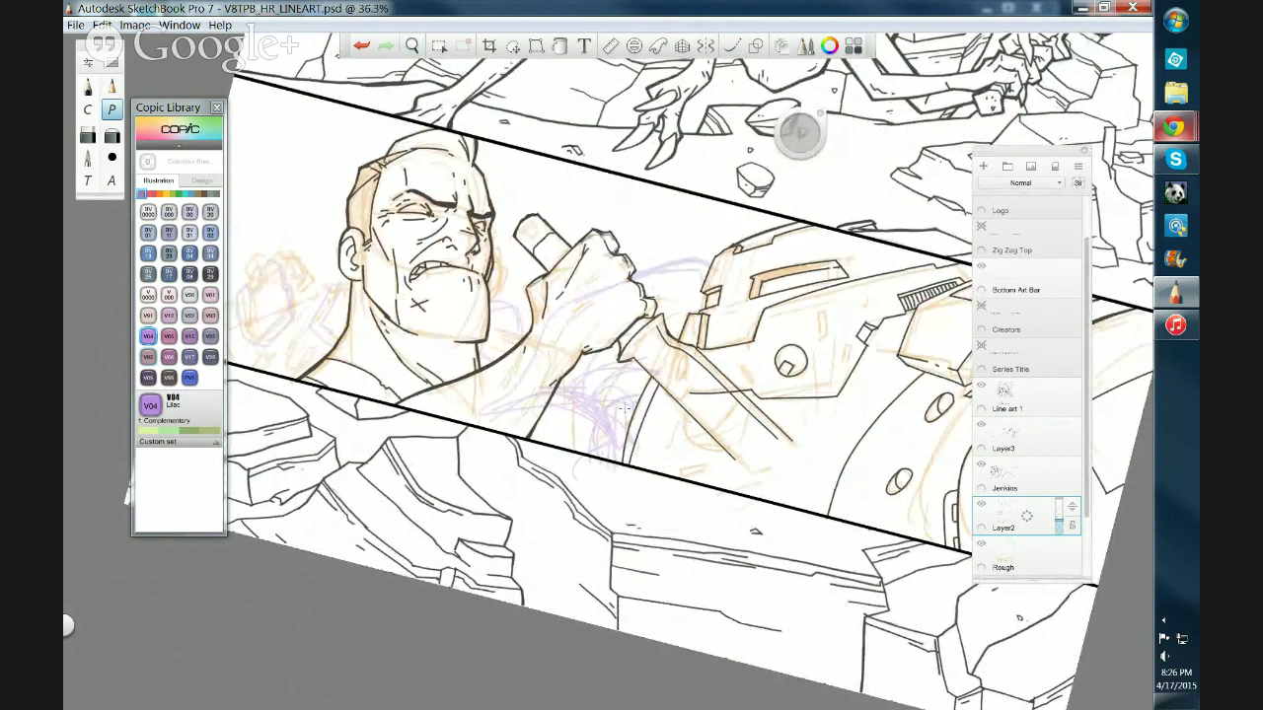
mouse_move(569, 371)
left_mouse_down()
mouse_move(603, 362)
mouse_move(588, 385)
mouse_move(599, 391)
mouse_move(609, 359)
mouse_move(603, 368)
left_mouse_up()
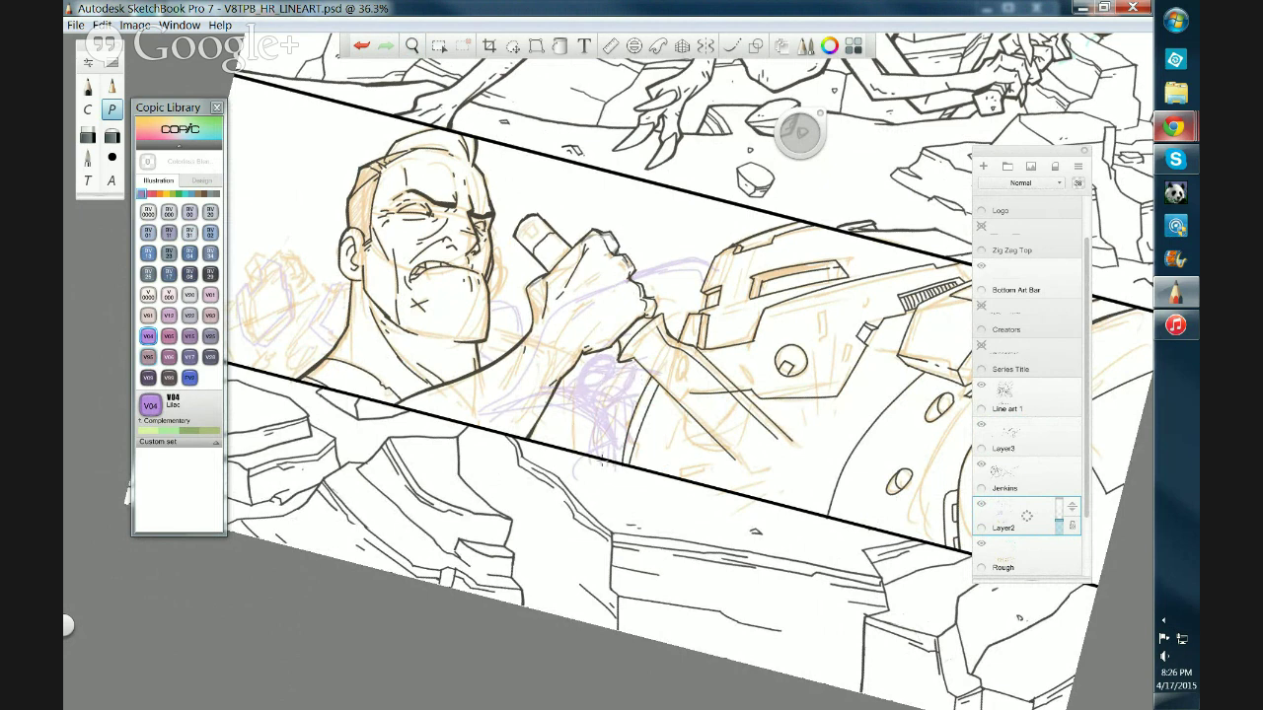
Raise Layer2's opacity and add lilac arcs between Jenkins' fist and the front of the machine
left_click(1059, 513)
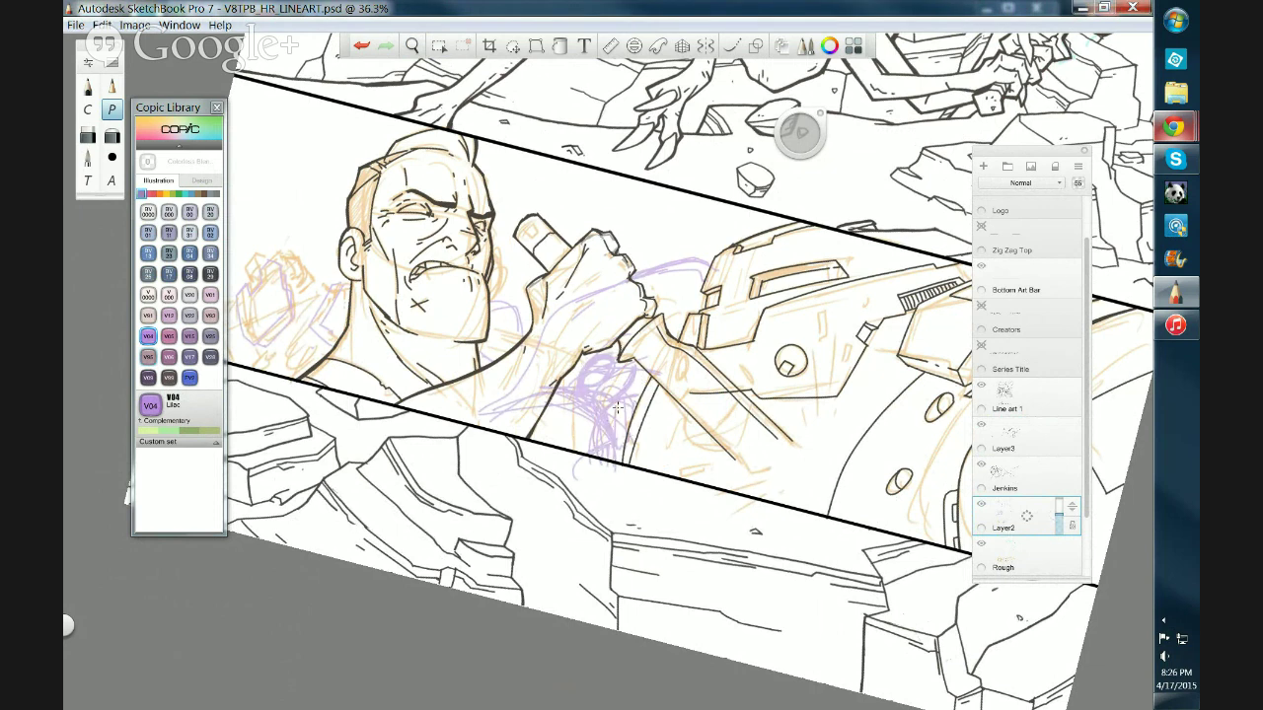
mouse_move(658, 278)
left_mouse_down()
mouse_move(691, 269)
mouse_move(702, 281)
mouse_move(667, 279)
mouse_move(675, 326)
mouse_move(681, 273)
mouse_move(684, 312)
left_mouse_up()
mouse_move(702, 260)
left_mouse_down()
mouse_move(642, 270)
mouse_move(692, 256)
mouse_move(712, 268)
left_mouse_up()
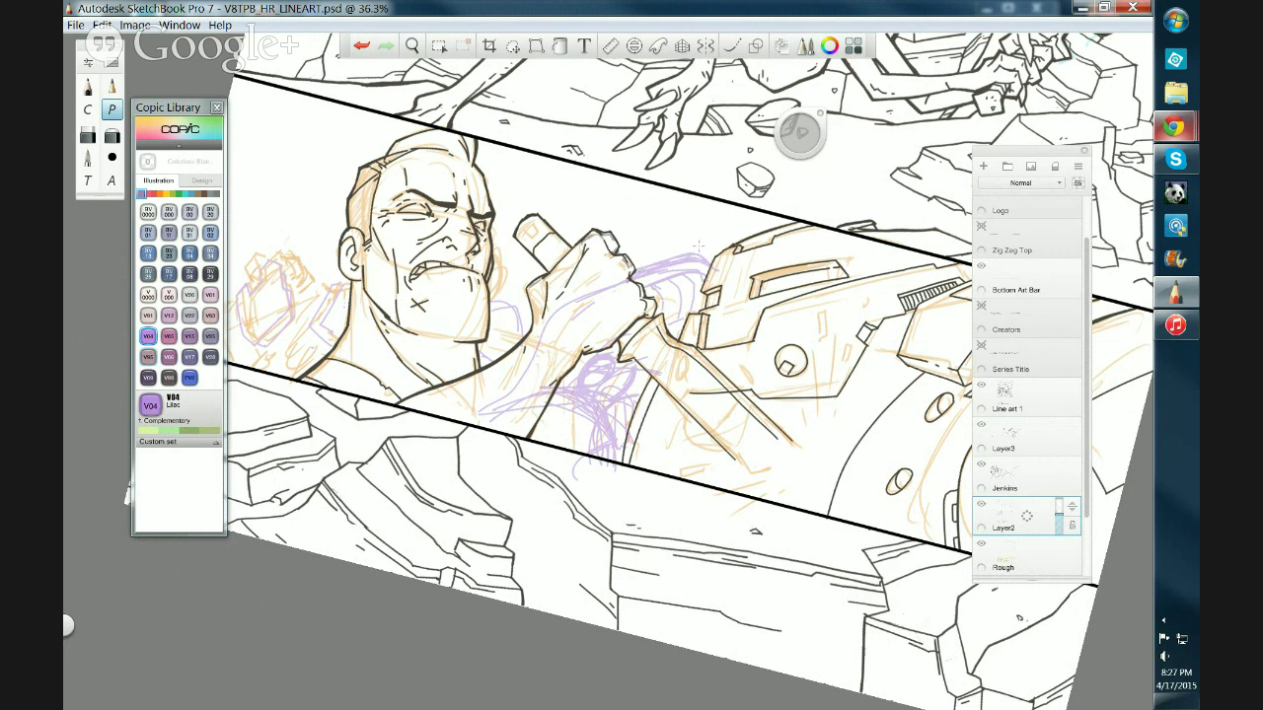
Undo the last lilac strokes around Jenkins' fist
key("ctrl+z")
key("ctrl+z")
key("ctrl+z")
key("ctrl+z")
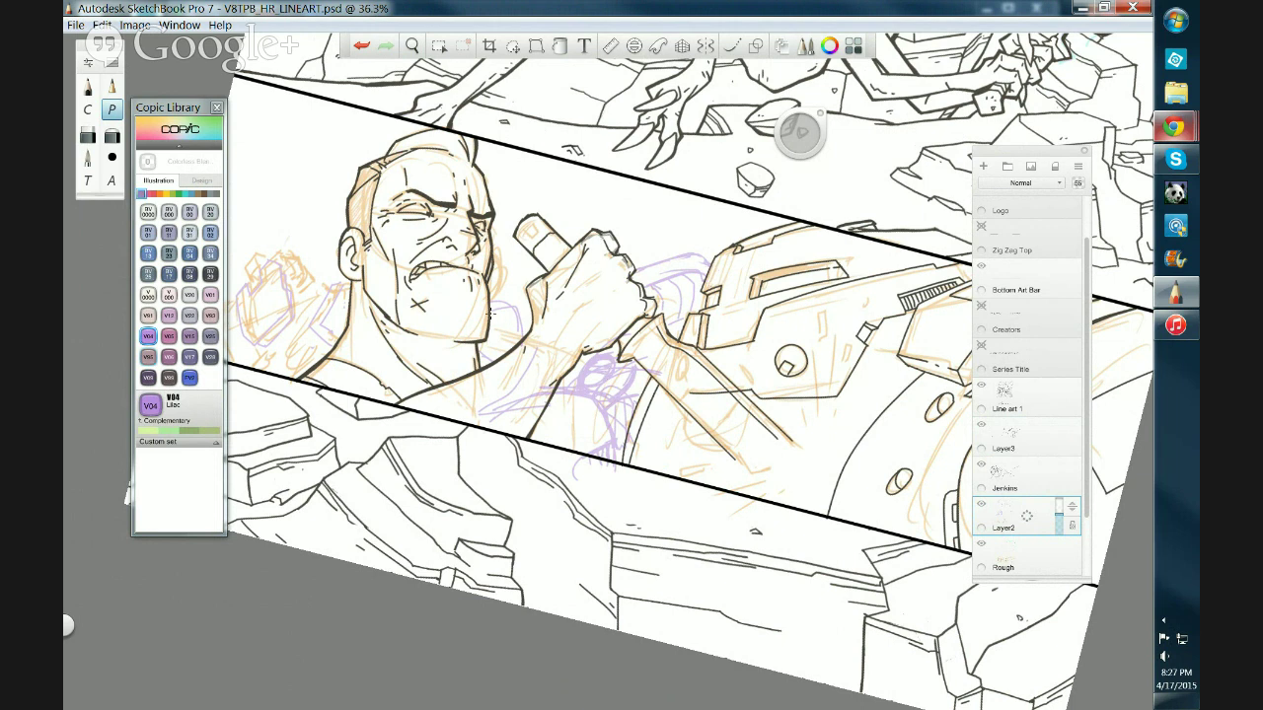
Sketch lilac strokes along the upper edge of the oval rough form behind Jenkins' shoulder
key("space")
left_click_drag(627, 521, 720, 503)
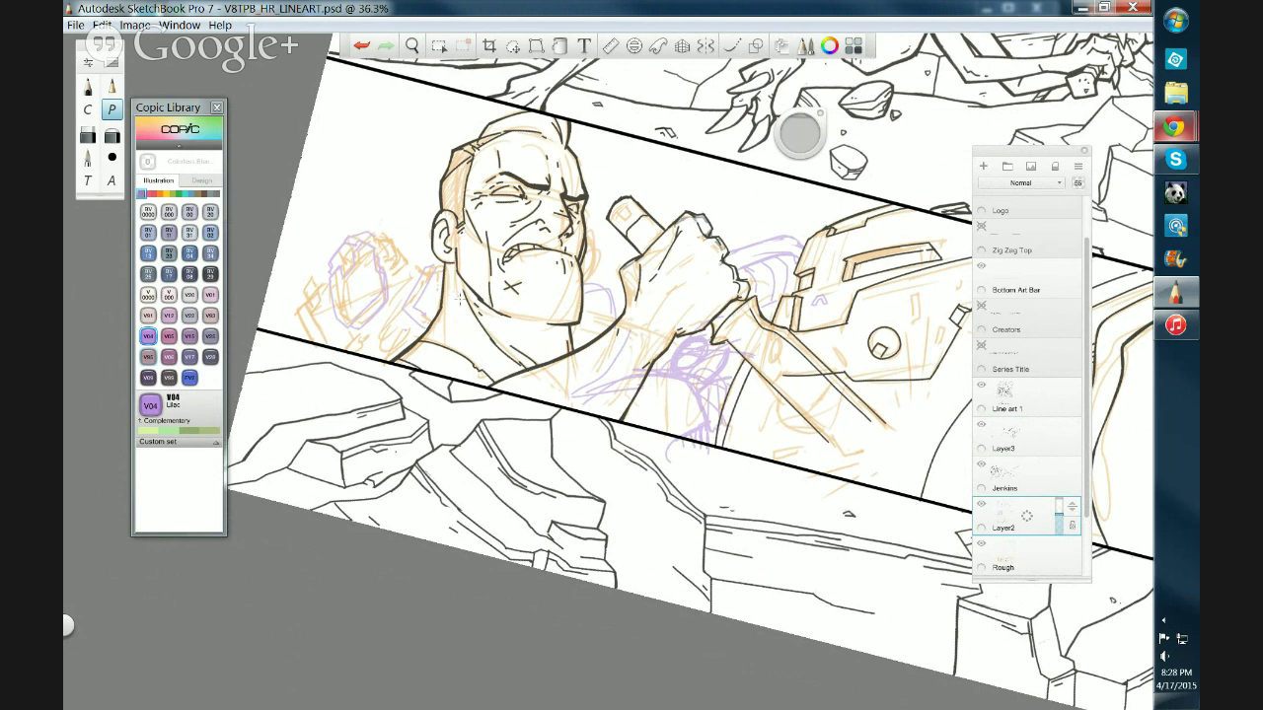
key("space")
left_click_drag(459, 303, 499, 340)
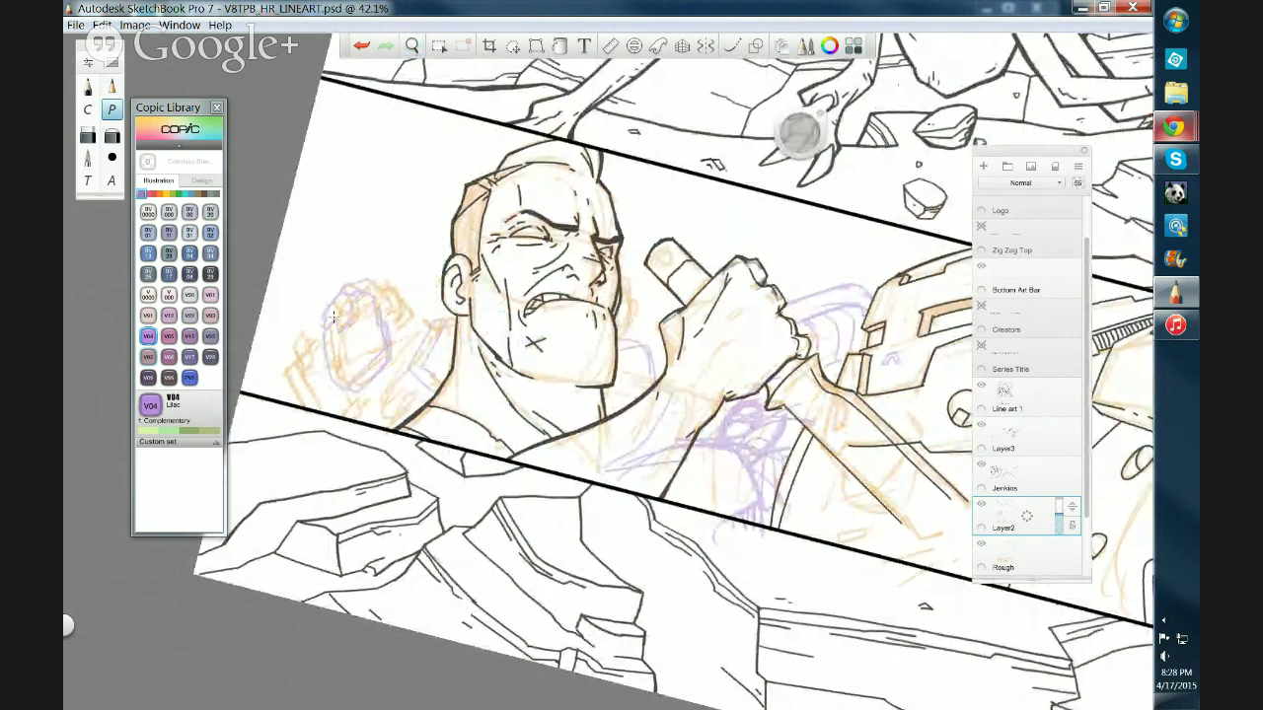
mouse_move(332, 312)
left_mouse_down()
mouse_move(357, 292)
mouse_move(346, 306)
left_mouse_up()
mouse_move(374, 285)
left_mouse_down()
mouse_move(380, 305)
mouse_move(381, 289)
left_mouse_up()
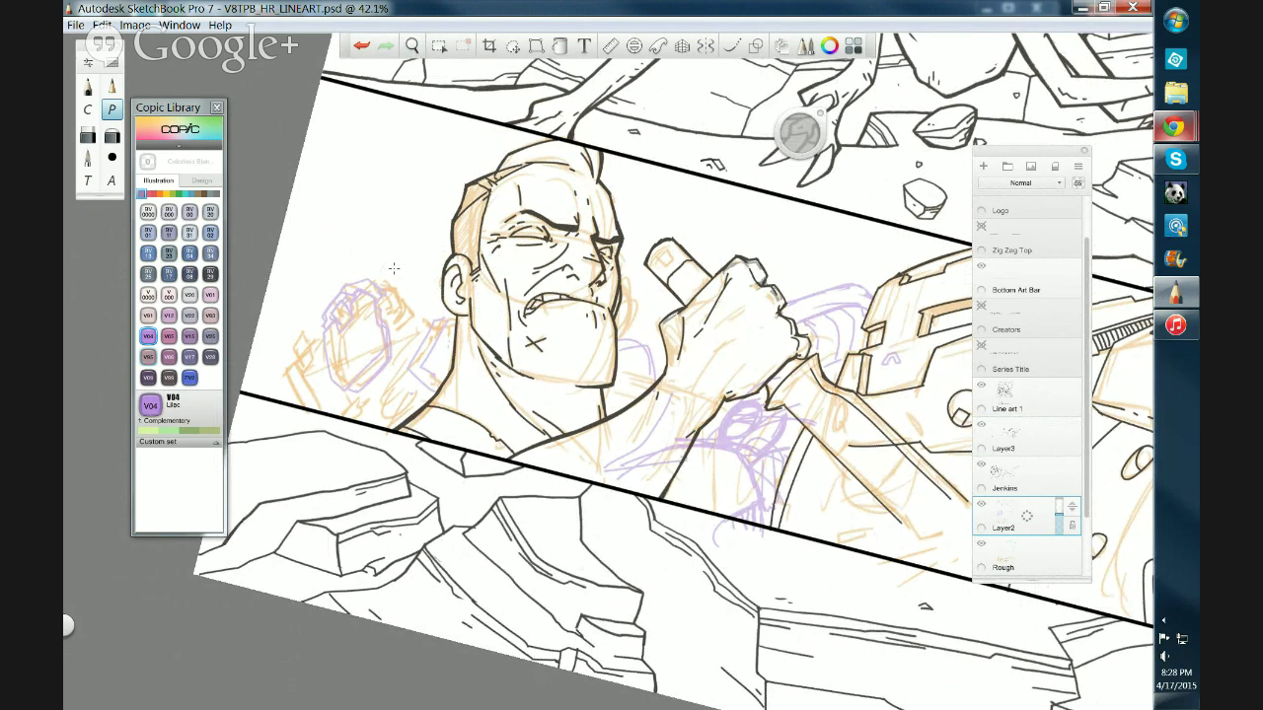
With the canvas rotated, refine the lower edge and inner contour of the oval form behind Jenkins in lilac
key("space")
left_click_drag(502, 404, 580, 368)
left_click_drag(598, 364, 719, 536)
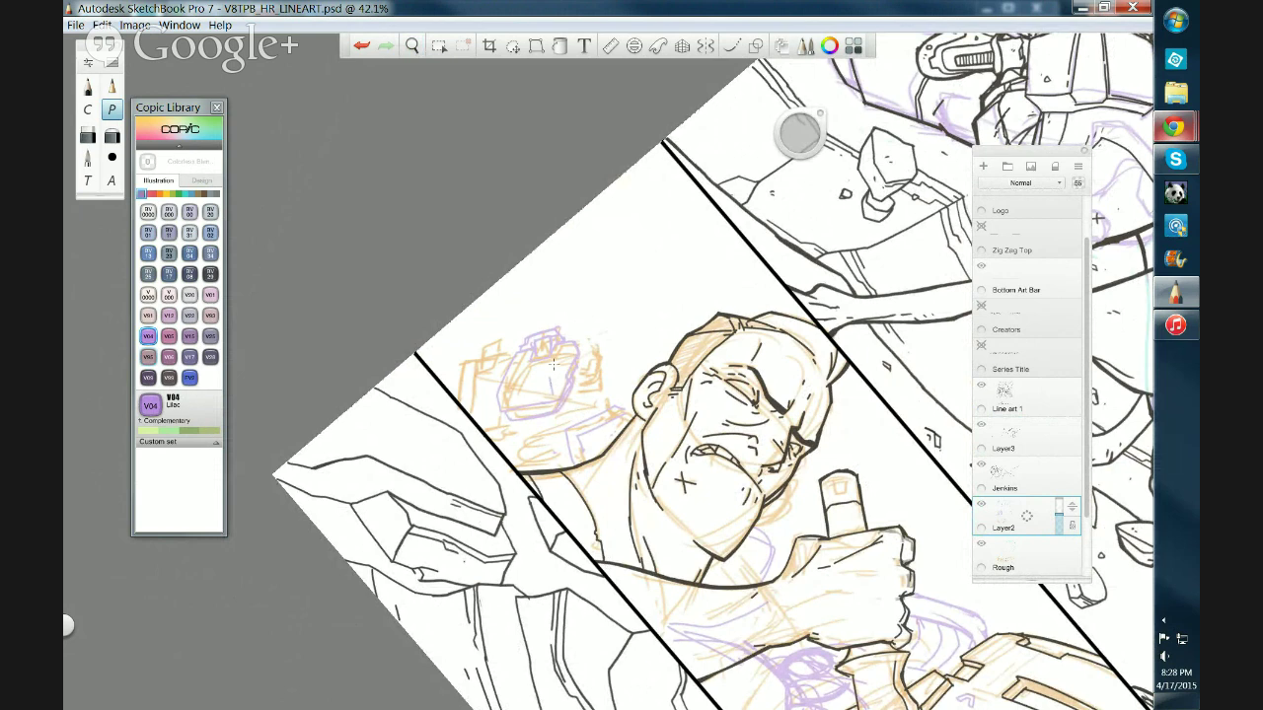
left_click_drag(512, 391, 547, 383)
key("space")
left_click_drag(633, 457, 659, 376)
mouse_move(546, 403)
left_mouse_down()
mouse_move(583, 370)
mouse_move(602, 381)
mouse_move(552, 399)
mouse_move(567, 387)
mouse_move(586, 411)
left_mouse_up()
Rough in the rounded top and outer side of the oval form behind Jenkins with lilac strokes
key("space")
mouse_move(673, 543)
left_mouse_down()
mouse_move(574, 561)
mouse_move(503, 540)
mouse_move(442, 479)
left_mouse_up()
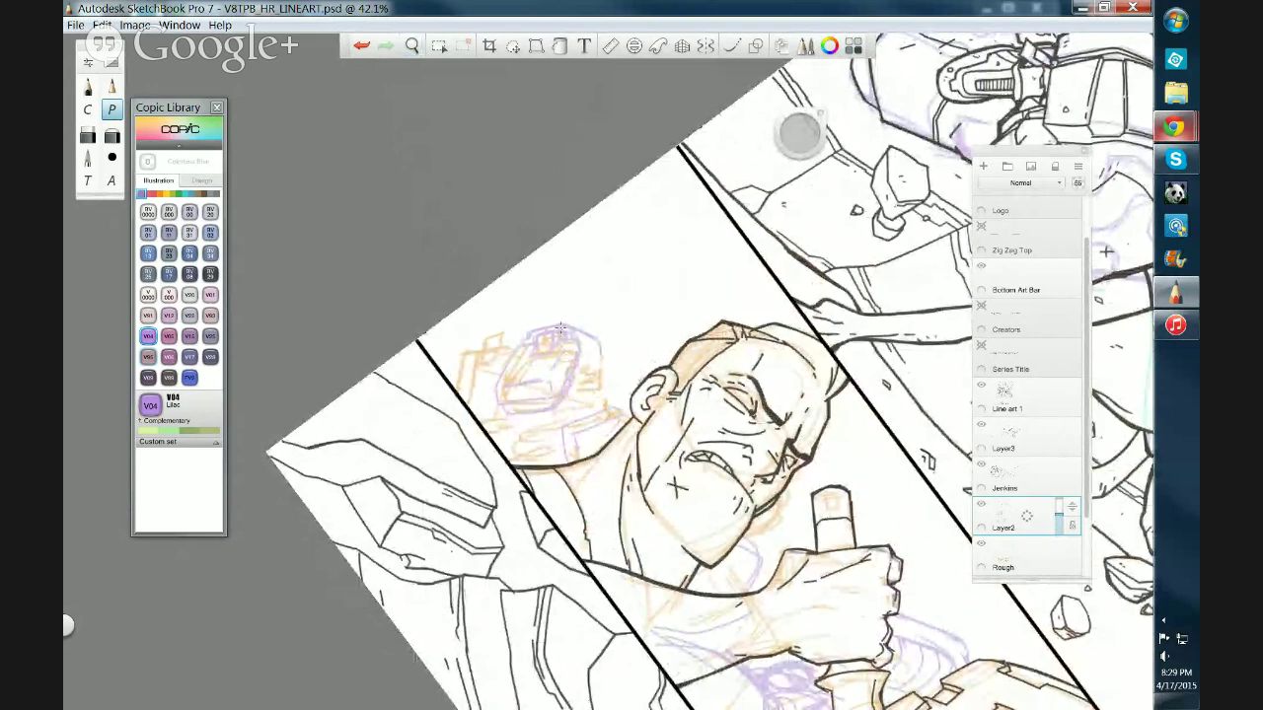
left_click_drag(569, 335, 584, 351)
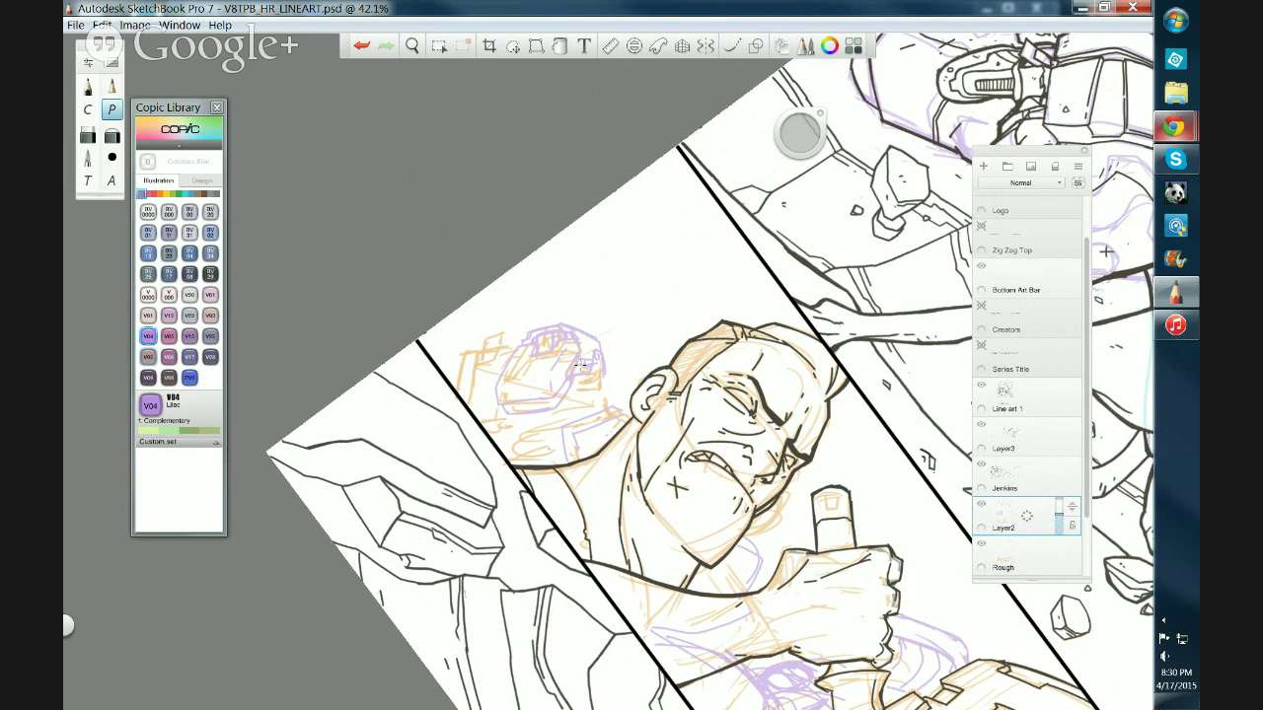
Extend the lilac rough behind Jenkins along its outer side, lower contour and the blocky part nearest his neck
left_click_drag(527, 341, 552, 328)
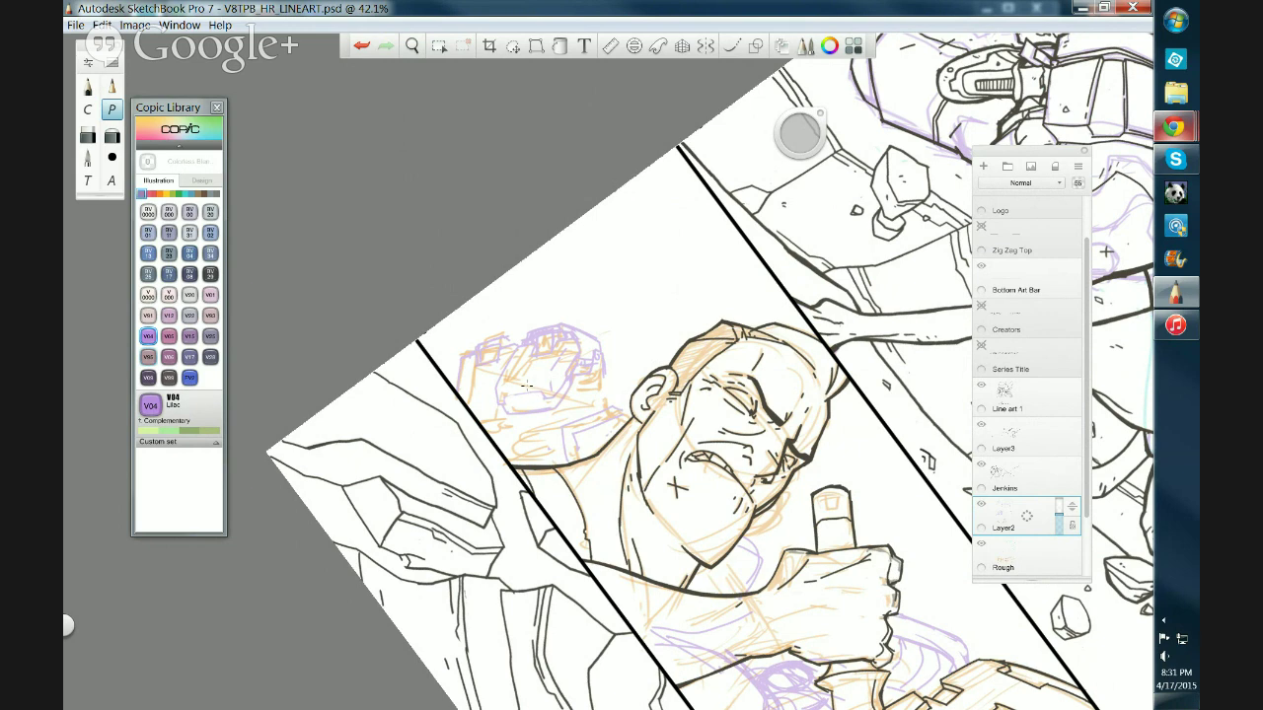
left_click_drag(503, 399, 534, 393)
mouse_move(1175, 325)
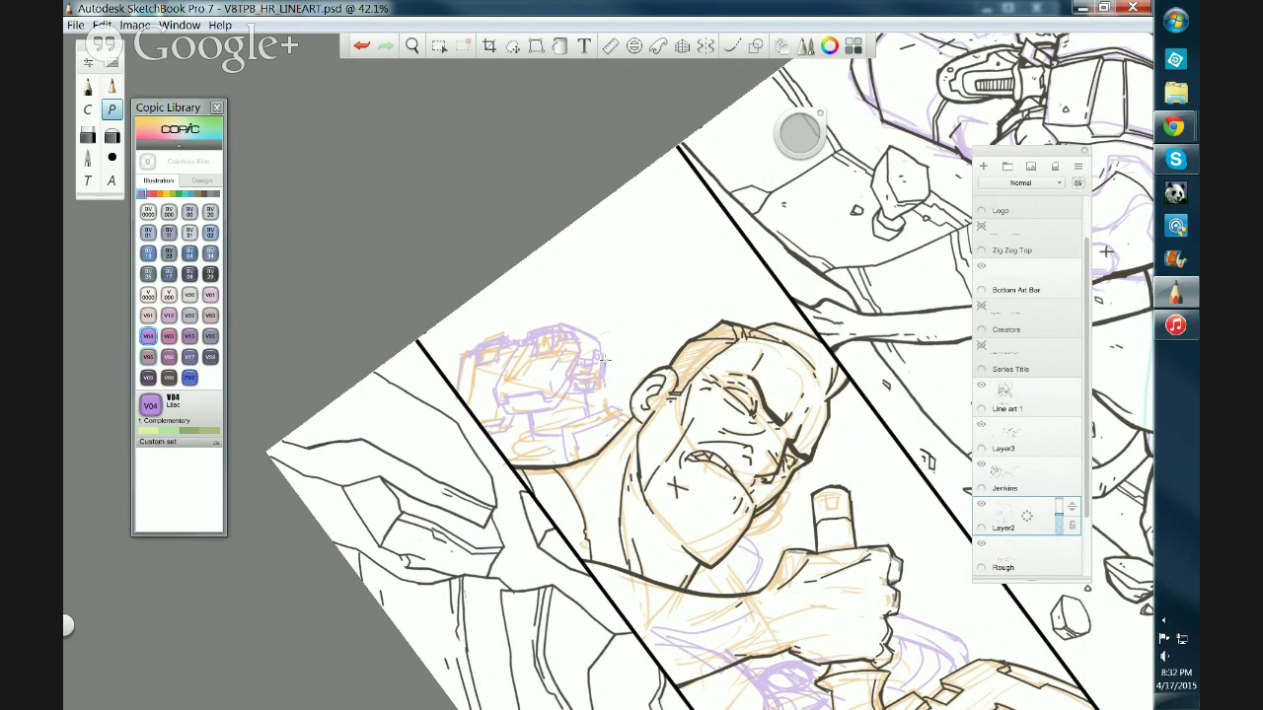
left_click_drag(609, 352, 623, 401)
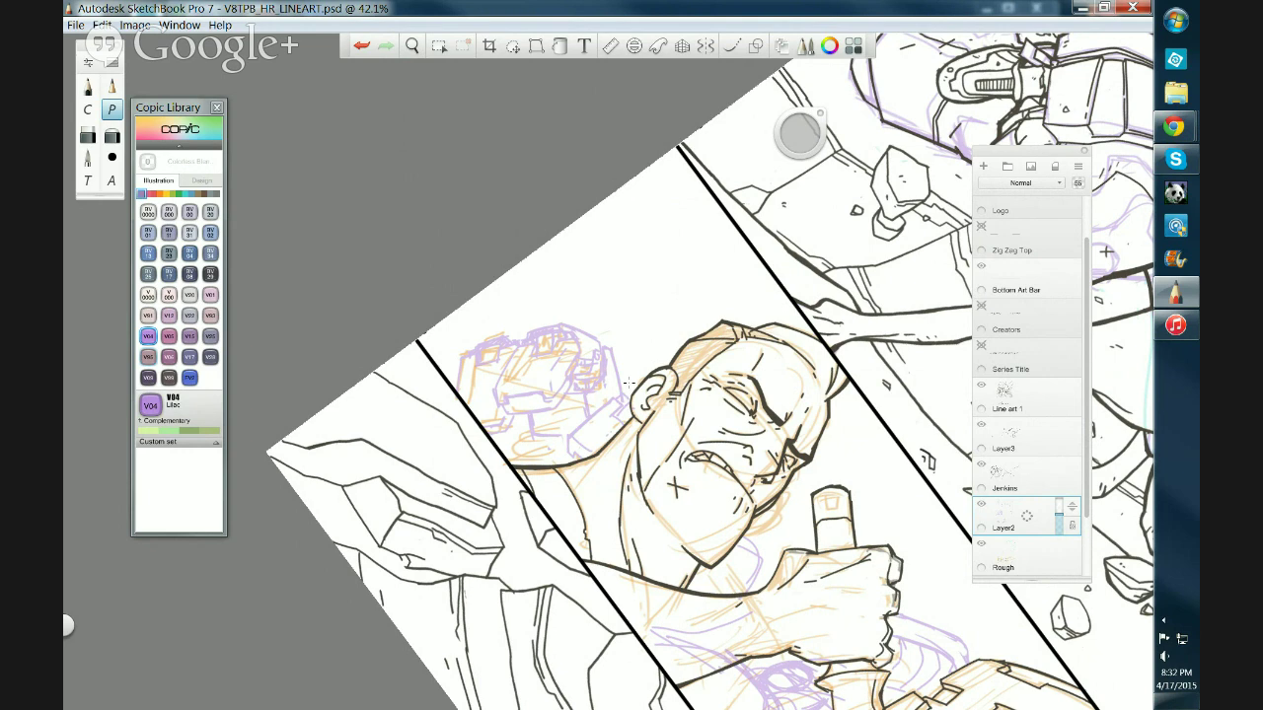
left_click_drag(534, 435, 562, 437)
left_click_drag(525, 436, 531, 441)
Try an elongated lilac form with small ovals across the rear part of the machine
key("space")
left_click_drag(714, 558, 580, 476)
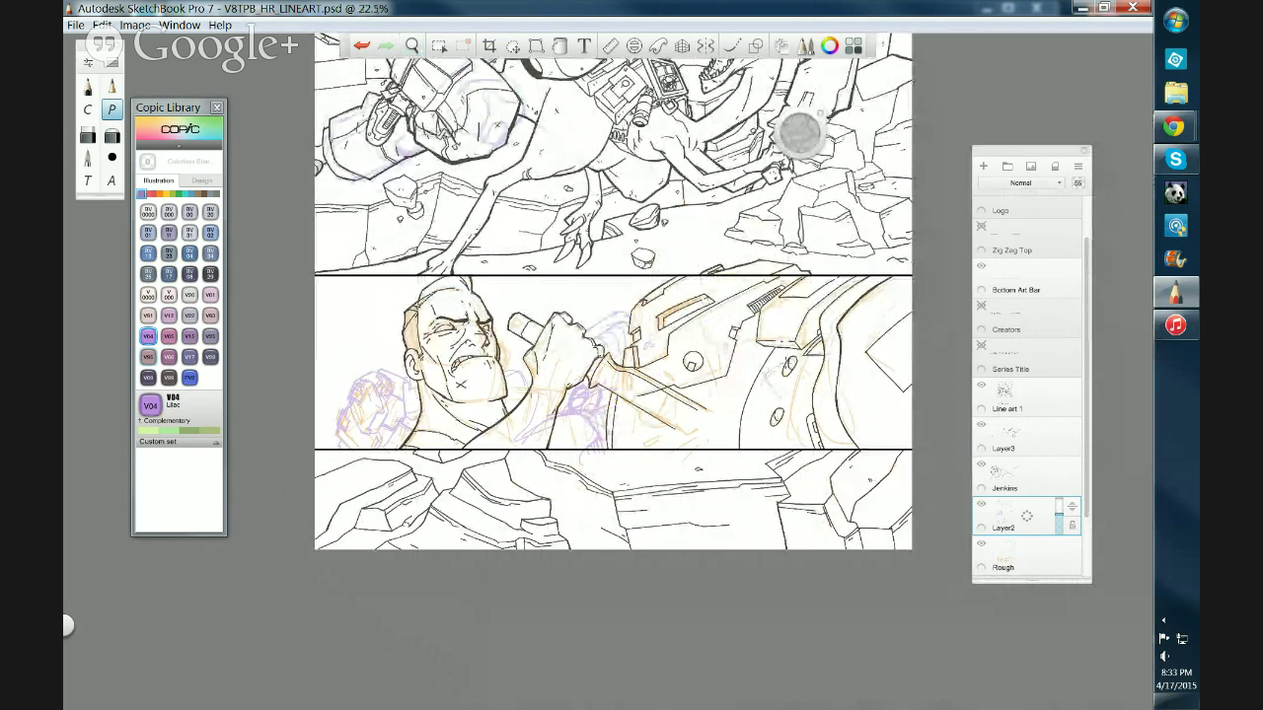
mouse_move(754, 377)
left_mouse_down()
mouse_move(745, 397)
mouse_move(775, 361)
mouse_move(741, 408)
mouse_move(765, 416)
mouse_move(823, 357)
mouse_move(794, 355)
left_mouse_up()
mouse_move(732, 381)
left_mouse_down()
mouse_move(749, 411)
mouse_move(774, 404)
left_mouse_up()
mouse_move(819, 353)
left_mouse_down()
mouse_move(772, 404)
mouse_move(807, 385)
mouse_move(796, 390)
mouse_move(795, 370)
mouse_move(831, 339)
mouse_move(819, 348)
mouse_move(864, 367)
left_mouse_up()
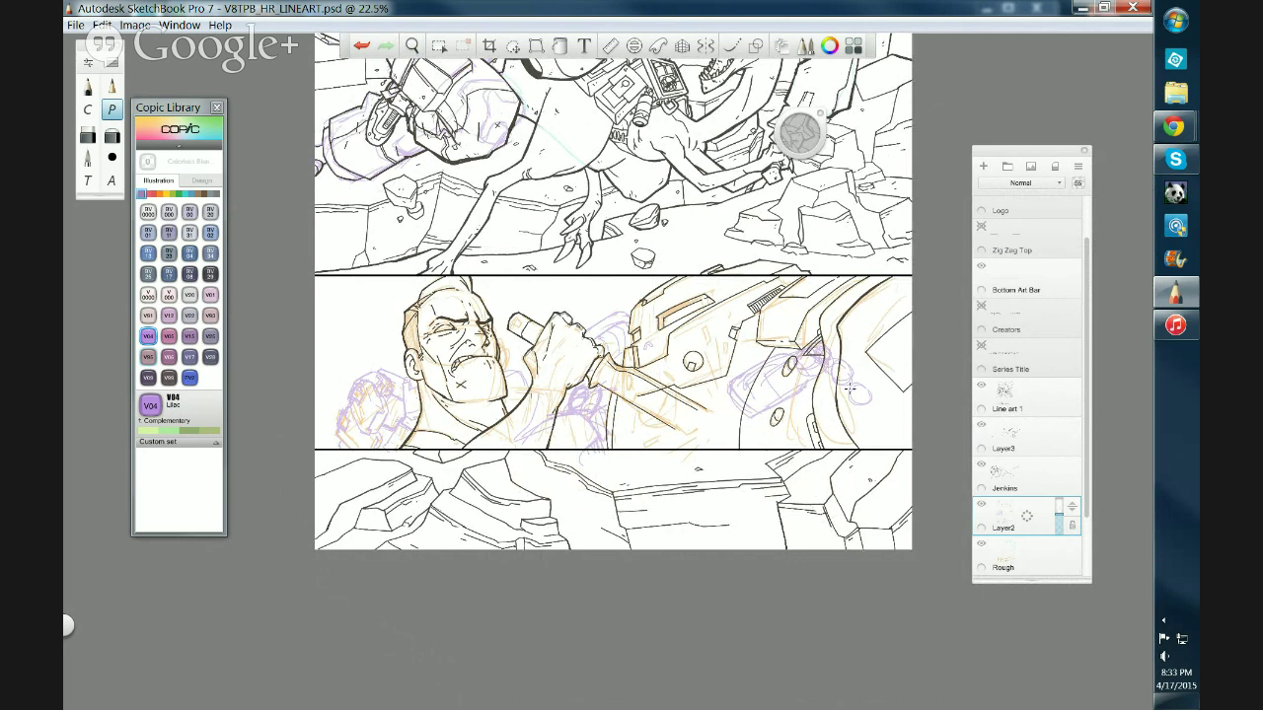
left_click_drag(800, 146, 793, 133)
mouse_move(748, 376)
left_mouse_down()
mouse_move(827, 341)
mouse_move(743, 407)
mouse_move(844, 381)
mouse_move(820, 411)
left_mouse_up()
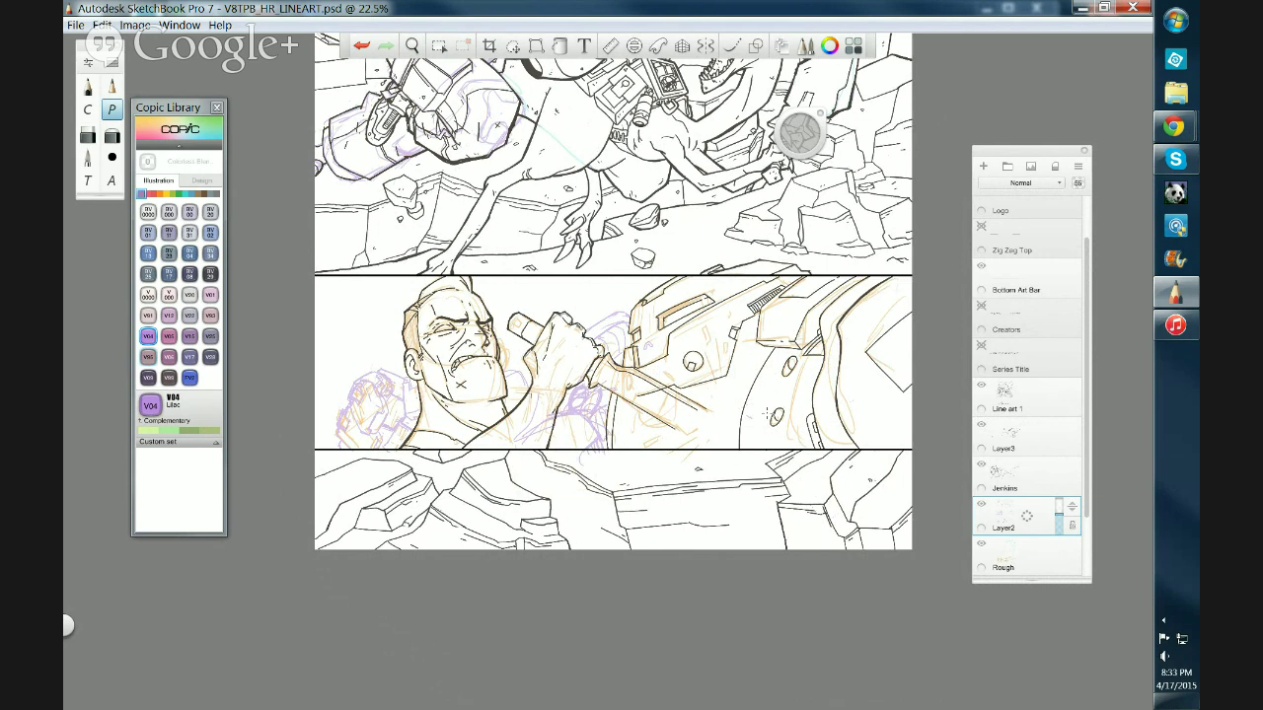
Try a small rounded lilac form beside the machine's vented strip
mouse_move(748, 323)
left_mouse_down()
mouse_move(745, 355)
mouse_move(754, 344)
mouse_move(715, 341)
left_mouse_up()
mouse_move(717, 331)
left_mouse_down()
mouse_move(753, 344)
mouse_move(735, 371)
left_mouse_up()
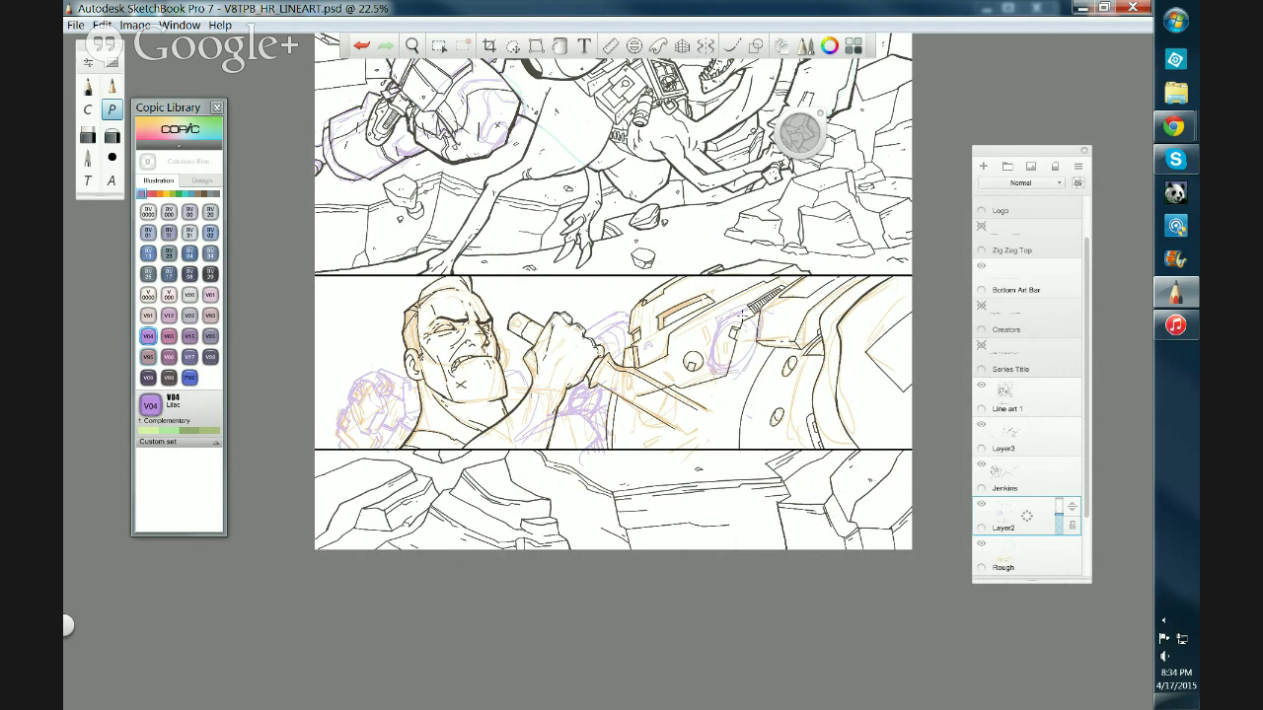
left_click_drag(728, 318, 729, 332)
Try an arched lilac form over the machine's rear joint, with loose curves continuing down toward the panel border
mouse_move(770, 317)
left_mouse_down()
mouse_move(753, 379)
mouse_move(809, 312)
mouse_move(815, 327)
mouse_move(771, 342)
mouse_move(789, 381)
left_mouse_up()
mouse_move(815, 305)
left_mouse_down()
mouse_move(824, 318)
mouse_move(807, 381)
left_mouse_up()
left_click_drag(809, 318, 819, 339)
left_click_drag(772, 294, 817, 311)
left_click_drag(753, 335, 780, 378)
mouse_move(798, 299)
left_mouse_down()
mouse_move(816, 307)
mouse_move(786, 377)
mouse_move(808, 310)
mouse_move(835, 331)
mouse_move(789, 399)
left_mouse_up()
left_click_drag(844, 352, 824, 415)
left_click_drag(809, 367, 801, 389)
mouse_move(722, 405)
left_mouse_down()
mouse_move(727, 419)
mouse_move(711, 414)
mouse_move(722, 399)
mouse_move(707, 405)
mouse_move(728, 439)
mouse_move(739, 377)
left_mouse_up()
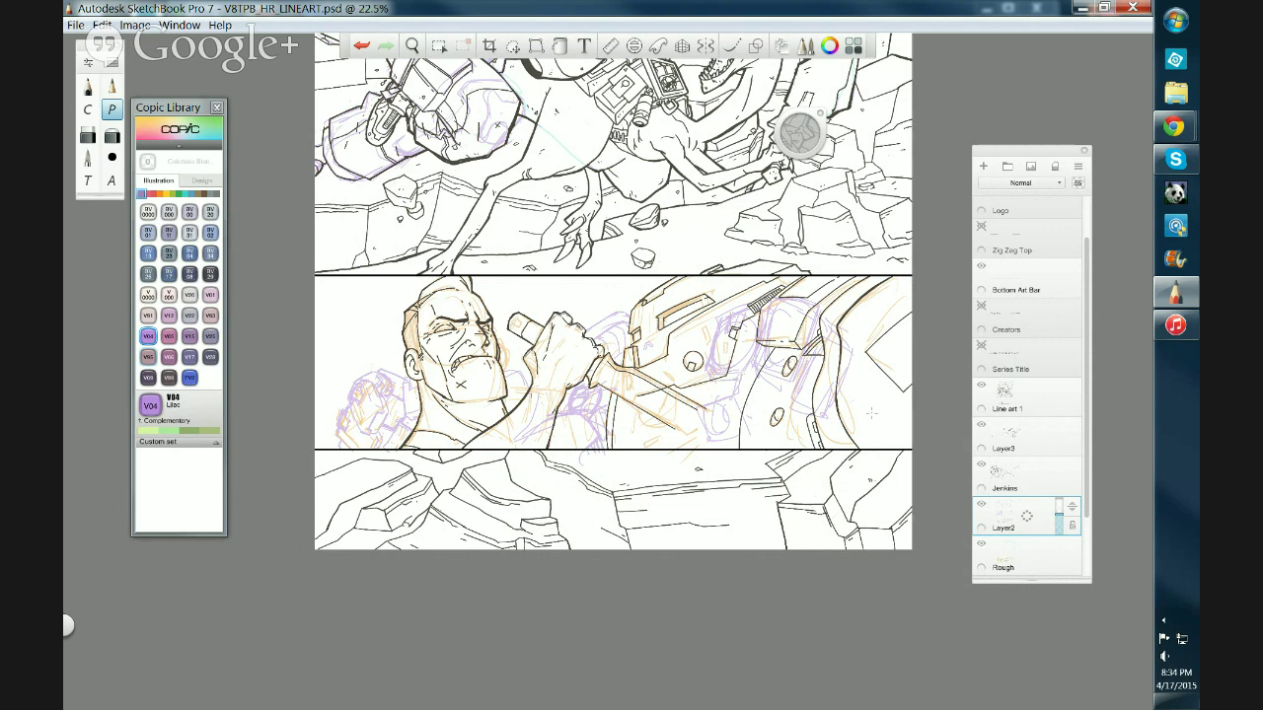
left_click_drag(776, 387, 838, 424)
mouse_move(856, 381)
left_mouse_down()
mouse_move(846, 411)
mouse_move(864, 414)
left_mouse_up()
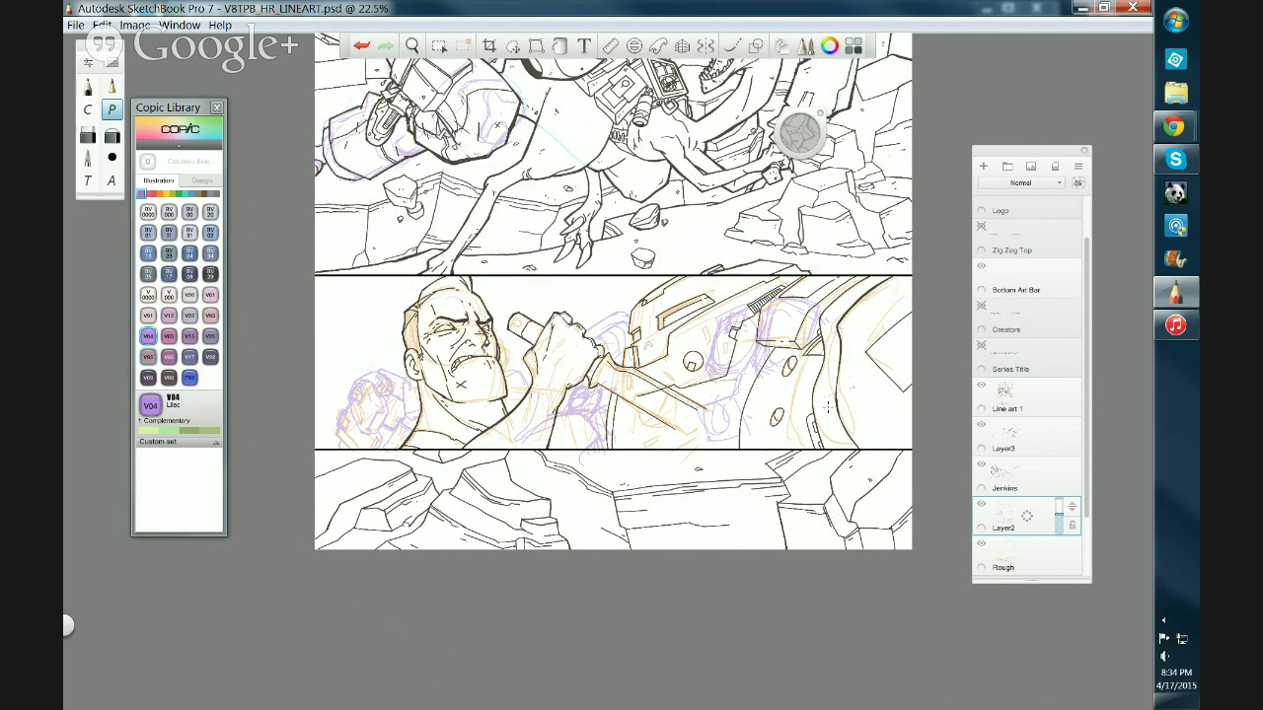
Try an angular box-shaped lilac form across the middle of the machine, reaching its lower oval detail
mouse_move(774, 367)
left_mouse_down()
mouse_move(755, 341)
mouse_move(764, 313)
mouse_move(705, 324)
mouse_move(713, 365)
mouse_move(728, 373)
mouse_move(712, 431)
mouse_move(722, 438)
left_mouse_up()
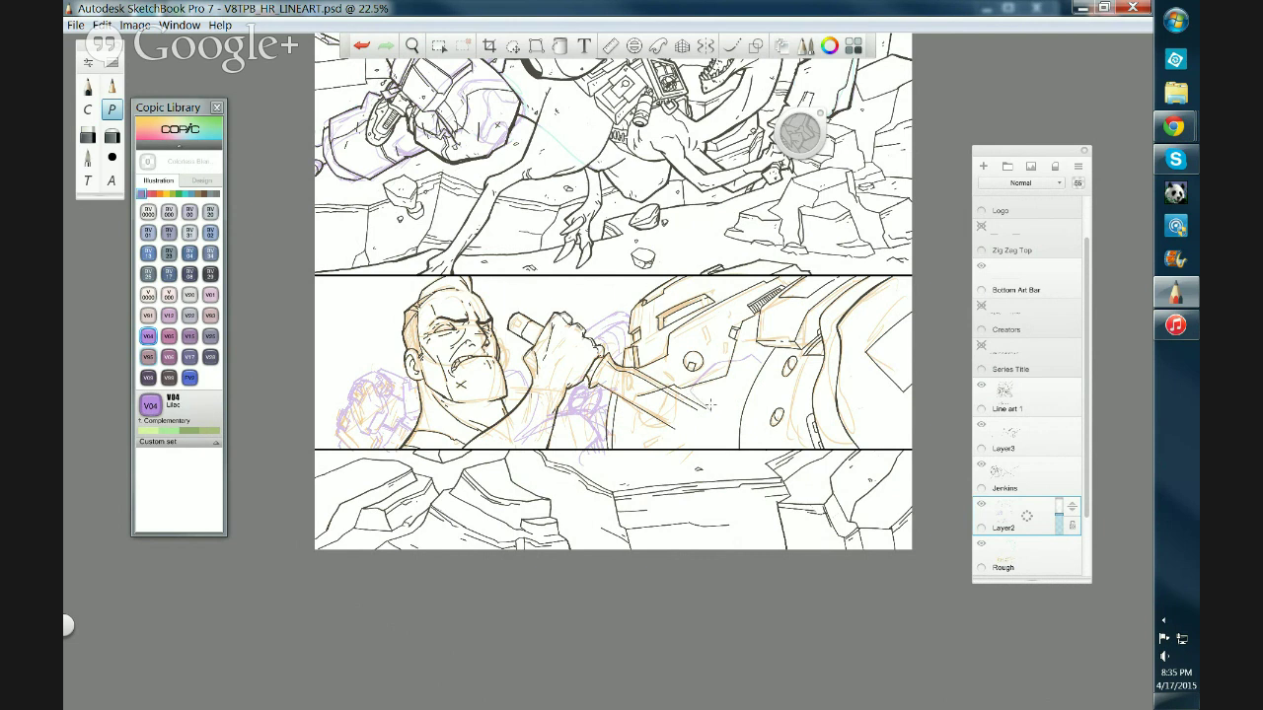
mouse_move(724, 387)
left_mouse_down()
mouse_move(734, 394)
mouse_move(762, 363)
left_mouse_up()
left_click_drag(710, 368, 723, 351)
mouse_move(723, 434)
left_mouse_down()
mouse_move(749, 451)
mouse_move(775, 418)
left_mouse_up()
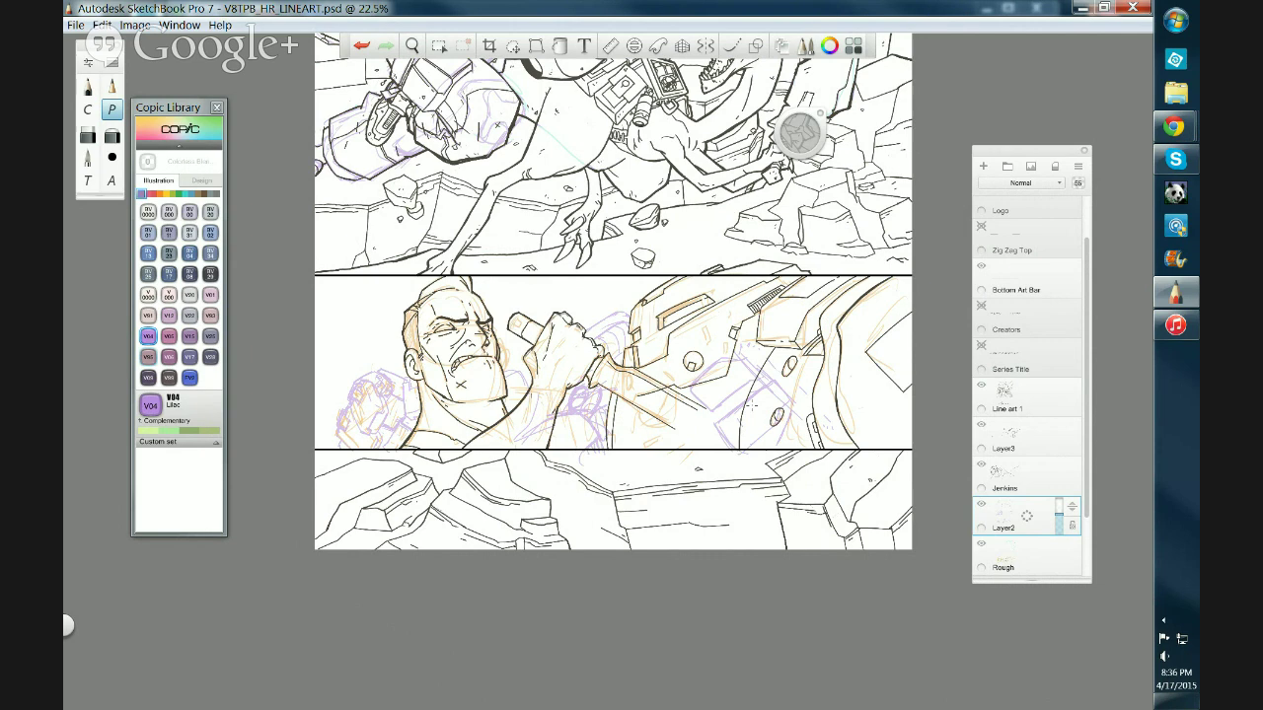
left_click_drag(740, 403, 712, 426)
Try large rounded lilac curves around the machine's rear, behind the angular box form
mouse_move(786, 325)
left_mouse_down()
mouse_move(749, 342)
mouse_move(791, 329)
mouse_move(833, 347)
mouse_move(871, 405)
left_mouse_up()
mouse_move(742, 347)
left_mouse_down()
mouse_move(888, 405)
mouse_move(775, 377)
mouse_move(823, 411)
mouse_move(868, 392)
mouse_move(866, 416)
mouse_move(829, 425)
mouse_move(856, 391)
mouse_move(854, 427)
left_mouse_up()
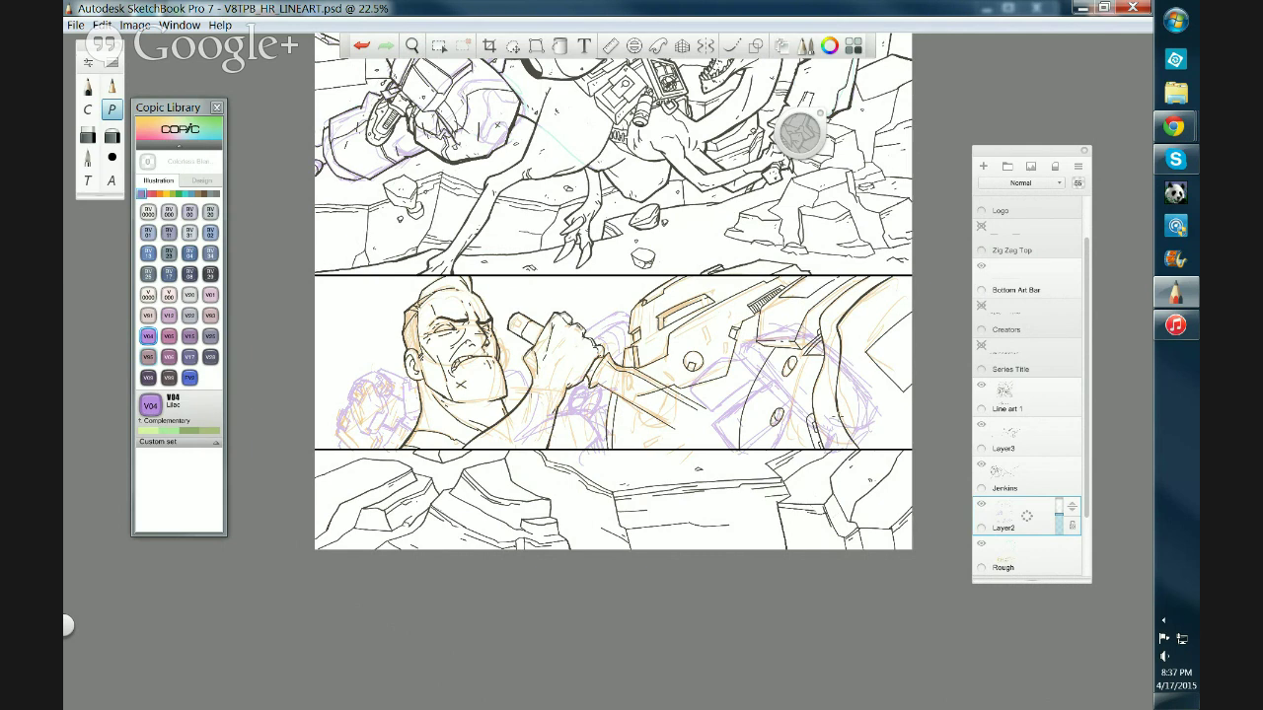
mouse_move(770, 410)
left_mouse_down()
mouse_move(759, 345)
mouse_move(725, 424)
mouse_move(729, 446)
mouse_move(858, 422)
left_mouse_up()
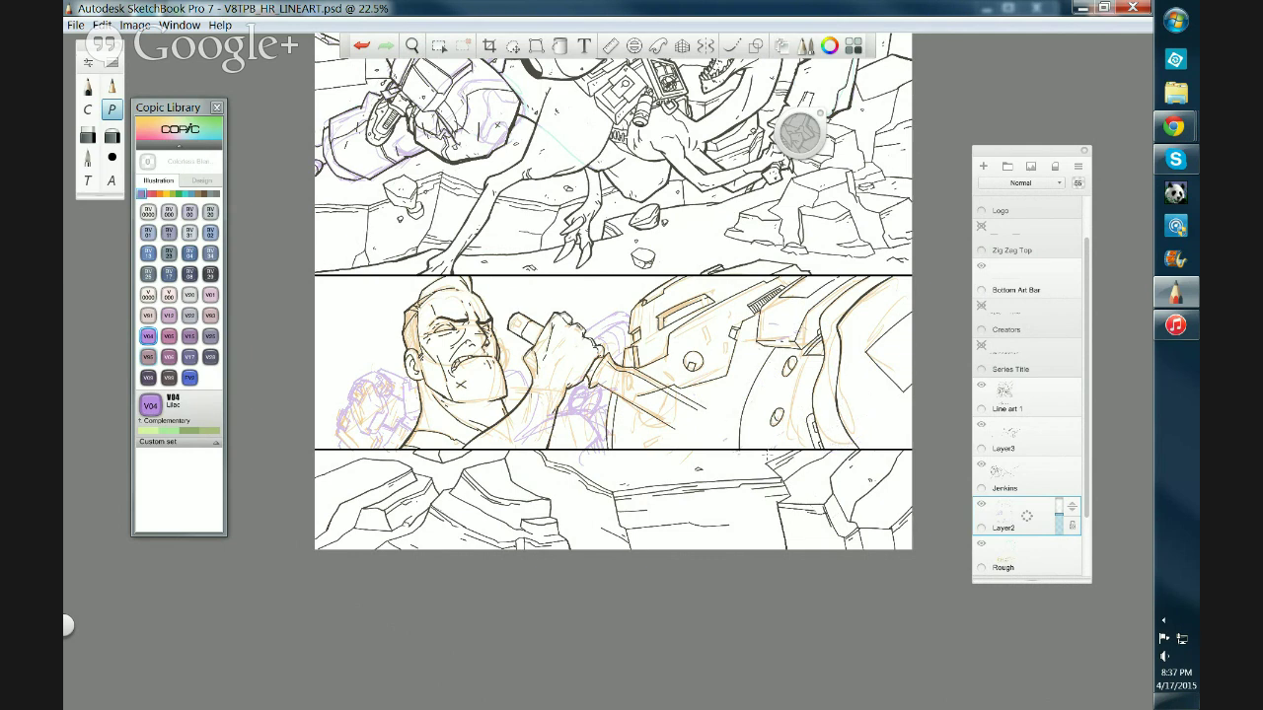
Raise the opacity of Layer2 and sketch large loose lilac curves across the machine's rear section
left_click_drag(1060, 513, 1059, 501)
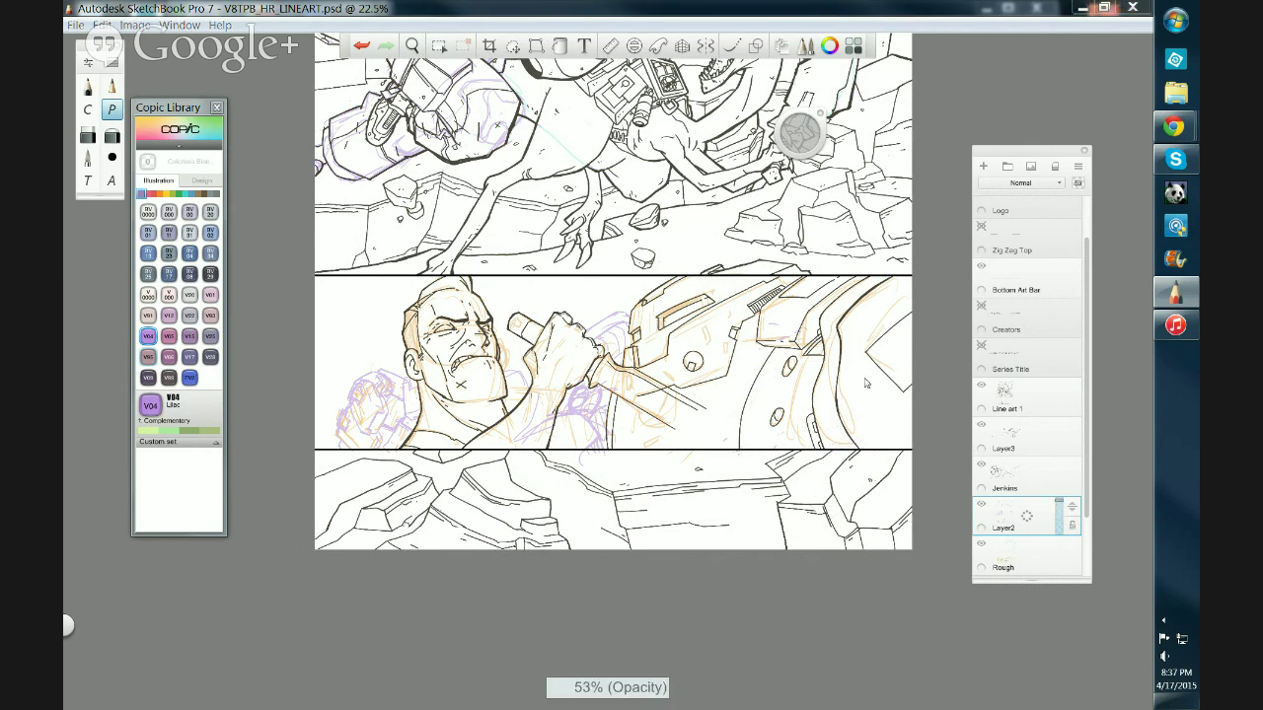
mouse_move(833, 332)
left_mouse_down()
mouse_move(868, 414)
mouse_move(883, 346)
mouse_move(779, 325)
mouse_move(731, 363)
mouse_move(780, 361)
mouse_move(742, 395)
mouse_move(831, 426)
mouse_move(841, 404)
mouse_move(817, 318)
mouse_move(888, 390)
mouse_move(730, 410)
left_mouse_up()
mouse_move(798, 324)
left_mouse_down()
mouse_move(813, 365)
mouse_move(853, 325)
mouse_move(868, 385)
mouse_move(828, 315)
mouse_move(873, 426)
mouse_move(893, 361)
mouse_move(907, 355)
mouse_move(892, 340)
mouse_move(859, 394)
mouse_move(873, 434)
mouse_move(901, 429)
mouse_move(893, 457)
left_mouse_up()
mouse_move(755, 338)
left_mouse_down()
mouse_move(799, 320)
mouse_move(720, 363)
mouse_move(783, 354)
left_mouse_up()
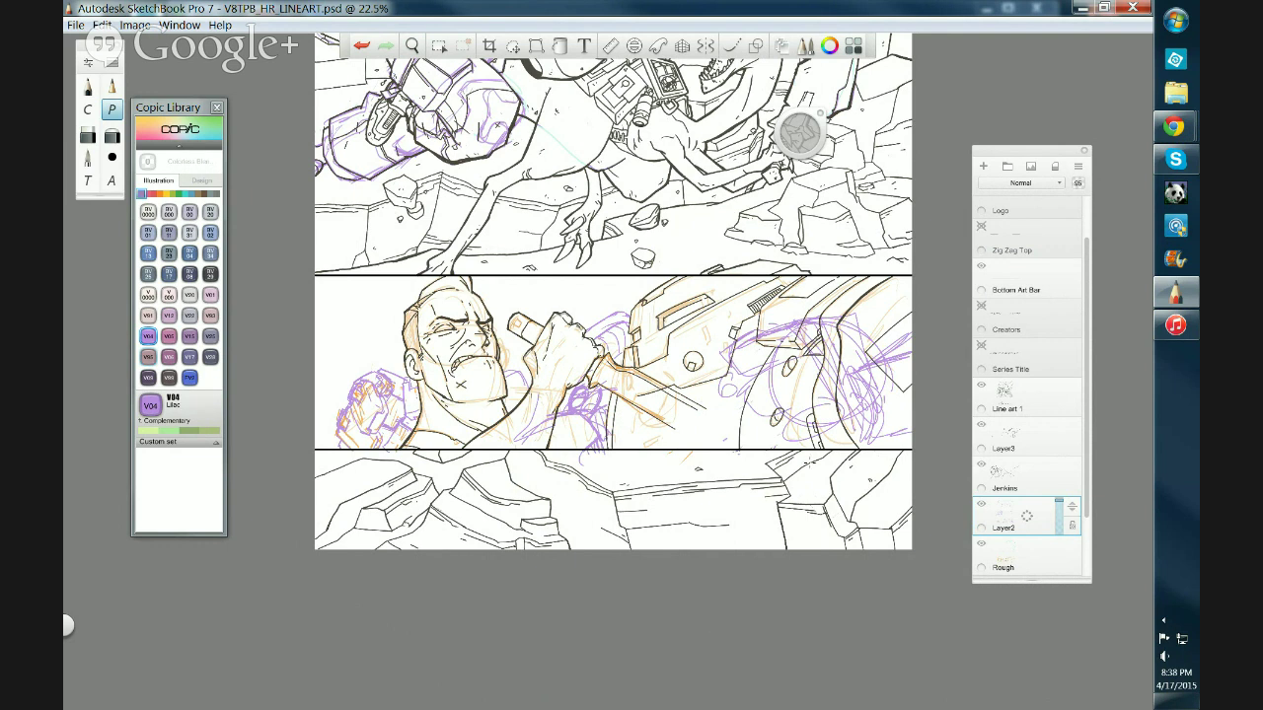
Sketch the long diagonal band running down through the lilac curves on the machine's rear
key("space")
left_click_drag(941, 304, 900, 336)
left_click_drag(813, 443, 951, 480)
left_click_drag(915, 532, 917, 449)
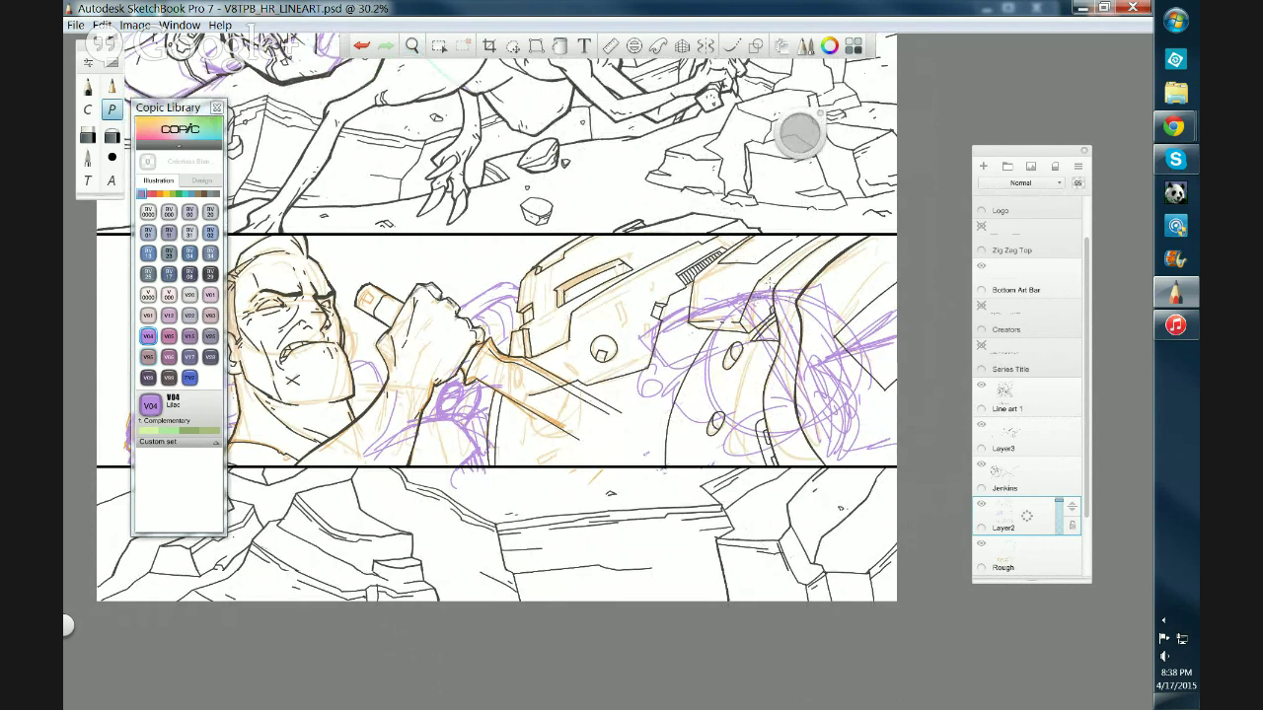
left_click_drag(775, 305, 838, 404)
left_click_drag(755, 306, 819, 411)
left_click_drag(768, 333, 790, 364)
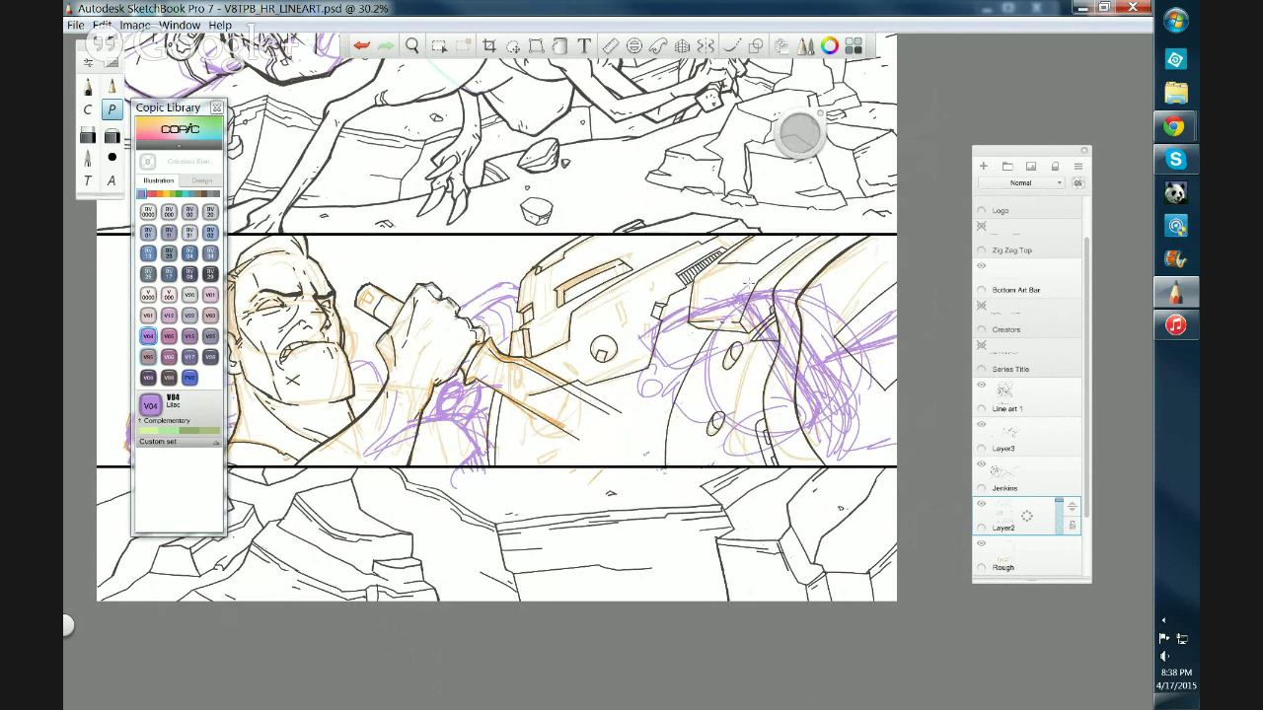
Reinforce the diagonal band's upper corner and pointed lower end in lilac, undoing one stray stroke
left_click_drag(752, 284, 772, 293)
mouse_move(774, 318)
left_mouse_down()
mouse_move(757, 329)
mouse_move(775, 322)
mouse_move(811, 375)
left_mouse_up()
left_click_drag(807, 434, 836, 426)
mouse_move(833, 383)
left_mouse_down()
mouse_move(848, 403)
mouse_move(841, 428)
mouse_move(813, 435)
mouse_move(846, 404)
mouse_move(774, 306)
mouse_move(849, 407)
mouse_move(768, 298)
left_mouse_up()
key("ctrl+z")
mouse_move(809, 368)
left_mouse_down()
mouse_move(824, 422)
mouse_move(750, 296)
mouse_move(827, 398)
left_mouse_up()
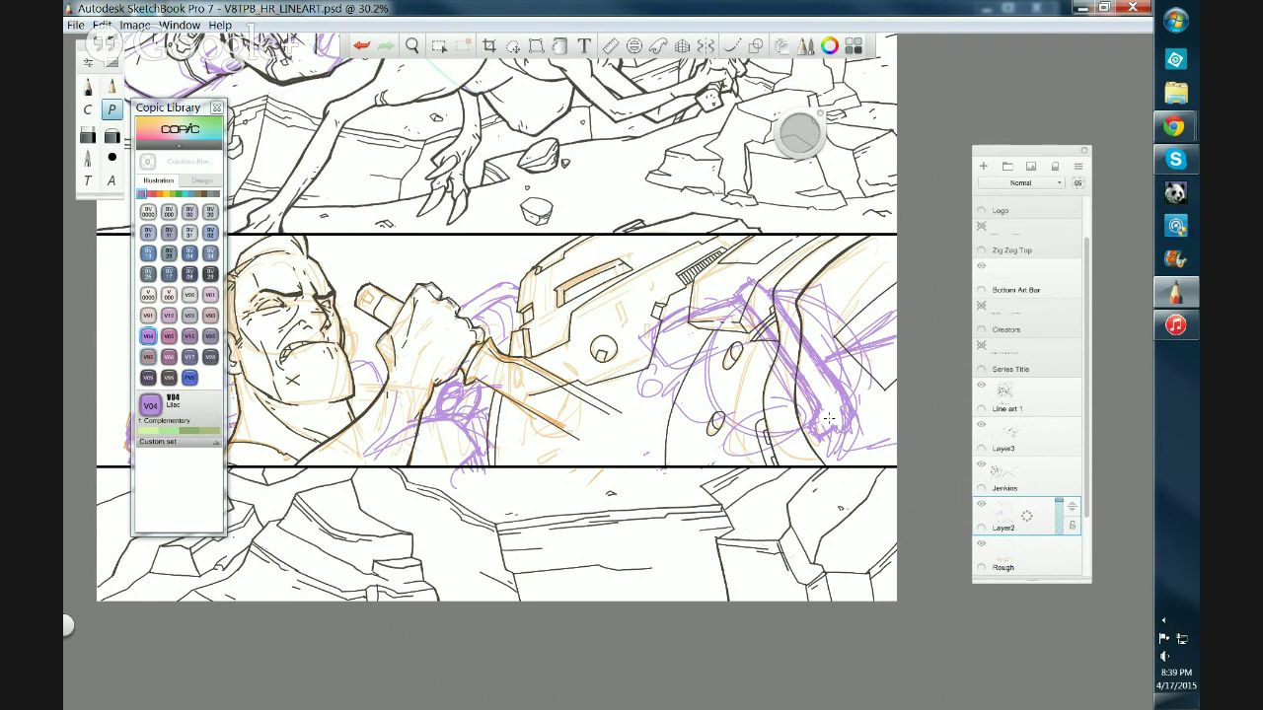
Darken the diagonal band's edges and lower tip in lilac, and undo the last unwanted strokes
mouse_move(827, 381)
left_mouse_down()
mouse_move(848, 429)
mouse_move(836, 396)
left_mouse_up()
mouse_move(759, 312)
left_mouse_down()
mouse_move(793, 363)
mouse_move(785, 326)
mouse_move(811, 351)
mouse_move(757, 275)
mouse_move(840, 401)
left_mouse_up()
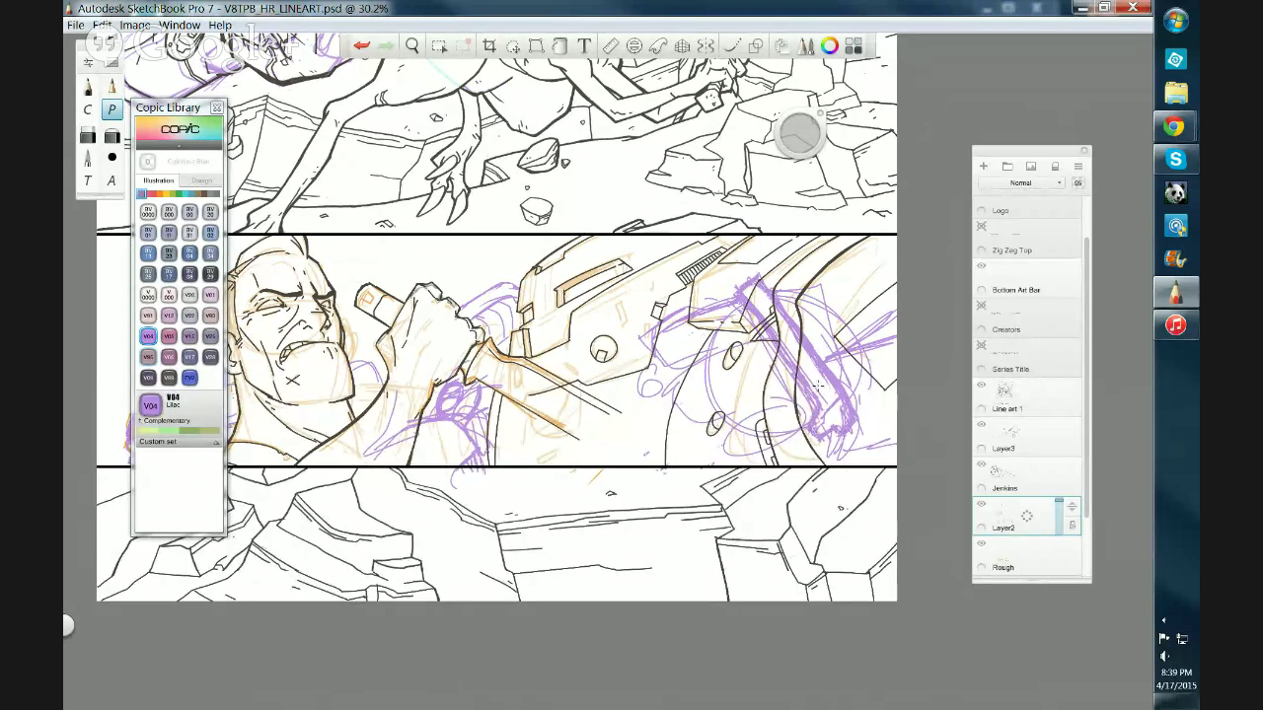
mouse_move(783, 352)
left_mouse_down()
mouse_move(820, 400)
mouse_move(774, 339)
left_mouse_up()
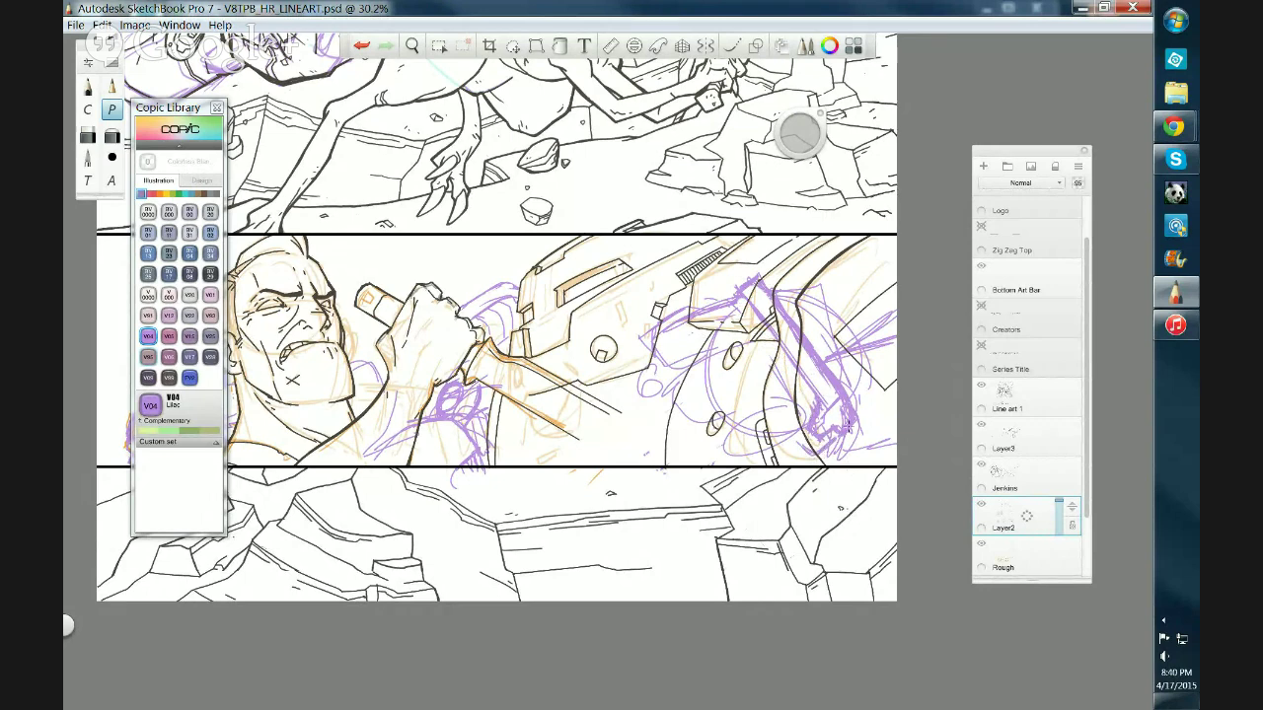
left_click_drag(844, 410, 841, 426)
key("ctrl+z")
key("ctrl+z")
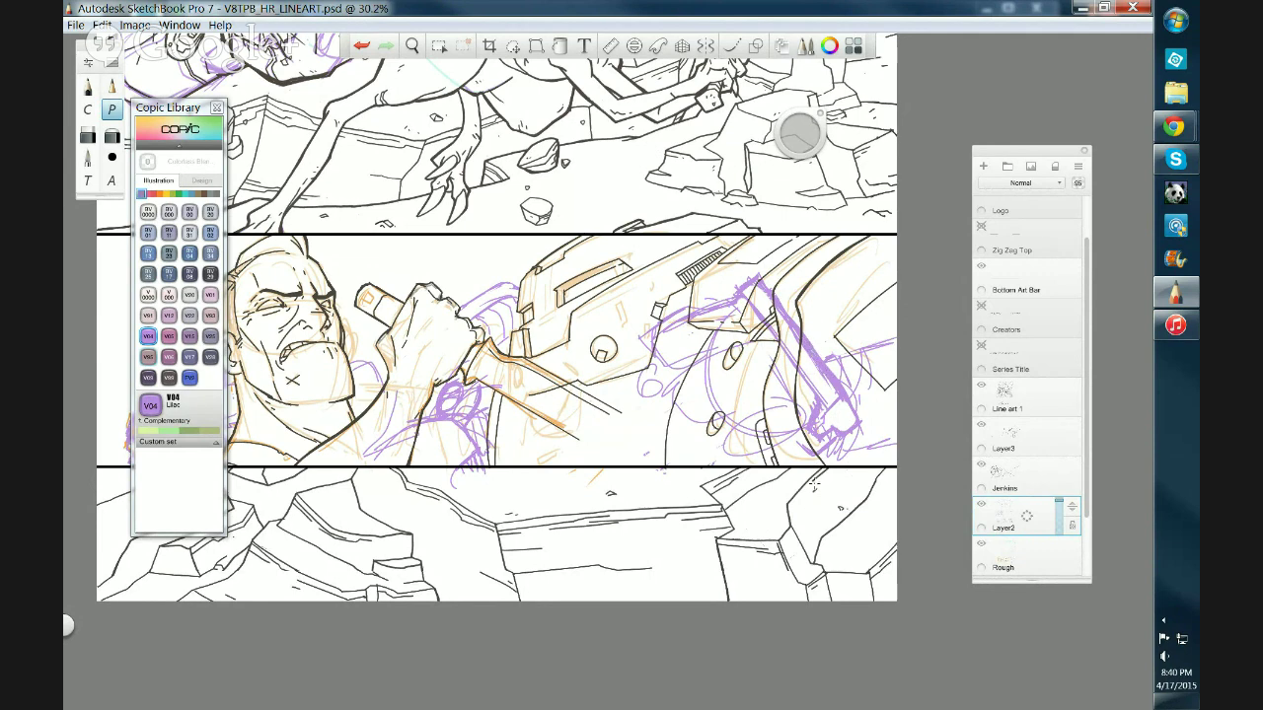
Add round details beneath the diagonal band and strengthen the connecting form at its upper end in lilac
mouse_move(774, 328)
left_mouse_down()
mouse_move(826, 406)
mouse_move(816, 387)
left_mouse_up()
left_click_drag(735, 301, 749, 311)
mouse_move(734, 315)
left_mouse_down()
mouse_move(759, 331)
mouse_move(739, 330)
mouse_move(770, 379)
mouse_move(783, 349)
left_mouse_up()
mouse_move(779, 410)
left_mouse_down()
mouse_move(807, 378)
mouse_move(814, 412)
left_mouse_up()
left_click_drag(777, 340, 753, 377)
left_click_drag(732, 317, 725, 334)
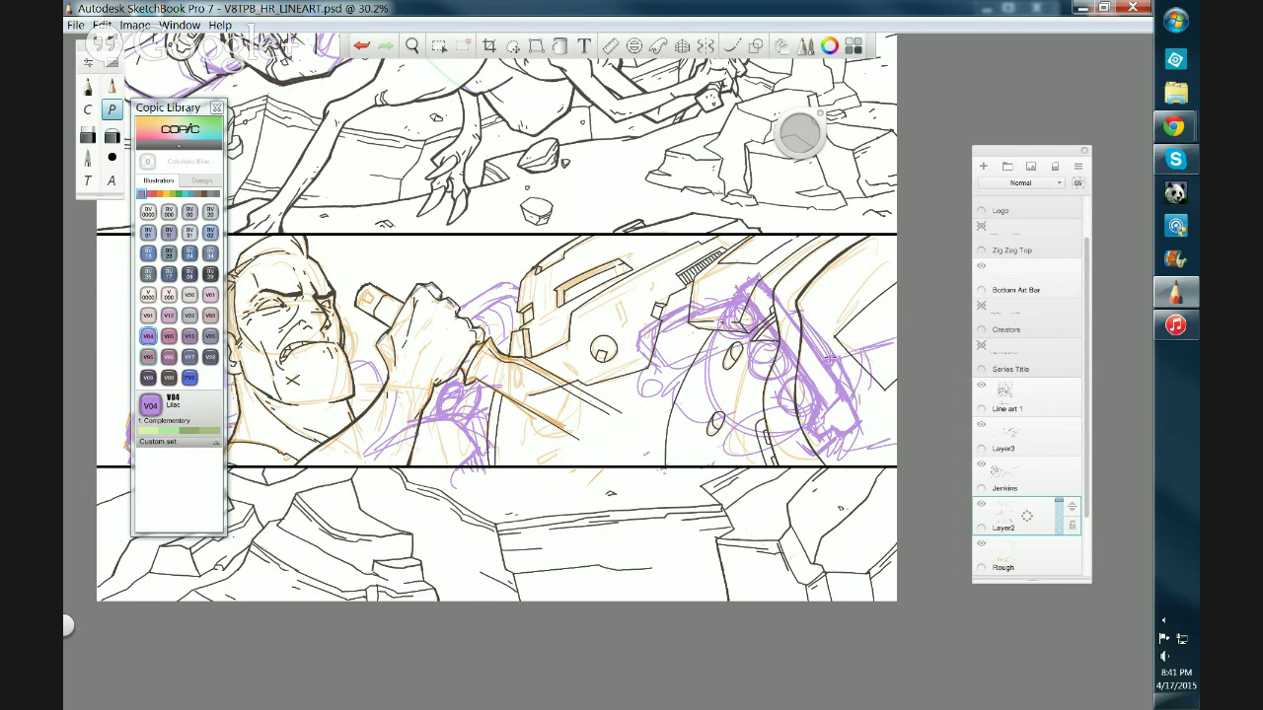
Sketch curved lilac contours around the outer side and lower tip of the diagonal band
left_click_drag(798, 310, 827, 340)
left_click_drag(841, 357, 861, 447)
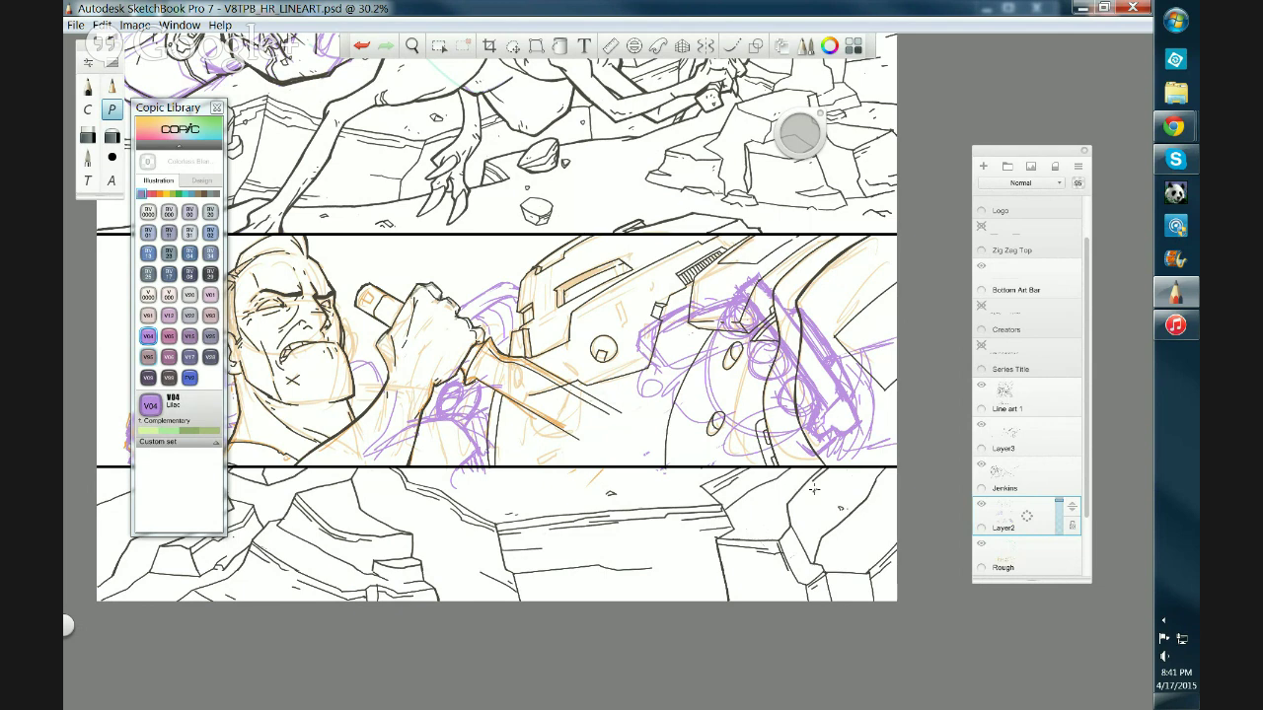
left_click_drag(879, 394, 863, 446)
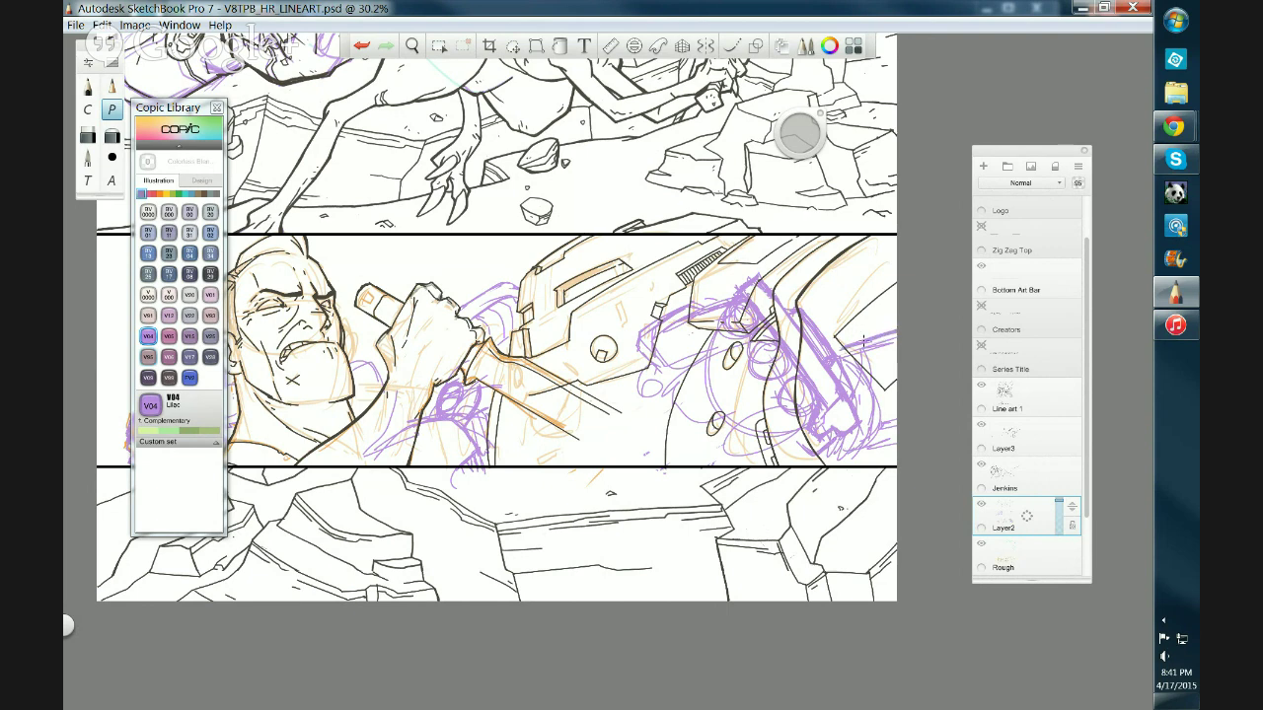
left_click_drag(869, 377, 870, 432)
Build up the lilac joint between the rounded front form and the top of the diagonal band
mouse_move(709, 294)
left_mouse_down()
mouse_move(652, 290)
mouse_move(664, 361)
mouse_move(629, 316)
mouse_move(710, 298)
mouse_move(655, 285)
mouse_move(648, 329)
mouse_move(715, 356)
mouse_move(635, 322)
mouse_move(667, 353)
mouse_move(684, 345)
mouse_move(636, 323)
mouse_move(715, 295)
mouse_move(650, 323)
mouse_move(723, 320)
mouse_move(708, 302)
mouse_move(734, 328)
left_mouse_up()
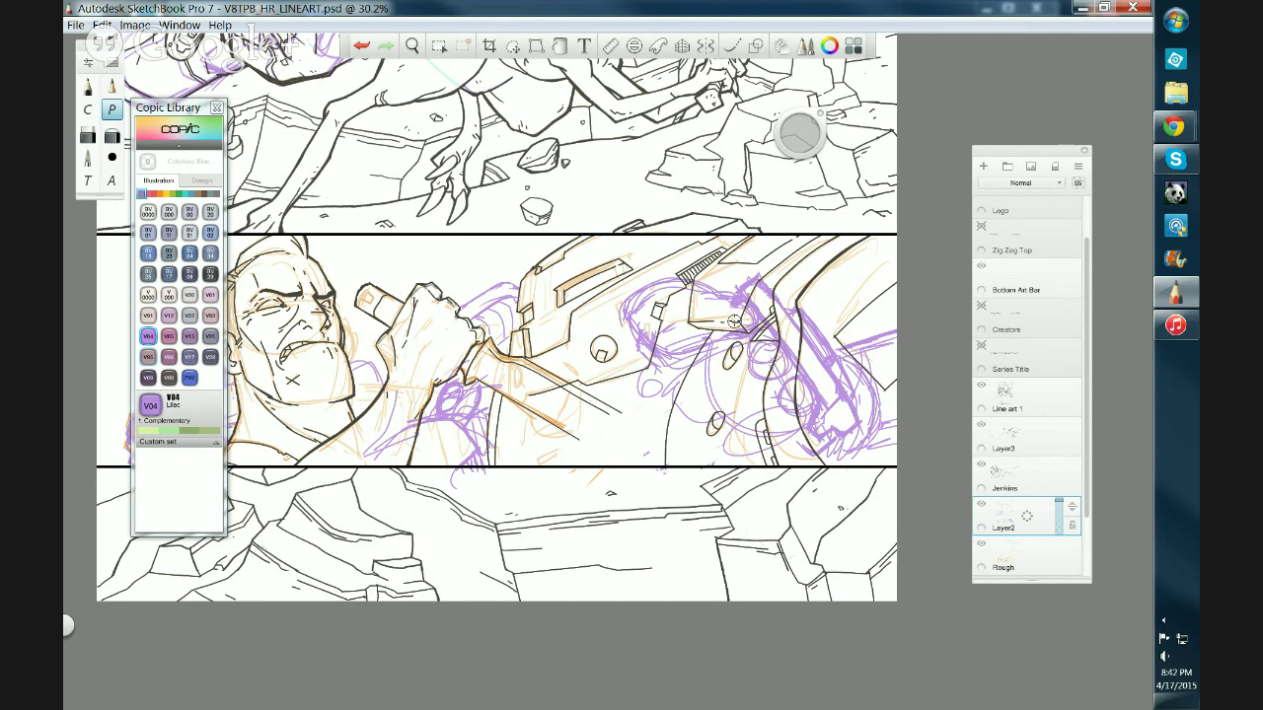
mouse_move(710, 302)
left_mouse_down()
mouse_move(718, 316)
mouse_move(736, 294)
mouse_move(730, 314)
mouse_move(712, 306)
mouse_move(742, 317)
left_mouse_up()
left_click_drag(701, 282, 748, 328)
Tilt the canvas, check the Jenkins layer's visibility, and hide Layer3 to clear the machine's line art
key("space")
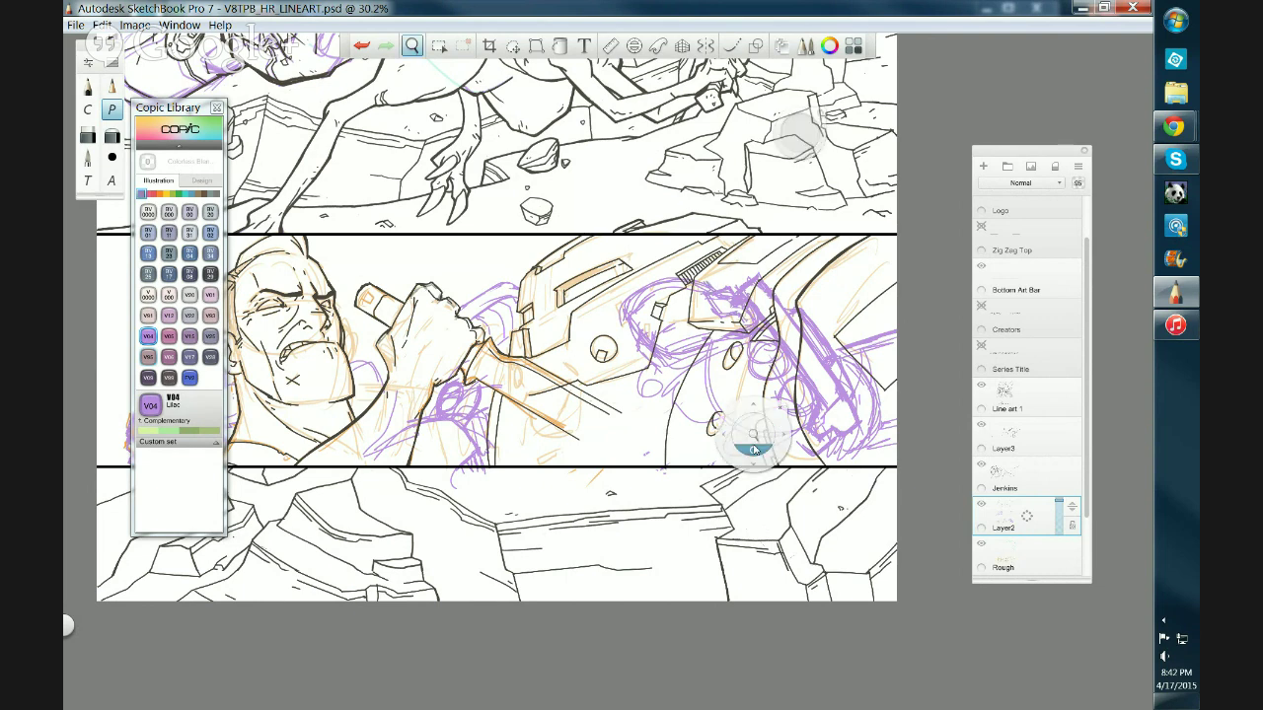
left_click_drag(756, 445, 803, 382)
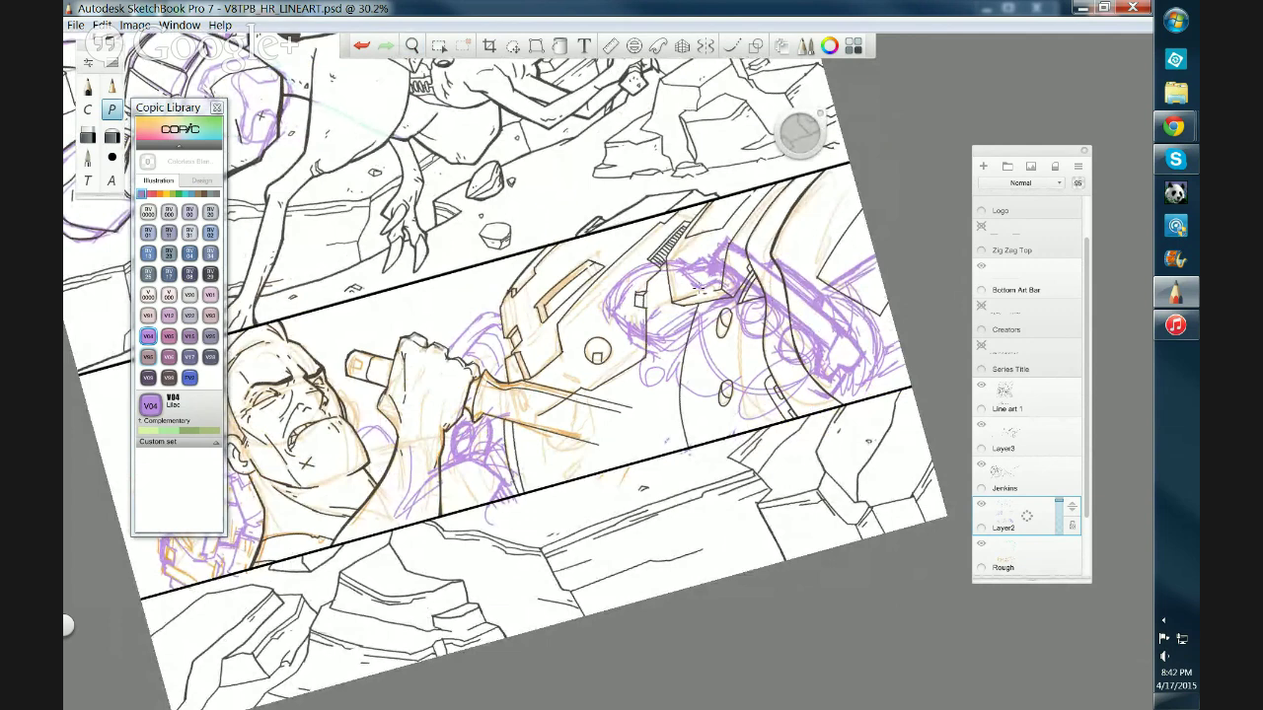
left_click(981, 464)
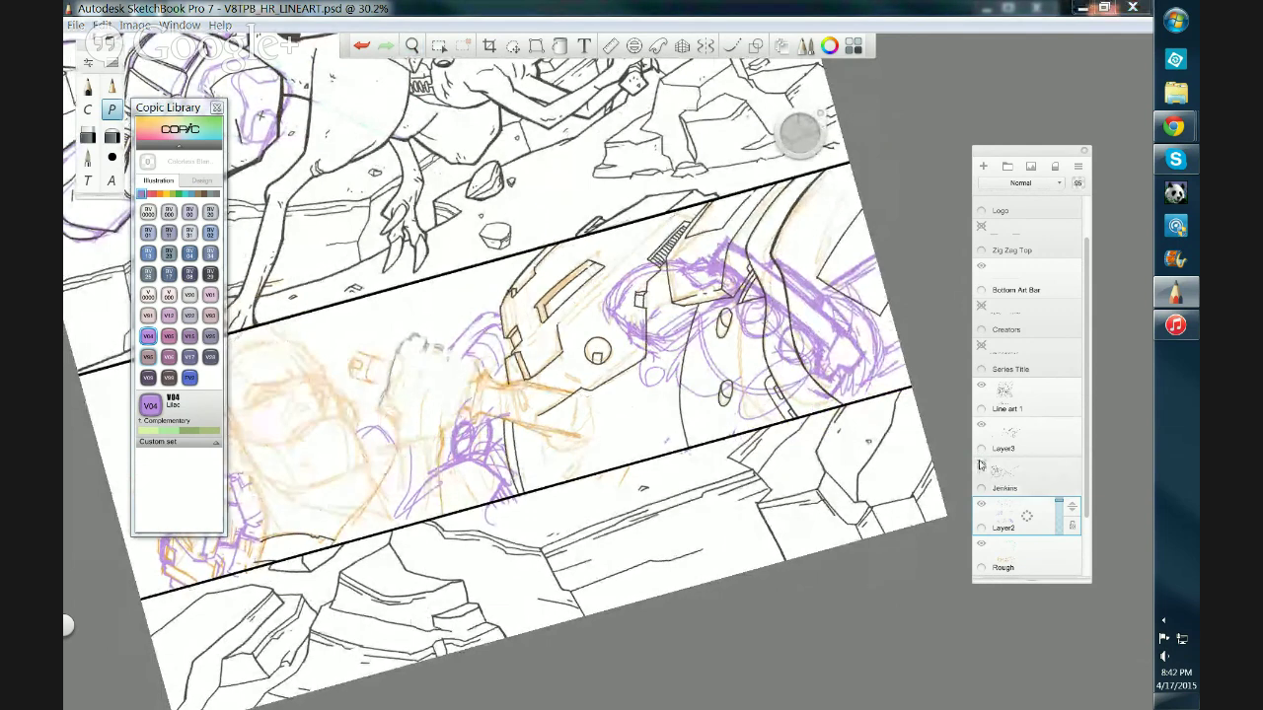
left_click(980, 465)
left_click(980, 425)
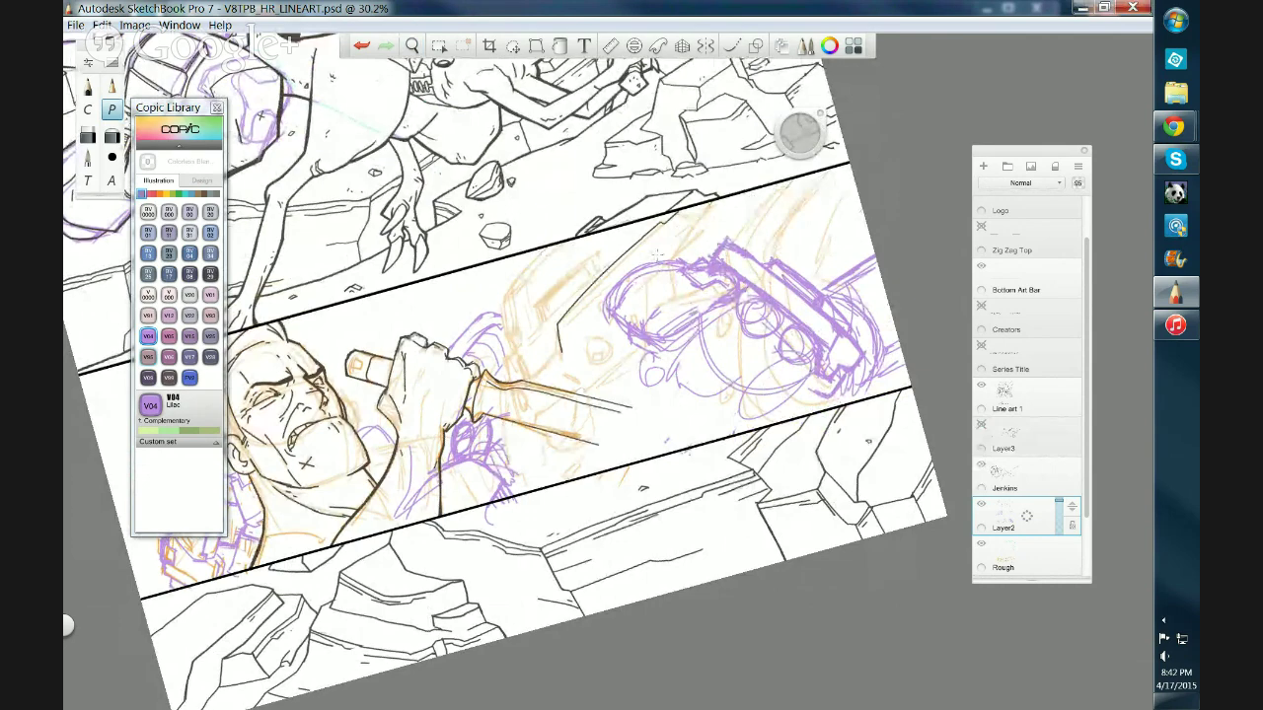
Try reshaping the rounded front form into a heavier block with repeated lilac contour strokes
mouse_move(573, 429)
left_mouse_down()
mouse_move(693, 441)
mouse_move(674, 461)
mouse_move(693, 452)
mouse_move(587, 488)
left_mouse_up()
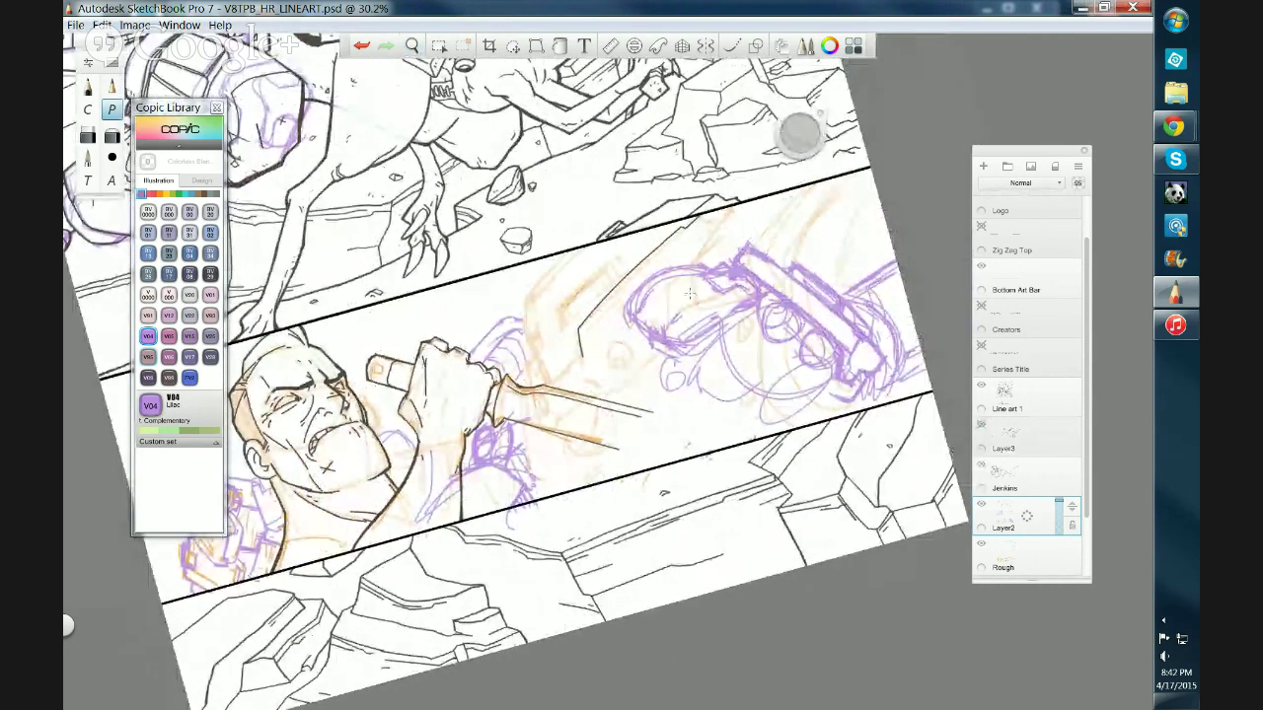
mouse_move(632, 317)
left_mouse_down()
mouse_move(681, 269)
mouse_move(648, 284)
mouse_move(700, 266)
mouse_move(690, 257)
mouse_move(644, 286)
mouse_move(696, 263)
mouse_move(750, 280)
mouse_move(699, 266)
mouse_move(721, 288)
mouse_move(751, 286)
mouse_move(690, 269)
mouse_move(652, 287)
mouse_move(644, 303)
mouse_move(664, 333)
left_mouse_up()
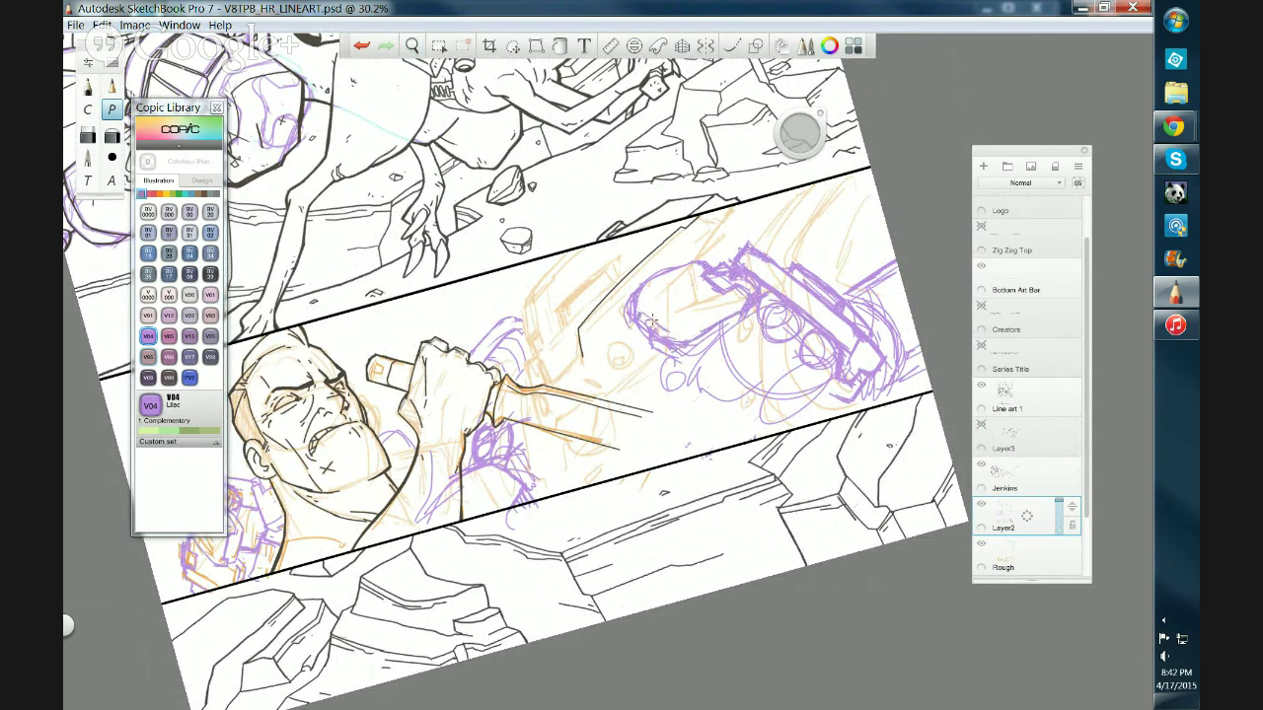
left_click_drag(647, 316, 671, 340)
mouse_move(638, 299)
left_mouse_down()
mouse_move(665, 321)
mouse_move(713, 318)
mouse_move(681, 328)
mouse_move(731, 306)
left_mouse_up()
left_click_drag(647, 284, 670, 267)
mouse_move(633, 315)
left_mouse_down()
mouse_move(671, 351)
mouse_move(720, 328)
left_mouse_up()
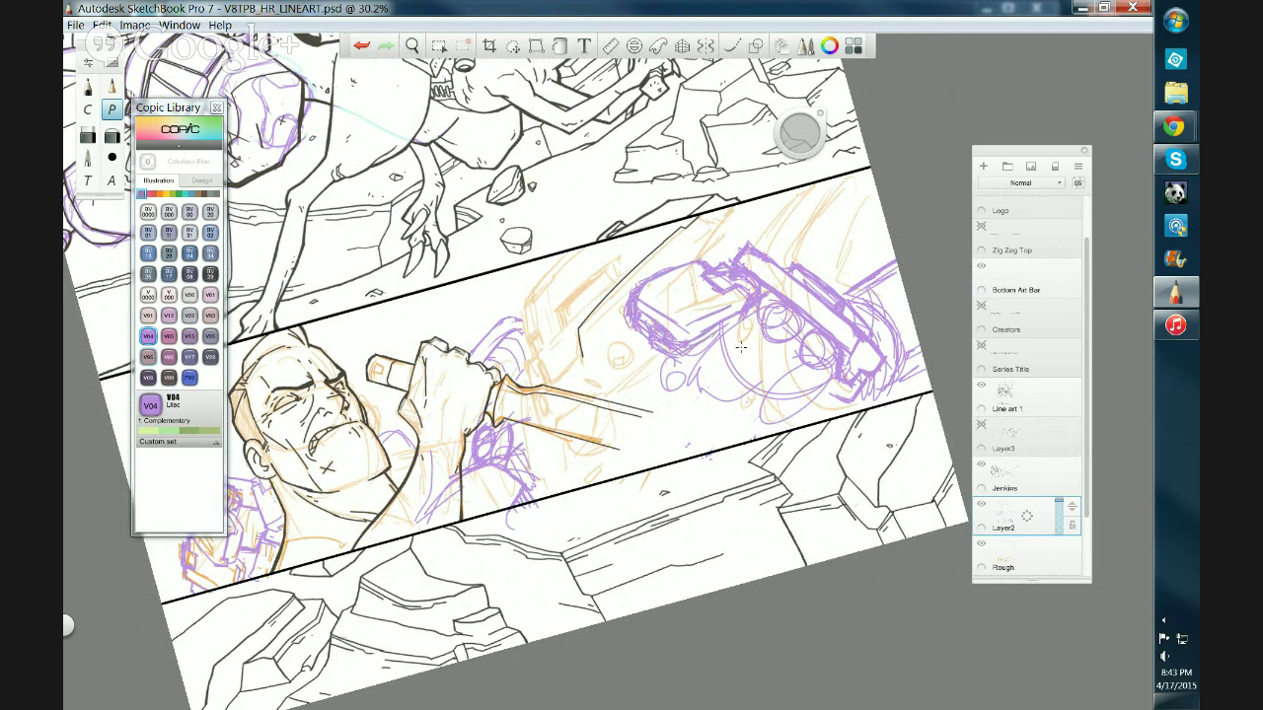
Undo the recent lilac strokes that outline the front end and underside of the block form
key("ctrl+z")
key("ctrl+z")
key("ctrl+z")
key("ctrl+z")
key("ctrl+z")
key("ctrl+z")
key("ctrl+z")
key("ctrl+z")
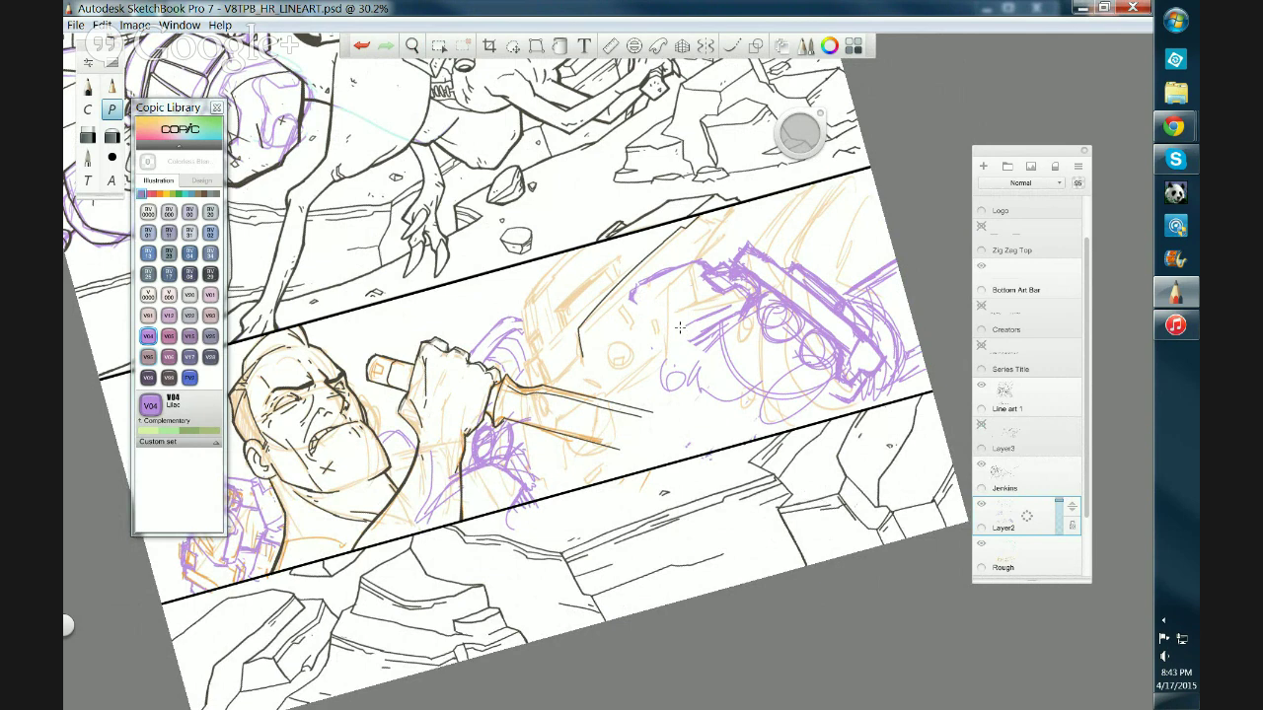
Redraw the block form's front end and lower edge with cleaner, angular lilac lines
left_click_drag(634, 284, 678, 330)
left_click_drag(642, 302, 670, 330)
left_click_drag(635, 318, 681, 347)
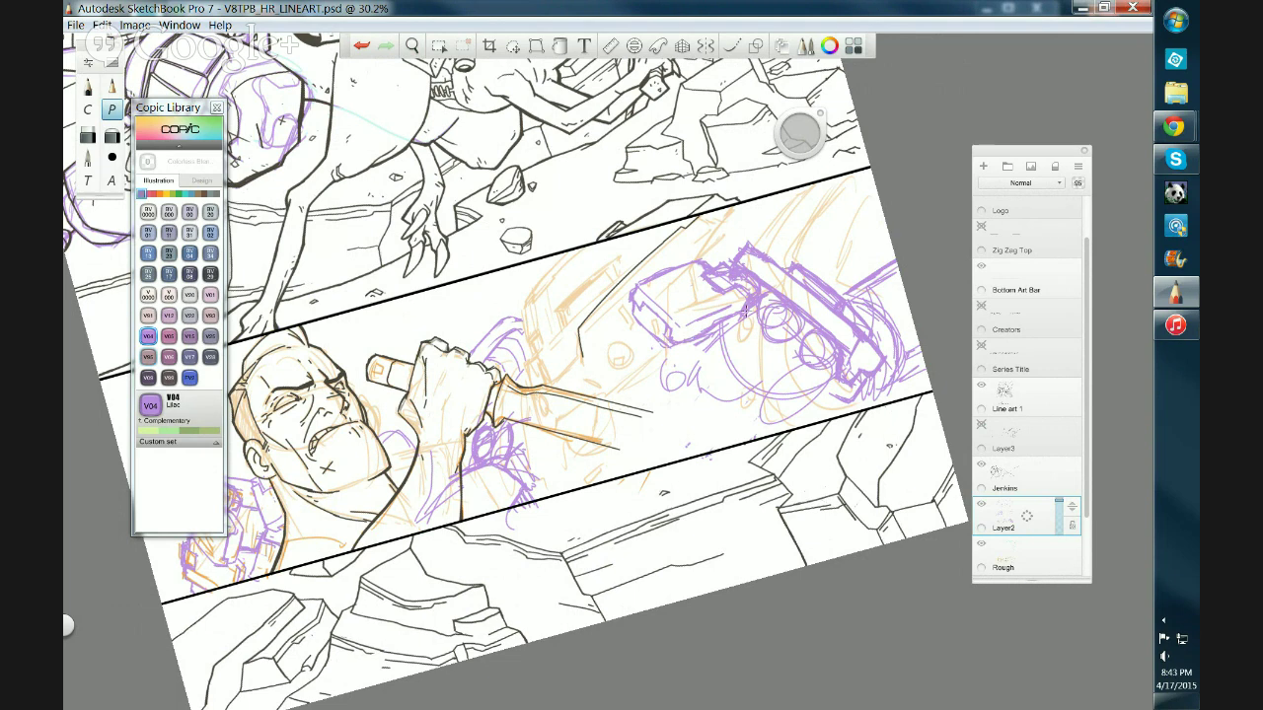
left_click_drag(697, 354, 711, 342)
Sketch curved lilac strokes below the block form, following the large arc under the diagonal band
left_click_drag(788, 341, 732, 397)
mouse_move(735, 325)
left_mouse_down()
mouse_move(693, 361)
mouse_move(687, 396)
left_mouse_up()
left_click_drag(789, 351, 738, 402)
mouse_move(702, 349)
left_mouse_down()
mouse_move(706, 386)
mouse_move(755, 400)
left_mouse_up()
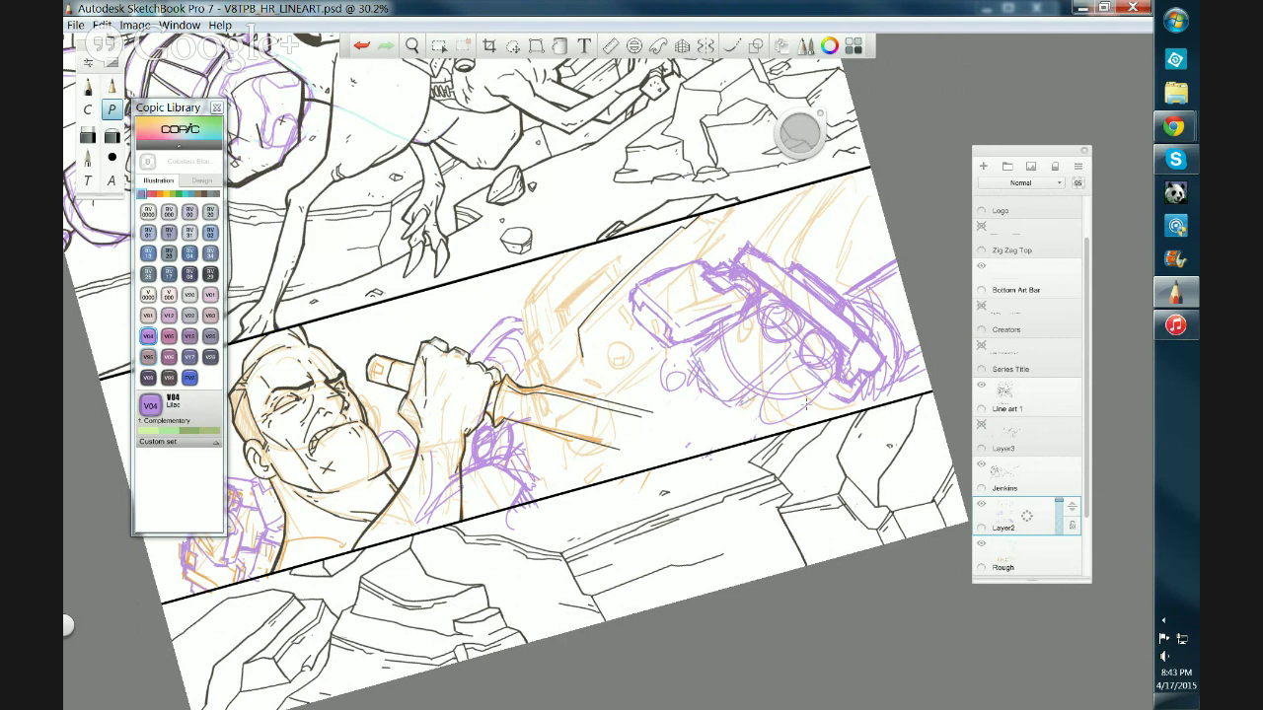
Rework the lower edges of the large arc and sketch short lilac construction lines beneath the block form's front end
mouse_move(797, 359)
left_mouse_down()
mouse_move(730, 417)
mouse_move(757, 437)
left_mouse_up()
mouse_move(667, 353)
left_mouse_down()
mouse_move(632, 361)
mouse_move(663, 402)
left_mouse_up()
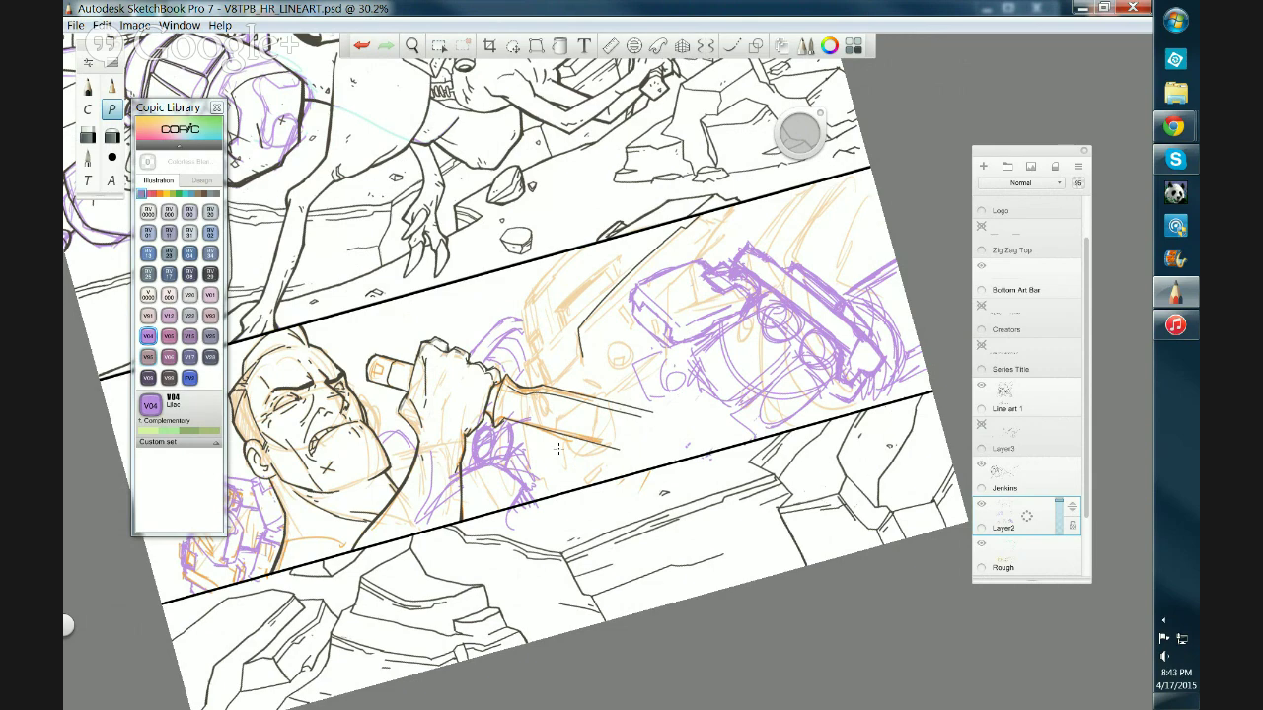
key("space")
left_click_drag(497, 431, 537, 454)
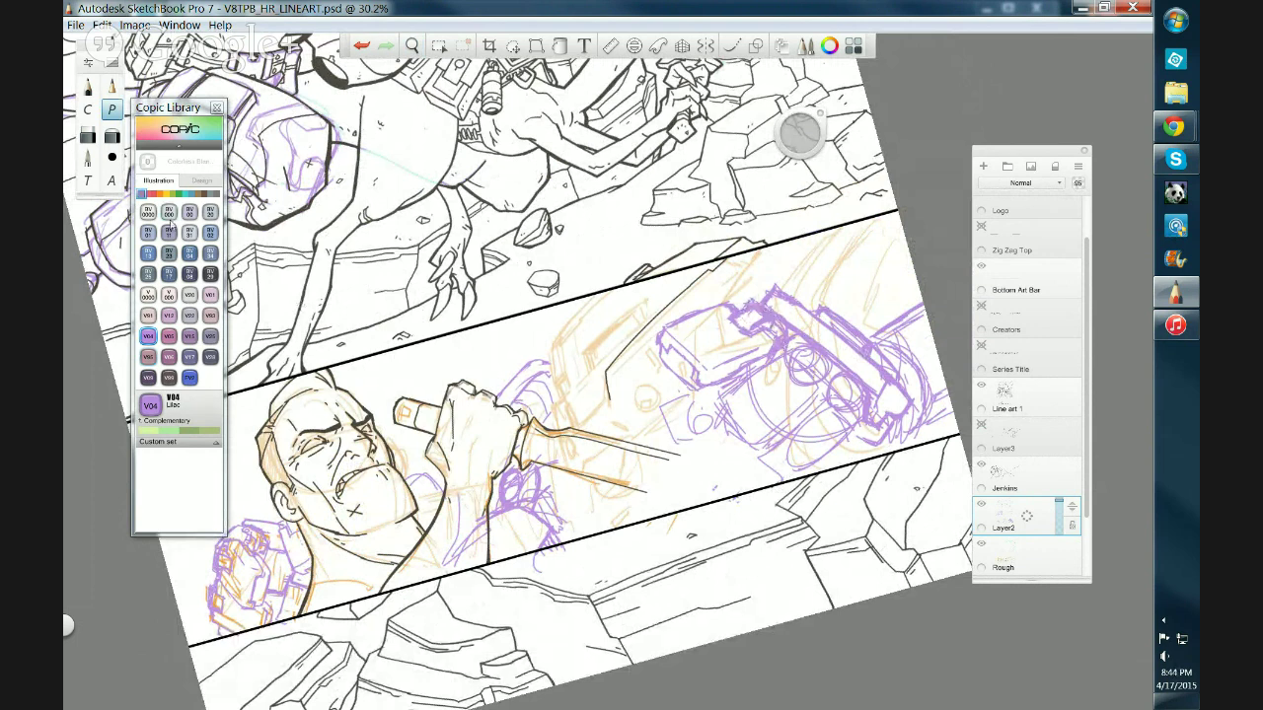
Browse the Robot Hands reference folder for an image to add, previewing several of the comic panels with mechanical hands
left_click(75, 25)
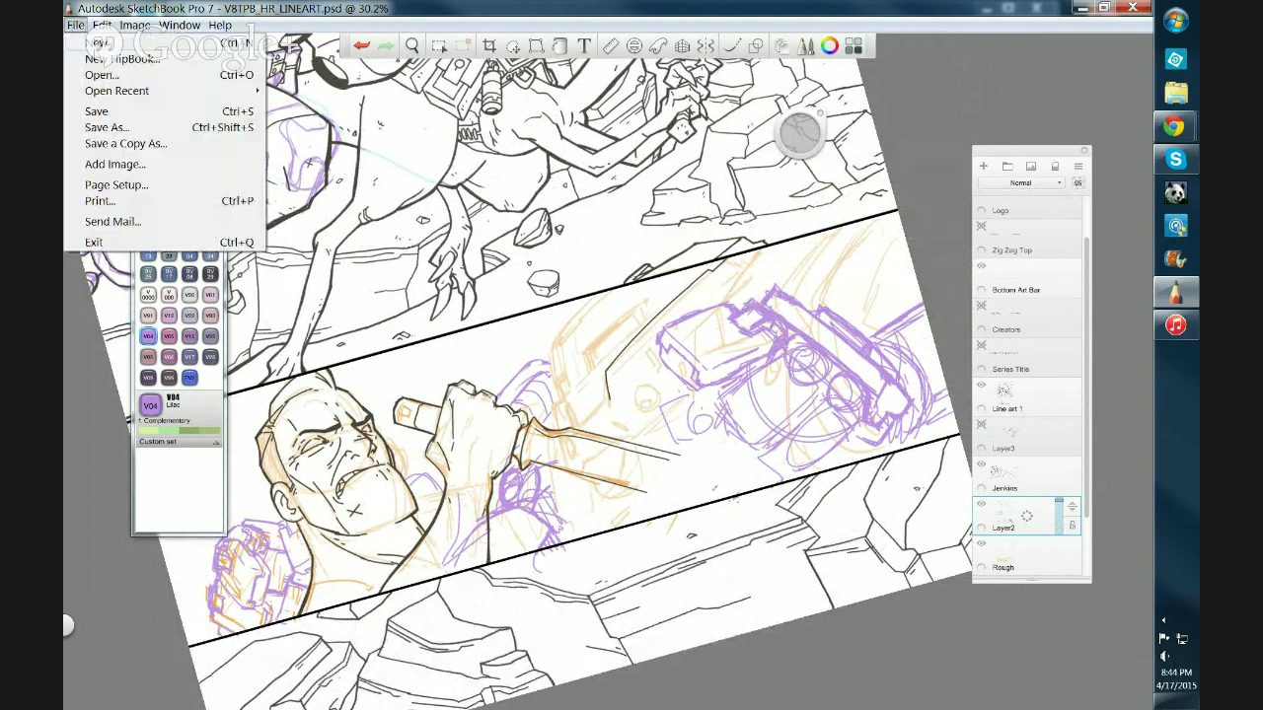
left_click(152, 166)
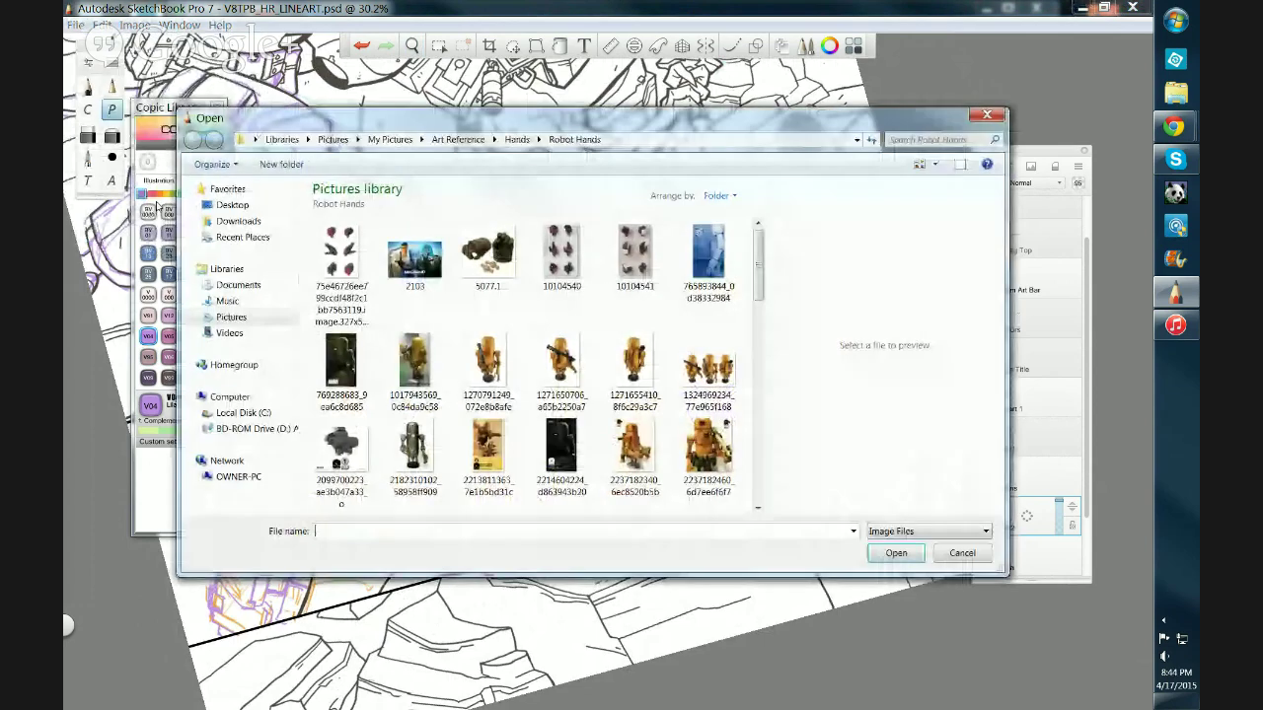
left_click_drag(758, 259, 759, 468)
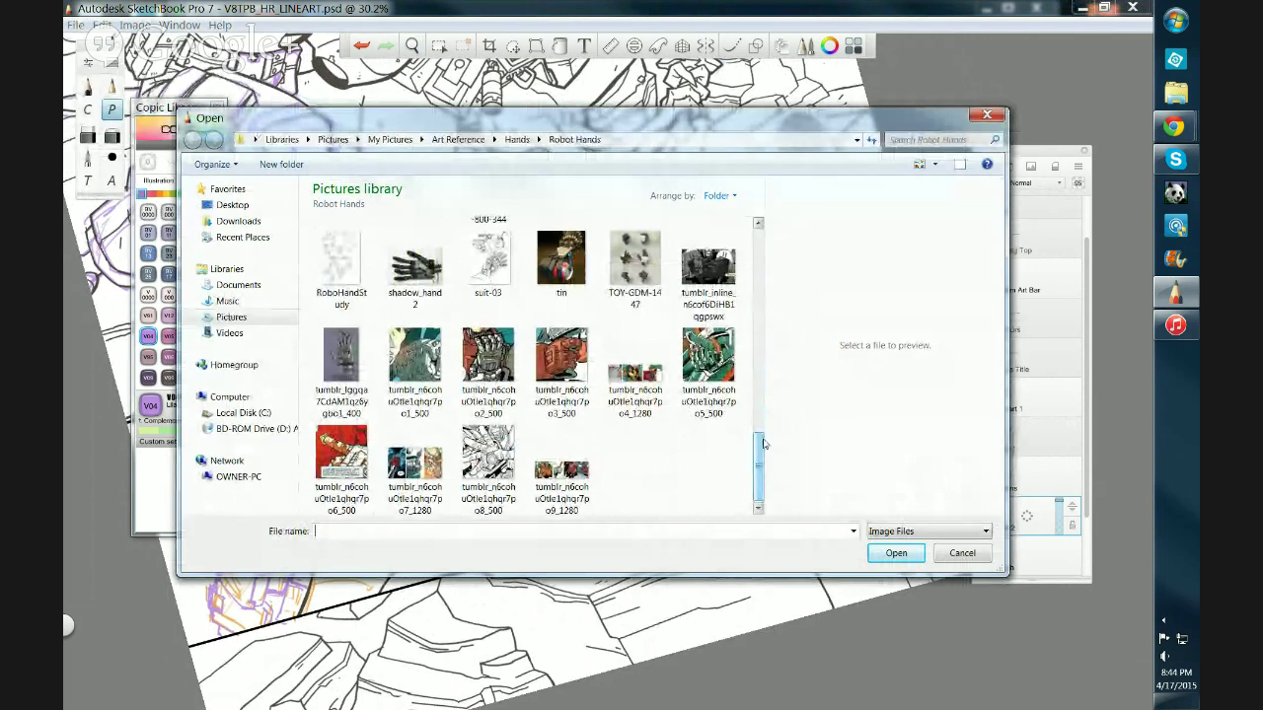
left_click(436, 501)
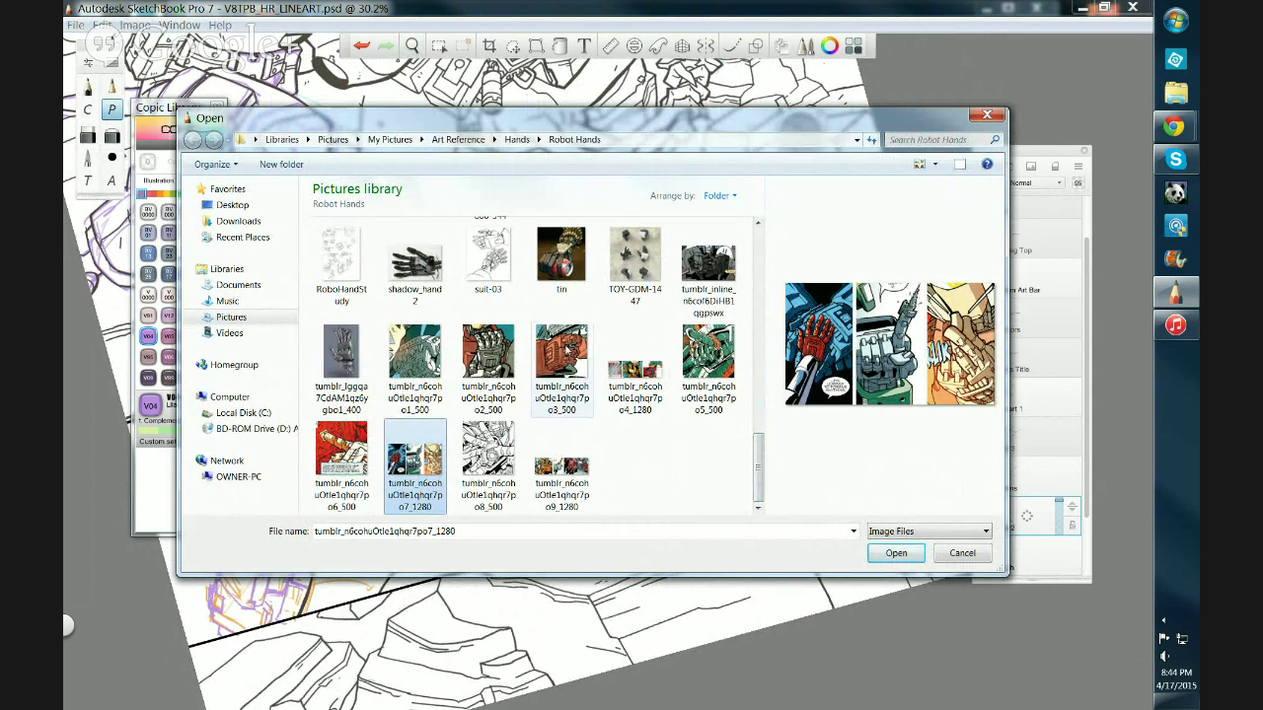
left_click(570, 357)
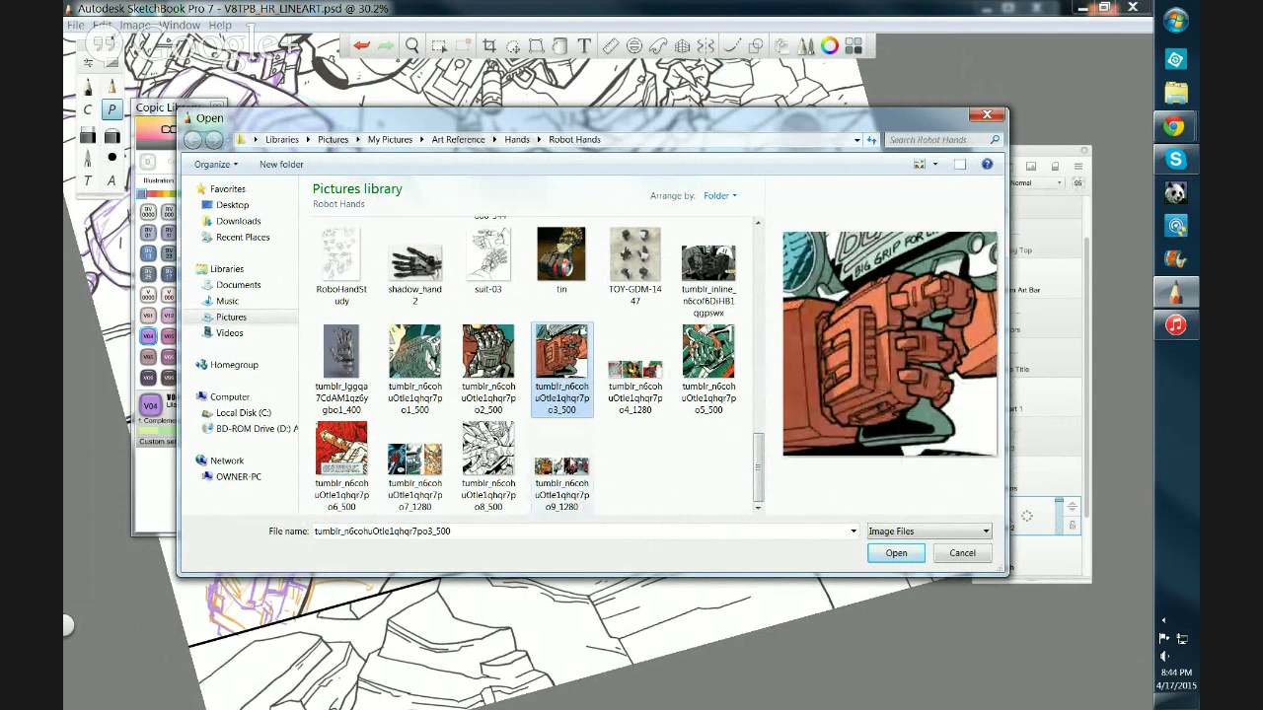
left_click(493, 353)
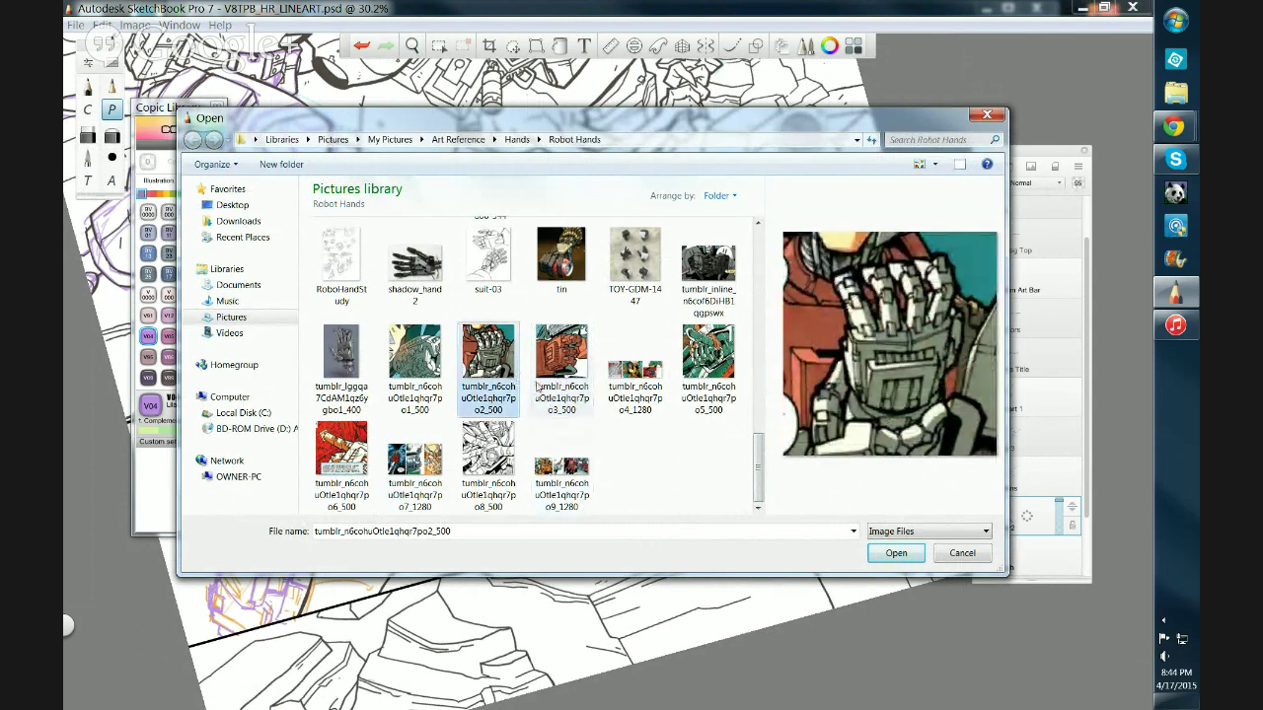
left_click(416, 453)
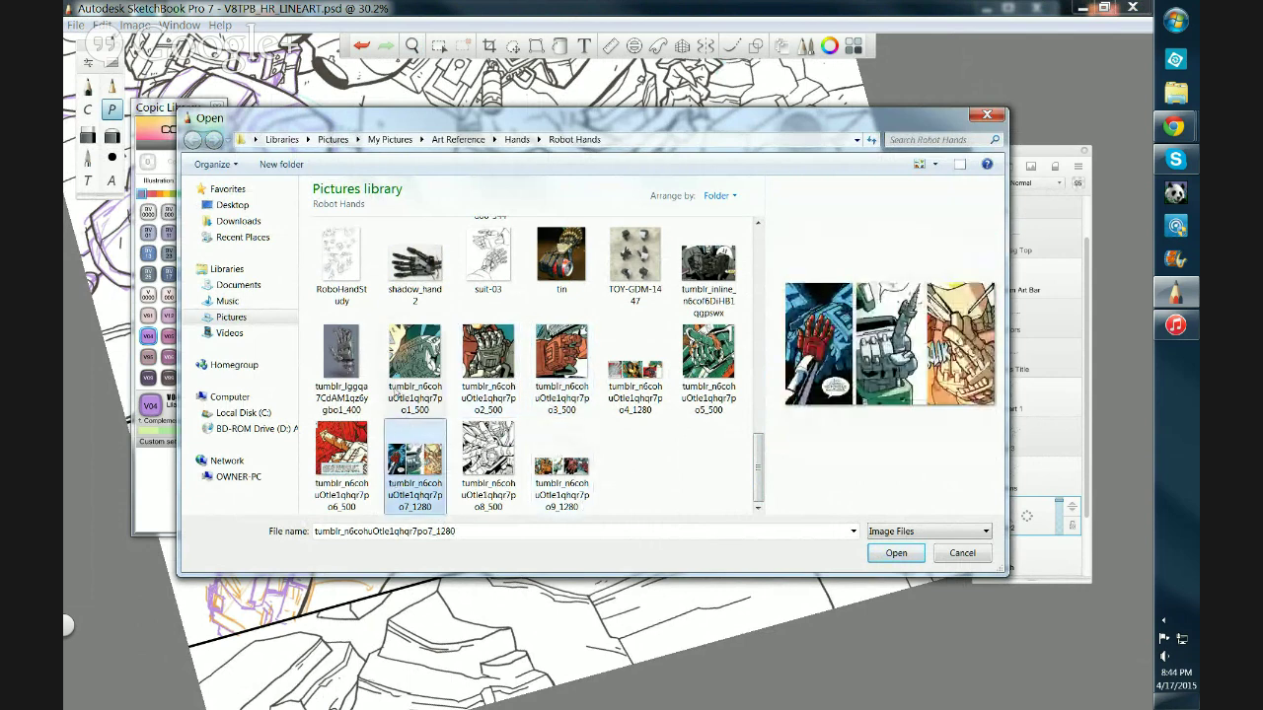
Add the green robot hand reference image, the tumblr file ending in po5_500, to the artwork
scroll(760, 443, "up", 2)
scroll(760, 438, "down", 1)
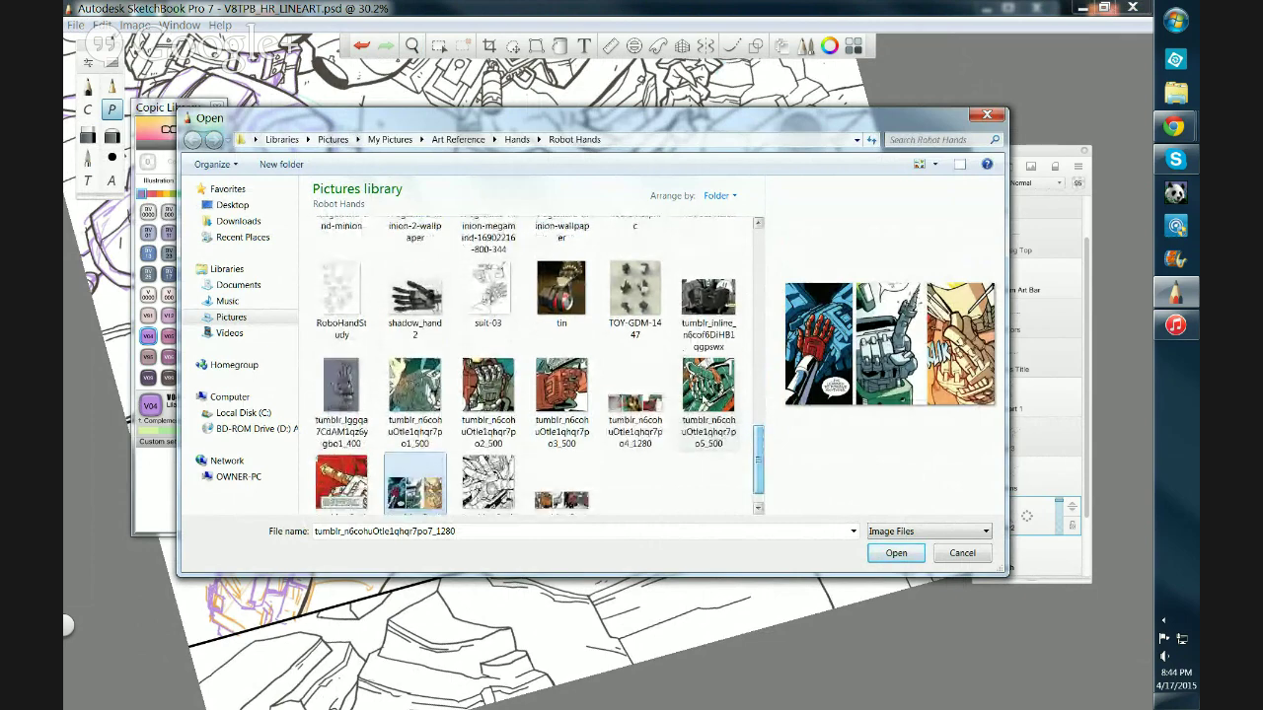
left_click(708, 390)
left_click(896, 553)
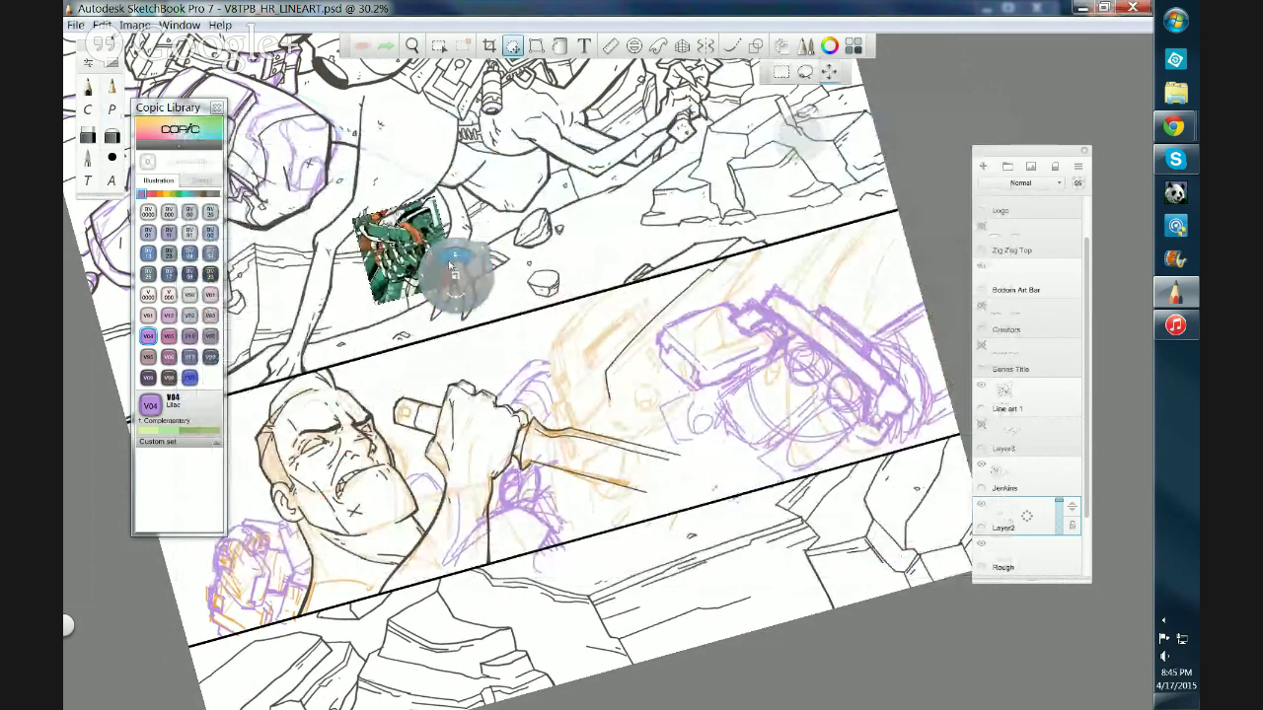
Enlarge the imported robot hand reference over the artwork above the man's head and apply the placement
left_click_drag(464, 273, 552, 217)
mouse_move(1072, 508)
left_mouse_down()
mouse_move(1063, 250)
mouse_move(1064, 316)
left_mouse_up()
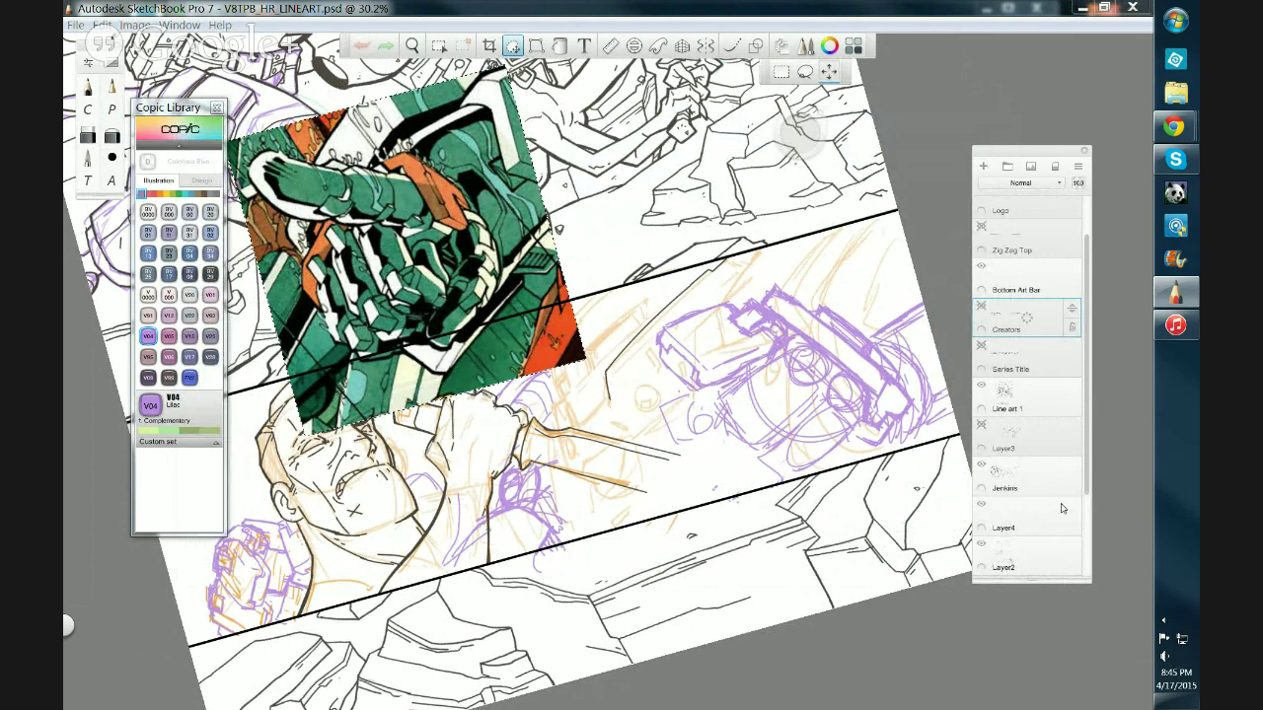
left_click(1063, 508)
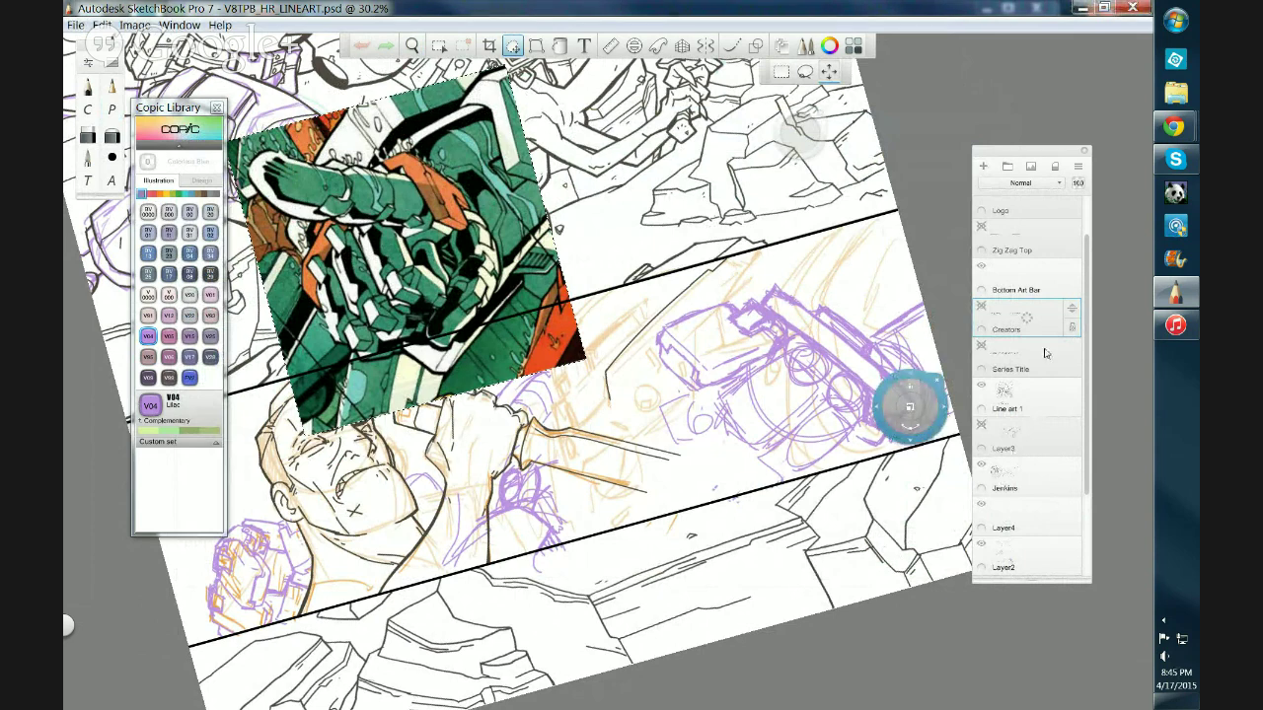
left_click_drag(930, 389, 955, 387)
left_click(961, 379)
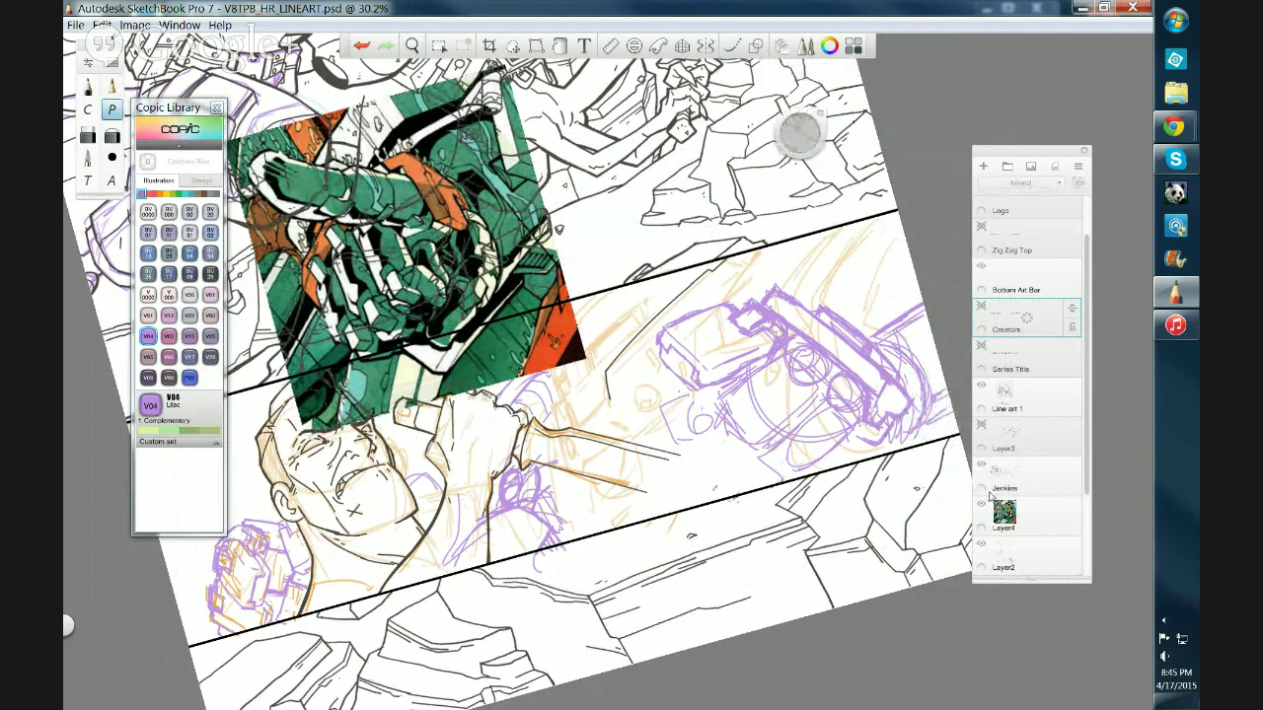
Move Layer4 with the hand reference above the Bottom Art Bar layer and hide it
left_click(1055, 517)
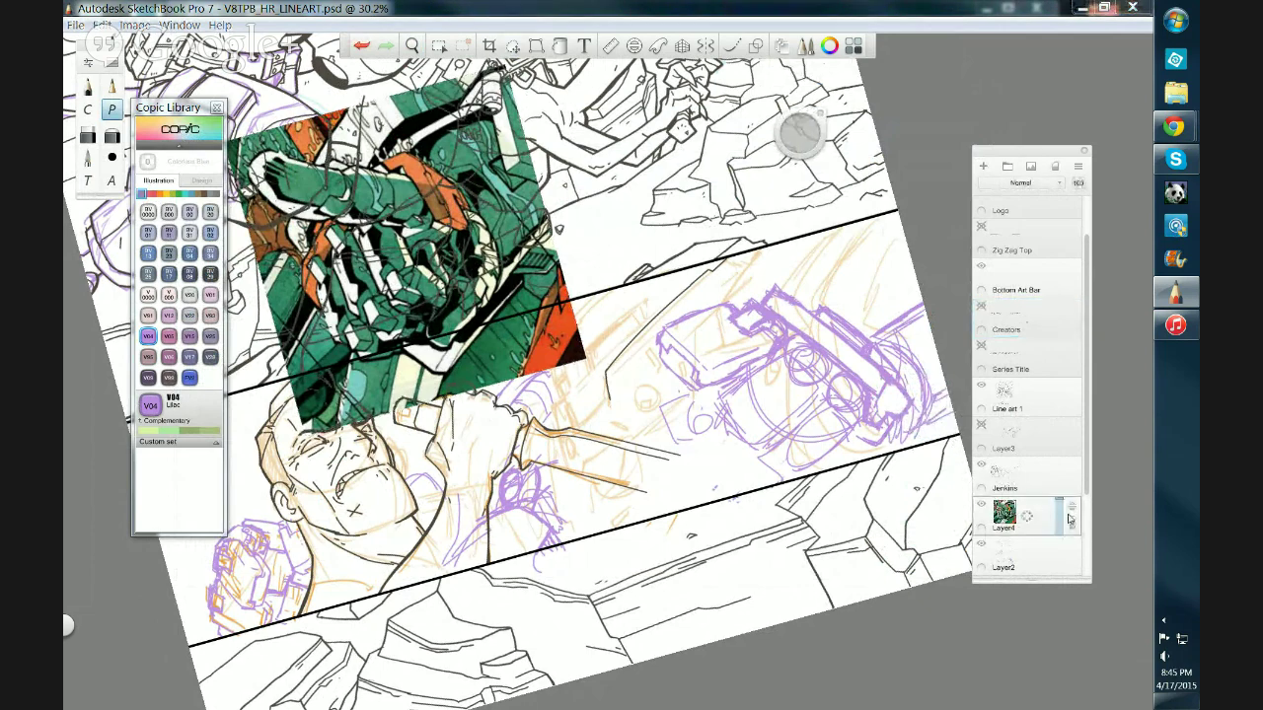
left_click_drag(1073, 511, 1072, 272)
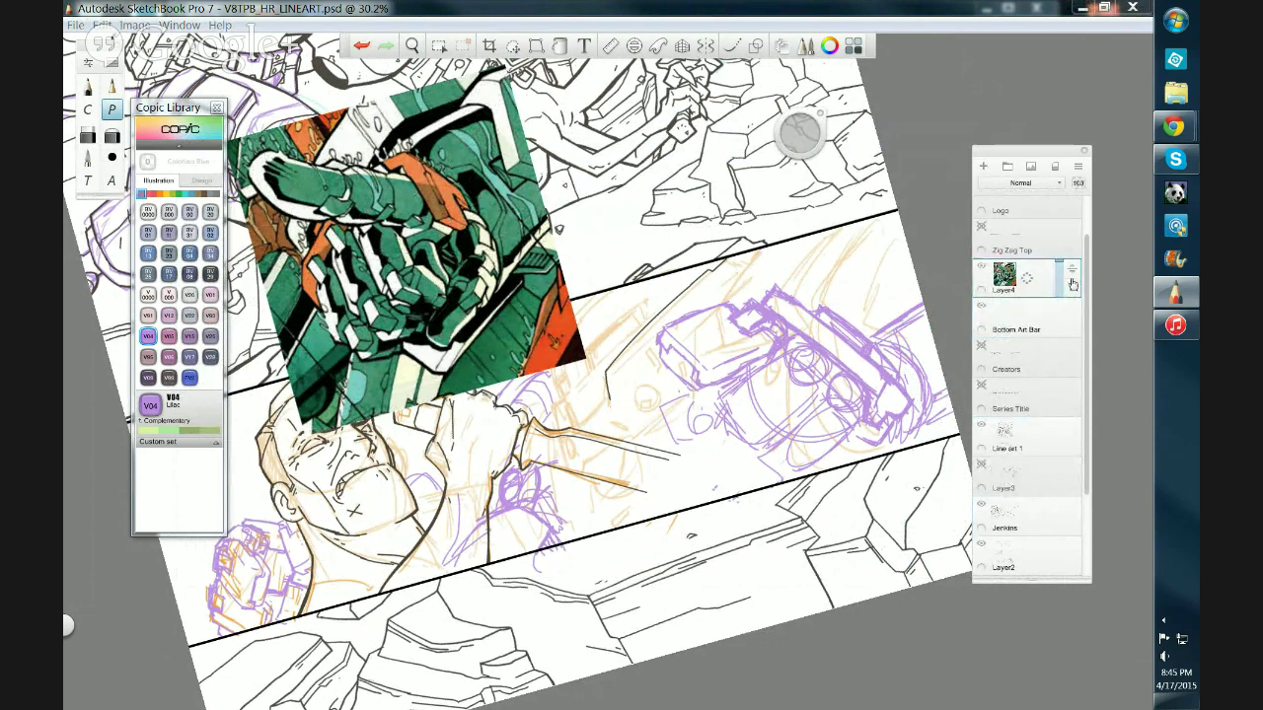
left_click(982, 268)
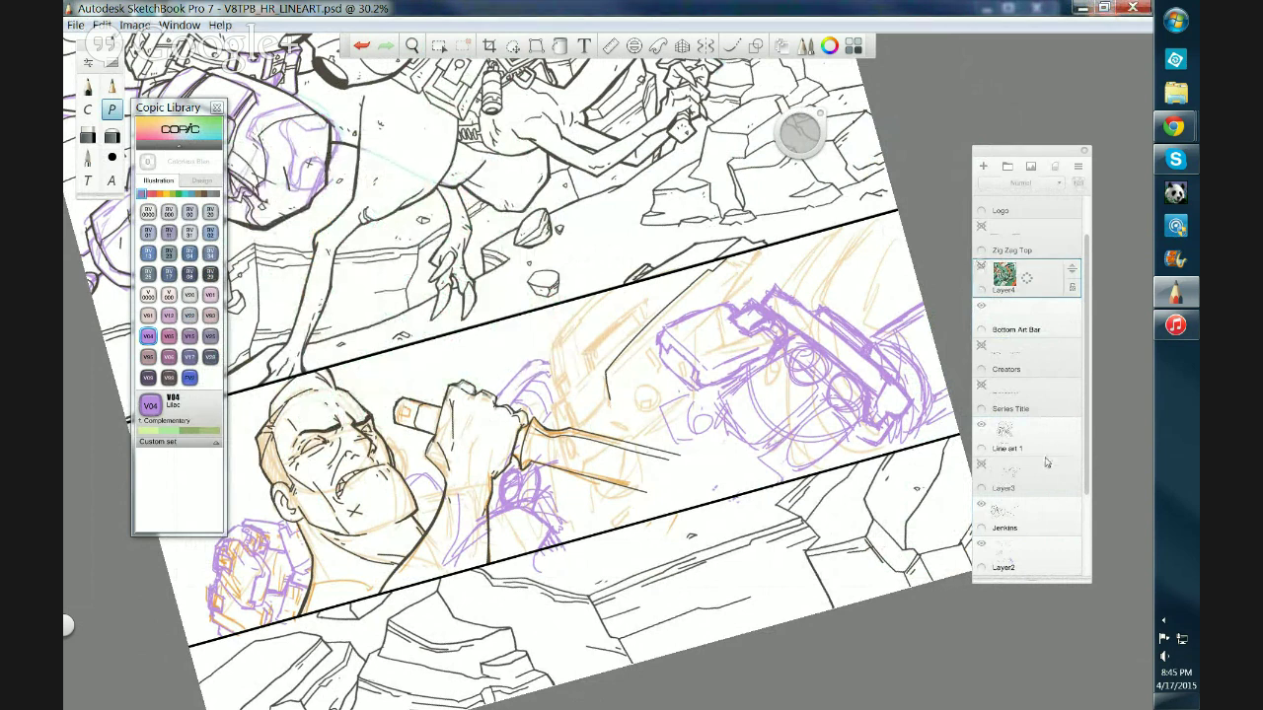
Return to Layer2 and erase the block form's lower contour, front end and inner lines
scroll(1088, 477, "down", 2)
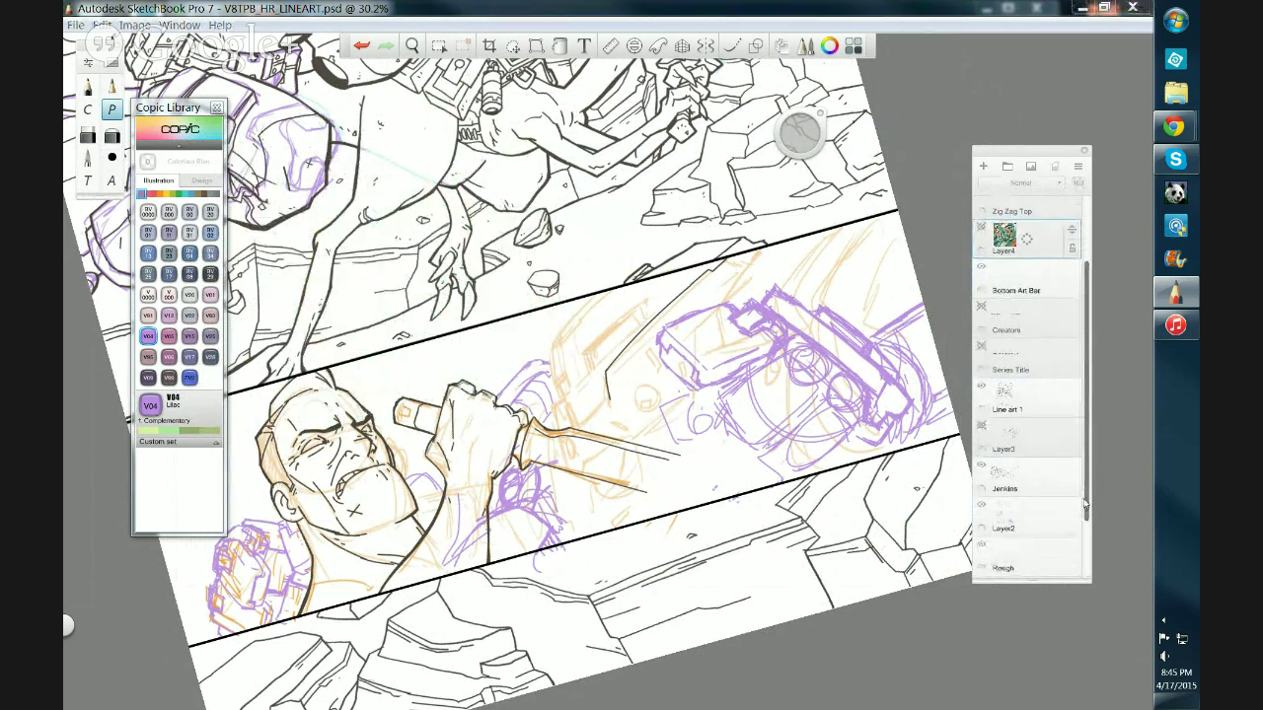
left_click(982, 504)
left_click(981, 506)
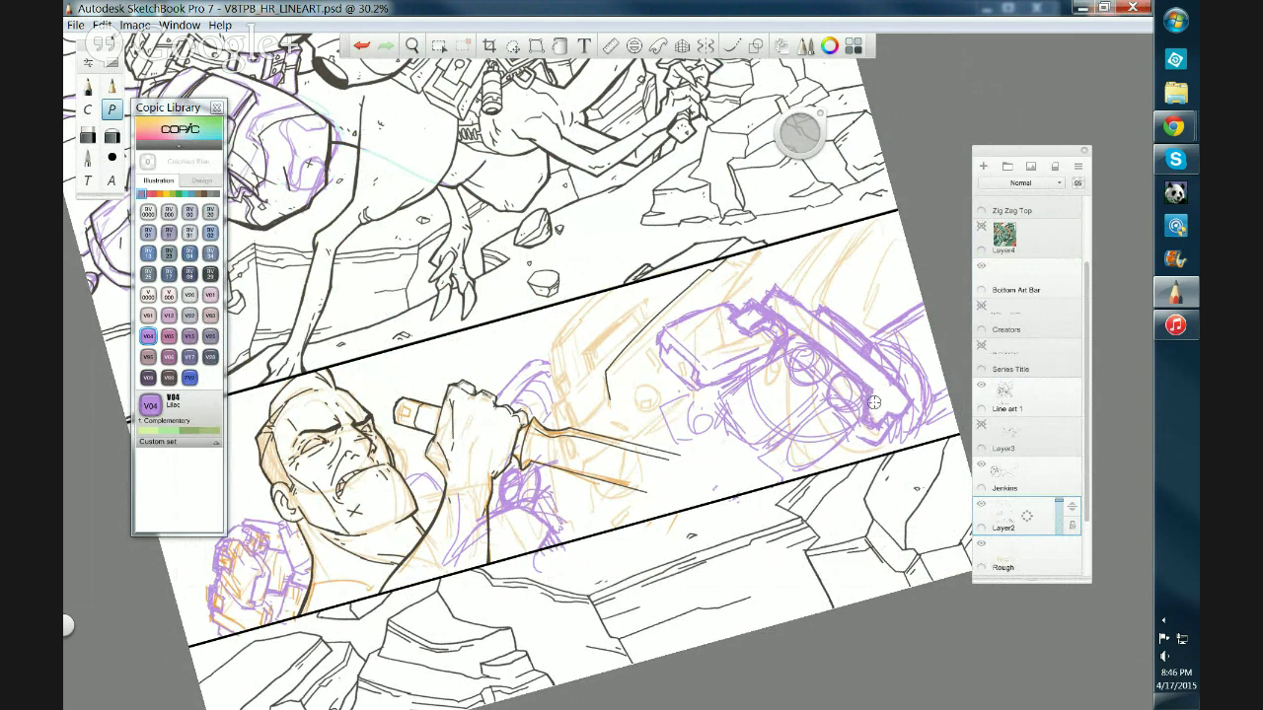
left_click_drag(769, 337, 701, 387)
mouse_move(732, 318)
left_mouse_down()
mouse_move(747, 333)
mouse_move(766, 323)
left_mouse_up()
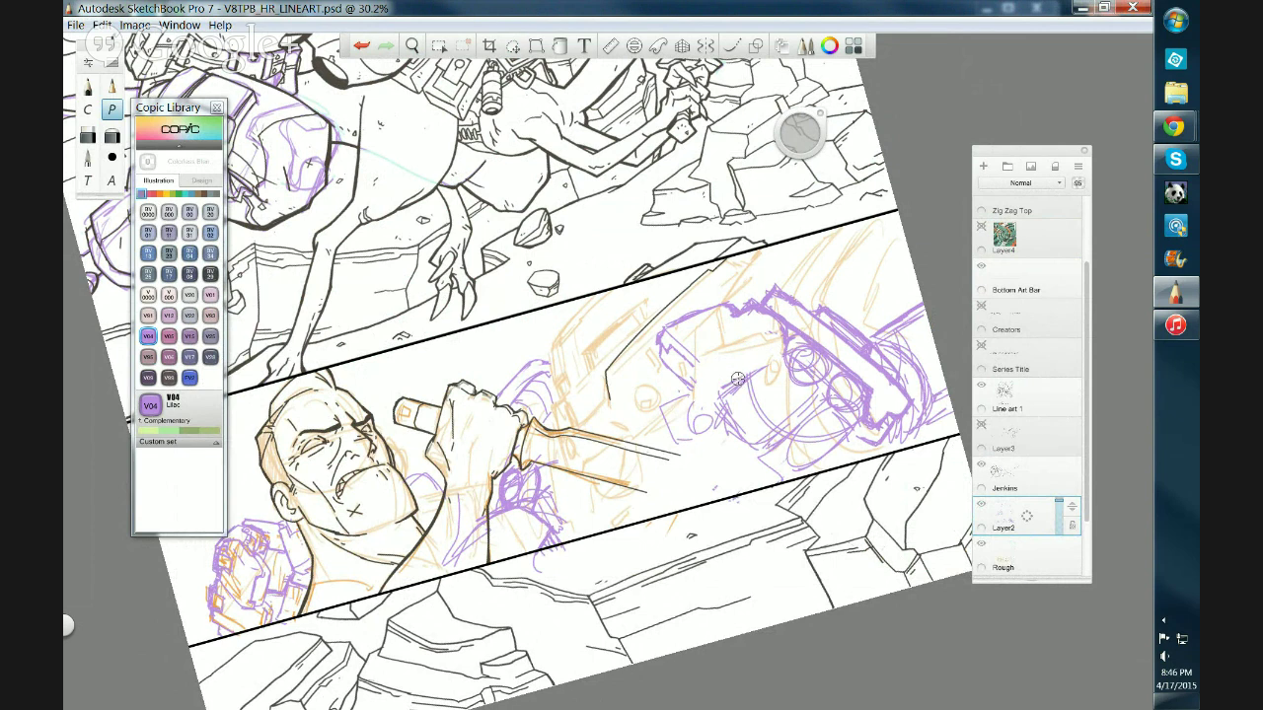
mouse_move(693, 383)
left_mouse_down()
mouse_move(664, 358)
mouse_move(691, 385)
mouse_move(674, 347)
mouse_move(695, 358)
left_mouse_up()
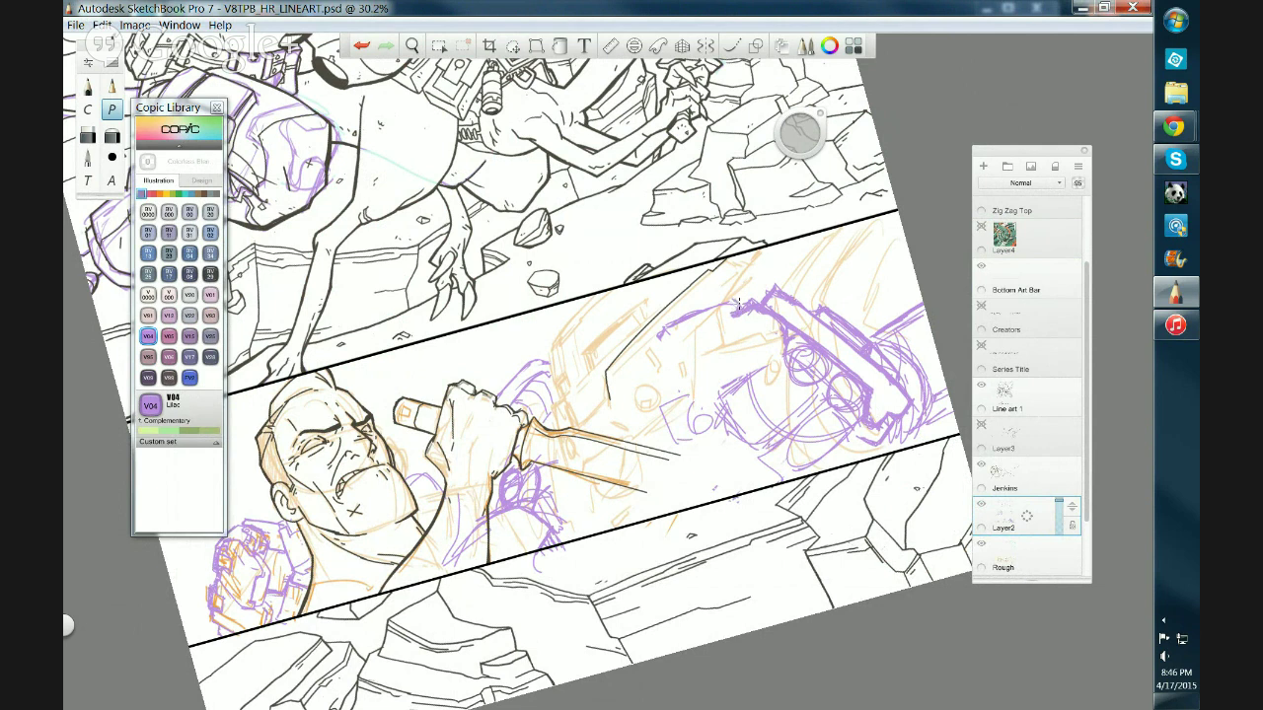
Redraw the block form in lilac as an angular robotic finger with a faceted knuckle at the diagonal band
left_click_drag(723, 301, 663, 333)
mouse_move(744, 319)
left_mouse_down()
mouse_move(773, 330)
mouse_move(731, 301)
mouse_move(756, 318)
mouse_move(751, 301)
mouse_move(777, 307)
mouse_move(741, 309)
left_mouse_up()
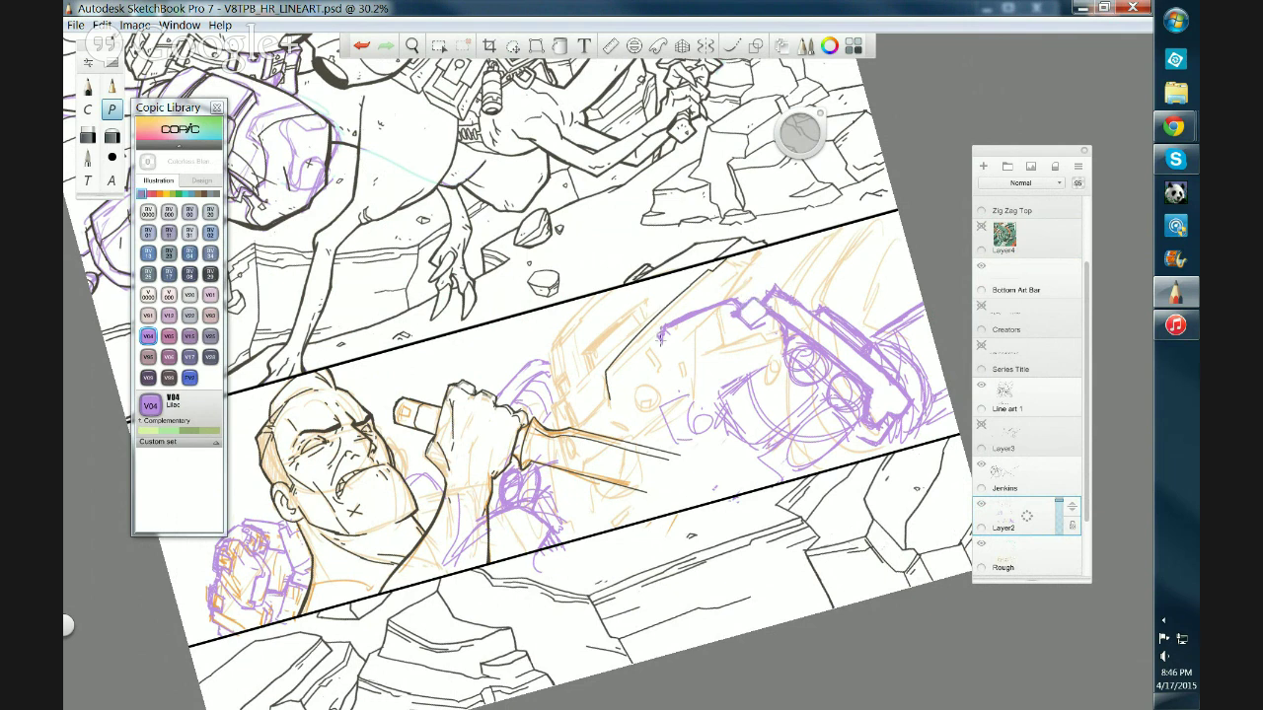
left_click_drag(659, 337, 695, 380)
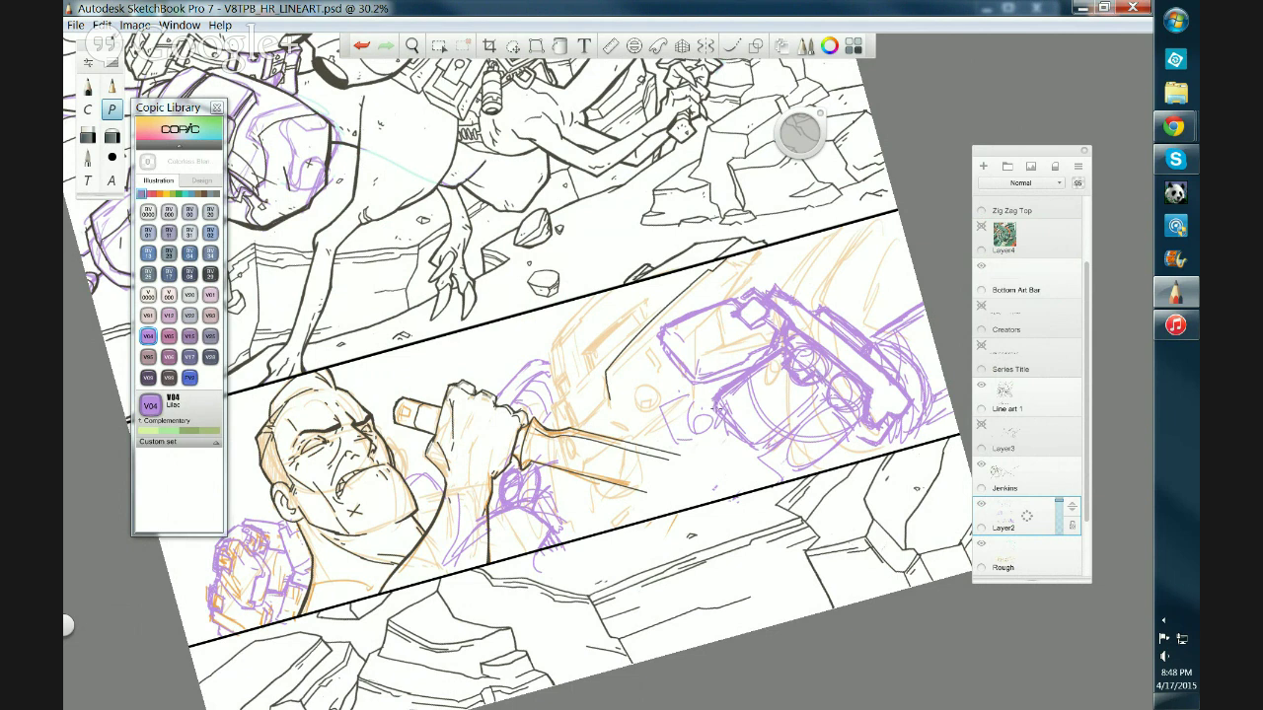
Draw a second blocky robotic finger with knuckle joints below the first, and sketch the next finger's edges beside it in lilac
left_click_drag(739, 384, 721, 414)
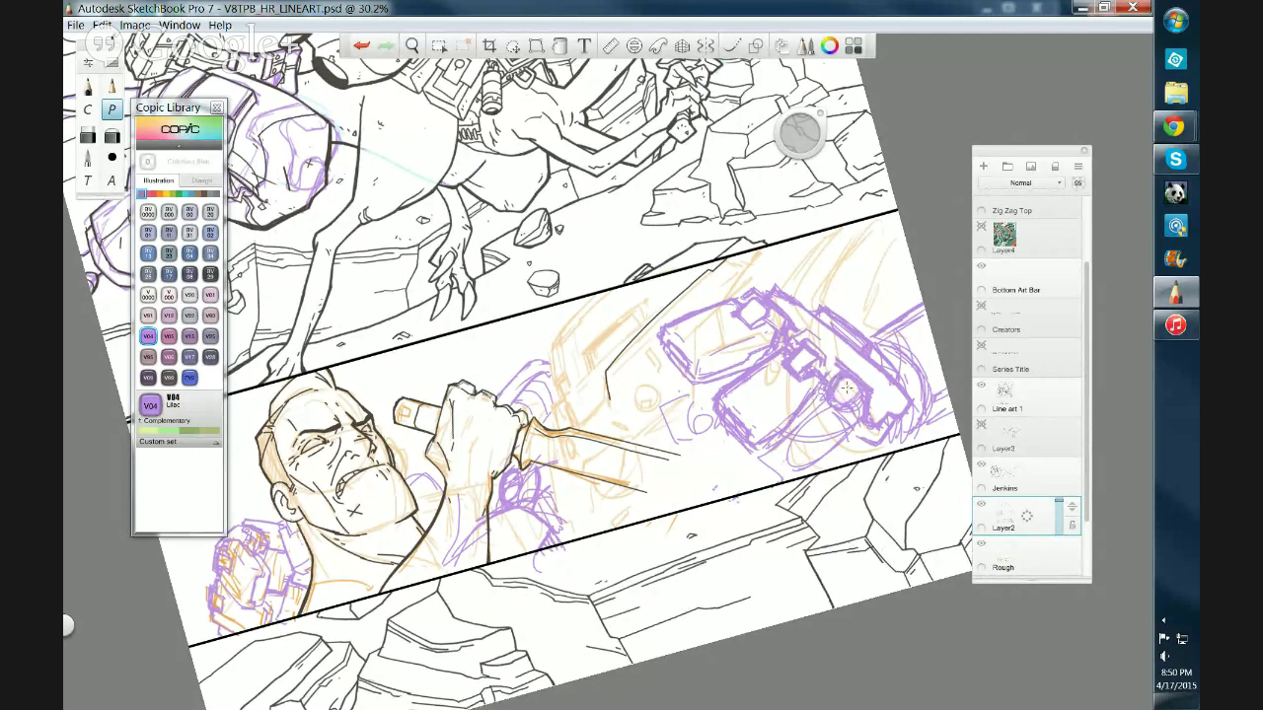
mouse_move(820, 387)
left_mouse_down()
mouse_move(773, 444)
mouse_move(790, 479)
mouse_move(793, 451)
left_mouse_up()
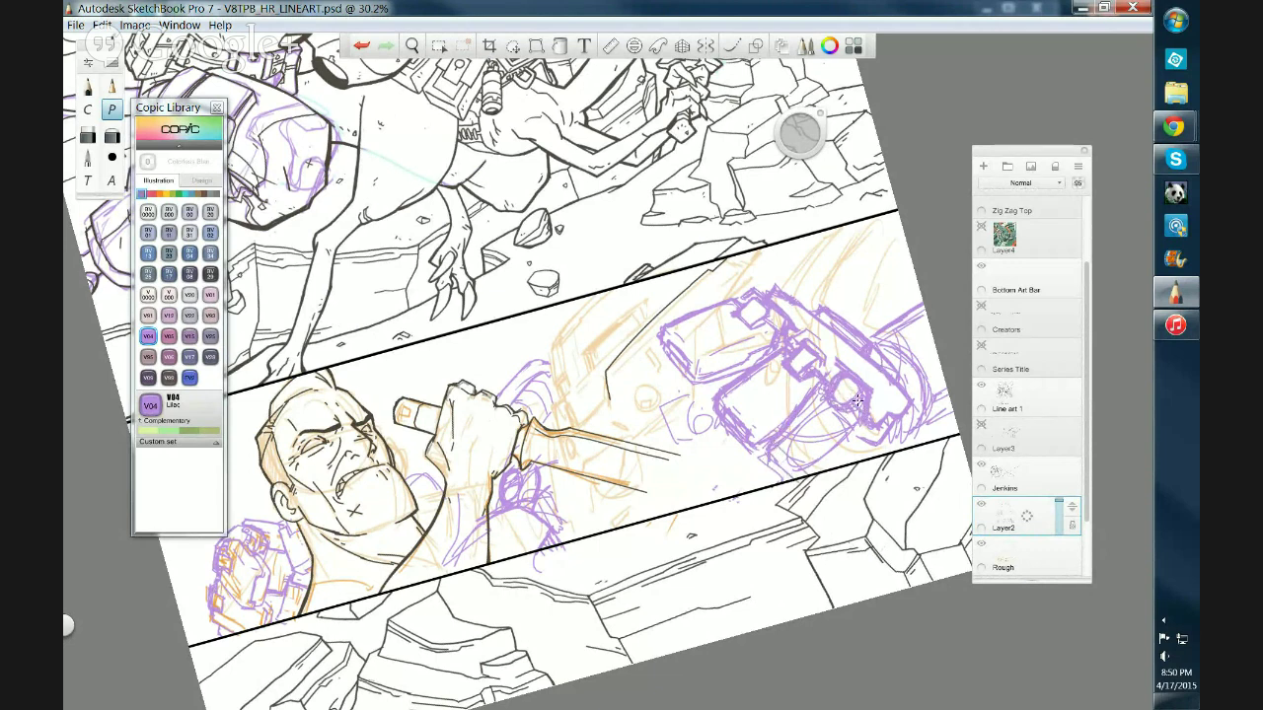
left_click_drag(858, 424, 823, 468)
left_click_drag(867, 427, 828, 466)
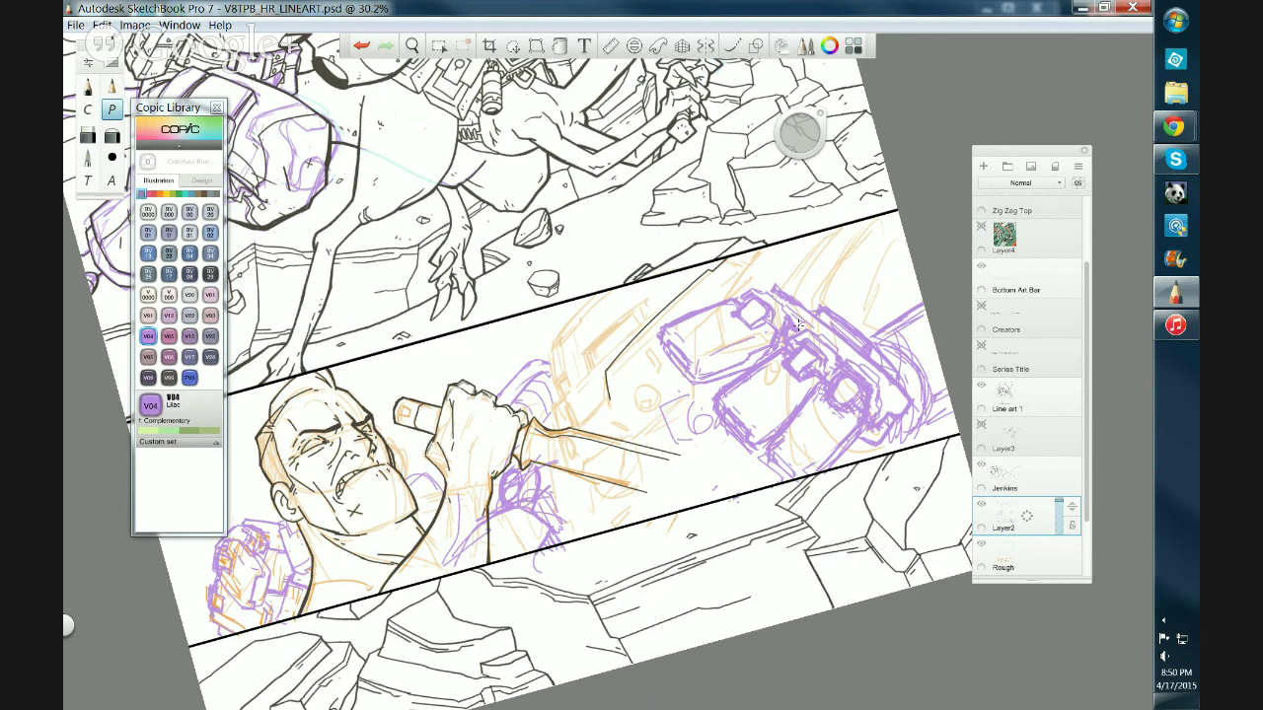
Replace the loose lines in front of the second finger with a small ribbed lilac block
mouse_move(695, 392)
left_mouse_down()
mouse_move(657, 429)
mouse_move(653, 415)
mouse_move(660, 444)
mouse_move(684, 450)
mouse_move(663, 417)
mouse_move(667, 442)
mouse_move(682, 430)
mouse_move(671, 417)
mouse_move(696, 409)
mouse_move(695, 438)
left_mouse_up()
mouse_move(703, 410)
left_mouse_down()
mouse_move(705, 439)
mouse_move(720, 396)
mouse_move(661, 398)
left_mouse_up()
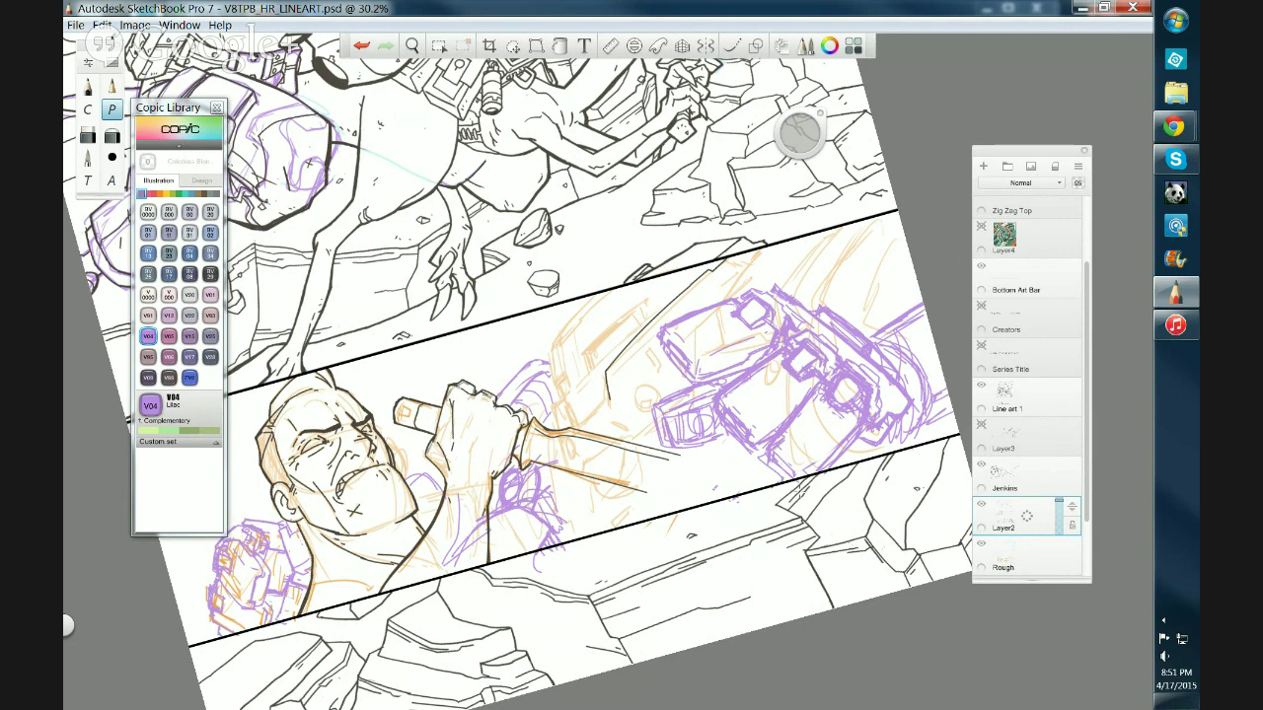
Compare the sketch with the Layer4 hand reference, hiding the Bottom Art Bar layer and the reference again
left_click(980, 226)
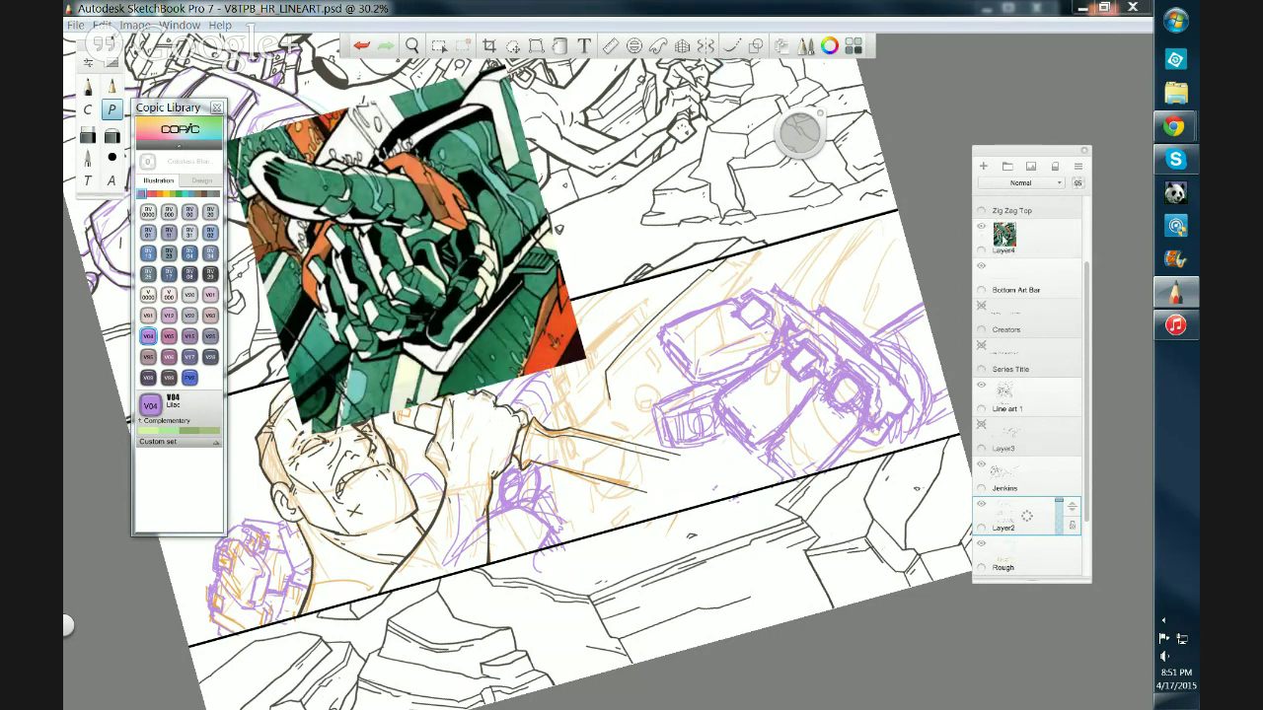
left_click(987, 253)
left_click(981, 264)
mouse_move(894, 397)
left_mouse_down()
mouse_move(875, 424)
mouse_move(892, 393)
left_mouse_up()
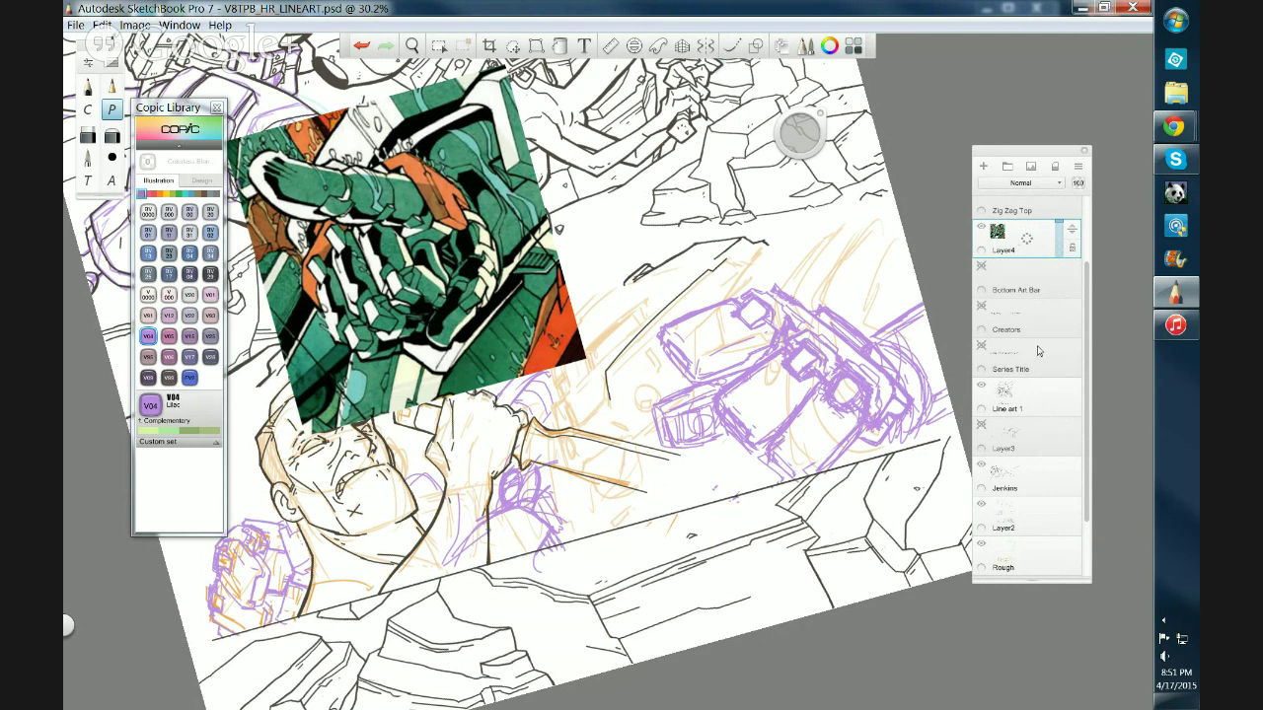
left_click(981, 228)
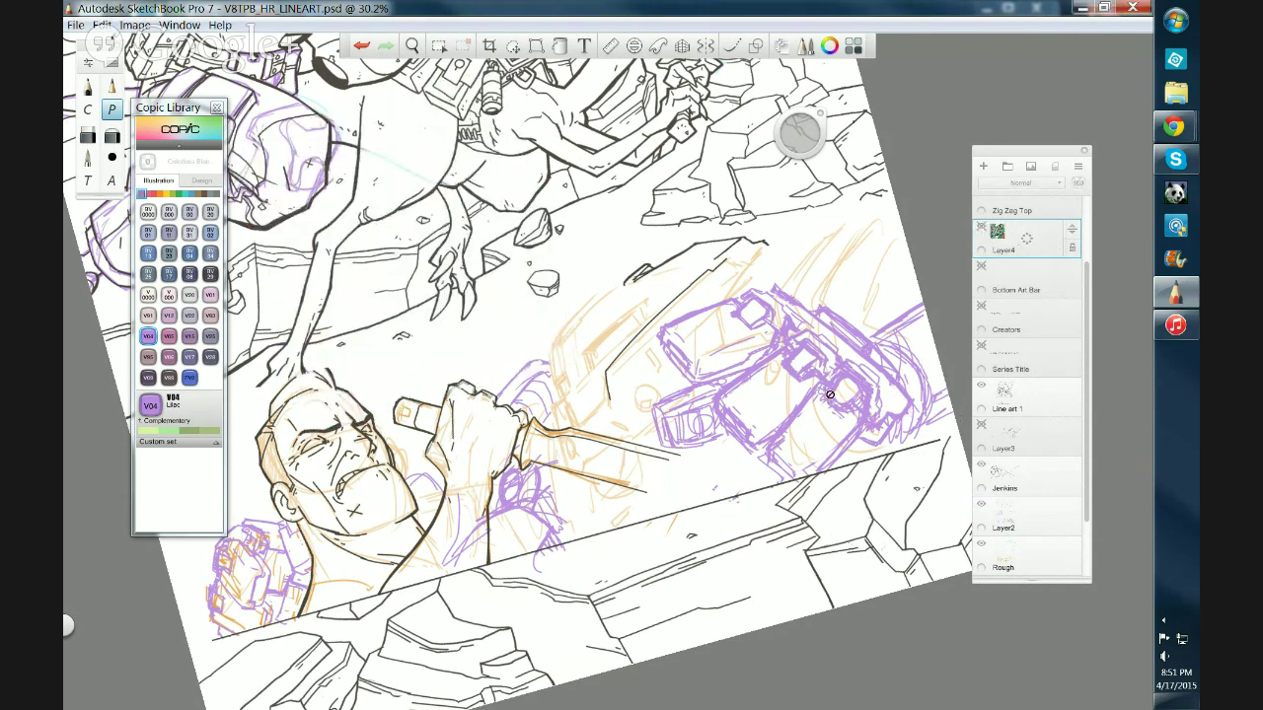
Add lilac strokes on Layer2 along the upper back of the robotic hand
left_click(1016, 515)
mouse_move(876, 329)
left_mouse_down()
mouse_move(921, 289)
mouse_move(927, 333)
left_mouse_up()
Show Layer3 and the Bottom Art Bar layer again, and bring the whole upright page into view
left_click(982, 424)
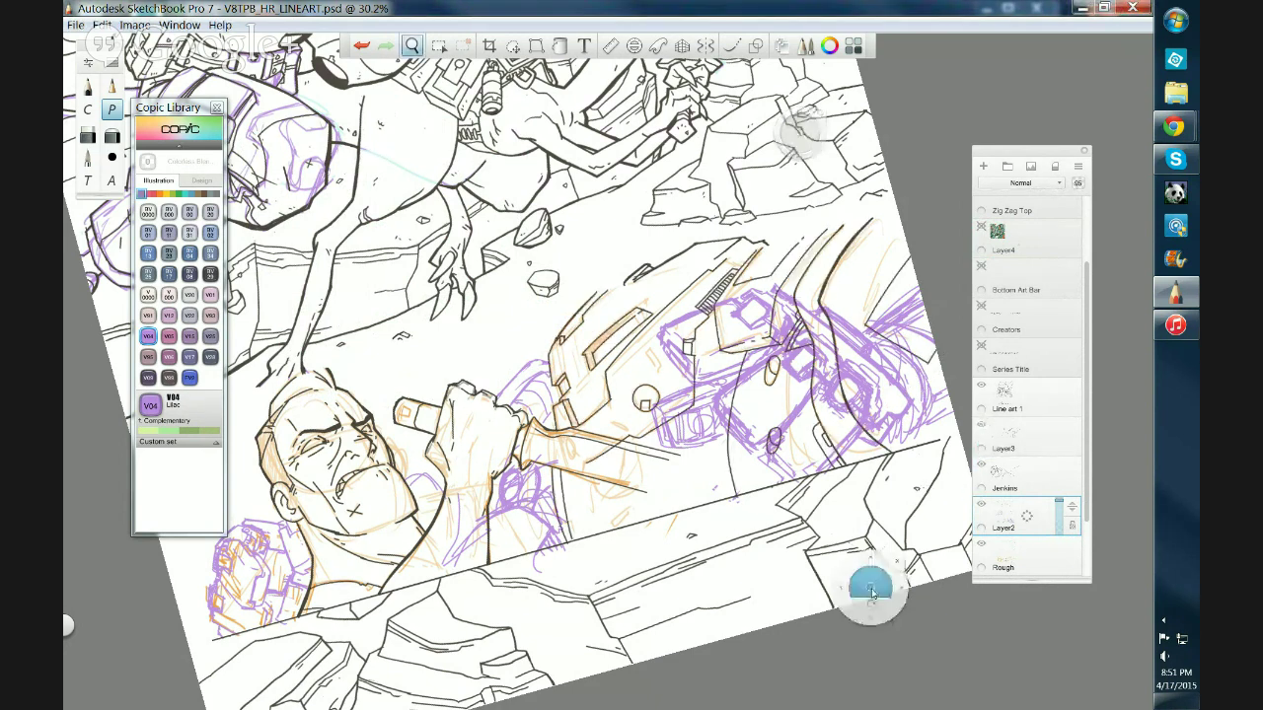
left_click(981, 266)
left_click_drag(858, 598, 780, 646)
mouse_move(735, 540)
left_mouse_down()
mouse_move(714, 580)
mouse_move(730, 558)
left_mouse_up()
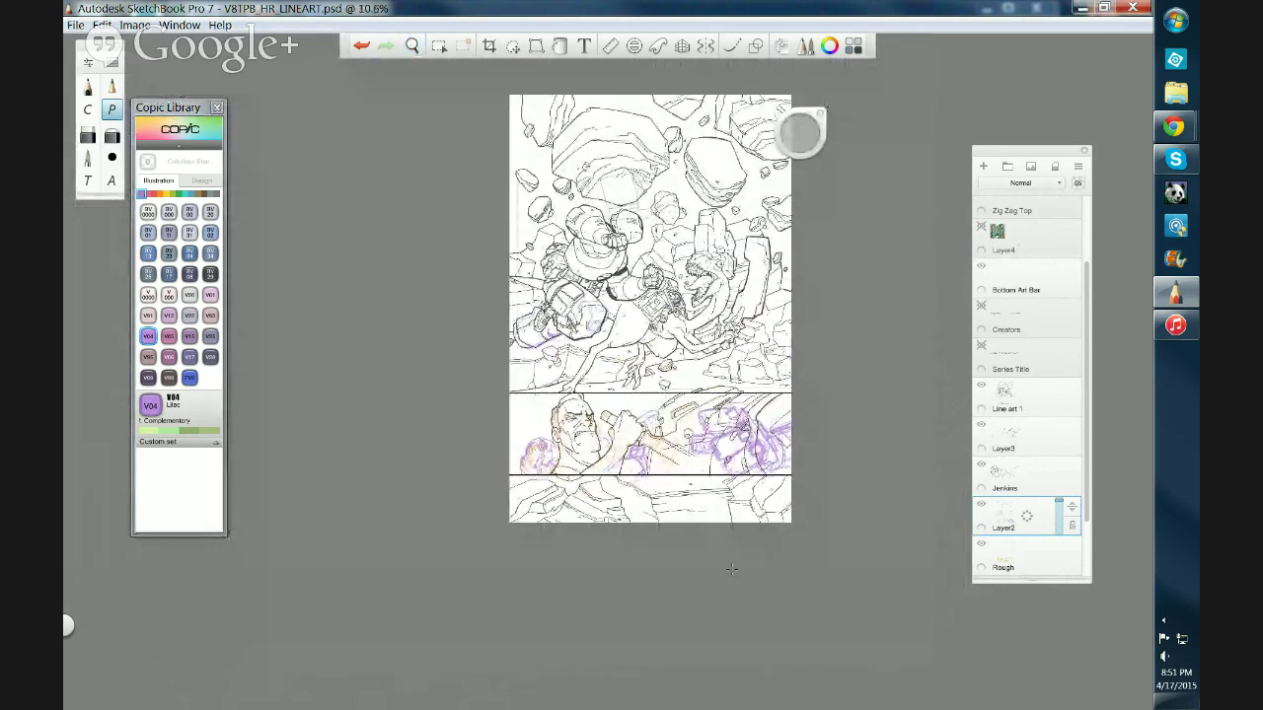
Save the V8TPB_HR_LINEART.psd artwork
left_click(102, 24)
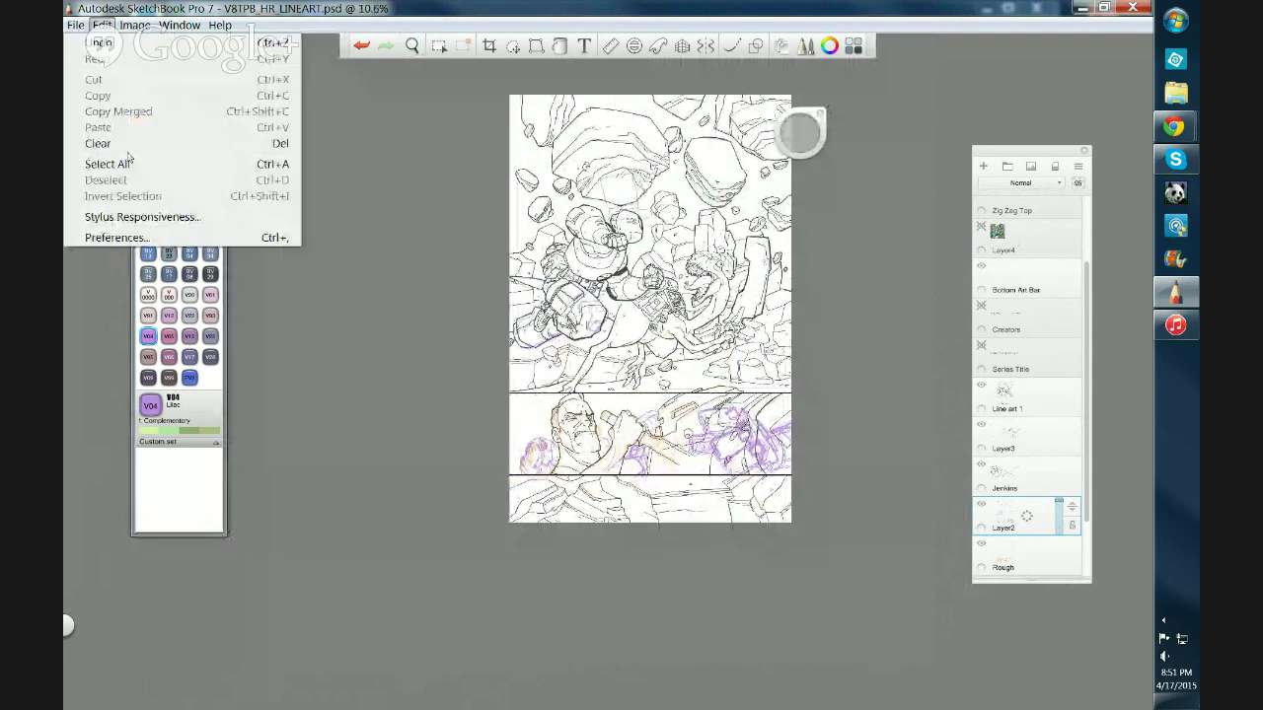
left_click(102, 25)
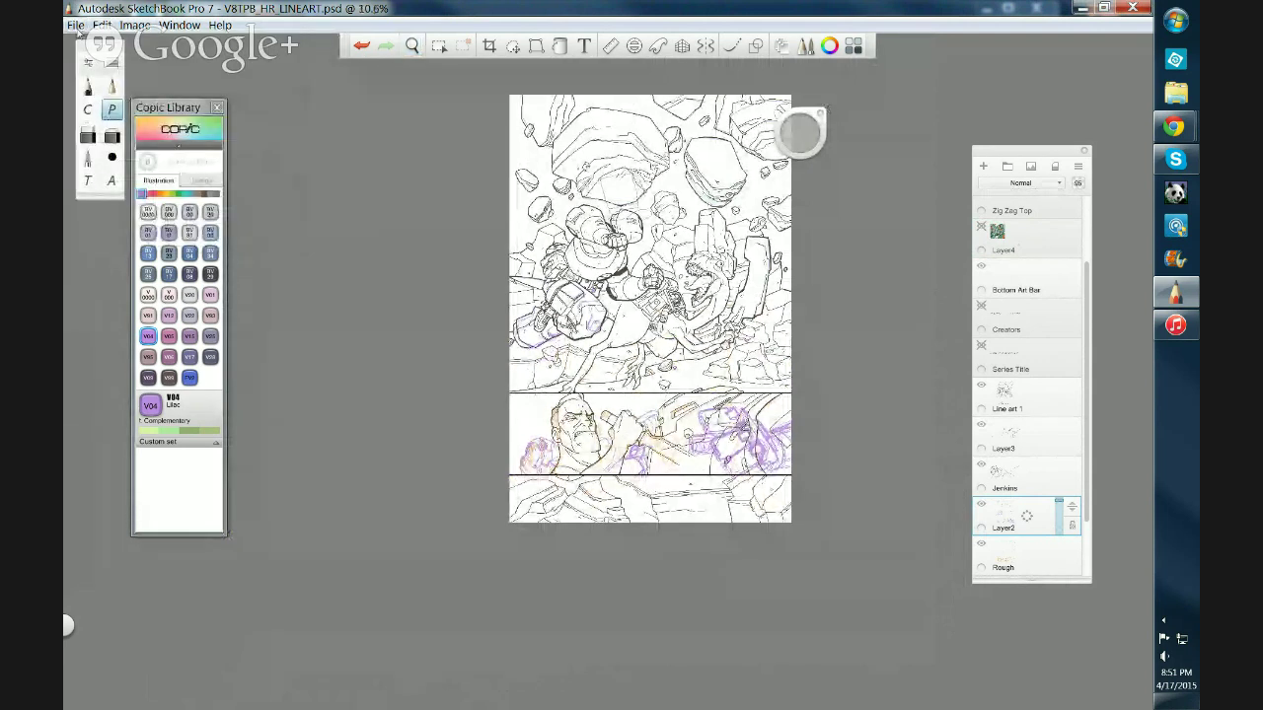
left_click(76, 25)
left_click(104, 113)
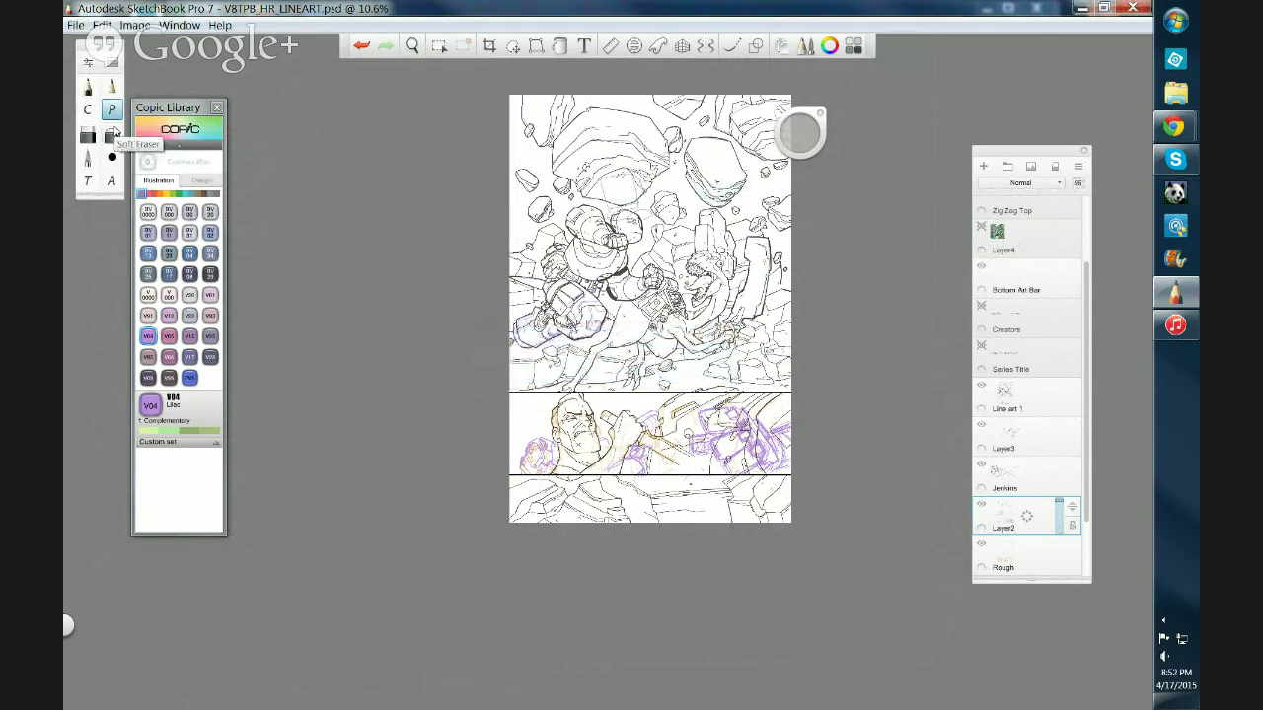
Open the A1 Daily Doodle Template file from the Daily Doodle folder under Atomic Robo
left_click(79, 25)
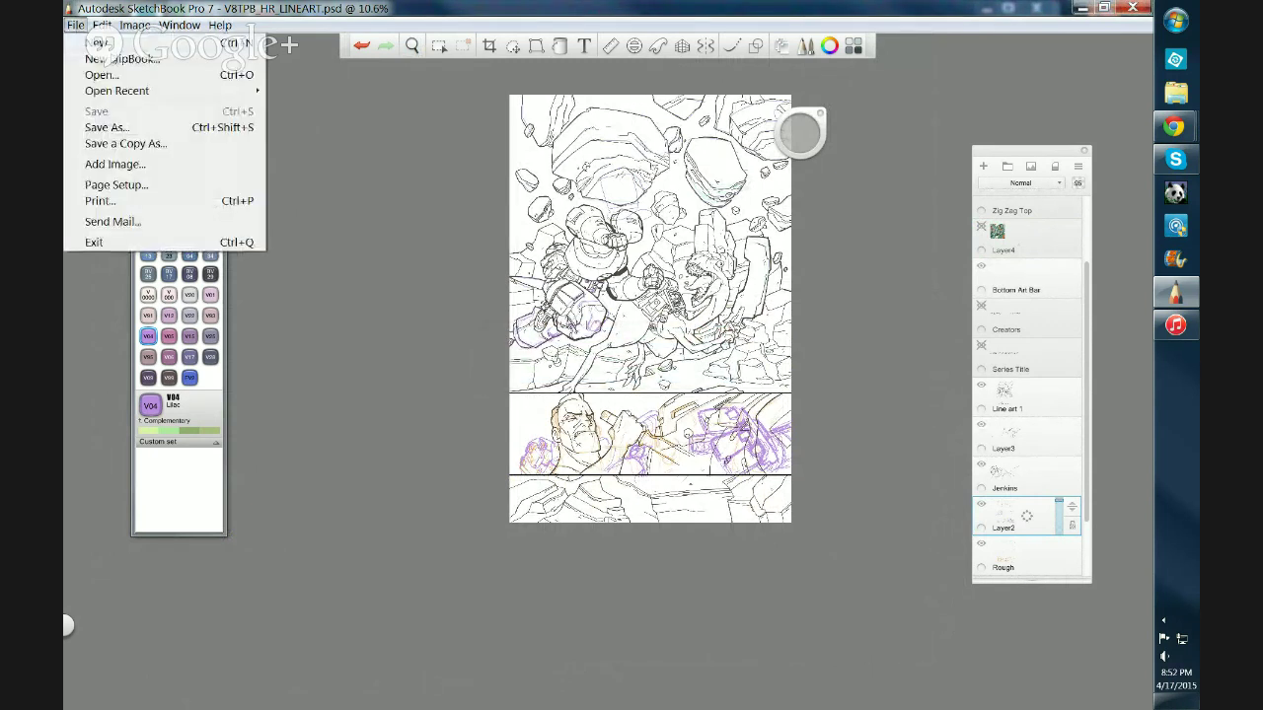
left_click(118, 75)
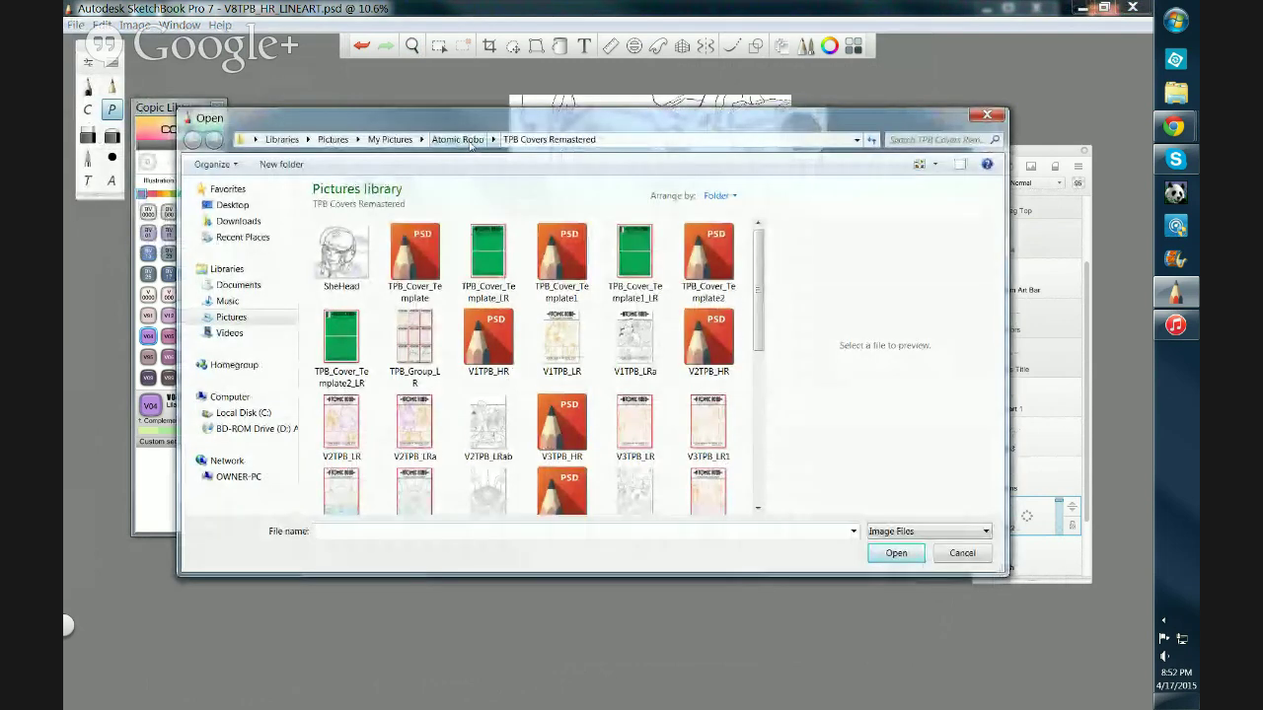
left_click(463, 140)
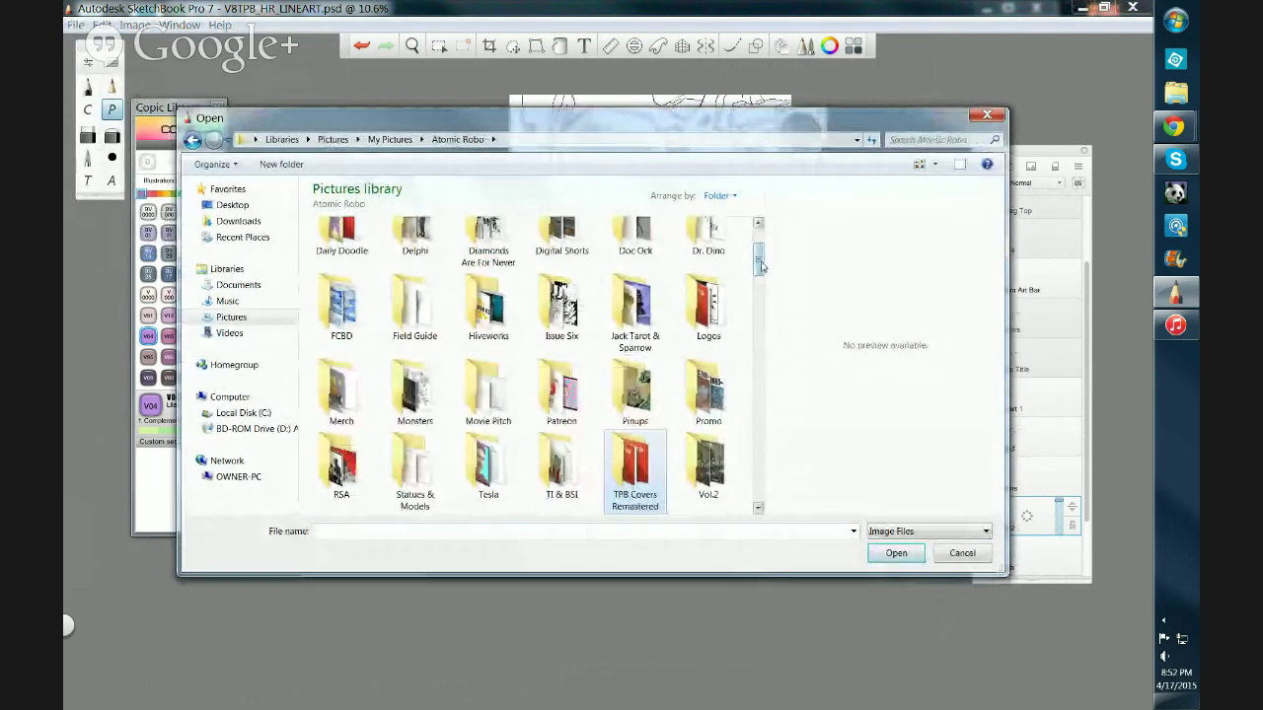
double_click(341, 330)
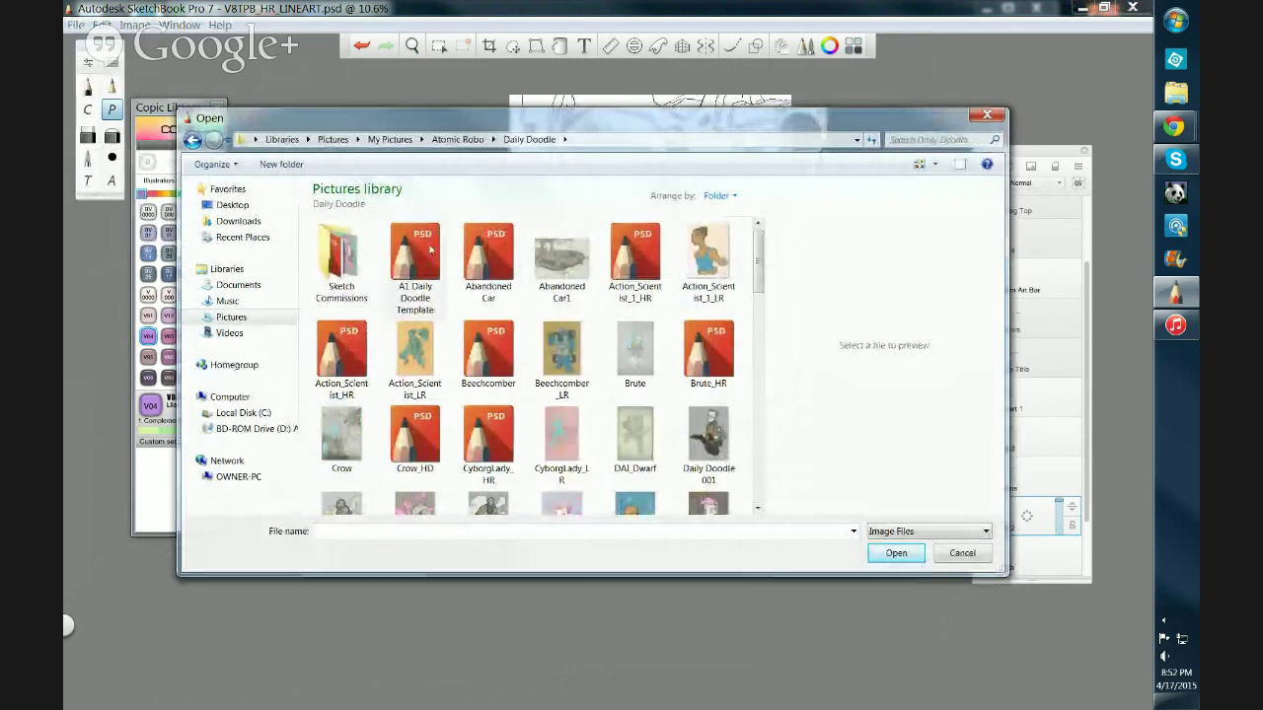
double_click(414, 253)
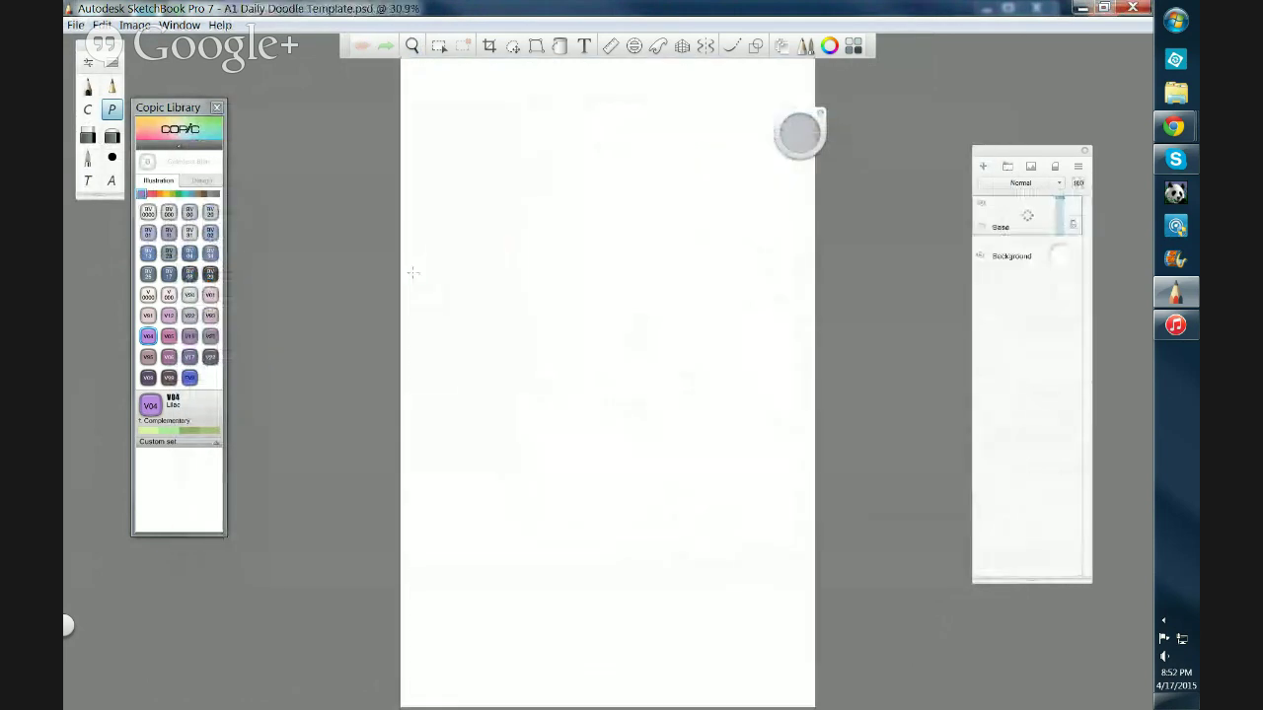
Save the blank template as a Photoshop PSD named Patreon_Live_Draw1 in the Daily Doodle folder
left_click(75, 24)
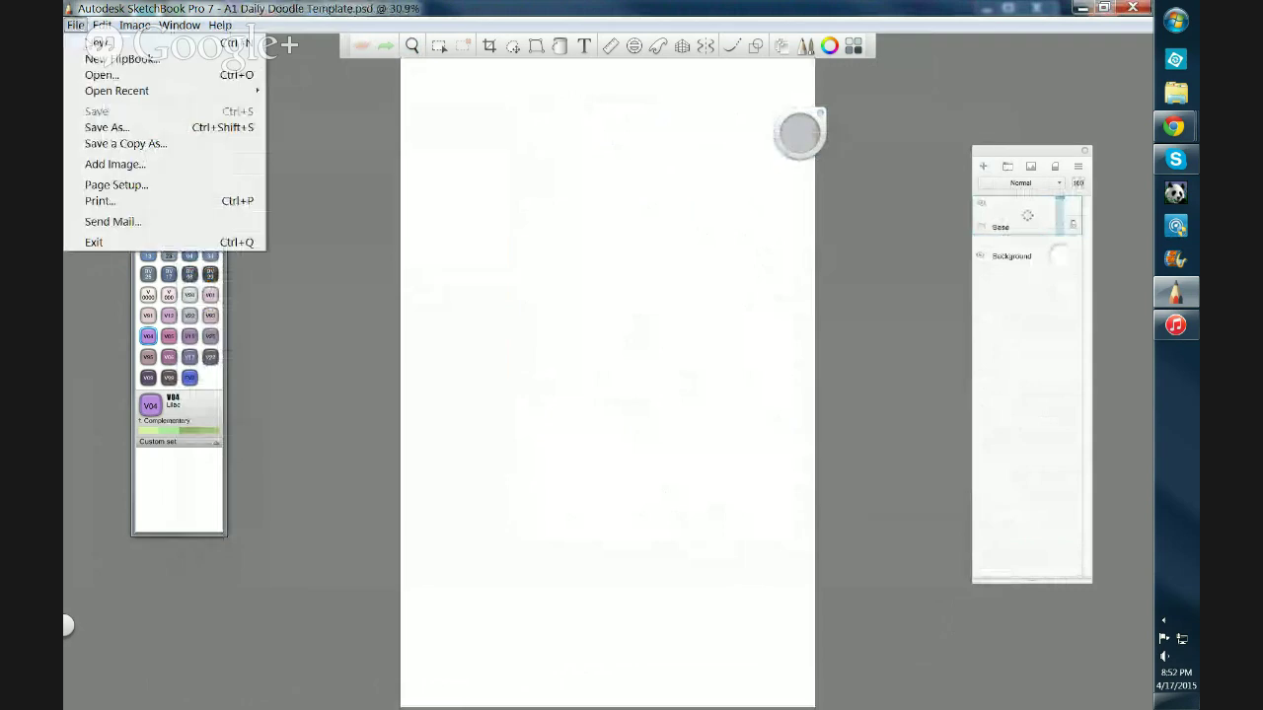
left_click(135, 138)
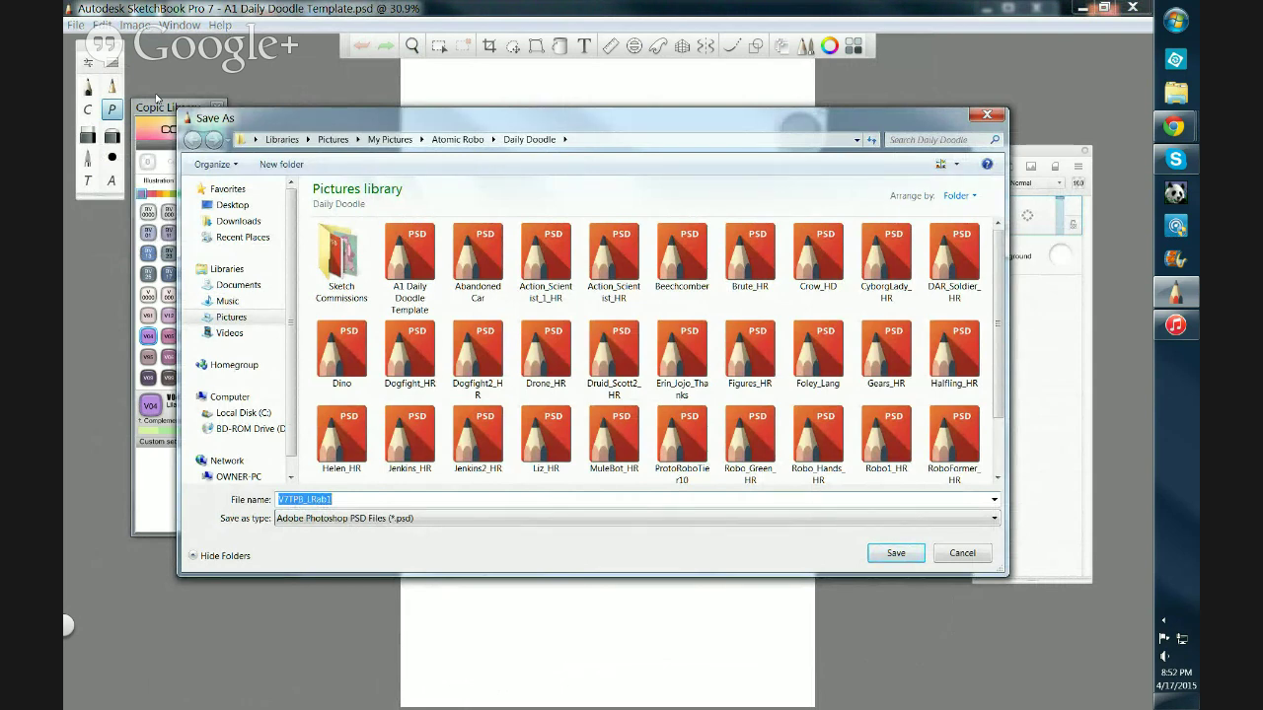
type("Patreon")
type("_Live")
type("_Drive")
key("BackSpace")
key("BackSpace")
key("BackSpace")
key("BackSpace")
key("BackSpace")
type("Draw")
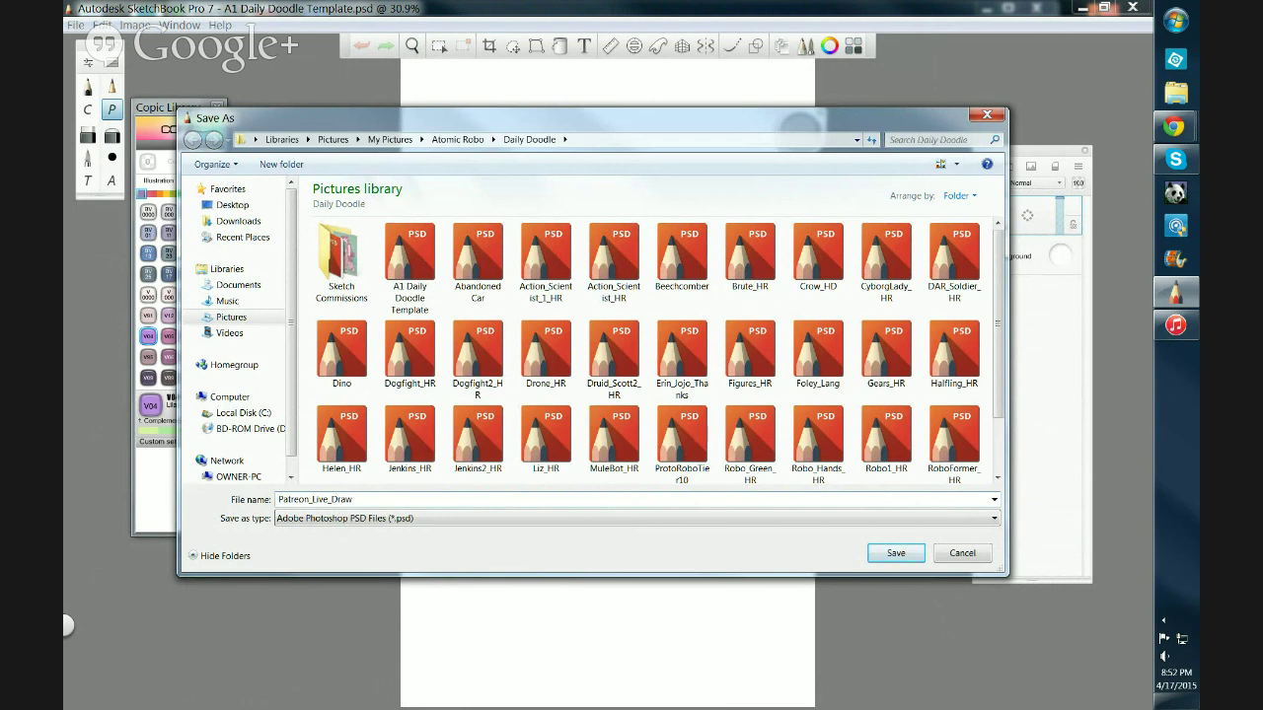
type("1")
left_click(893, 557)
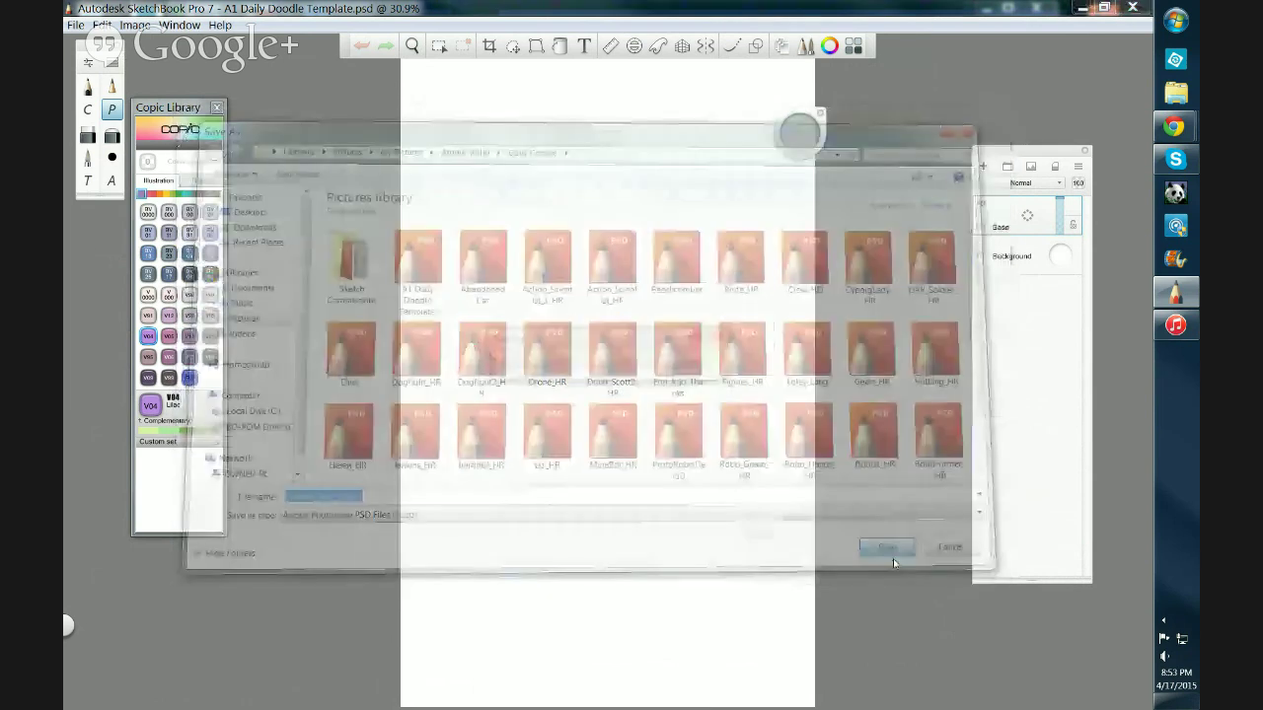
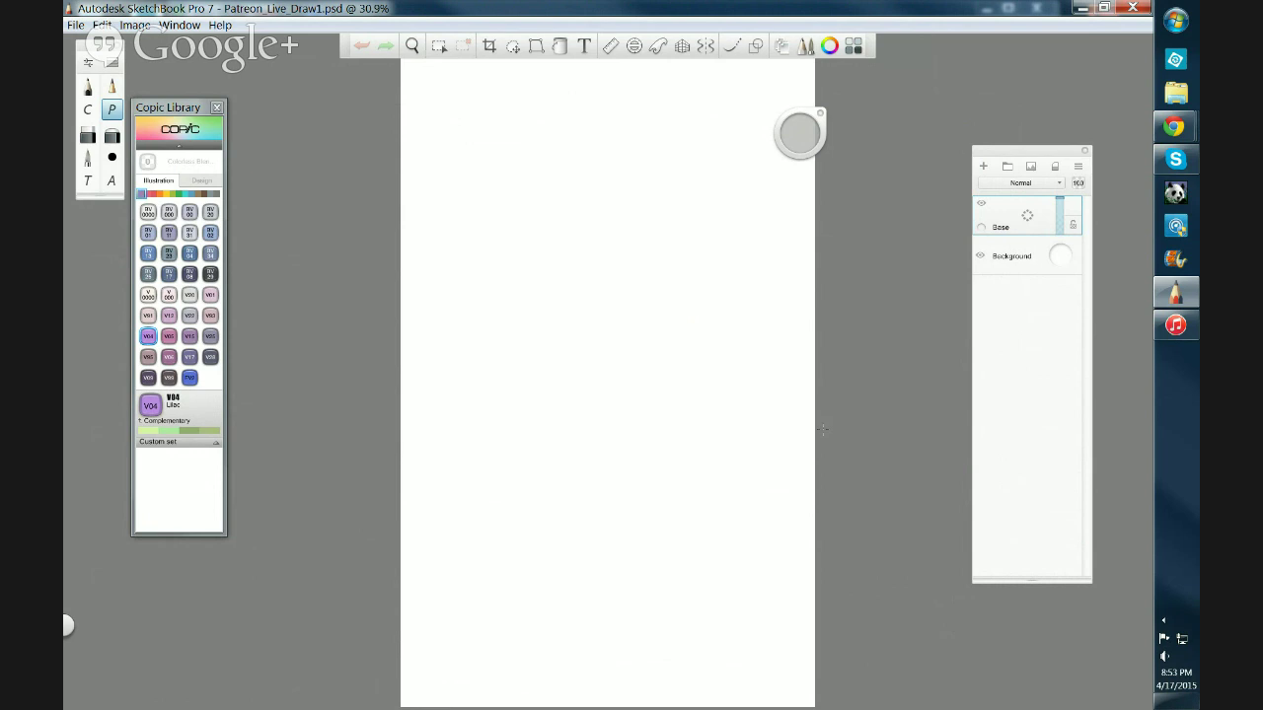
Sketch an oval robot head with two large round eyes in V04 Lilac pencil on the Base layer
left_click(88, 86)
left_click(148, 335)
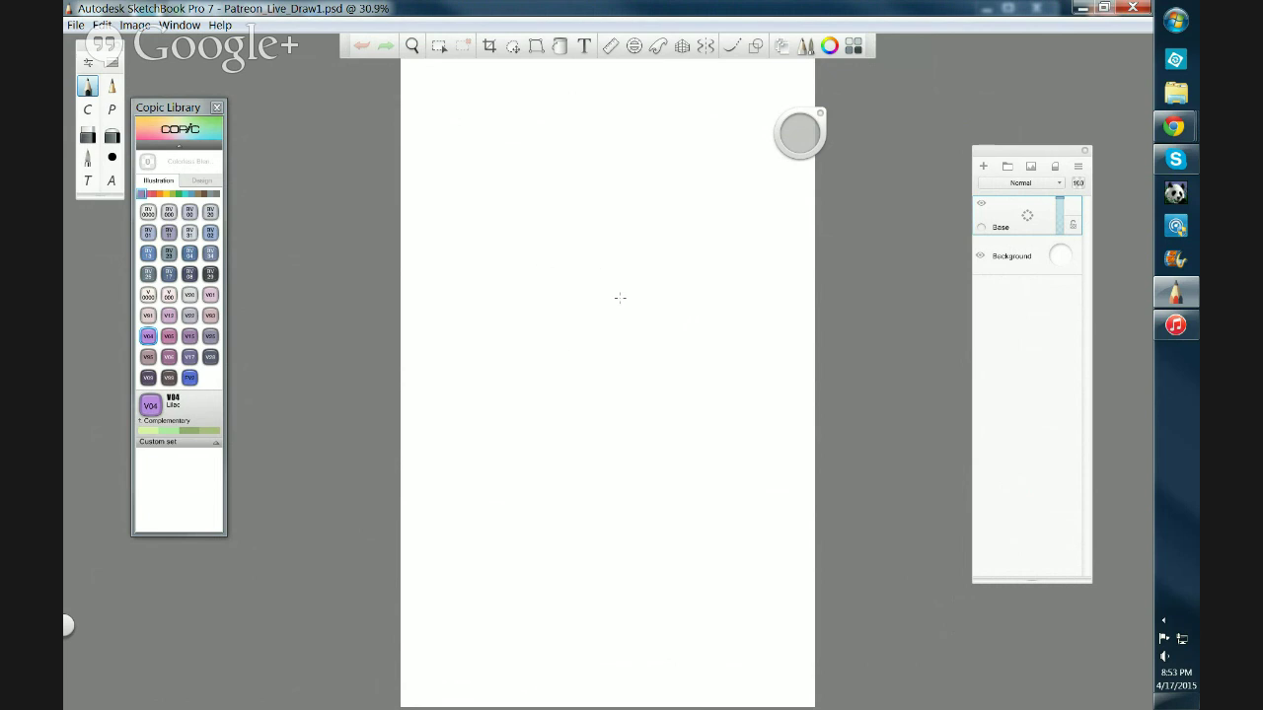
mouse_move(556, 235)
left_mouse_down()
mouse_move(575, 266)
mouse_move(553, 273)
mouse_move(607, 242)
mouse_move(552, 282)
mouse_move(587, 279)
mouse_move(561, 301)
mouse_move(561, 284)
left_mouse_up()
left_click_drag(600, 247, 582, 278)
mouse_move(608, 223)
left_mouse_down()
mouse_move(611, 269)
mouse_move(613, 225)
mouse_move(614, 271)
mouse_move(568, 296)
mouse_move(607, 284)
mouse_move(578, 299)
left_mouse_up()
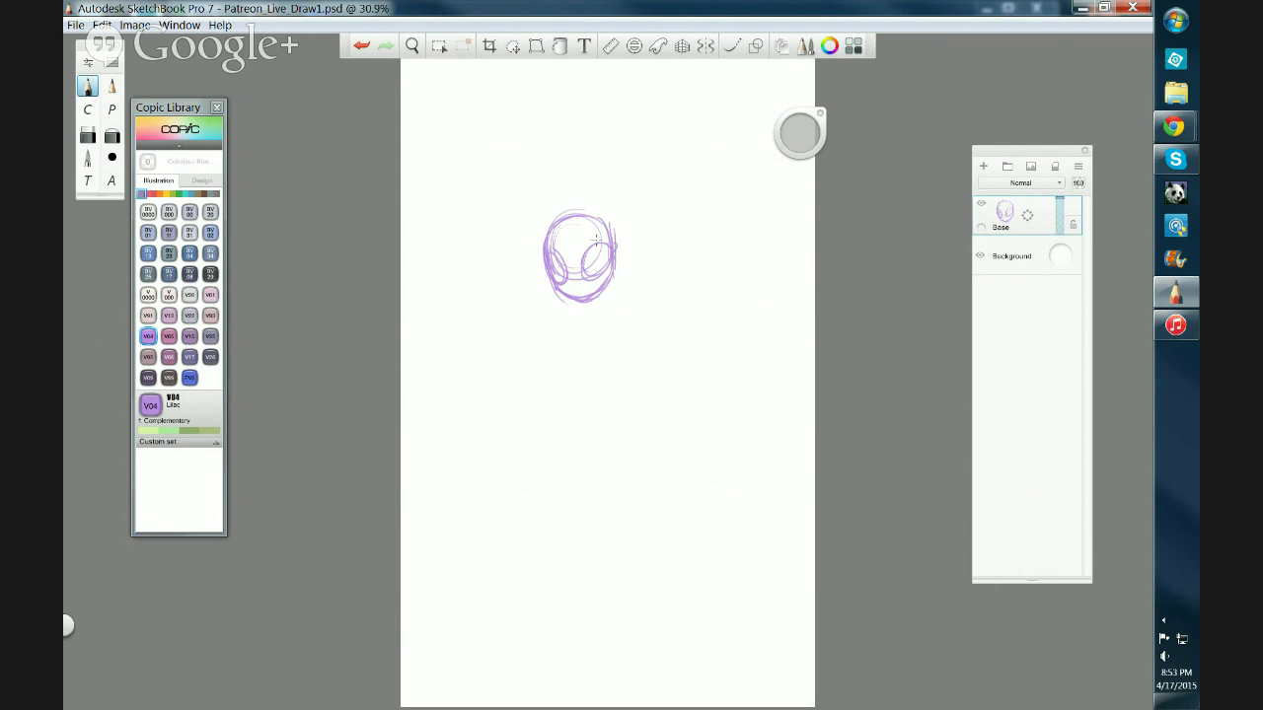
left_click_drag(560, 221, 549, 250)
mouse_move(587, 213)
left_mouse_down()
mouse_move(545, 228)
mouse_move(549, 274)
mouse_move(553, 251)
mouse_move(602, 240)
mouse_move(616, 253)
mouse_move(598, 271)
mouse_move(600, 215)
mouse_move(550, 219)
mouse_move(640, 289)
left_mouse_up()
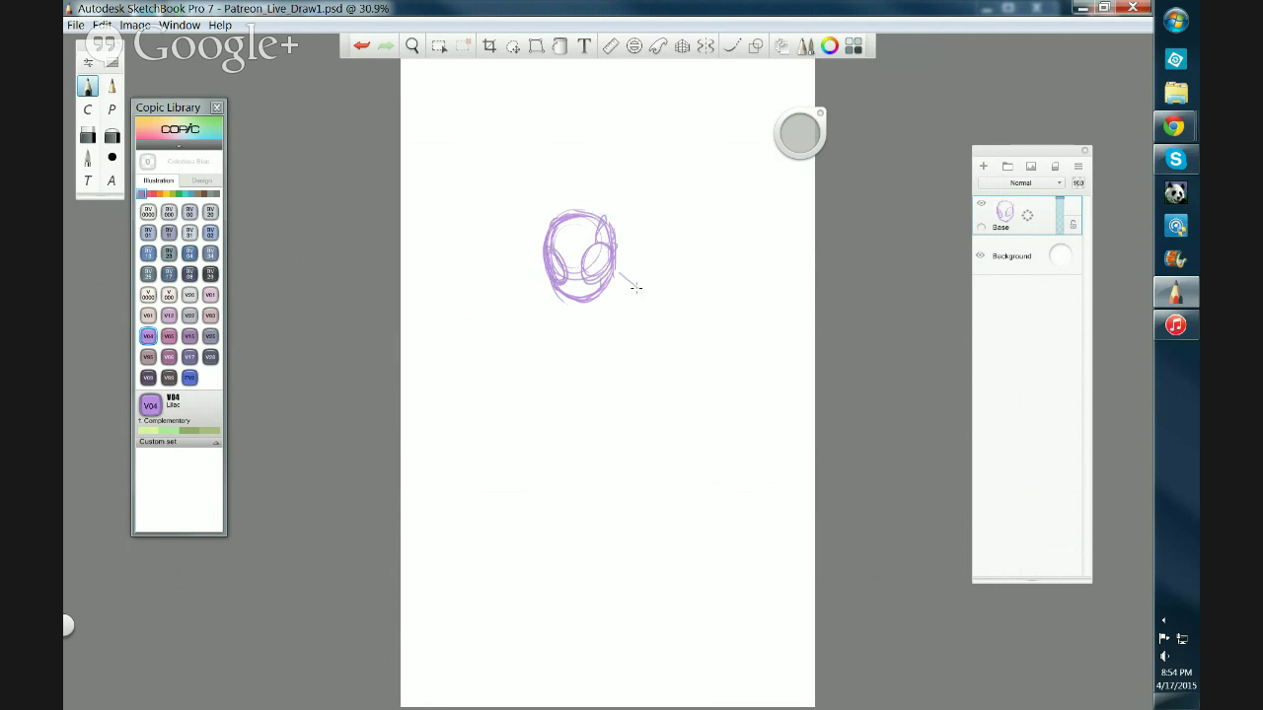
Rough in the collar beneath the head and the curved front of the torso with a small oval on it
mouse_move(559, 300)
left_mouse_down()
mouse_move(586, 331)
mouse_move(590, 319)
left_mouse_up()
left_click_drag(622, 276, 568, 318)
mouse_move(623, 278)
left_mouse_down()
mouse_move(584, 318)
mouse_move(560, 338)
left_mouse_up()
mouse_move(552, 304)
left_mouse_down()
mouse_move(575, 397)
mouse_move(599, 425)
mouse_move(619, 422)
left_mouse_up()
mouse_move(574, 379)
left_mouse_down()
mouse_move(611, 397)
mouse_move(576, 381)
left_mouse_up()
Sketch the sloping back, the near arm socket with a round shoulder, and the far shoulder beside the head
mouse_move(623, 280)
left_mouse_down()
mouse_move(694, 329)
mouse_move(707, 357)
left_mouse_up()
mouse_move(677, 311)
left_mouse_down()
mouse_move(660, 392)
mouse_move(636, 409)
left_mouse_up()
left_click_drag(625, 271, 696, 329)
left_click_drag(664, 340, 644, 407)
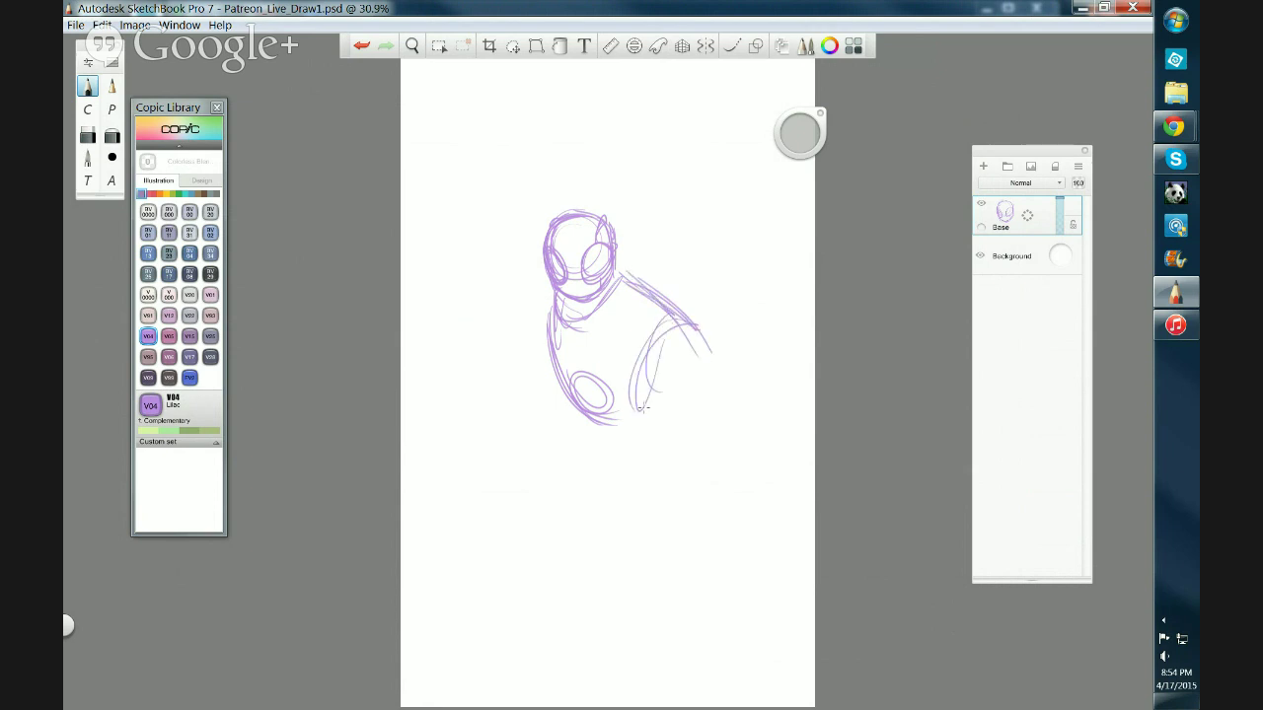
left_click_drag(673, 310, 626, 377)
mouse_move(653, 300)
left_mouse_down()
mouse_move(628, 322)
mouse_move(642, 306)
mouse_move(630, 382)
mouse_move(664, 295)
mouse_move(682, 319)
mouse_move(649, 333)
mouse_move(700, 323)
mouse_move(645, 323)
mouse_move(645, 361)
left_mouse_up()
mouse_move(549, 281)
left_mouse_down()
mouse_move(531, 310)
mouse_move(547, 329)
mouse_move(539, 283)
mouse_move(556, 374)
mouse_move(607, 432)
left_mouse_up()
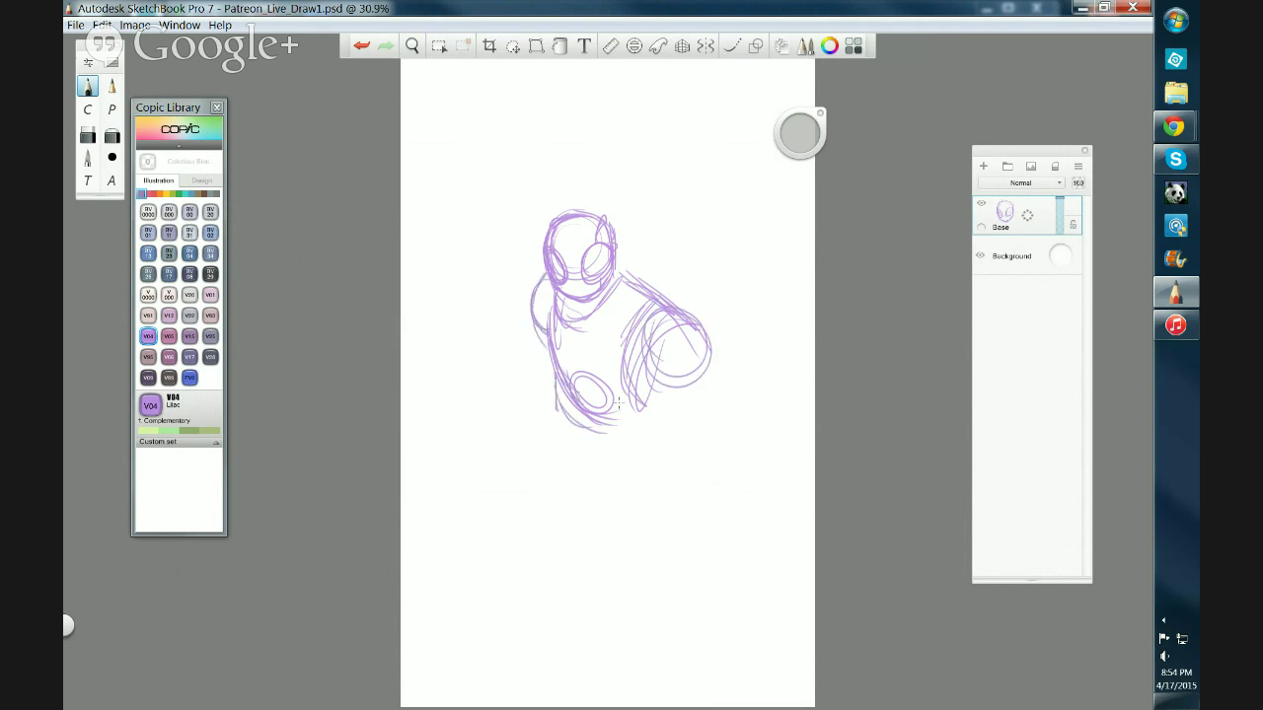
Erase the lower front of the torso and redraw its rounded belly line with a smaller chest oval
mouse_move(571, 363)
left_mouse_down()
mouse_move(603, 404)
mouse_move(568, 422)
left_mouse_up()
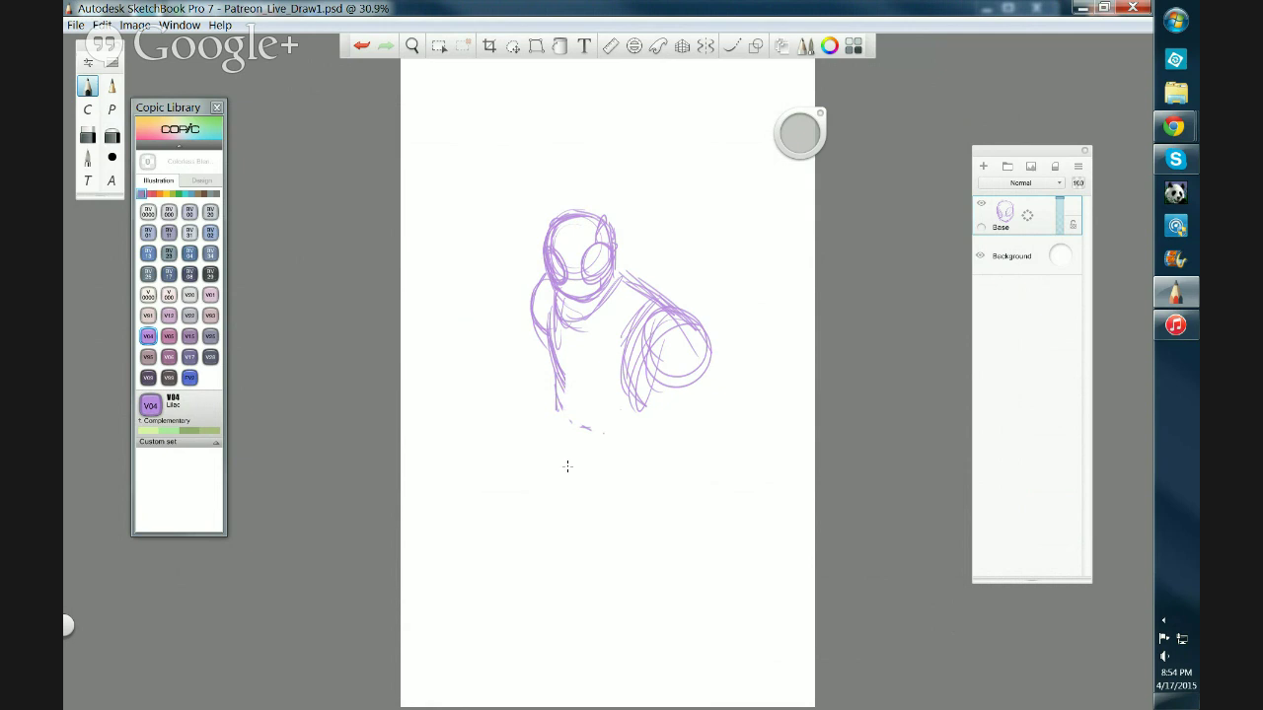
left_click_drag(549, 300, 552, 327)
mouse_move(554, 371)
left_mouse_down()
mouse_move(579, 424)
mouse_move(608, 432)
mouse_move(667, 407)
mouse_move(640, 418)
left_mouse_up()
left_click_drag(559, 349, 562, 395)
mouse_move(548, 290)
left_mouse_down()
mouse_move(626, 289)
mouse_move(668, 411)
mouse_move(574, 358)
left_mouse_up()
Sketch the near elbow as circles below the shoulder and the far arm reaching down to a small fist
mouse_move(676, 385)
left_mouse_down()
mouse_move(638, 417)
mouse_move(687, 430)
left_mouse_up()
mouse_move(712, 348)
left_mouse_down()
mouse_move(709, 397)
mouse_move(658, 329)
mouse_move(725, 389)
mouse_move(731, 422)
mouse_move(696, 399)
mouse_move(737, 400)
mouse_move(708, 411)
left_mouse_up()
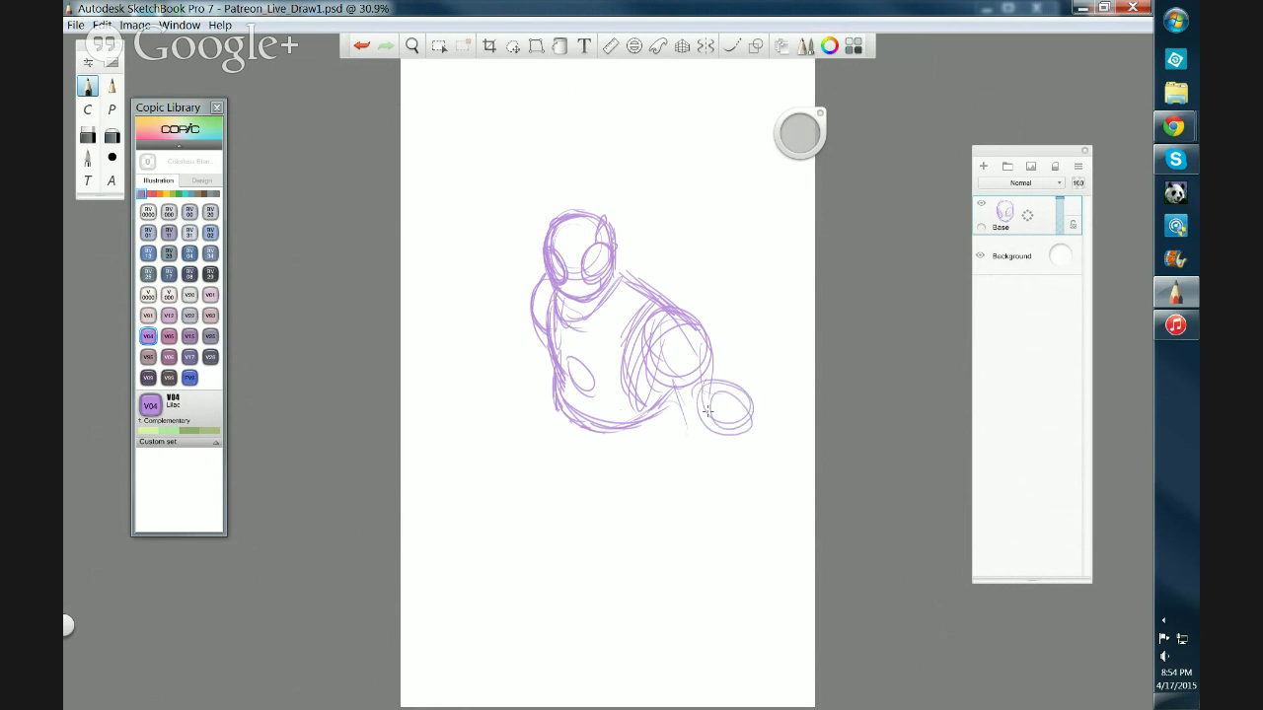
left_click_drag(542, 335, 502, 396)
mouse_move(531, 335)
left_mouse_down()
mouse_move(482, 448)
mouse_move(492, 438)
left_mouse_up()
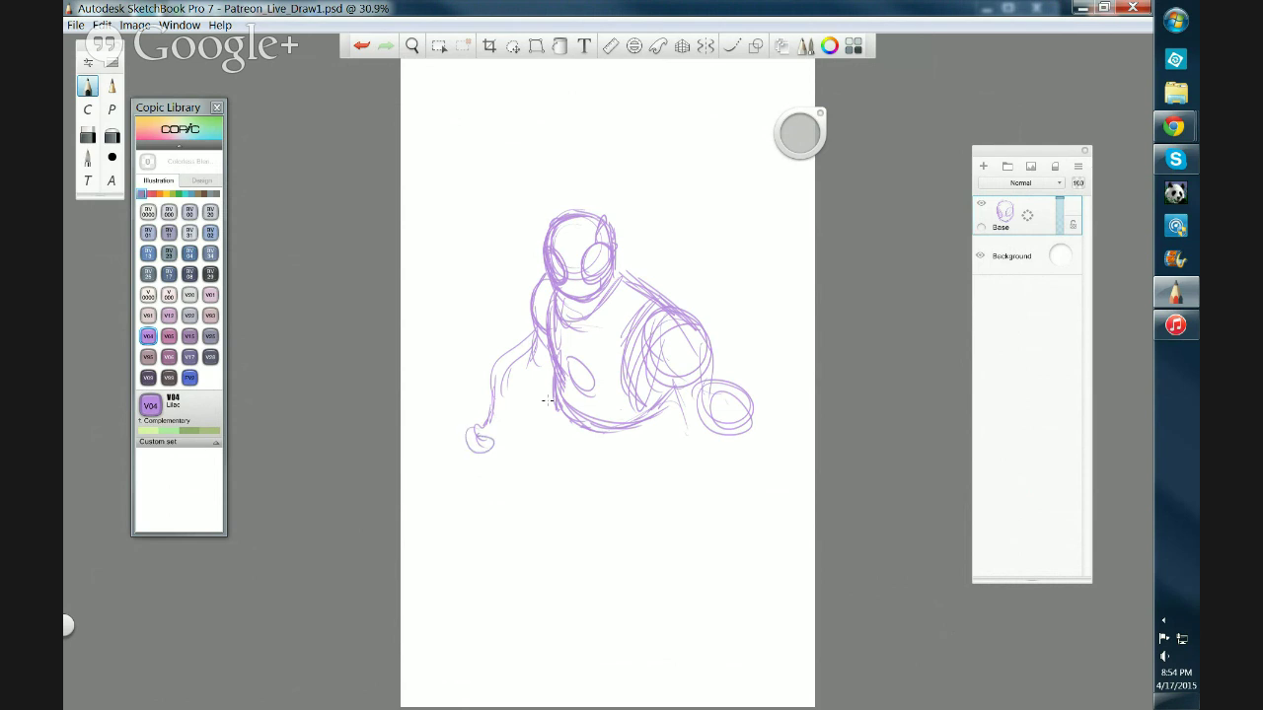
left_click_drag(553, 361, 502, 444)
Add inner torso contours and small collar details under the chin, and rough out the far fist
left_click_drag(564, 326, 572, 422)
mouse_move(646, 303)
left_mouse_down()
mouse_move(625, 375)
mouse_move(633, 395)
left_mouse_up()
mouse_move(571, 305)
left_mouse_down()
mouse_move(577, 318)
mouse_move(578, 304)
left_mouse_up()
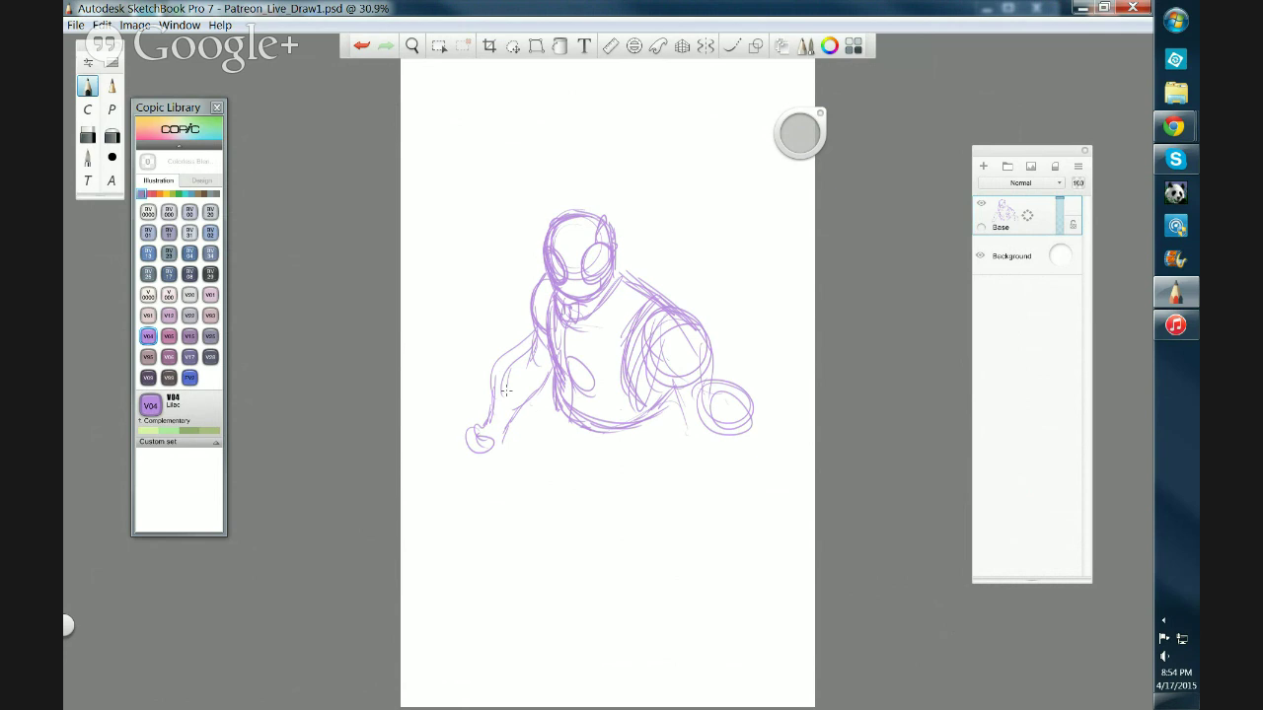
mouse_move(510, 353)
left_mouse_down()
mouse_move(468, 450)
mouse_move(460, 430)
mouse_move(500, 434)
mouse_move(527, 401)
mouse_move(518, 409)
left_mouse_up()
left_click_drag(648, 353, 681, 384)
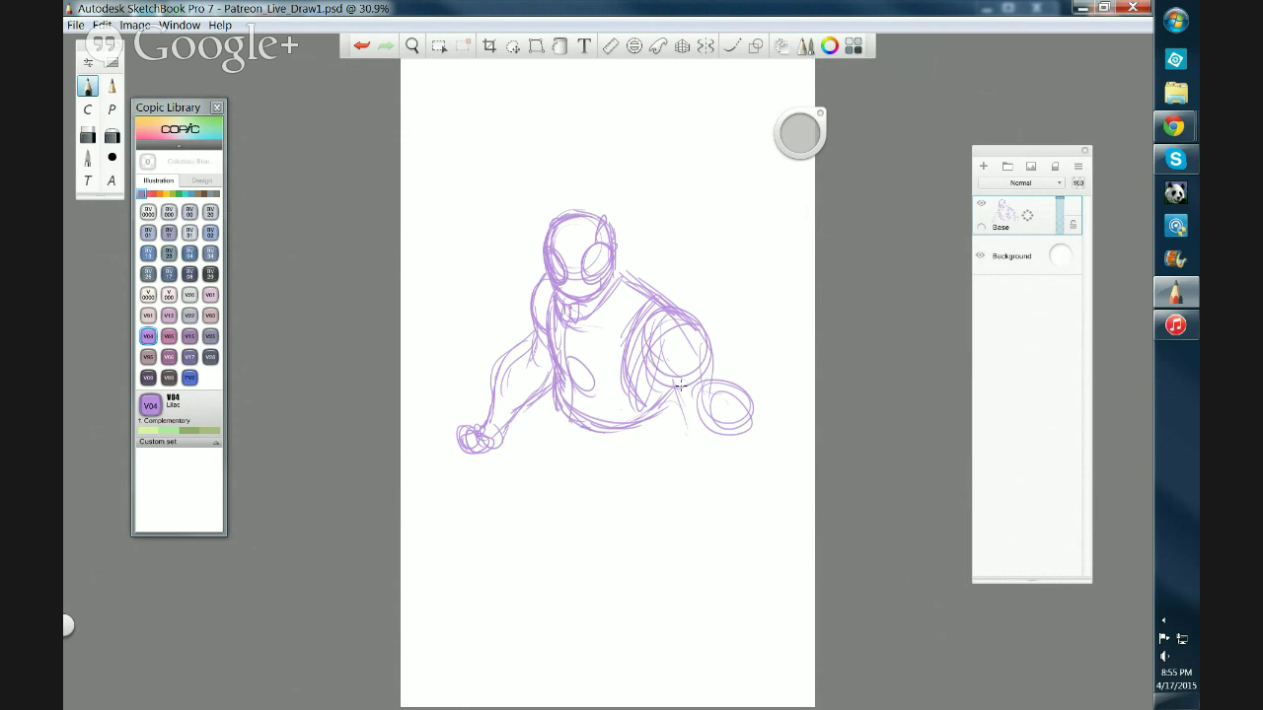
Draw a curved plate with slotted bolts around the near arm socket and firm up the shoulder line
mouse_move(669, 303)
left_mouse_down()
mouse_move(694, 310)
mouse_move(709, 359)
left_mouse_up()
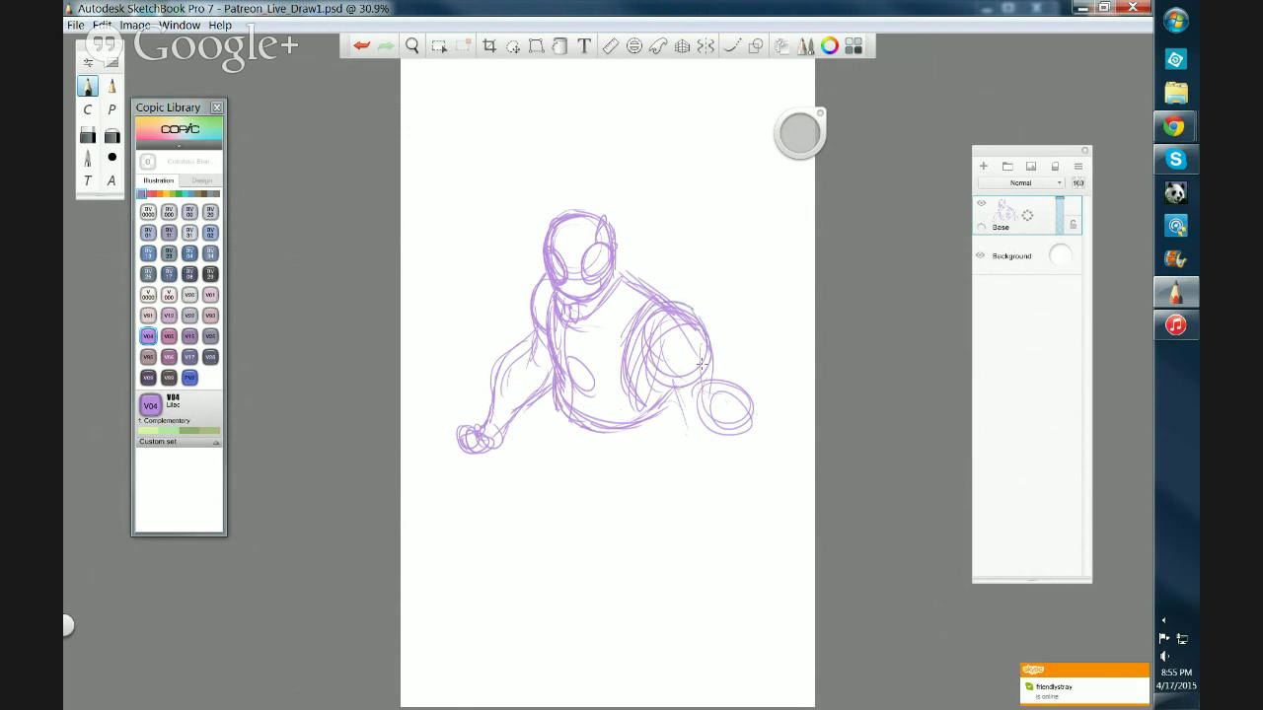
mouse_move(641, 287)
left_mouse_down()
mouse_move(616, 358)
mouse_move(630, 329)
mouse_move(626, 395)
mouse_move(660, 416)
left_mouse_up()
mouse_move(638, 309)
left_mouse_down()
mouse_move(614, 358)
mouse_move(636, 405)
left_mouse_up()
mouse_move(618, 341)
left_mouse_down()
mouse_move(612, 379)
mouse_move(655, 402)
left_mouse_up()
mouse_move(656, 314)
left_mouse_down()
mouse_move(631, 394)
mouse_move(633, 325)
mouse_move(636, 369)
mouse_move(634, 342)
left_mouse_up()
mouse_move(627, 386)
left_mouse_down()
mouse_move(626, 322)
mouse_move(659, 294)
mouse_move(612, 282)
left_mouse_up()
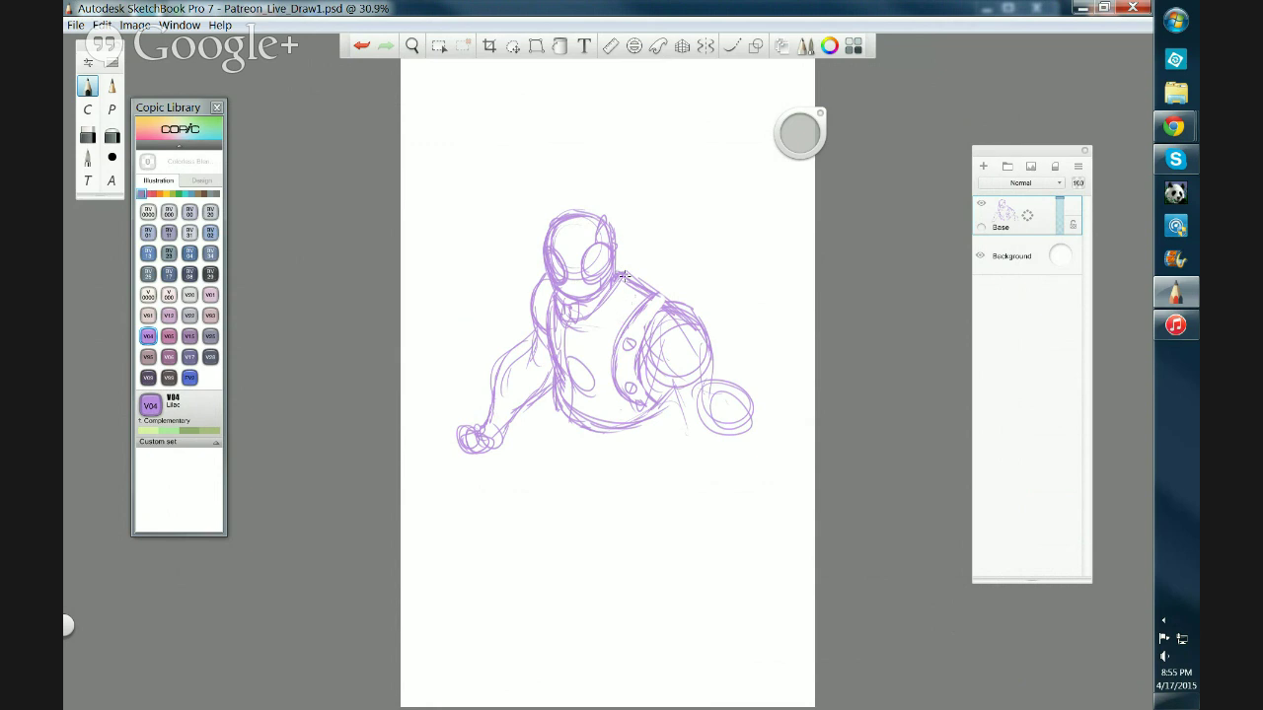
Reinforce the collar detail and redraw the near shoulder as a clean round cap
mouse_move(566, 313)
left_mouse_down()
mouse_move(572, 302)
mouse_move(580, 327)
left_mouse_up()
mouse_move(646, 369)
left_mouse_down()
mouse_move(643, 333)
mouse_move(681, 365)
mouse_move(695, 307)
mouse_move(657, 314)
mouse_move(701, 324)
mouse_move(657, 348)
mouse_move(651, 327)
mouse_move(671, 353)
mouse_move(643, 340)
mouse_move(645, 328)
mouse_move(656, 371)
mouse_move(679, 371)
mouse_move(653, 356)
mouse_move(693, 367)
left_mouse_up()
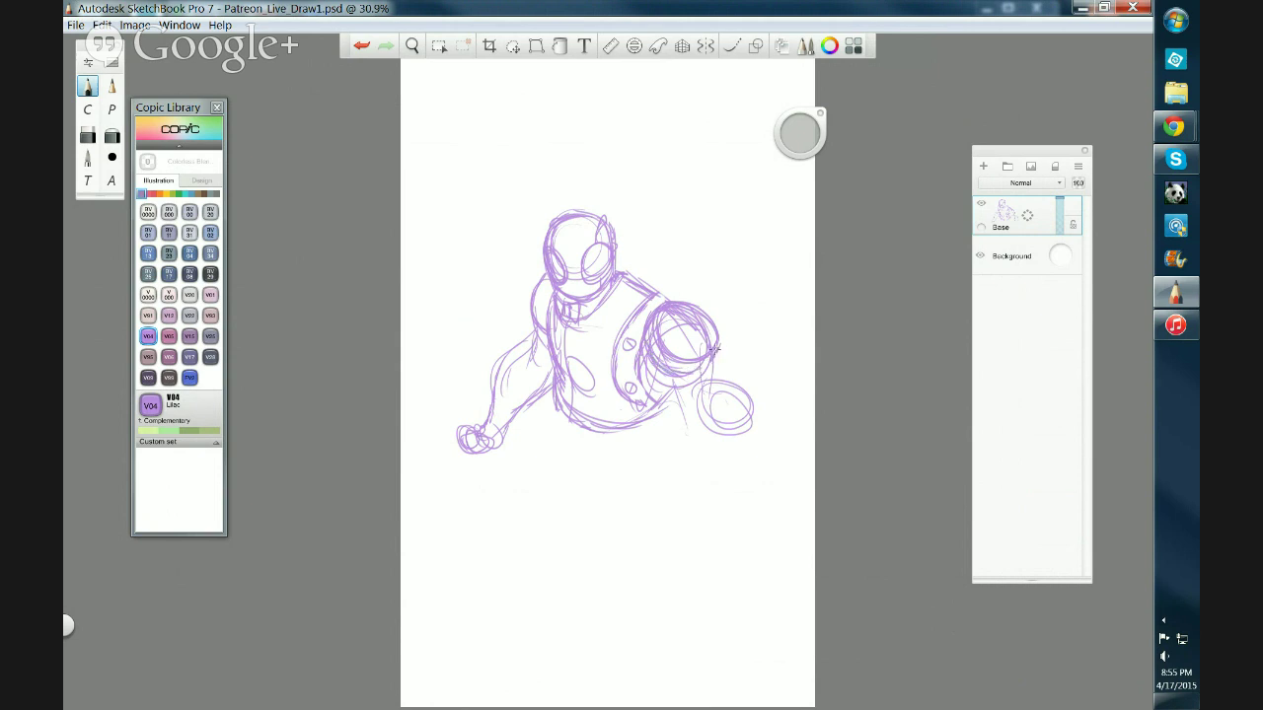
mouse_move(706, 325)
left_mouse_down()
mouse_move(698, 338)
mouse_move(679, 322)
mouse_move(698, 341)
left_mouse_up()
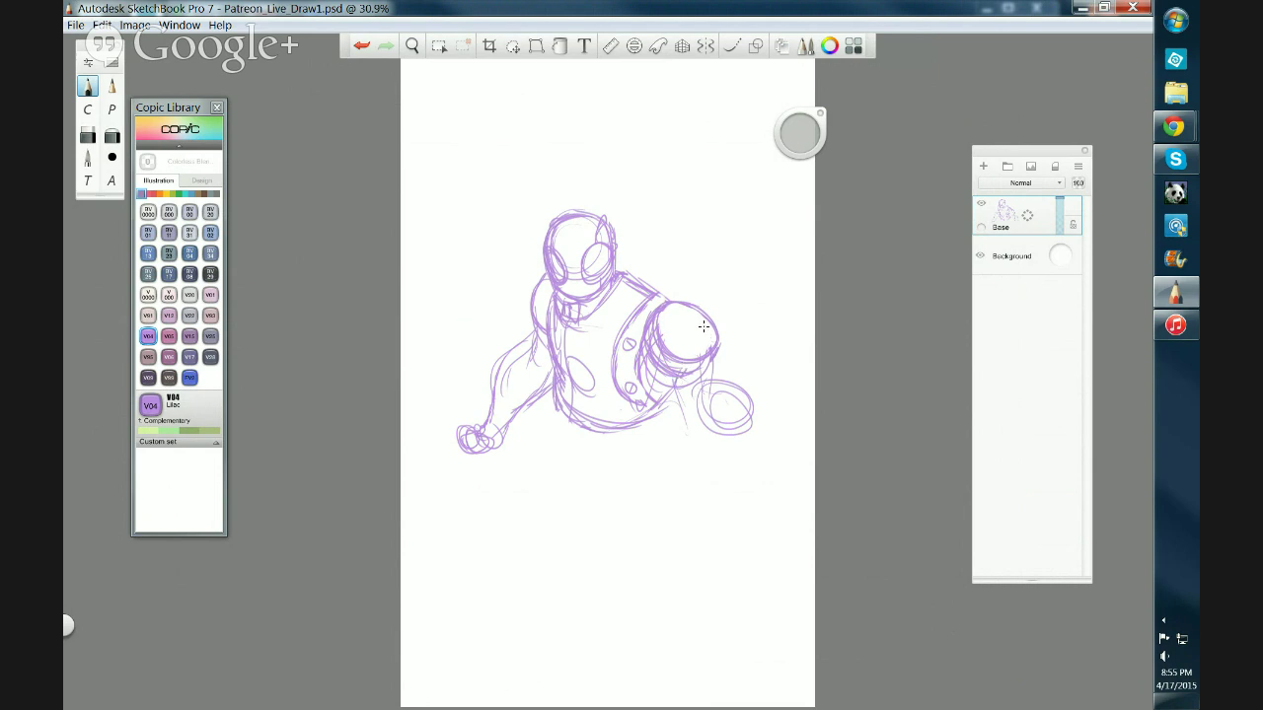
Try a slotted round bolt in the middle of the near shoulder cap, and erase it
mouse_move(677, 340)
left_mouse_down()
mouse_move(685, 312)
mouse_move(709, 341)
mouse_move(681, 316)
mouse_move(721, 318)
mouse_move(707, 299)
mouse_move(670, 326)
mouse_move(688, 312)
mouse_move(743, 346)
mouse_move(697, 330)
left_mouse_up()
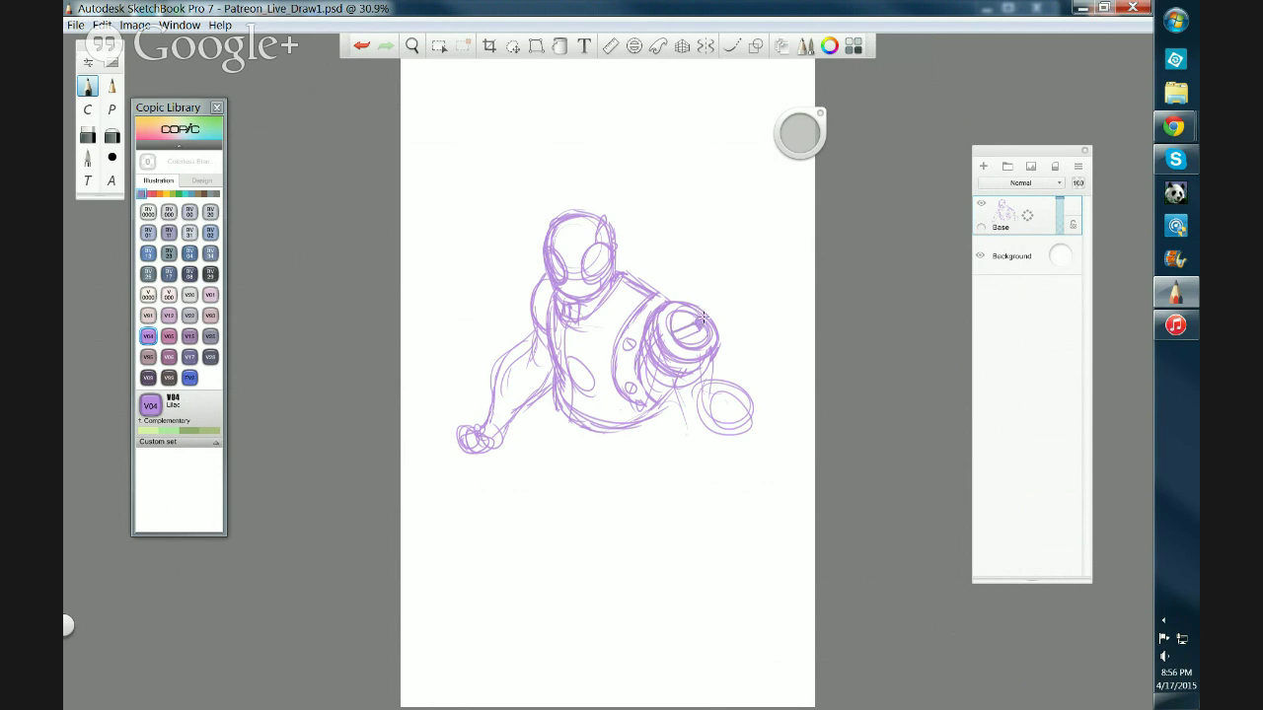
mouse_move(673, 315)
left_mouse_down()
mouse_move(701, 341)
mouse_move(670, 317)
left_mouse_up()
mouse_move(708, 325)
left_mouse_down()
mouse_move(699, 352)
mouse_move(702, 332)
left_mouse_up()
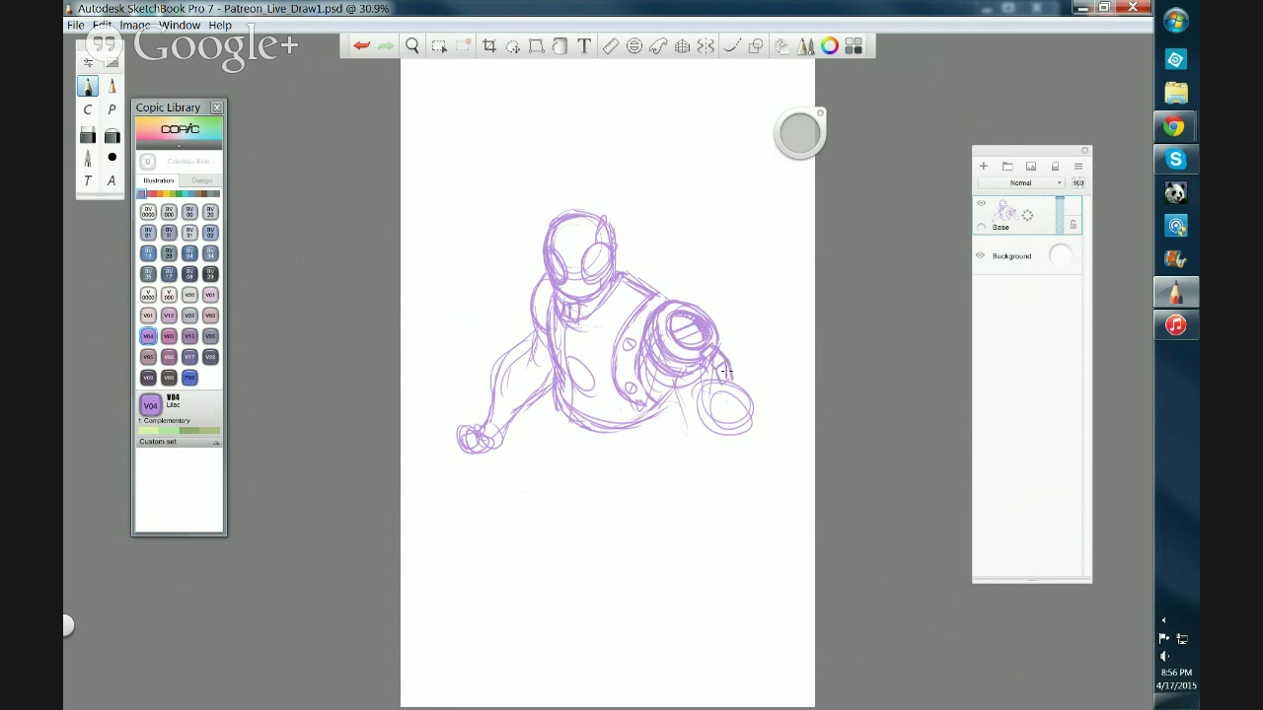
mouse_move(732, 368)
left_mouse_down()
mouse_move(727, 296)
mouse_move(712, 353)
mouse_move(680, 324)
mouse_move(691, 316)
mouse_move(707, 334)
mouse_move(697, 357)
mouse_move(660, 341)
mouse_move(660, 327)
mouse_move(695, 369)
left_mouse_up()
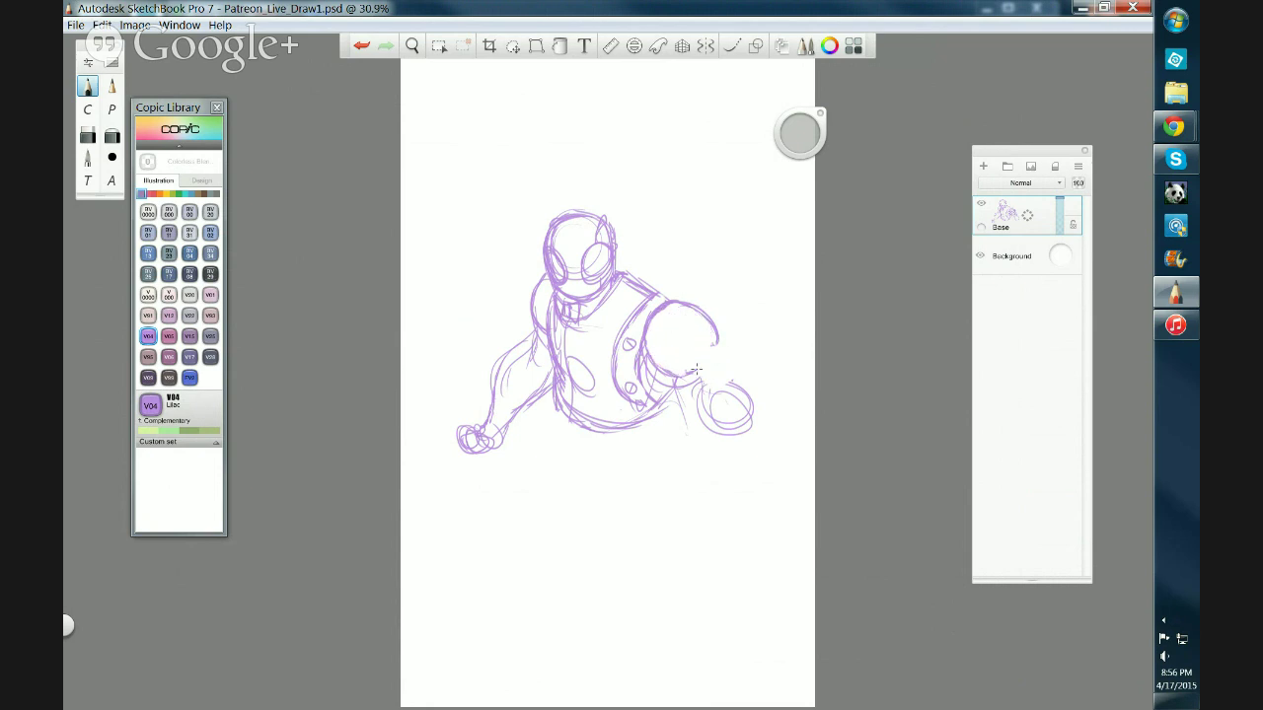
Sketch the near upper arm, the rounded elbow and the forearm ending in a fist
mouse_move(687, 308)
left_mouse_down()
mouse_move(758, 403)
mouse_move(770, 384)
mouse_move(702, 377)
mouse_move(684, 444)
left_mouse_up()
mouse_move(687, 380)
left_mouse_down()
mouse_move(656, 375)
mouse_move(691, 390)
mouse_move(697, 436)
mouse_move(699, 394)
mouse_move(684, 476)
mouse_move(710, 483)
left_mouse_up()
mouse_move(760, 388)
left_mouse_down()
mouse_move(733, 460)
mouse_move(702, 500)
mouse_move(701, 488)
mouse_move(703, 510)
mouse_move(673, 502)
mouse_move(685, 464)
mouse_move(678, 503)
left_mouse_up()
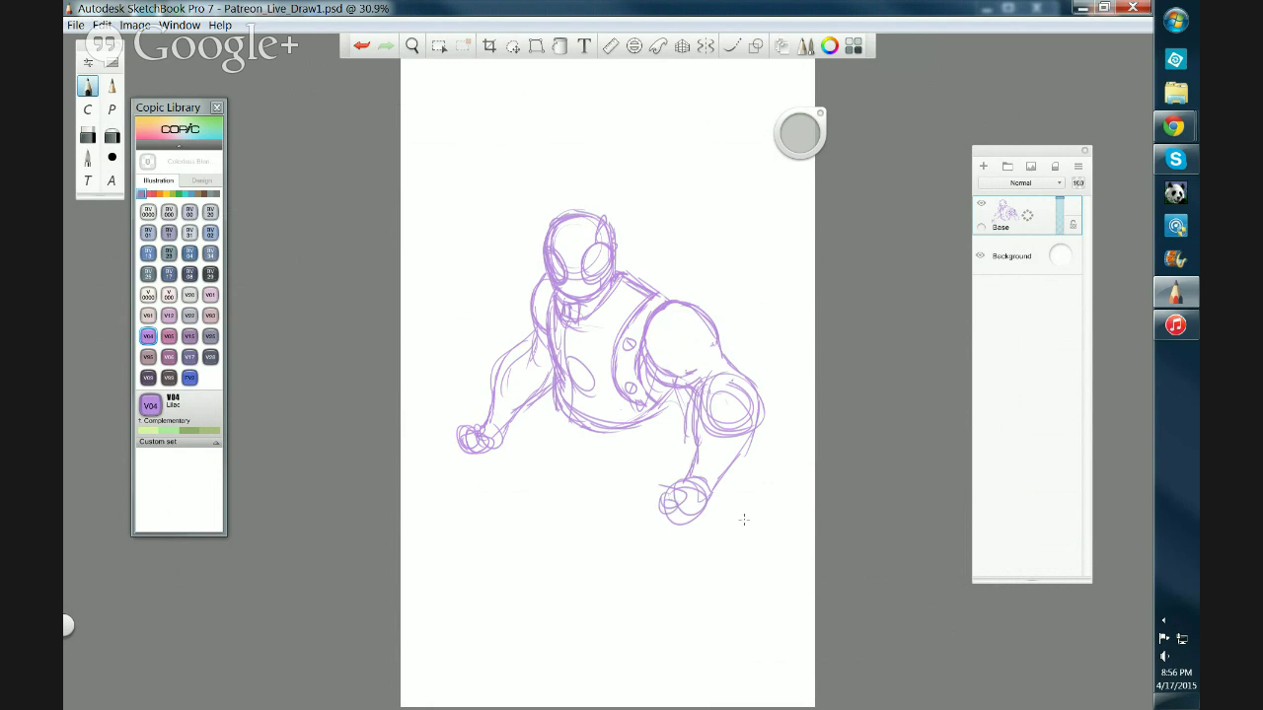
Clean up the near shoulder's inner lines and draw a round disc with radial tick marks on it
left_click_drag(692, 388, 649, 366)
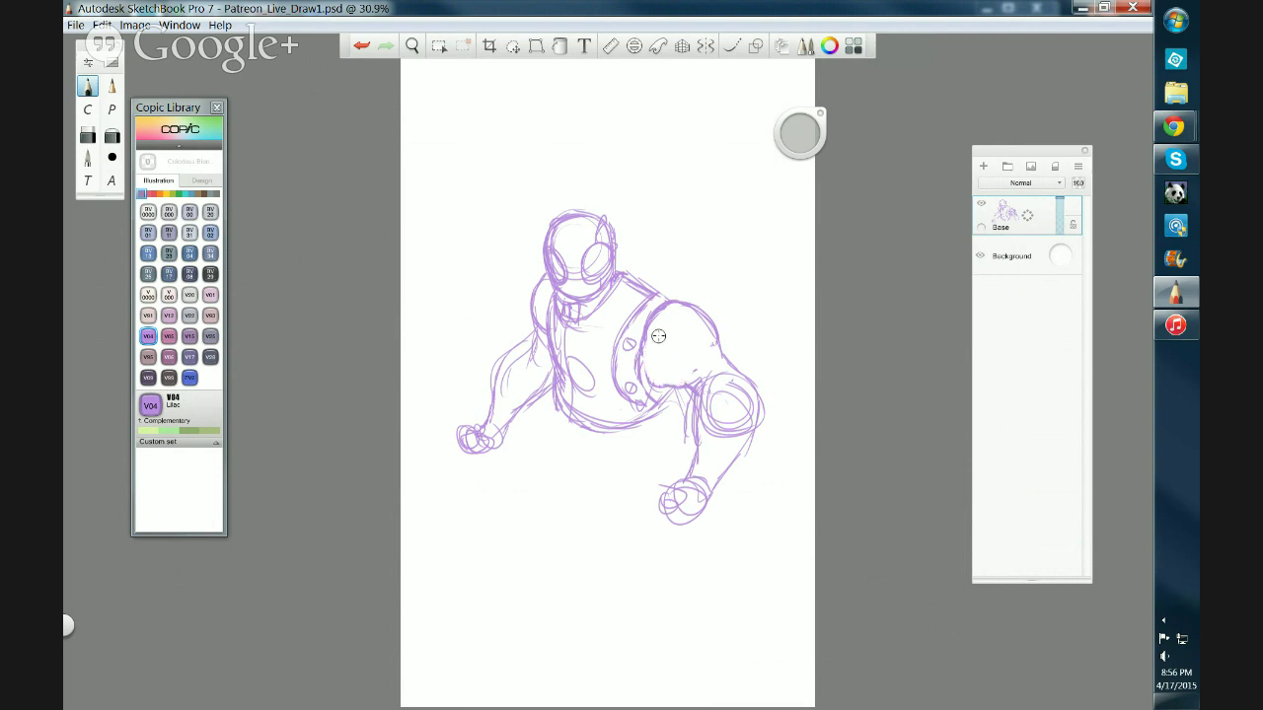
mouse_move(643, 348)
left_mouse_down()
mouse_move(660, 383)
mouse_move(646, 335)
mouse_move(675, 380)
mouse_move(645, 338)
mouse_move(673, 375)
mouse_move(647, 366)
mouse_move(692, 381)
left_mouse_up()
mouse_move(688, 307)
left_mouse_down()
mouse_move(671, 351)
mouse_move(716, 353)
left_mouse_up()
left_click_drag(716, 345, 683, 309)
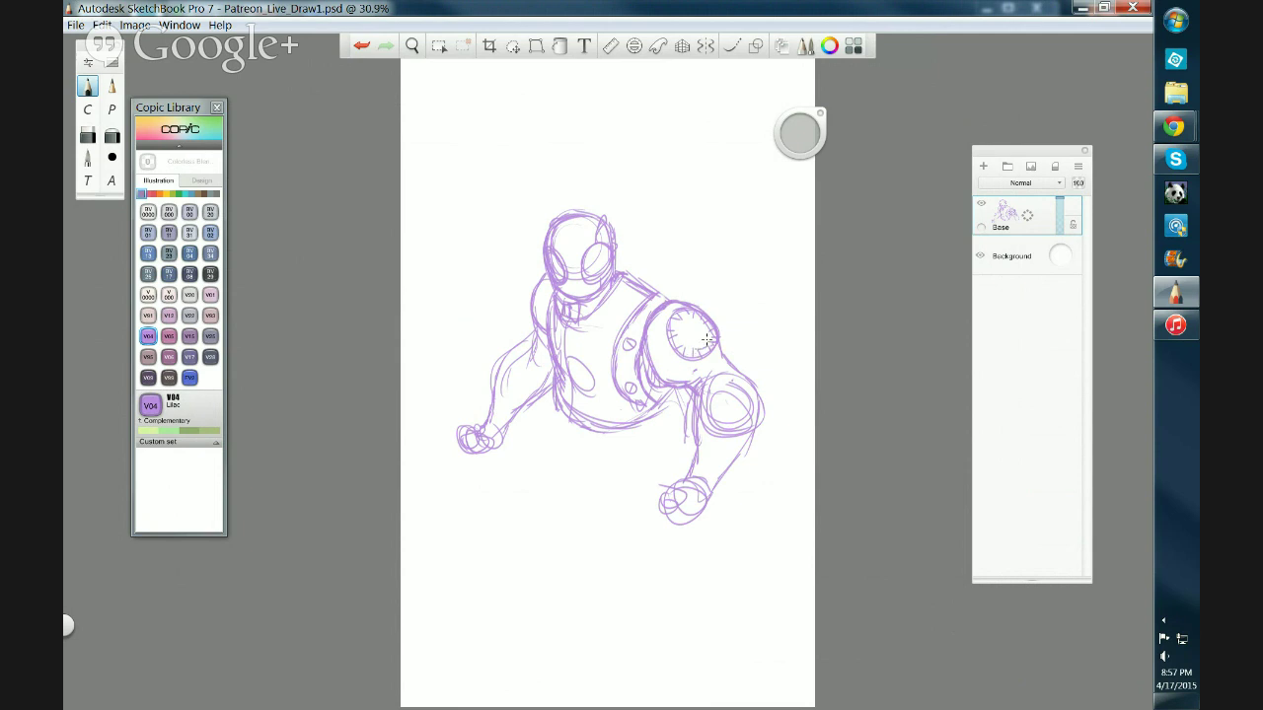
Undo the radial tick marks around the shoulder disc
key("ctrl+z")
key("ctrl+z")
key("ctrl+z")
key("ctrl+z")
key("ctrl+z")
key("ctrl+z")
key("ctrl+z")
key("ctrl+z")
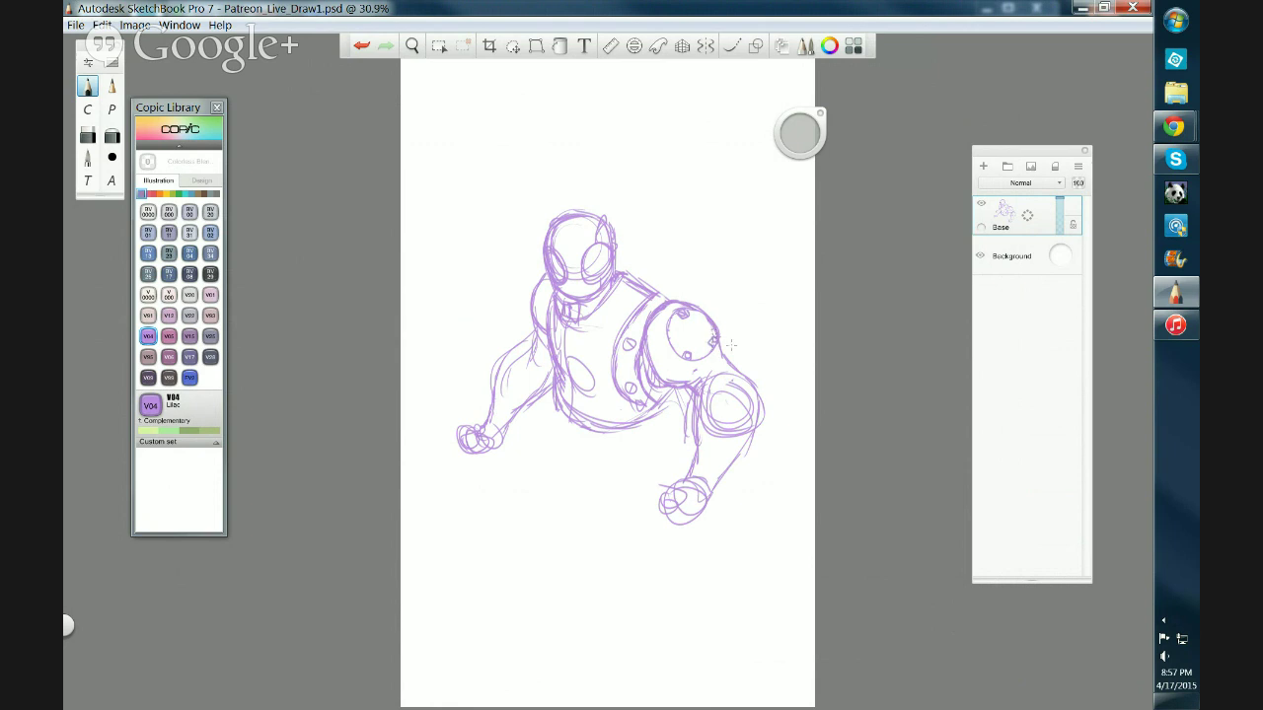
Erase the near elbow circles and draw an angular plate edge on the upper arm below the shoulder
mouse_move(709, 365)
left_mouse_down()
mouse_move(741, 404)
mouse_move(743, 389)
mouse_move(715, 395)
mouse_move(717, 375)
mouse_move(701, 379)
mouse_move(692, 449)
left_mouse_up()
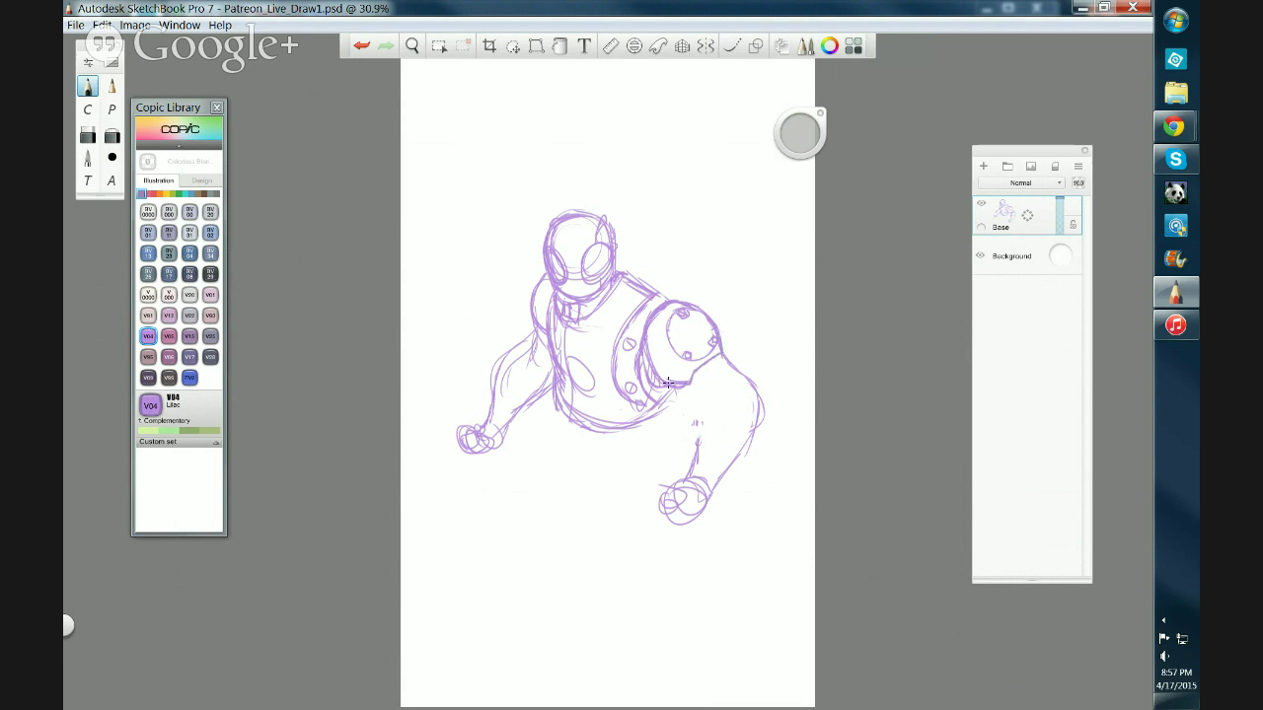
left_click_drag(679, 311, 675, 363)
mouse_move(686, 391)
left_mouse_down()
mouse_move(711, 406)
mouse_move(699, 404)
left_mouse_up()
mouse_move(722, 376)
left_mouse_down()
mouse_move(707, 328)
mouse_move(737, 370)
left_mouse_up()
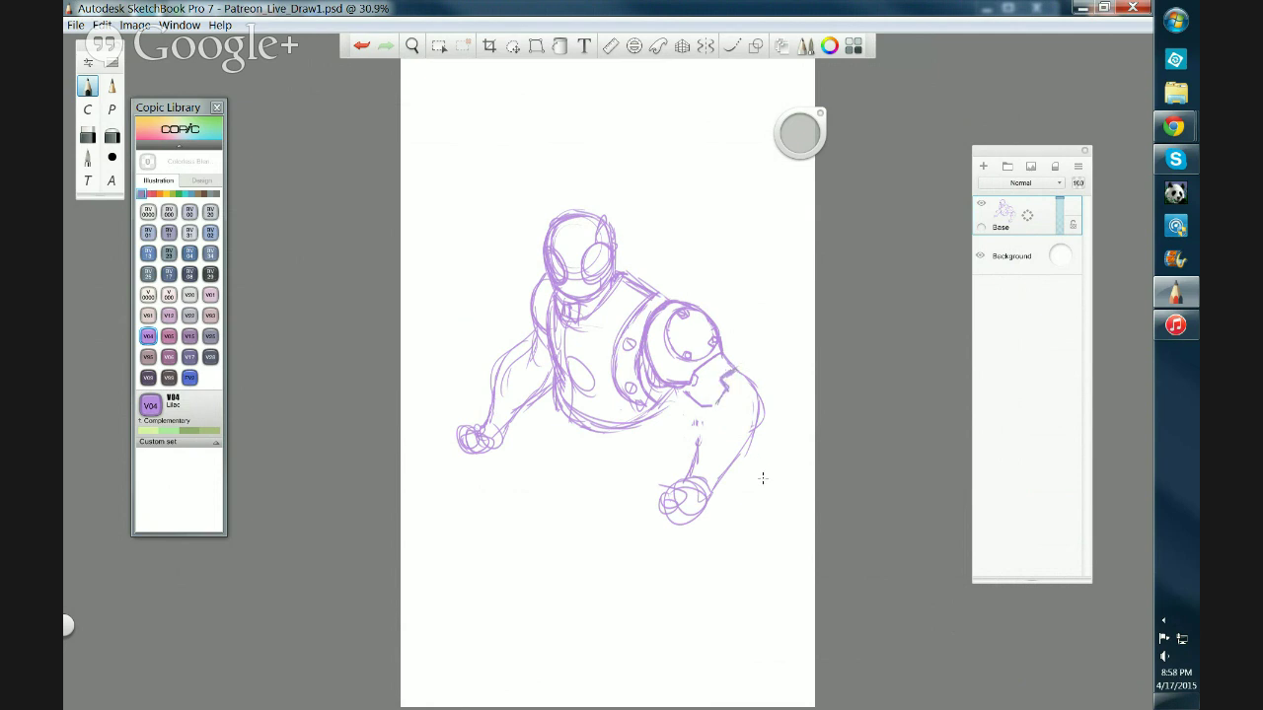
Redraw the near upper arm's edges down from the shoulder and add a round disc joint at the elbow
mouse_move(764, 497)
left_mouse_down()
mouse_move(705, 539)
mouse_move(656, 365)
left_mouse_up()
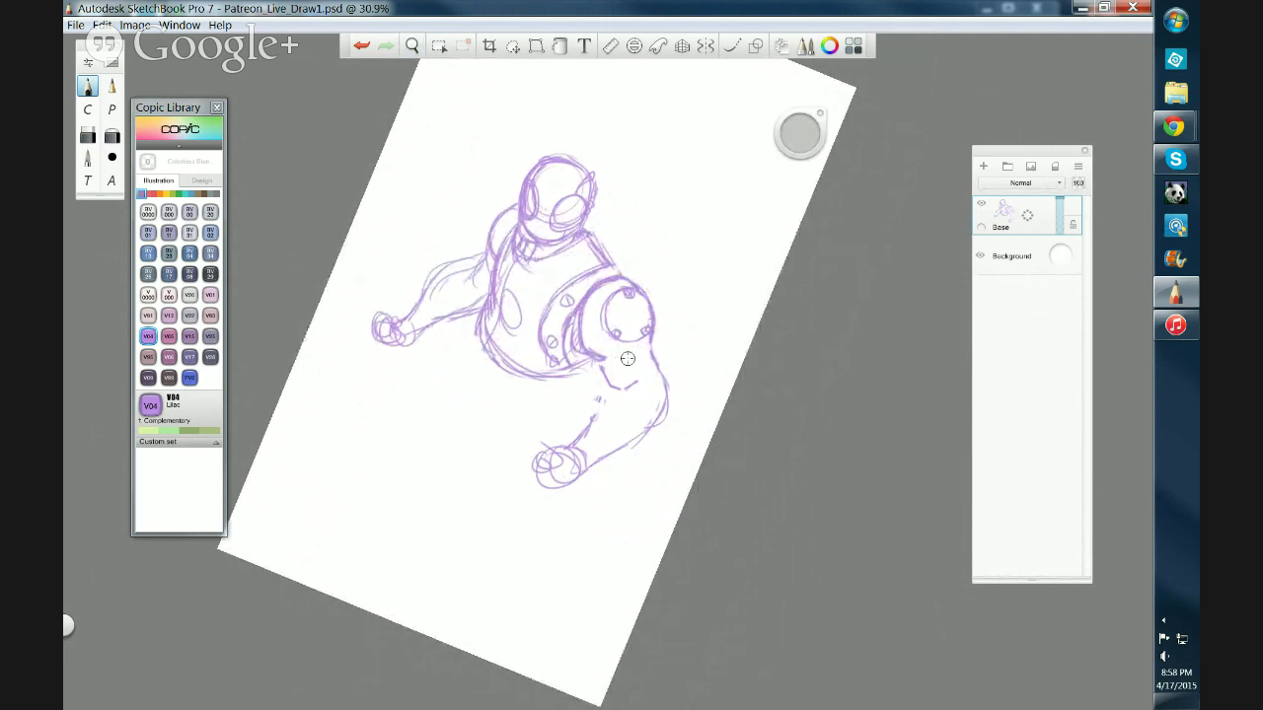
left_click_drag(598, 355, 609, 382)
mouse_move(649, 333)
left_mouse_down()
mouse_move(661, 367)
mouse_move(652, 329)
left_mouse_up()
left_click_drag(598, 362, 651, 333)
mouse_move(606, 380)
left_mouse_down()
mouse_move(638, 415)
mouse_move(664, 416)
mouse_move(667, 370)
mouse_move(675, 383)
mouse_move(654, 323)
mouse_move(650, 368)
mouse_move(680, 402)
mouse_move(664, 370)
mouse_move(668, 409)
mouse_move(654, 364)
mouse_move(671, 375)
mouse_move(657, 395)
mouse_move(666, 371)
mouse_move(679, 403)
left_mouse_up()
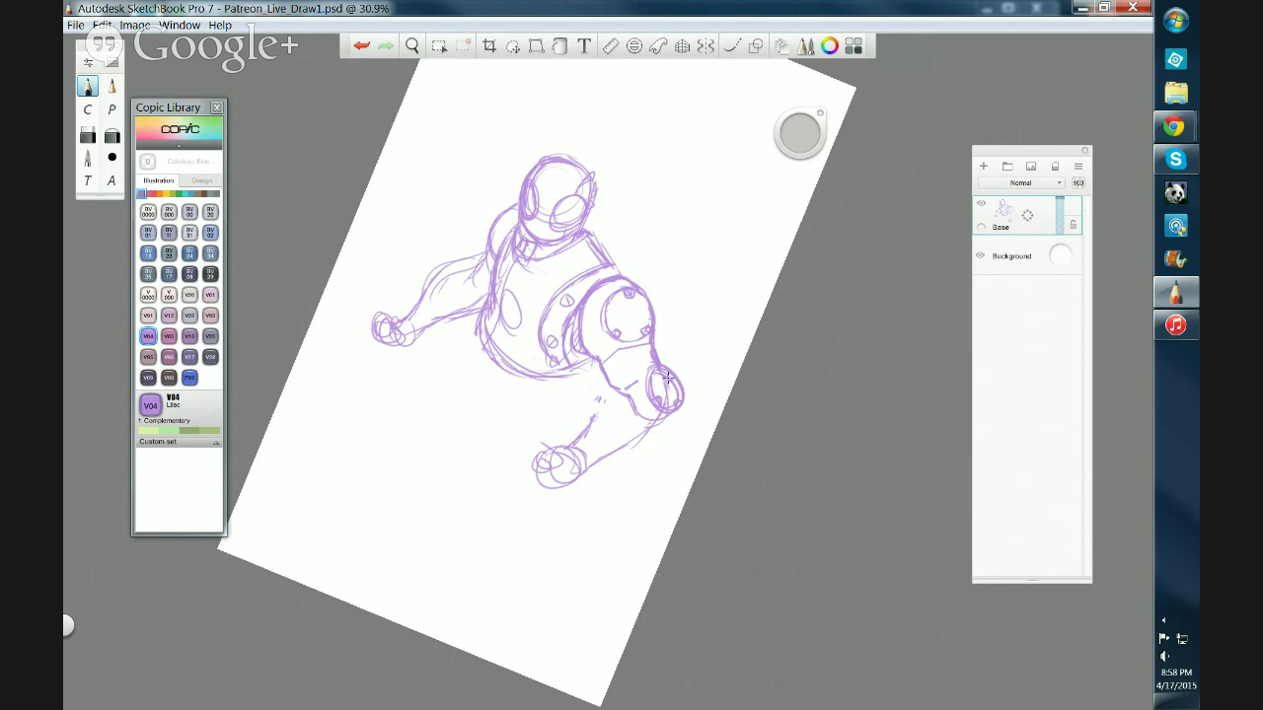
Draw a bolted band around the near elbow joint and firm up the forearm edges running down to the wrist
left_click_drag(678, 402, 678, 405)
mouse_move(646, 374)
left_mouse_down()
mouse_move(633, 410)
mouse_move(660, 419)
left_mouse_up()
mouse_move(631, 393)
left_mouse_down()
mouse_move(598, 398)
mouse_move(640, 391)
mouse_move(593, 413)
left_mouse_up()
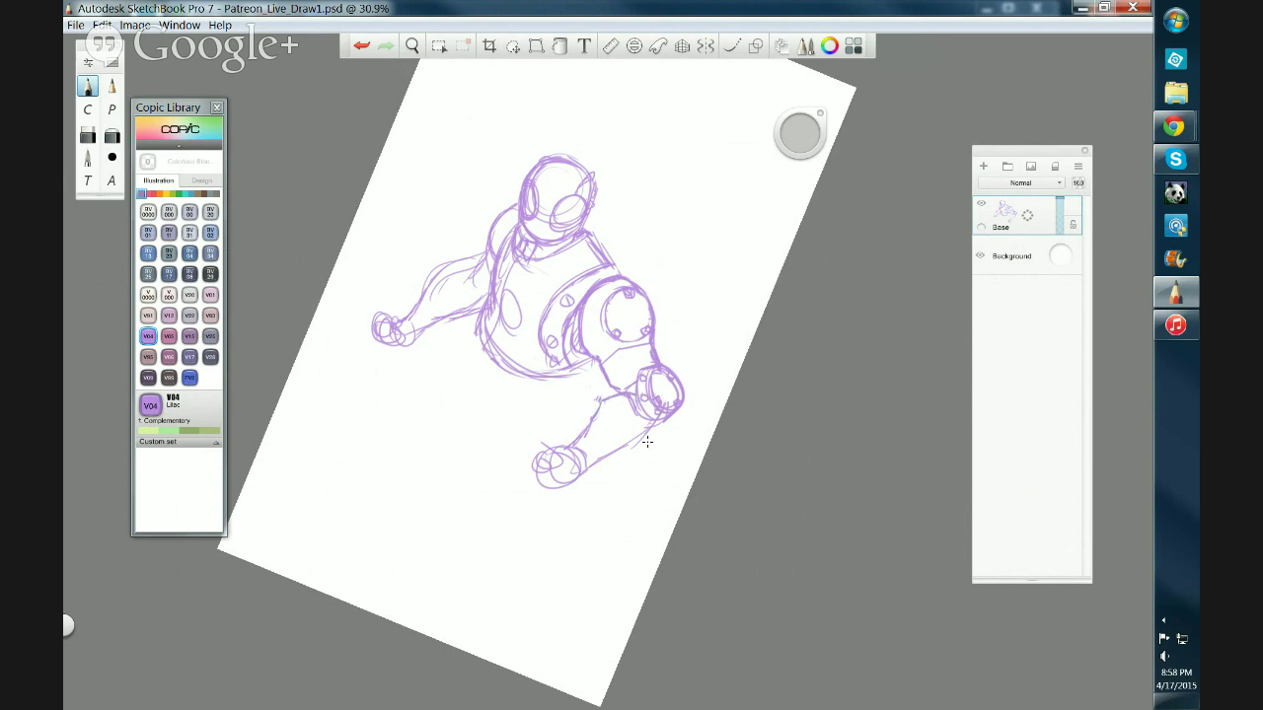
mouse_move(634, 412)
left_mouse_down()
mouse_move(665, 431)
mouse_move(659, 411)
mouse_move(665, 427)
mouse_move(672, 418)
mouse_move(652, 441)
left_mouse_up()
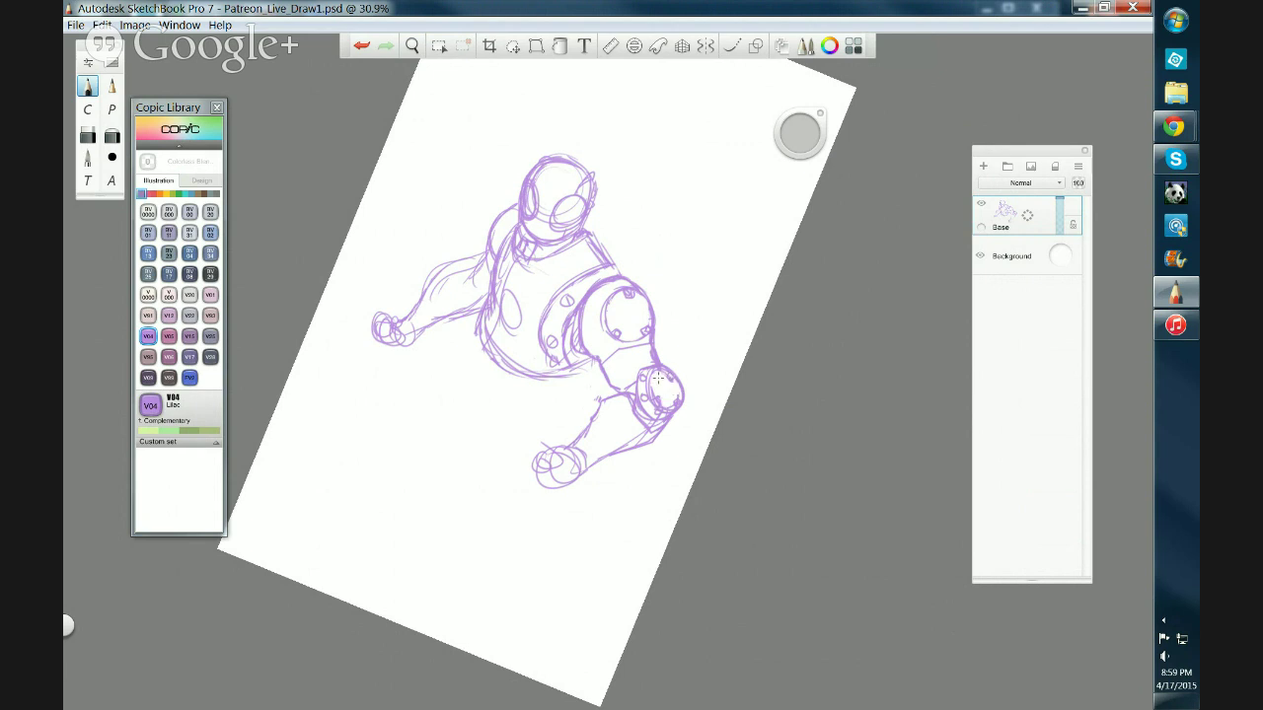
Add bolts above the near elbow and draw curved plate and wrist lines across the near forearm
left_click_drag(630, 386, 652, 363)
mouse_move(599, 427)
left_mouse_down()
mouse_move(586, 424)
mouse_move(611, 450)
left_mouse_up()
left_click_drag(599, 400, 614, 394)
left_click_drag(572, 444, 590, 454)
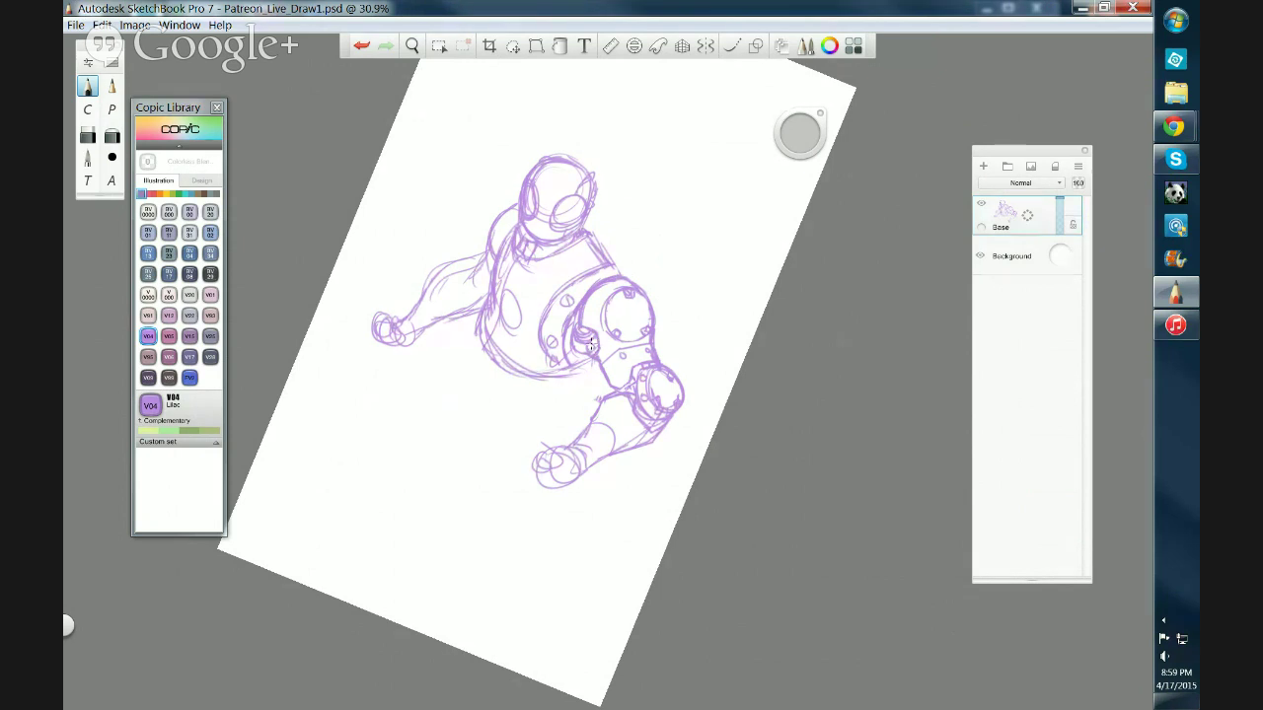
Sketch a small layered joint in the near armpit and redraw the line from the neck to the near shoulder
left_click_drag(579, 350, 593, 341)
left_click_drag(594, 454, 582, 462)
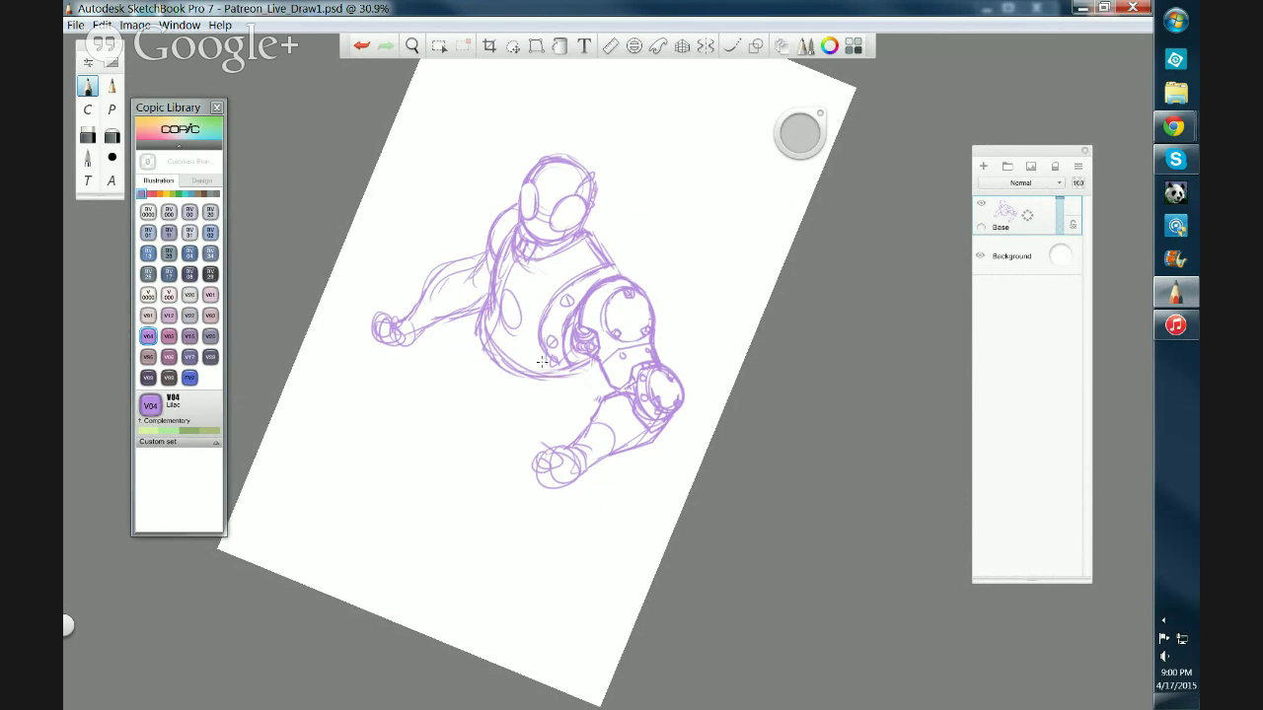
key("ctrl+z")
left_click_drag(590, 234, 618, 269)
Define the far shoulder's outer edge and add a small bolt on it
key("space")
left_click_drag(623, 508, 672, 461)
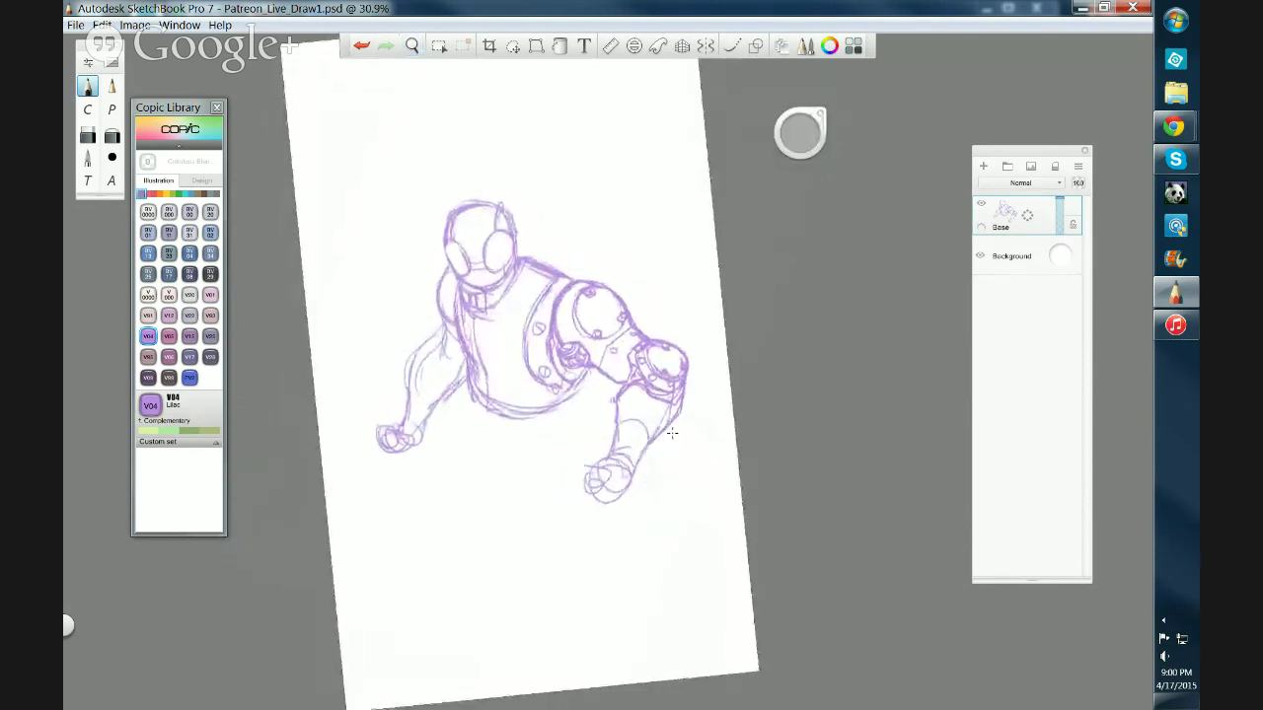
left_click_drag(449, 271, 441, 308)
key("space")
left_click_drag(448, 276, 446, 286)
key("space")
key("space")
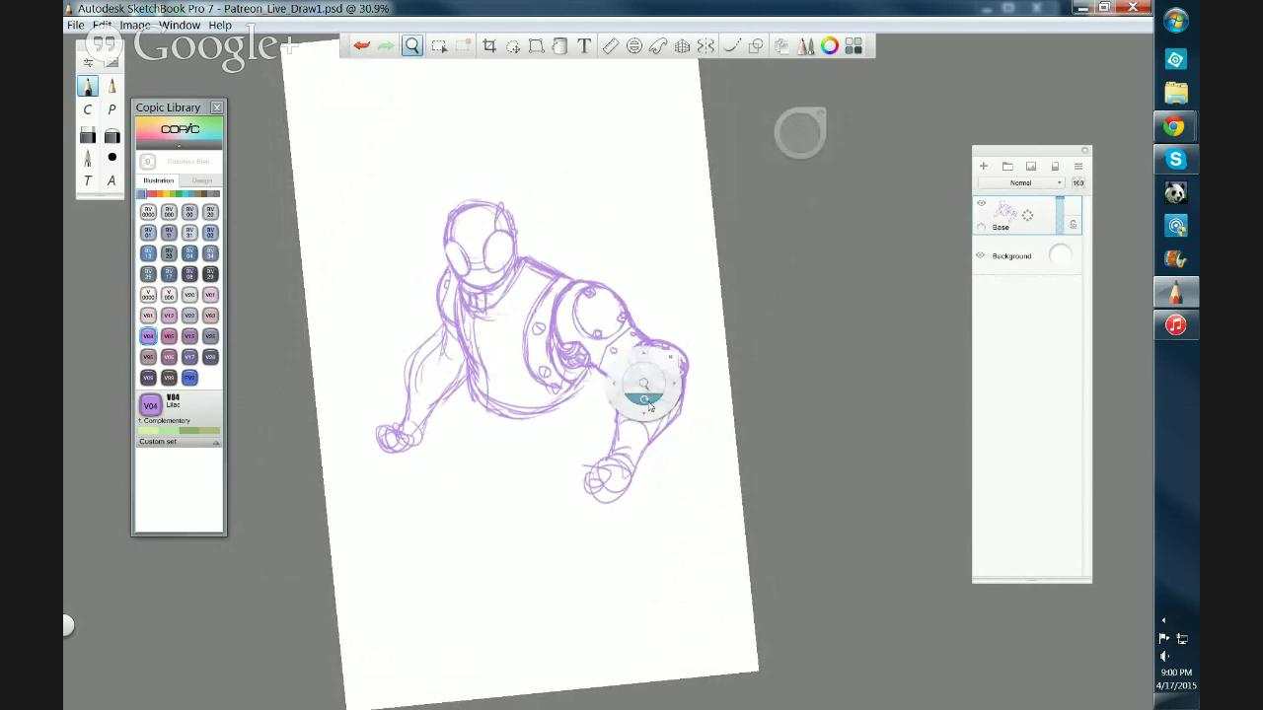
Review the whole figure with the canvas upright, both at thumbnail size and enlarged
key("space")
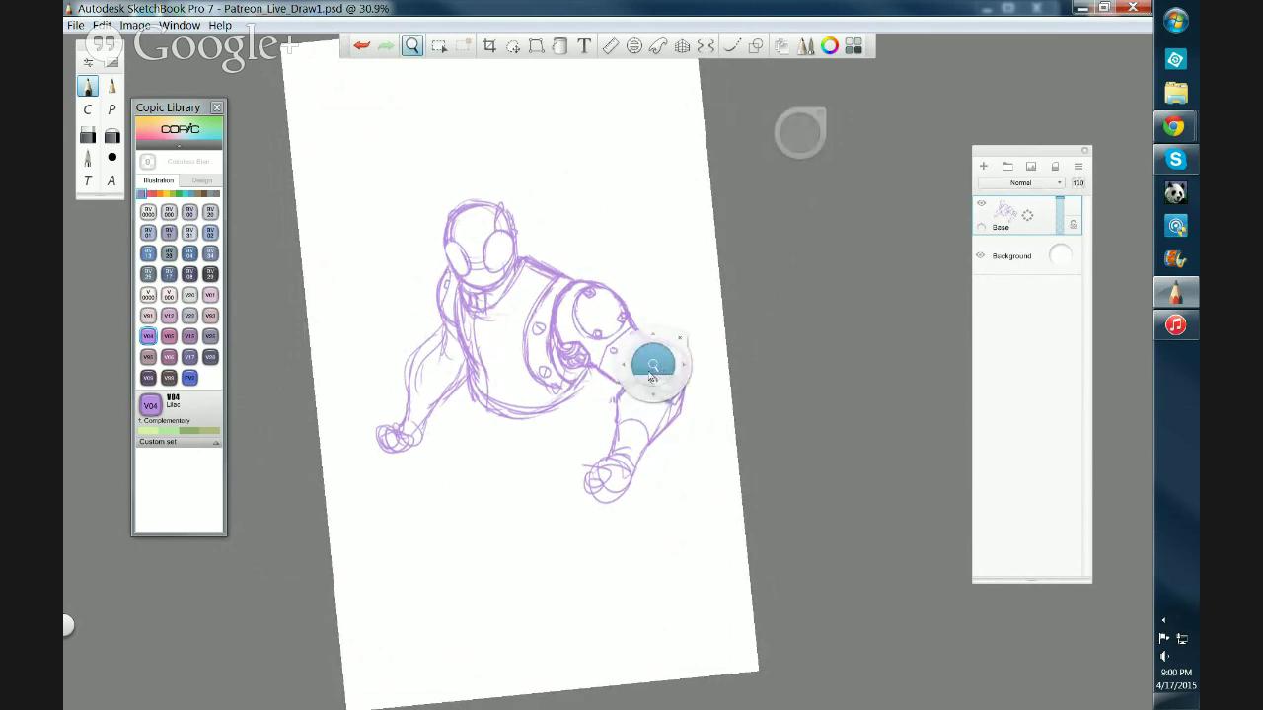
key("space")
key("space")
key("space")
key("space")
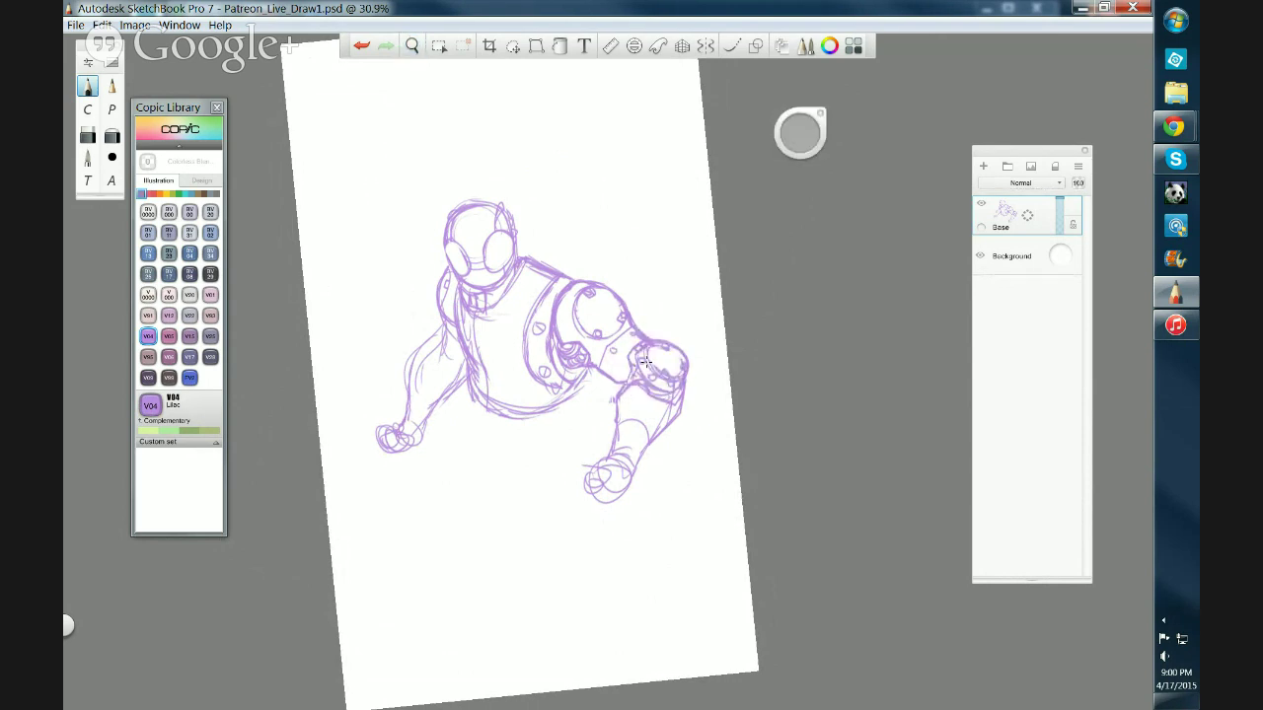
mouse_move(651, 367)
left_mouse_down()
mouse_move(631, 367)
mouse_move(648, 365)
mouse_move(641, 422)
mouse_move(665, 428)
mouse_move(642, 406)
mouse_move(661, 352)
mouse_move(642, 454)
mouse_move(526, 431)
mouse_move(648, 453)
mouse_move(680, 439)
mouse_move(609, 473)
mouse_move(701, 433)
mouse_move(661, 460)
left_mouse_up()
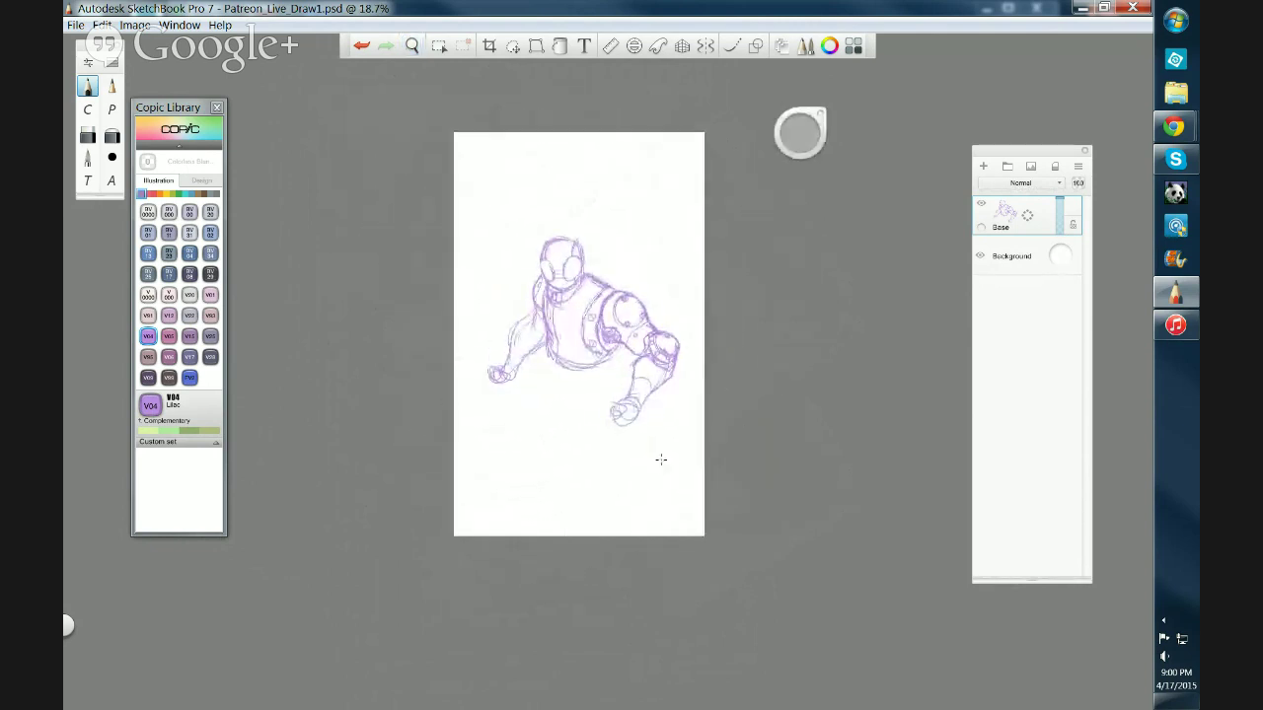
scroll(661, 459, "down", 3)
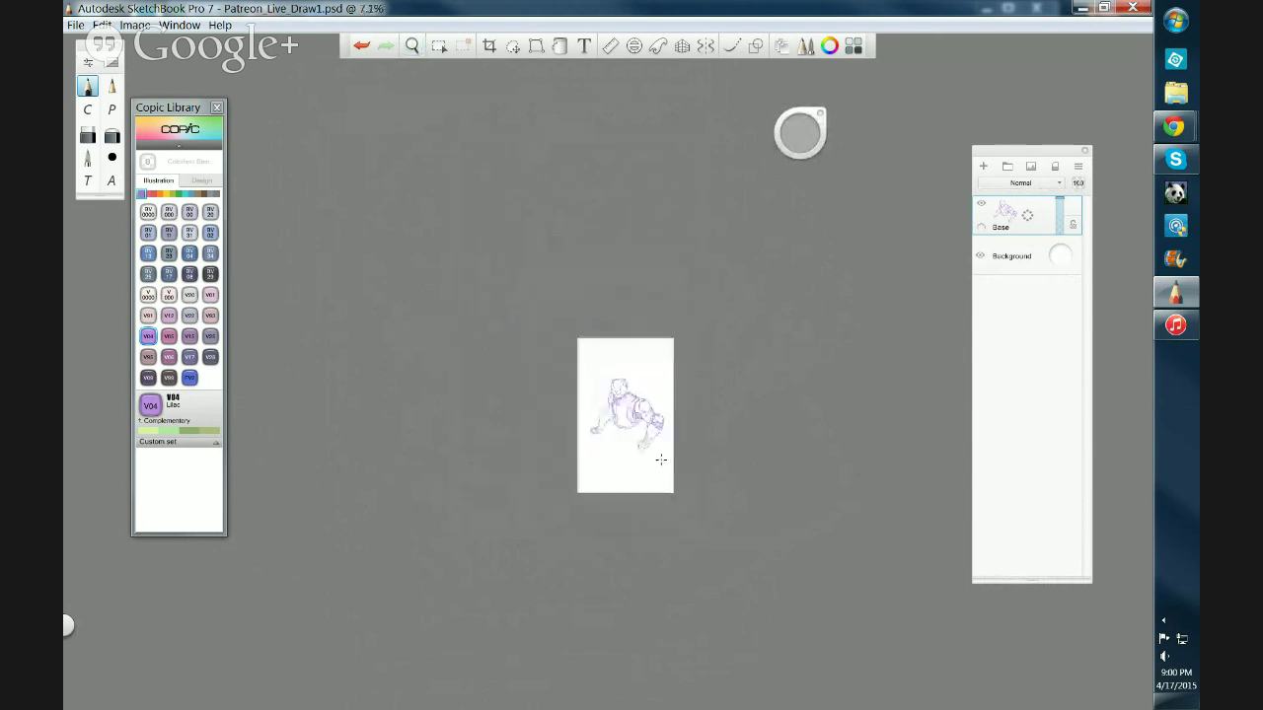
scroll(661, 459, "up", 5)
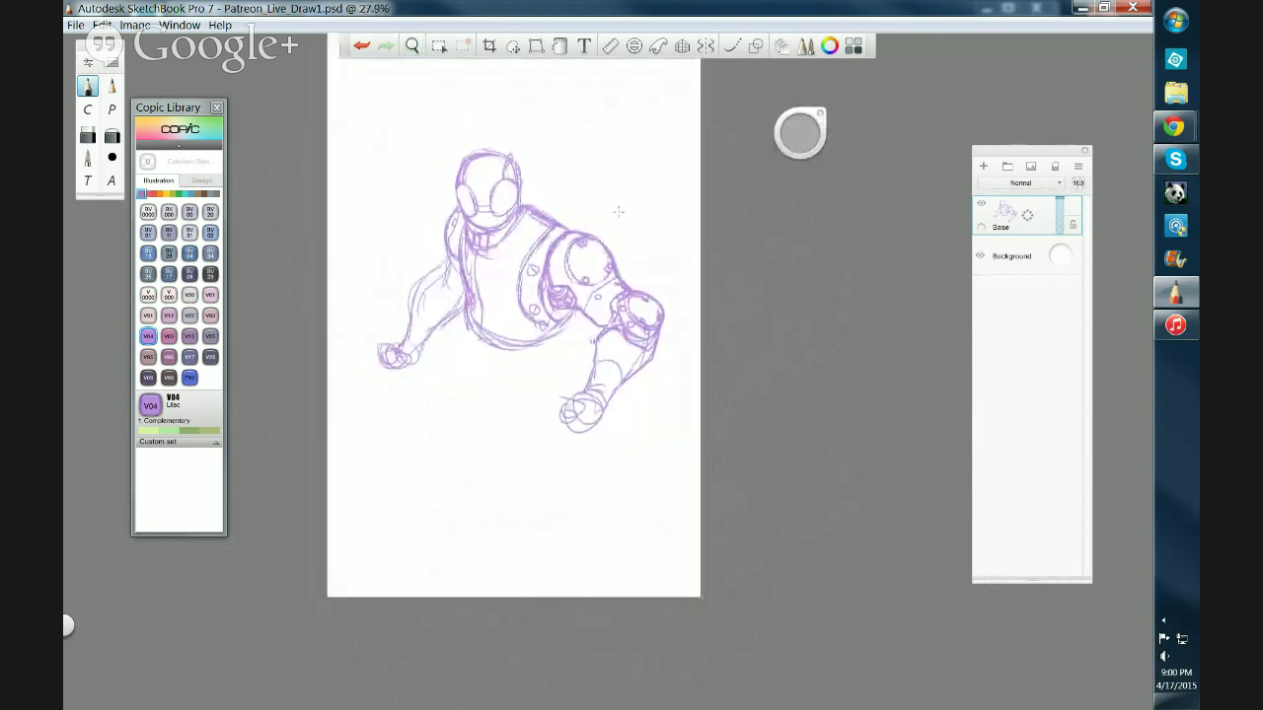
key("space")
left_click_drag(623, 213, 761, 282)
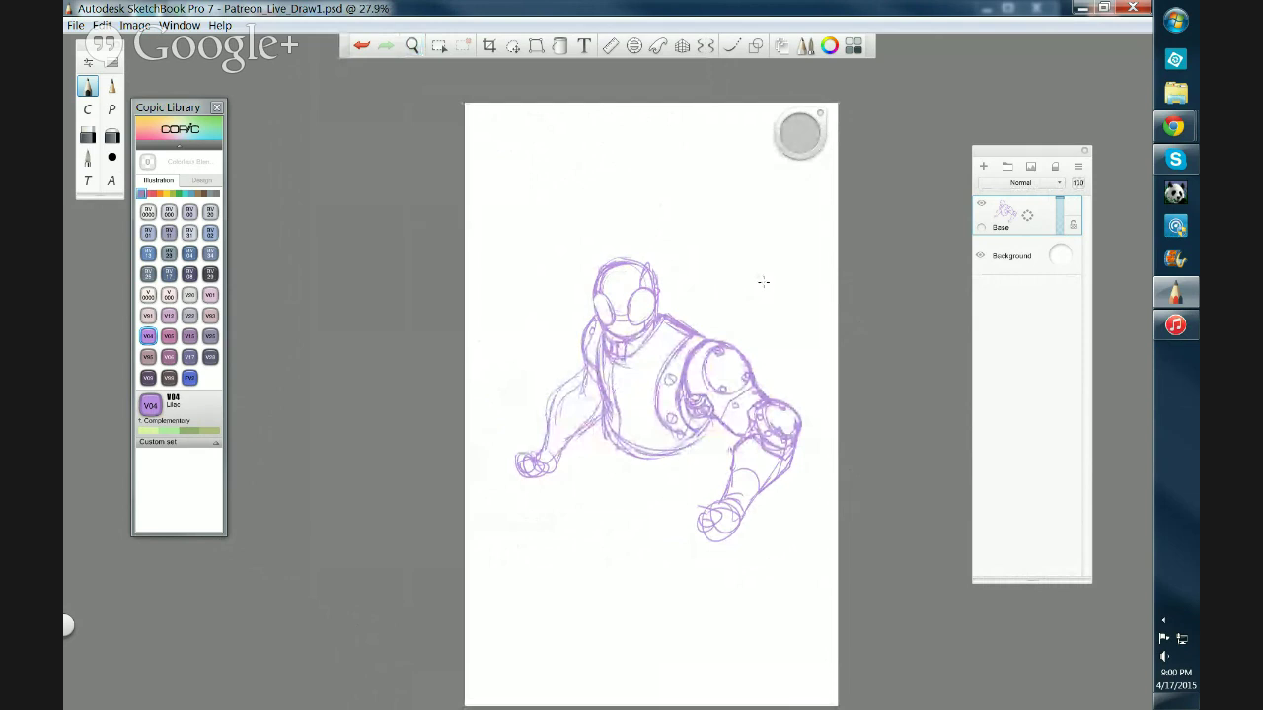
Draw a row of teeth on the robot's jaw and round lenses inside the eyes with a bridge between them
left_click_drag(617, 335, 628, 326)
key("space")
left_click_drag(732, 267, 789, 220)
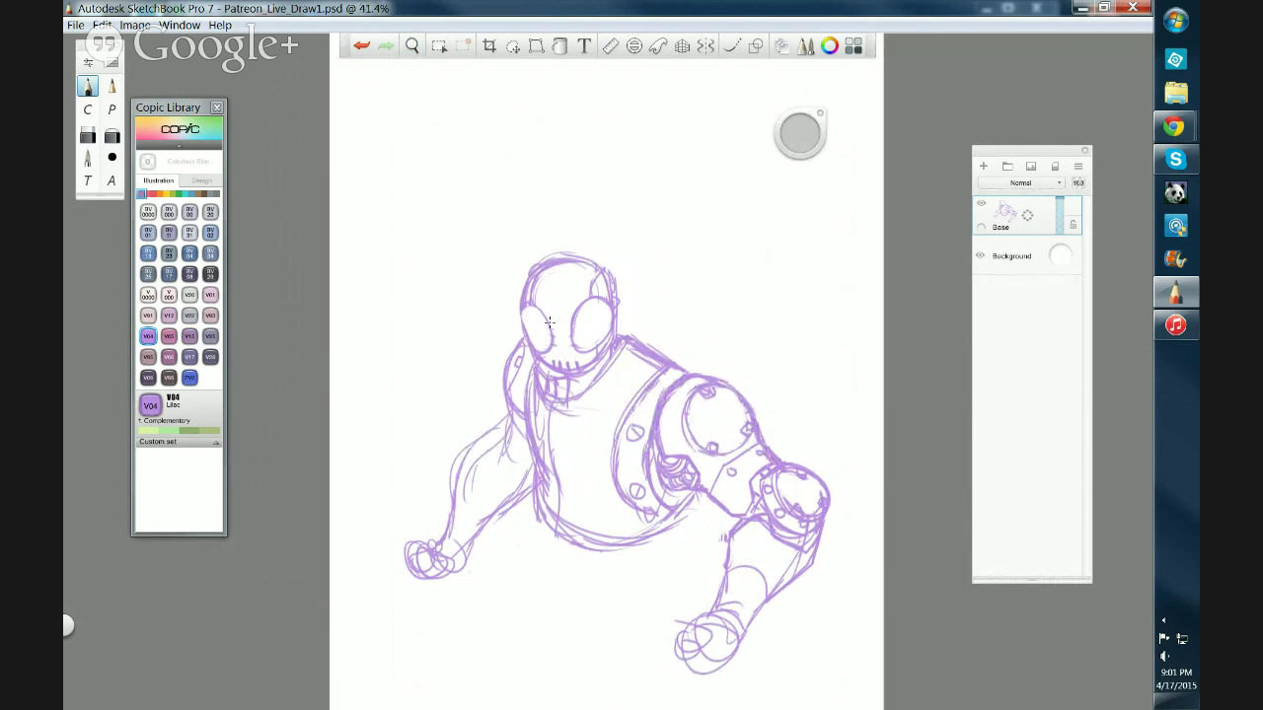
mouse_move(532, 326)
left_mouse_down()
mouse_move(529, 347)
mouse_move(582, 345)
mouse_move(600, 326)
mouse_move(578, 328)
mouse_move(606, 314)
left_mouse_up()
key("ctrl+z")
mouse_move(549, 347)
left_mouse_down()
mouse_move(572, 344)
mouse_move(531, 342)
mouse_move(599, 345)
mouse_move(589, 351)
left_mouse_up()
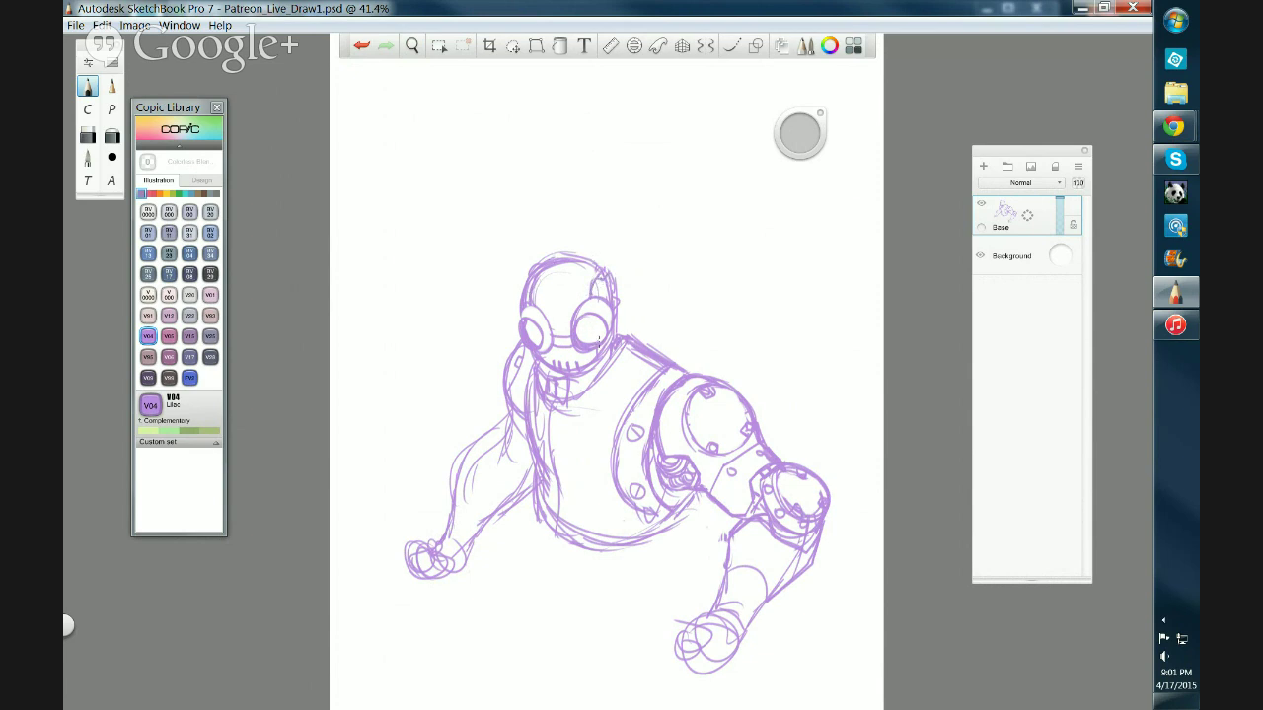
Sketch a bowler hat on the head with a curved brim, upturned brim ends and a tall rounded crown
mouse_move(499, 304)
left_mouse_down()
mouse_move(556, 323)
mouse_move(599, 308)
mouse_move(575, 321)
mouse_move(614, 294)
left_mouse_up()
left_click_drag(527, 318, 500, 292)
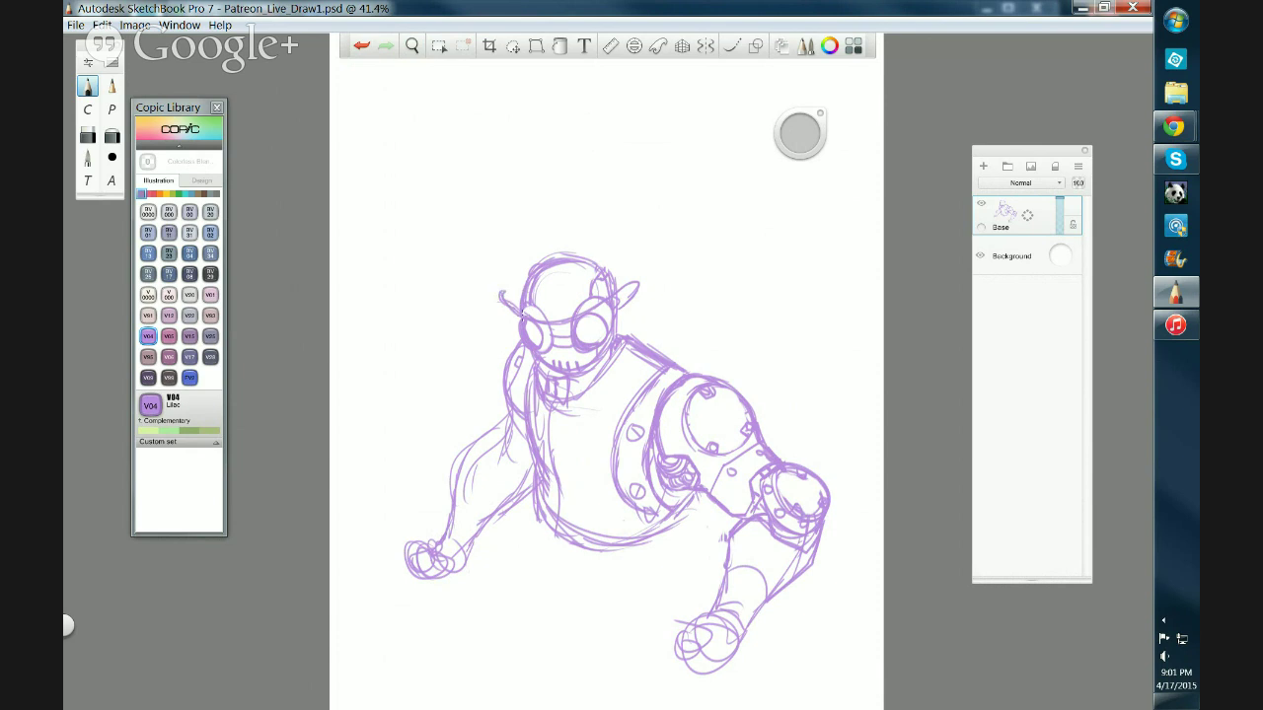
left_click_drag(501, 292, 523, 313)
mouse_move(618, 304)
left_mouse_down()
mouse_move(629, 274)
mouse_move(562, 311)
mouse_move(503, 294)
mouse_move(521, 288)
mouse_move(534, 229)
mouse_move(560, 228)
mouse_move(591, 251)
mouse_move(538, 283)
mouse_move(518, 277)
mouse_move(565, 228)
mouse_move(527, 240)
mouse_move(592, 240)
mouse_move(615, 267)
mouse_move(602, 235)
mouse_move(558, 227)
mouse_move(539, 244)
mouse_move(603, 271)
mouse_move(612, 254)
mouse_move(593, 232)
mouse_move(562, 226)
mouse_move(521, 244)
left_mouse_up()
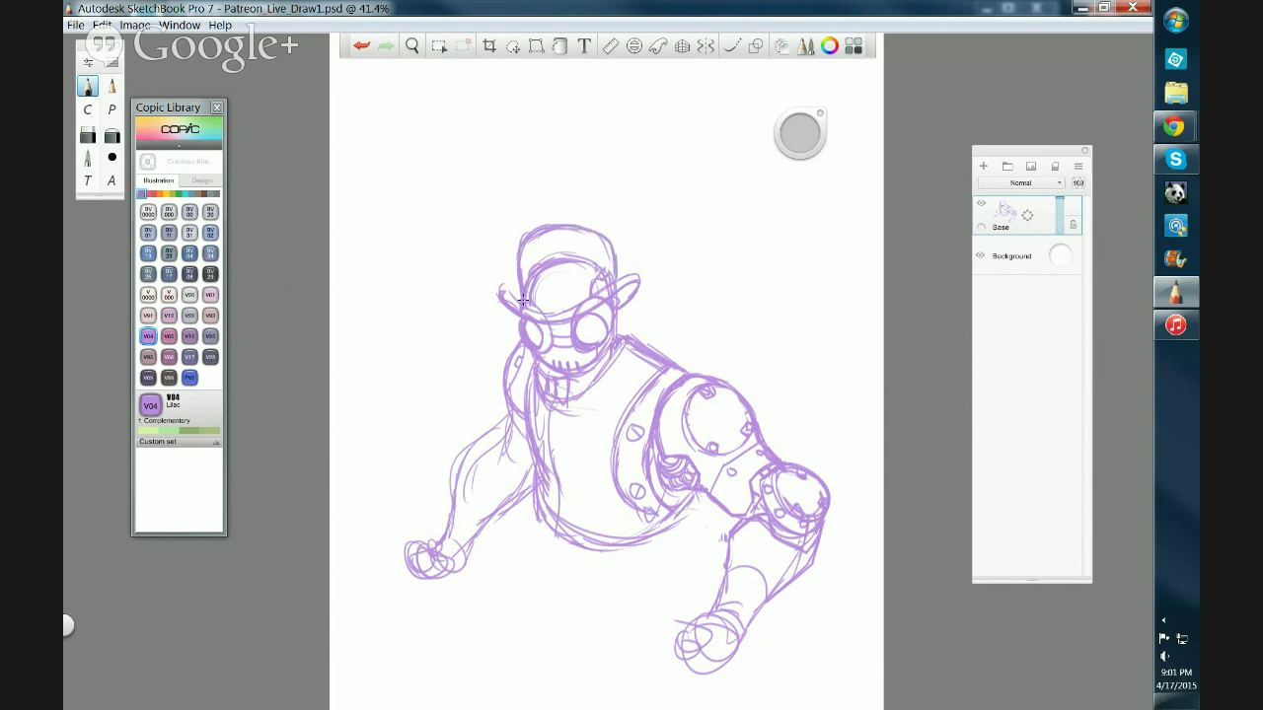
Erase the old skull lines inside the hat, finish the brim's curled ends and draw the hat band
mouse_move(591, 262)
left_mouse_down()
mouse_move(594, 286)
mouse_move(576, 262)
mouse_move(534, 266)
mouse_move(531, 299)
left_mouse_up()
mouse_move(501, 295)
left_mouse_down()
mouse_move(509, 281)
mouse_move(525, 290)
mouse_move(515, 299)
left_mouse_up()
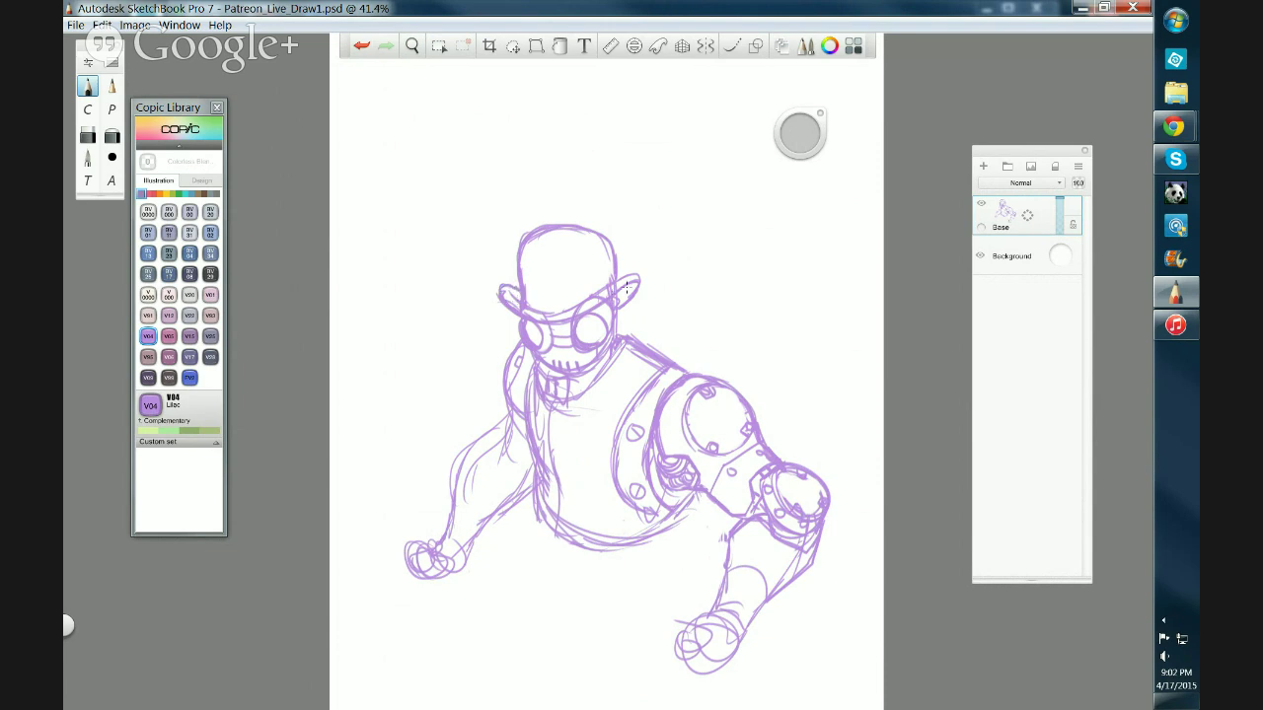
left_click_drag(799, 148, 799, 163)
mouse_move(598, 293)
left_mouse_down()
mouse_move(615, 285)
mouse_move(596, 295)
left_mouse_up()
mouse_move(516, 299)
left_mouse_down()
mouse_move(545, 311)
mouse_move(619, 277)
left_mouse_up()
left_click_drag(522, 296, 611, 278)
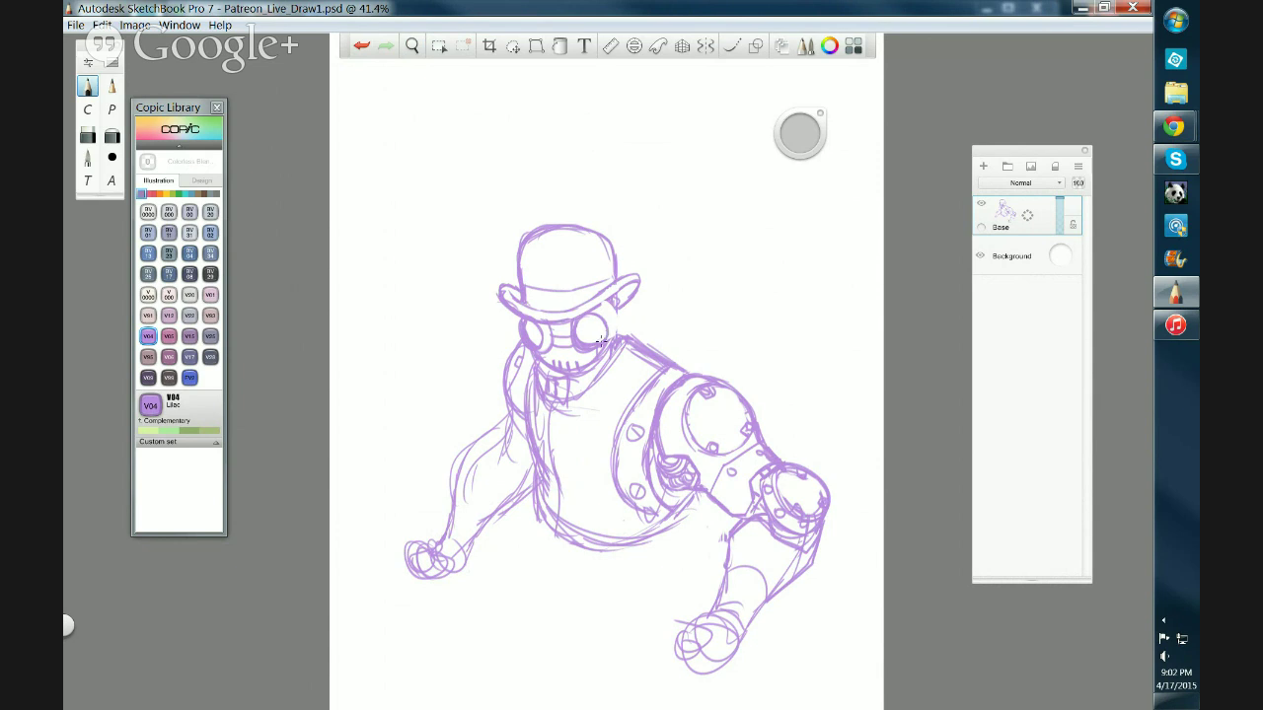
Draw a round ear piece under the hat brim and clean up the line from the neck to the near shoulder
left_click_drag(605, 309, 611, 340)
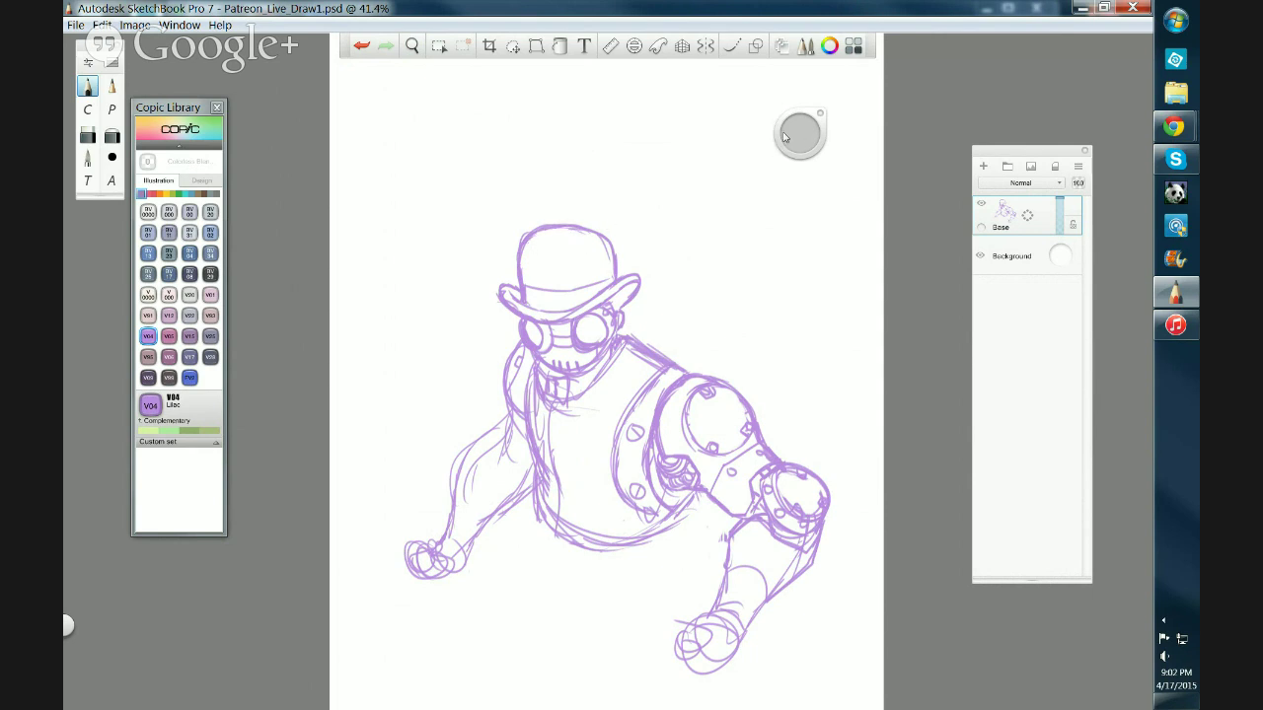
left_click_drag(799, 129, 708, 134)
key("space")
mouse_move(739, 338)
left_mouse_down()
mouse_move(753, 327)
mouse_move(789, 345)
mouse_move(781, 432)
left_mouse_up()
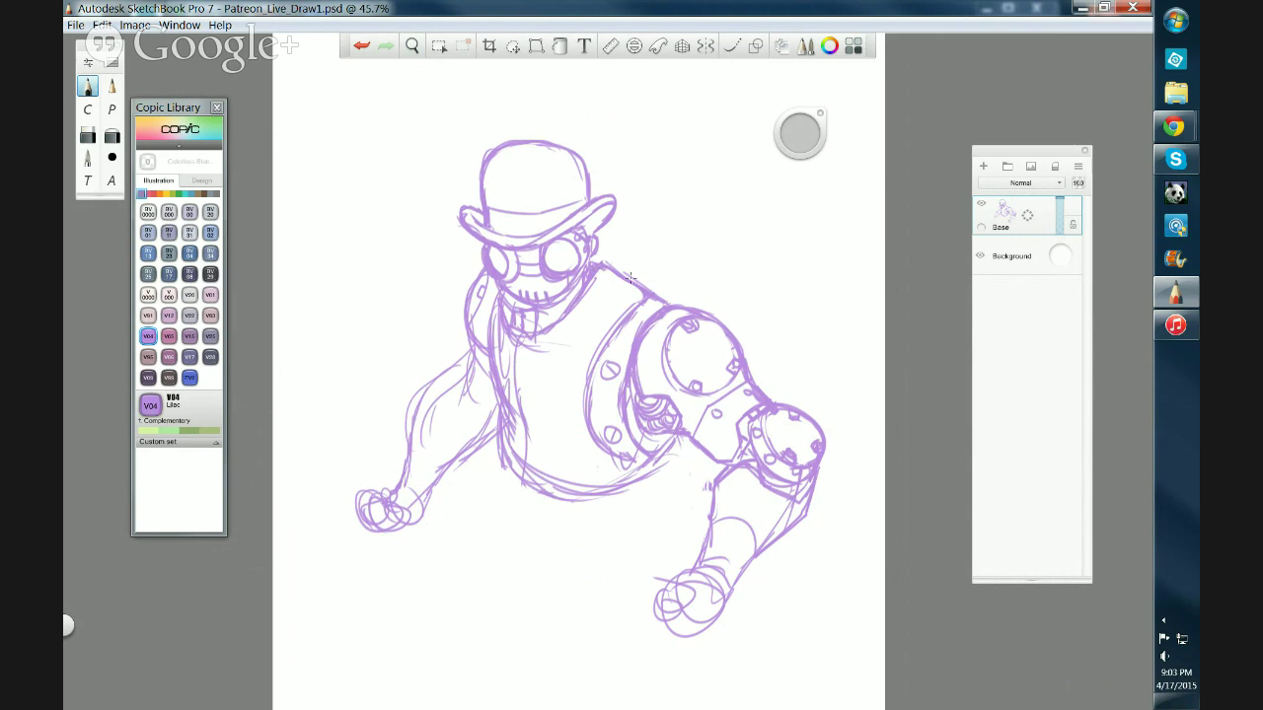
left_click_drag(599, 265, 671, 306)
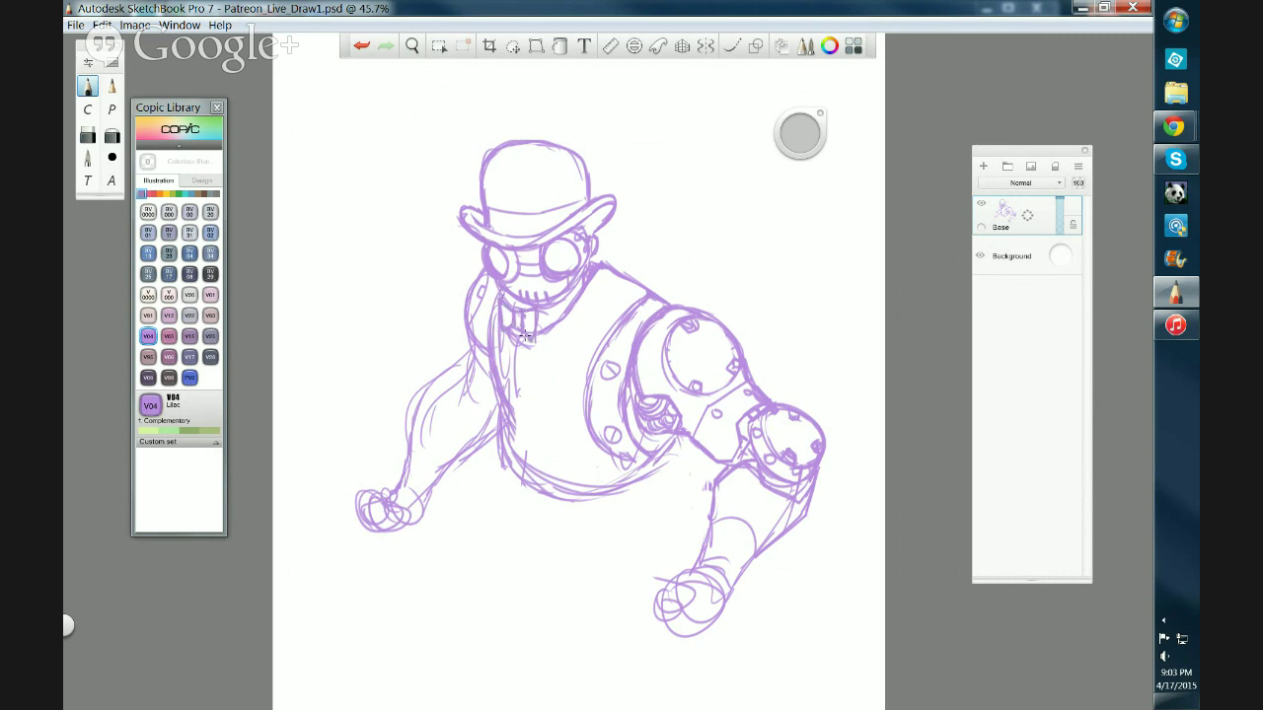
Redraw the oval disc on the chest and add rectangular tabs around its edge
mouse_move(535, 438)
left_mouse_down()
mouse_move(510, 392)
mouse_move(515, 432)
mouse_move(519, 390)
mouse_move(530, 421)
left_mouse_up()
left_click_drag(513, 392, 512, 429)
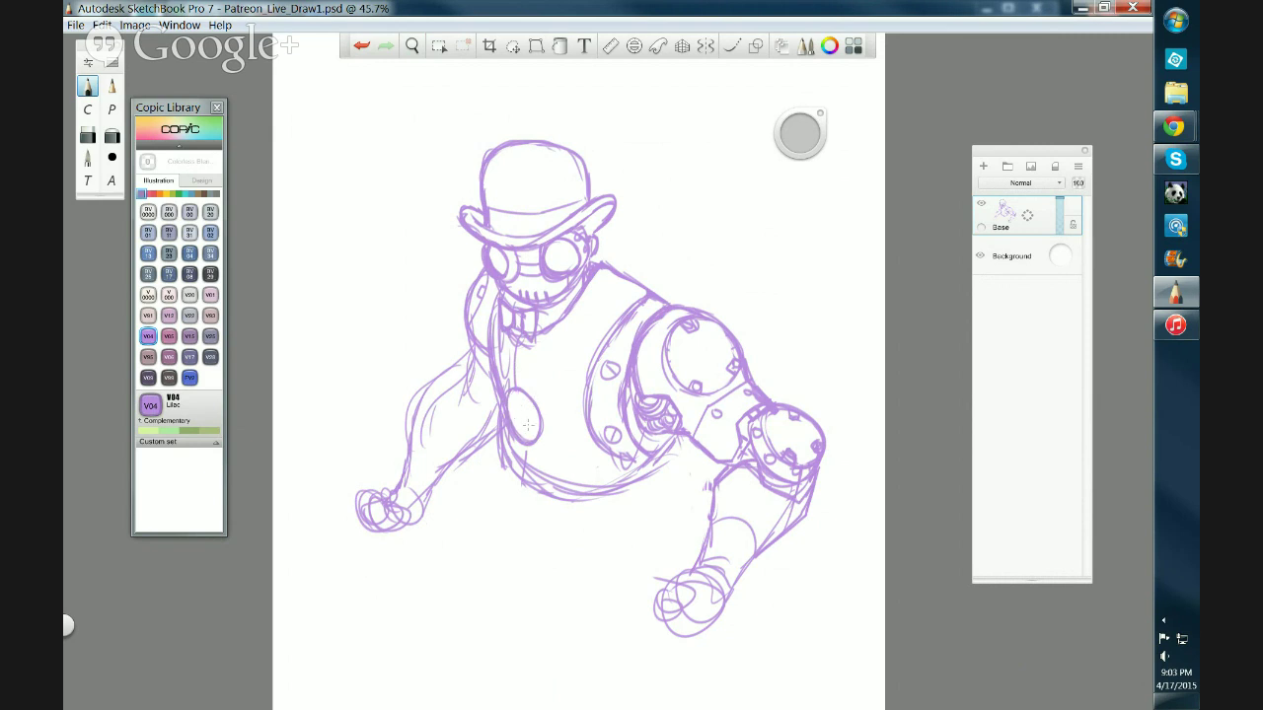
left_click_drag(604, 445, 646, 460)
mouse_move(511, 376)
left_mouse_down()
mouse_move(559, 418)
mouse_move(535, 444)
left_mouse_up()
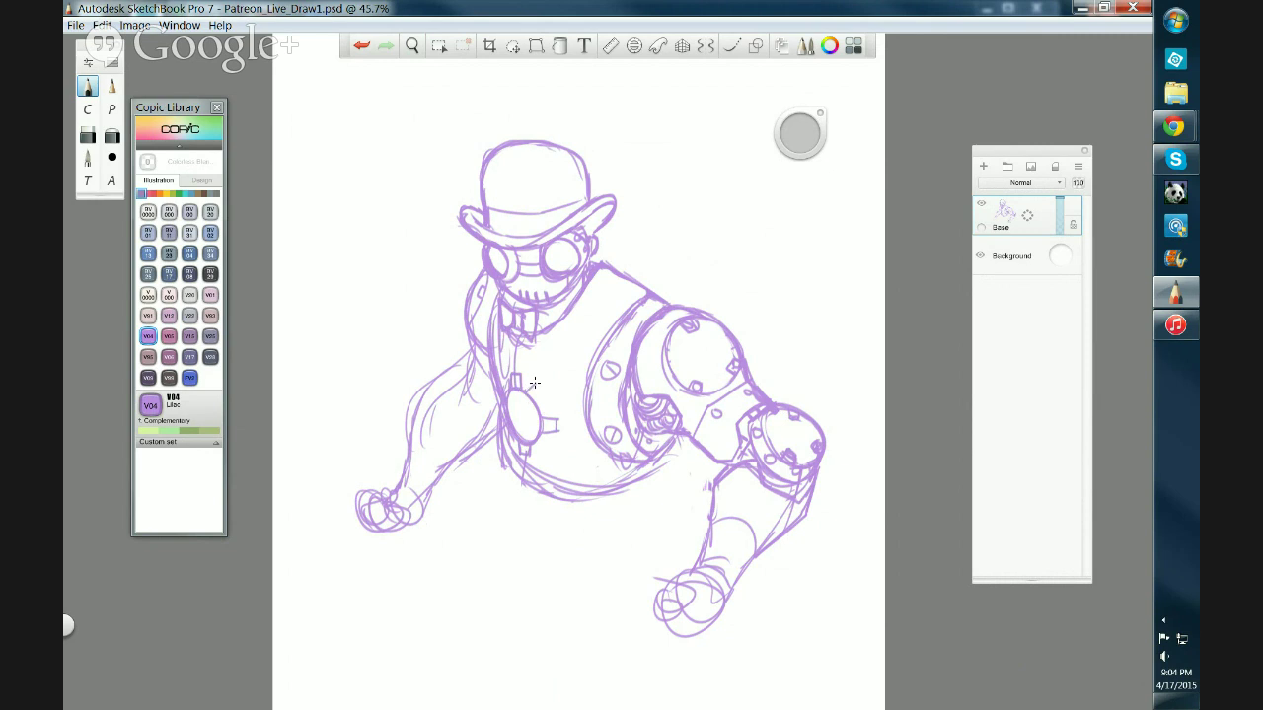
Undo the last strokes around the chest disc, including its lower tab
mouse_move(532, 391)
left_mouse_down()
mouse_move(543, 383)
mouse_move(558, 411)
mouse_move(542, 449)
mouse_move(541, 436)
left_mouse_up()
left_click(361, 46)
left_click(361, 46)
left_click(362, 46)
left_click(359, 54)
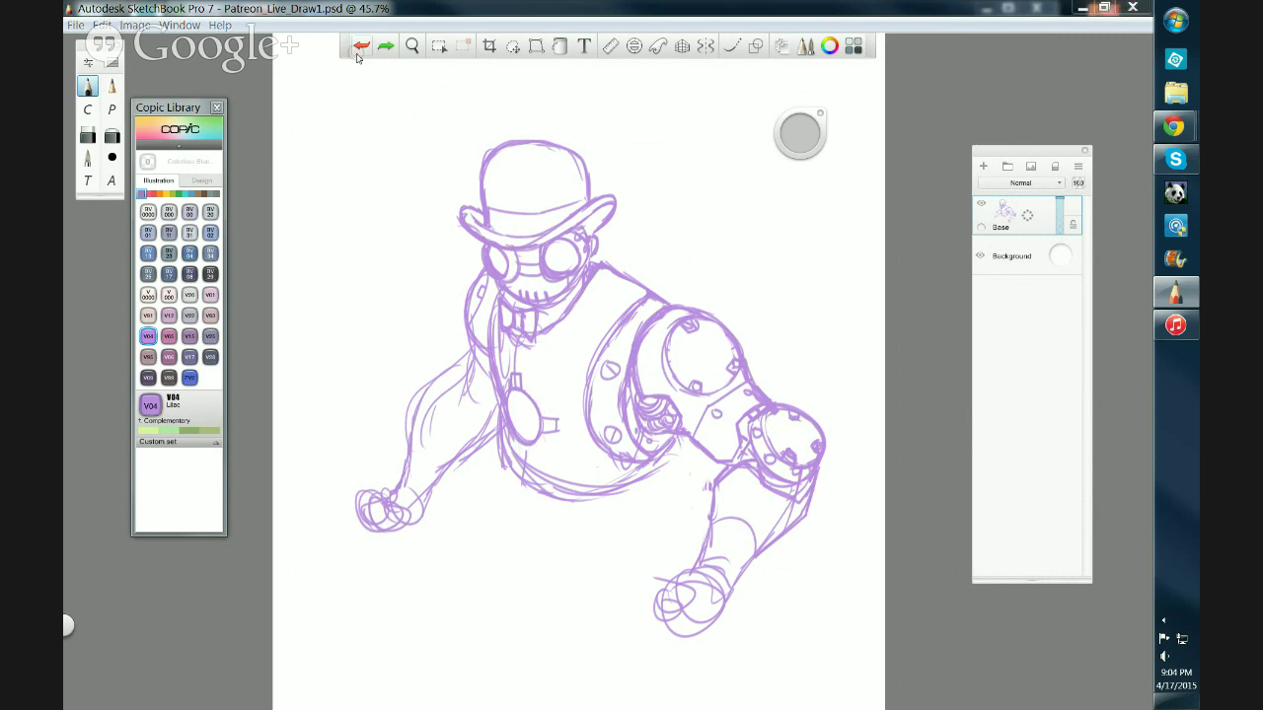
Add angled tabs above and below the chest disc's side tab and put small bolts on the tabs
left_click_drag(520, 374, 540, 385)
mouse_move(540, 386)
left_mouse_down()
mouse_move(550, 397)
mouse_move(517, 455)
left_mouse_up()
left_click_drag(517, 454, 527, 446)
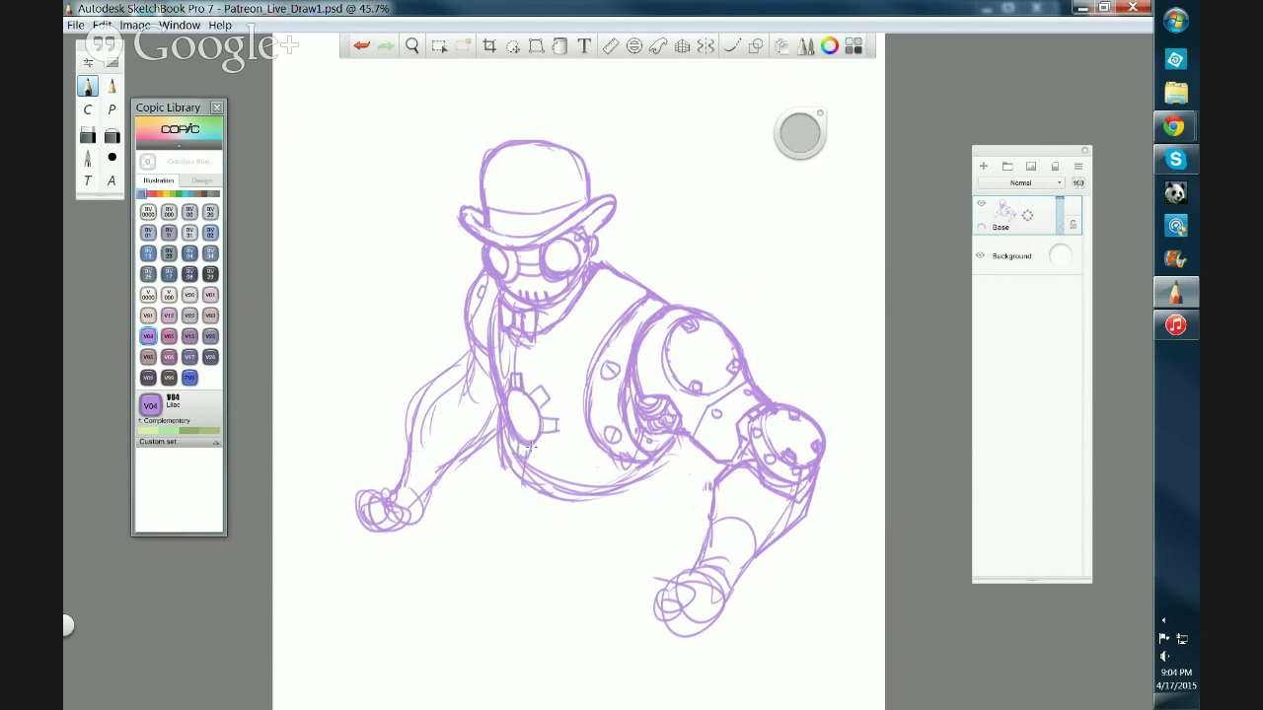
left_click(361, 45)
left_click_drag(511, 441, 536, 450)
mouse_move(515, 395)
left_mouse_down()
mouse_move(528, 441)
mouse_move(513, 392)
mouse_move(510, 415)
mouse_move(541, 396)
mouse_move(551, 427)
mouse_move(540, 447)
left_mouse_up()
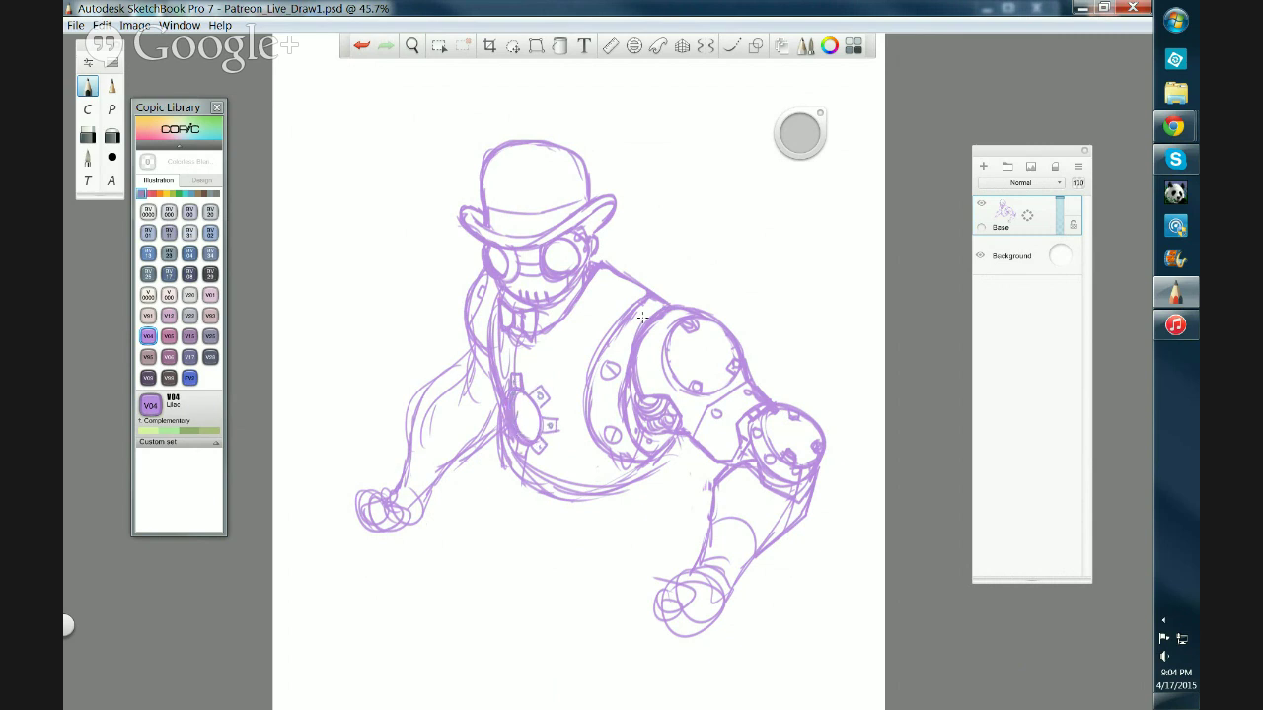
Sketch a rectangular box behind the near shoulder with a curved bracket beneath it, and small marks on the upper chest
left_click_drag(590, 290, 622, 305)
left_click_drag(691, 247, 717, 263)
left_click_drag(688, 221, 719, 263)
left_click_drag(714, 260, 744, 249)
mouse_move(692, 215)
left_mouse_down()
mouse_move(714, 250)
mouse_move(741, 243)
mouse_move(731, 213)
left_mouse_up()
mouse_move(704, 264)
left_mouse_down()
mouse_move(745, 253)
mouse_move(730, 284)
left_mouse_up()
left_click_drag(756, 241, 712, 304)
mouse_move(679, 223)
left_mouse_down()
mouse_move(657, 270)
mouse_move(674, 229)
mouse_move(666, 241)
mouse_move(722, 205)
mouse_move(749, 202)
mouse_move(649, 266)
mouse_move(789, 231)
mouse_move(745, 279)
left_mouse_up()
mouse_move(662, 287)
left_mouse_down()
mouse_move(688, 254)
mouse_move(669, 255)
mouse_move(690, 245)
mouse_move(666, 288)
mouse_move(697, 239)
left_mouse_up()
mouse_move(617, 223)
left_mouse_down()
mouse_move(722, 242)
mouse_move(676, 255)
mouse_move(705, 274)
mouse_move(699, 247)
mouse_move(683, 283)
mouse_move(705, 268)
mouse_move(667, 289)
mouse_move(661, 266)
mouse_move(699, 239)
mouse_move(697, 273)
mouse_move(661, 284)
mouse_move(691, 235)
mouse_move(665, 223)
mouse_move(640, 270)
mouse_move(637, 251)
mouse_move(683, 243)
mouse_move(676, 295)
mouse_move(693, 285)
mouse_move(685, 292)
mouse_move(713, 298)
mouse_move(675, 295)
mouse_move(719, 295)
mouse_move(711, 306)
mouse_move(688, 290)
mouse_move(722, 316)
left_mouse_up()
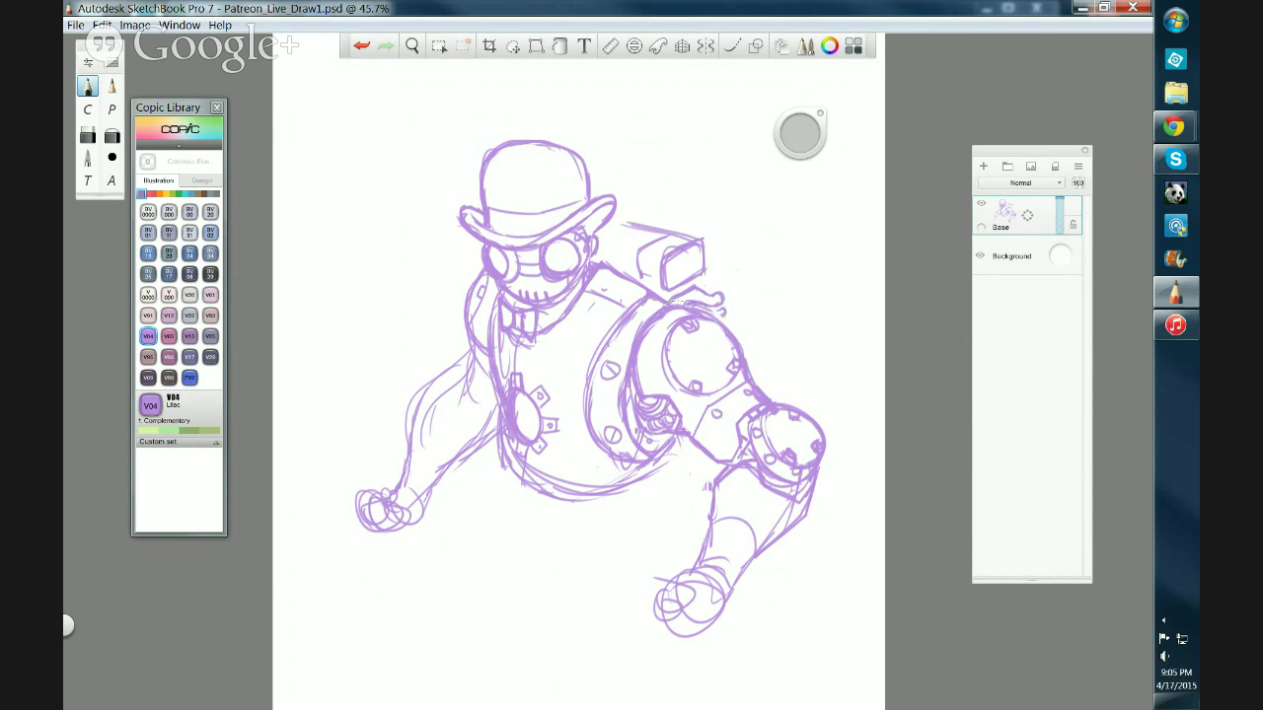
Dot three rivets around the near forearm's curved plate and strengthen the far arm's outer edge
left_click(726, 525)
left_click(748, 514)
left_click(748, 540)
mouse_move(473, 347)
left_mouse_down()
mouse_move(495, 435)
mouse_move(473, 342)
mouse_move(490, 377)
mouse_move(469, 365)
mouse_move(433, 392)
mouse_move(467, 360)
mouse_move(436, 374)
mouse_move(422, 406)
mouse_move(449, 368)
mouse_move(399, 479)
left_mouse_up()
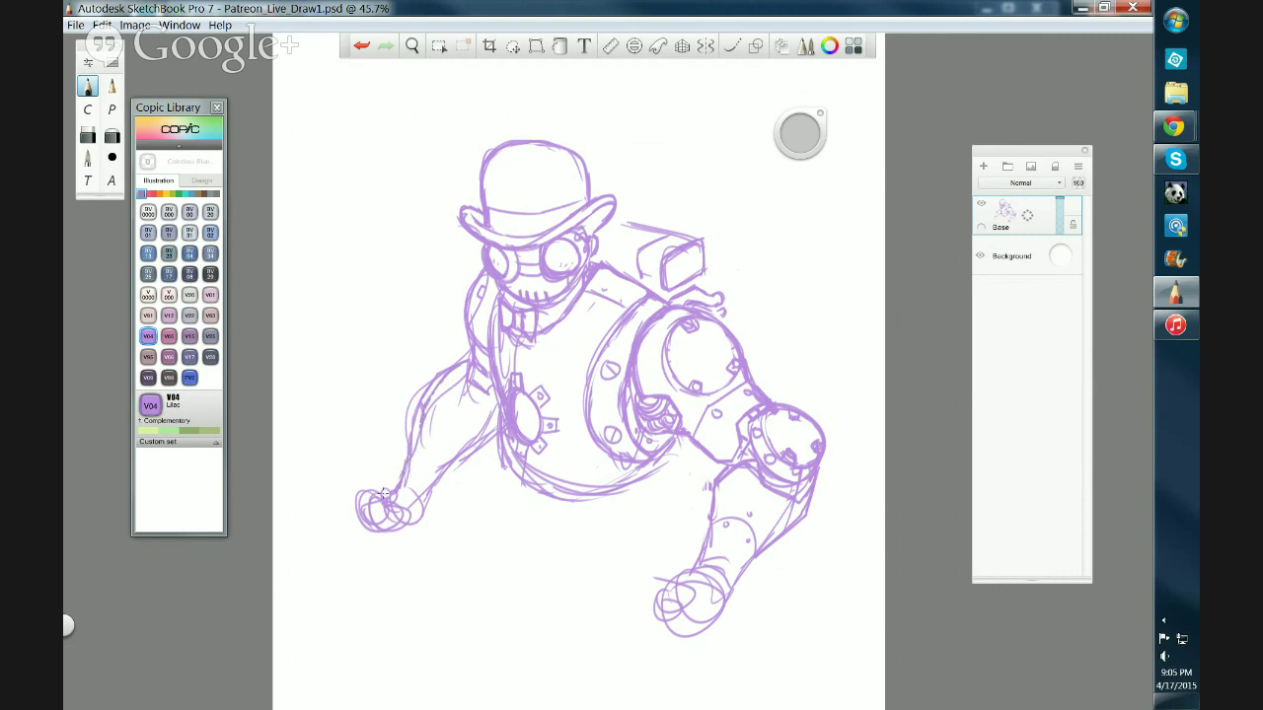
Bring up iTunes to check the playing song and return to the drawing
left_click(1176, 327)
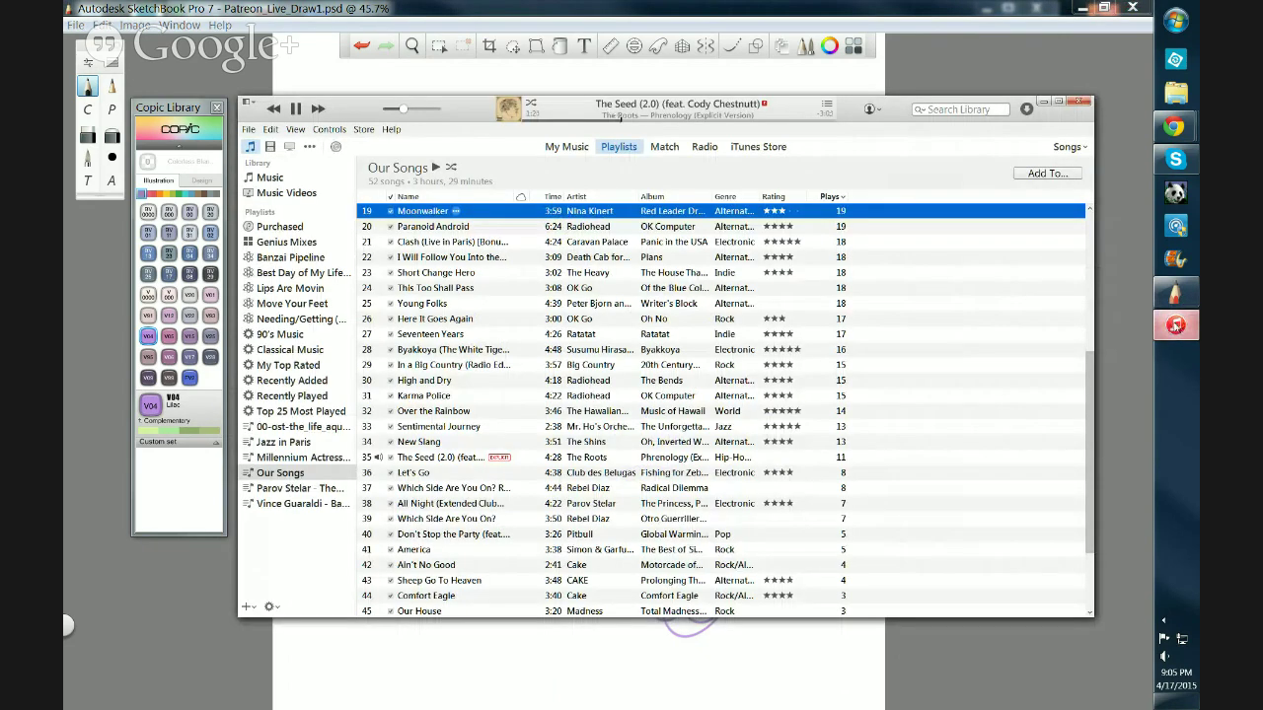
left_click(1176, 326)
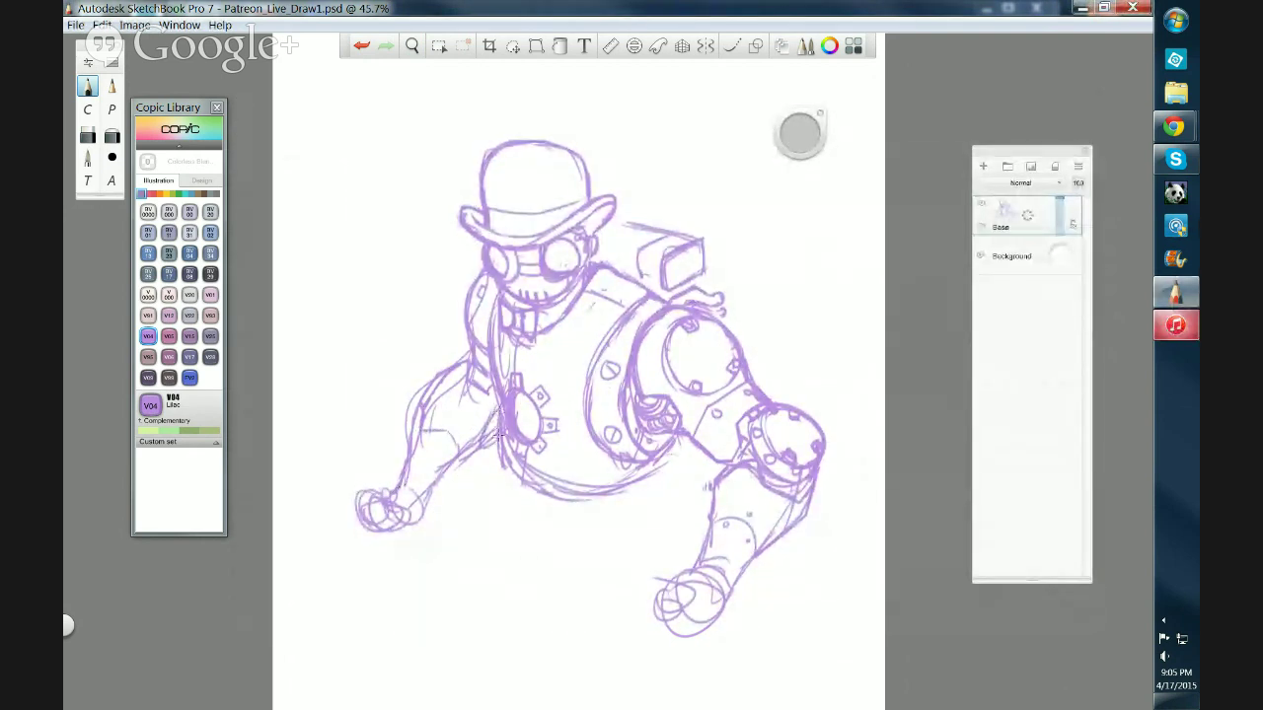
Draw a curved, riveted plate edge across the far forearm and bands at its wrist
left_click_drag(521, 469, 524, 481)
left_click_drag(436, 419, 462, 435)
left_click_drag(405, 478, 419, 491)
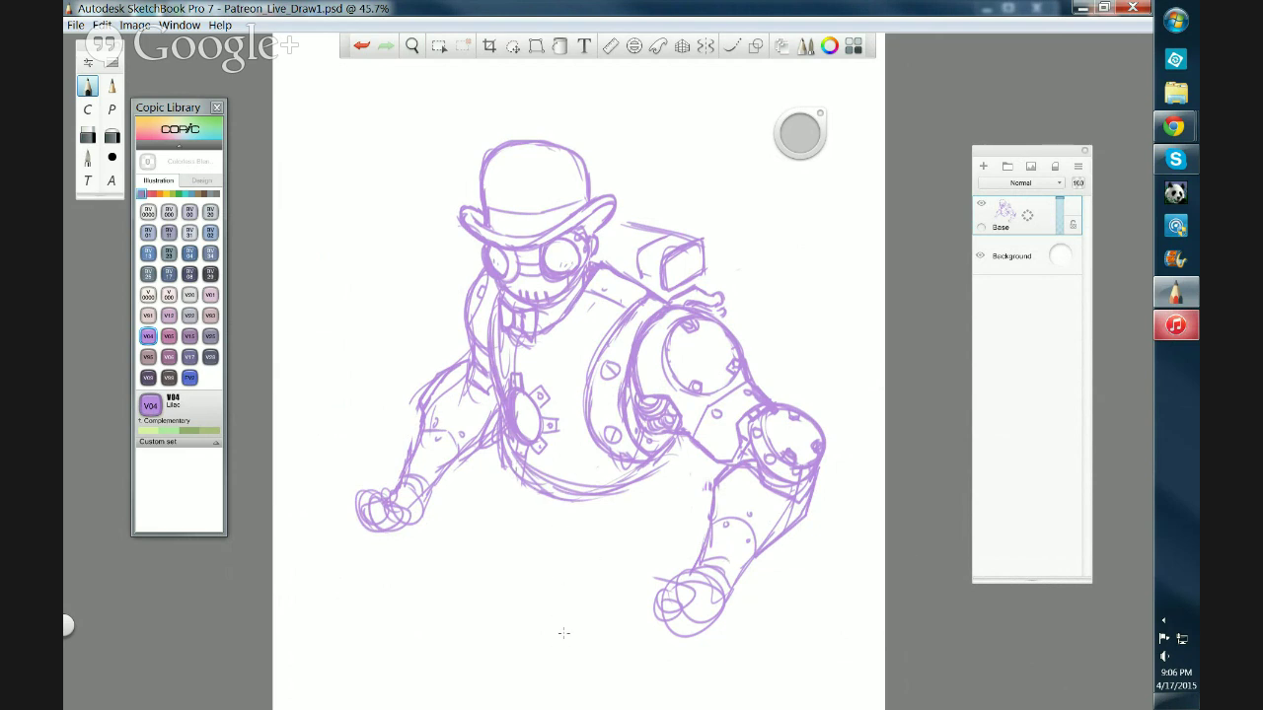
Draw a segmented rim along the torso's lower edge and a waist line extending down from it
left_click_drag(505, 509, 507, 473)
left_click_drag(510, 509, 509, 466)
mouse_move(522, 479)
left_mouse_down()
mouse_move(576, 500)
mouse_move(576, 485)
mouse_move(644, 471)
mouse_move(593, 501)
mouse_move(581, 500)
mouse_move(627, 496)
mouse_move(648, 472)
left_mouse_up()
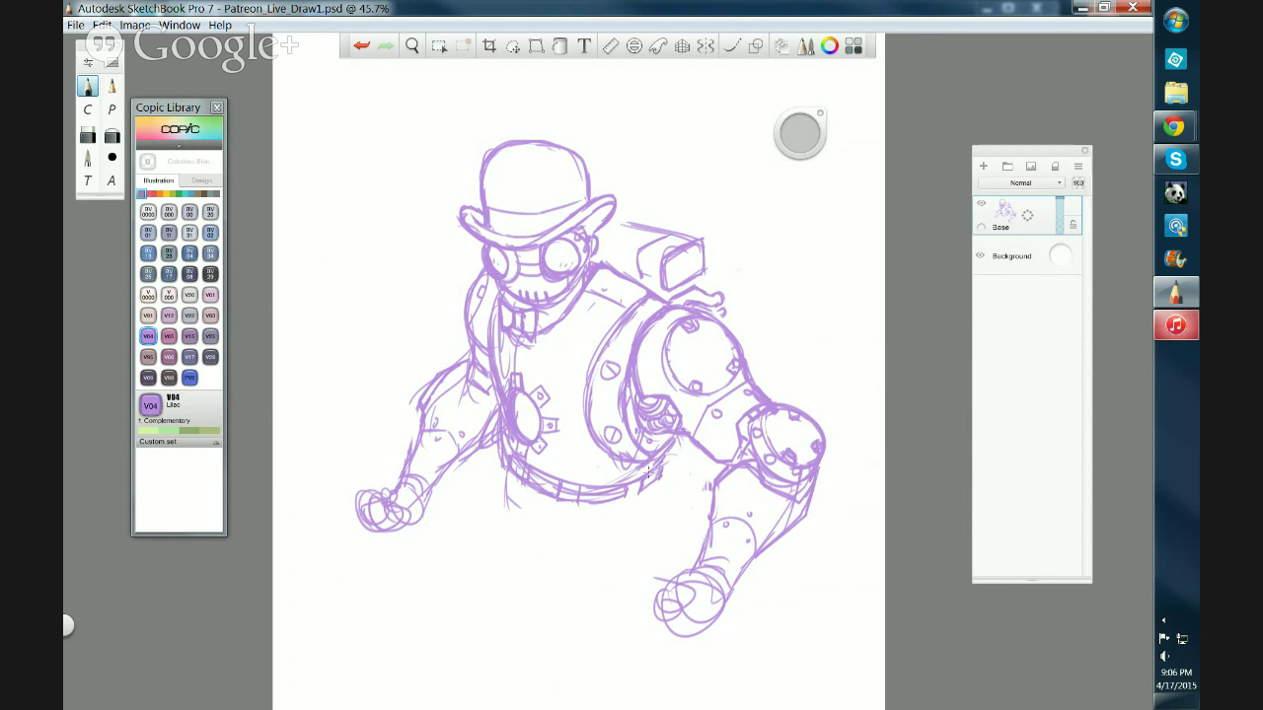
left_click_drag(509, 497, 517, 556)
Rework the torso's far edge from the collar down to the rim and clean up the lines beside the chest disc
left_click_drag(497, 399, 511, 466)
left_click_drag(493, 382, 493, 410)
left_click_drag(497, 300, 487, 410)
left_click_drag(493, 359, 487, 418)
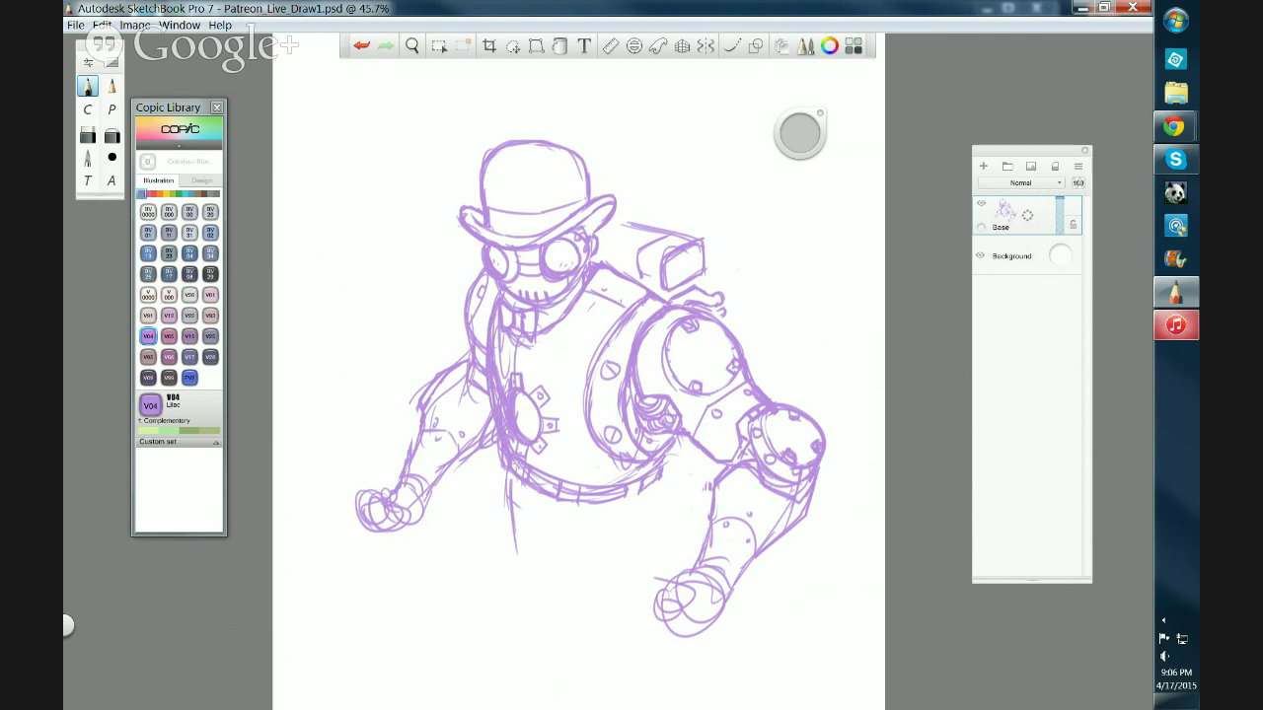
mouse_move(500, 345)
left_mouse_down()
mouse_move(506, 439)
mouse_move(510, 401)
left_mouse_up()
left_click_drag(504, 351, 505, 325)
left_click_drag(505, 392, 511, 430)
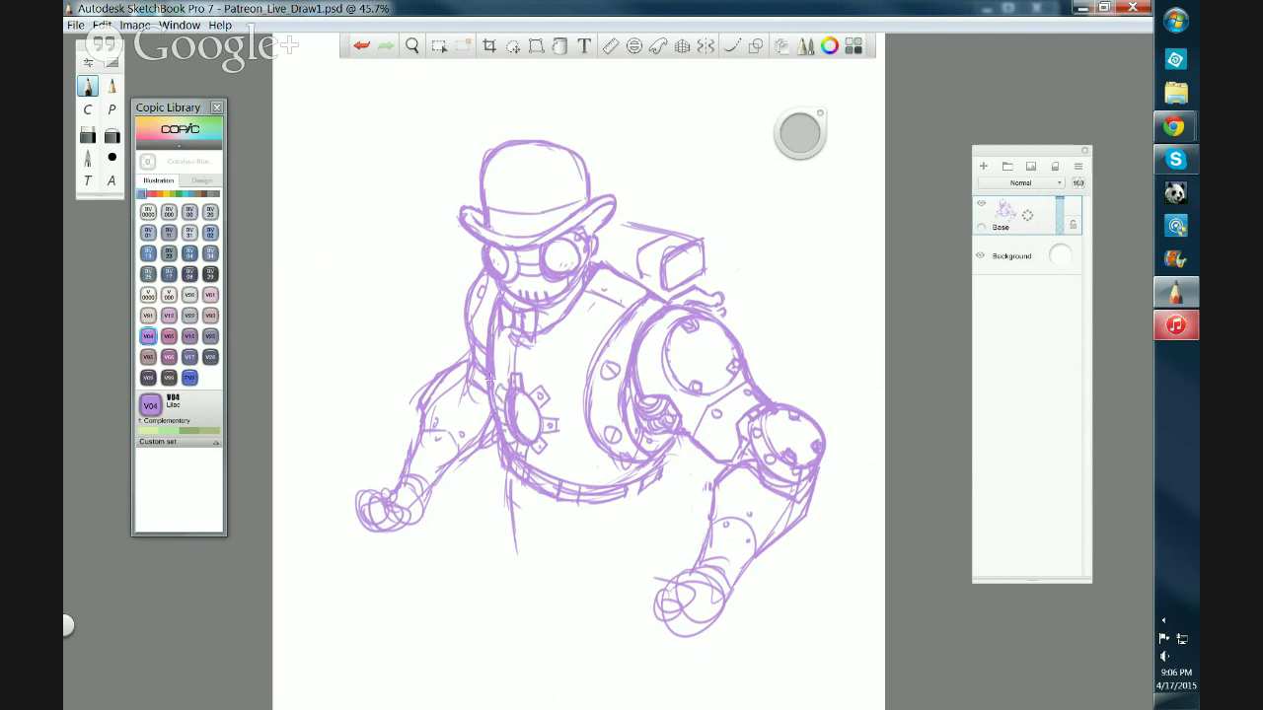
Add a narrow vertical detail below the collar and sketch more waist lines down from the torso's rim
left_click_drag(520, 314, 521, 326)
mouse_move(510, 489)
left_mouse_down()
mouse_move(506, 530)
mouse_move(530, 557)
mouse_move(491, 560)
left_mouse_up()
key("space")
mouse_move(820, 552)
left_mouse_down()
mouse_move(812, 647)
mouse_move(825, 570)
mouse_move(812, 561)
left_mouse_up()
key("space")
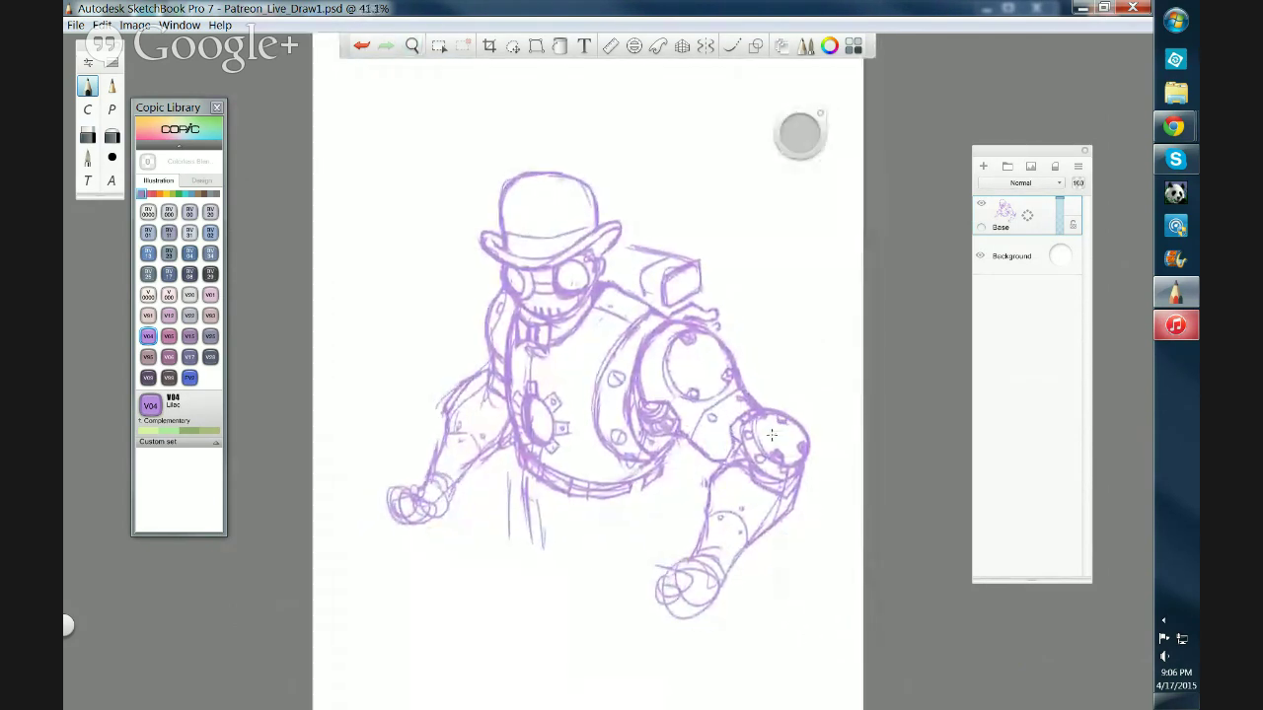
Reposition the whole robot sketch slightly across the canvas
left_click(514, 48)
key("space")
left_click_drag(851, 383, 839, 482)
left_click_drag(848, 419, 851, 339)
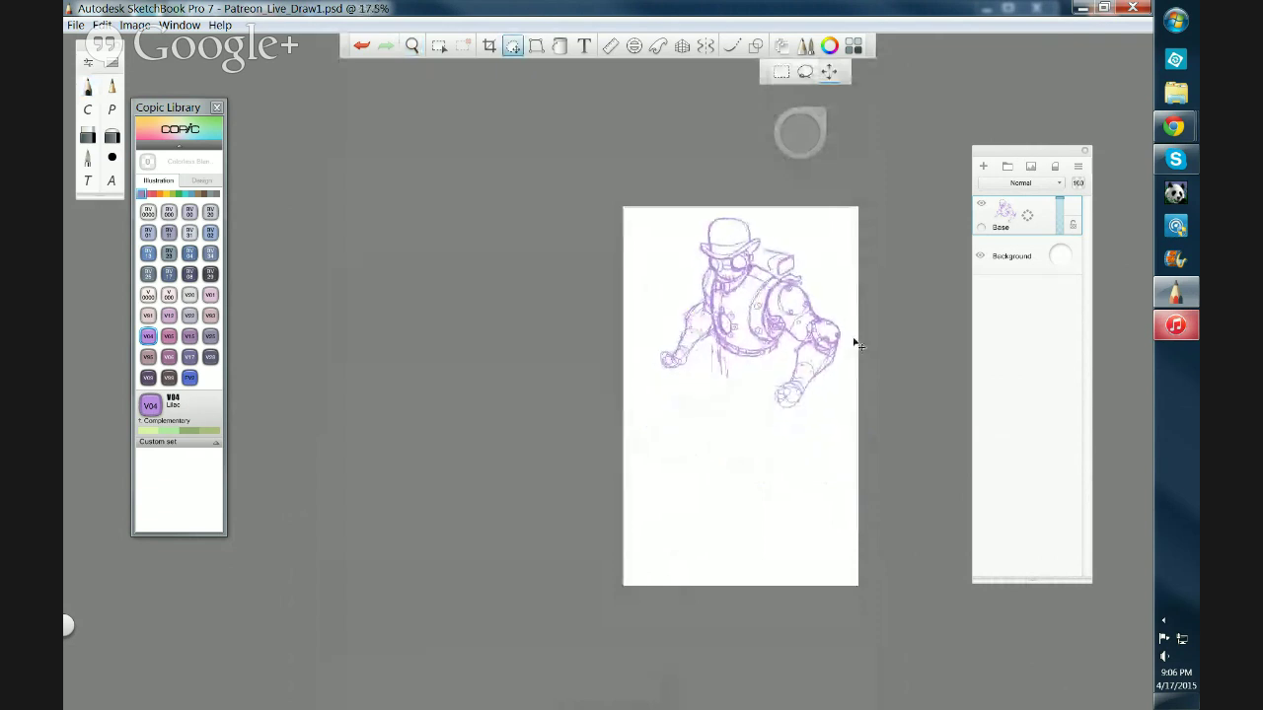
left_click(804, 196)
key("space")
left_click_drag(821, 376, 908, 301)
left_click_drag(755, 347, 691, 488)
left_click_drag(731, 467, 760, 414)
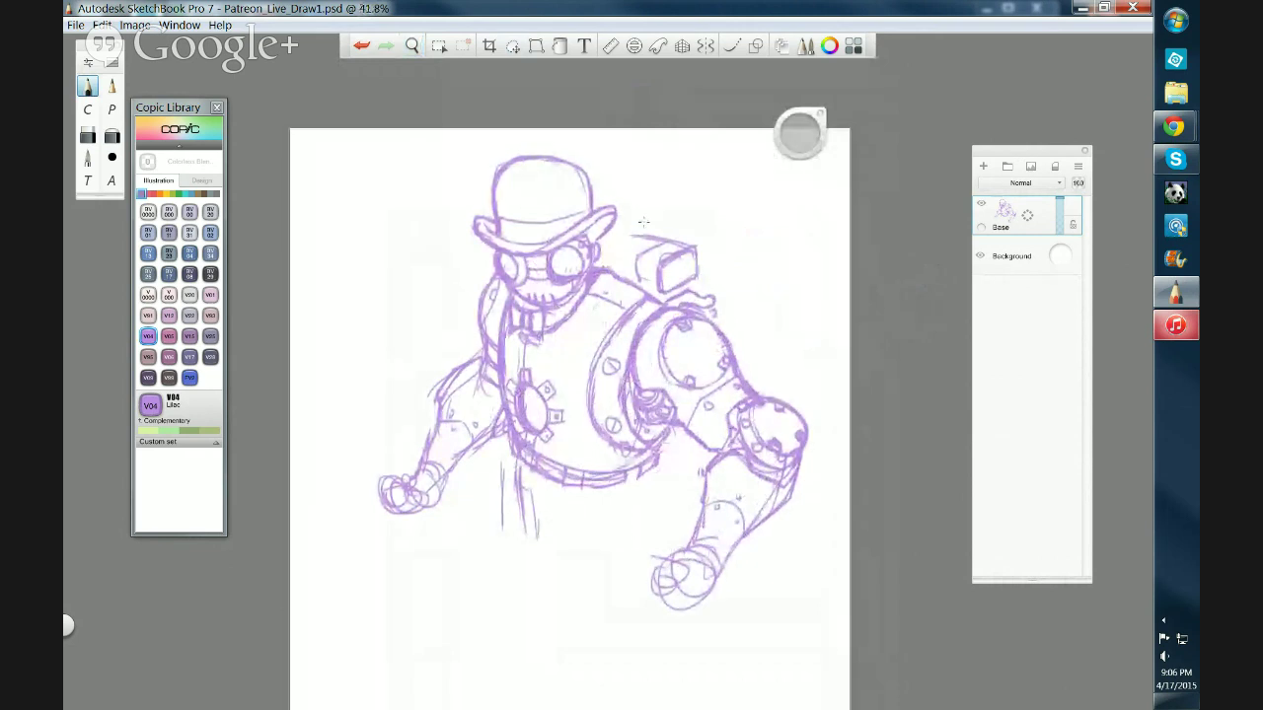
Erase the box above the near shoulder and redraw the far hand with a jointed, pointing index finger
mouse_move(641, 237)
left_mouse_down()
mouse_move(691, 259)
mouse_move(681, 286)
mouse_move(712, 299)
left_mouse_up()
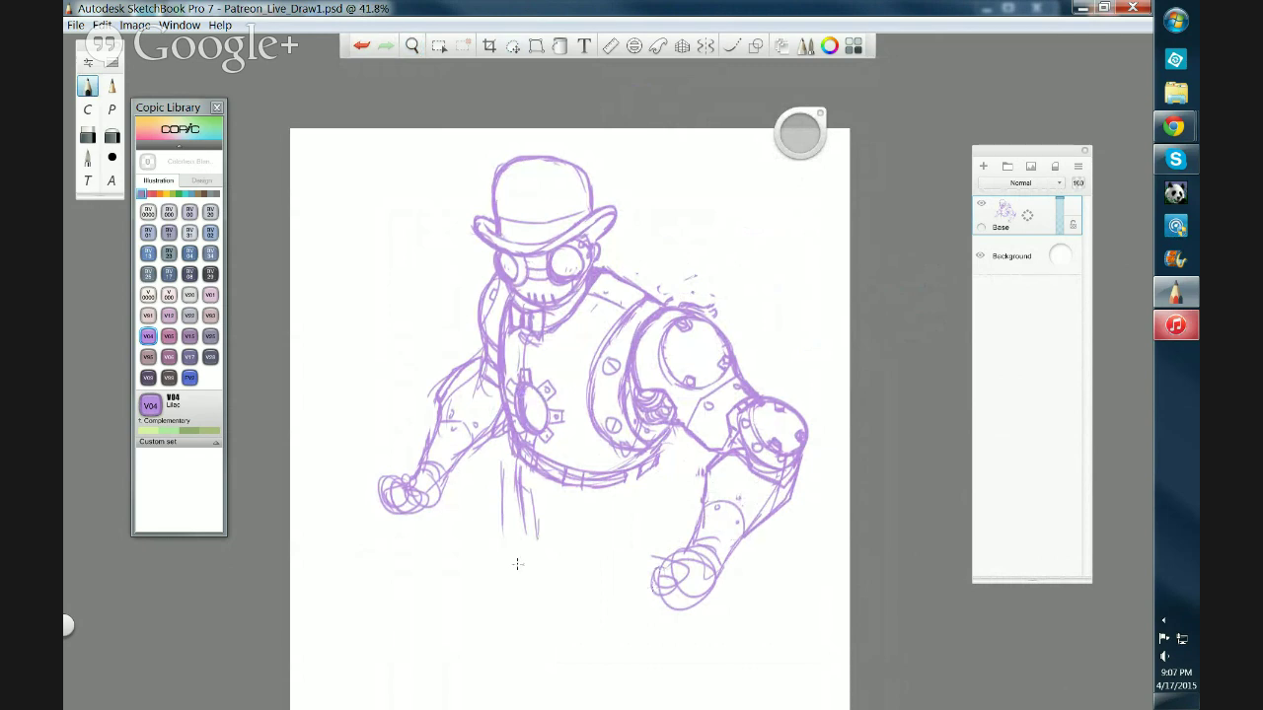
mouse_move(424, 464)
left_mouse_down()
mouse_move(434, 469)
mouse_move(420, 469)
mouse_move(429, 463)
mouse_move(423, 493)
mouse_move(418, 462)
mouse_move(451, 477)
mouse_move(416, 482)
mouse_move(435, 485)
mouse_move(414, 511)
mouse_move(395, 504)
mouse_move(388, 480)
mouse_move(361, 535)
mouse_move(371, 557)
mouse_move(383, 521)
mouse_move(430, 489)
mouse_move(434, 505)
mouse_move(404, 501)
mouse_move(430, 505)
mouse_move(410, 513)
mouse_move(414, 534)
mouse_move(368, 528)
mouse_move(384, 512)
left_mouse_up()
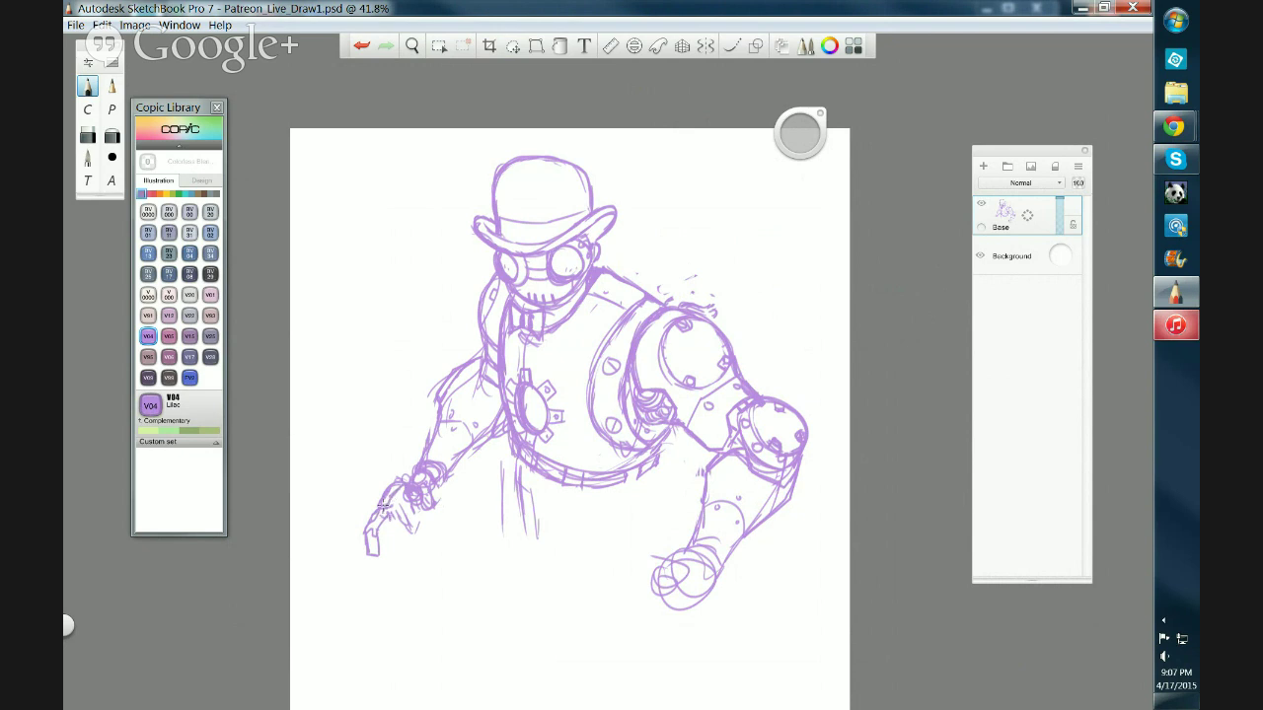
left_click_drag(389, 505, 406, 492)
Sketch a small rough hand study with a raised thumb and extended fingers in the blank space beside the head
mouse_move(389, 314)
left_mouse_down()
mouse_move(377, 253)
mouse_move(406, 294)
mouse_move(374, 281)
mouse_move(394, 307)
mouse_move(364, 279)
mouse_move(356, 323)
mouse_move(349, 306)
mouse_move(385, 293)
mouse_move(410, 310)
mouse_move(404, 268)
mouse_move(398, 300)
left_mouse_up()
mouse_move(386, 253)
left_mouse_down()
mouse_move(333, 341)
mouse_move(426, 258)
left_mouse_up()
mouse_move(369, 316)
left_mouse_down()
mouse_move(406, 314)
mouse_move(394, 289)
mouse_move(349, 309)
mouse_move(427, 283)
left_mouse_up()
mouse_move(392, 280)
left_mouse_down()
mouse_move(432, 276)
mouse_move(355, 287)
mouse_move(408, 259)
mouse_move(362, 269)
mouse_move(367, 280)
mouse_move(371, 255)
mouse_move(384, 278)
mouse_move(438, 253)
mouse_move(386, 273)
mouse_move(430, 256)
left_mouse_up()
left_click_drag(395, 272, 436, 260)
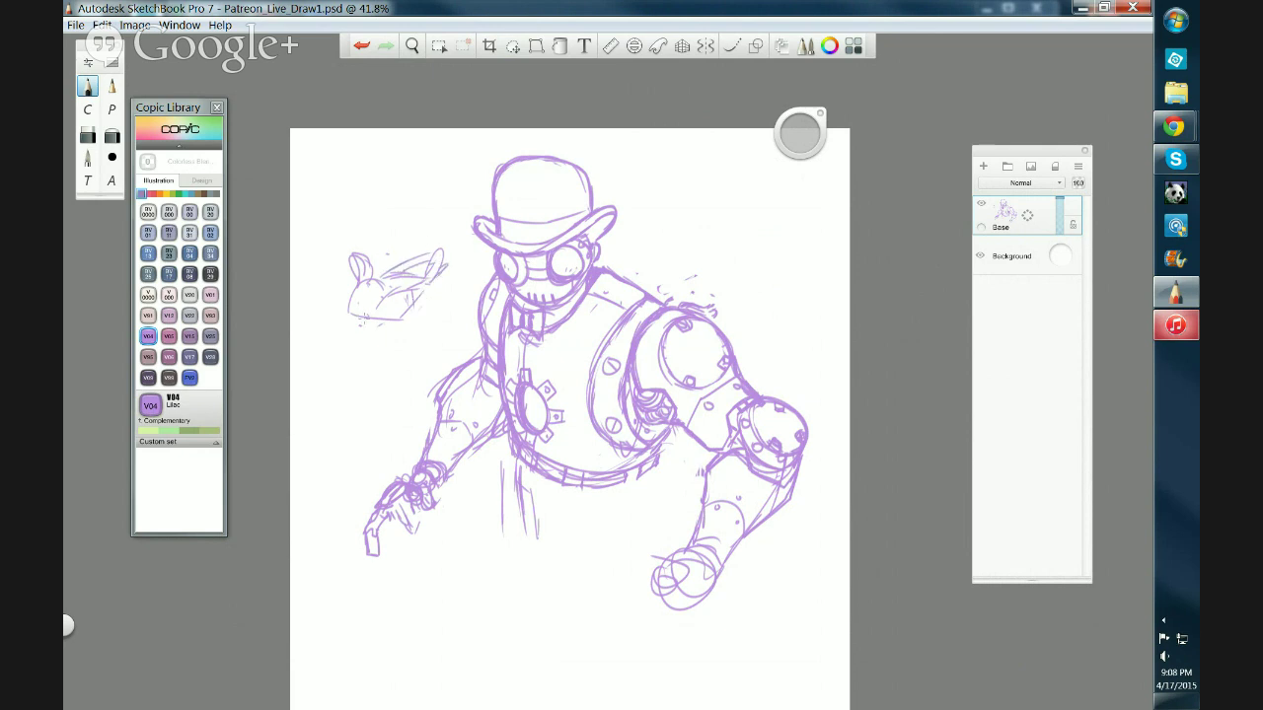
Add thumb segments, a round wrist joint and firmer palm and finger lines to the hand study
left_click_drag(365, 308, 360, 309)
mouse_move(399, 291)
left_mouse_down()
mouse_move(403, 327)
mouse_move(424, 284)
mouse_move(414, 310)
mouse_move(425, 291)
mouse_move(374, 295)
mouse_move(401, 293)
mouse_move(384, 308)
mouse_move(389, 296)
mouse_move(353, 302)
mouse_move(358, 285)
mouse_move(391, 288)
mouse_move(360, 283)
mouse_move(373, 265)
mouse_move(356, 268)
mouse_move(361, 240)
mouse_move(368, 289)
left_mouse_up()
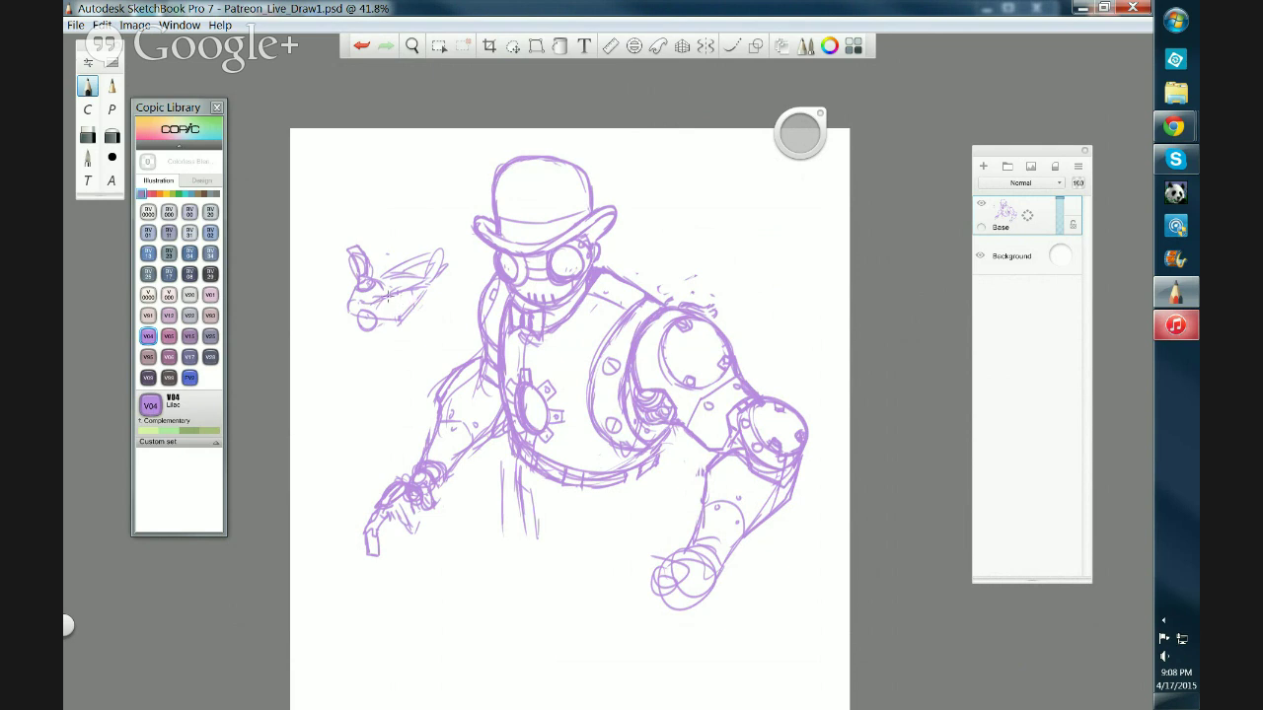
left_click_drag(394, 292, 425, 284)
left_click_drag(427, 289, 404, 316)
mouse_move(352, 322)
left_mouse_down()
mouse_move(361, 334)
mouse_move(365, 308)
mouse_move(363, 326)
left_mouse_up()
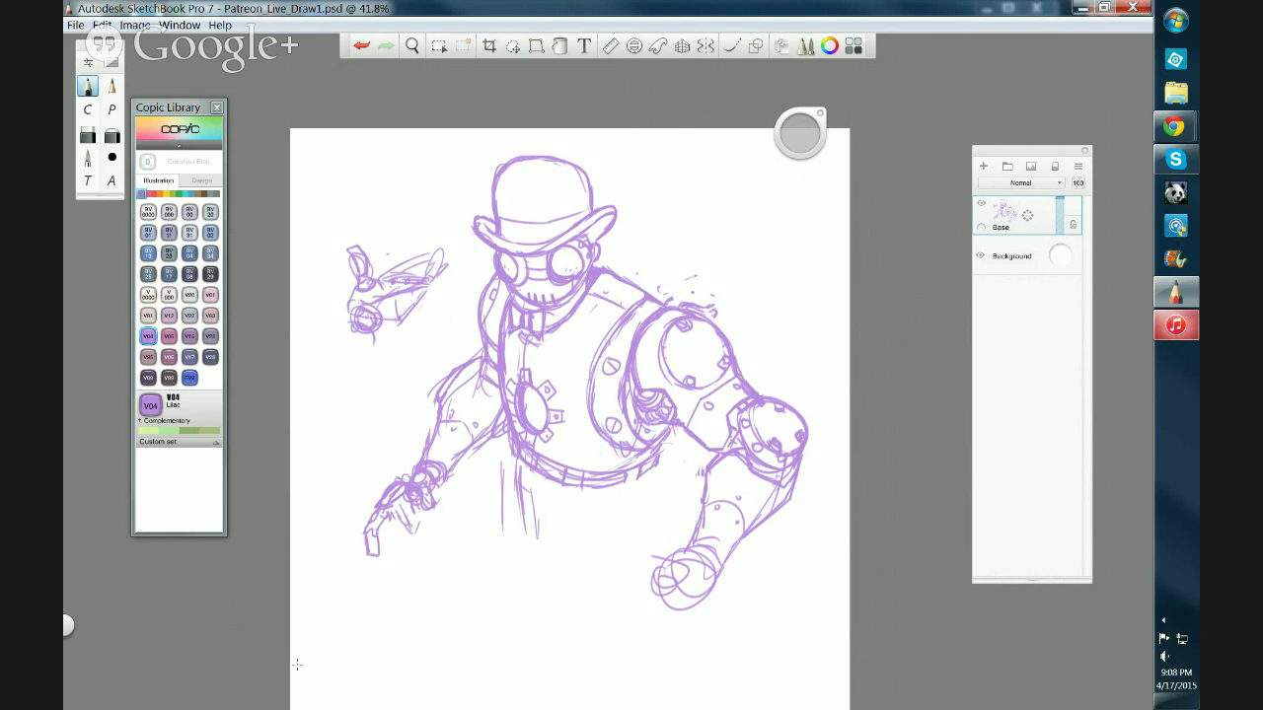
Rework the far hand with a blocky thumb joint at the wrist, a palm edge and separate fingers
key("space")
left_click_drag(679, 633, 698, 551)
mouse_move(410, 429)
left_mouse_down()
mouse_move(407, 476)
mouse_move(436, 478)
mouse_move(446, 458)
left_mouse_up()
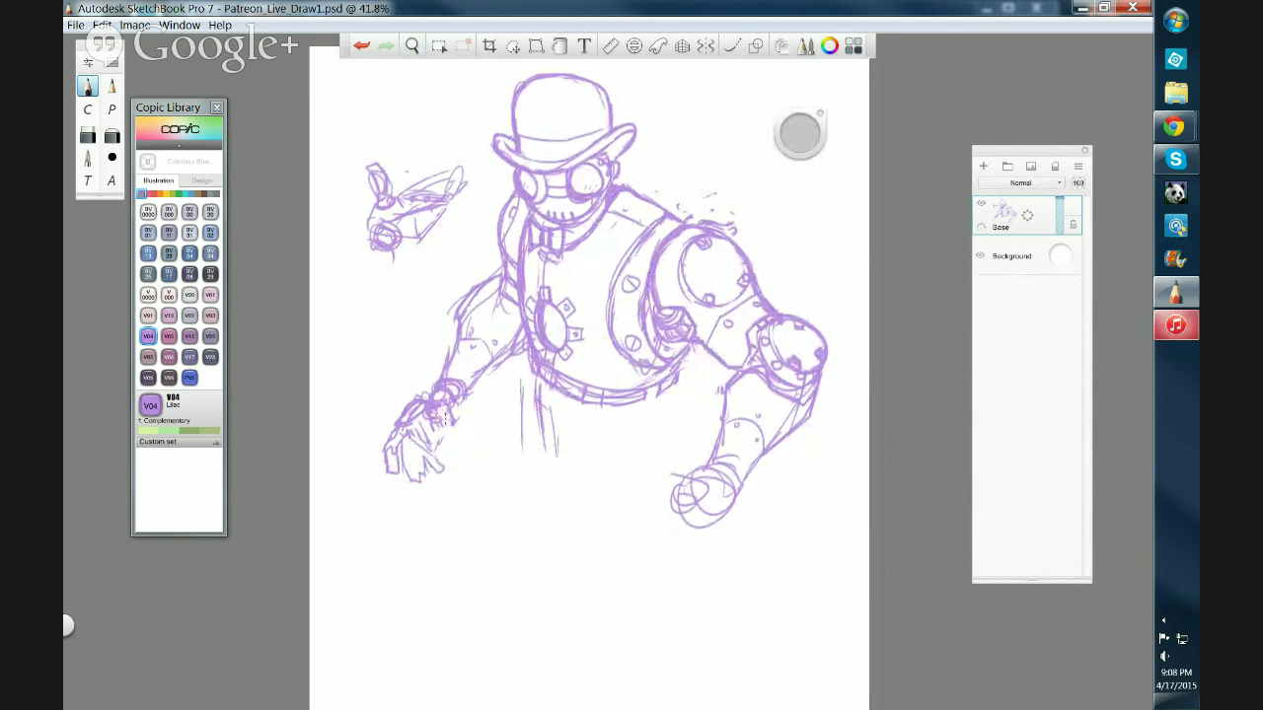
mouse_move(432, 420)
left_mouse_down()
mouse_move(446, 436)
mouse_move(446, 408)
mouse_move(438, 423)
mouse_move(400, 423)
mouse_move(426, 443)
mouse_move(414, 408)
mouse_move(439, 399)
left_mouse_up()
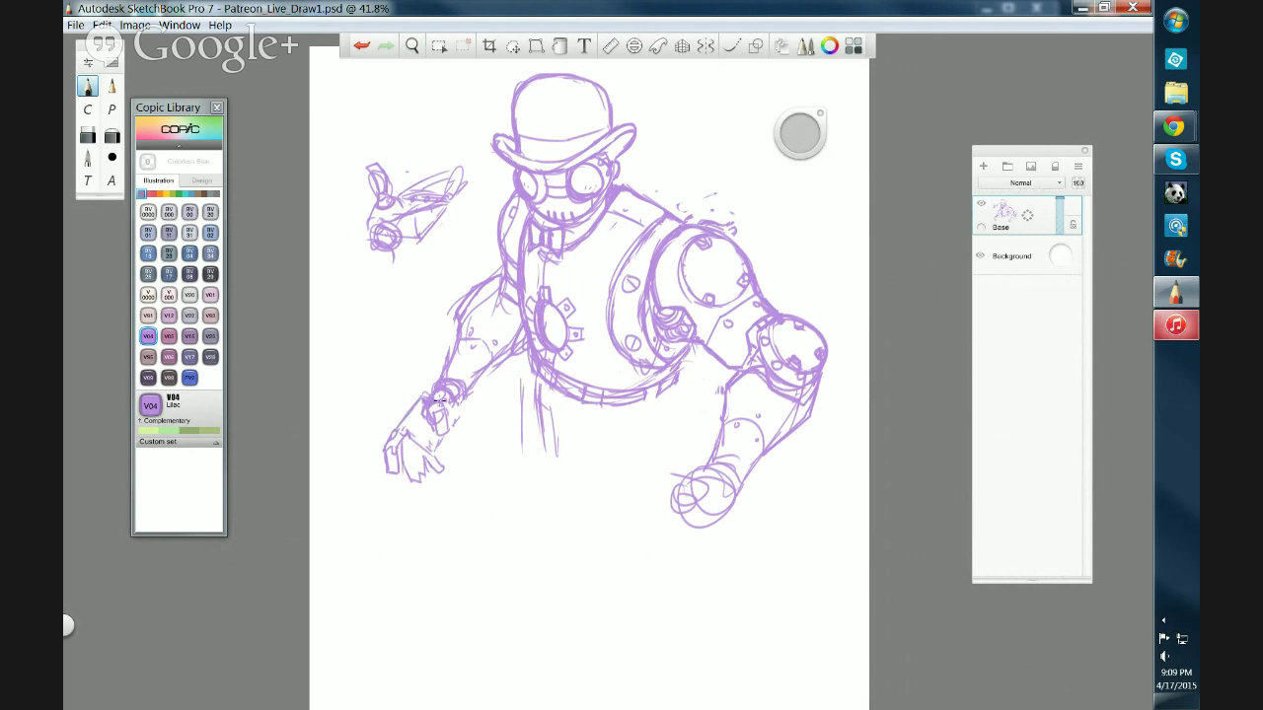
mouse_move(448, 424)
left_mouse_down()
mouse_move(432, 450)
mouse_move(424, 429)
mouse_move(418, 439)
left_mouse_up()
left_click_drag(417, 453, 414, 473)
mouse_move(445, 414)
left_mouse_down()
mouse_move(438, 438)
mouse_move(446, 428)
left_mouse_up()
Sketch the near hand's curled fingers gripping a long-barrelled gun with a round muzzle
mouse_move(695, 516)
left_mouse_down()
mouse_move(712, 488)
mouse_move(706, 507)
mouse_move(701, 472)
mouse_move(716, 477)
mouse_move(693, 483)
mouse_move(729, 493)
mouse_move(681, 533)
left_mouse_up()
mouse_move(698, 474)
left_mouse_down()
mouse_move(695, 491)
mouse_move(665, 494)
left_mouse_up()
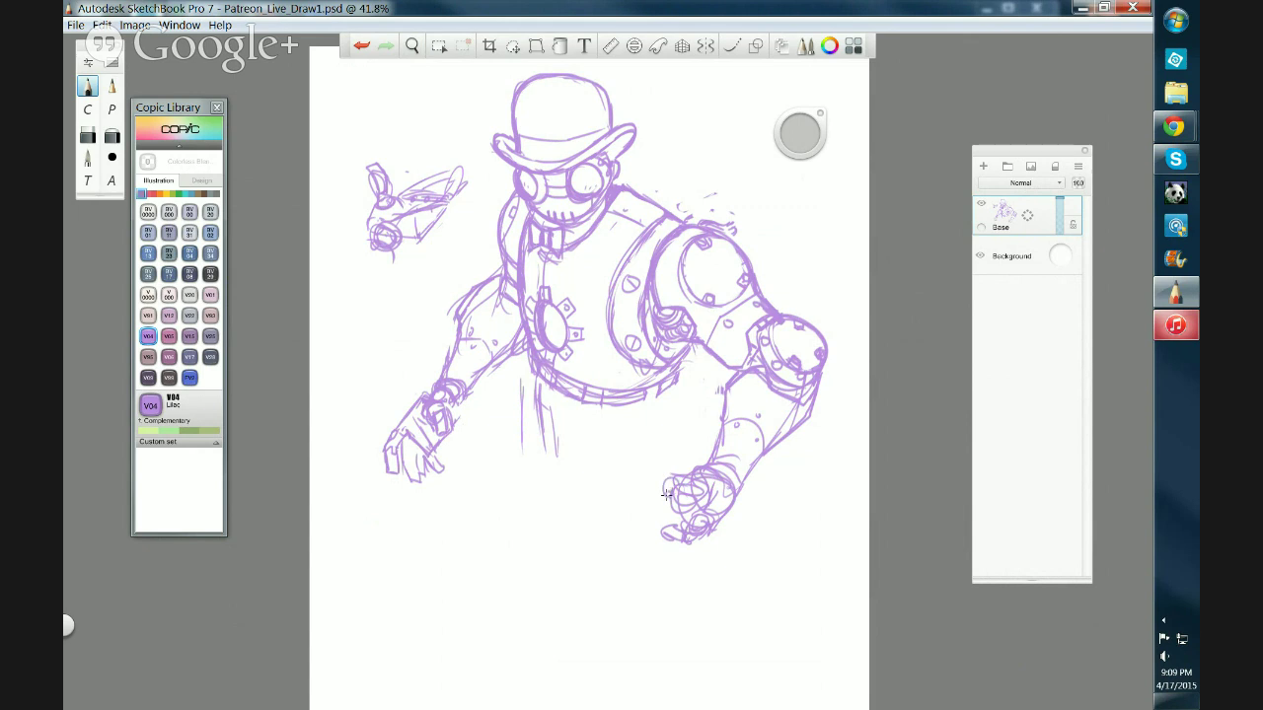
mouse_move(709, 541)
left_mouse_down()
mouse_move(669, 545)
mouse_move(675, 559)
left_mouse_up()
mouse_move(675, 496)
left_mouse_down()
mouse_move(584, 595)
mouse_move(602, 606)
mouse_move(656, 536)
mouse_move(584, 594)
mouse_move(659, 477)
mouse_move(682, 481)
mouse_move(672, 535)
mouse_move(672, 501)
left_mouse_up()
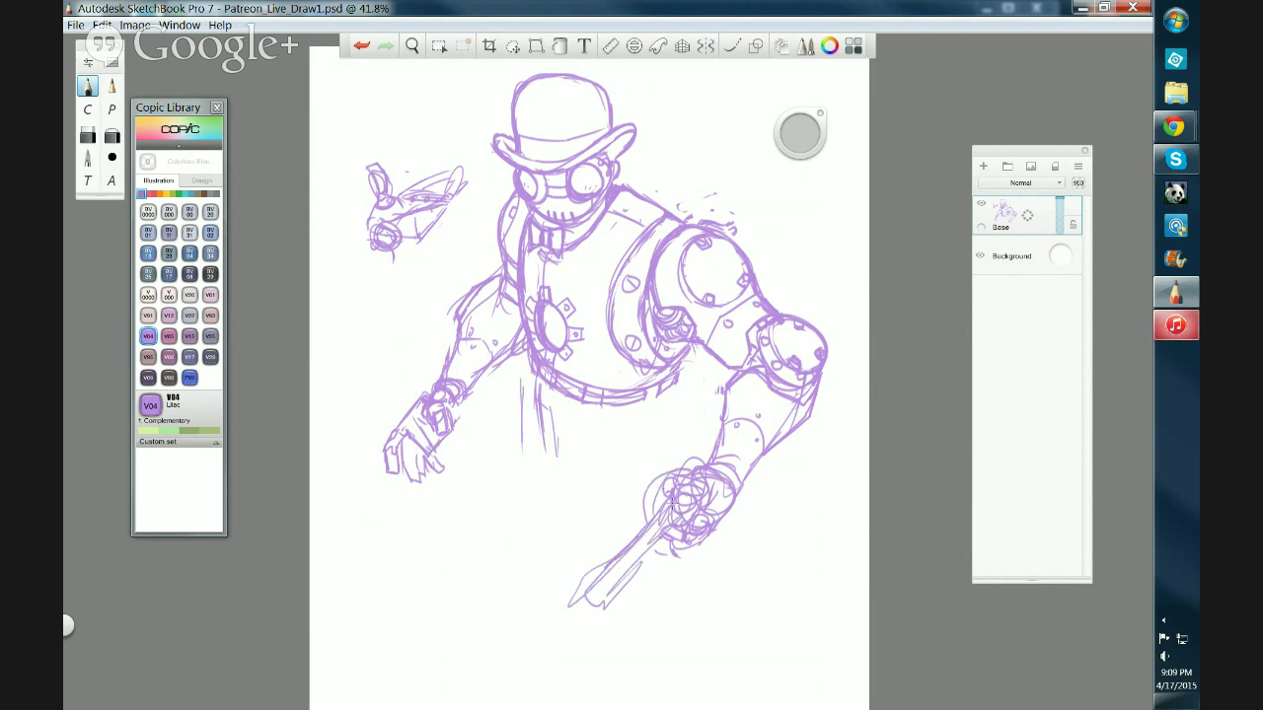
left_click_drag(572, 593, 588, 622)
mouse_move(602, 565)
left_mouse_down()
mouse_move(671, 505)
mouse_move(690, 462)
left_mouse_up()
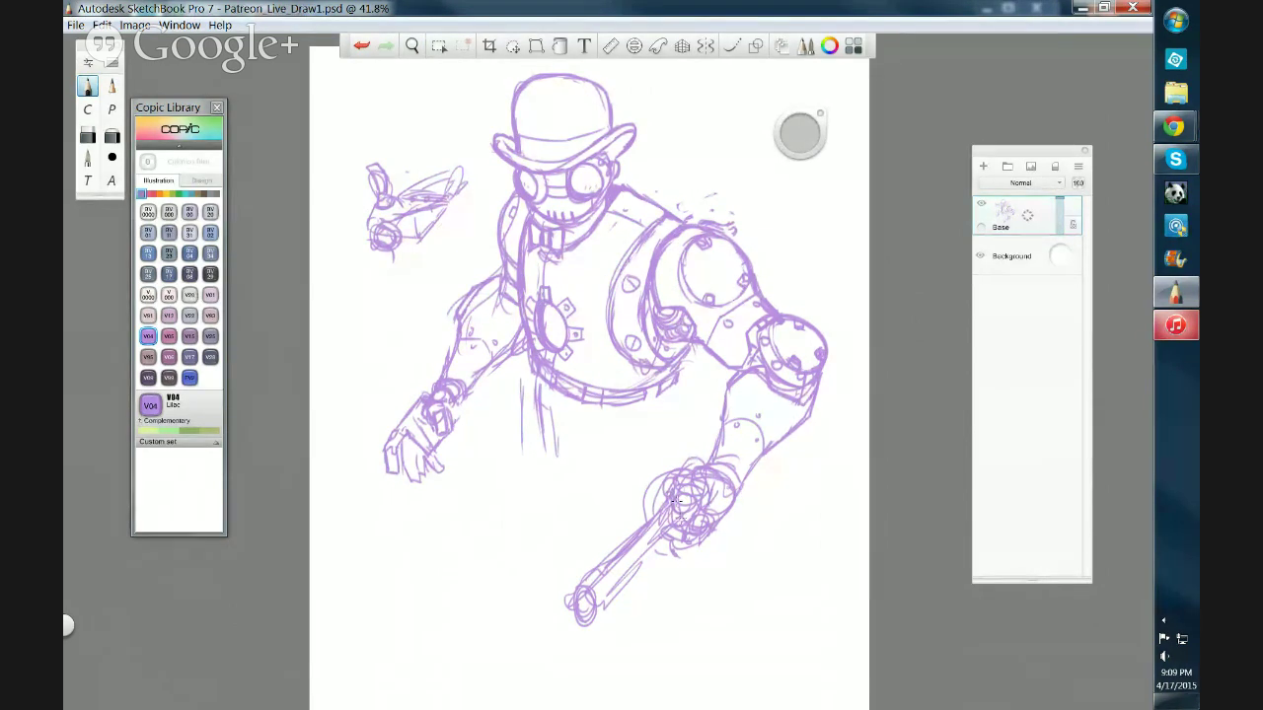
mouse_move(666, 496)
left_mouse_down()
mouse_move(636, 537)
mouse_move(661, 504)
mouse_move(677, 511)
mouse_move(662, 504)
mouse_move(601, 568)
left_mouse_up()
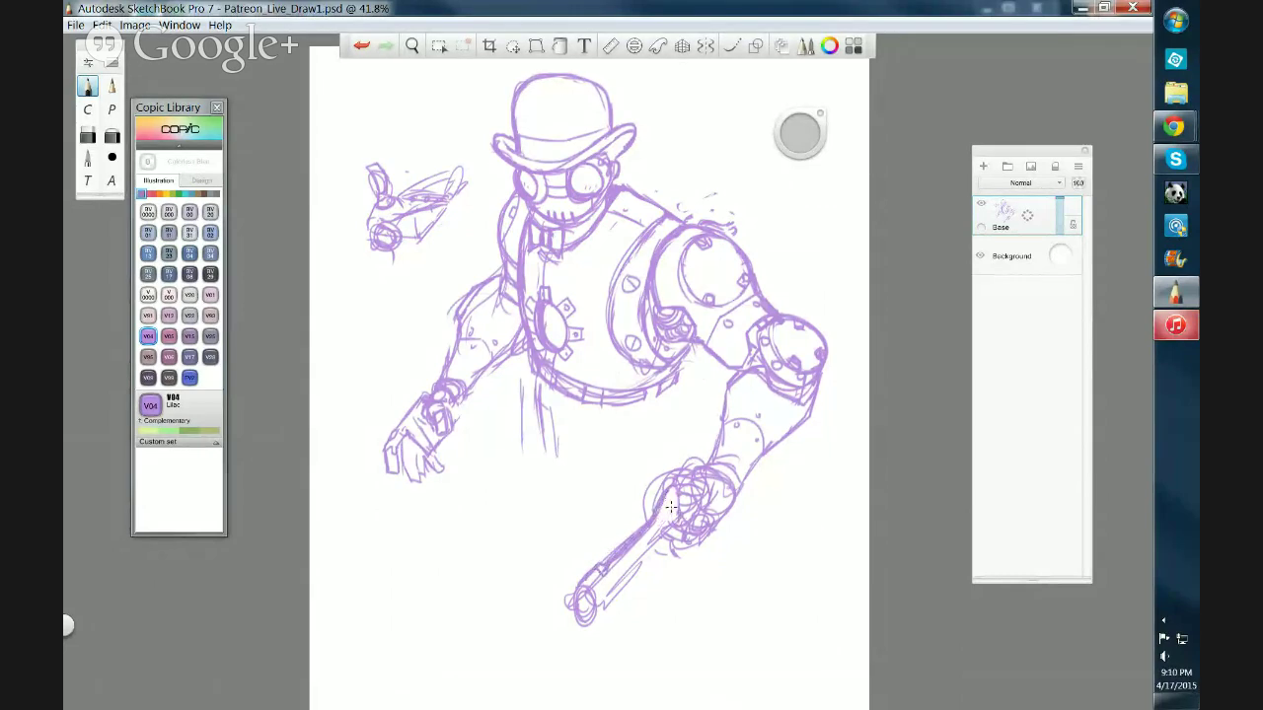
Undo the last gun barrel strokes and erase the barrel from the near hand
key("ctrl+z")
key("ctrl+z")
key("ctrl+z")
key("ctrl+z")
key("ctrl+z")
key("ctrl+z")
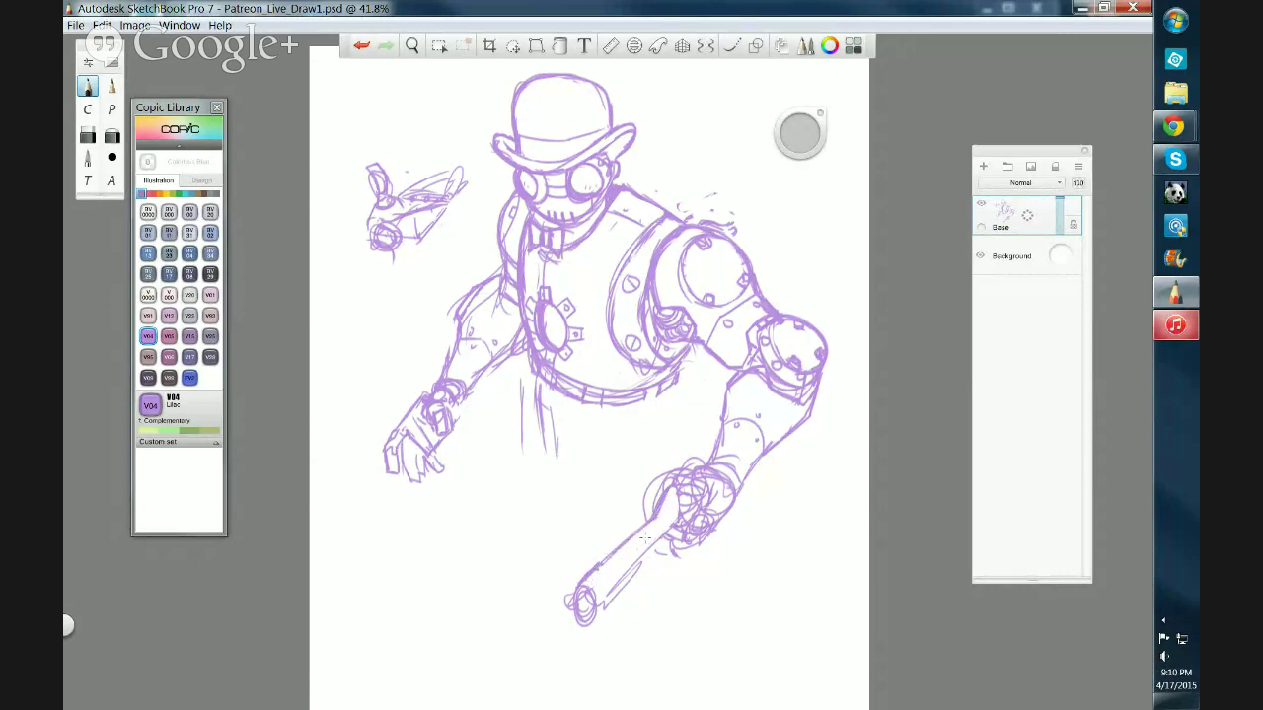
mouse_move(675, 492)
left_mouse_down()
mouse_move(650, 519)
mouse_move(668, 490)
mouse_move(579, 580)
mouse_move(615, 555)
mouse_move(628, 561)
mouse_move(592, 612)
left_mouse_up()
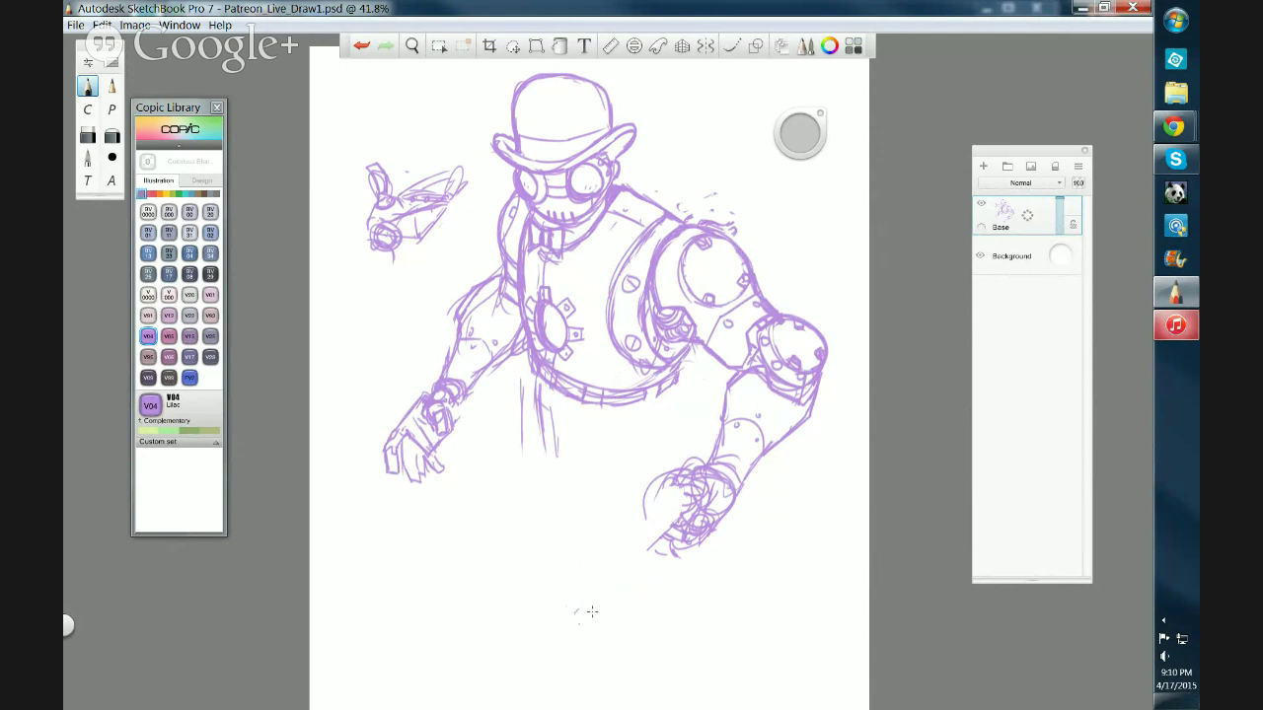
Add more waist lines below the torso's rim and extend one long line down toward the legs
key("space")
left_click_drag(731, 492, 711, 487)
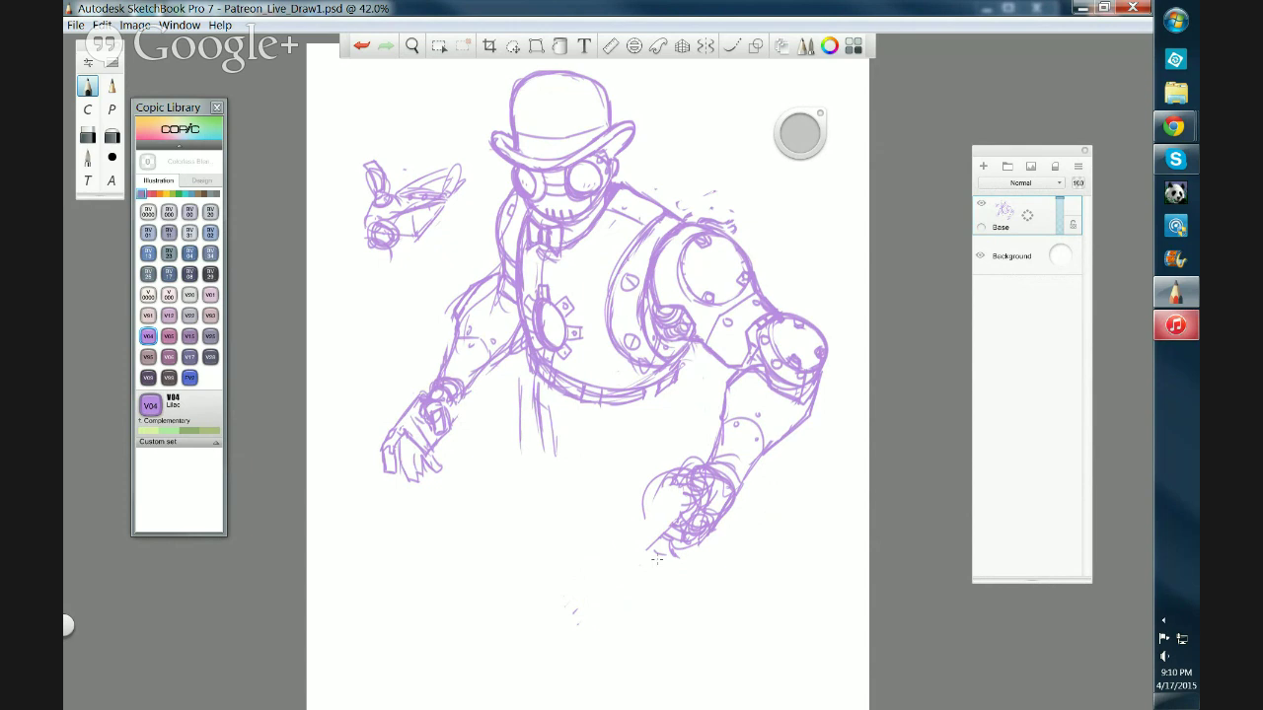
mouse_move(541, 393)
left_mouse_down()
mouse_move(557, 470)
mouse_move(539, 439)
mouse_move(527, 443)
left_mouse_up()
mouse_move(520, 410)
left_mouse_down()
mouse_move(522, 480)
mouse_move(558, 604)
left_mouse_up()
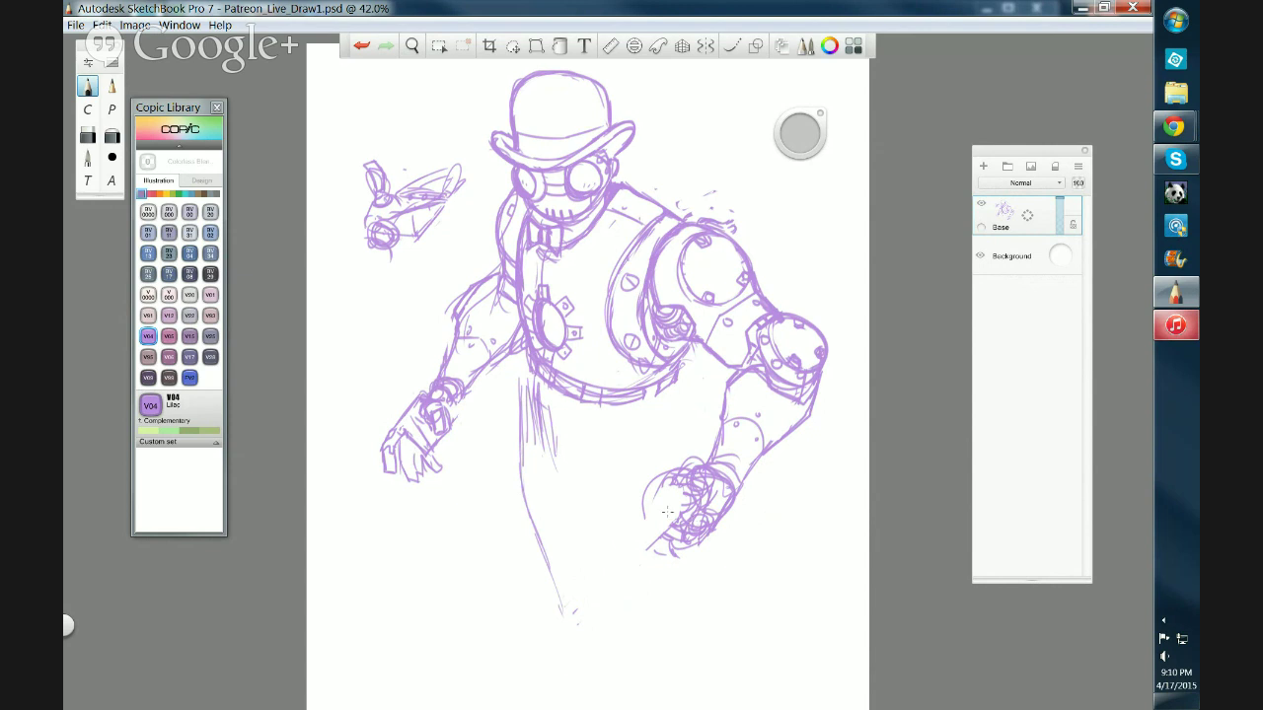
Erase and fade the near hand's old lines, and redraw a round joint at its wrist
left_click_drag(700, 488, 671, 546)
left_click(116, 139)
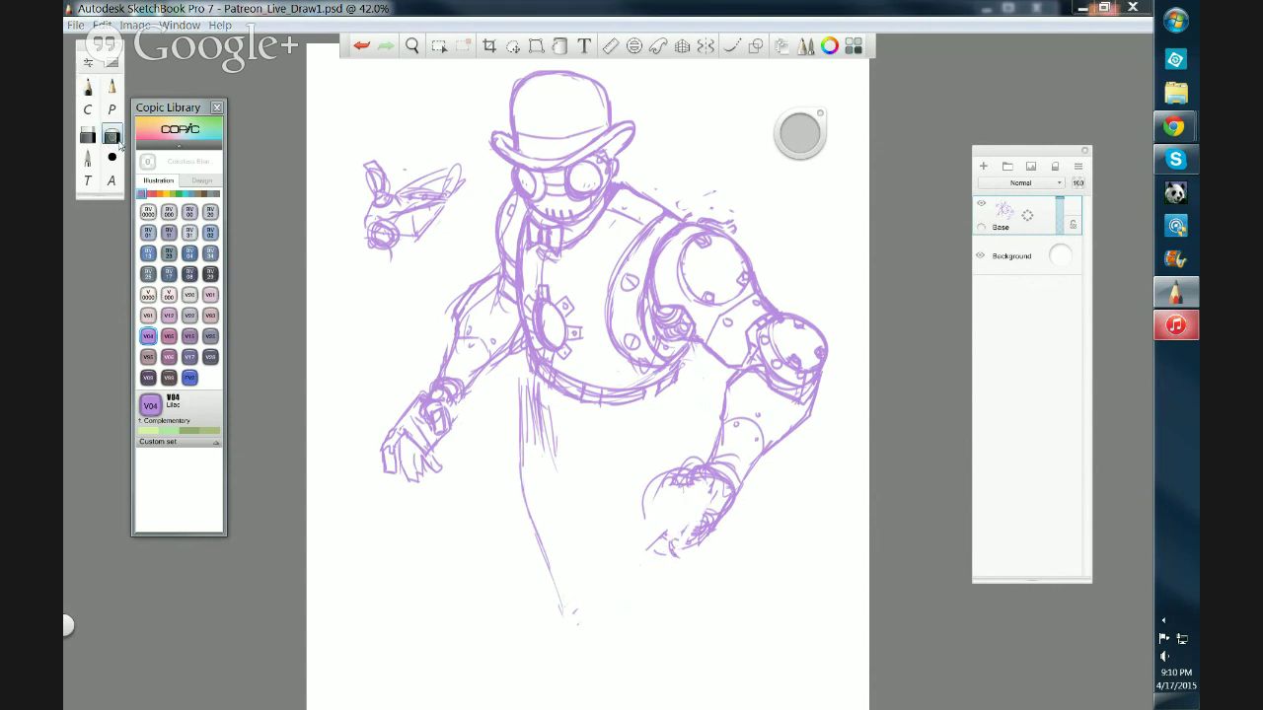
mouse_move(728, 503)
left_mouse_down()
mouse_move(702, 538)
mouse_move(698, 485)
mouse_move(681, 478)
left_mouse_up()
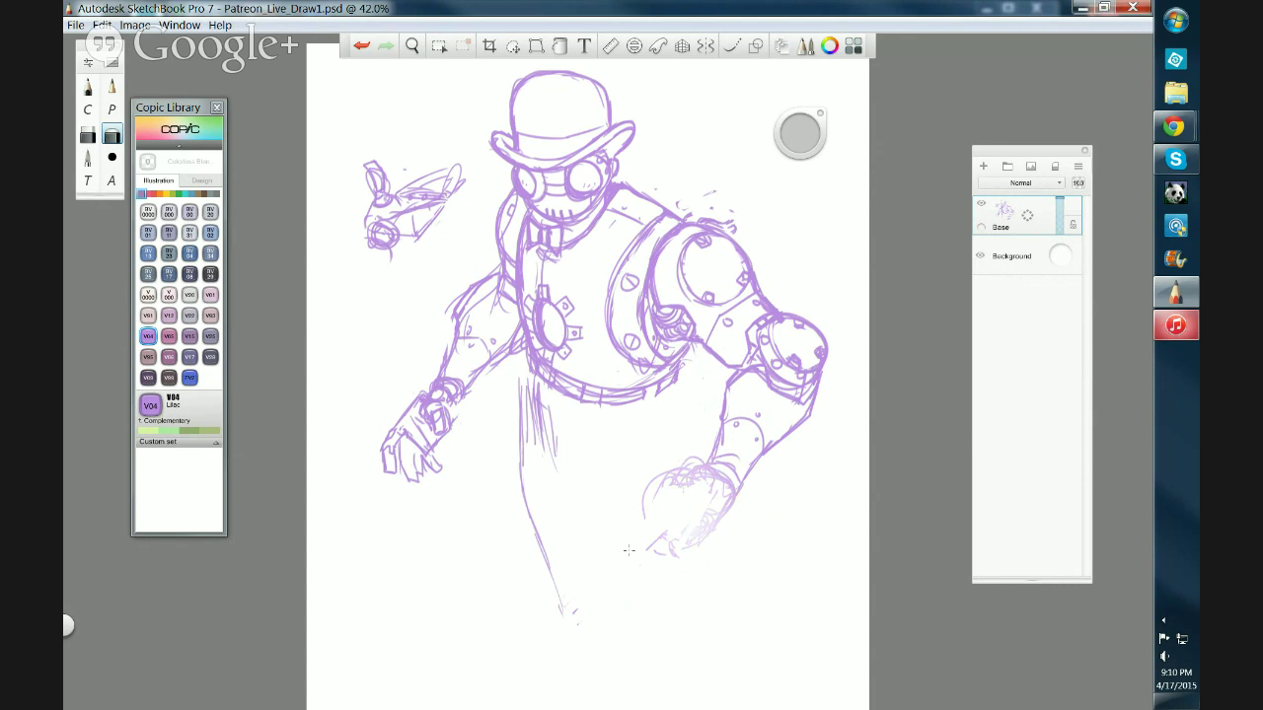
key("e")
left_click_drag(690, 511, 703, 518)
mouse_move(720, 471)
left_mouse_down()
mouse_move(712, 462)
mouse_move(707, 473)
mouse_move(743, 478)
mouse_move(709, 473)
left_mouse_up()
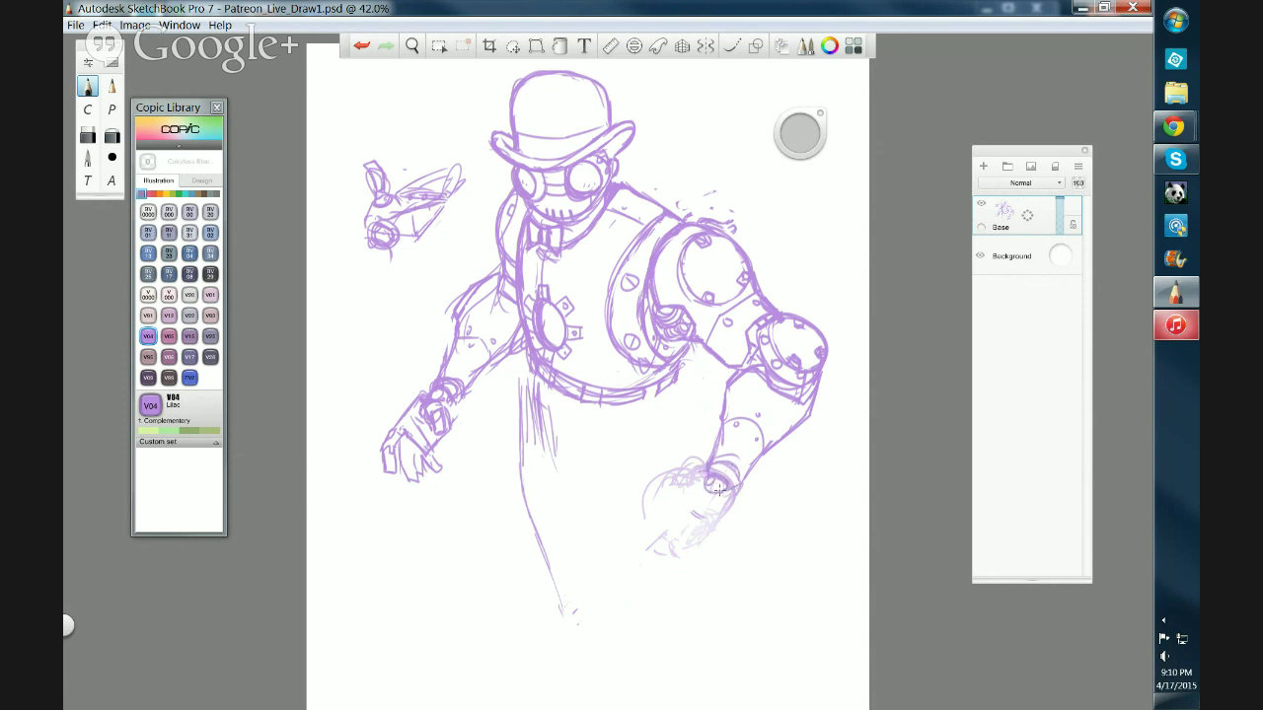
Sketch the back of the near hand and a segmented index finger pointing downward
left_click_drag(686, 473, 707, 476)
mouse_move(701, 500)
left_mouse_down()
mouse_move(679, 534)
mouse_move(681, 492)
mouse_move(685, 542)
mouse_move(696, 481)
mouse_move(695, 572)
left_mouse_up()
mouse_move(687, 528)
left_mouse_down()
mouse_move(701, 532)
mouse_move(695, 566)
left_mouse_up()
left_click_drag(687, 527, 686, 572)
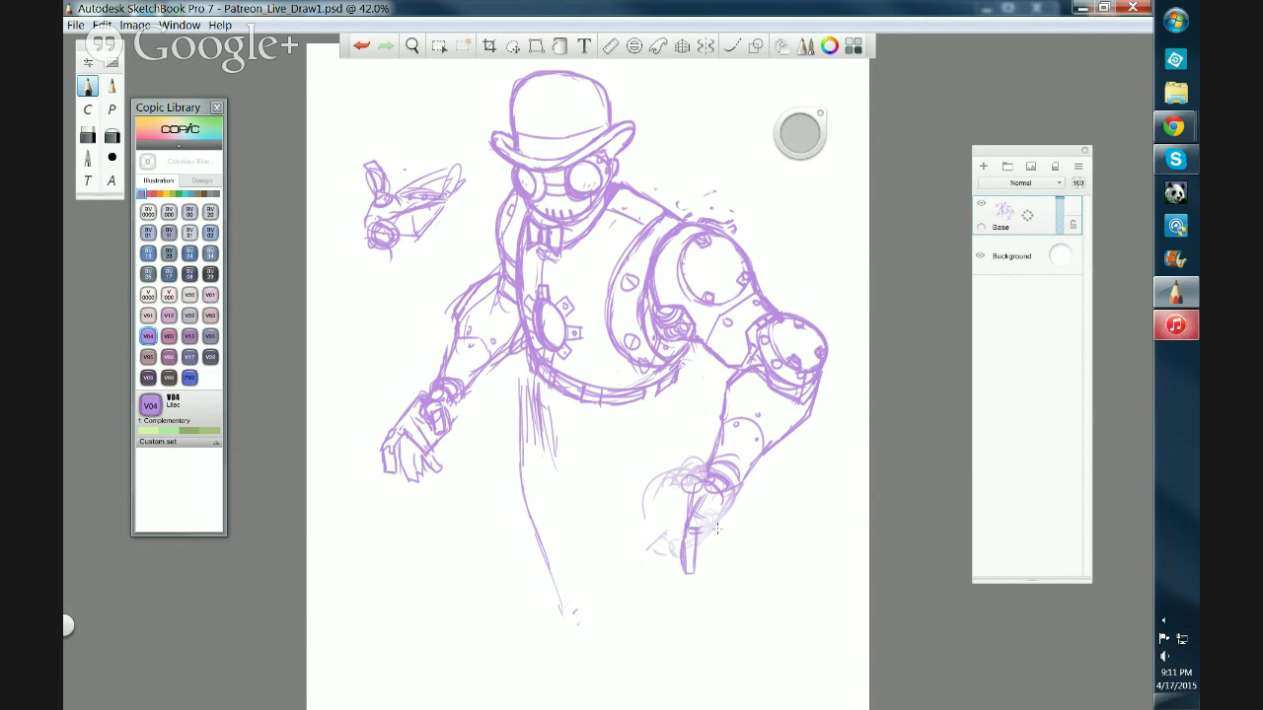
Block in the near hand's palm, firm up the index finger and add small curled fingers beside it
mouse_move(695, 485)
left_mouse_down()
mouse_move(732, 501)
mouse_move(720, 539)
mouse_move(692, 539)
left_mouse_up()
mouse_move(730, 494)
left_mouse_down()
mouse_move(726, 530)
mouse_move(681, 526)
left_mouse_up()
left_click_drag(690, 482, 686, 528)
left_click_drag(684, 571, 689, 582)
left_click_drag(695, 528, 691, 578)
left_click_drag(692, 485, 670, 522)
left_click_drag(718, 473, 733, 485)
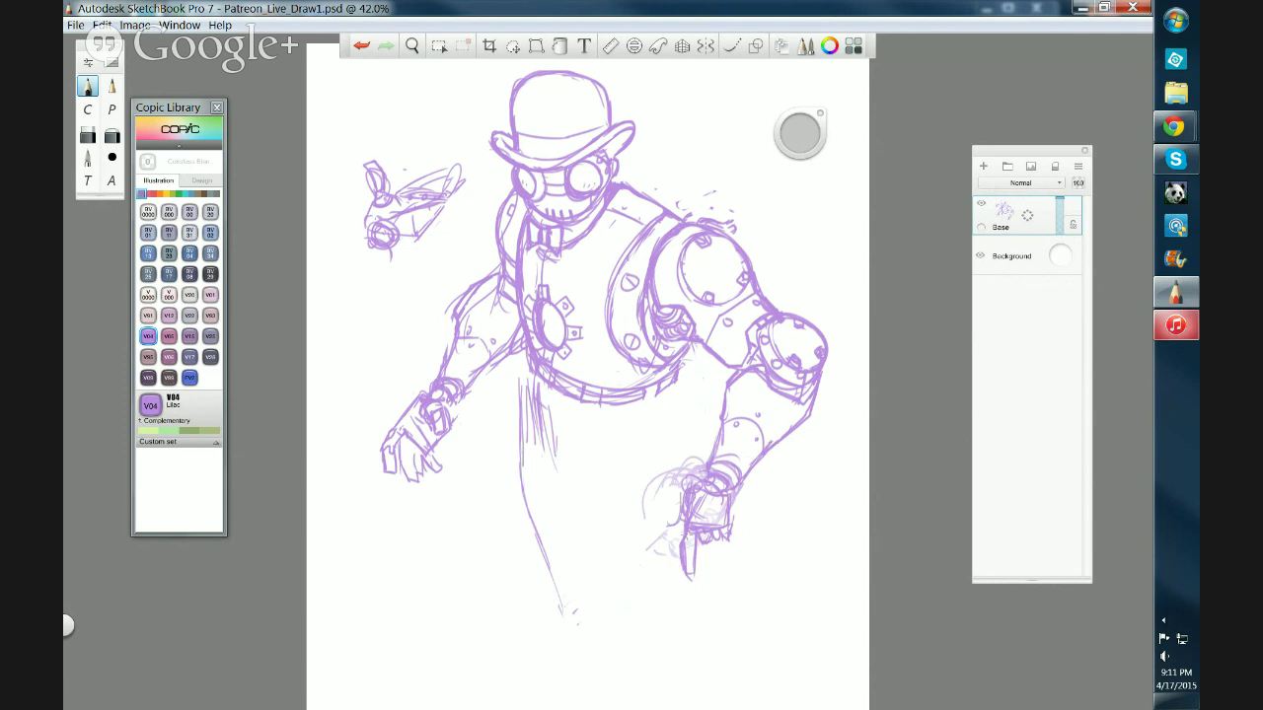
Try a long curved shape extending from the near hand, and erase it together with the hand
key("space")
left_click_drag(757, 530, 613, 556)
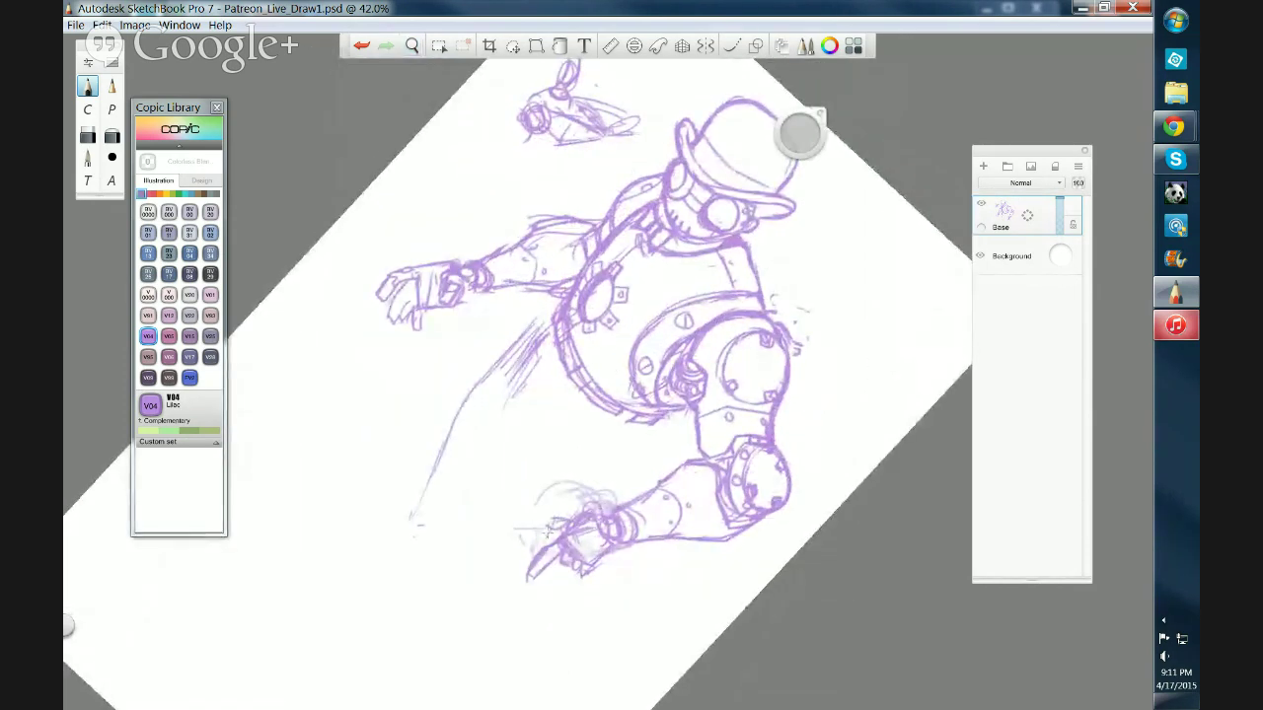
mouse_move(531, 526)
left_mouse_down()
mouse_move(438, 600)
mouse_move(448, 611)
left_mouse_up()
left_click_drag(502, 543, 506, 582)
key("space")
left_click_drag(706, 605, 796, 492)
key("space")
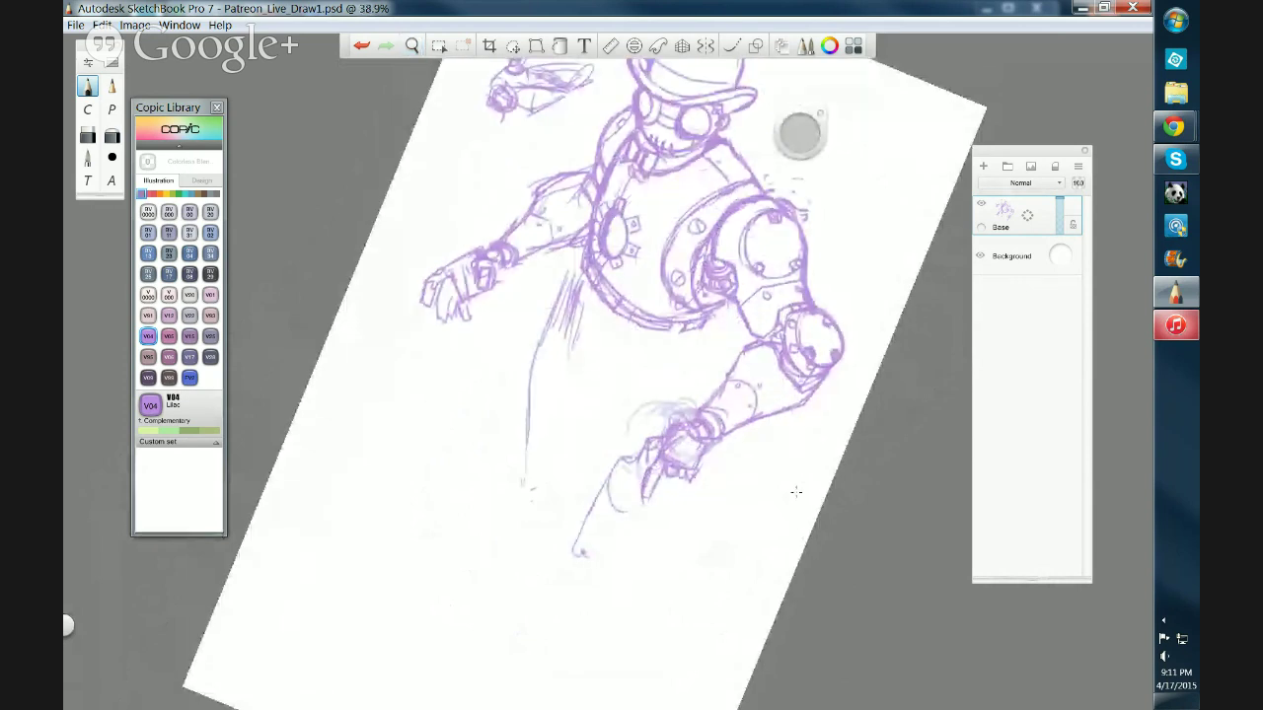
mouse_move(669, 427)
left_mouse_down()
mouse_move(646, 491)
mouse_move(630, 463)
mouse_move(598, 500)
mouse_move(582, 564)
mouse_move(656, 446)
mouse_move(671, 465)
mouse_move(686, 457)
mouse_move(683, 474)
mouse_move(696, 459)
mouse_move(699, 498)
mouse_move(651, 410)
mouse_move(639, 472)
mouse_move(639, 453)
mouse_move(708, 444)
mouse_move(636, 419)
left_mouse_up()
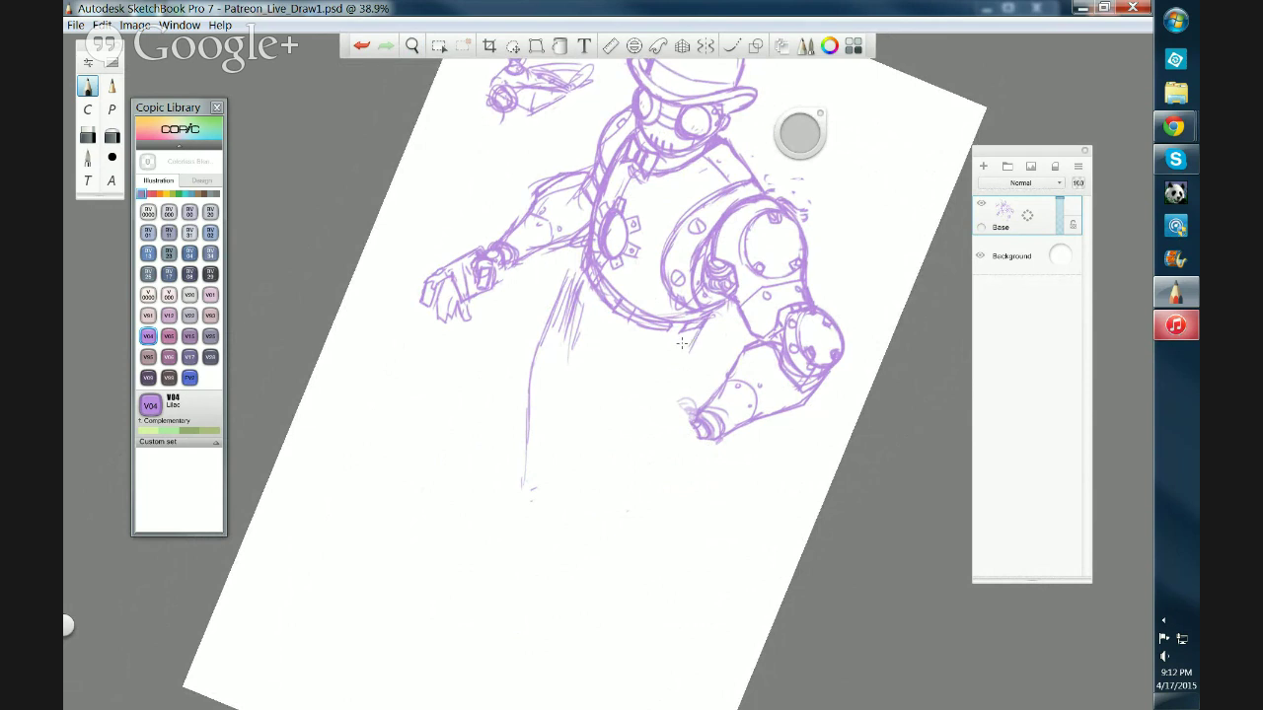
Rework the waist lines below the torso's rim into the far hip and inner thigh edges
mouse_move(582, 294)
left_mouse_down()
mouse_move(573, 333)
mouse_move(583, 287)
mouse_move(589, 369)
left_mouse_up()
left_click_drag(569, 318, 588, 369)
left_click_drag(588, 276, 581, 354)
left_click_drag(578, 265, 548, 325)
left_click_drag(575, 258, 540, 345)
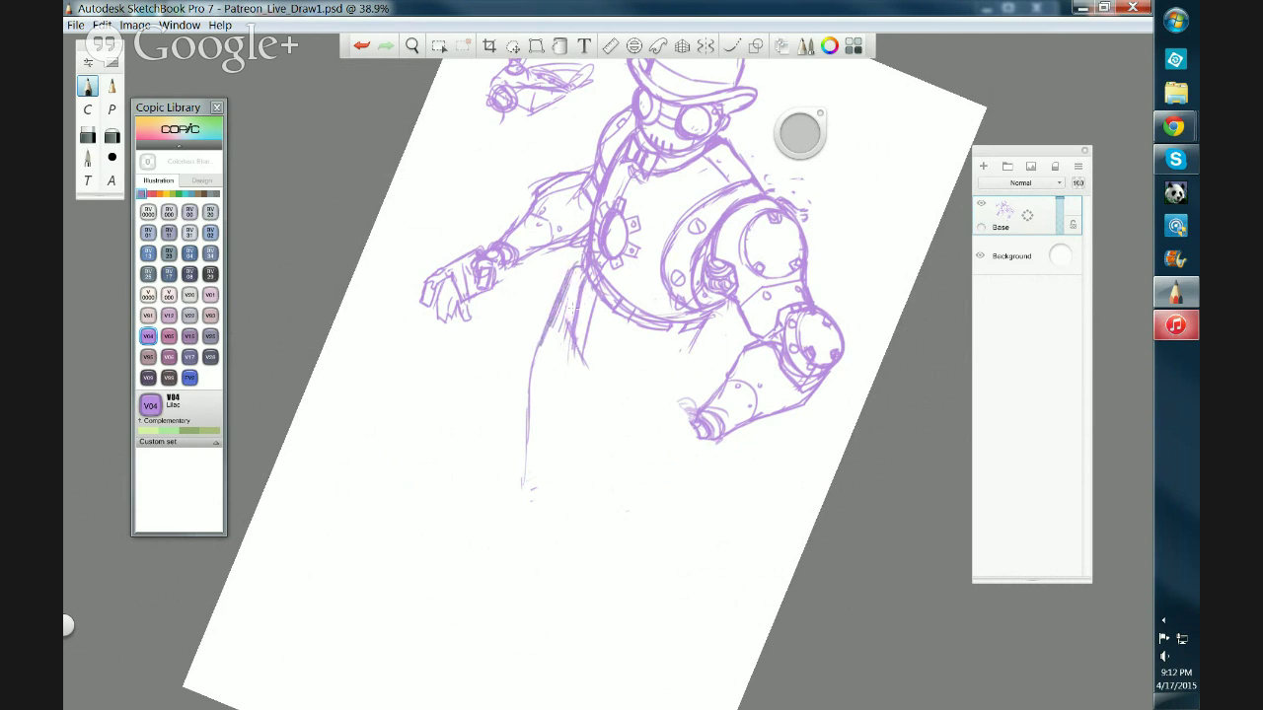
key("ctrl+z")
left_click_drag(568, 305, 586, 368)
Sketch the near leg as a long shape tapering to a pointed foot, and a shorter far leg behind it
left_click_drag(659, 328, 665, 367)
mouse_move(540, 334)
left_mouse_down()
mouse_move(534, 355)
mouse_move(588, 457)
mouse_move(581, 489)
left_mouse_up()
left_click_drag(583, 375, 593, 612)
mouse_move(592, 389)
left_mouse_down()
mouse_move(600, 560)
mouse_move(561, 656)
left_mouse_up()
left_click_drag(579, 690, 612, 675)
mouse_move(679, 357)
left_mouse_down()
mouse_move(657, 601)
mouse_move(622, 673)
mouse_move(584, 685)
mouse_move(547, 686)
left_mouse_up()
mouse_move(539, 319)
left_mouse_down()
mouse_move(501, 423)
mouse_move(463, 459)
mouse_move(534, 454)
left_mouse_up()
left_click_drag(535, 436, 582, 363)
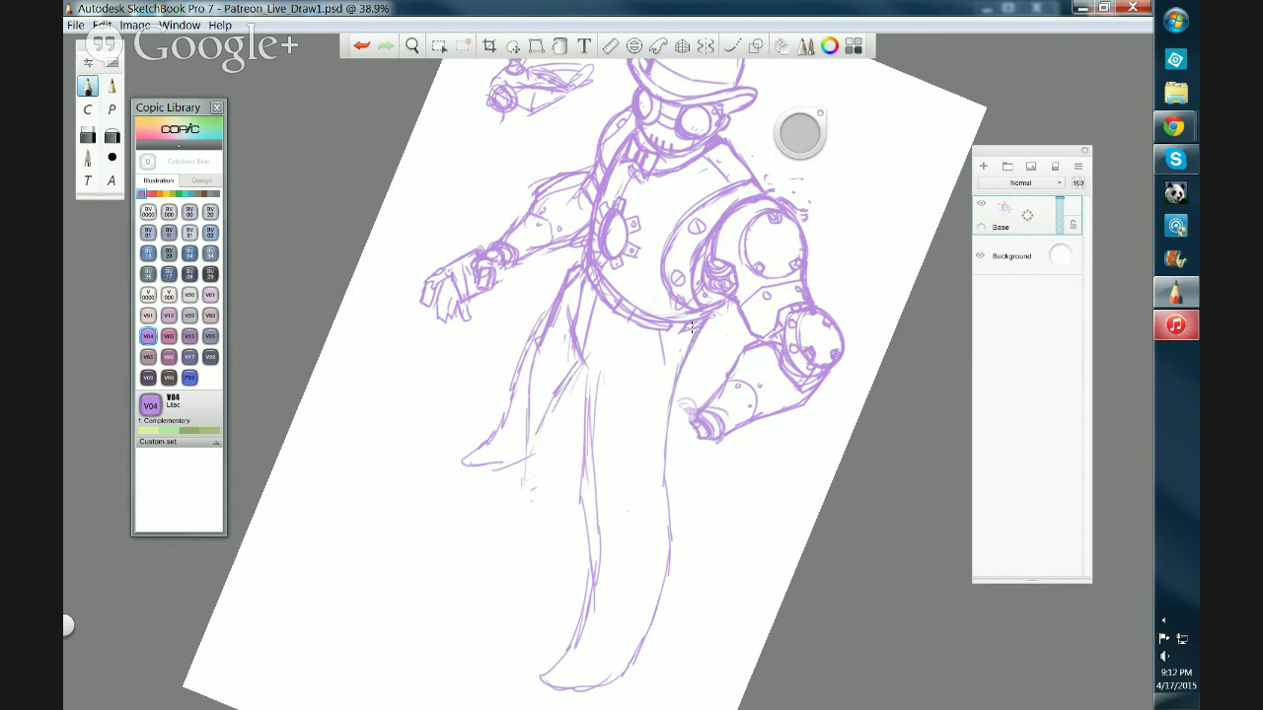
Draw the near hand as a closed fist with a row of rounded knuckles and fingers below the wrist joint
mouse_move(706, 415)
left_mouse_down()
mouse_move(664, 407)
mouse_move(678, 425)
mouse_move(669, 404)
mouse_move(694, 417)
mouse_move(703, 399)
mouse_move(673, 422)
mouse_move(676, 442)
mouse_move(694, 418)
mouse_move(699, 444)
mouse_move(685, 410)
left_mouse_up()
key("space")
left_click_drag(739, 485, 794, 399)
key("space")
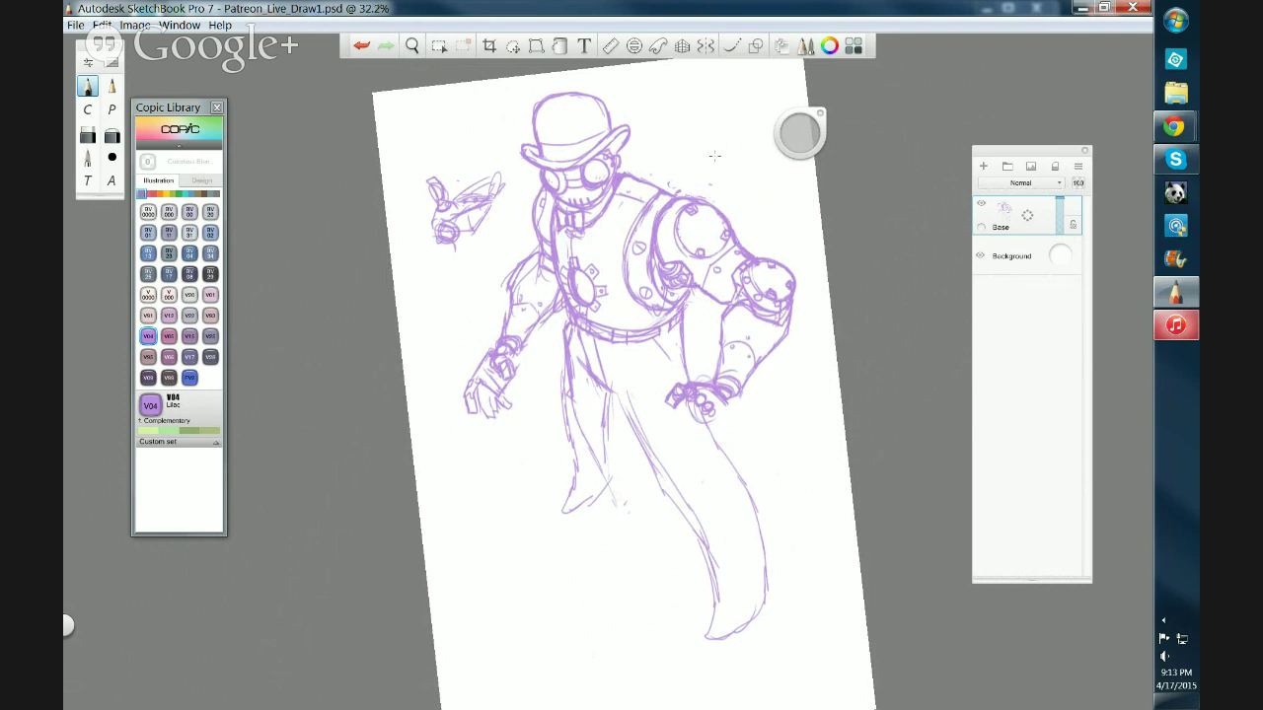
left_click_drag(670, 394, 681, 409)
mouse_move(692, 414)
left_mouse_down()
mouse_move(712, 414)
mouse_move(677, 413)
mouse_move(696, 425)
left_mouse_up()
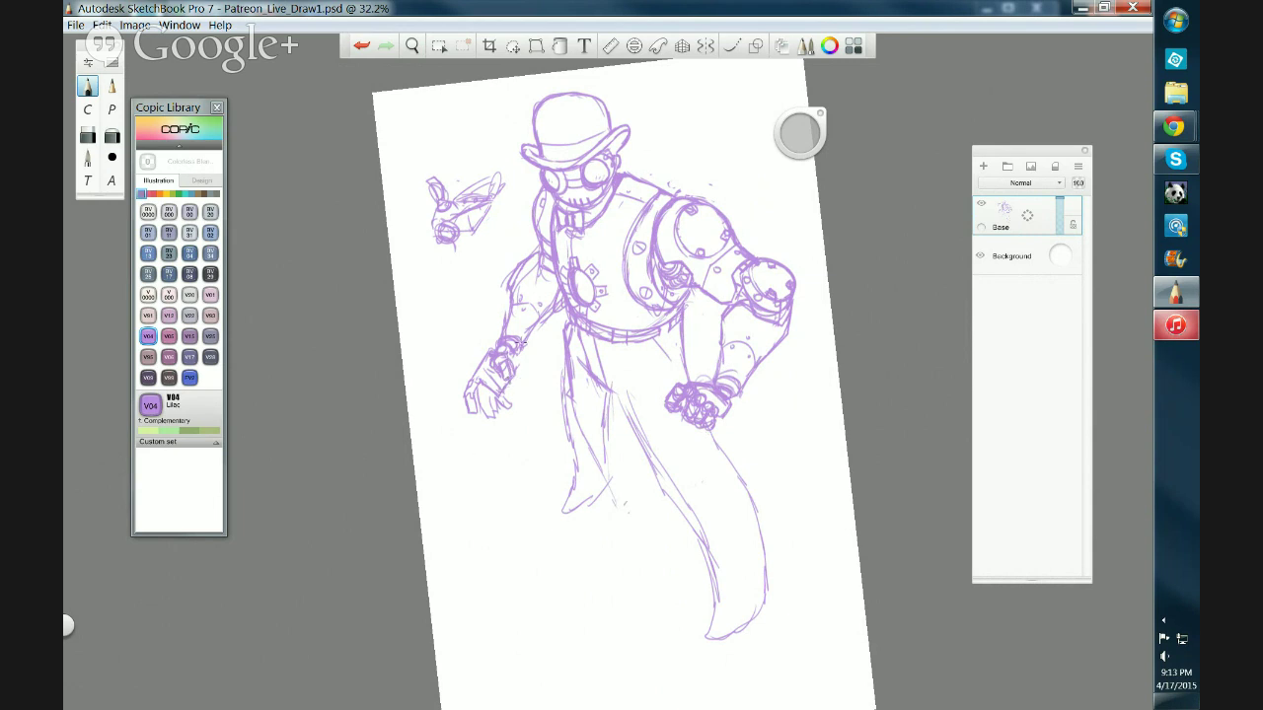
Sketch a small circle at the robot's crotch and refine the outline of the front leg around the knee
left_click_drag(526, 345, 561, 300)
mouse_move(656, 391)
left_mouse_down()
mouse_move(625, 387)
mouse_move(614, 400)
mouse_move(635, 384)
left_mouse_up()
key("space")
left_click_drag(779, 440, 689, 515)
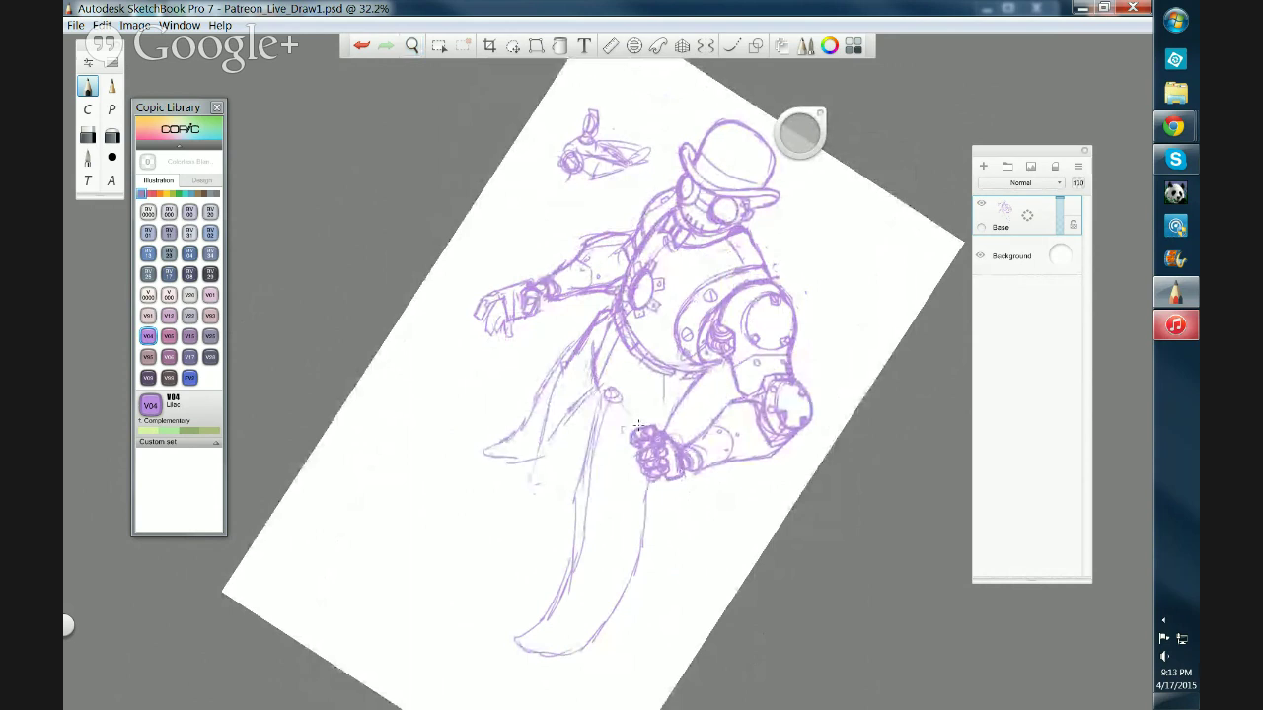
left_click_drag(648, 496, 637, 577)
mouse_move(653, 525)
left_mouse_down()
mouse_move(634, 576)
mouse_move(707, 528)
mouse_move(729, 473)
left_mouse_up()
key("space")
left_click_drag(689, 333, 685, 377)
mouse_move(688, 332)
left_mouse_down()
mouse_move(682, 351)
mouse_move(699, 310)
mouse_move(689, 362)
left_mouse_up()
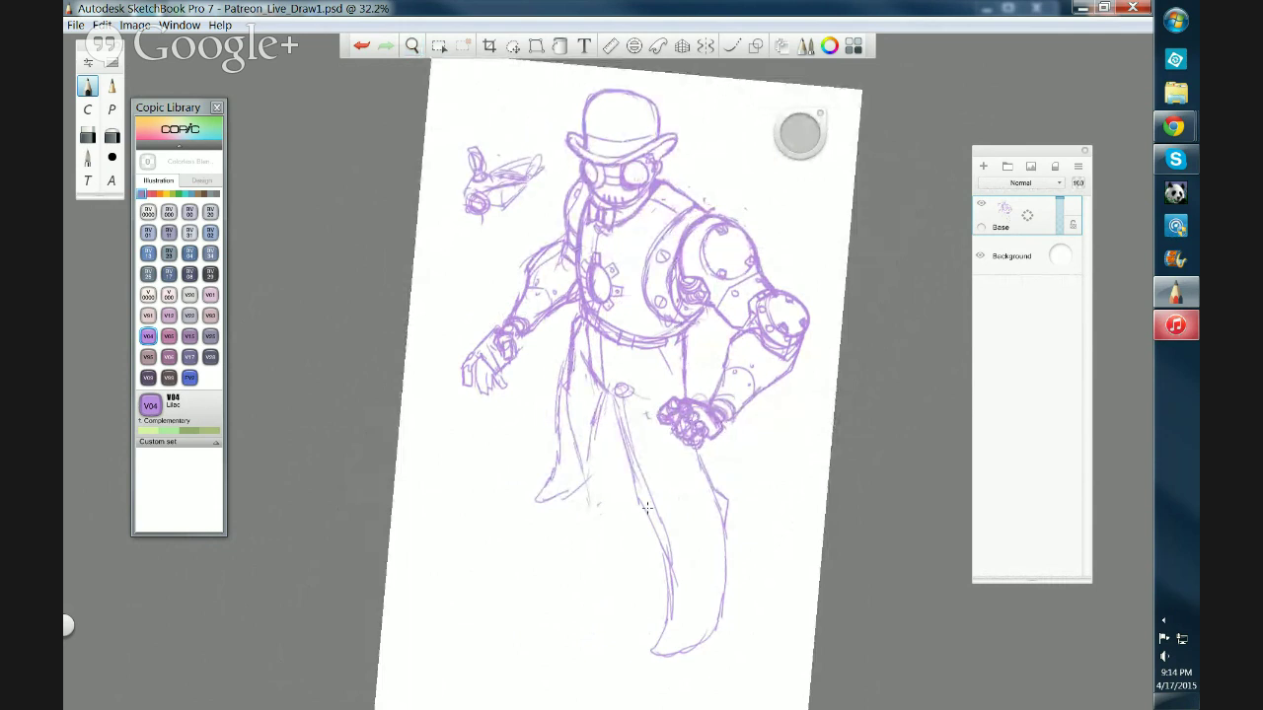
mouse_move(670, 409)
left_mouse_down()
mouse_move(705, 449)
mouse_move(740, 420)
mouse_move(733, 355)
mouse_move(753, 358)
mouse_move(757, 409)
mouse_move(576, 559)
mouse_move(609, 591)
mouse_move(581, 551)
mouse_move(709, 455)
left_mouse_up()
left_click_drag(622, 525, 698, 466)
mouse_move(612, 585)
left_mouse_down()
mouse_move(662, 534)
mouse_move(613, 586)
mouse_move(696, 495)
left_mouse_up()
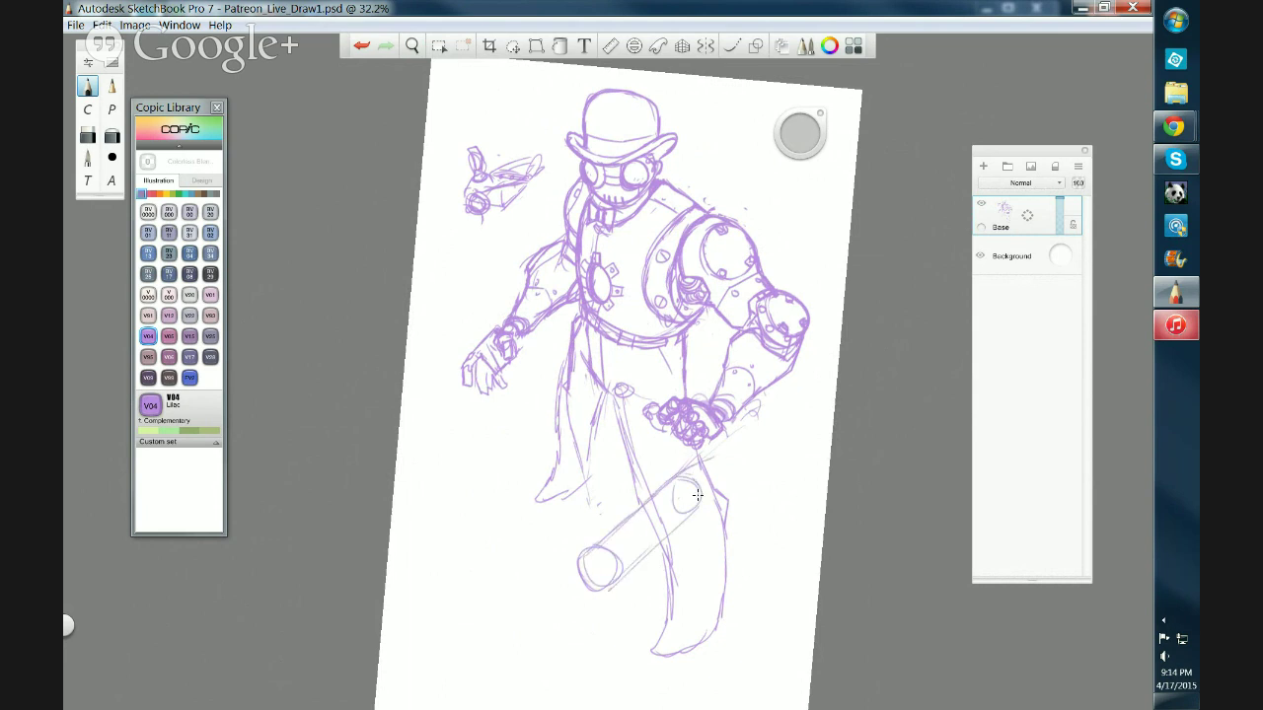
mouse_move(588, 558)
left_mouse_down()
mouse_move(587, 528)
mouse_move(582, 564)
left_mouse_up()
key("e")
mouse_move(696, 495)
left_mouse_down()
mouse_move(681, 466)
mouse_move(679, 503)
left_mouse_up()
left_click_drag(799, 146, 813, 145)
mouse_move(604, 585)
left_mouse_down()
mouse_move(590, 552)
mouse_move(582, 580)
mouse_move(617, 574)
mouse_move(640, 518)
mouse_move(676, 493)
left_mouse_up()
key("b")
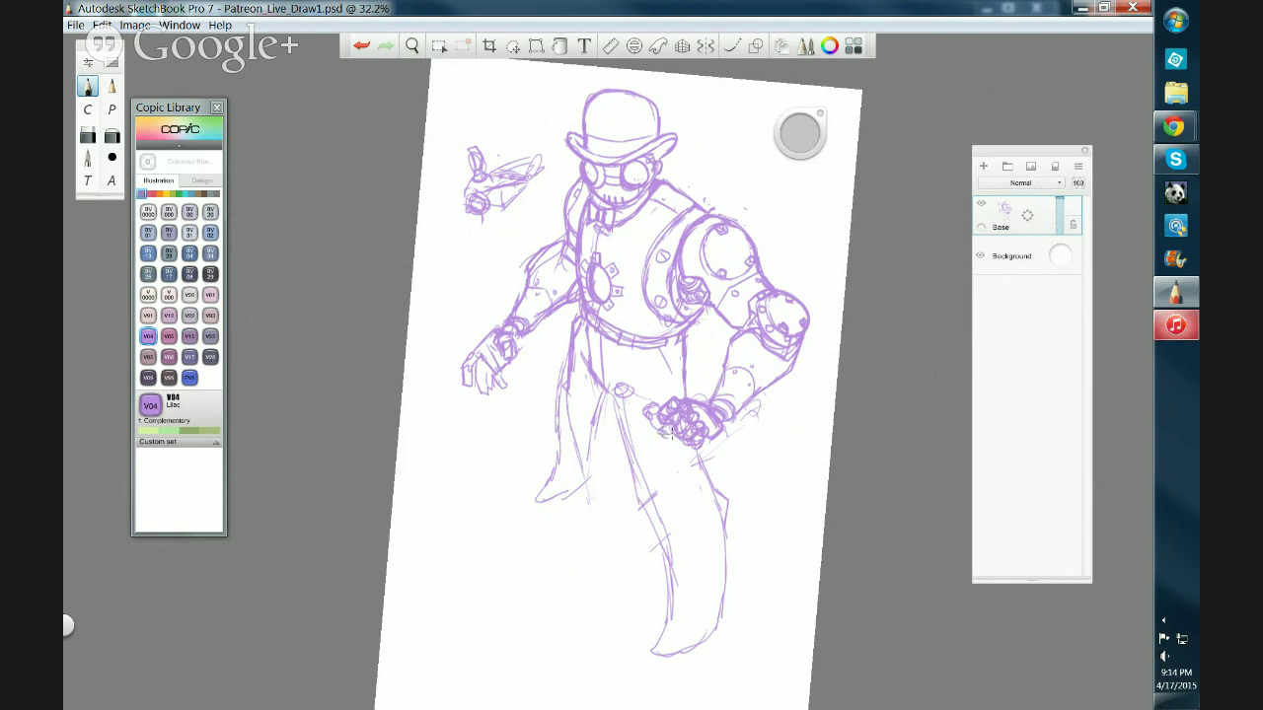
Sketch a long narrow rod running from the clenched fist down past the front foot, and darken its edges
left_click_drag(712, 471, 706, 655)
left_click_drag(714, 442, 707, 661)
left_click_drag(712, 446, 704, 676)
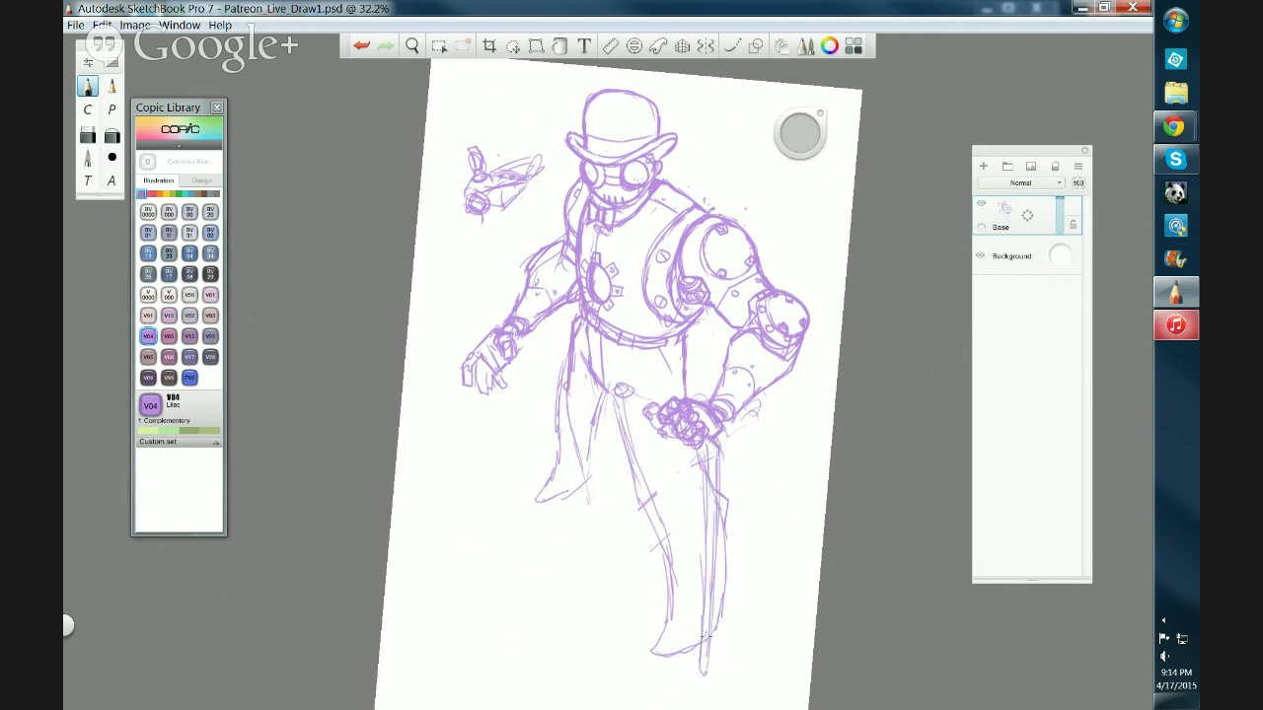
left_click_drag(709, 444, 704, 676)
mouse_move(704, 517)
left_mouse_down()
mouse_move(699, 680)
mouse_move(708, 636)
left_mouse_up()
left_click_drag(716, 544, 714, 456)
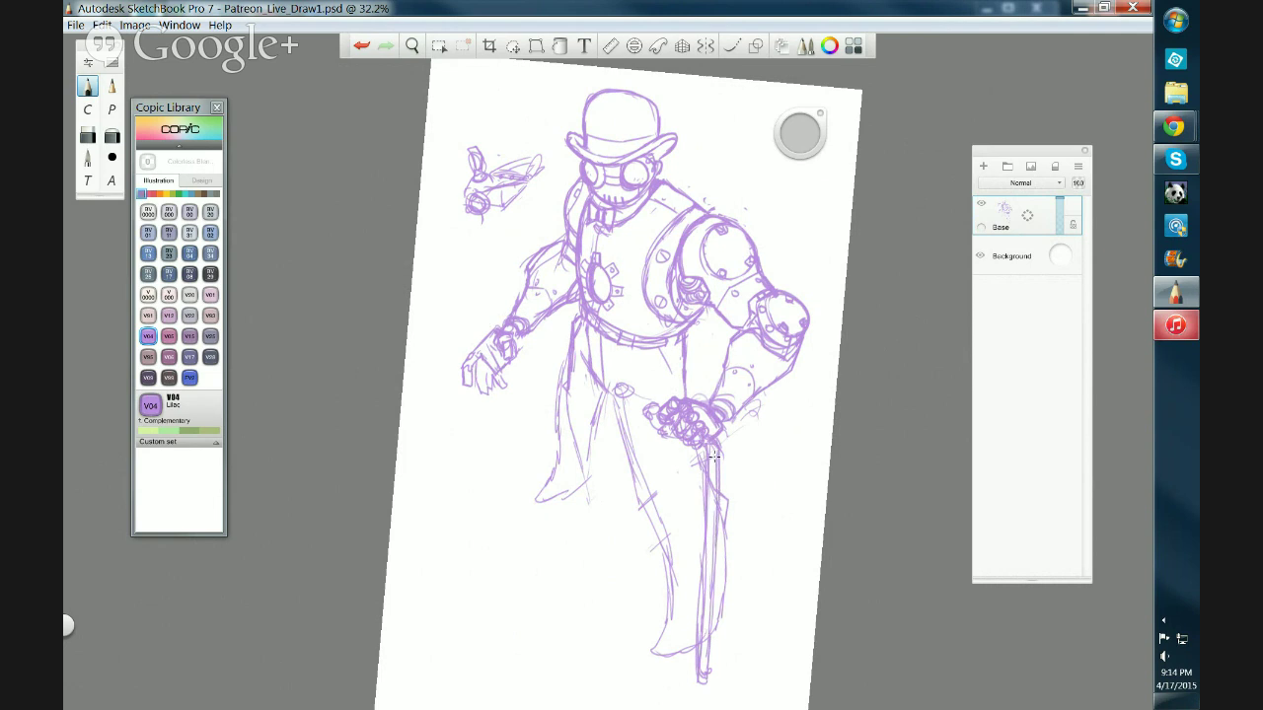
left_click_drag(706, 521, 696, 671)
left_click_drag(715, 507, 698, 627)
Sketch an upright cylinder attached alongside the lower half of the rod and reinforce its contours
mouse_move(684, 550)
left_mouse_down()
mouse_move(675, 544)
mouse_move(702, 534)
mouse_move(674, 589)
mouse_move(697, 594)
left_mouse_up()
mouse_move(705, 535)
left_mouse_down()
mouse_move(701, 588)
mouse_move(689, 591)
left_mouse_up()
mouse_move(688, 534)
left_mouse_down()
mouse_move(701, 496)
mouse_move(690, 556)
mouse_move(687, 537)
mouse_move(675, 548)
mouse_move(685, 541)
left_mouse_up()
left_click_drag(681, 592, 708, 596)
key("space")
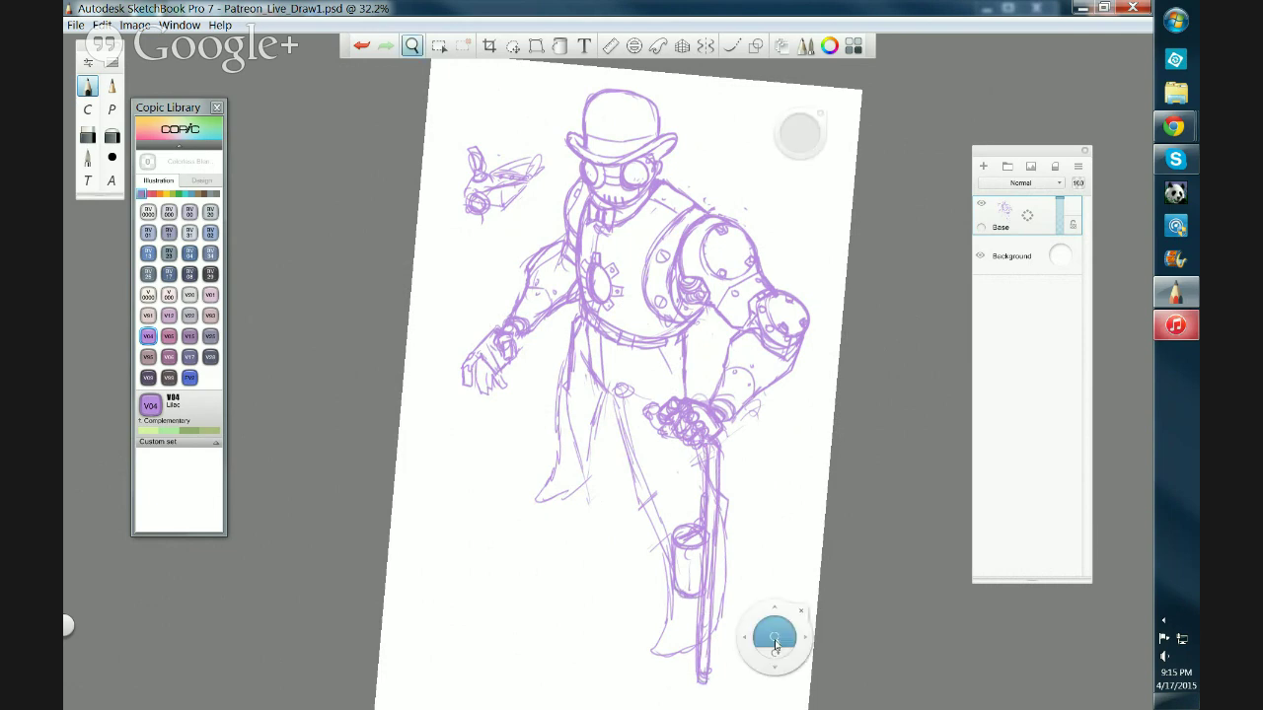
left_click_drag(783, 637, 826, 457)
key("space")
left_click_drag(859, 417, 783, 540)
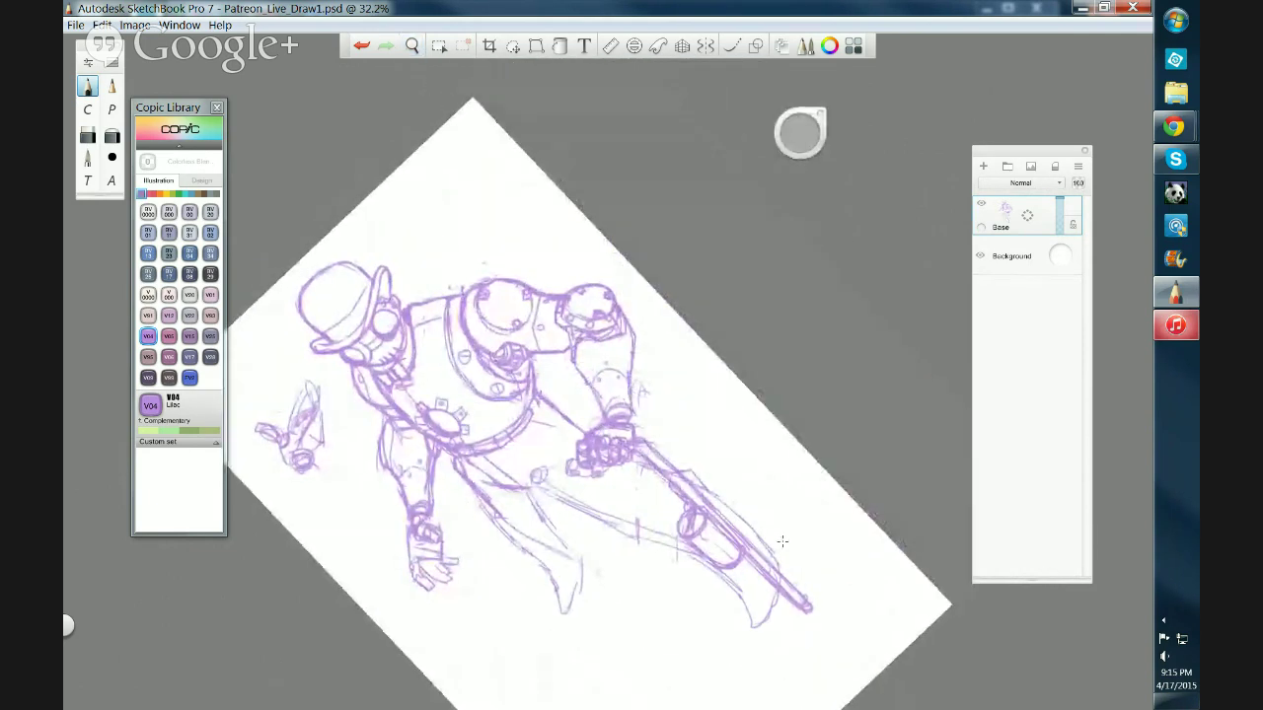
left_click_drag(655, 460, 744, 549)
Sketch a second, wider cylinder with a rounded rim below the first one, ending at the rod's tip
key("space")
left_click_drag(818, 654, 828, 316)
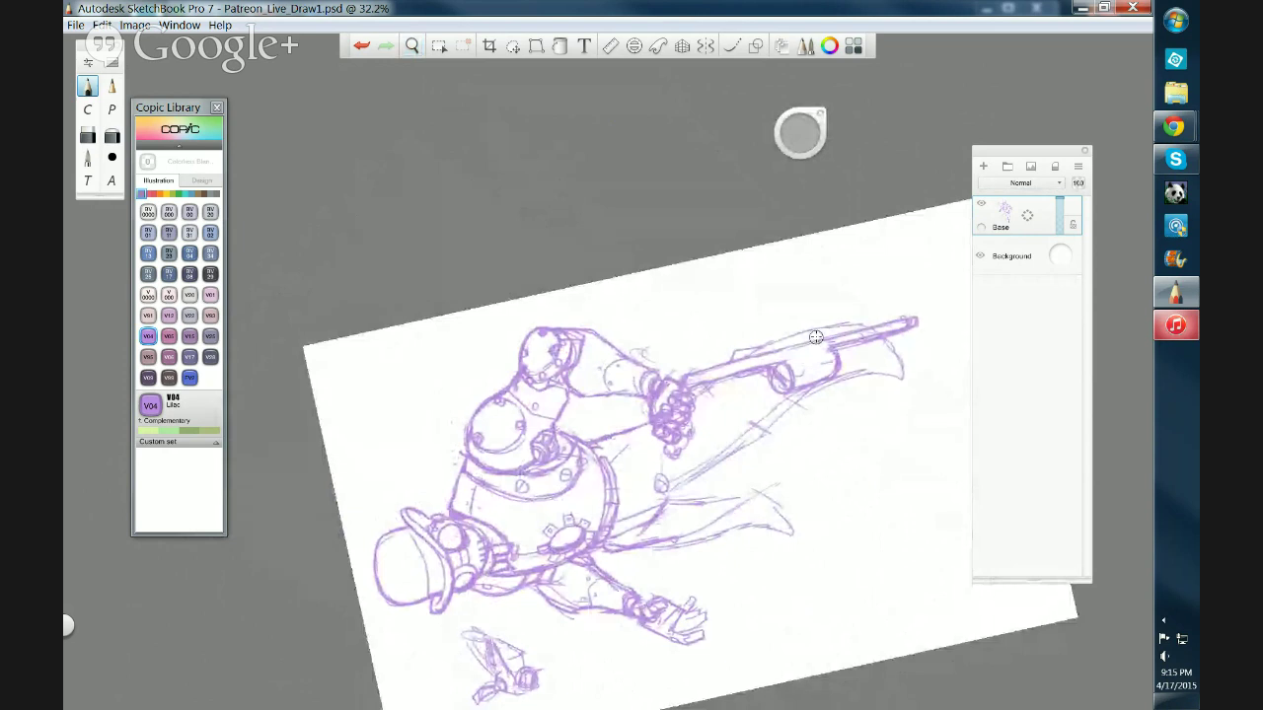
mouse_move(779, 362)
left_mouse_down()
mouse_move(834, 348)
mouse_move(840, 364)
mouse_move(804, 373)
mouse_move(839, 361)
left_mouse_up()
key("space")
mouse_move(841, 453)
left_mouse_down()
mouse_move(822, 494)
mouse_move(807, 479)
mouse_move(806, 496)
mouse_move(549, 561)
mouse_move(679, 541)
mouse_move(632, 528)
mouse_move(811, 412)
left_mouse_up()
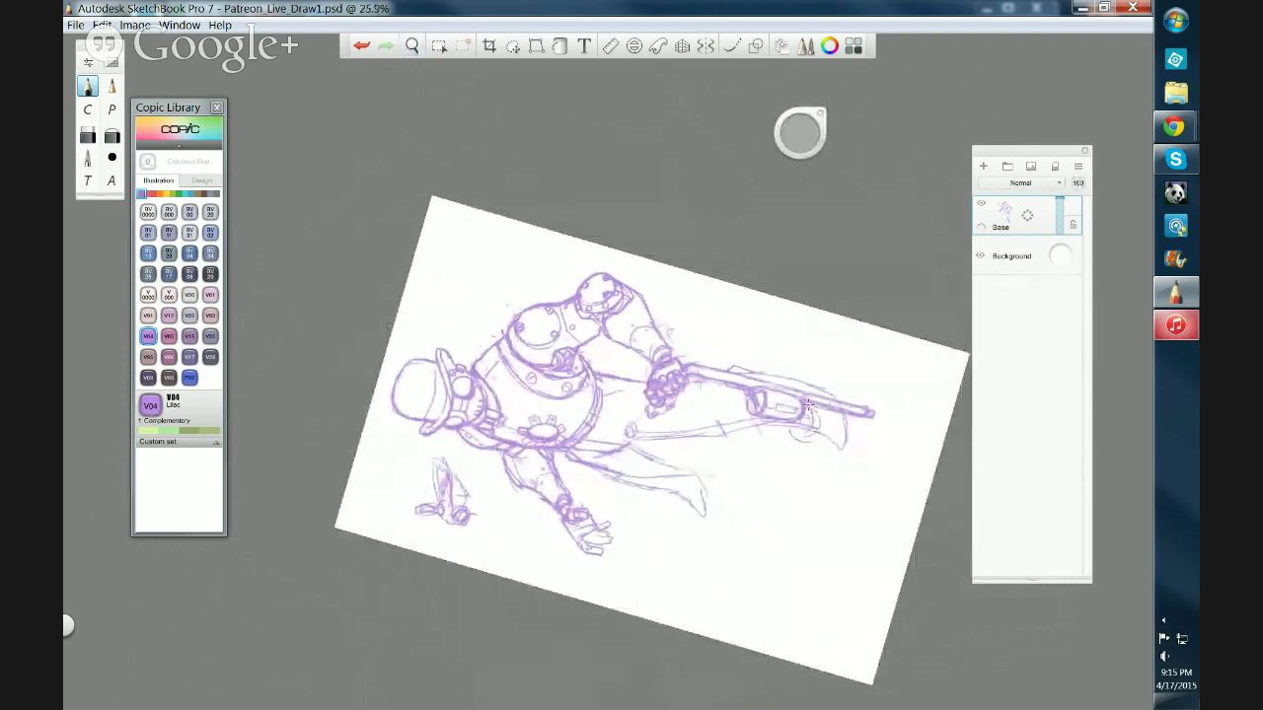
key("space")
left_click_drag(890, 516, 699, 460)
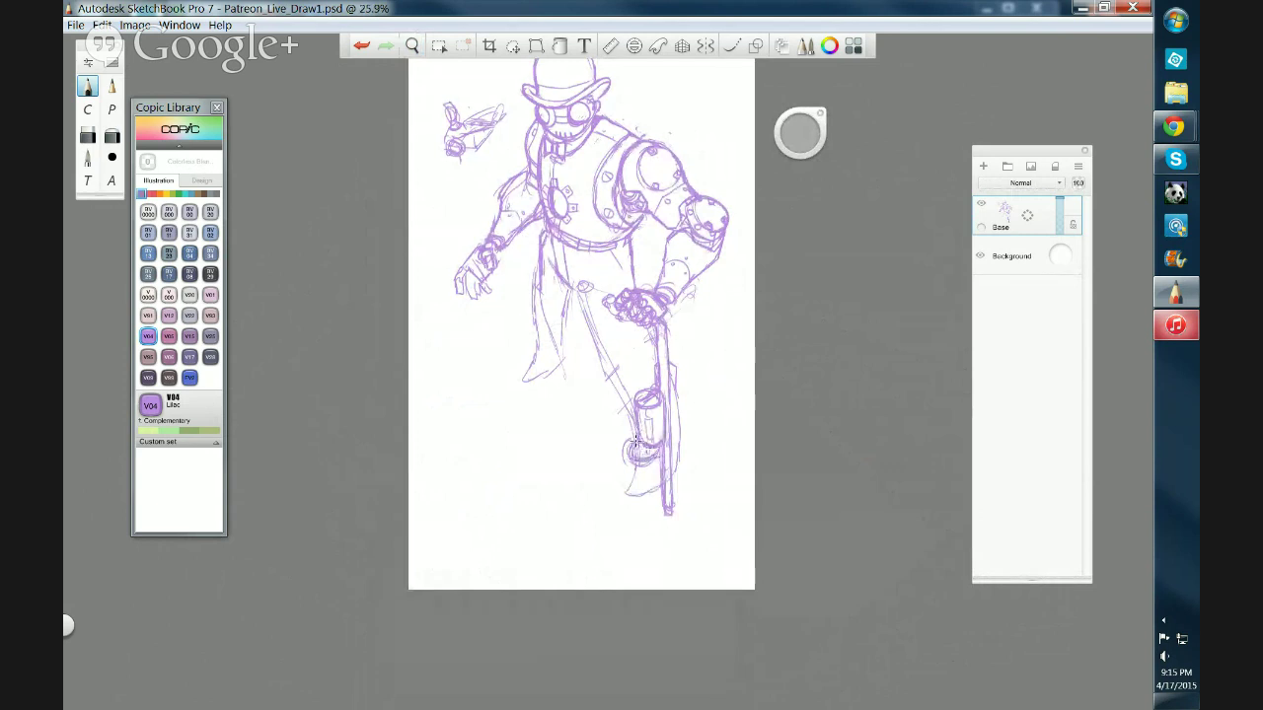
left_click_drag(636, 497, 653, 509)
mouse_move(634, 464)
left_mouse_down()
mouse_move(665, 458)
mouse_move(662, 513)
mouse_move(663, 469)
mouse_move(637, 517)
mouse_move(667, 475)
left_mouse_up()
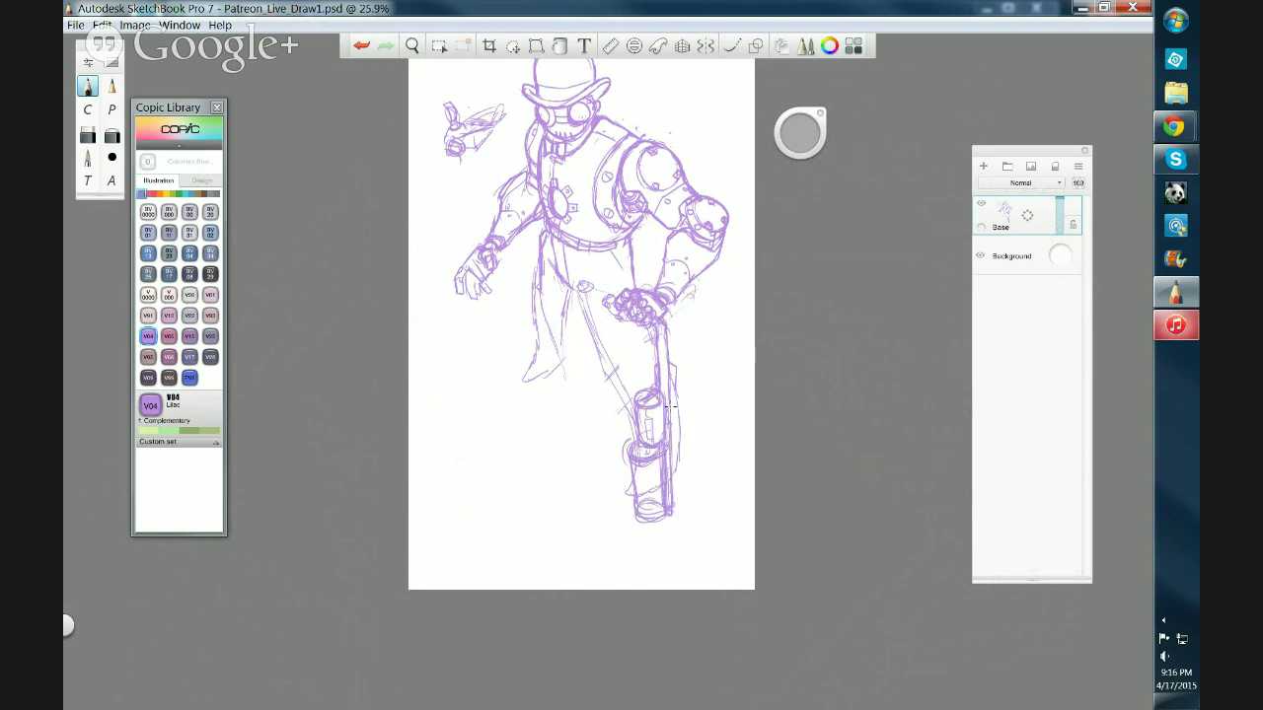
Add a small knob to the outer side of the rod and draw vertical ribs on the larger cylinder
left_click_drag(673, 408, 680, 415)
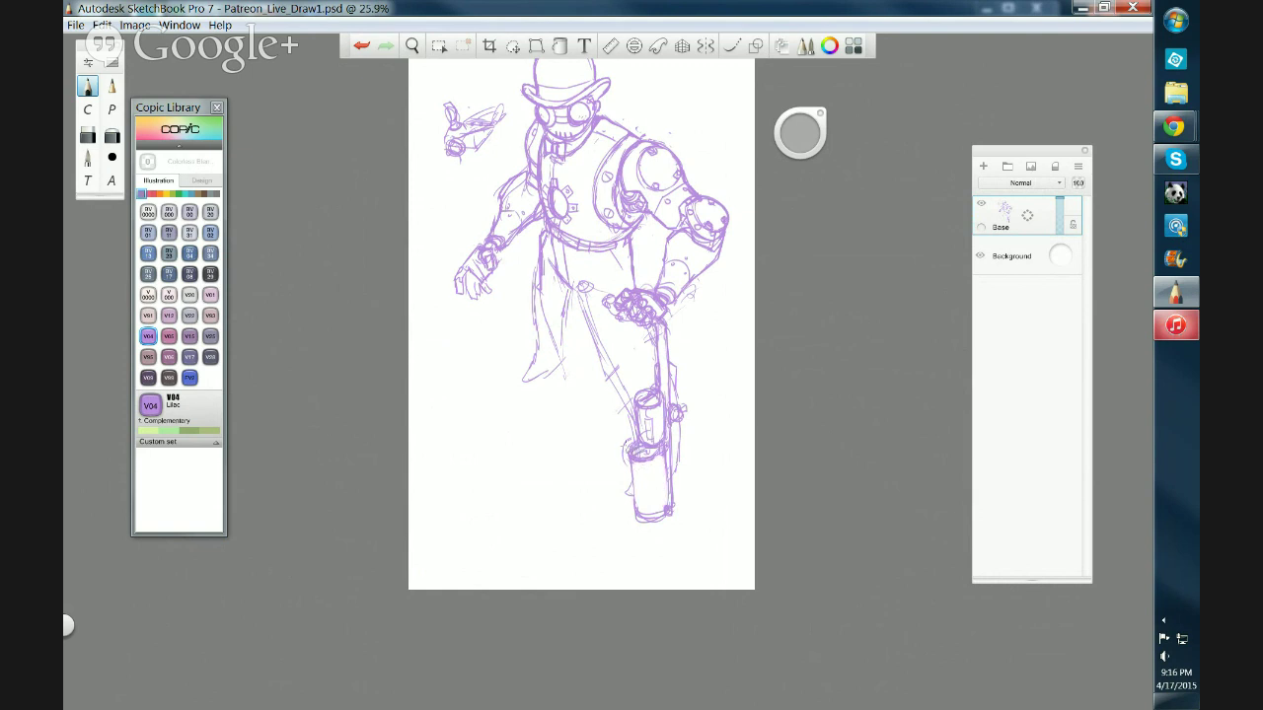
left_click_drag(626, 446, 634, 523)
left_click_drag(632, 466, 643, 503)
mouse_move(636, 456)
left_mouse_down()
mouse_move(667, 449)
mouse_move(639, 467)
mouse_move(643, 515)
mouse_move(657, 458)
mouse_move(662, 513)
left_mouse_up()
mouse_move(632, 444)
left_mouse_down()
mouse_move(673, 455)
mouse_move(674, 509)
left_mouse_up()
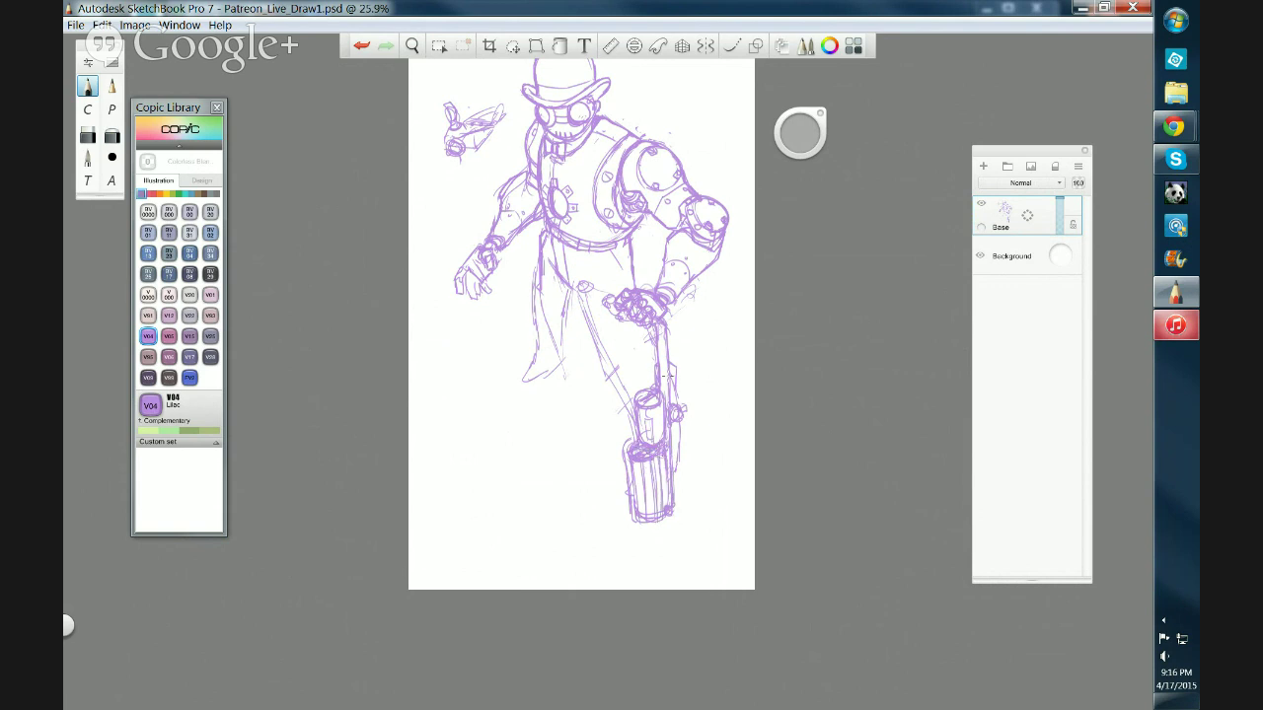
left_click_drag(675, 377, 677, 401)
left_click_drag(681, 460, 679, 472)
Redraw the front leg's inner contour and give the back leg a straight trouser leg with a shoe
left_click_drag(582, 294, 629, 428)
mouse_move(538, 348)
left_mouse_down()
mouse_move(511, 382)
mouse_move(559, 367)
mouse_move(521, 373)
mouse_move(556, 363)
left_mouse_up()
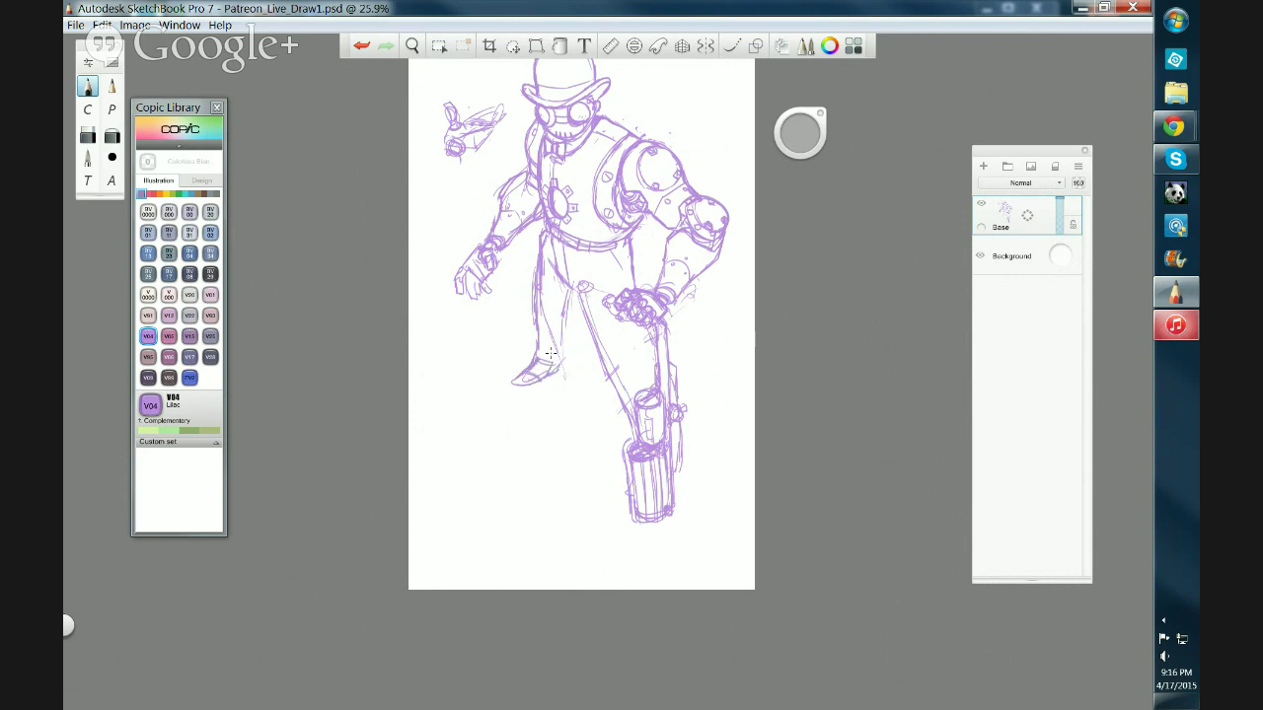
mouse_move(558, 371)
left_mouse_down()
mouse_move(578, 342)
mouse_move(526, 384)
left_mouse_up()
mouse_move(535, 340)
left_mouse_down()
mouse_move(577, 344)
mouse_move(577, 310)
mouse_move(577, 352)
left_mouse_up()
mouse_move(580, 298)
left_mouse_down()
mouse_move(579, 329)
mouse_move(599, 354)
mouse_move(572, 291)
mouse_move(563, 360)
mouse_move(554, 326)
left_mouse_up()
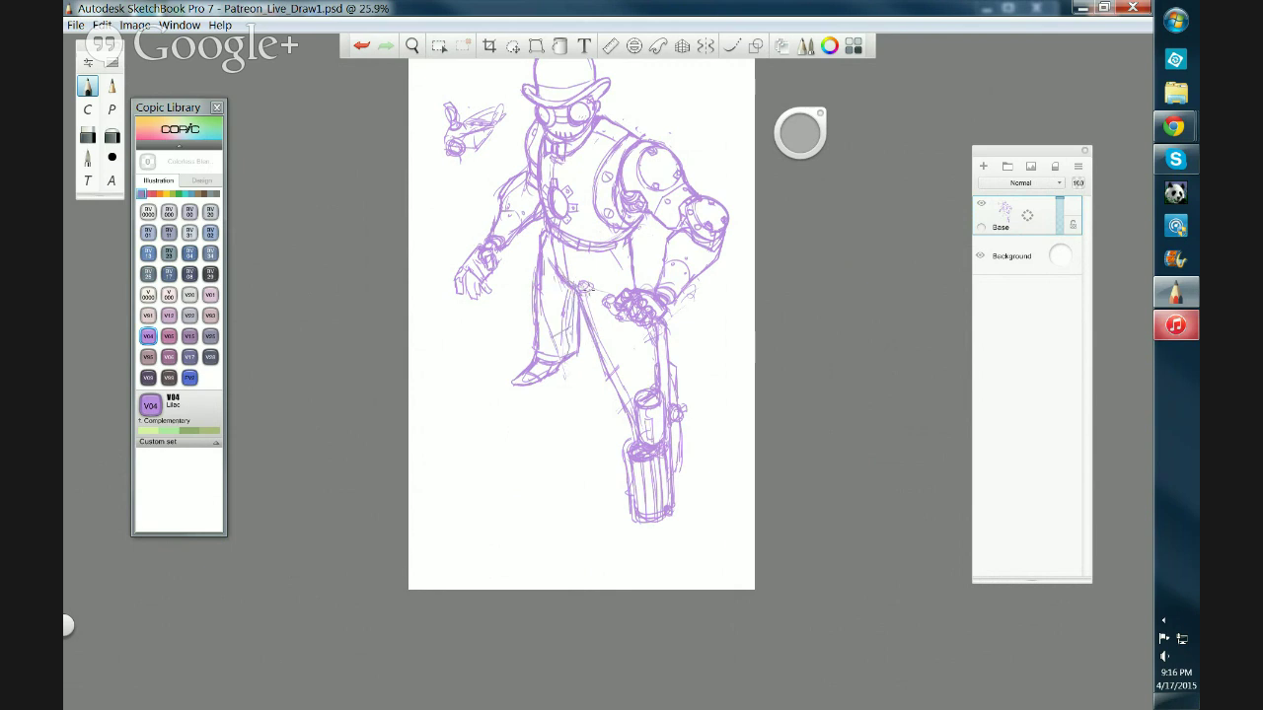
left_click_drag(586, 287, 584, 307)
left_click_drag(615, 374, 598, 330)
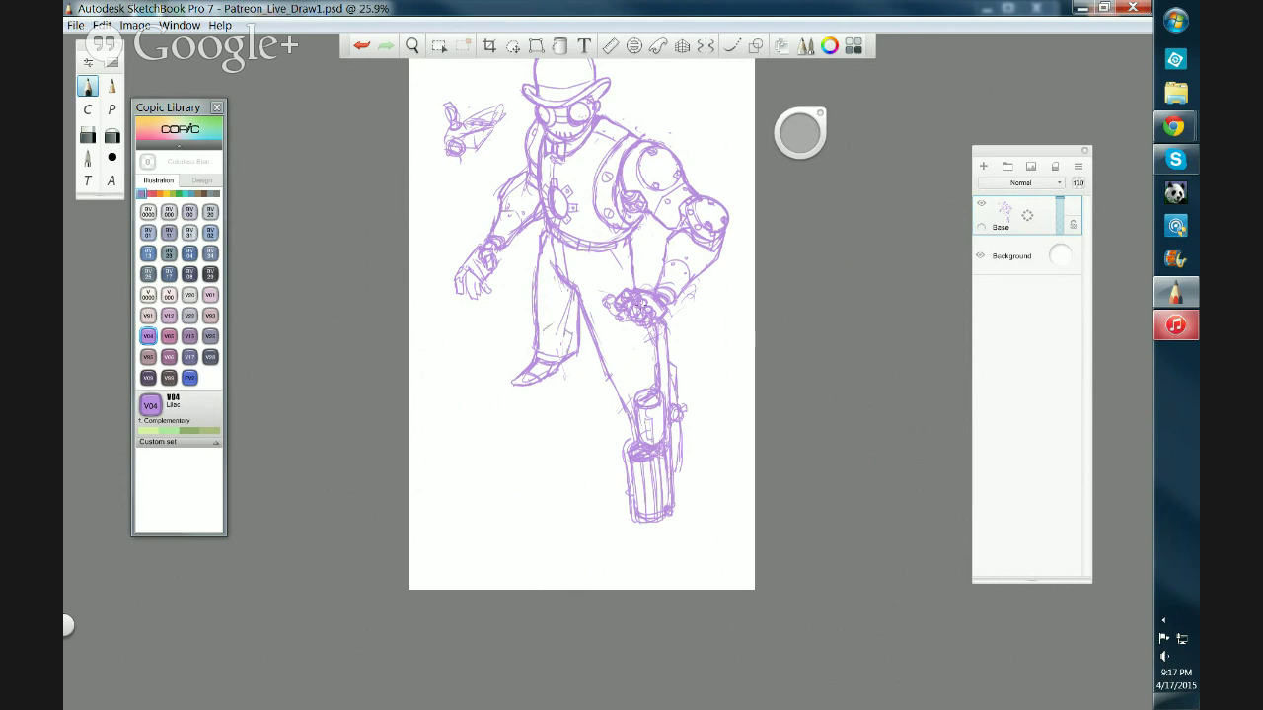
Sketch fabric creases below the waist and firm up the bracket lines along the outer side of the rod
left_click_drag(624, 304, 633, 316)
left_click_drag(582, 276, 635, 266)
mouse_move(677, 373)
left_mouse_down()
mouse_move(685, 445)
mouse_move(675, 481)
left_mouse_up()
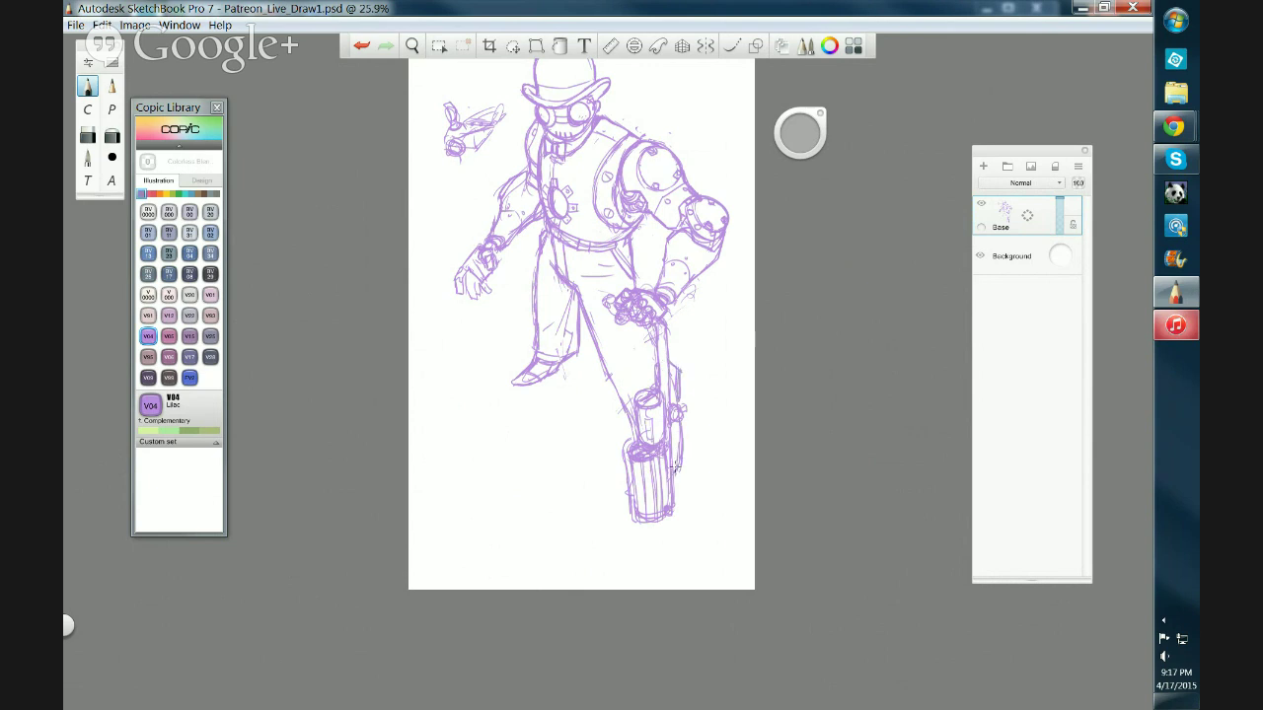
left_click_drag(674, 385, 674, 405)
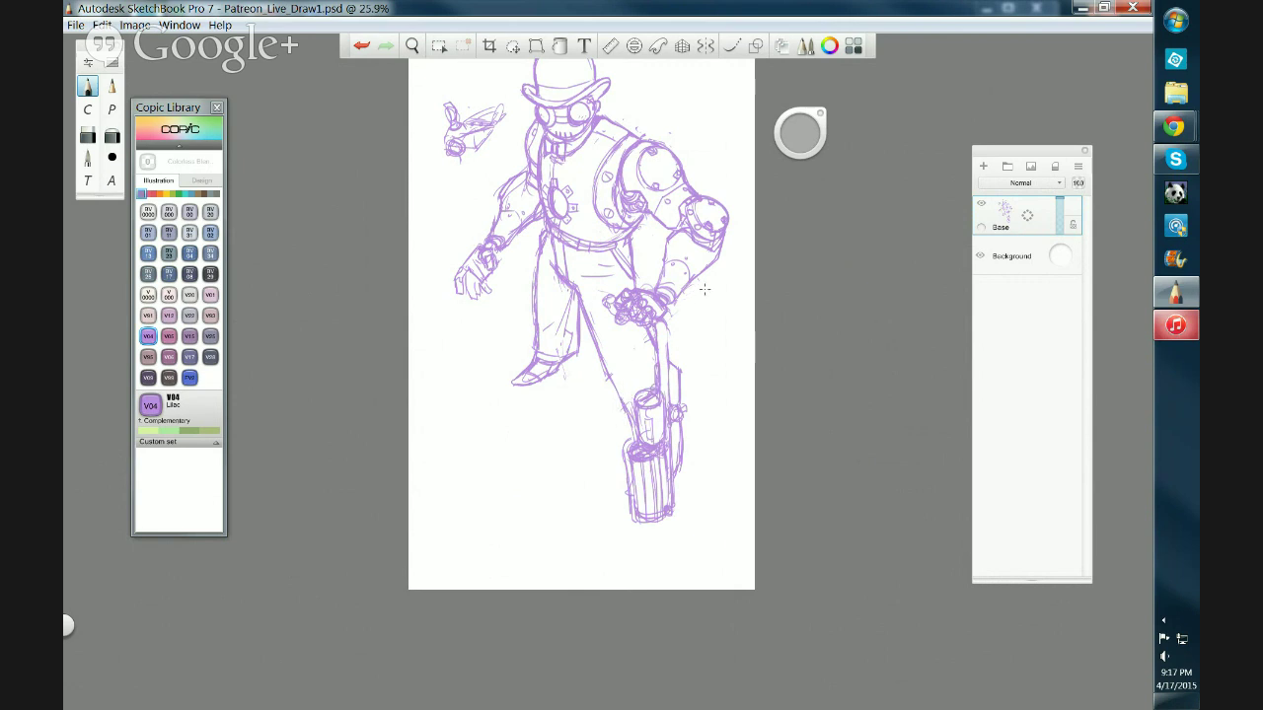
left_click_drag(679, 369, 679, 392)
mouse_move(622, 485)
left_mouse_down()
mouse_move(620, 498)
mouse_move(636, 497)
left_mouse_up()
left_click_drag(620, 454, 634, 446)
Lower the opacity of the Base sketch layer and add a new layer above it
key("space")
mouse_move(730, 364)
left_mouse_down()
mouse_move(735, 385)
mouse_move(736, 367)
left_mouse_up()
left_click_drag(743, 314, 726, 355)
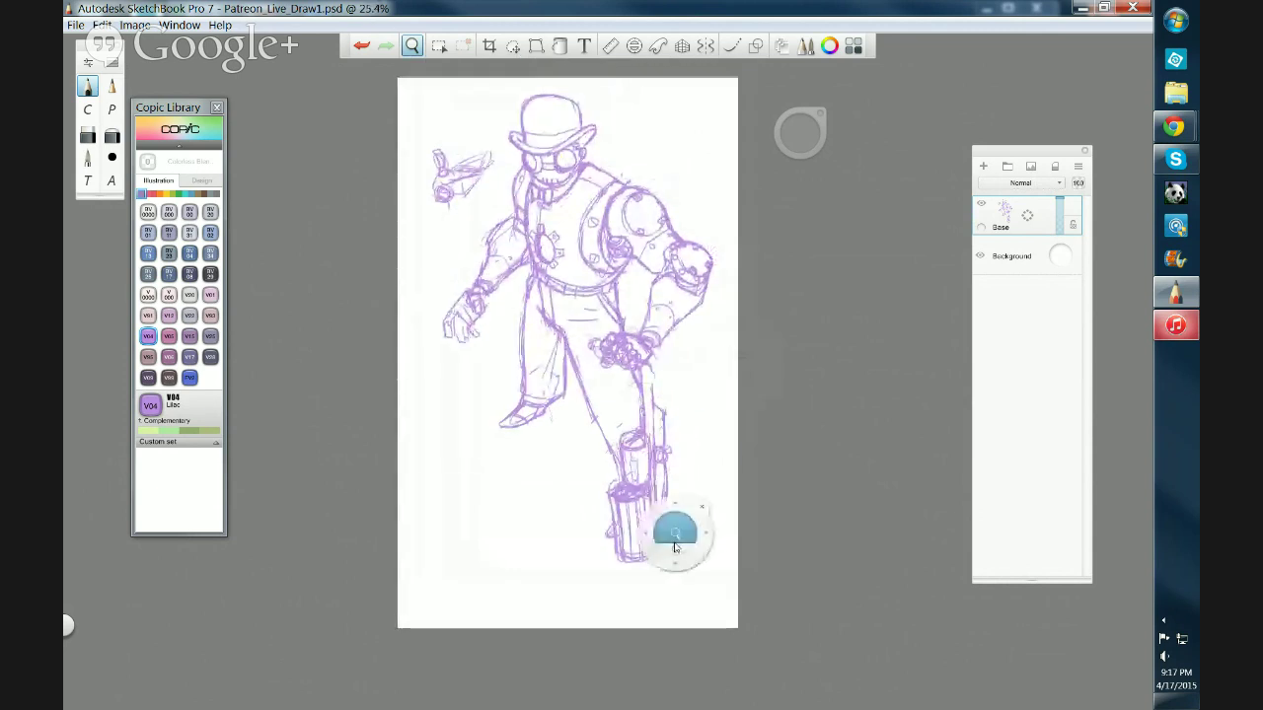
left_click_drag(1056, 210, 1058, 235)
left_click(983, 166)
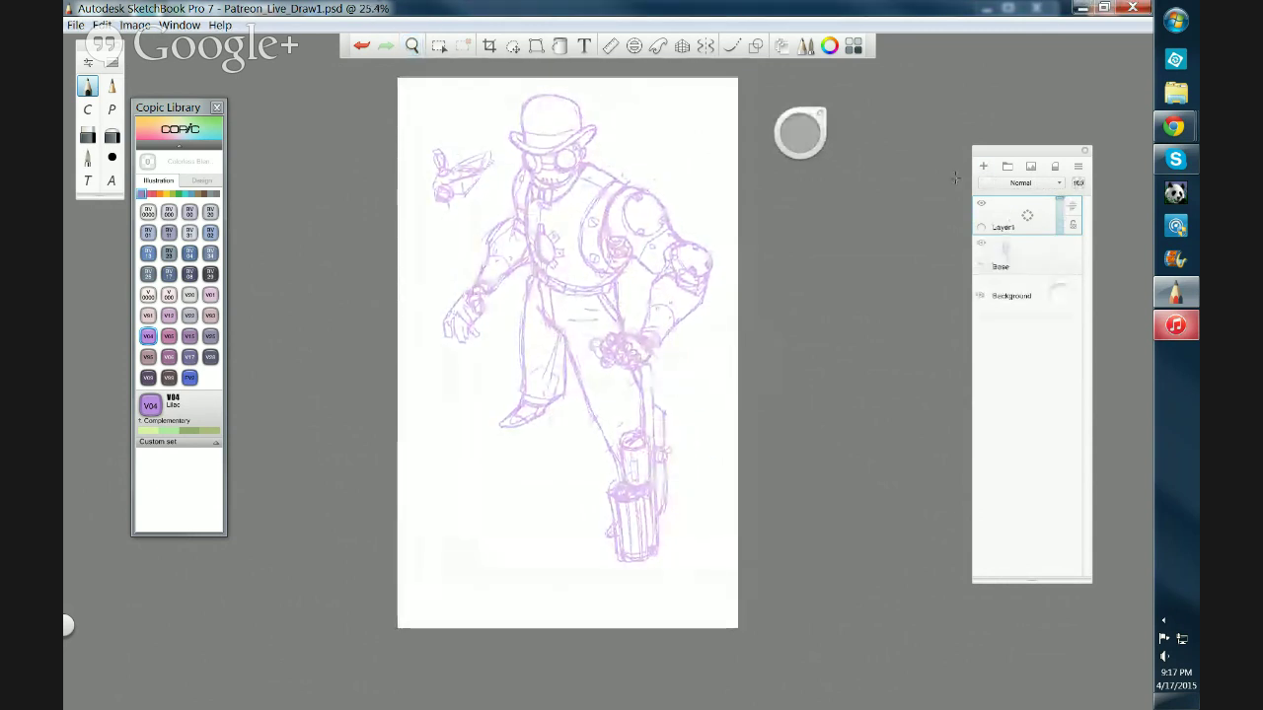
Switch to the P brush with the Copic colour E49 Dark Bark and set the brush size to 3.1
left_click(112, 110)
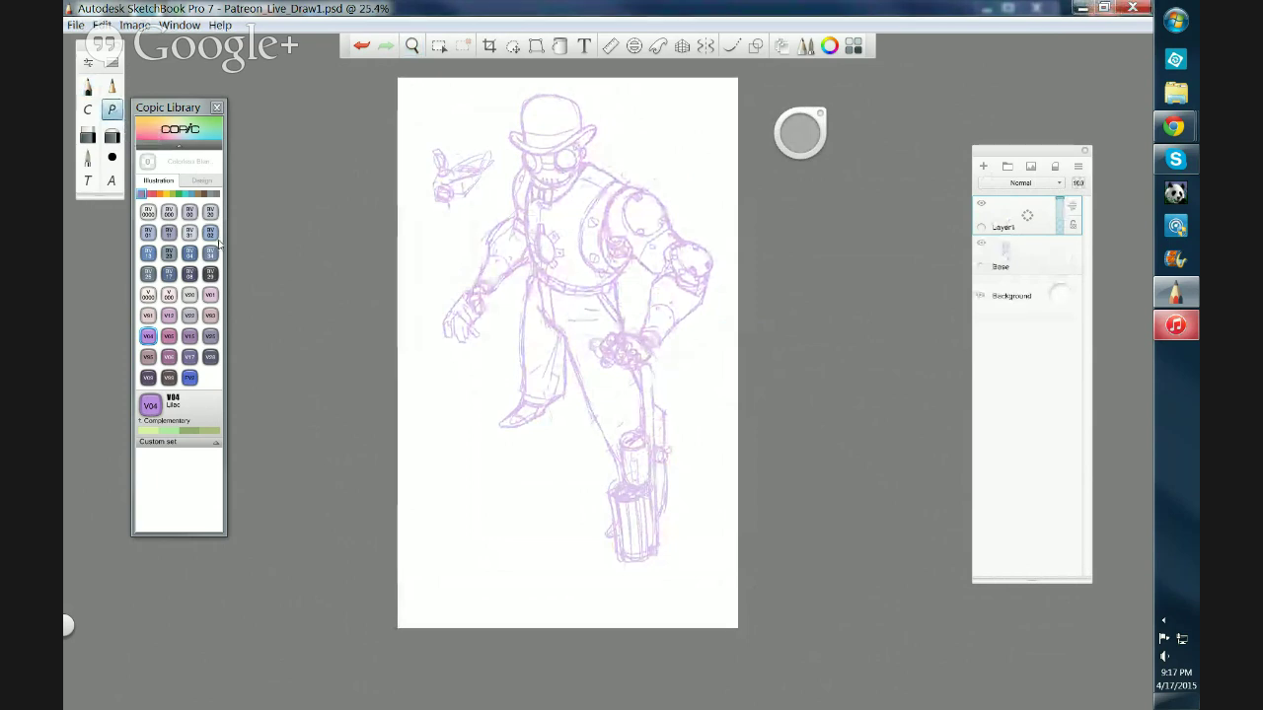
left_click(205, 193)
left_click(148, 316)
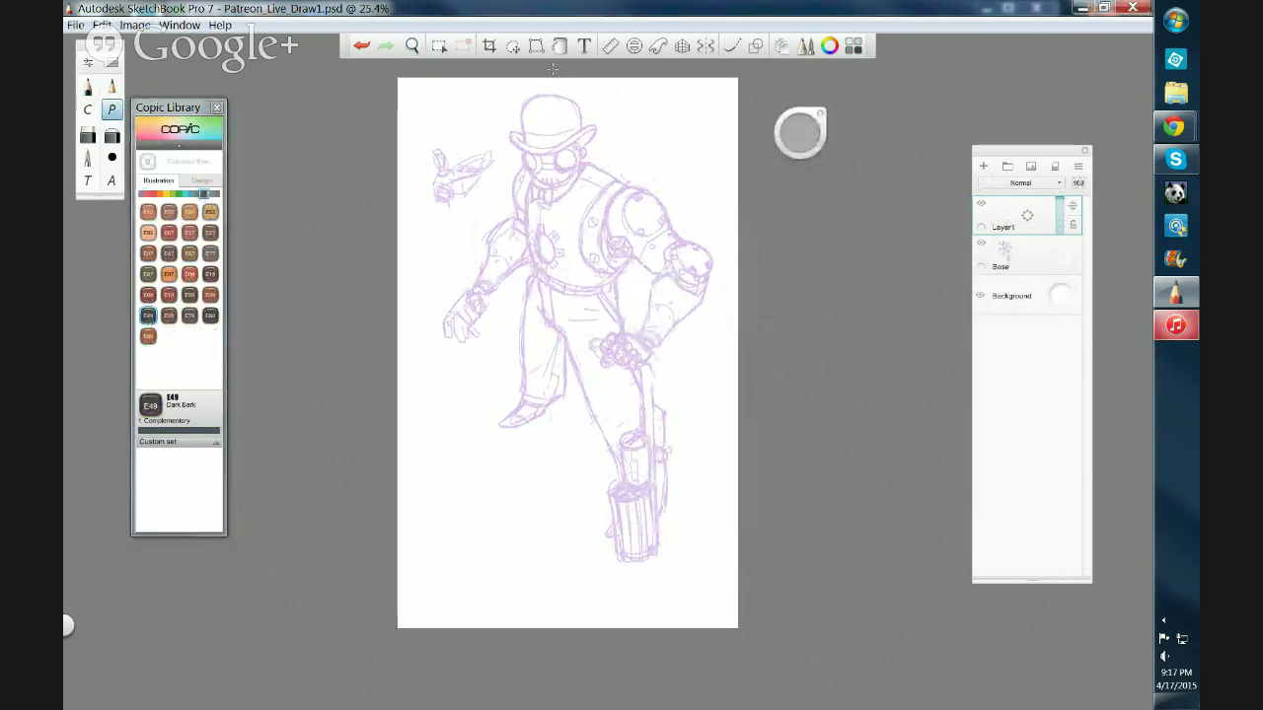
key("space")
left_click_drag(638, 236, 708, 187)
left_click_drag(633, 173, 730, 350)
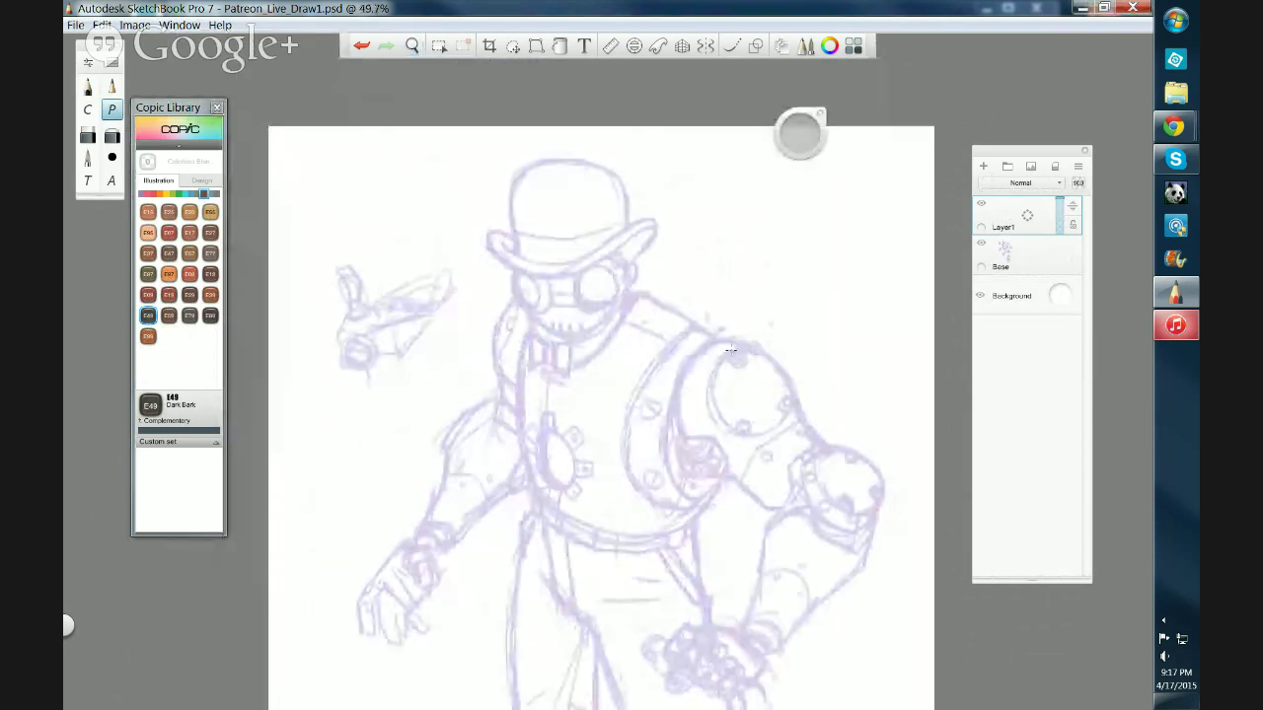
left_click_drag(485, 235, 509, 270)
left_click_drag(800, 134, 762, 141)
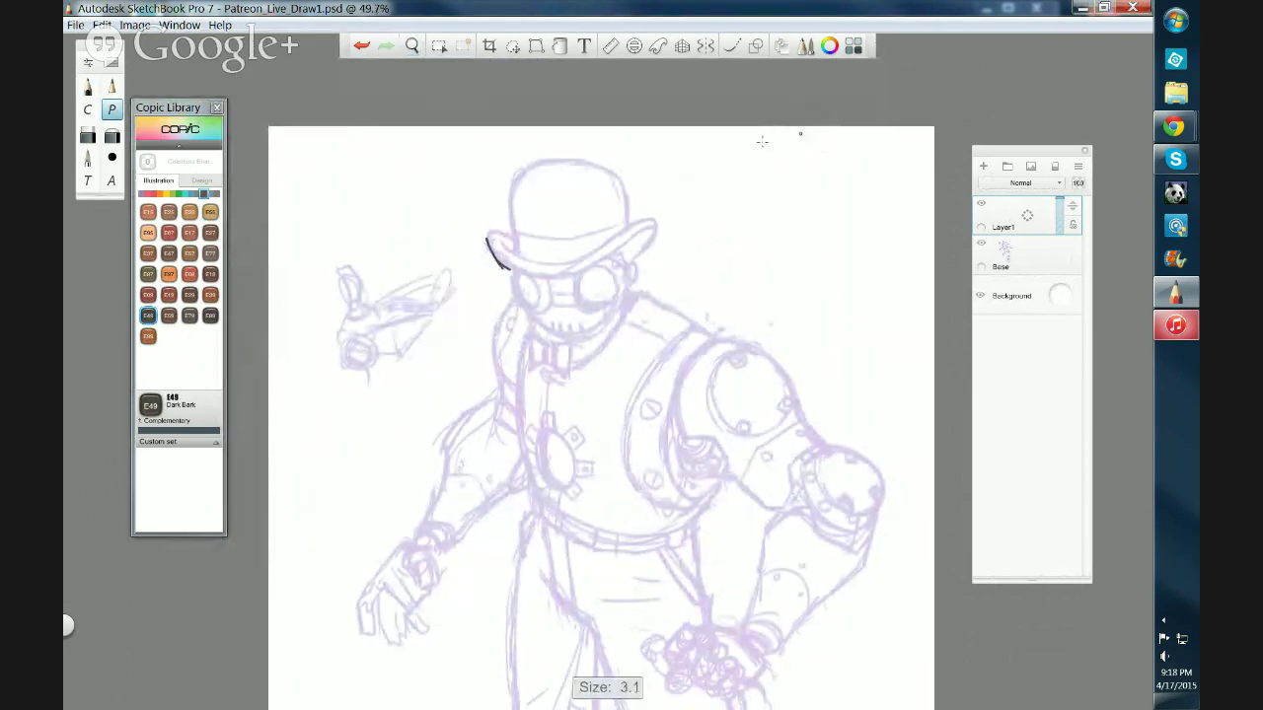
key("ctrl+z")
Ink the bowler hat's curved brim using Steady Stroke, and outline the hat's crown
mouse_move(487, 235)
left_mouse_down()
mouse_move(525, 275)
mouse_move(582, 277)
mouse_move(646, 230)
mouse_move(589, 254)
mouse_move(604, 240)
mouse_move(650, 225)
mouse_move(545, 283)
left_mouse_up()
key("ctrl+z")
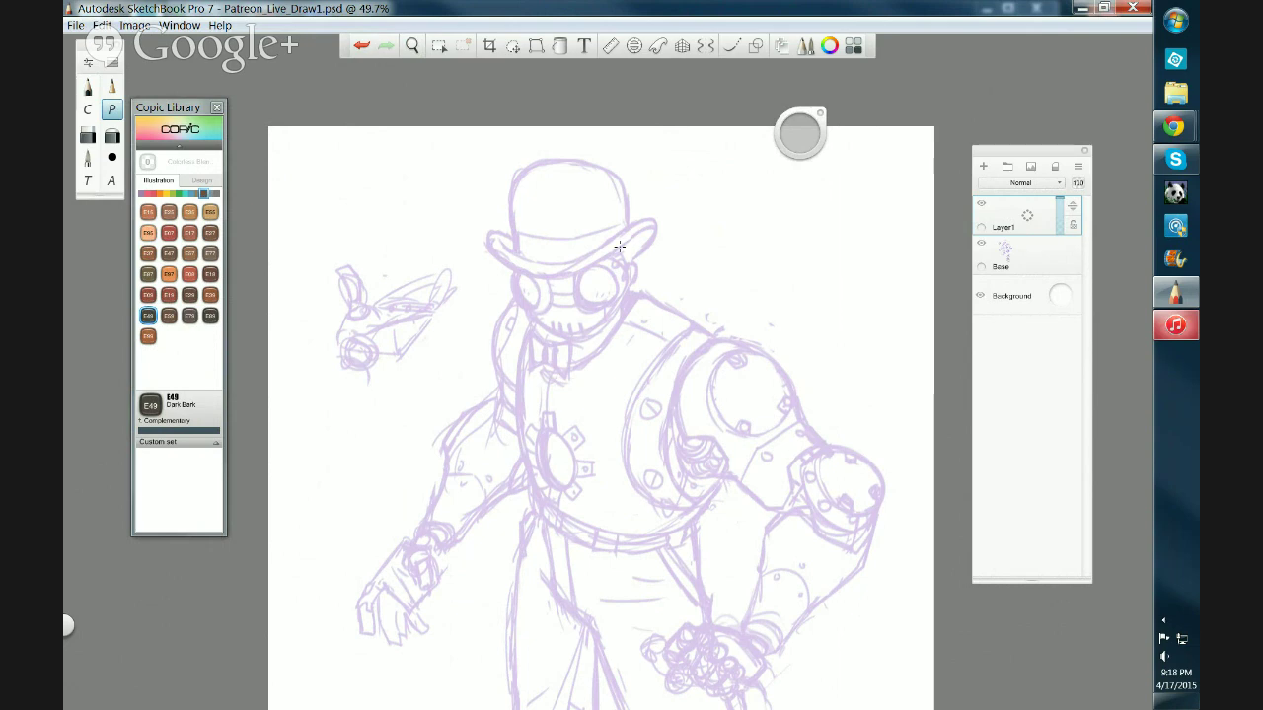
left_click(731, 47)
mouse_move(646, 226)
left_mouse_down()
mouse_move(546, 281)
mouse_move(499, 266)
mouse_move(501, 244)
mouse_move(556, 265)
mouse_move(651, 222)
left_mouse_up()
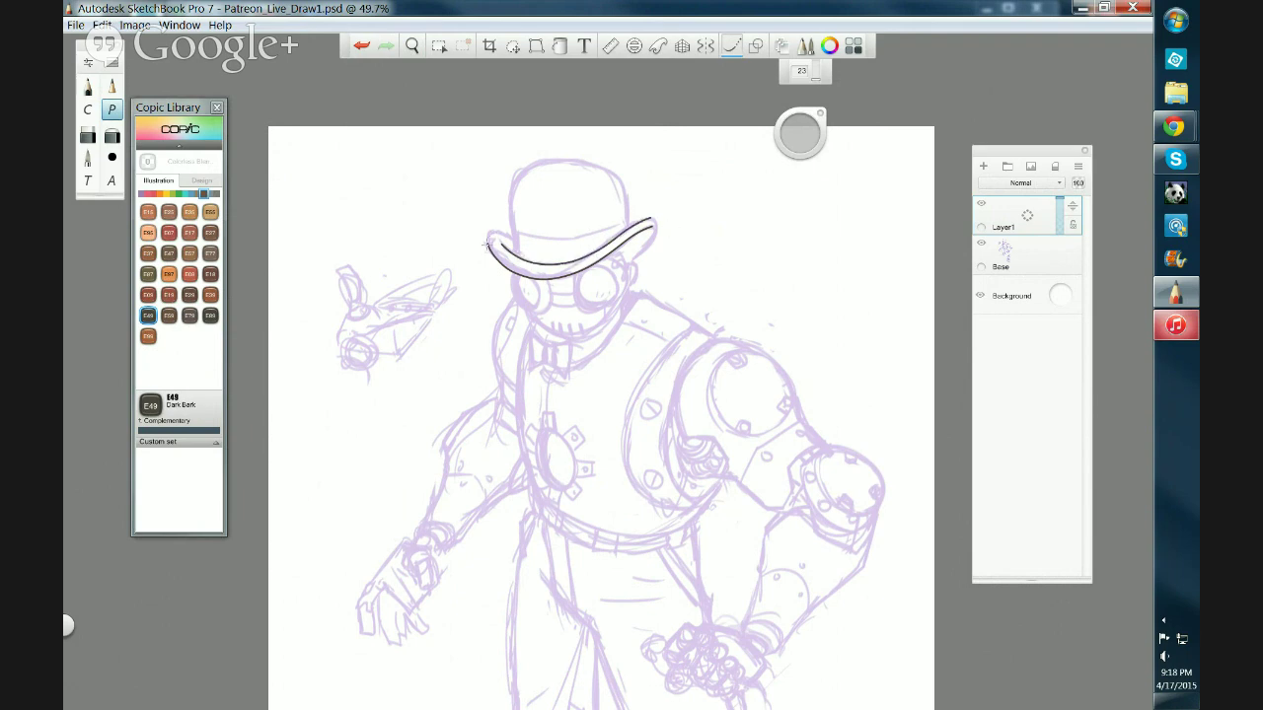
mouse_move(488, 243)
left_mouse_down()
mouse_move(497, 223)
mouse_move(522, 245)
left_mouse_up()
mouse_move(655, 217)
left_mouse_down()
mouse_move(659, 233)
mouse_move(633, 261)
left_mouse_up()
mouse_move(514, 252)
left_mouse_down()
mouse_move(513, 182)
mouse_move(551, 157)
mouse_move(563, 155)
mouse_move(527, 169)
mouse_move(623, 166)
mouse_move(627, 221)
left_mouse_up()
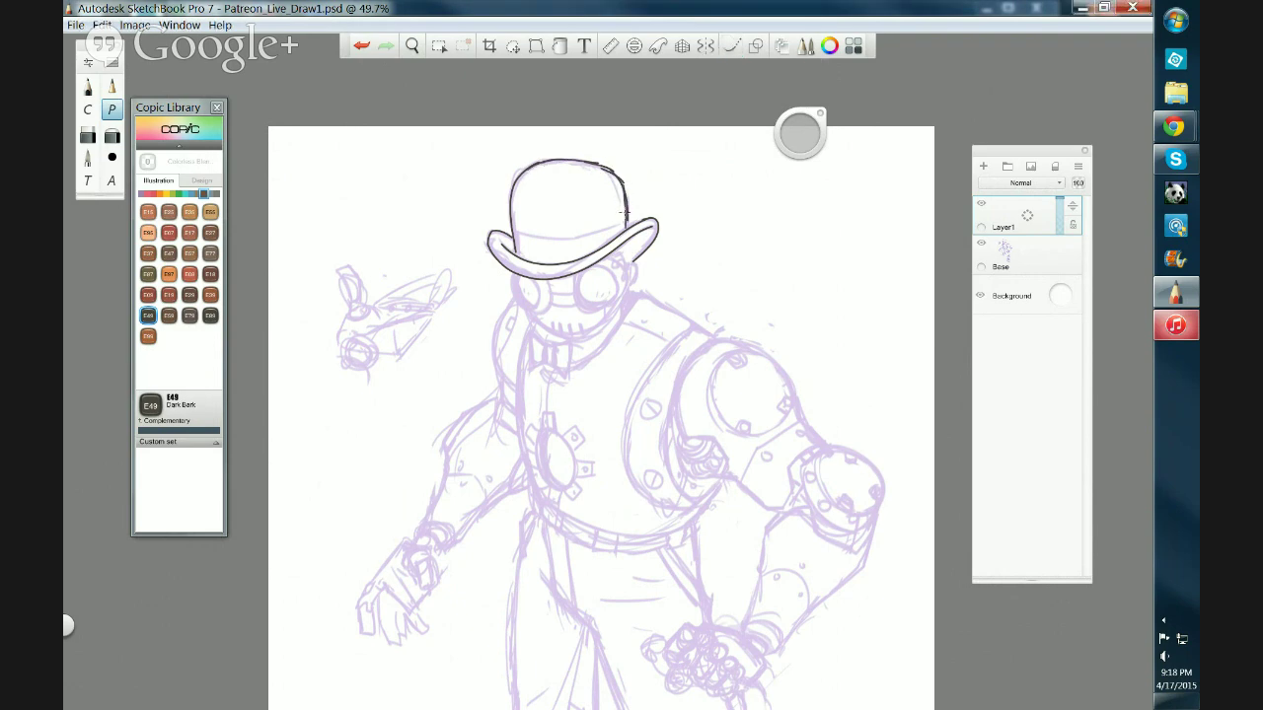
Ink the base line of the hat's crown, both round goggles and the small fitting beside the right-hand lens
left_click_drag(511, 230, 626, 228)
mouse_move(543, 283)
left_mouse_down()
mouse_move(549, 304)
mouse_move(514, 299)
mouse_move(522, 311)
mouse_move(539, 314)
mouse_move(549, 291)
mouse_move(613, 299)
mouse_move(612, 285)
mouse_move(600, 302)
mouse_move(582, 293)
mouse_move(600, 305)
mouse_move(611, 296)
mouse_move(575, 295)
mouse_move(601, 311)
left_mouse_up()
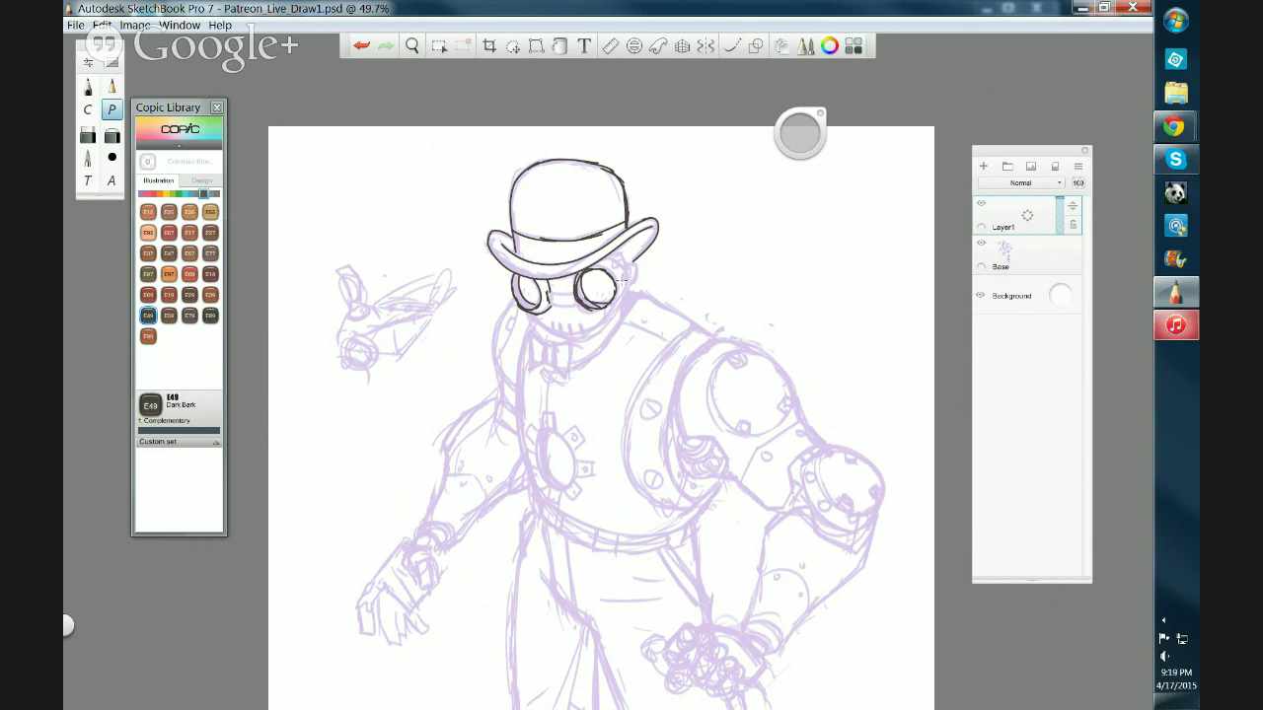
mouse_move(612, 263)
left_mouse_down()
mouse_move(622, 284)
mouse_move(621, 268)
mouse_move(619, 295)
mouse_move(598, 311)
left_mouse_up()
mouse_move(621, 264)
left_mouse_down()
mouse_move(625, 286)
mouse_move(632, 276)
left_mouse_up()
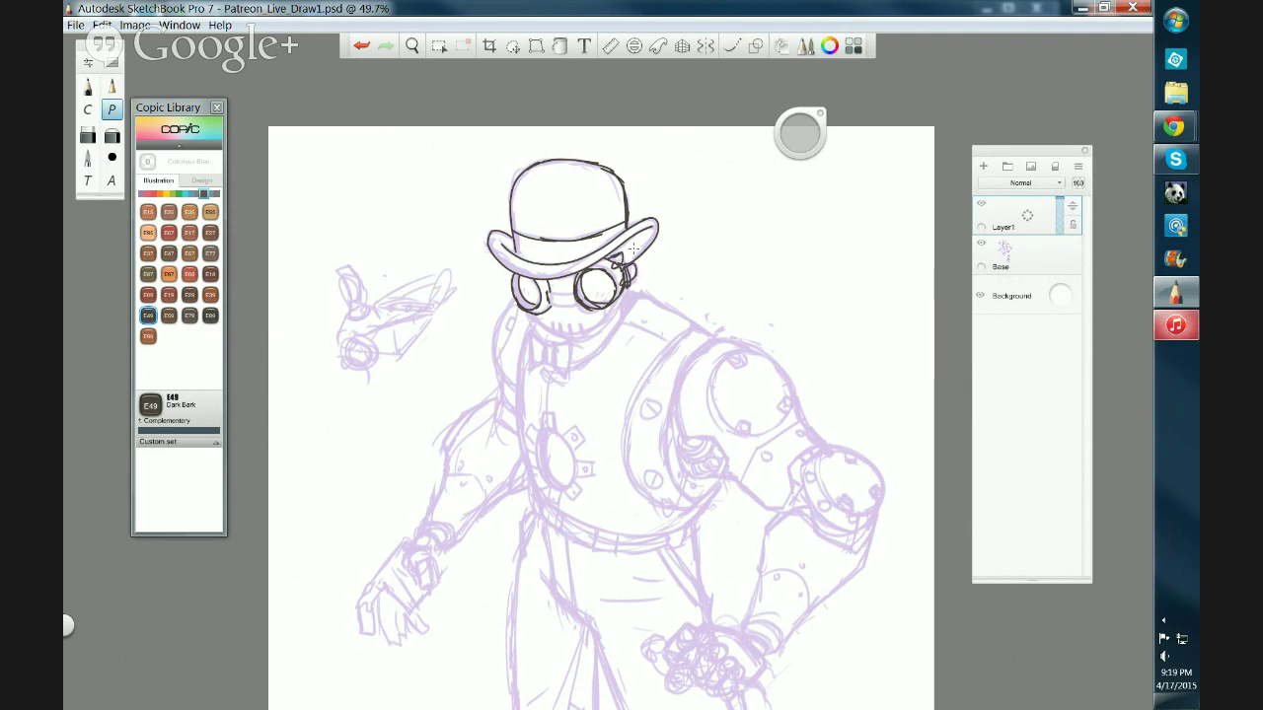
Ink the goggle bridge, the curved jaw and the row of short mouth slits, and thicken the left-hand goggle's rim
key("space")
left_click_drag(653, 382, 681, 335)
left_click_drag(513, 341, 540, 334)
key("space")
left_click_drag(642, 366, 533, 321)
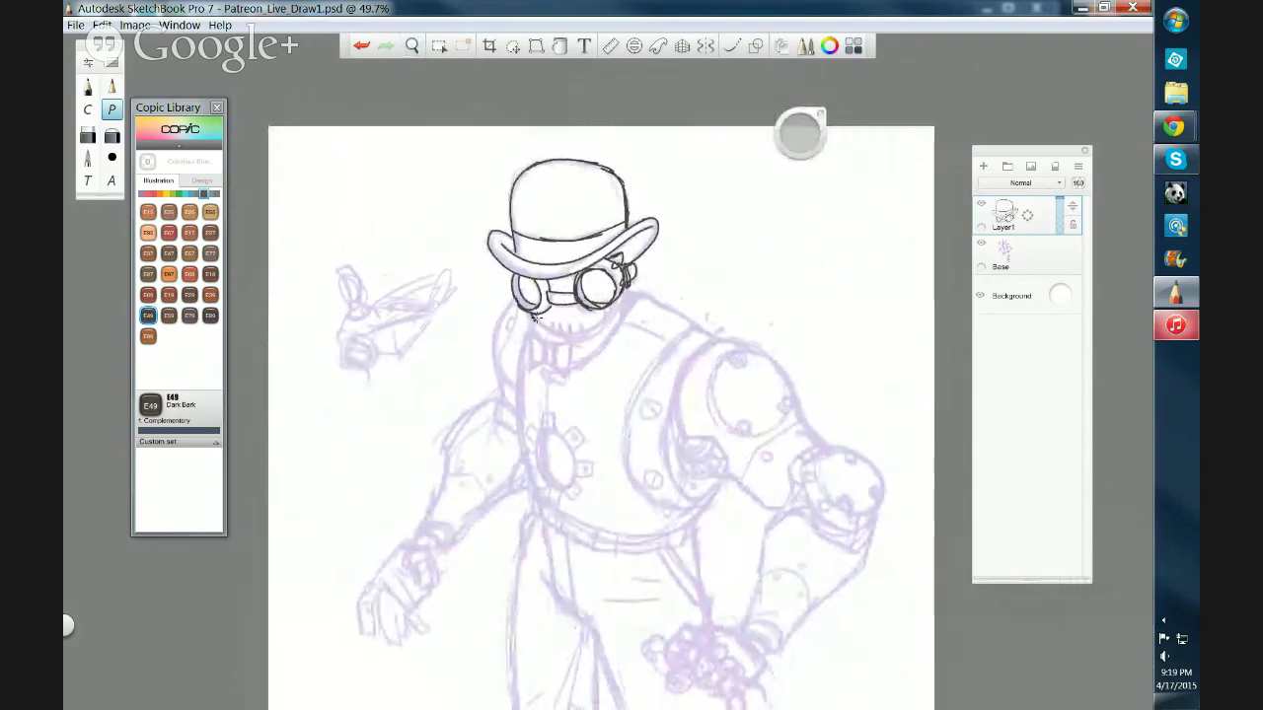
mouse_move(567, 331)
left_mouse_down()
mouse_move(592, 329)
mouse_move(625, 292)
mouse_move(599, 319)
left_mouse_up()
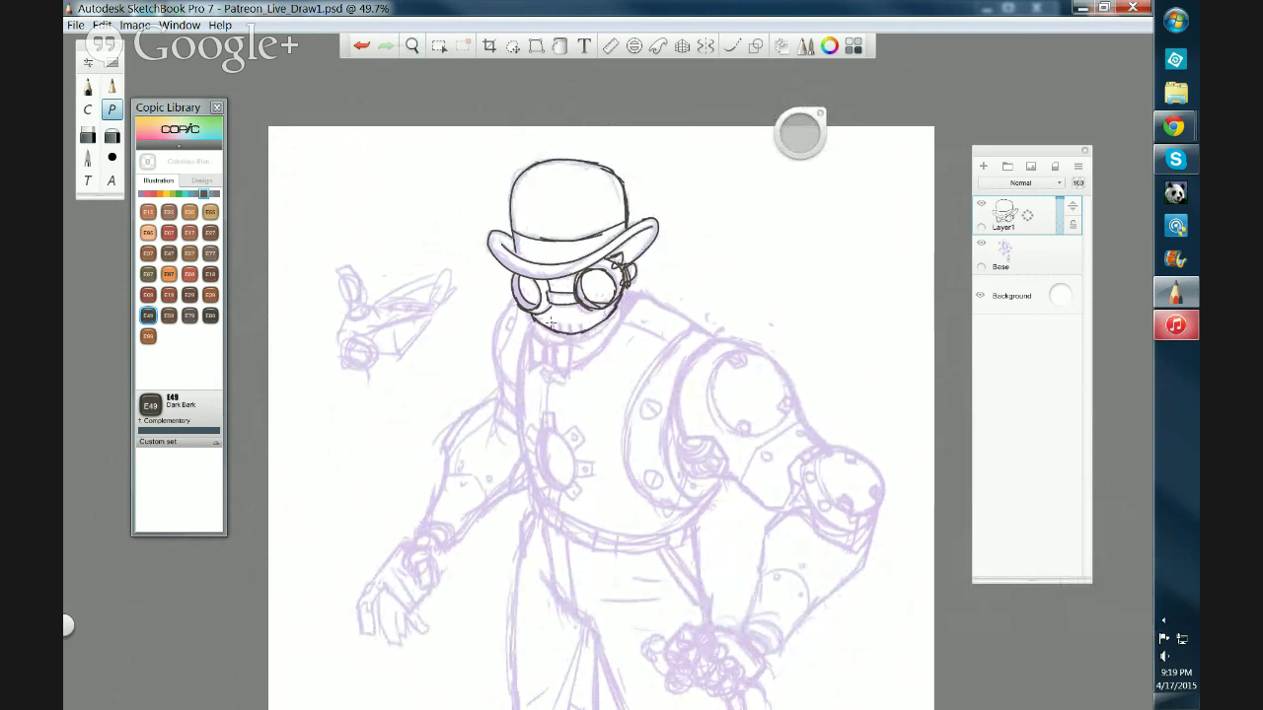
left_click_drag(559, 324, 582, 329)
left_click_drag(512, 272, 523, 311)
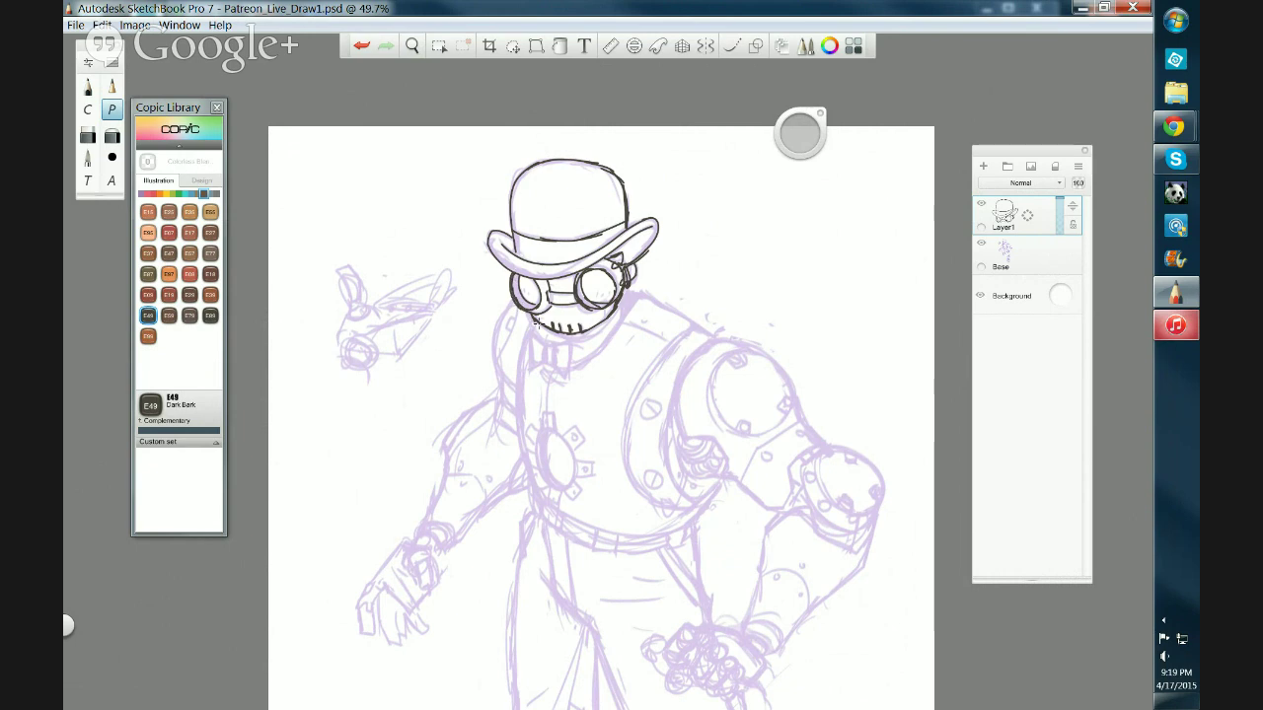
Shade the inner edges of both goggle lenses with dark strokes
key("space")
mouse_move(757, 329)
left_mouse_down()
mouse_move(752, 430)
mouse_move(762, 319)
left_mouse_up()
key("space")
left_click_drag(674, 261, 671, 426)
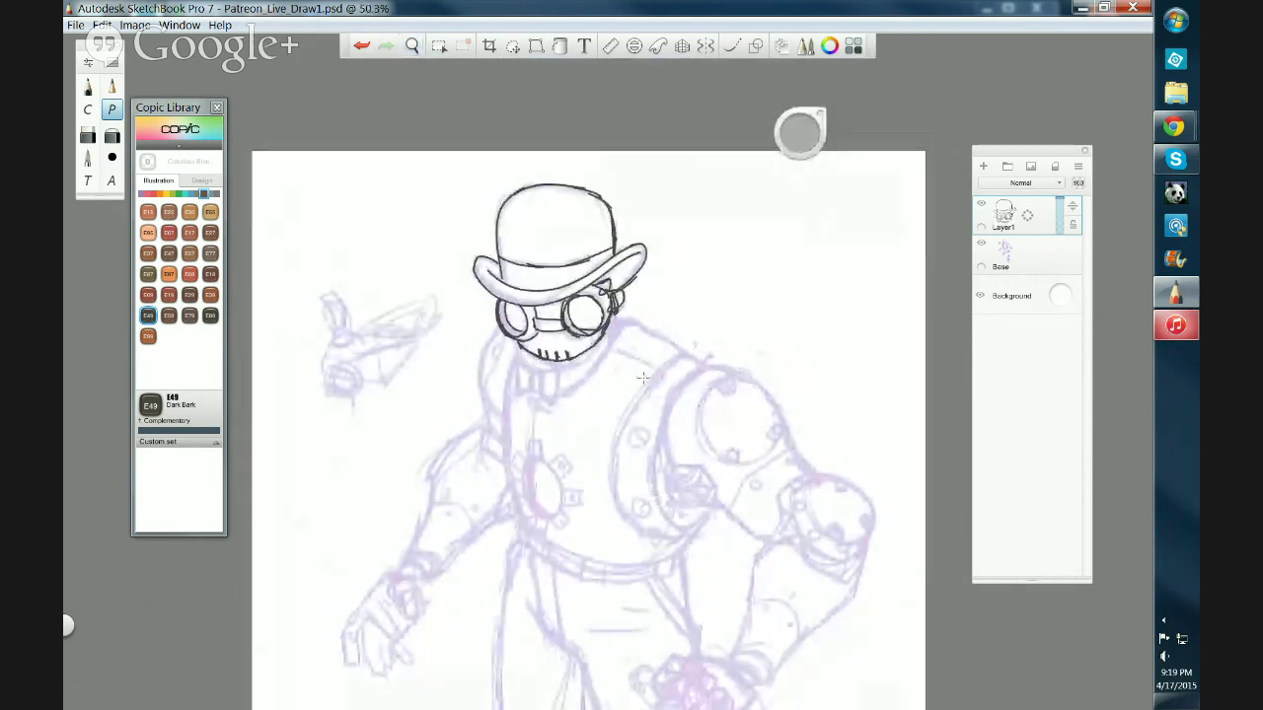
mouse_move(566, 300)
left_mouse_down()
mouse_move(569, 330)
mouse_move(589, 336)
left_mouse_up()
mouse_move(503, 300)
left_mouse_down()
mouse_move(496, 326)
mouse_move(520, 337)
mouse_move(512, 326)
left_mouse_up()
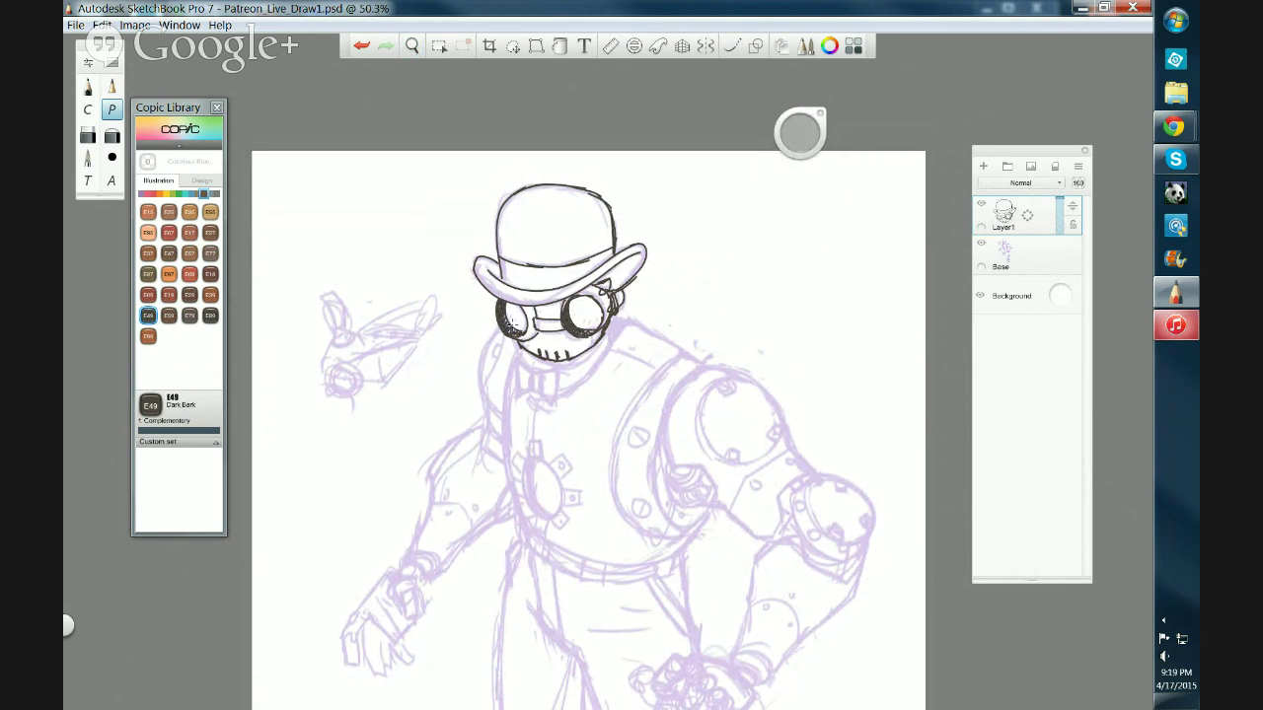
Ink the collar's curved edge below the head and add small shading marks inside both goggle lenses
left_click_drag(624, 320, 558, 396)
left_click_drag(580, 336, 588, 329)
left_click_drag(510, 331, 516, 336)
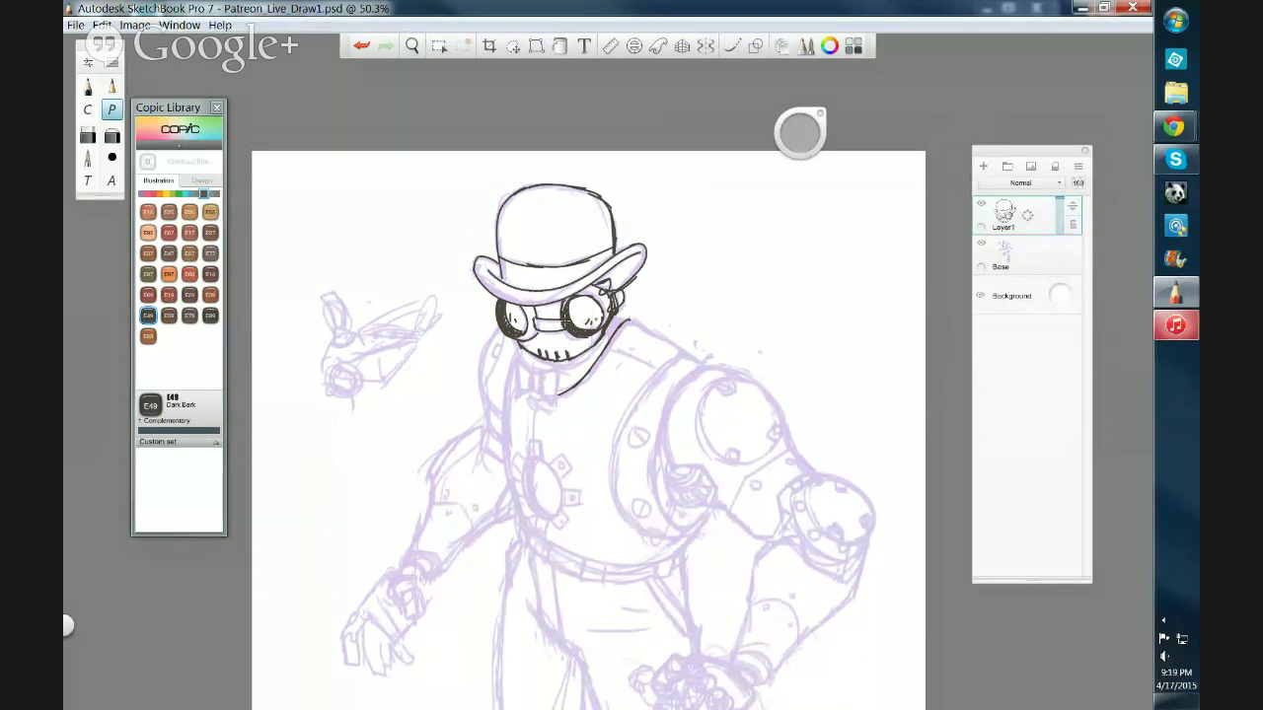
Strengthen the bowler hat's brim and crown outlines and add small marks on the face below the goggles
mouse_move(476, 268)
left_mouse_down()
mouse_move(514, 306)
mouse_move(555, 304)
left_mouse_up()
left_click_drag(612, 258, 637, 248)
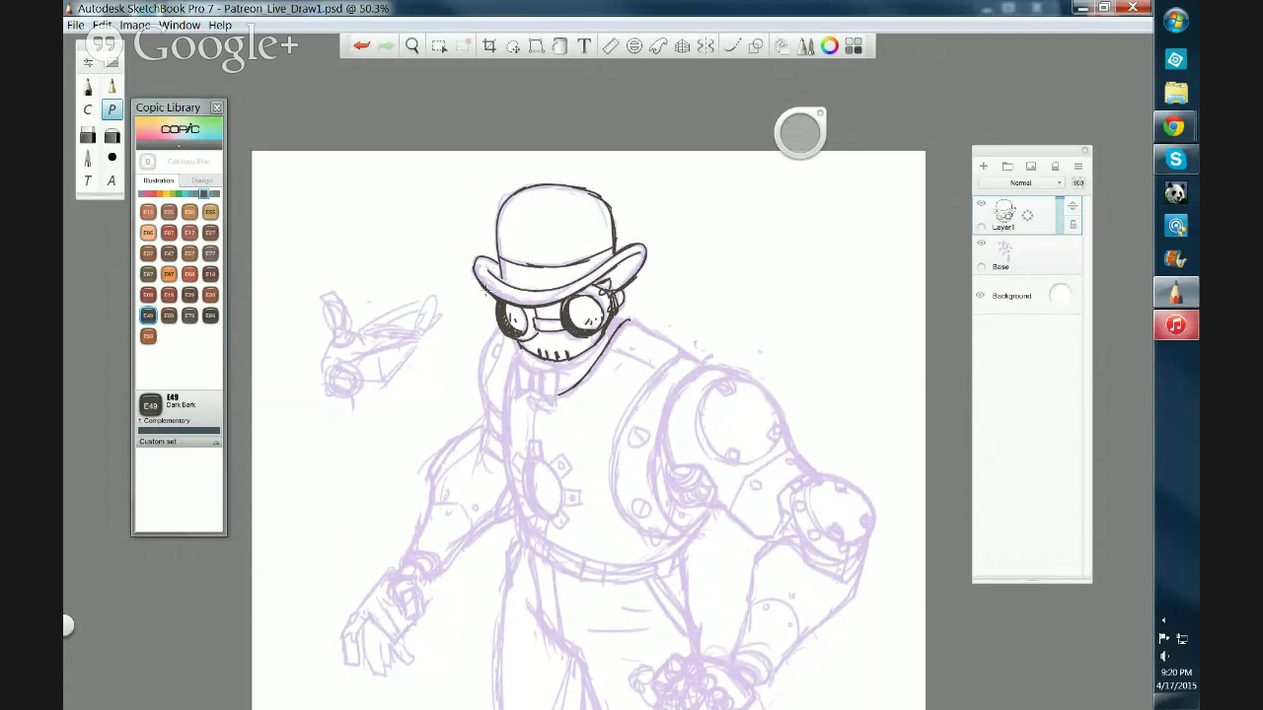
mouse_move(475, 267)
left_mouse_down()
mouse_move(496, 250)
mouse_move(497, 215)
left_mouse_up()
mouse_move(541, 334)
left_mouse_down()
mouse_move(572, 332)
mouse_move(586, 306)
left_mouse_up()
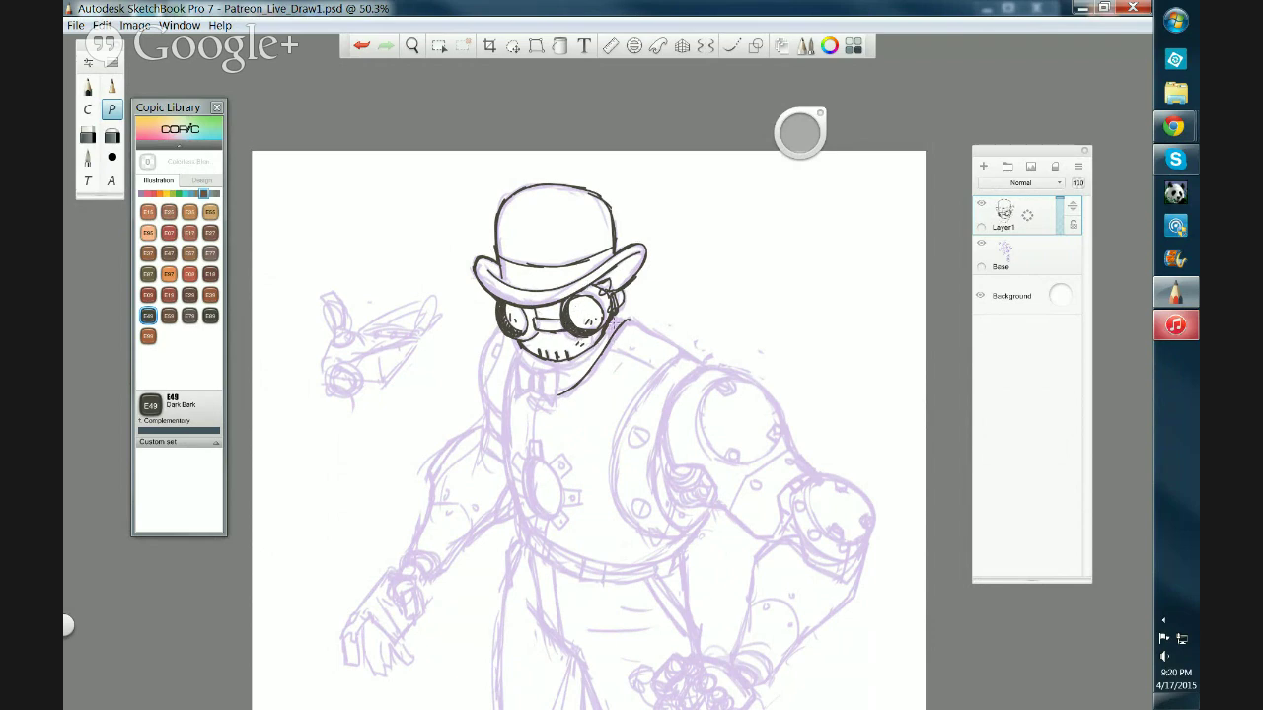
Ink the bow tie under the jaw, the collar's rivets and the collar's end beside the neck
left_click_drag(540, 375, 530, 392)
mouse_move(529, 393)
left_mouse_down()
mouse_move(549, 405)
mouse_move(515, 364)
mouse_move(532, 384)
left_mouse_up()
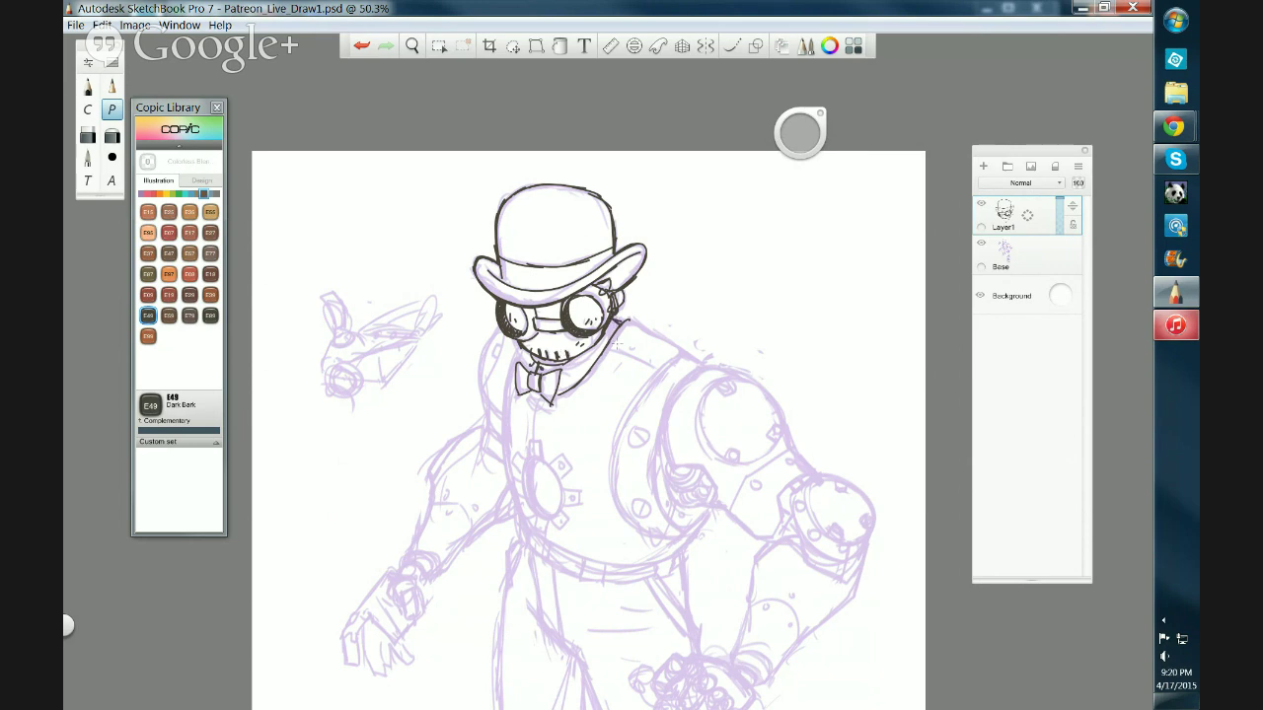
left_click_drag(588, 353, 598, 358)
left_click_drag(616, 314, 628, 321)
mouse_move(519, 365)
left_mouse_down()
mouse_move(521, 352)
mouse_move(532, 371)
mouse_move(503, 442)
mouse_move(515, 508)
left_mouse_up()
left_click_drag(507, 461, 523, 529)
mouse_move(500, 409)
left_mouse_down()
mouse_move(504, 461)
mouse_move(501, 432)
left_mouse_up()
left_click_drag(520, 347, 505, 394)
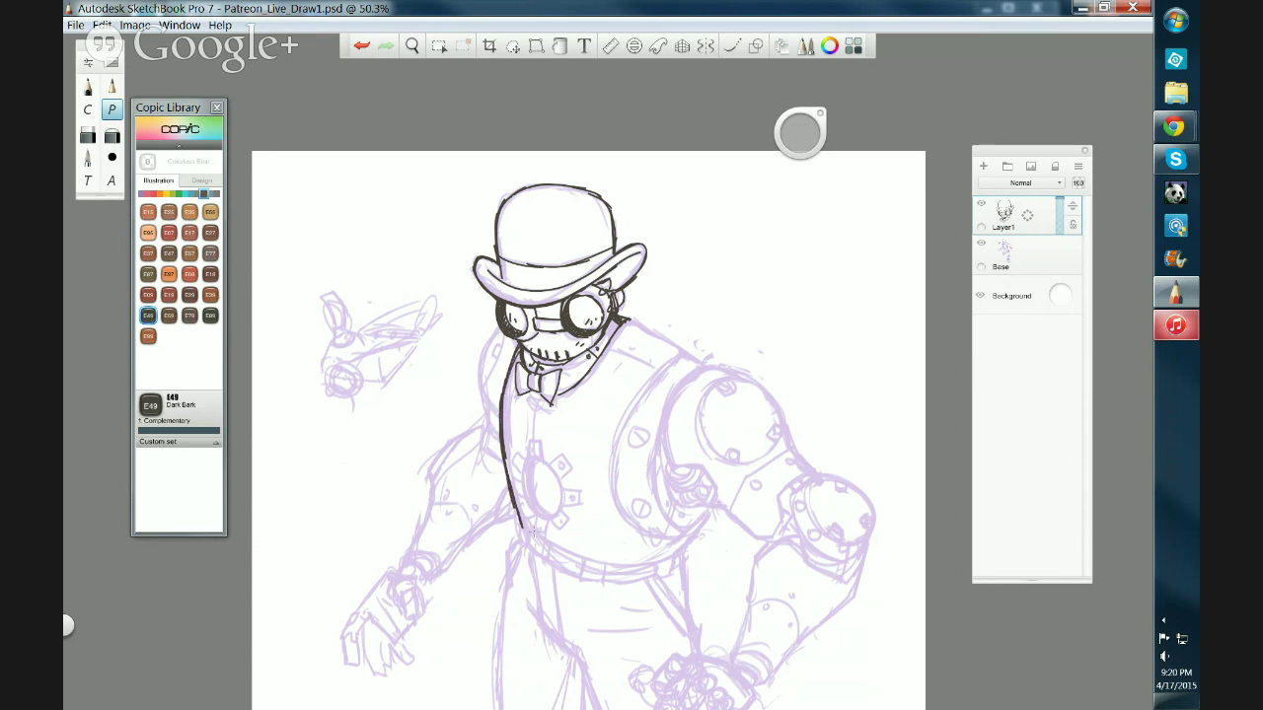
left_click_drag(522, 524, 550, 542)
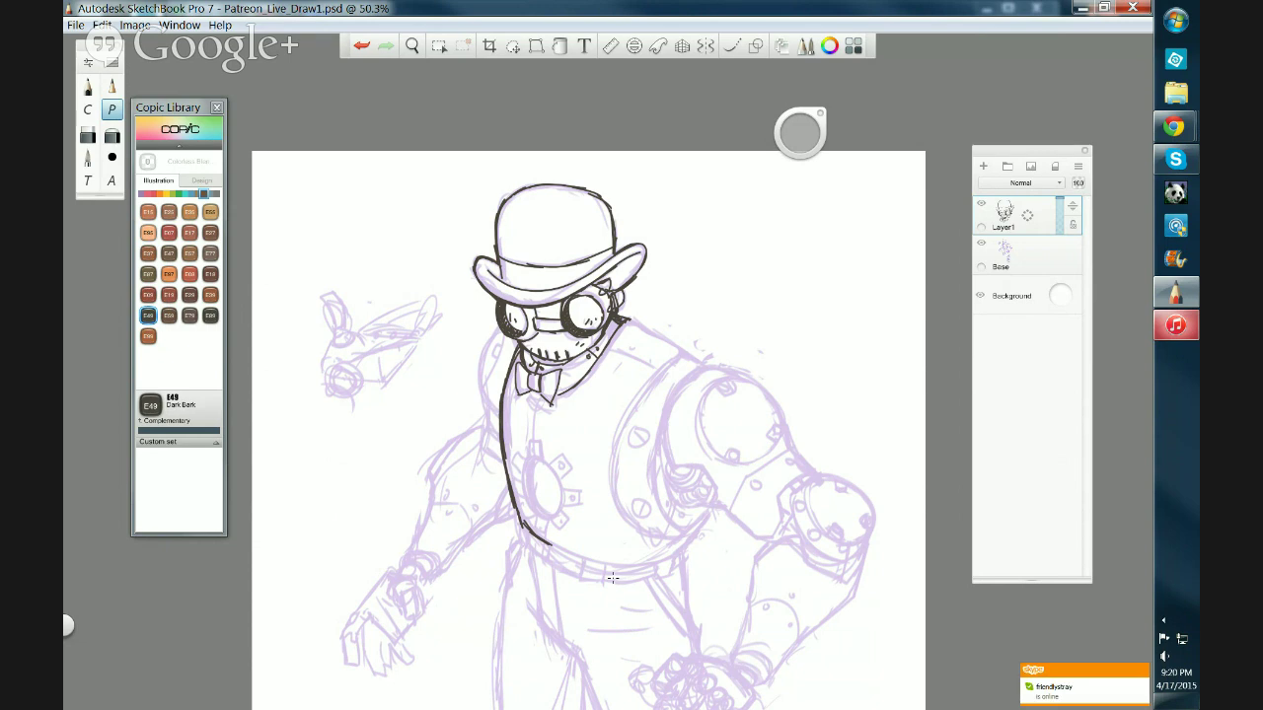
key("ctrl+z")
key("ctrl+z")
key("ctrl+z")
key("ctrl+z")
Ink the torso's left-hand edge from the collar down and around the curved bottom of the belly
key("space")
left_click_drag(783, 442, 649, 523)
left_click_drag(439, 392, 544, 293)
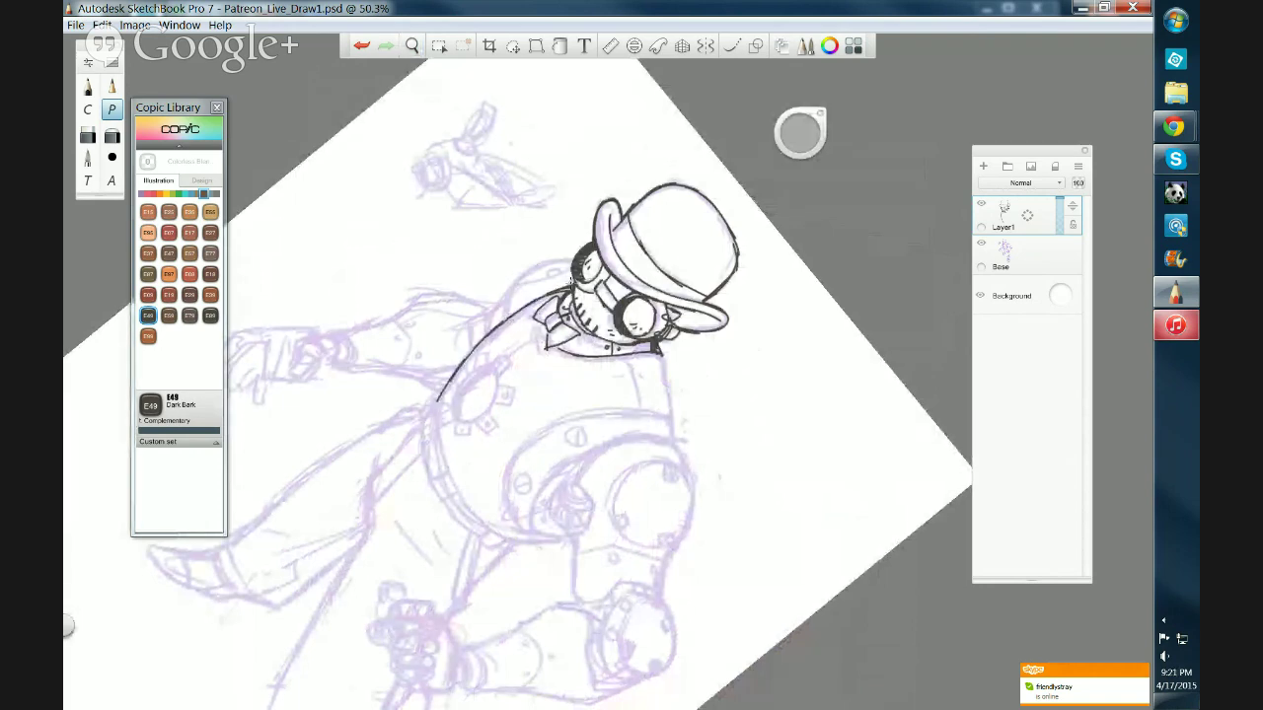
left_click_drag(438, 398, 455, 488)
mouse_move(440, 446)
left_mouse_down()
mouse_move(478, 527)
mouse_move(494, 520)
mouse_move(469, 488)
mouse_move(477, 513)
mouse_move(462, 502)
mouse_move(496, 536)
mouse_move(469, 512)
mouse_move(509, 539)
left_mouse_up()
Ink the top edge of the torso from neck to shoulder, and the plate seam with its rivets
key("space")
left_click_drag(703, 534, 722, 522)
left_click_drag(656, 344, 680, 426)
left_click(620, 348)
left_click_drag(625, 355, 645, 405)
mouse_move(636, 359)
left_mouse_down()
mouse_move(630, 381)
mouse_move(648, 393)
left_mouse_up()
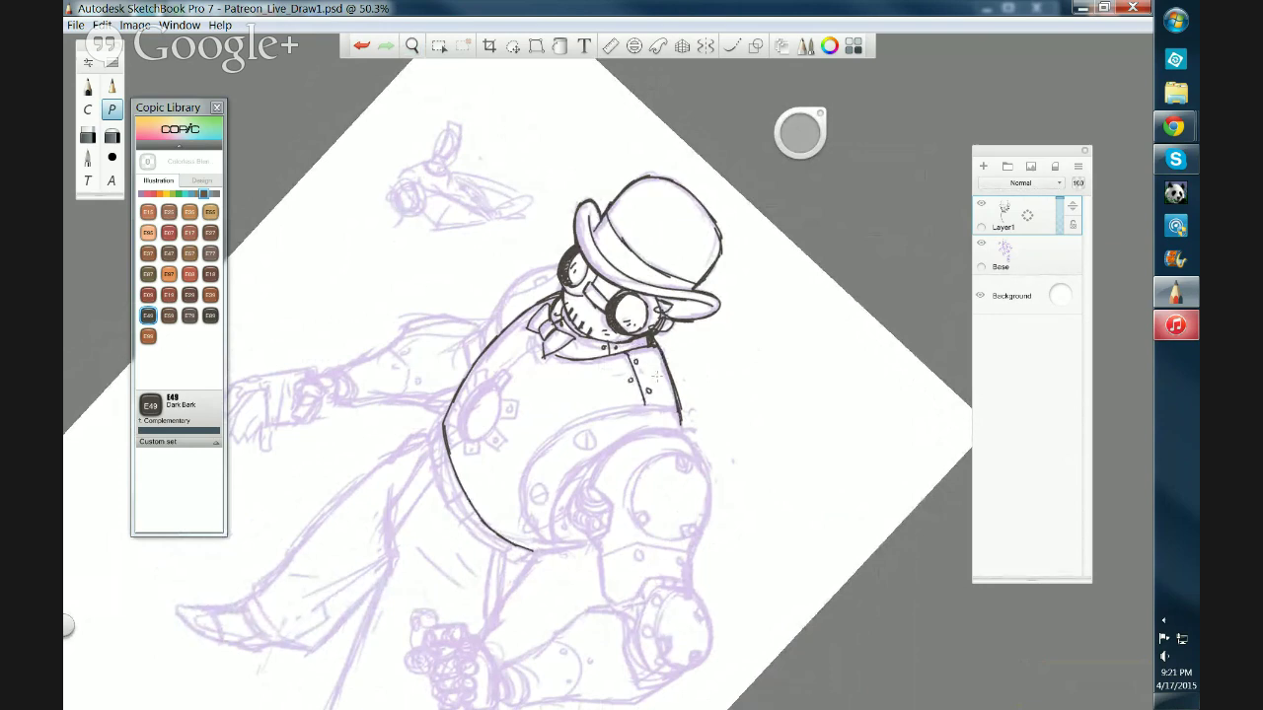
Ink the curved chest panel edge around the right-hand shoulder and its two slotted screws
key("space")
mouse_move(720, 476)
left_mouse_down()
mouse_move(779, 380)
mouse_move(682, 280)
left_mouse_up()
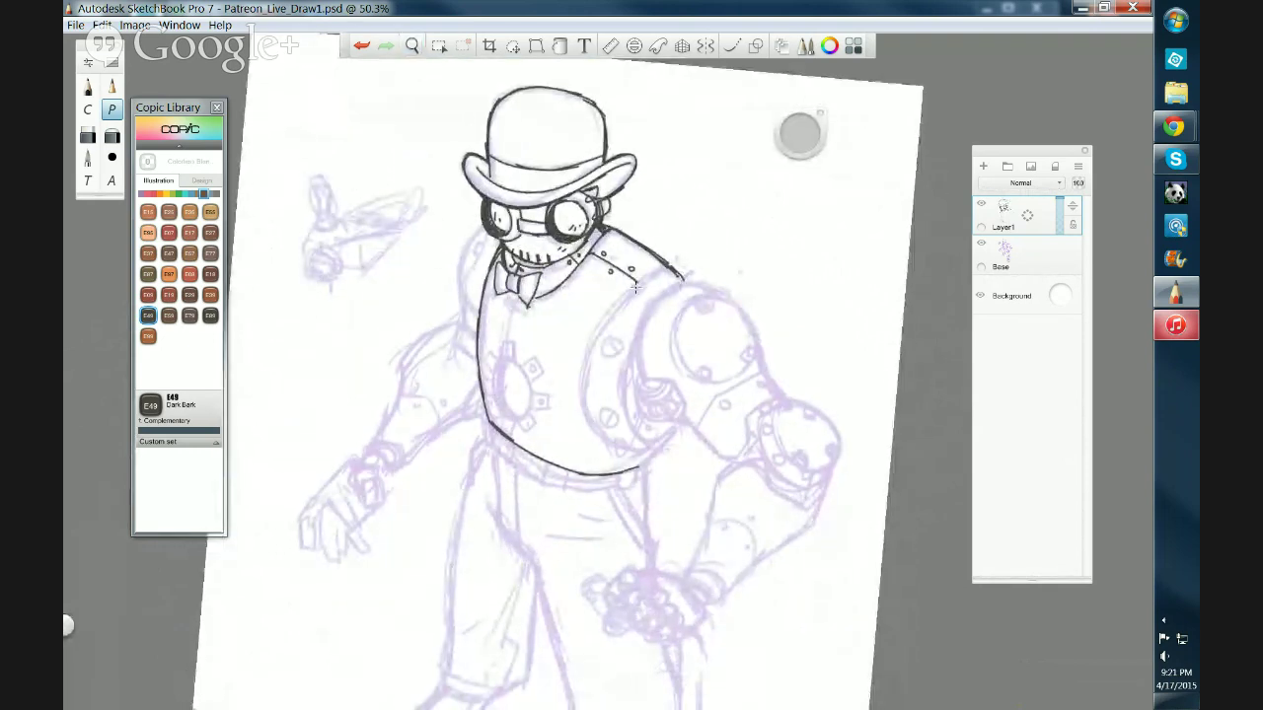
mouse_move(659, 264)
left_mouse_down()
mouse_move(583, 346)
mouse_move(585, 298)
mouse_move(612, 307)
mouse_move(585, 429)
mouse_move(636, 454)
mouse_move(672, 431)
left_mouse_up()
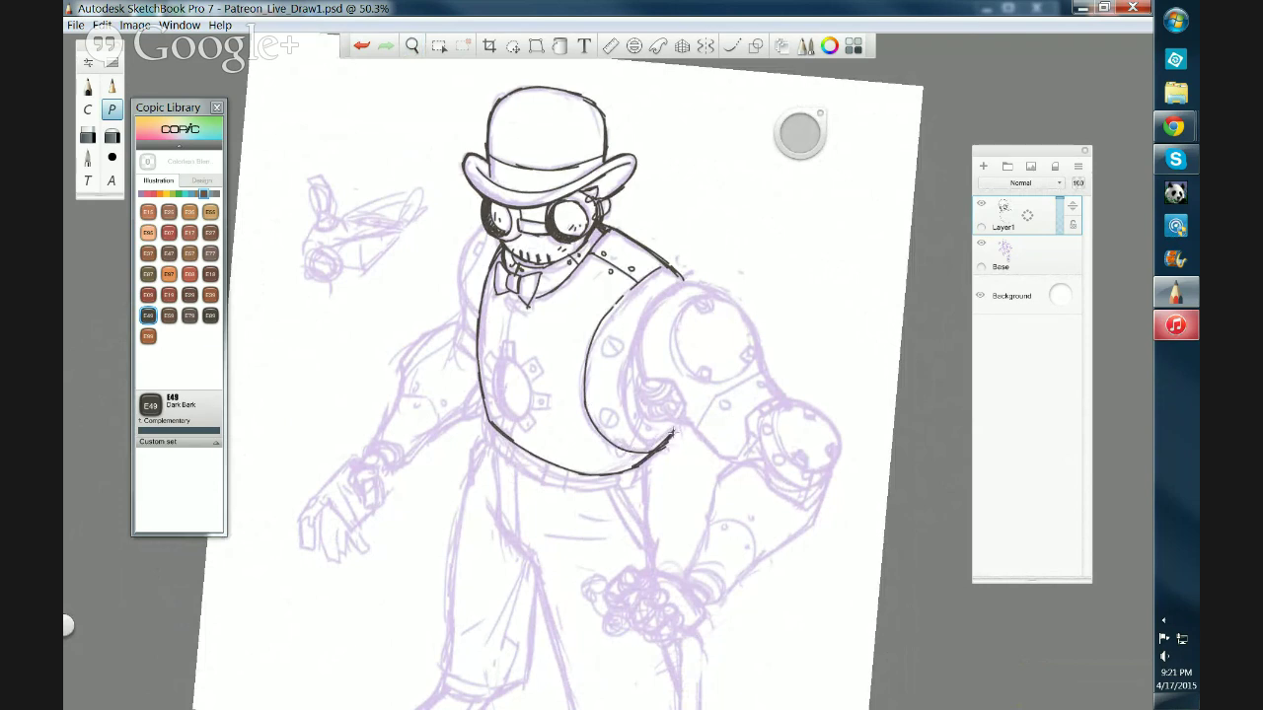
left_click_drag(612, 337, 611, 342)
left_click_drag(605, 412, 602, 424)
Ink the right-hand shoulder's rounded outline and continue the upper arm's outer edge down to the elbow joint
left_click_drag(638, 339, 642, 378)
mouse_move(651, 309)
left_mouse_down()
mouse_move(639, 340)
mouse_move(658, 302)
mouse_move(639, 342)
mouse_move(642, 377)
left_mouse_up()
left_click_drag(686, 282, 705, 282)
key("space")
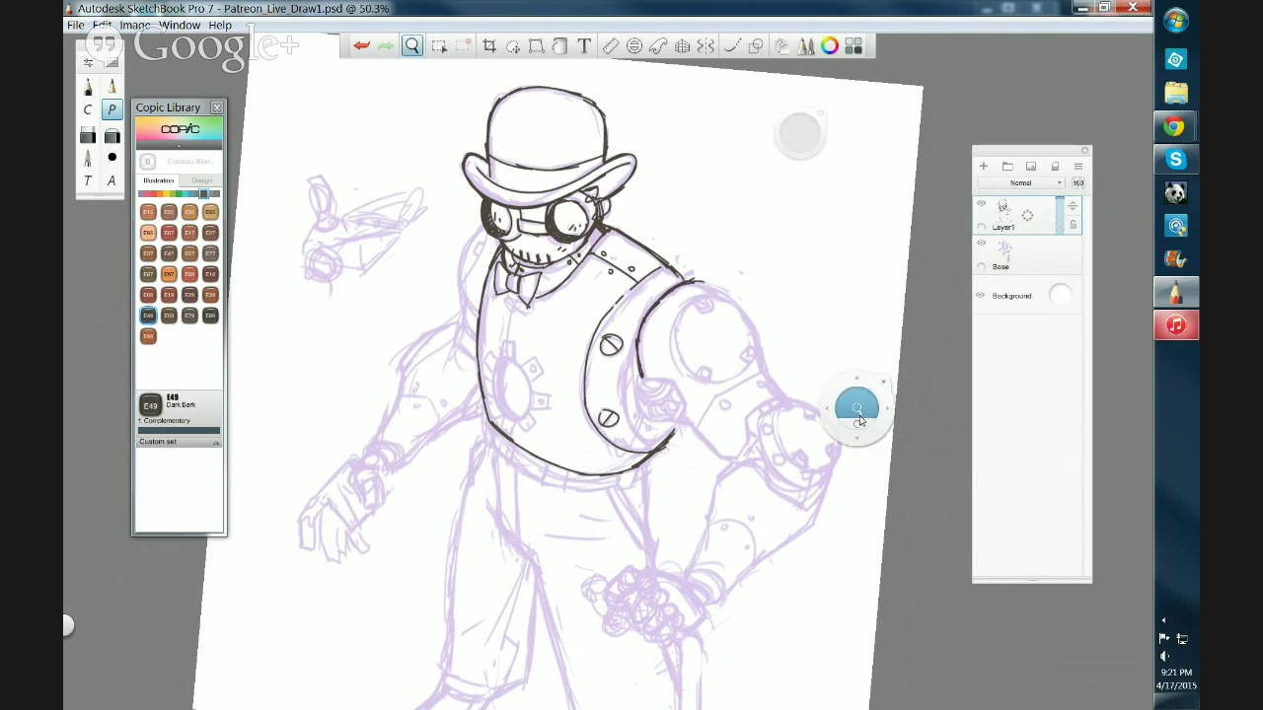
left_click_drag(856, 422, 804, 533)
mouse_move(724, 332)
left_mouse_down()
mouse_move(755, 377)
mouse_move(750, 482)
left_mouse_up()
left_click_drag(753, 432, 750, 456)
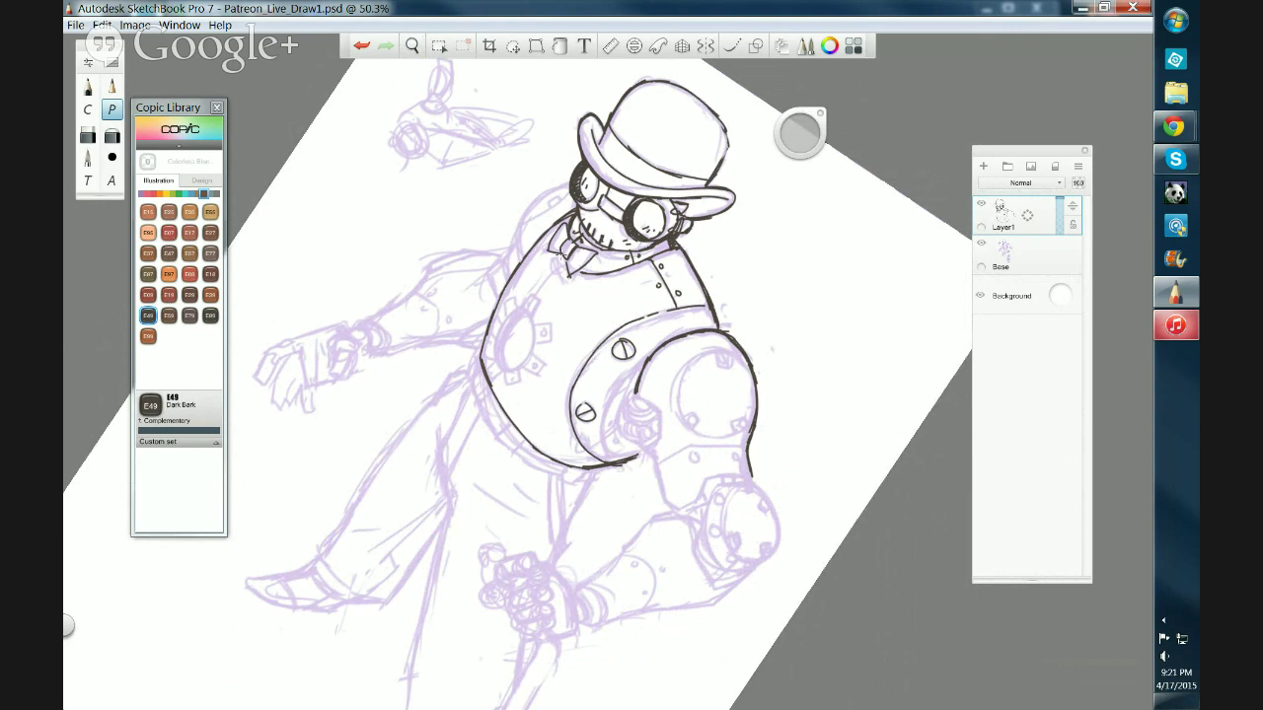
Add fold details to the bow tie and ink the round chest dial's double rim with Steady Stroke
mouse_move(578, 249)
left_mouse_down()
mouse_move(568, 266)
mouse_move(567, 250)
left_mouse_up()
key("s")
left_click_drag(556, 318, 661, 346)
mouse_move(485, 301)
left_mouse_down()
mouse_move(440, 387)
mouse_move(478, 414)
mouse_move(513, 363)
mouse_move(495, 300)
mouse_move(478, 297)
mouse_move(460, 392)
mouse_move(482, 418)
mouse_move(496, 414)
left_mouse_up()
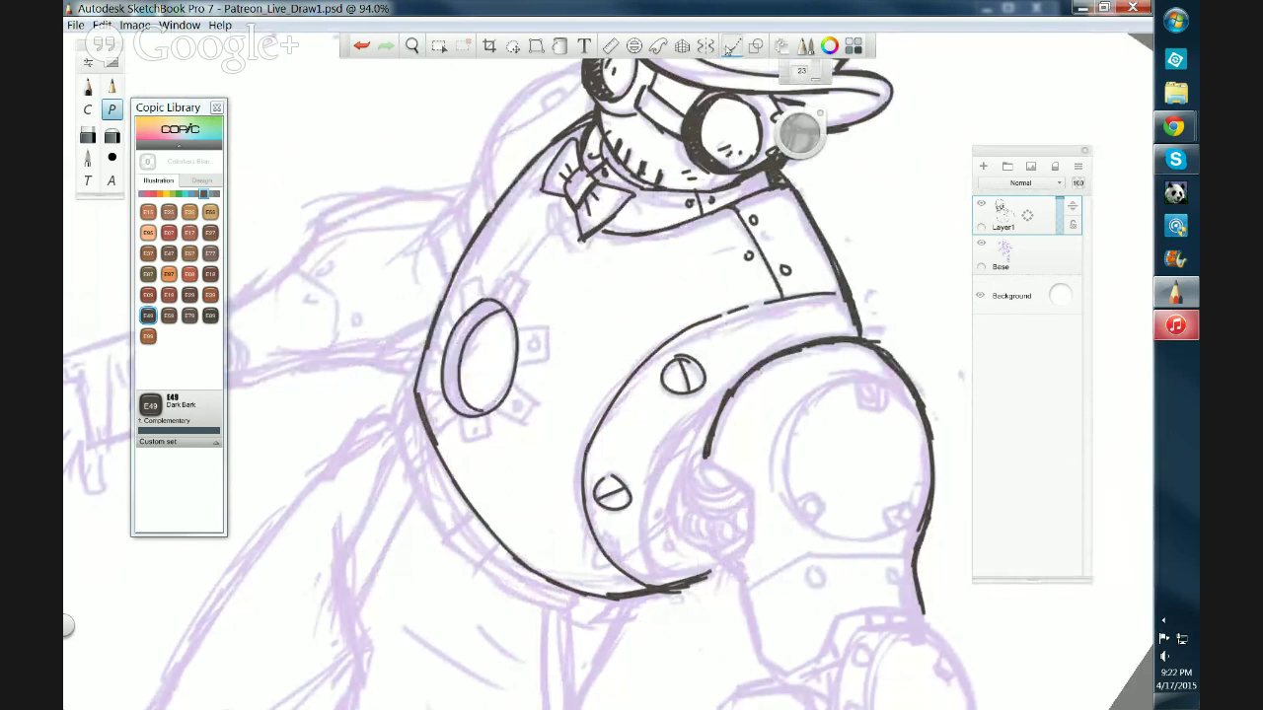
Ink the gear teeth around the top, right-hand side and bottom of the chest dial, with their small marks
mouse_move(504, 299)
left_mouse_down()
mouse_move(513, 276)
mouse_move(527, 296)
mouse_move(514, 318)
left_mouse_up()
key("space")
left_click_drag(603, 367, 634, 358)
mouse_move(554, 409)
left_mouse_down()
mouse_move(568, 386)
mouse_move(598, 409)
mouse_move(612, 428)
mouse_move(603, 460)
mouse_move(596, 442)
left_mouse_up()
key("space")
left_click_drag(684, 436, 655, 445)
mouse_move(559, 295)
left_mouse_down()
mouse_move(589, 338)
mouse_move(582, 367)
left_mouse_up()
left_click(560, 387)
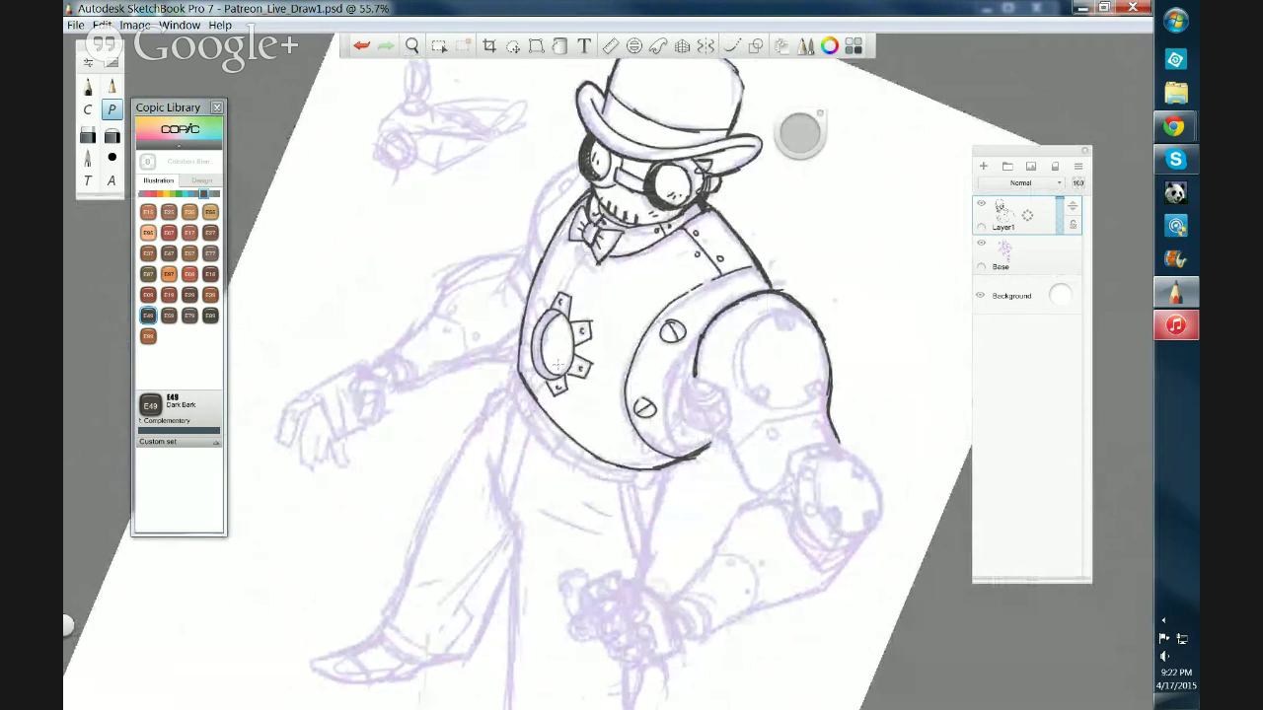
Ink the remaining gear teeth on the dial's left-hand side and add short dashes on the lower belly
mouse_move(546, 380)
left_mouse_down()
mouse_move(536, 397)
mouse_move(525, 384)
mouse_move(541, 345)
mouse_move(525, 327)
mouse_move(533, 368)
left_mouse_up()
left_click(535, 382)
left_click(528, 330)
left_click(527, 357)
left_click_drag(531, 321, 545, 302)
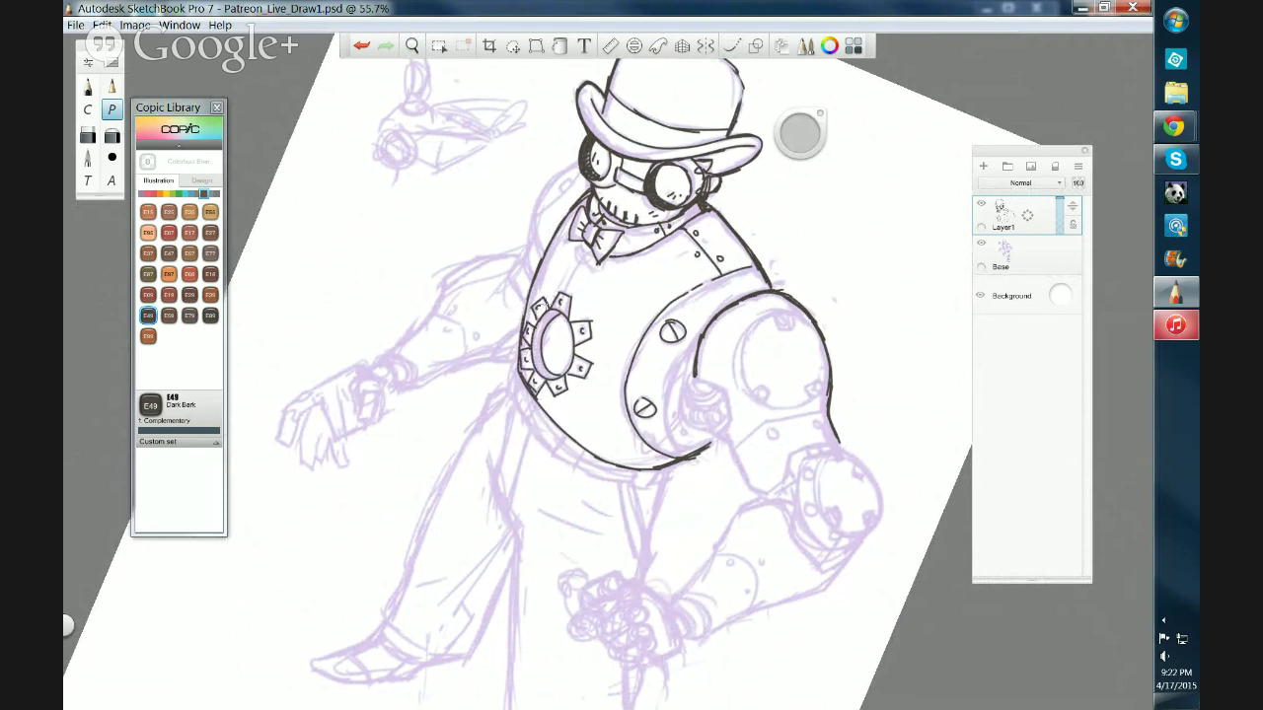
key("space")
mouse_move(620, 395)
left_mouse_down()
mouse_move(599, 414)
mouse_move(623, 426)
left_mouse_up()
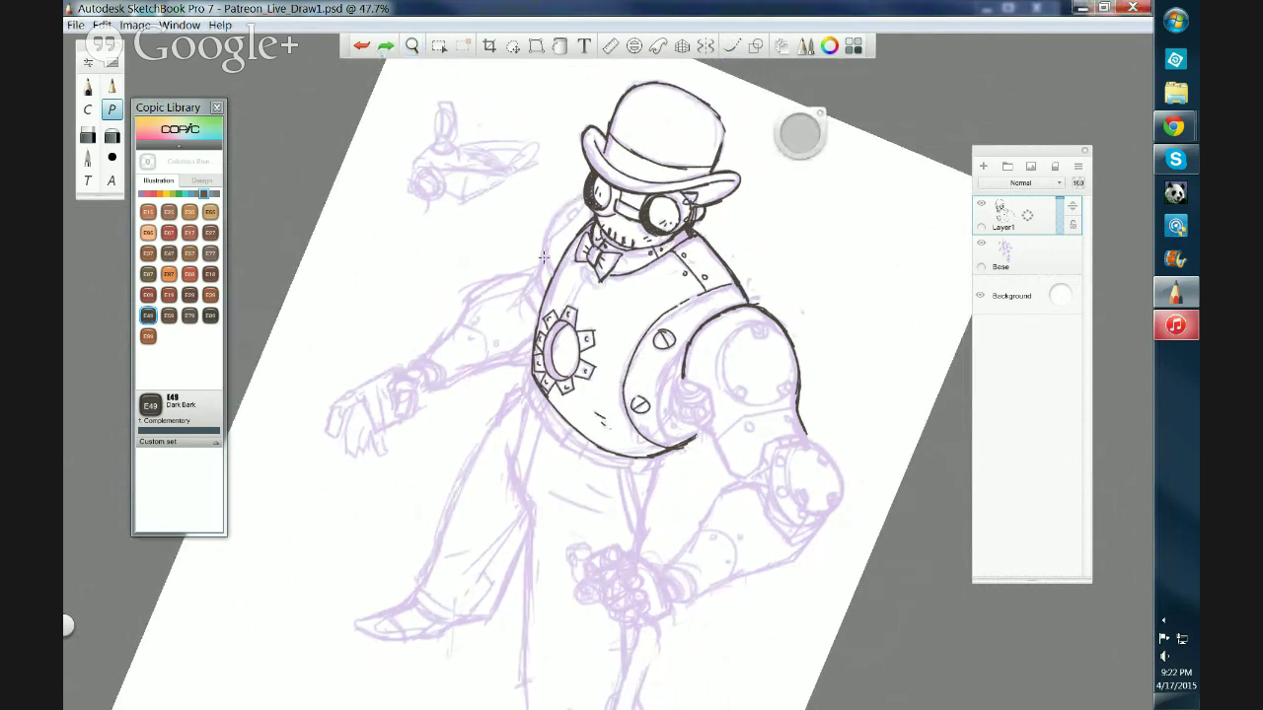
Switch to iTunes, skip ahead in the Our Songs playlist, and return to the drawing in SketchBook
left_click(1161, 293)
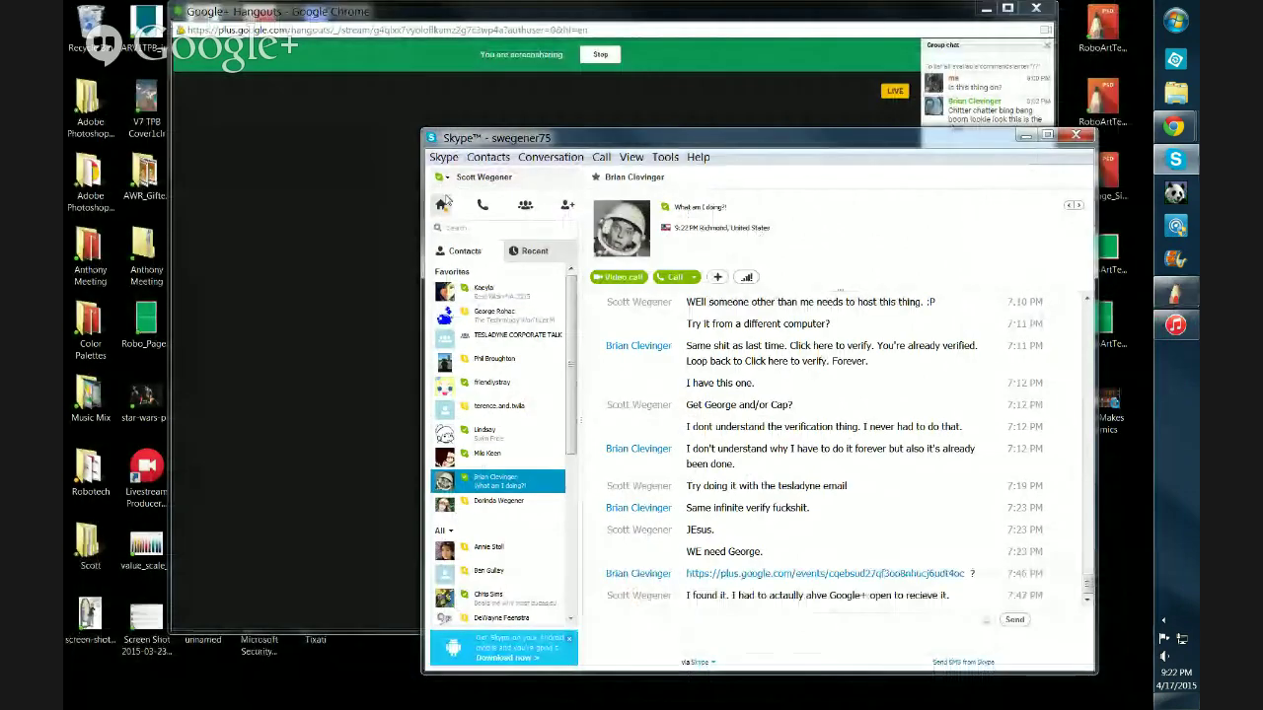
left_click(1176, 294)
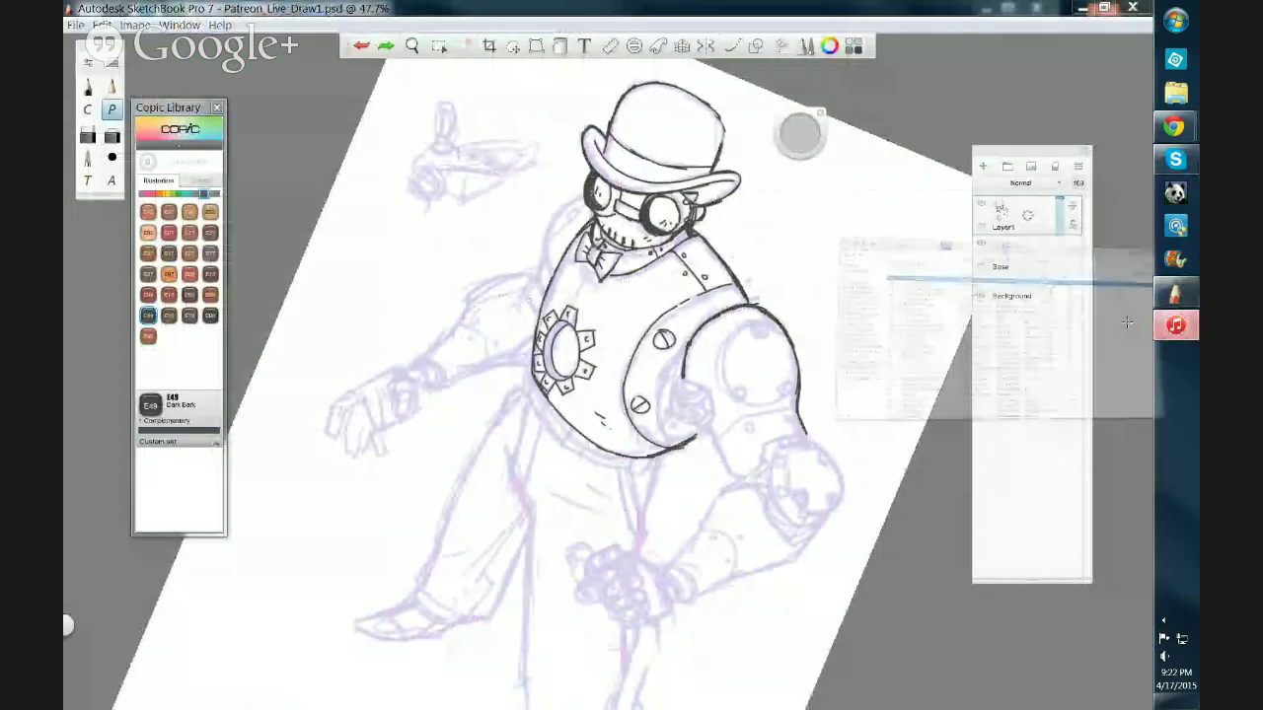
left_click(1174, 325)
left_click(317, 109)
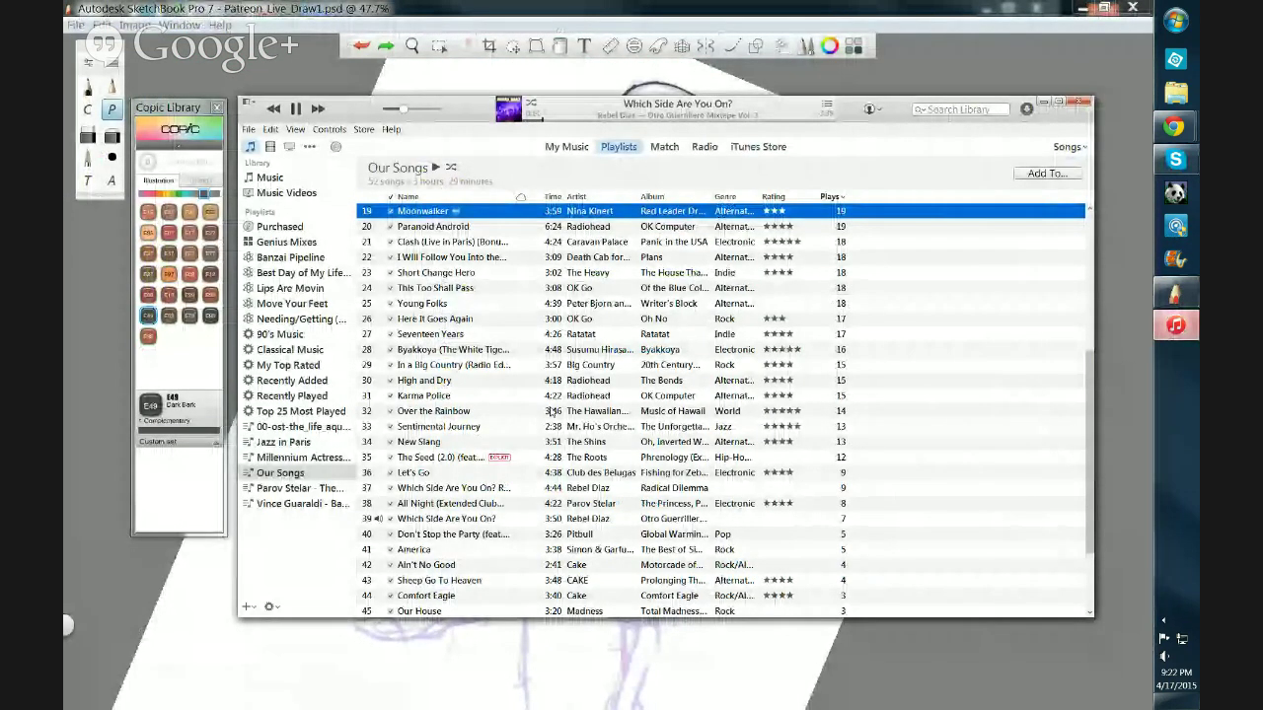
left_click(1172, 329)
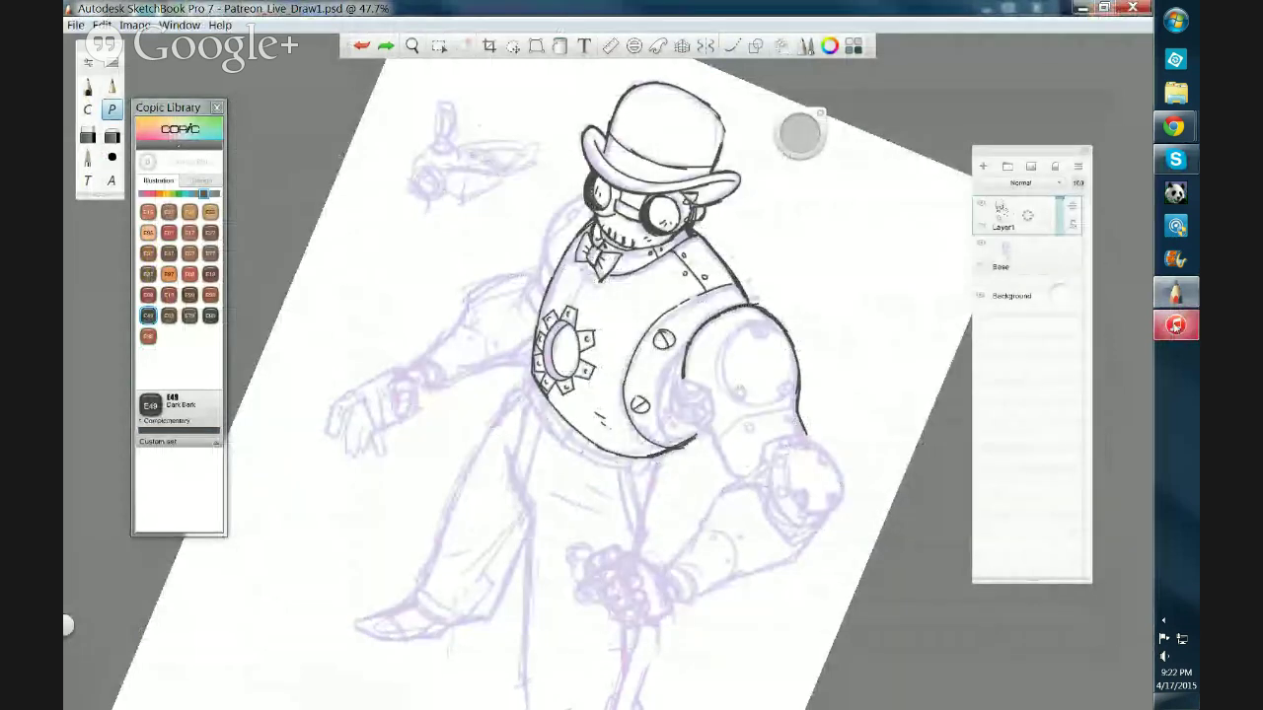
left_click(1172, 329)
left_click(318, 110)
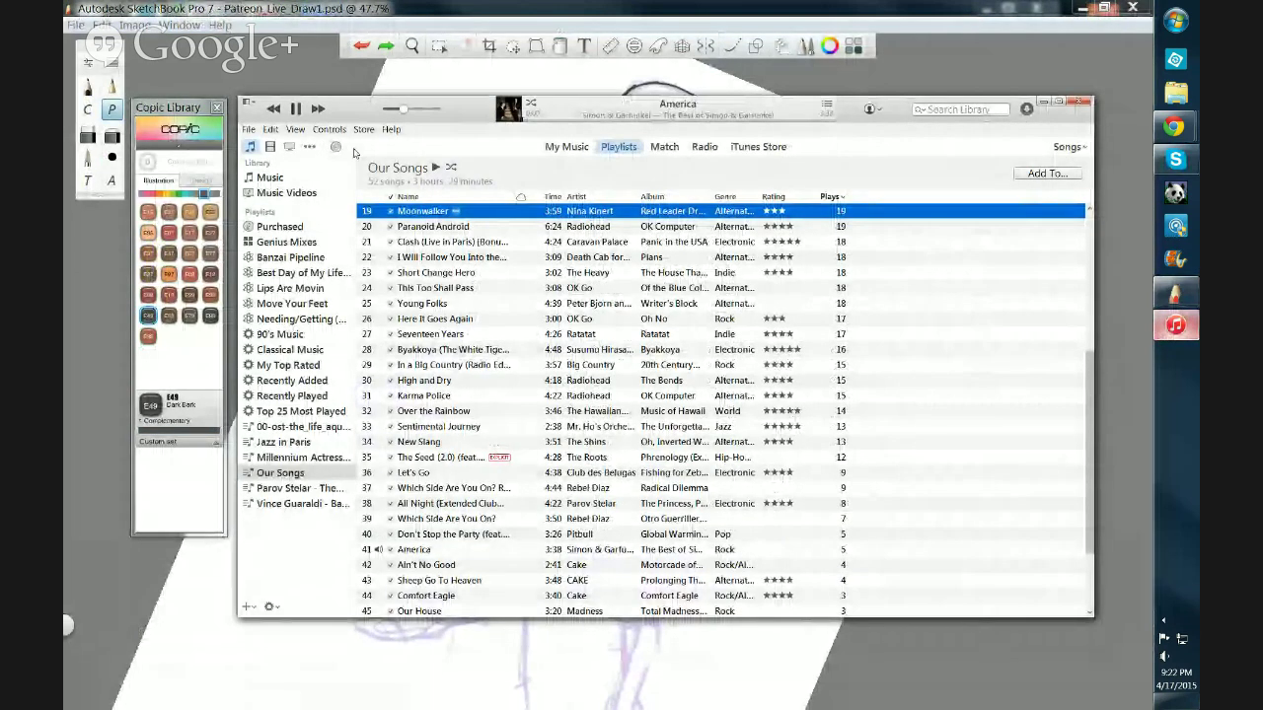
left_click(1173, 332)
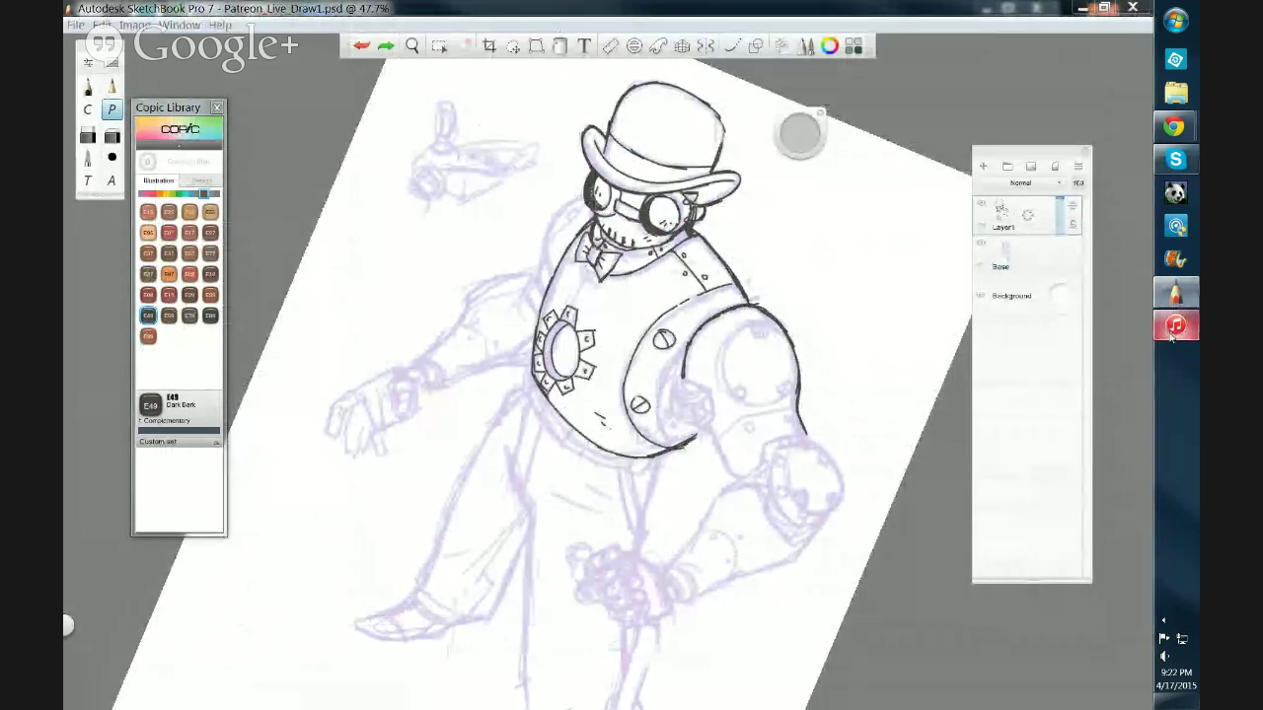
Ink the left-hand shoulder's outline and panel details, the small joint beneath it and the upper arm's curved edge plate
mouse_move(575, 200)
left_mouse_down()
mouse_move(546, 241)
mouse_move(548, 225)
mouse_move(542, 290)
left_mouse_up()
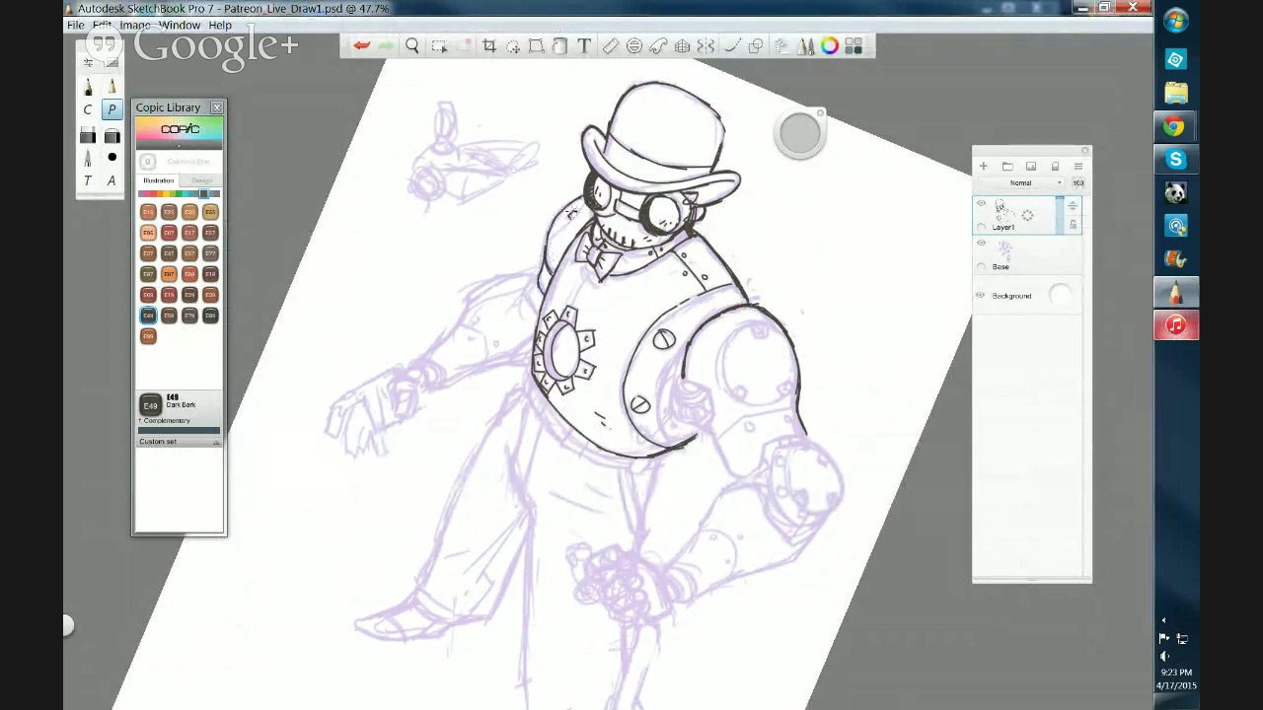
left_click_drag(569, 214, 550, 236)
key("space")
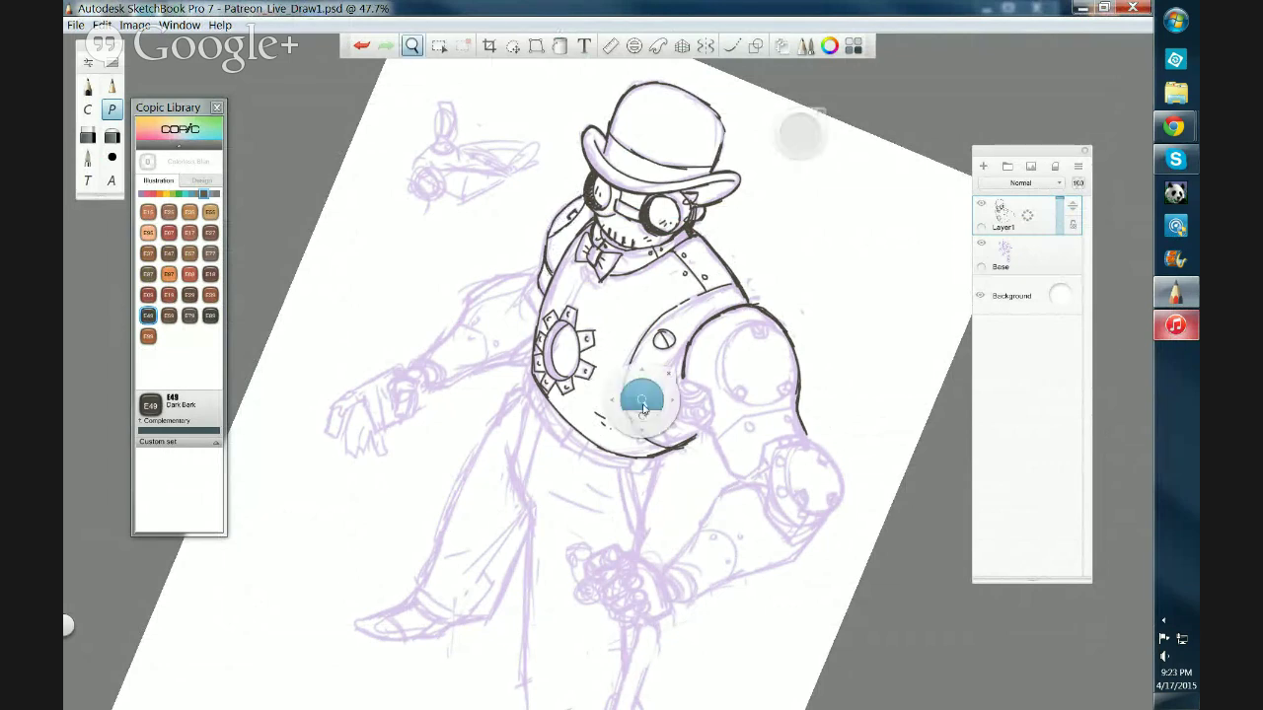
left_click_drag(648, 416, 666, 388)
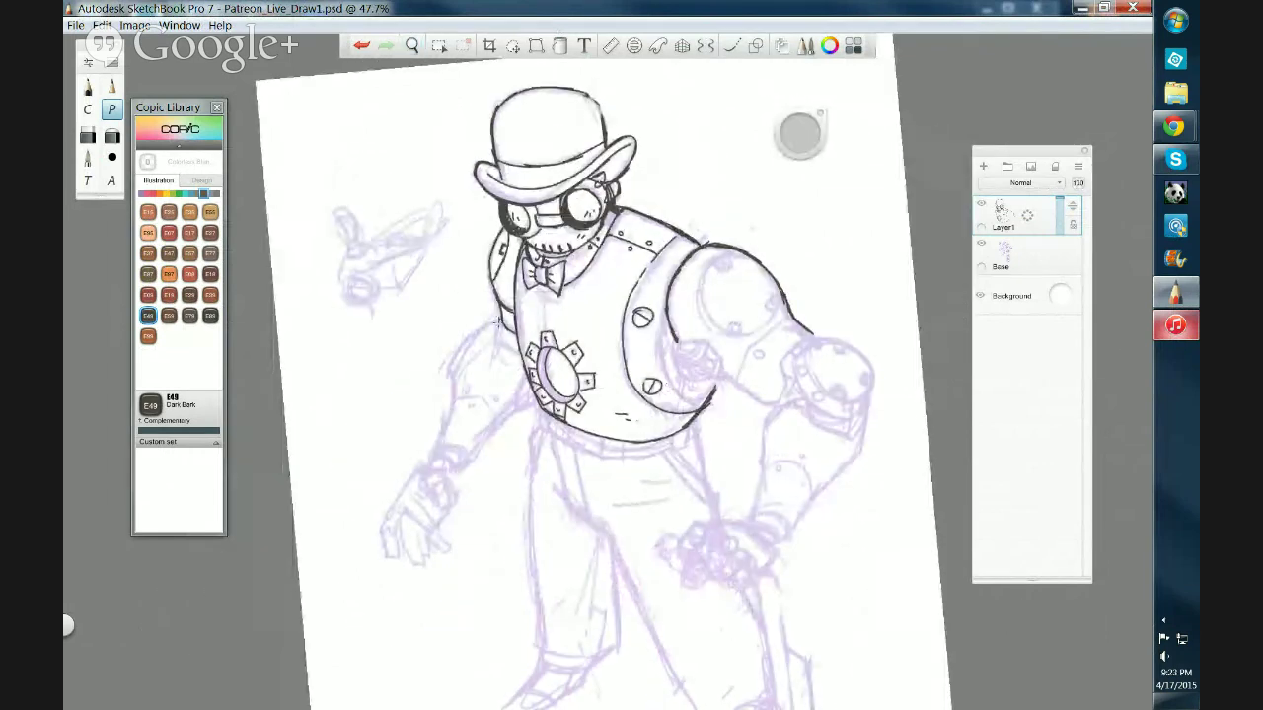
mouse_move(496, 343)
left_mouse_down()
mouse_move(517, 353)
mouse_move(499, 345)
mouse_move(509, 335)
mouse_move(499, 342)
mouse_move(511, 350)
mouse_move(513, 333)
mouse_move(503, 310)
mouse_move(496, 317)
left_mouse_up()
left_click_drag(454, 367, 500, 321)
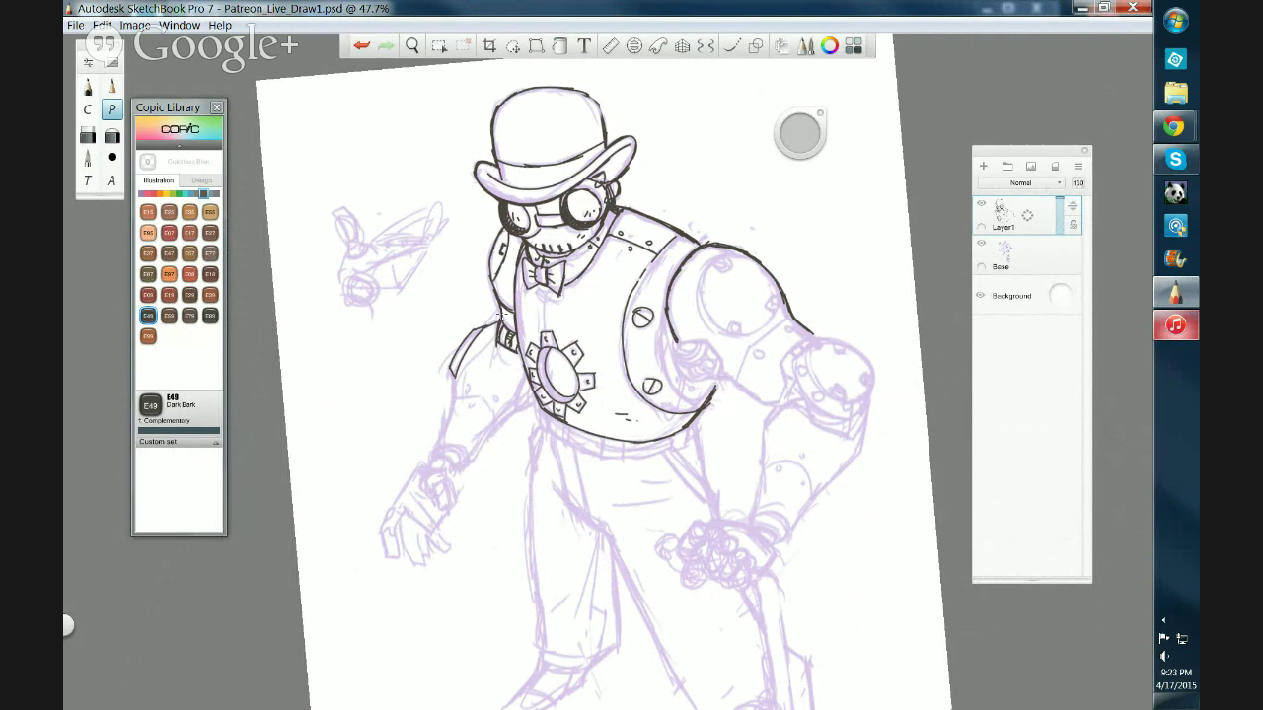
Add rivets to the left-hand arm's plates and ink the forearm outline down to the wrist cuff
left_click_drag(451, 371, 476, 332)
left_click_drag(451, 373, 492, 321)
mouse_move(451, 402)
left_mouse_down()
mouse_move(482, 407)
mouse_move(489, 428)
mouse_move(486, 394)
mouse_move(464, 388)
mouse_move(498, 403)
mouse_move(472, 407)
mouse_move(524, 404)
mouse_move(488, 439)
mouse_move(528, 403)
mouse_move(390, 98)
mouse_move(522, 412)
left_mouse_up()
key("ctrl+z")
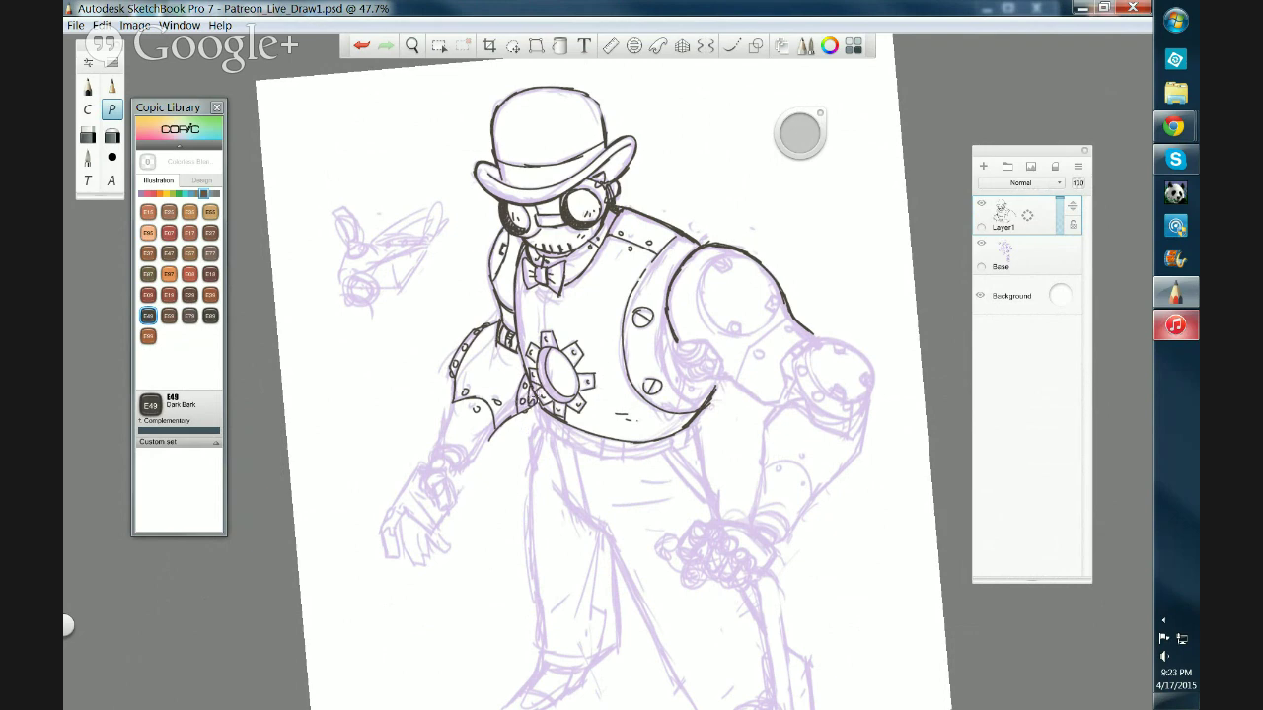
left_click_drag(495, 422, 456, 476)
mouse_move(441, 422)
left_mouse_down()
mouse_move(432, 456)
mouse_move(458, 450)
mouse_move(466, 467)
mouse_move(440, 463)
mouse_move(450, 480)
mouse_move(444, 460)
left_mouse_up()
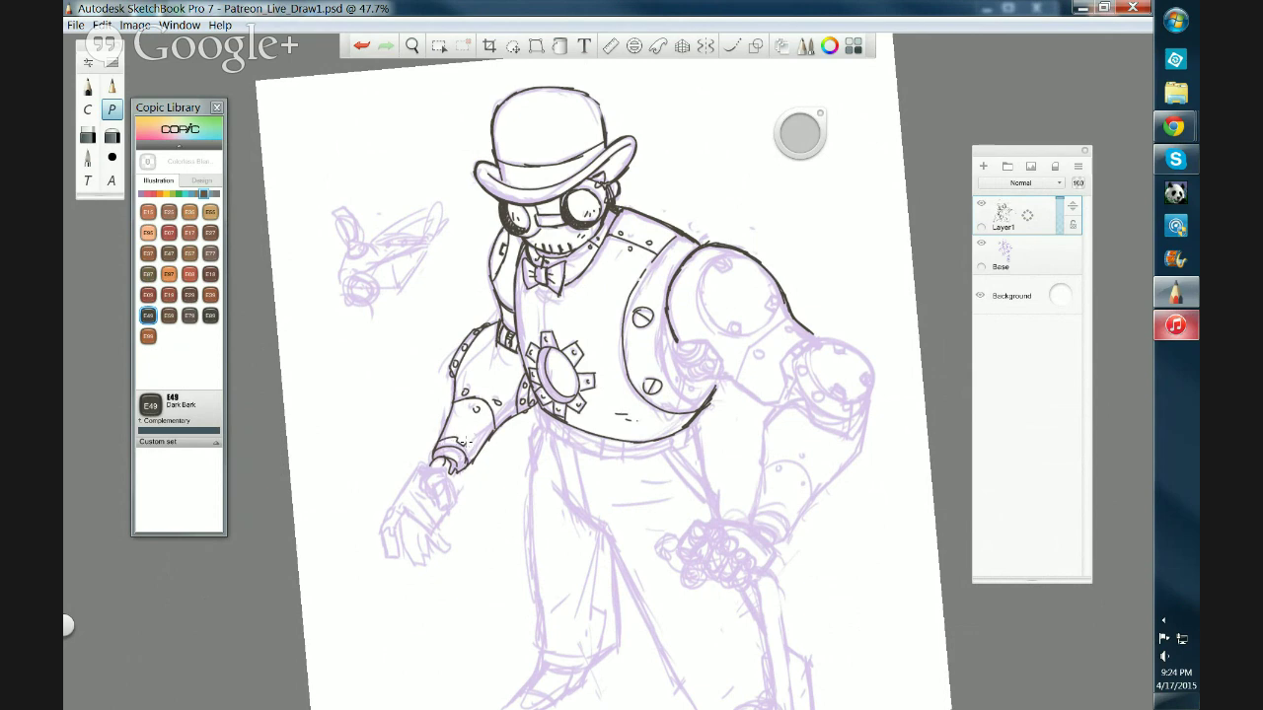
Ink the left-hand wrist joint, the thumb's base plate and the back of the hand with its notched knuckle edge
key("space")
left_click_drag(600, 531, 548, 556)
left_click_drag(622, 478, 669, 362)
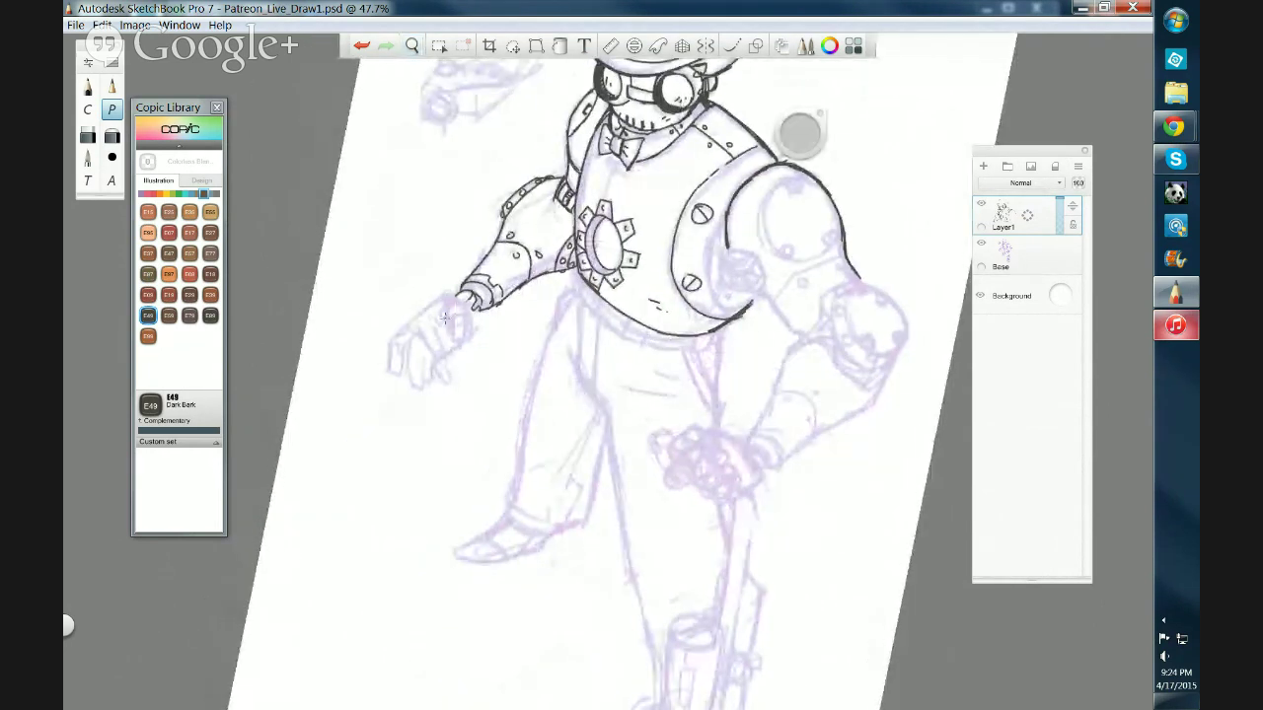
mouse_move(453, 325)
left_mouse_down()
mouse_move(454, 311)
mouse_move(462, 340)
left_mouse_up()
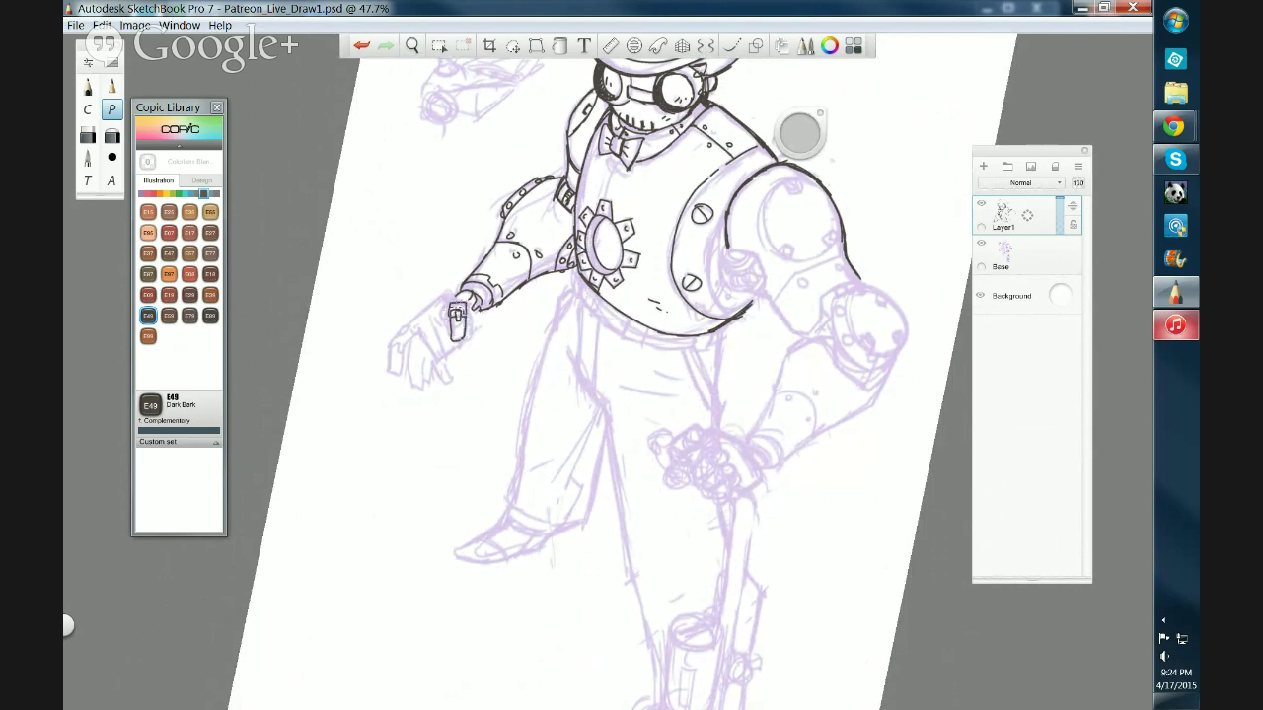
left_click_drag(449, 298, 446, 324)
left_click_drag(414, 322, 458, 297)
left_click(363, 47)
left_click(363, 48)
mouse_move(421, 333)
left_mouse_down()
mouse_move(459, 333)
mouse_move(443, 353)
mouse_move(469, 313)
mouse_move(469, 339)
mouse_move(482, 306)
left_mouse_up()
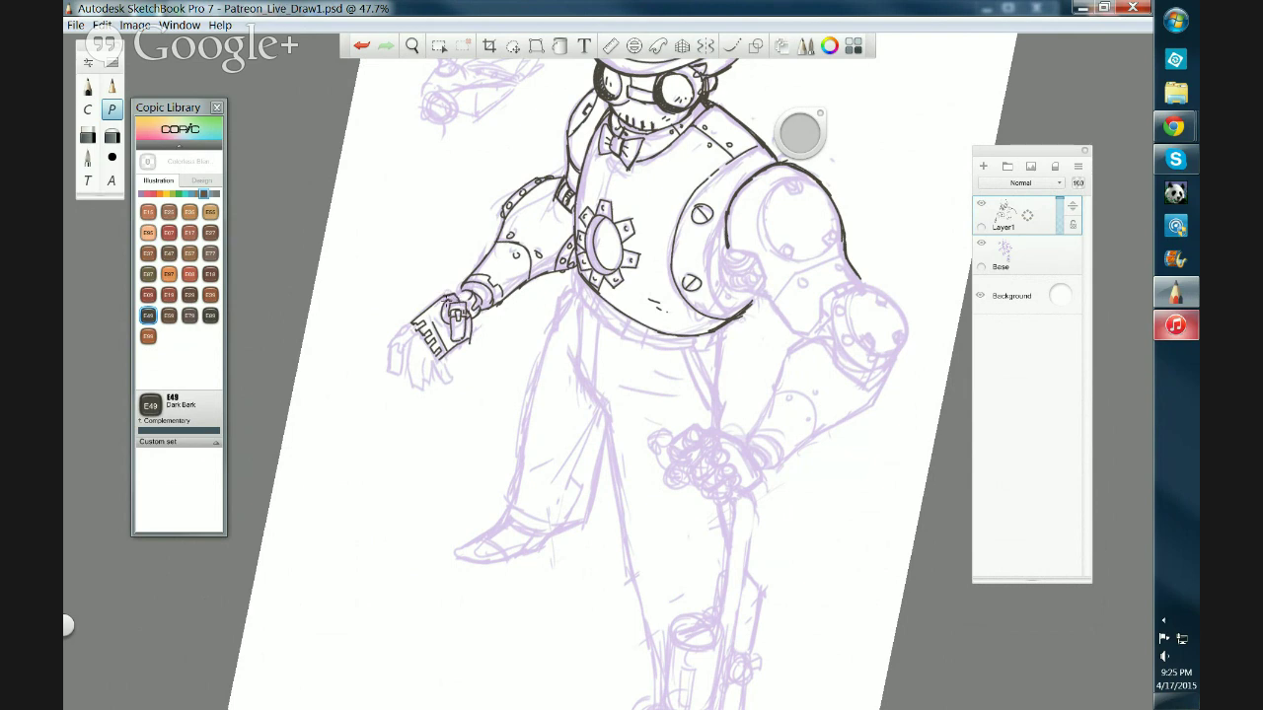
left_click_drag(451, 305, 465, 289)
left_click_drag(403, 338, 402, 345)
Draw a small study of a jointed mechanical finger in the blank area beside the left-hand arm
mouse_move(420, 192)
left_mouse_down()
mouse_move(391, 205)
mouse_move(423, 190)
mouse_move(408, 218)
mouse_move(440, 205)
mouse_move(405, 215)
mouse_move(402, 262)
mouse_move(414, 260)
left_mouse_up()
left_click_drag(418, 216, 406, 262)
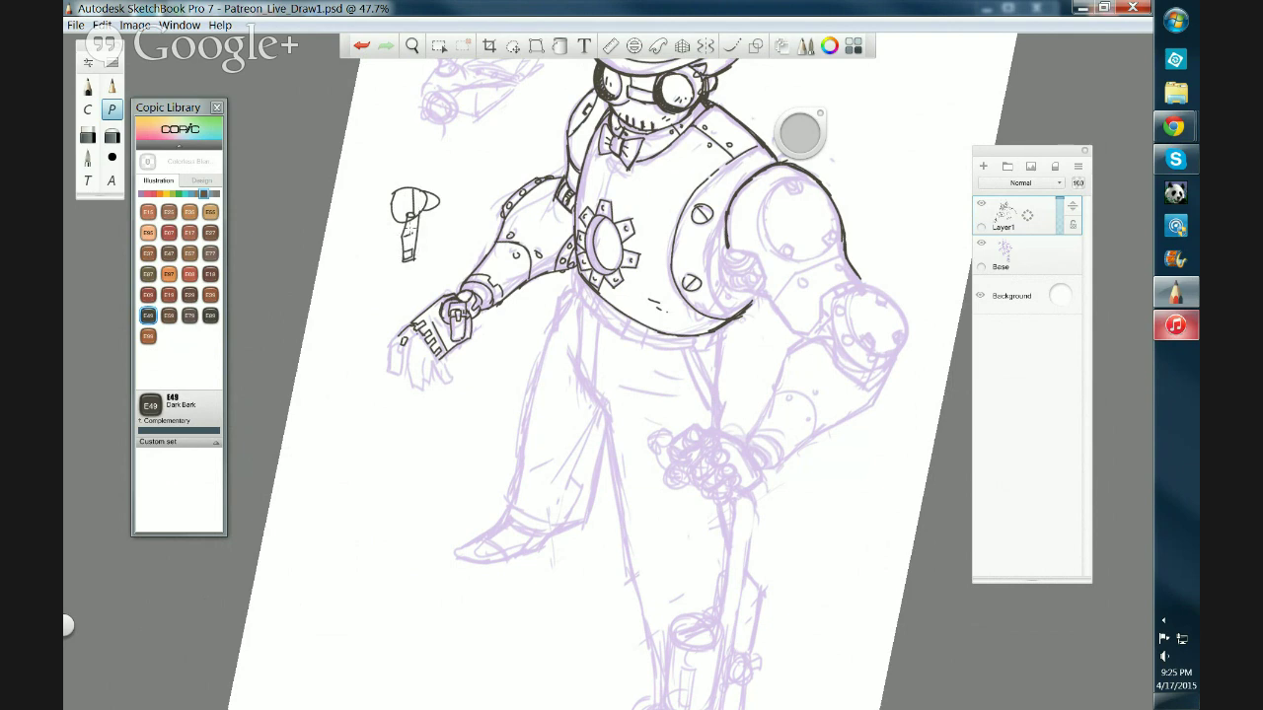
left_click_drag(405, 204, 398, 252)
left_click_drag(403, 248, 414, 212)
left_click_drag(400, 254, 414, 238)
mouse_move(410, 236)
left_mouse_down()
mouse_move(402, 258)
mouse_move(414, 247)
left_mouse_up()
key("ctrl+z")
mouse_move(399, 205)
left_mouse_down()
mouse_move(396, 270)
mouse_move(412, 263)
left_mouse_up()
key("ctrl+z")
mouse_move(406, 239)
left_mouse_down()
mouse_move(414, 214)
mouse_move(418, 224)
left_mouse_up()
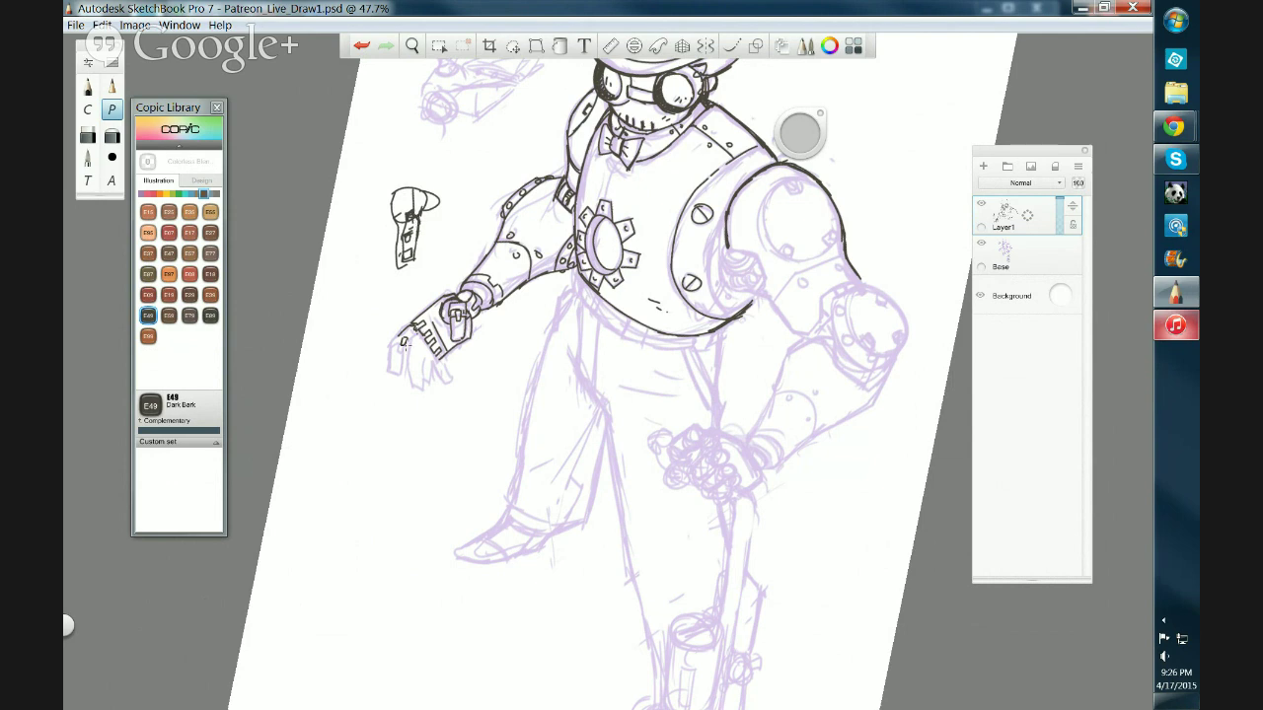
Undo the last stroke and ink the outlines of the left-hand hand's mechanical fingers
key("ctrl+z")
mouse_move(398, 330)
left_mouse_down()
mouse_move(391, 372)
mouse_move(401, 352)
left_mouse_up()
mouse_move(406, 339)
left_mouse_down()
mouse_move(401, 350)
mouse_move(405, 333)
mouse_move(419, 333)
mouse_move(394, 355)
mouse_move(398, 375)
left_mouse_up()
mouse_move(416, 329)
left_mouse_down()
mouse_move(425, 323)
mouse_move(405, 365)
mouse_move(422, 365)
mouse_move(424, 391)
mouse_move(412, 347)
mouse_move(418, 361)
mouse_move(415, 339)
mouse_move(427, 345)
mouse_move(418, 386)
mouse_move(406, 330)
mouse_move(423, 375)
left_mouse_up()
mouse_move(412, 324)
left_mouse_down()
mouse_move(388, 363)
mouse_move(399, 368)
mouse_move(416, 324)
mouse_move(394, 370)
mouse_move(402, 343)
mouse_move(422, 343)
mouse_move(409, 332)
mouse_move(409, 381)
mouse_move(406, 336)
mouse_move(409, 380)
mouse_move(428, 336)
left_mouse_up()
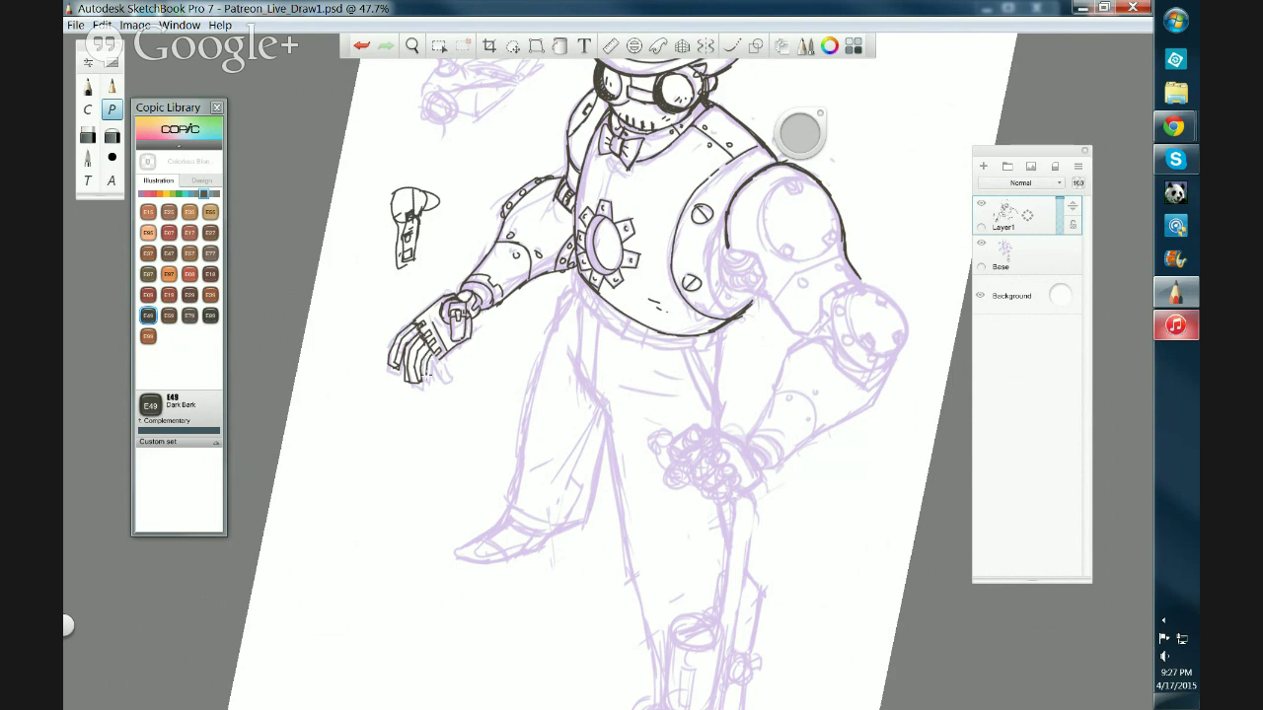
Add another finger and joint details to the left-hand hand, and darken the finger study's segments
left_click_drag(430, 379, 434, 385)
left_click_drag(431, 356, 437, 362)
left_click_drag(410, 334, 400, 353)
mouse_move(420, 232)
left_mouse_down()
mouse_move(415, 253)
mouse_move(430, 197)
mouse_move(400, 260)
mouse_move(394, 252)
left_mouse_up()
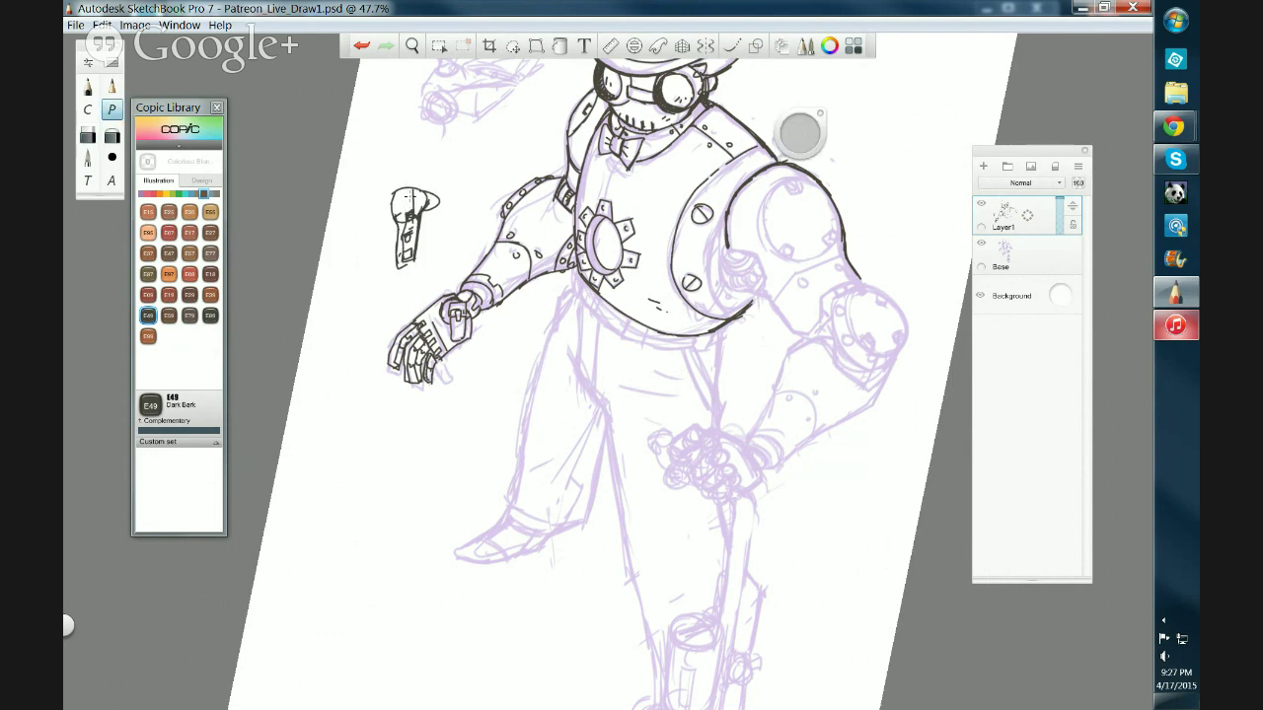
Fade the dark finger study beside the left-hand arm to light grey with the soft eraser
mouse_move(408, 209)
left_mouse_down()
mouse_move(420, 215)
mouse_move(400, 217)
mouse_move(417, 218)
mouse_move(409, 245)
left_mouse_up()
left_click(112, 135)
mouse_move(423, 206)
left_mouse_down()
mouse_move(406, 242)
mouse_move(409, 172)
mouse_move(407, 255)
left_mouse_up()
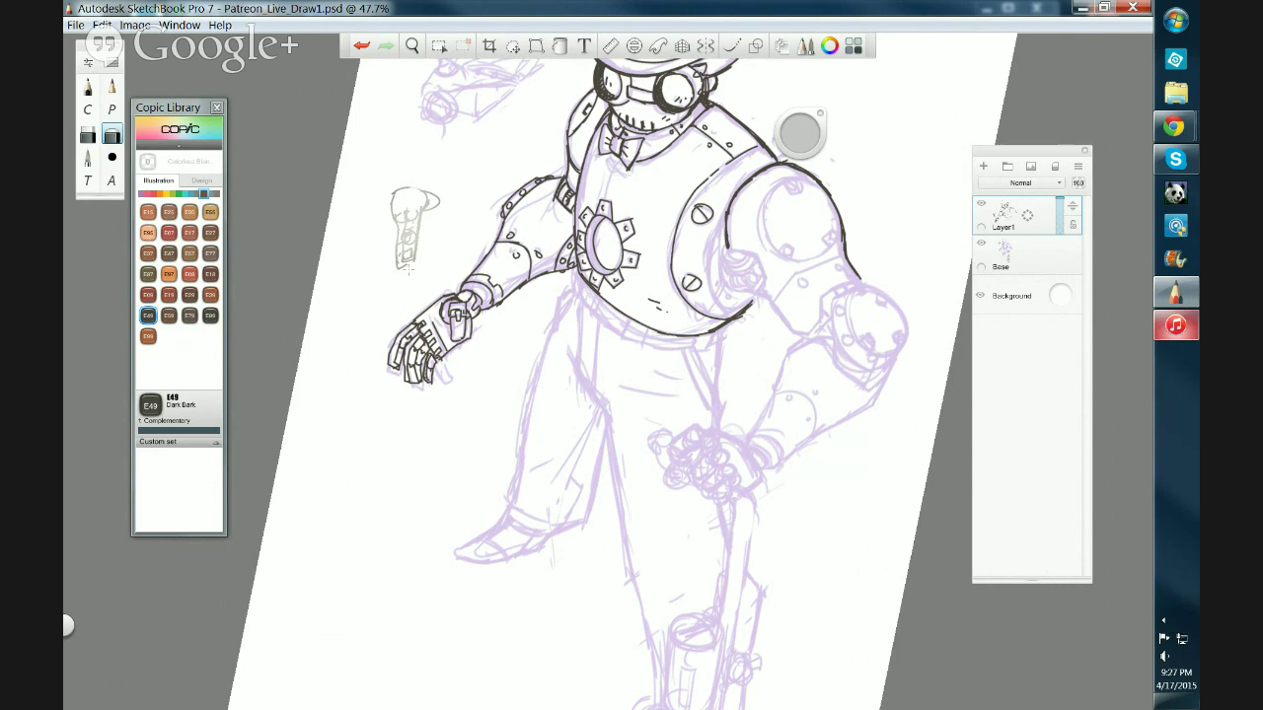
Outline the finger study's front segment and slanted knuckle line in YR15 Pumpkin Yellow over the faded drawing
left_click(158, 194)
left_click(148, 294)
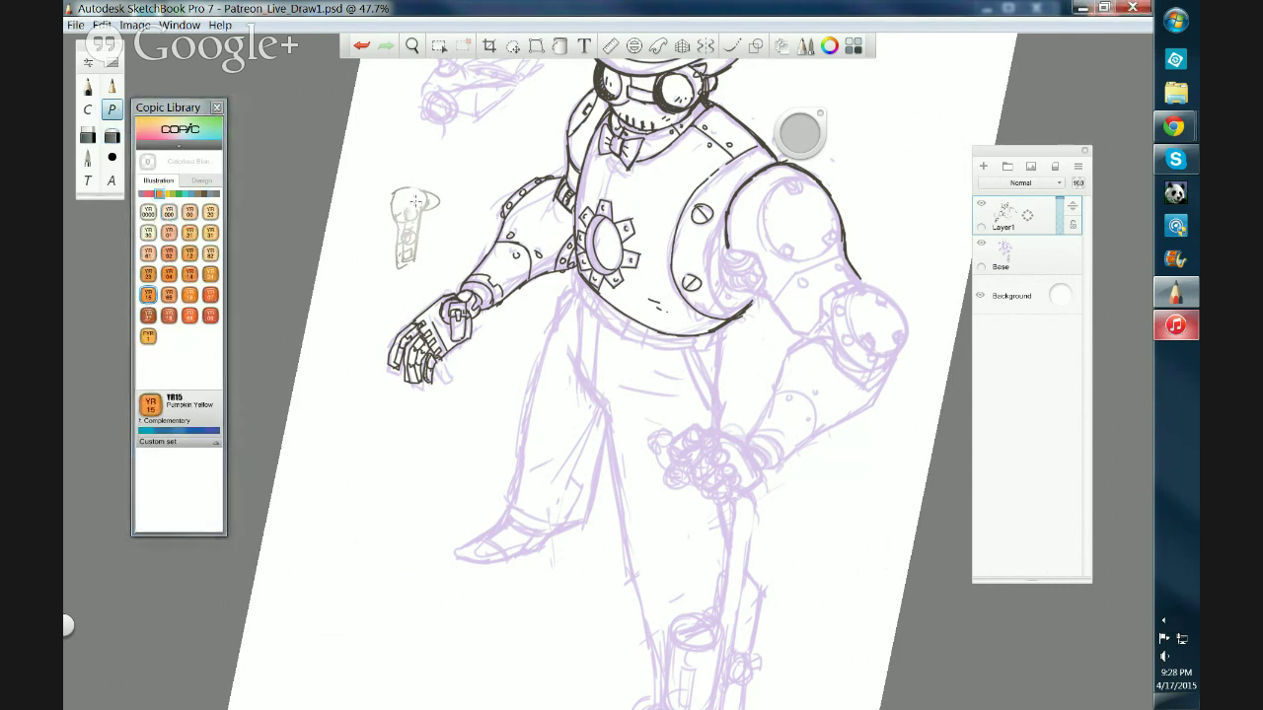
mouse_move(386, 223)
left_mouse_down()
mouse_move(424, 199)
mouse_move(403, 264)
mouse_move(421, 226)
mouse_move(523, 183)
left_mouse_up()
key("space")
left_click_drag(425, 214, 548, 280)
mouse_move(464, 327)
left_mouse_down()
mouse_move(476, 284)
mouse_move(447, 302)
mouse_move(459, 278)
left_mouse_up()
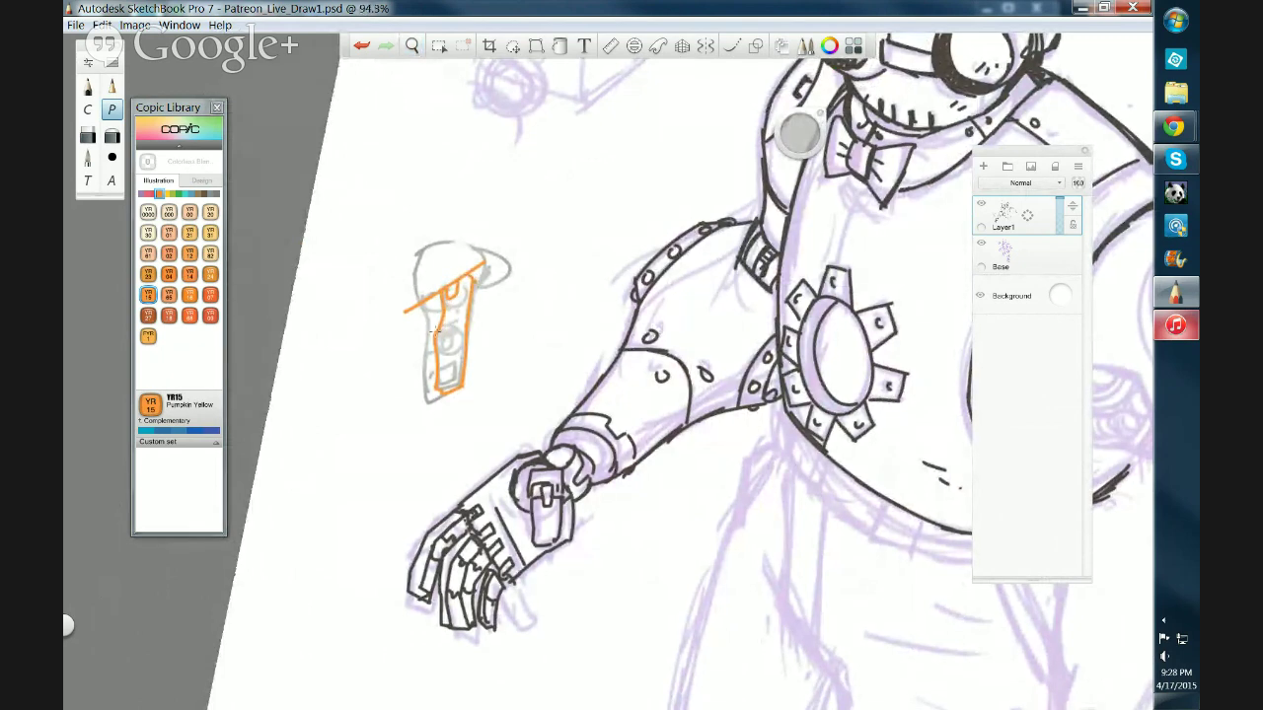
Add the orange rear segment, stepped joint and small knuckle notches to the finger study
left_click_drag(438, 329, 455, 319)
mouse_move(418, 301)
left_mouse_down()
mouse_move(431, 406)
mouse_move(446, 394)
left_mouse_up()
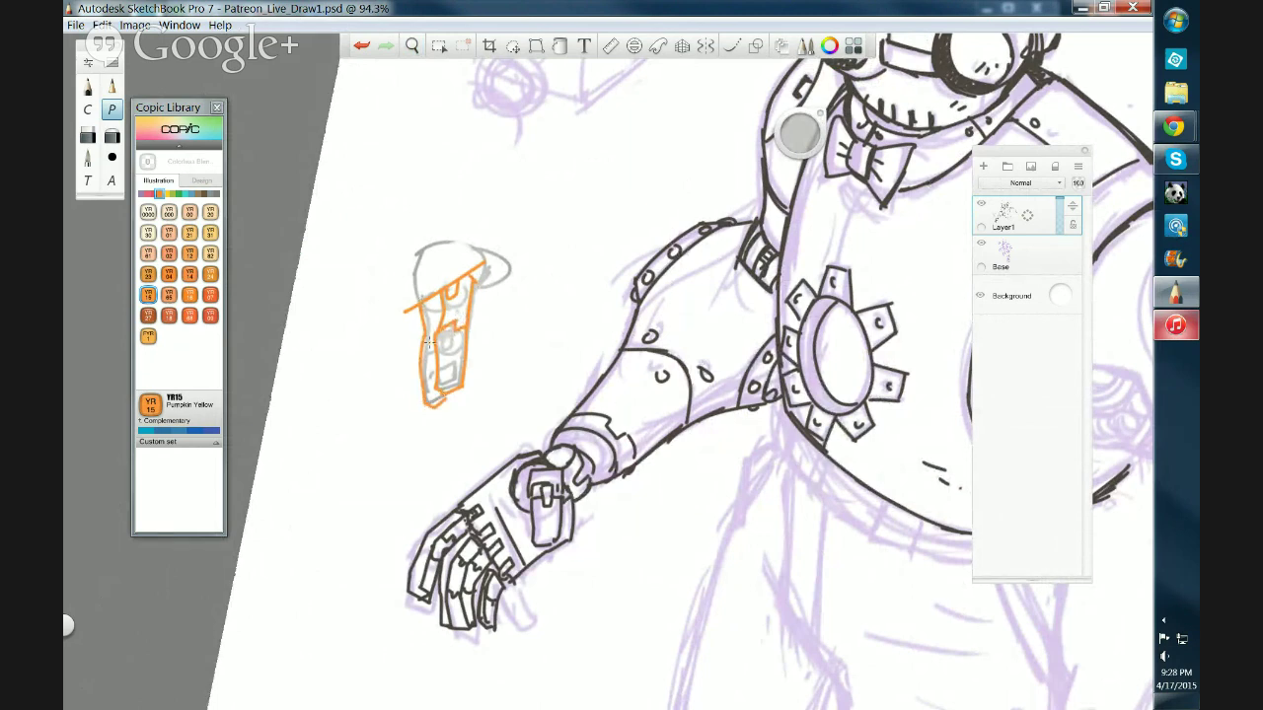
left_click_drag(425, 303, 437, 299)
left_click_drag(423, 349, 435, 340)
mouse_move(448, 355)
left_mouse_down()
mouse_move(452, 369)
mouse_move(459, 300)
left_mouse_up()
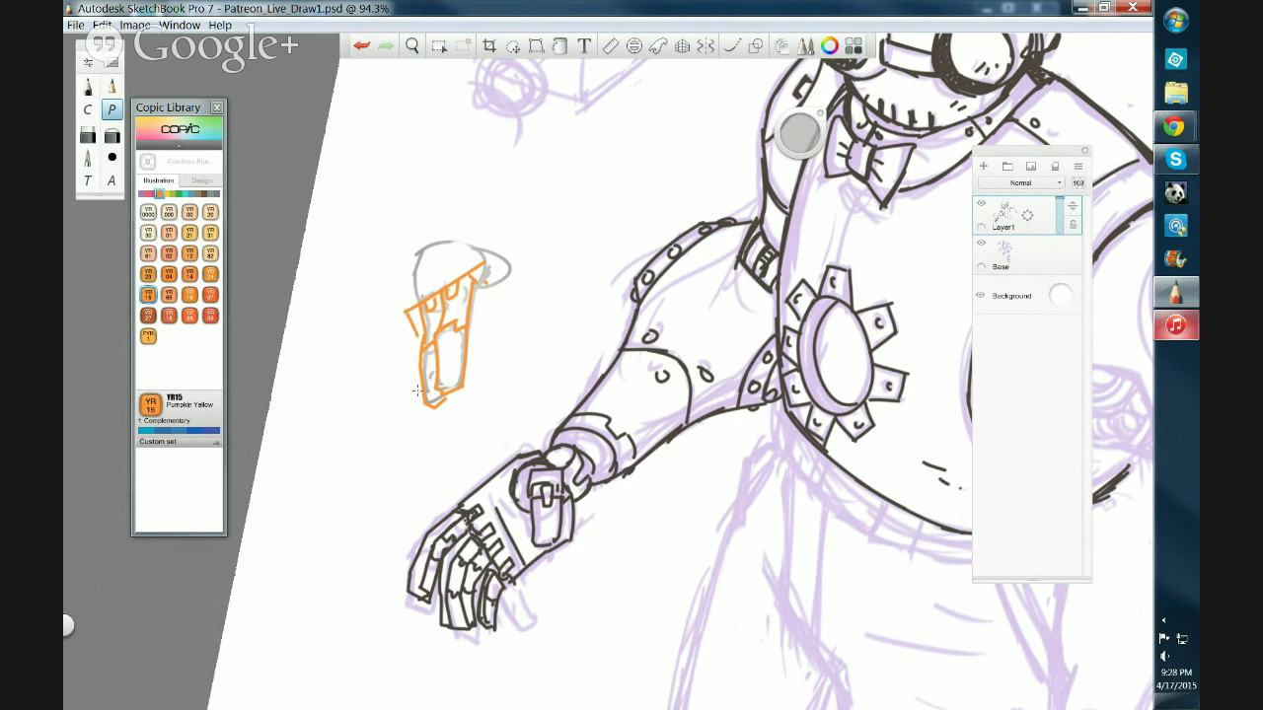
Switch the colour back to E49 Dark Bark and erase the inked left-hand hand down to the wrist joint
key("space")
left_click_drag(658, 520, 646, 548)
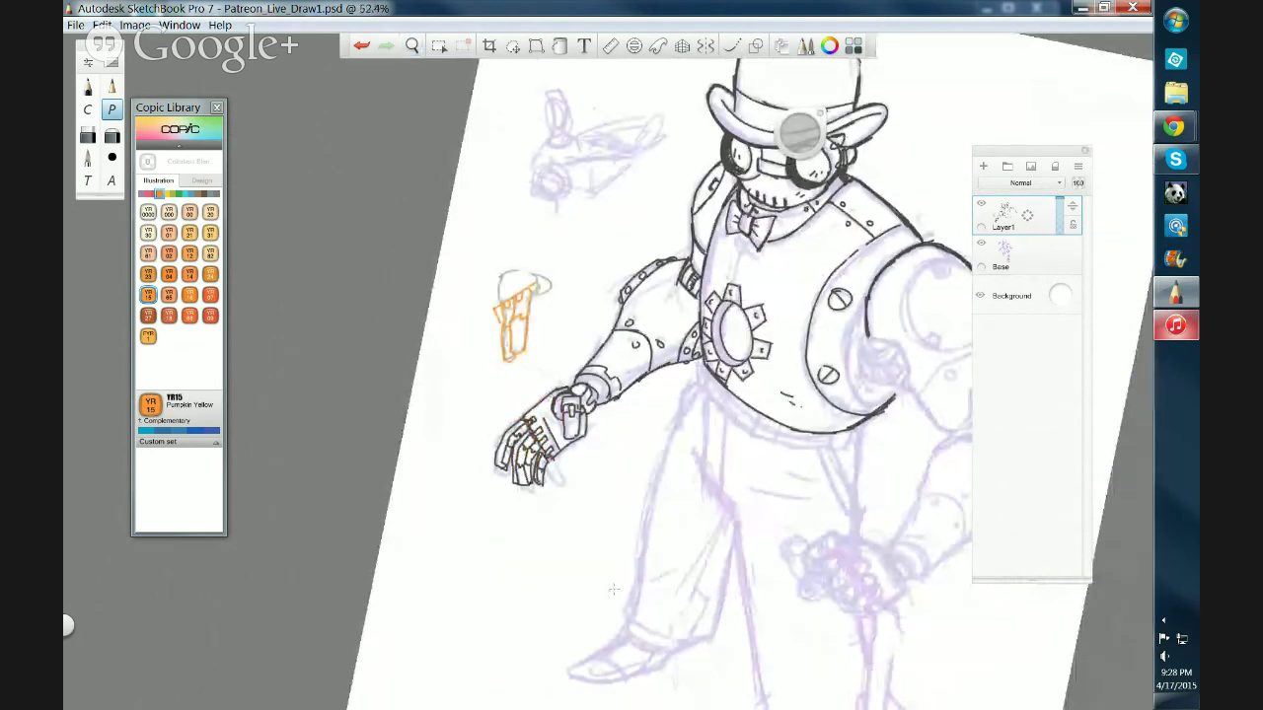
scroll(615, 485, "up", 2)
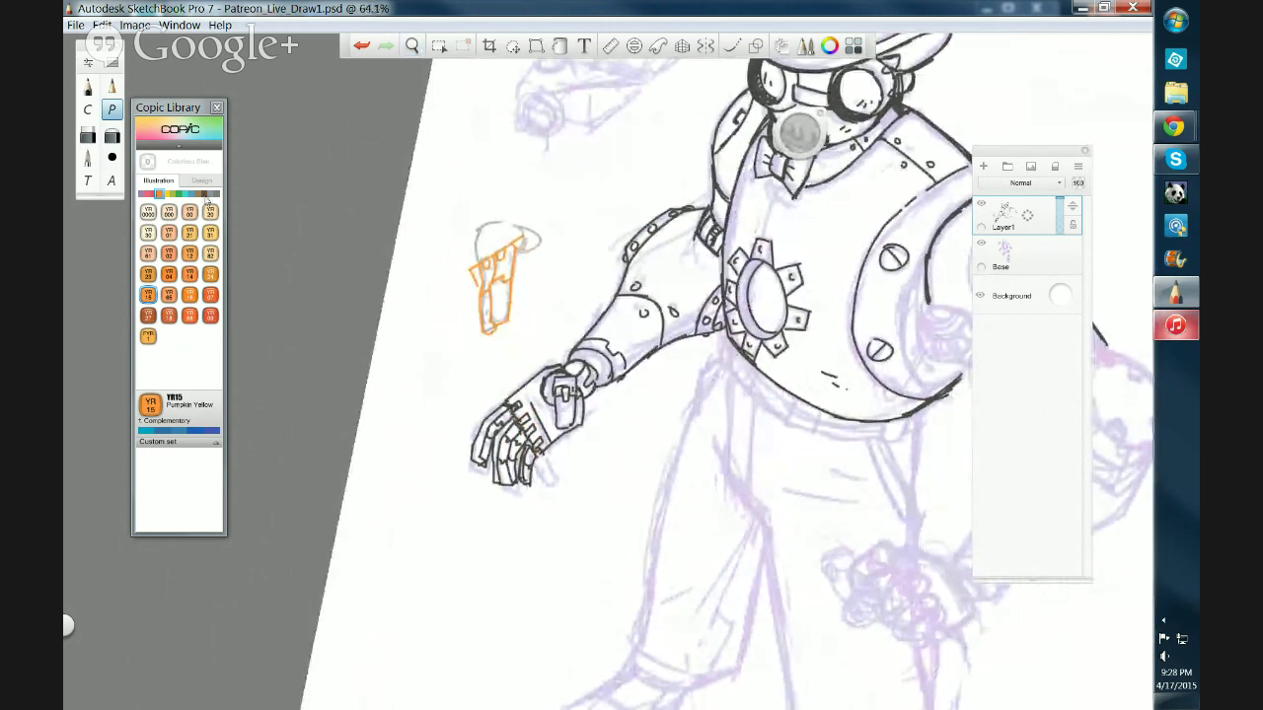
left_click(205, 194)
left_click(148, 314)
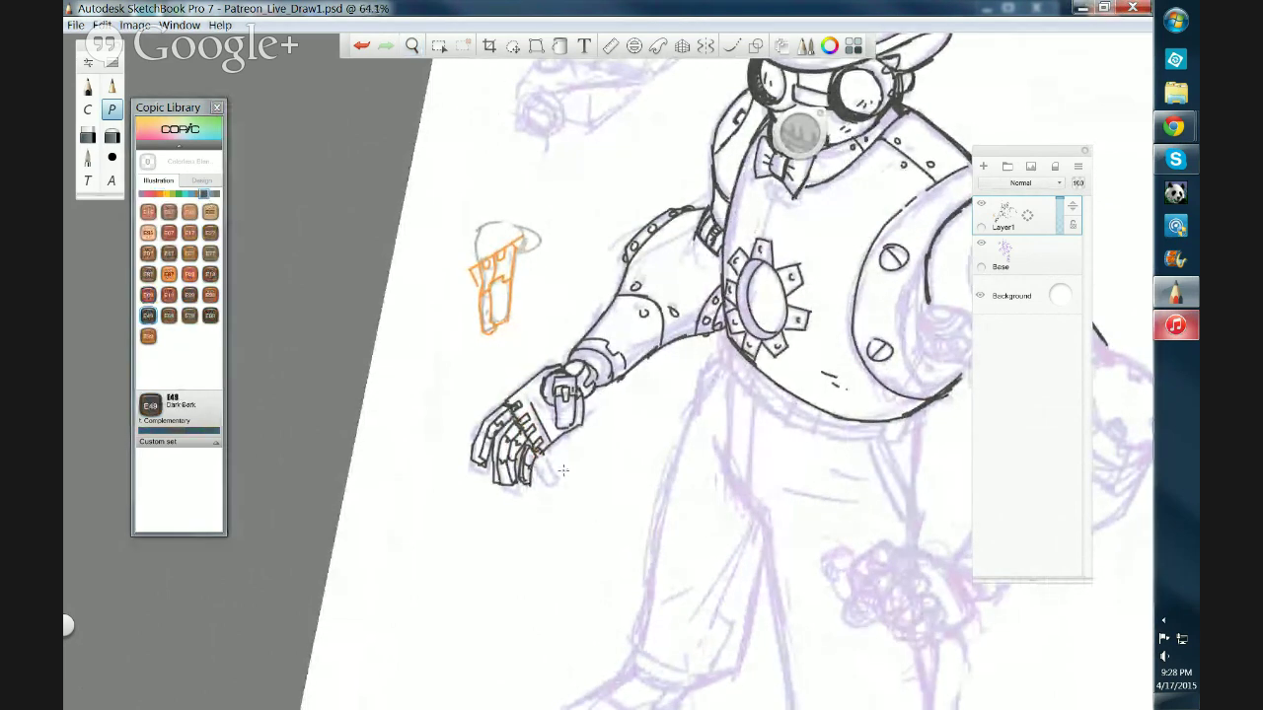
left_click_drag(476, 452, 525, 481)
left_click_drag(487, 435, 505, 477)
mouse_move(481, 424)
left_mouse_down()
mouse_move(523, 477)
mouse_move(524, 452)
left_mouse_up()
mouse_move(504, 406)
left_mouse_down()
mouse_move(545, 465)
mouse_move(528, 375)
mouse_move(587, 420)
mouse_move(569, 464)
mouse_move(534, 441)
mouse_move(478, 430)
left_mouse_up()
mouse_move(585, 388)
left_mouse_down()
mouse_move(578, 404)
mouse_move(558, 375)
mouse_move(582, 399)
mouse_move(569, 367)
mouse_move(575, 398)
left_mouse_up()
Move the brush-size puck away from the robot's face and adjust the brush size
left_click_drag(795, 145, 785, 209)
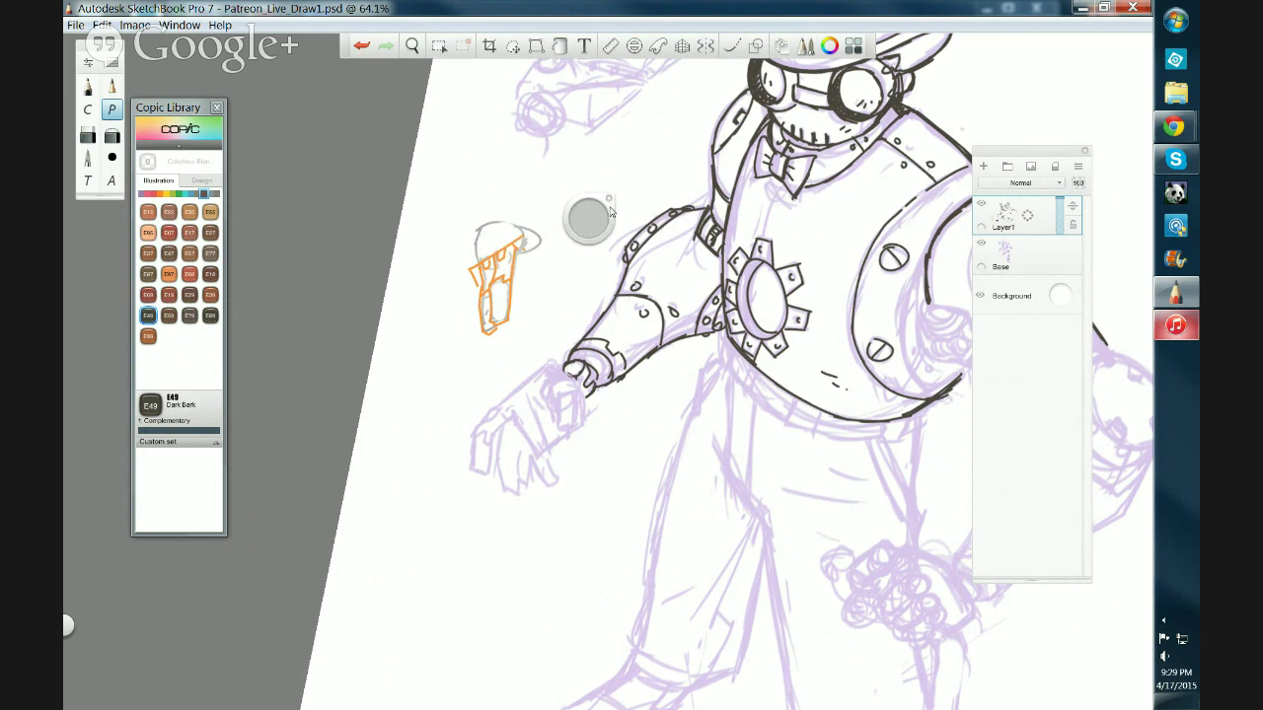
left_click_drag(586, 217, 583, 212)
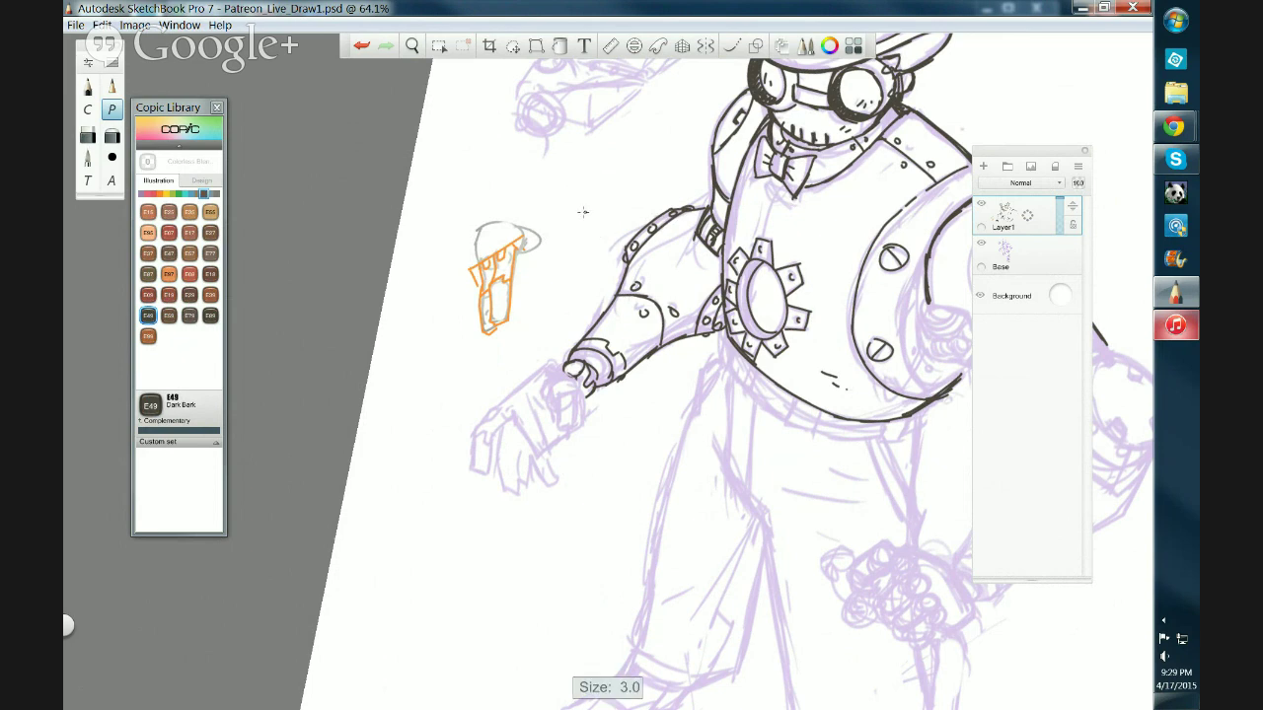
key("bracketright")
key("bracketright")
key("bracketright")
key("bracketright")
key("bracketright")
key("bracketright")
key("bracketright")
left_click_drag(663, 212, 559, 221)
key("bracketright")
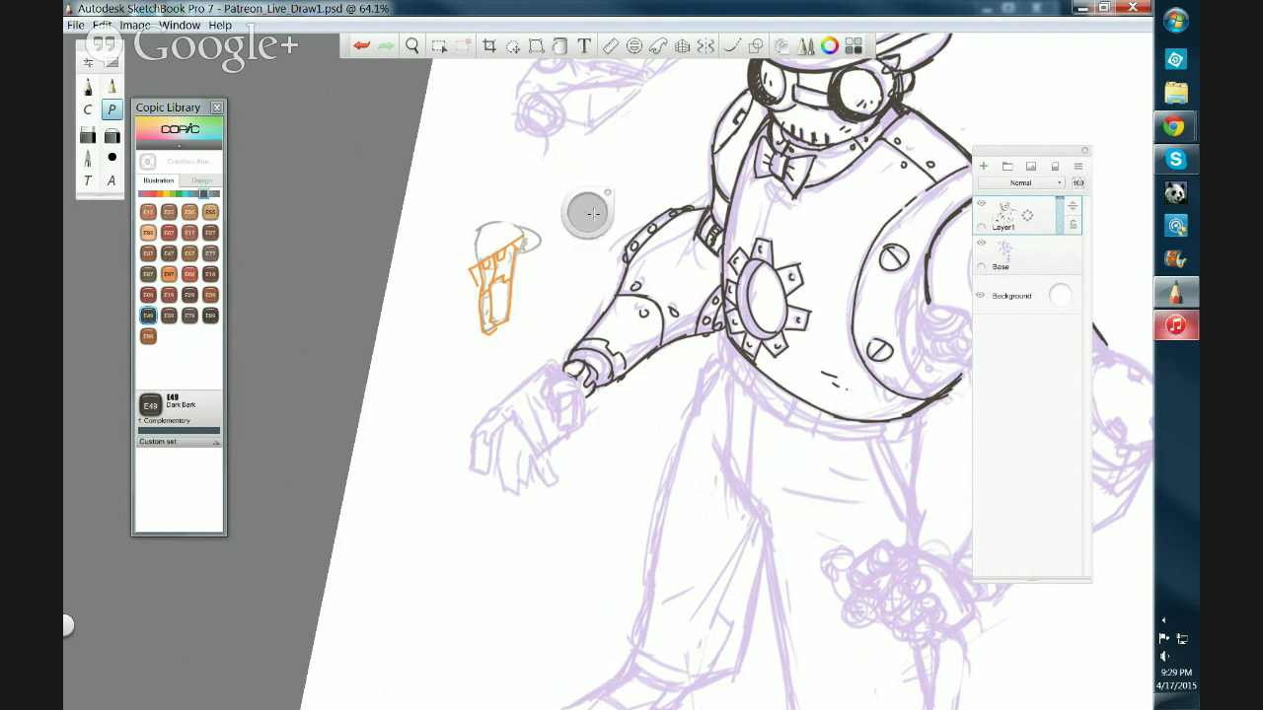
key("e")
mouse_move(596, 214)
left_mouse_down()
mouse_move(894, 216)
mouse_move(734, 216)
mouse_move(779, 215)
left_mouse_up()
left_click_drag(70, 626, 96, 614)
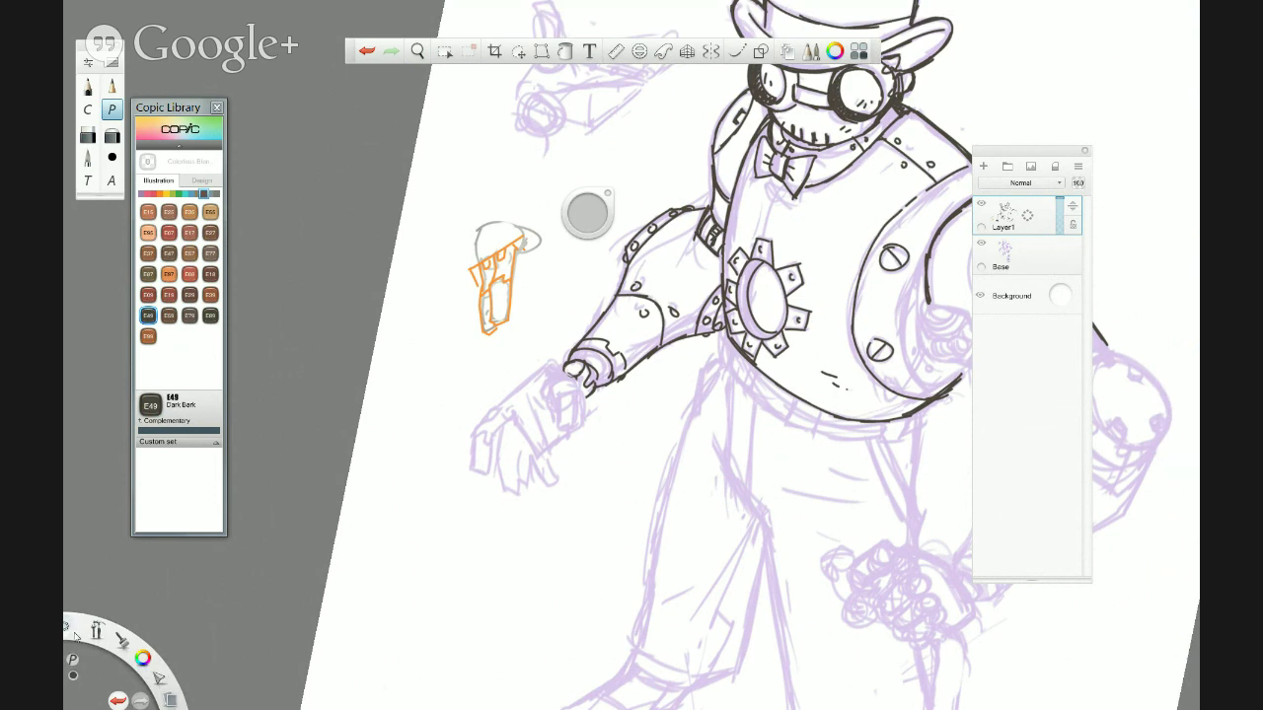
mouse_move(69, 631)
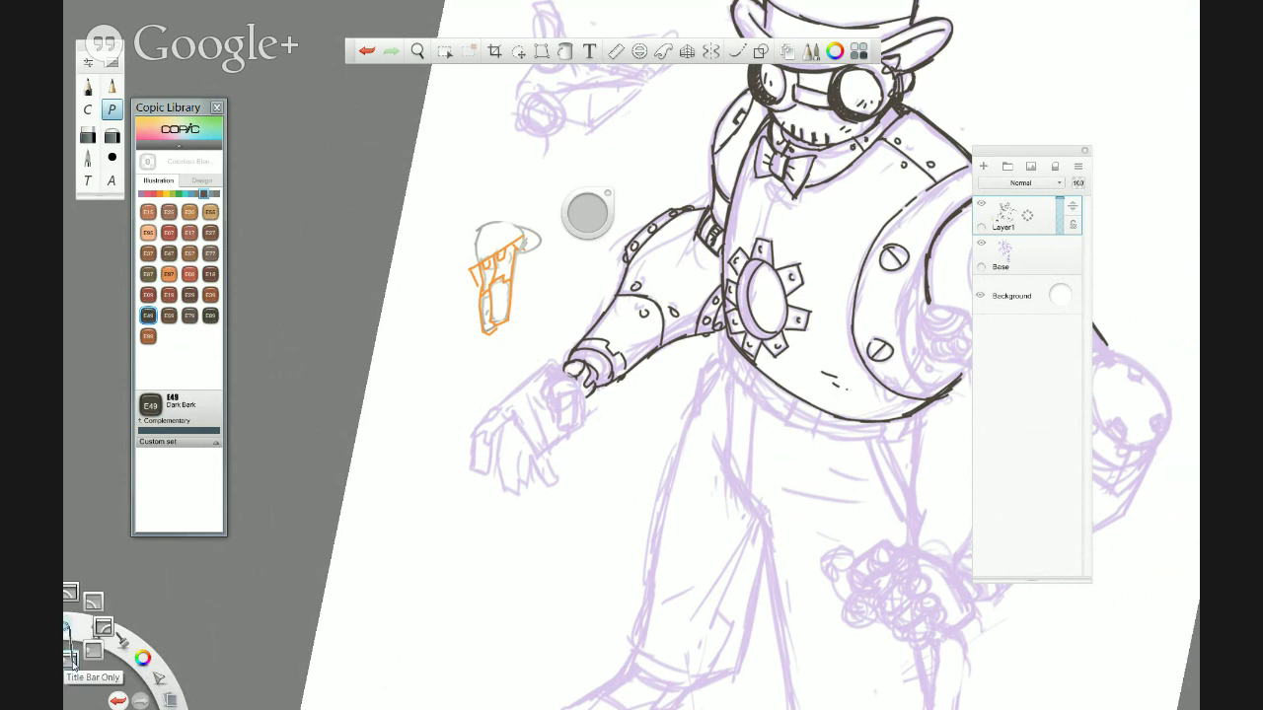
key("ctrl+f")
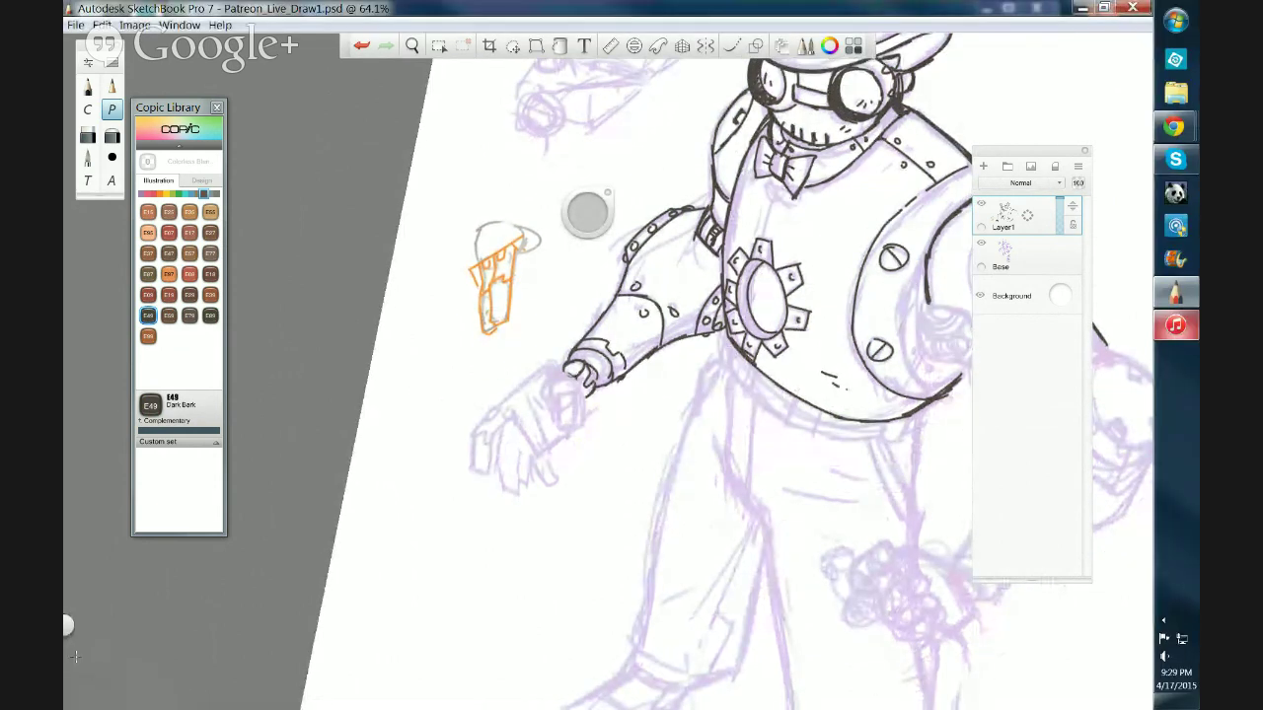
On the Base layer, rough in a simpler left-hand hand with thumb plate and fingers in YR15 Pumpkin Yellow
scroll(592, 408, "up", 4)
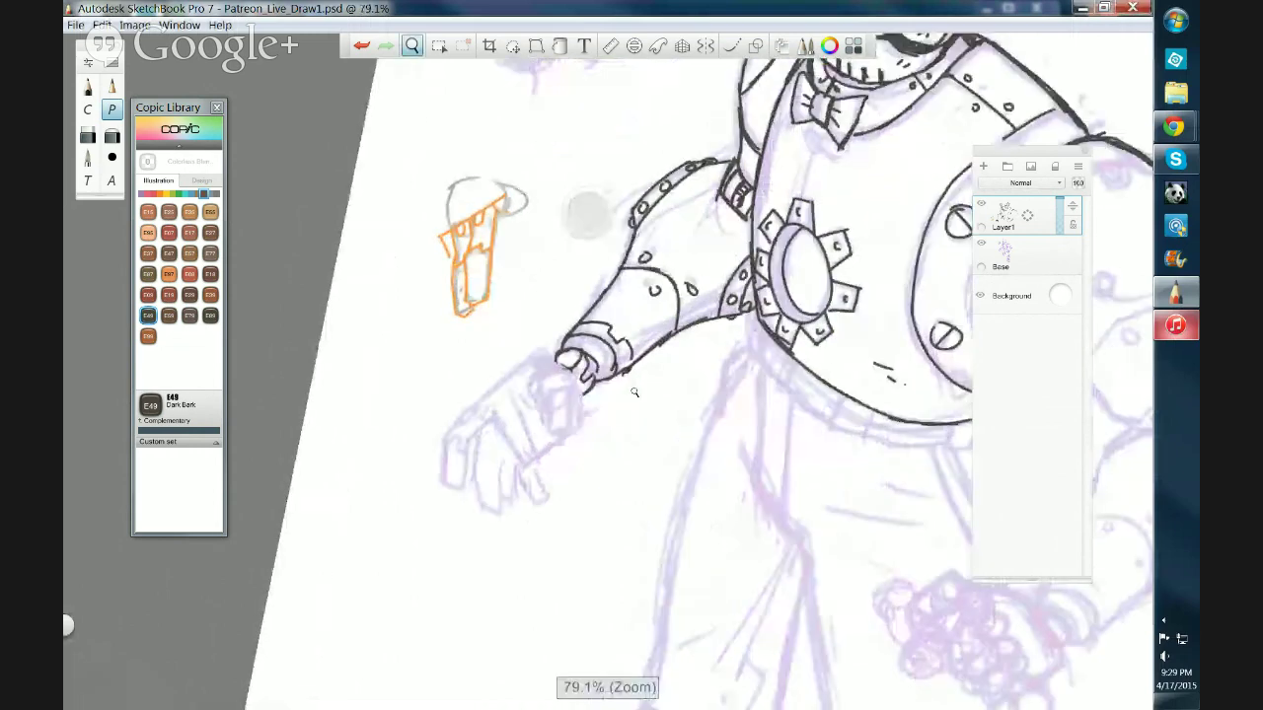
left_click(1027, 256)
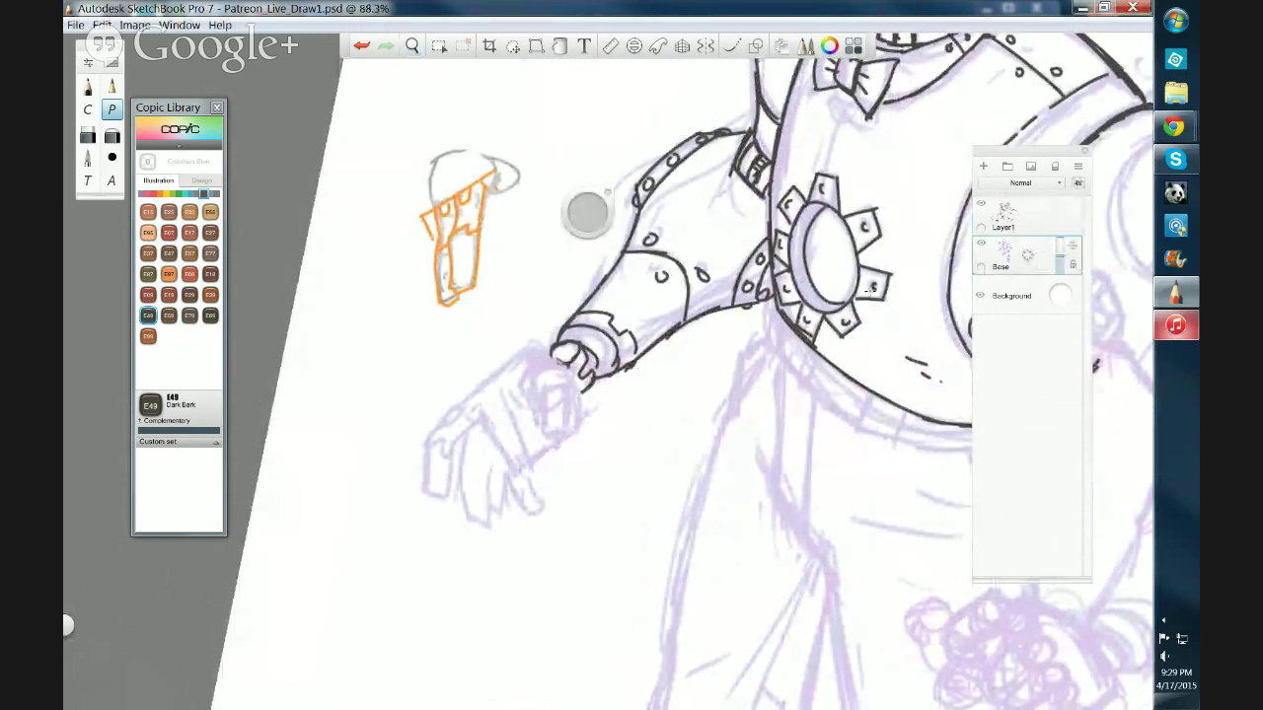
left_click(143, 195)
left_click(147, 336)
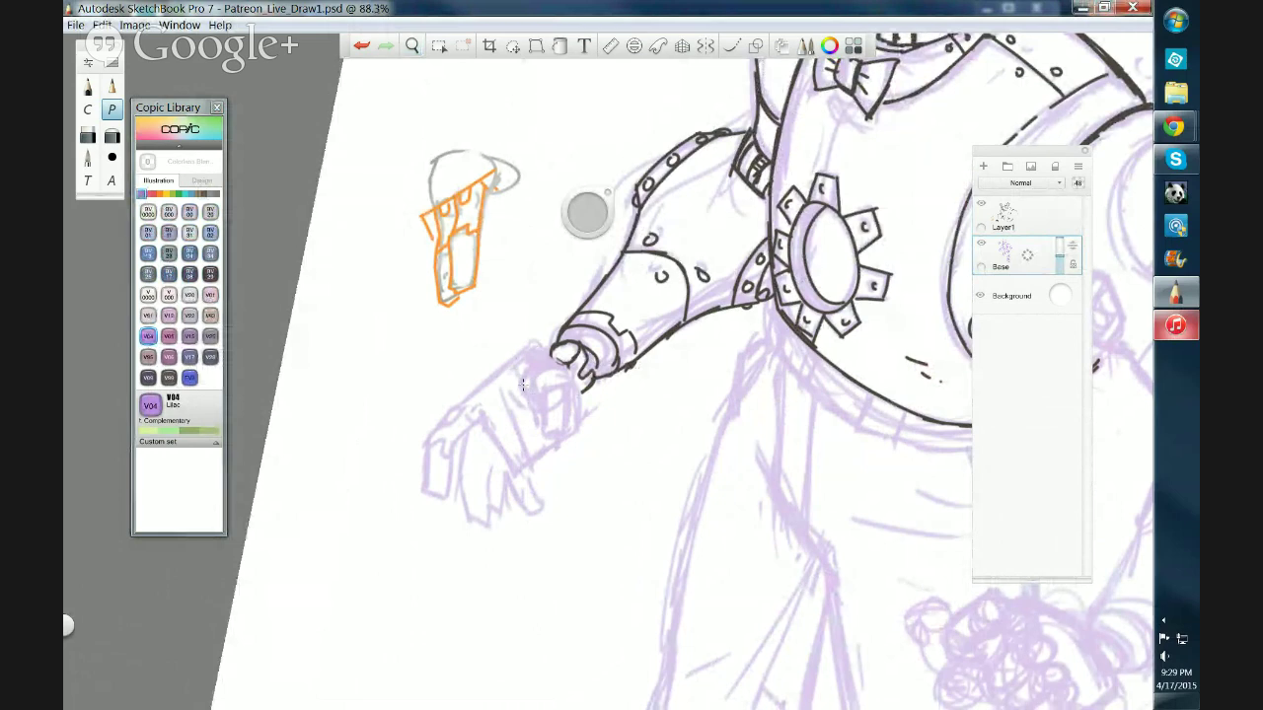
left_click(160, 193)
left_click(148, 296)
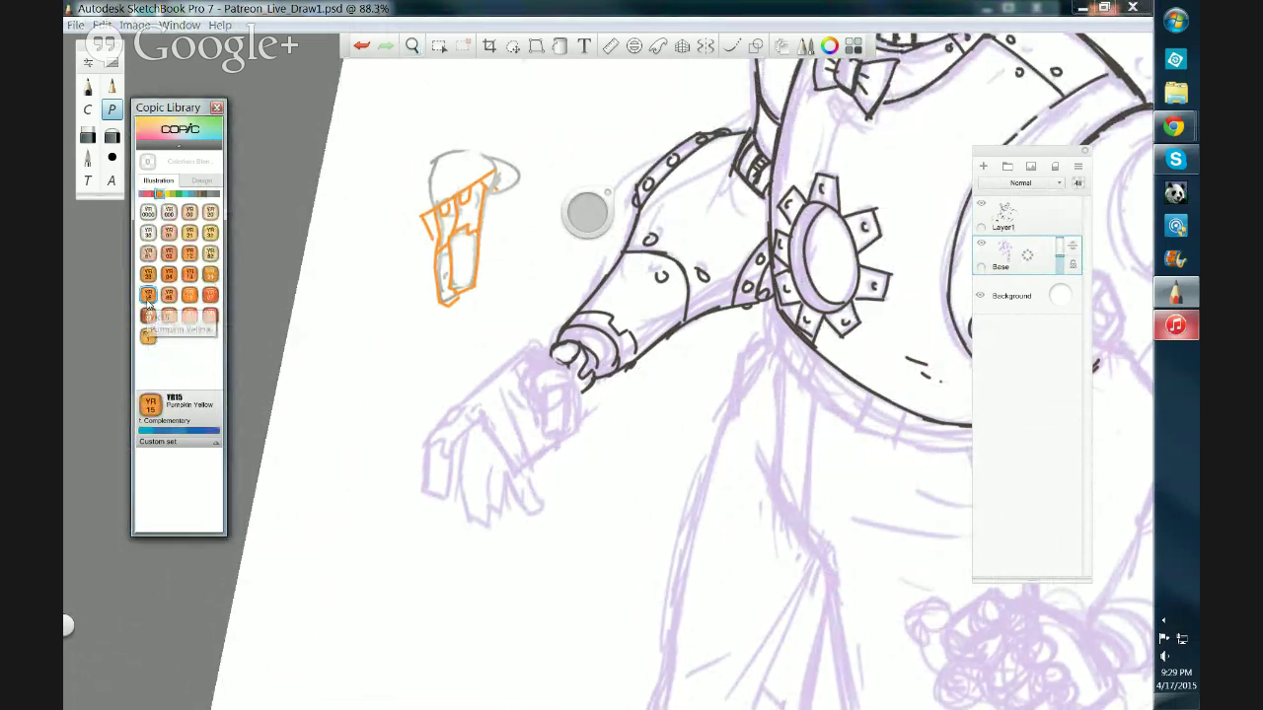
mouse_move(529, 357)
left_mouse_down()
mouse_move(519, 436)
mouse_move(547, 429)
mouse_move(525, 441)
mouse_move(543, 361)
mouse_move(559, 417)
mouse_move(542, 366)
mouse_move(515, 368)
mouse_move(578, 395)
left_mouse_up()
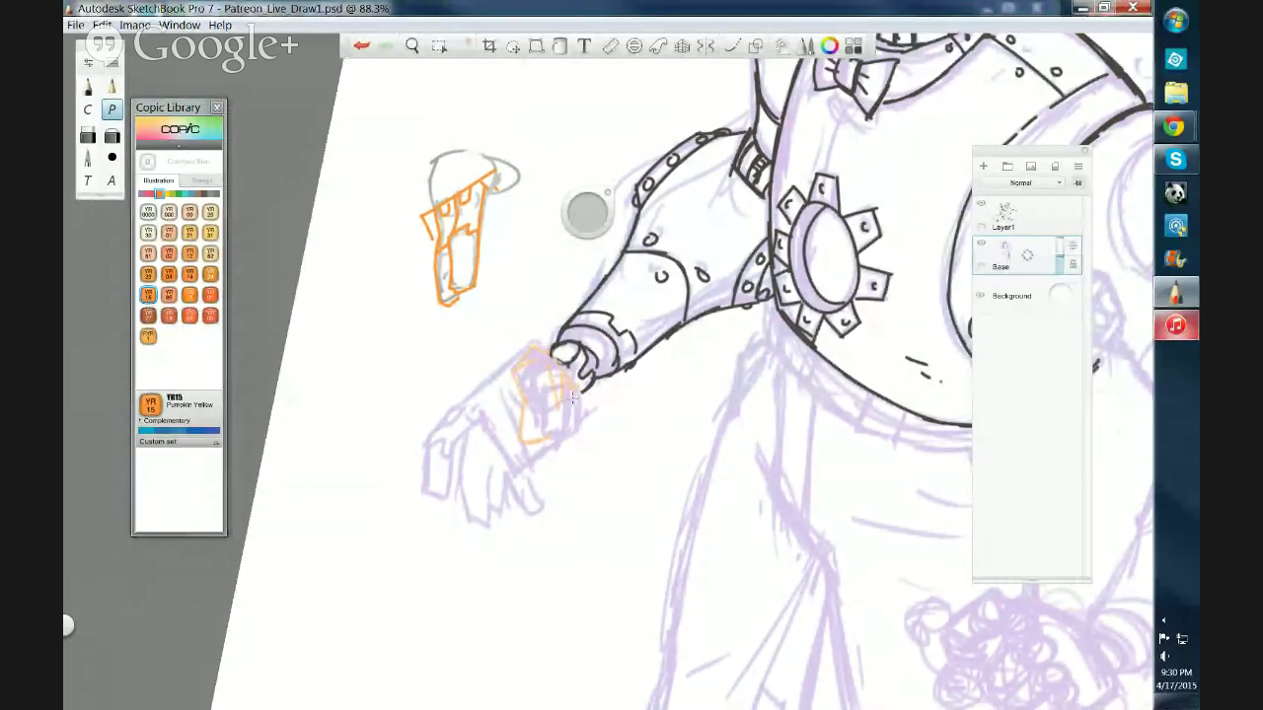
mouse_move(532, 345)
left_mouse_down()
mouse_move(464, 412)
mouse_move(433, 483)
mouse_move(455, 495)
mouse_move(480, 426)
mouse_move(515, 448)
mouse_move(564, 401)
left_mouse_up()
left_click_drag(464, 448, 469, 519)
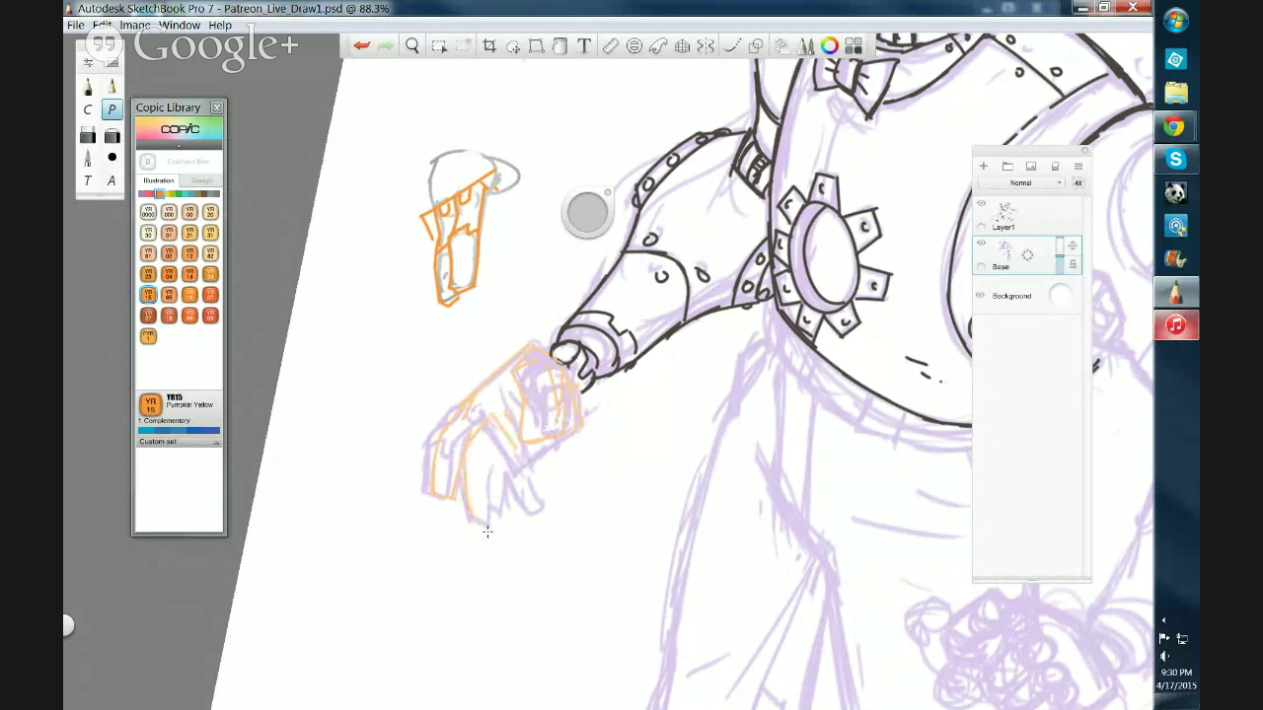
On Layer1, ink the left-hand hand's thumb base plate, upper edge and wrist joint in E49 Dark Bark
left_click(1038, 223)
left_click(203, 193)
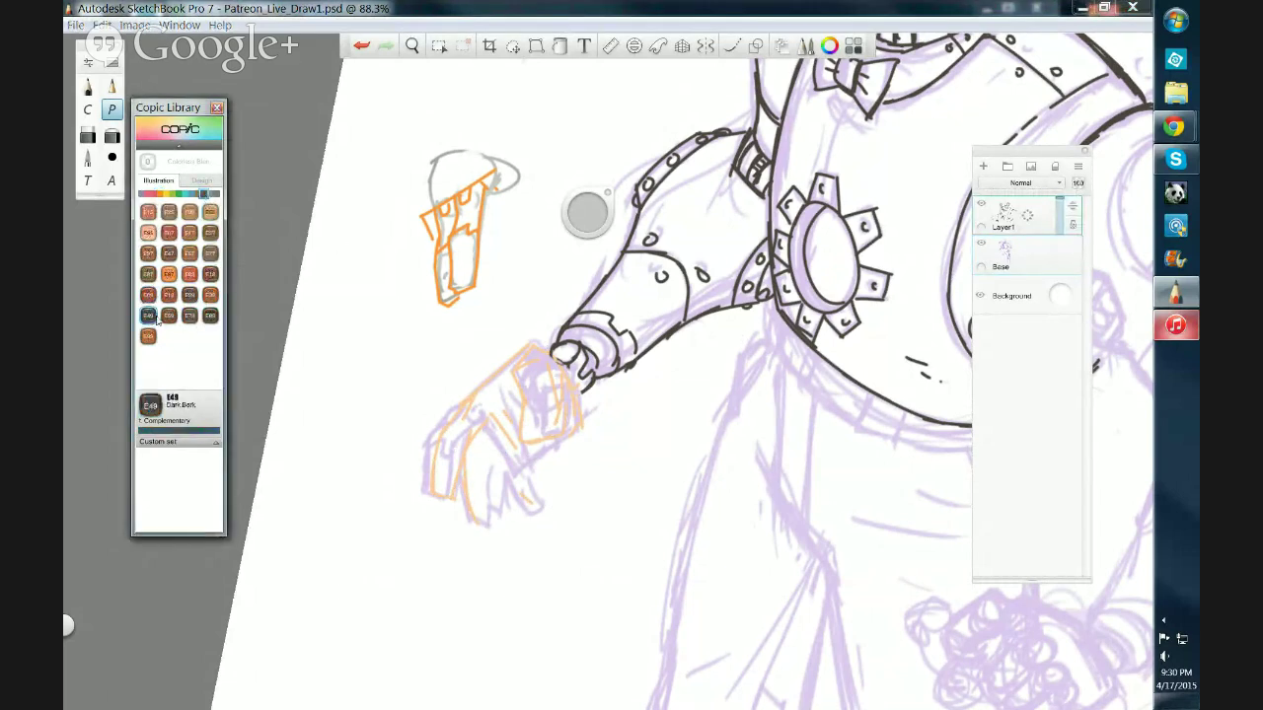
left_click(148, 315)
mouse_move(539, 343)
left_mouse_down()
mouse_move(514, 370)
mouse_move(520, 446)
left_mouse_up()
mouse_move(513, 371)
left_mouse_down()
mouse_move(548, 357)
mouse_move(561, 420)
mouse_move(515, 444)
mouse_move(555, 436)
left_mouse_up()
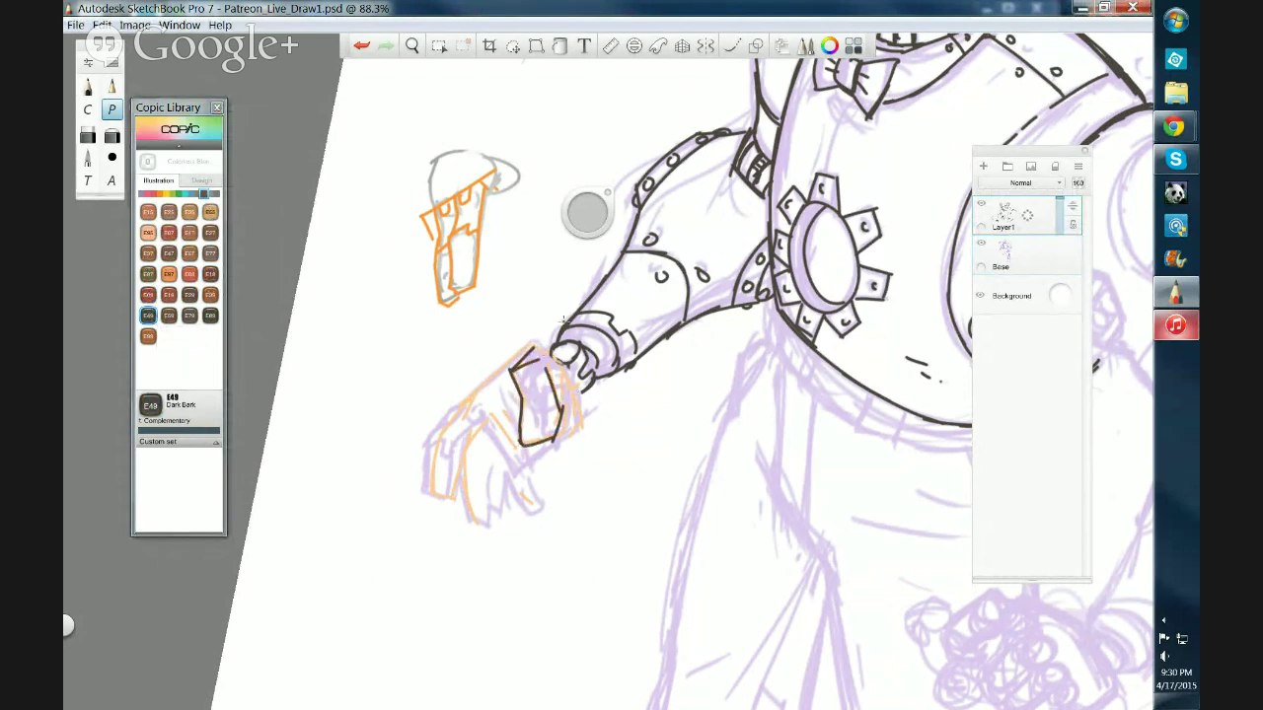
mouse_move(534, 347)
left_mouse_down()
mouse_move(559, 361)
mouse_move(562, 407)
left_mouse_up()
left_click_drag(560, 362, 581, 430)
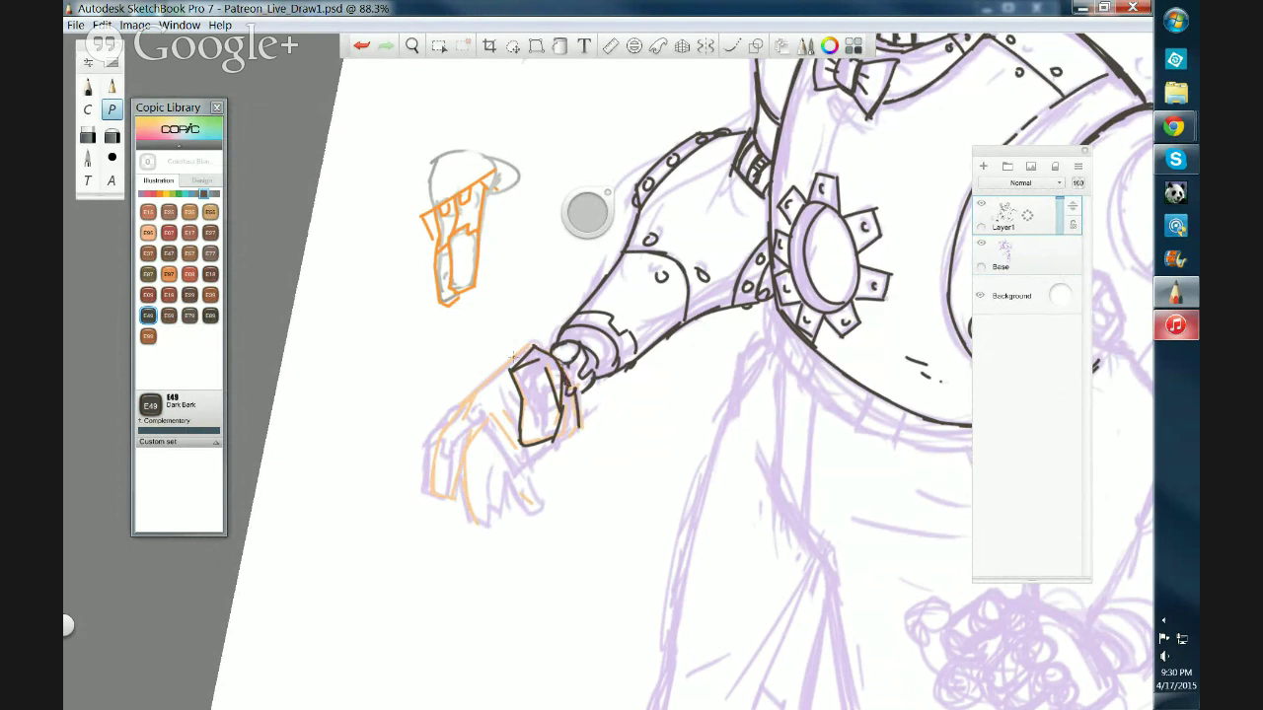
left_click_drag(473, 396, 532, 343)
left_click_drag(572, 390, 584, 387)
left_click_drag(566, 344, 555, 351)
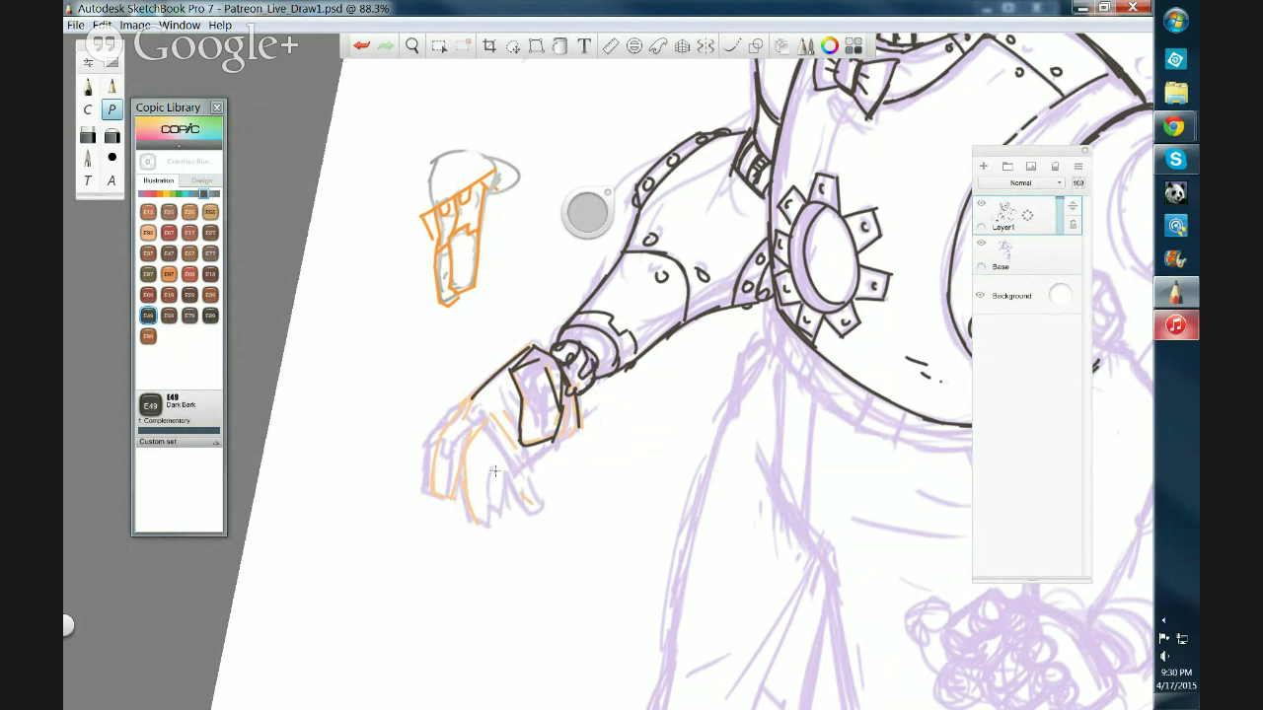
Ink the left-hand hand's fingers as simple blocky outlines following the orange rough
mouse_move(473, 393)
left_mouse_down()
mouse_move(436, 439)
mouse_move(432, 497)
mouse_move(454, 494)
mouse_move(485, 424)
mouse_move(468, 449)
mouse_move(513, 465)
mouse_move(490, 524)
mouse_move(485, 459)
mouse_move(511, 526)
left_mouse_up()
mouse_move(511, 466)
left_mouse_down()
mouse_move(523, 509)
mouse_move(540, 509)
left_mouse_up()
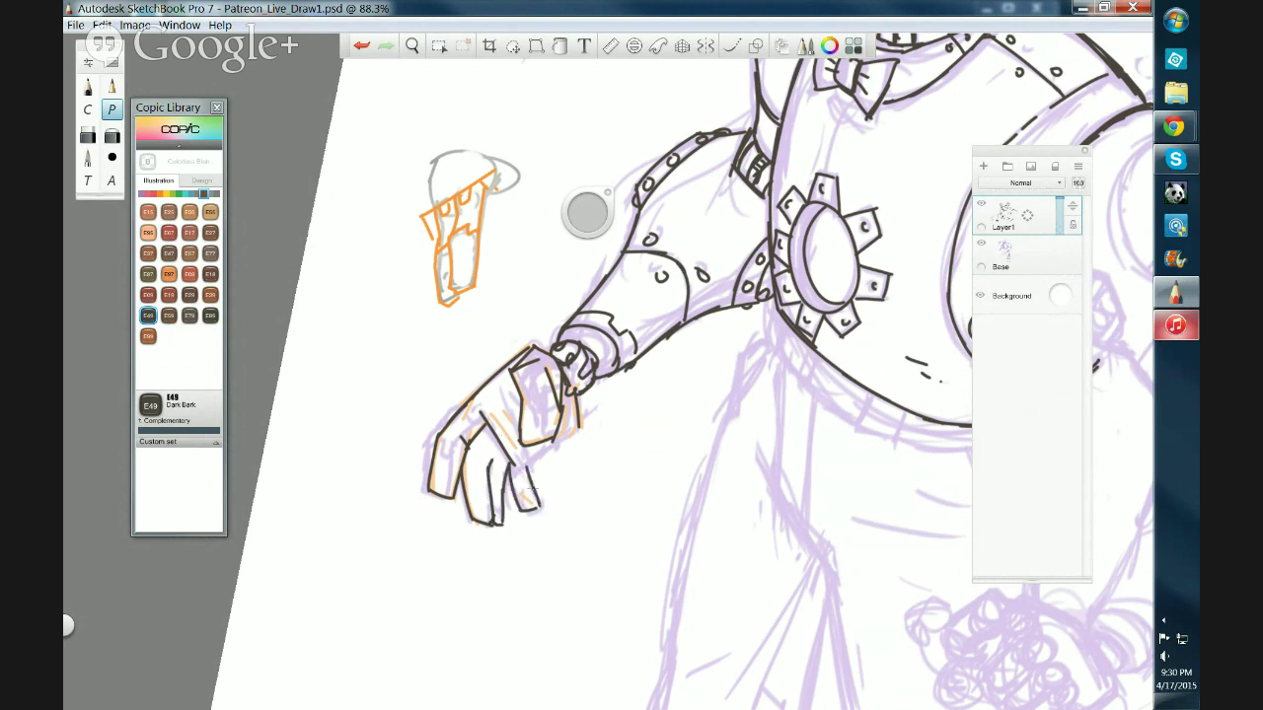
mouse_move(520, 467)
left_mouse_down()
mouse_move(567, 435)
mouse_move(526, 466)
left_mouse_up()
Ink the upper edge, outer side and first finger division of the fist gripping the cane
key("space")
left_click_drag(724, 420, 710, 507)
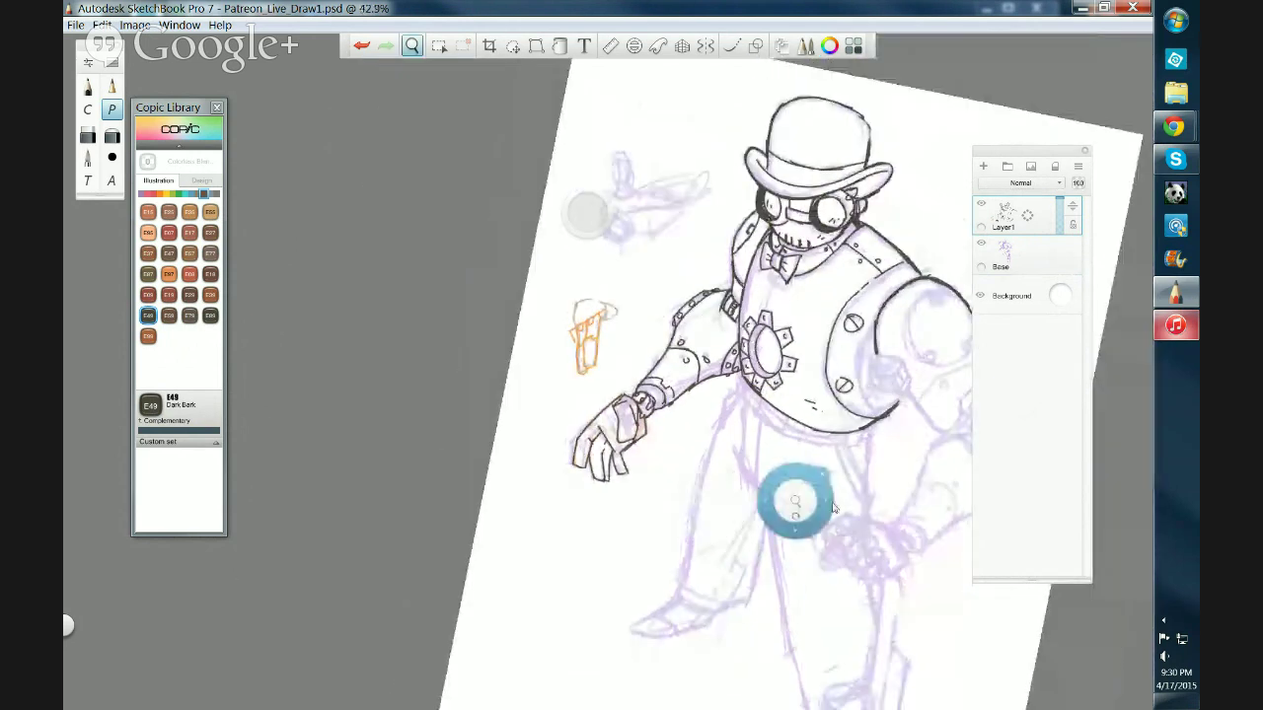
left_click_drag(840, 496, 595, 447)
left_click_drag(724, 541, 743, 480)
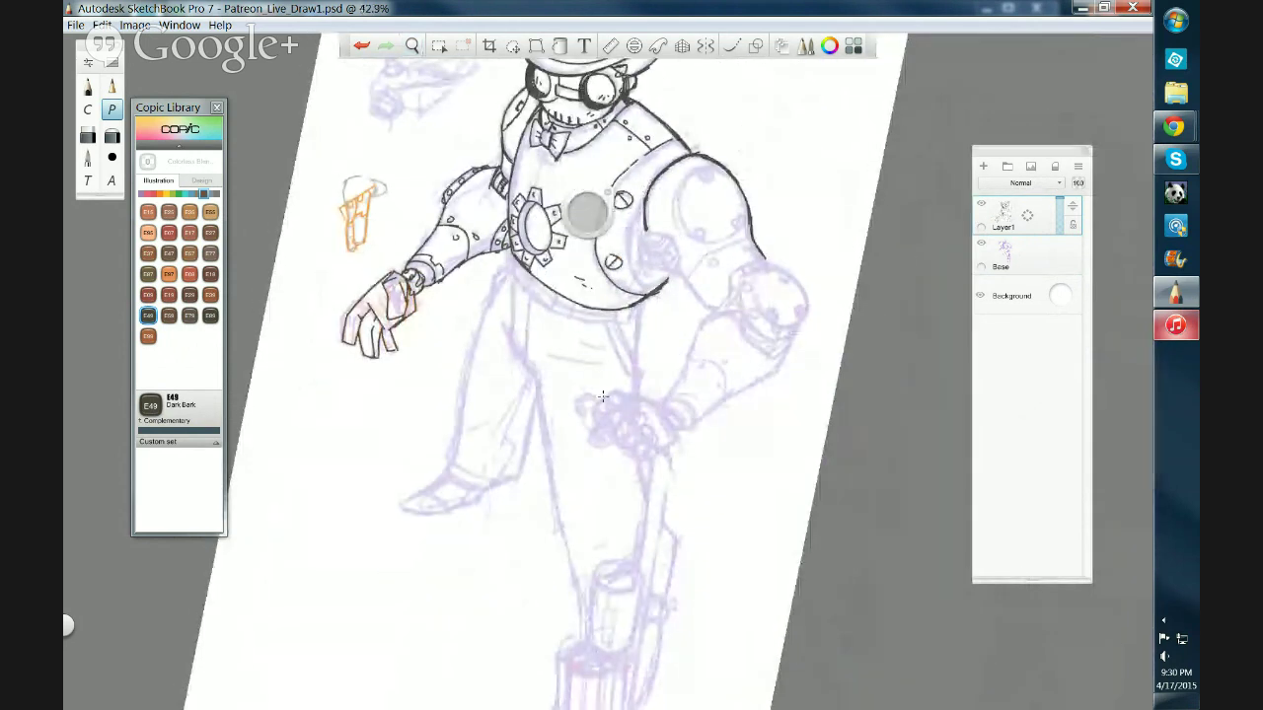
key("space")
left_click_drag(713, 435, 588, 213)
left_click_drag(488, 360, 544, 324)
mouse_move(484, 358)
left_mouse_down()
mouse_move(489, 394)
mouse_move(502, 390)
left_mouse_up()
key("space")
left_click_drag(647, 515, 609, 409)
left_click_drag(551, 379, 541, 444)
mouse_move(529, 373)
left_mouse_down()
mouse_move(605, 362)
mouse_move(685, 387)
left_mouse_up()
Ink the fist's remaining finger divisions, knuckle marks and lower finger edges
left_click_drag(568, 384, 570, 451)
mouse_move(606, 397)
left_mouse_down()
mouse_move(600, 460)
mouse_move(631, 477)
left_mouse_up()
mouse_move(633, 434)
left_mouse_down()
mouse_move(643, 423)
mouse_move(630, 470)
mouse_move(582, 476)
mouse_move(618, 479)
left_mouse_up()
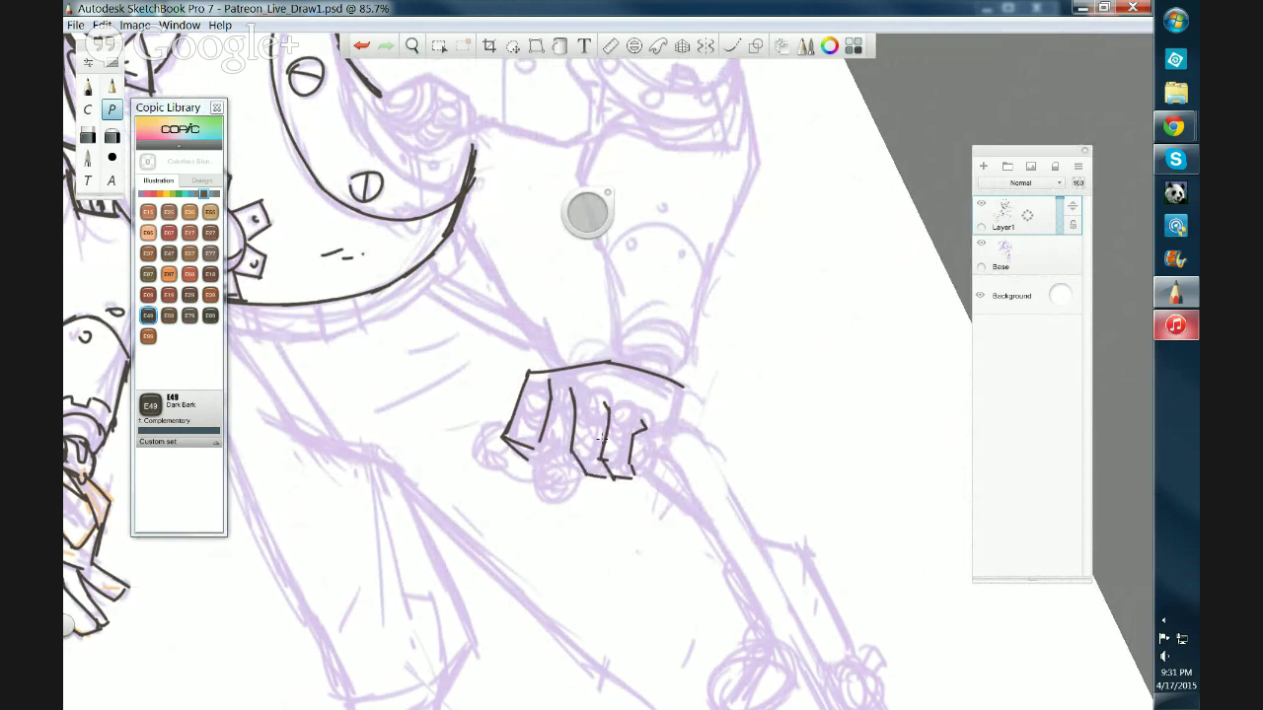
mouse_move(507, 436)
left_mouse_down()
mouse_move(548, 470)
mouse_move(539, 457)
left_mouse_up()
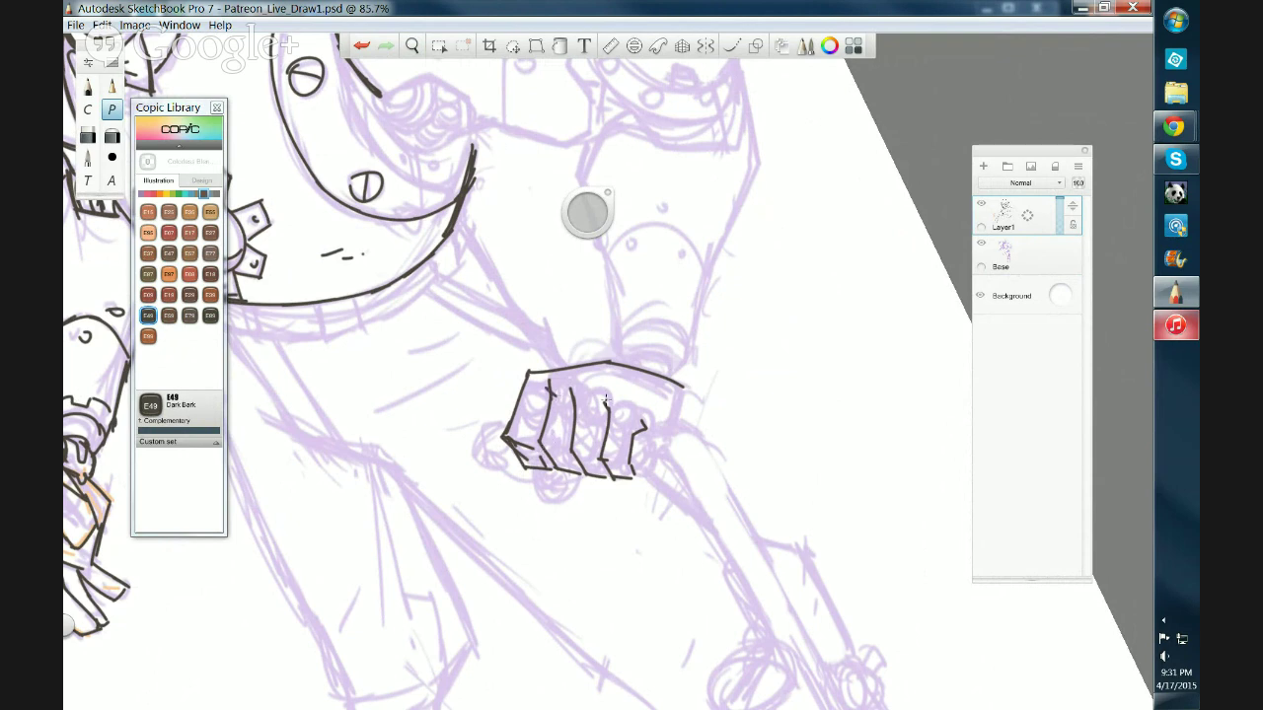
left_click_drag(579, 384, 623, 397)
mouse_move(528, 473)
left_mouse_down()
mouse_move(517, 483)
mouse_move(646, 480)
left_mouse_up()
Undo the last strokes along the wrist-side edge of the cane-gripping fist
key("space")
left_click_drag(815, 474, 812, 466)
mouse_move(671, 363)
left_mouse_down()
mouse_move(728, 379)
mouse_move(720, 387)
mouse_move(723, 366)
mouse_move(720, 392)
mouse_move(694, 375)
mouse_move(720, 374)
mouse_move(680, 368)
left_mouse_up()
key("ctrl+z")
key("ctrl+z")
key("ctrl+z")
key("ctrl+z")
key("ctrl+z")
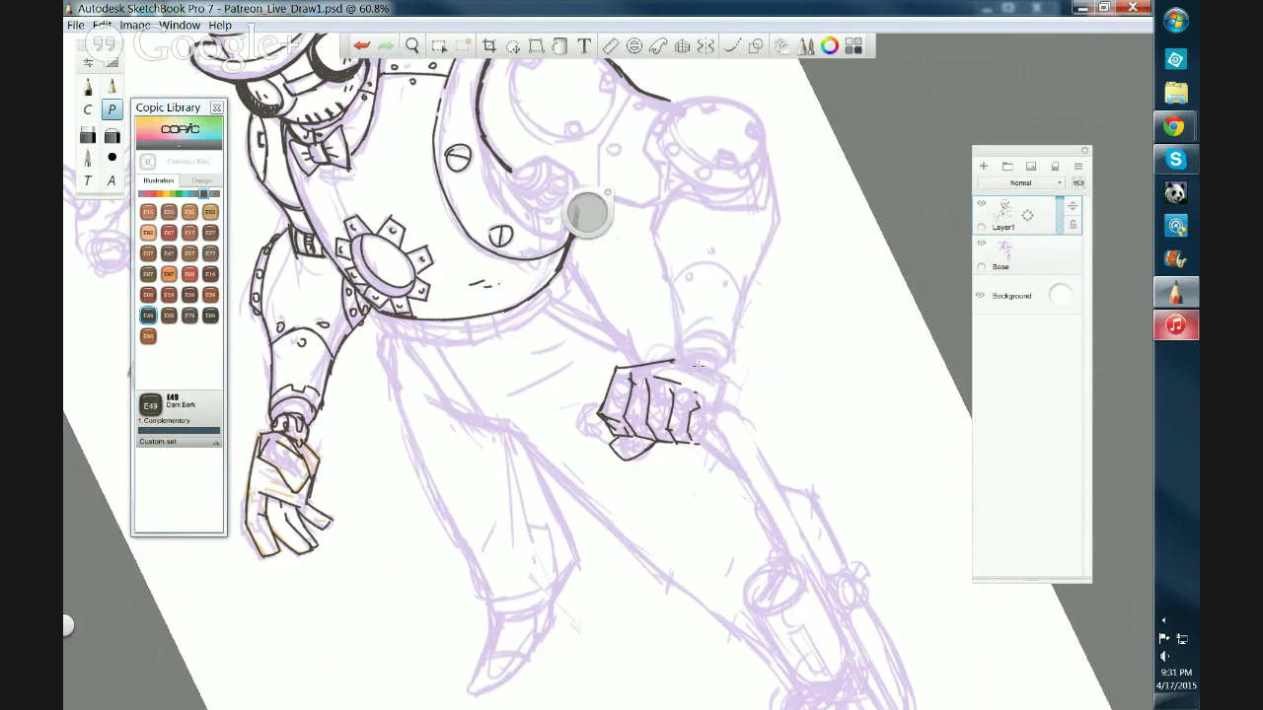
Ink the back of the cane-gripping hand, curving it round to the wrist and closing the edge below the knuckles
key("space")
mouse_move(799, 447)
left_mouse_down()
mouse_move(644, 544)
mouse_move(688, 504)
mouse_move(637, 484)
mouse_move(586, 211)
left_mouse_up()
mouse_move(626, 321)
left_mouse_down()
mouse_move(678, 392)
mouse_move(658, 412)
left_mouse_up()
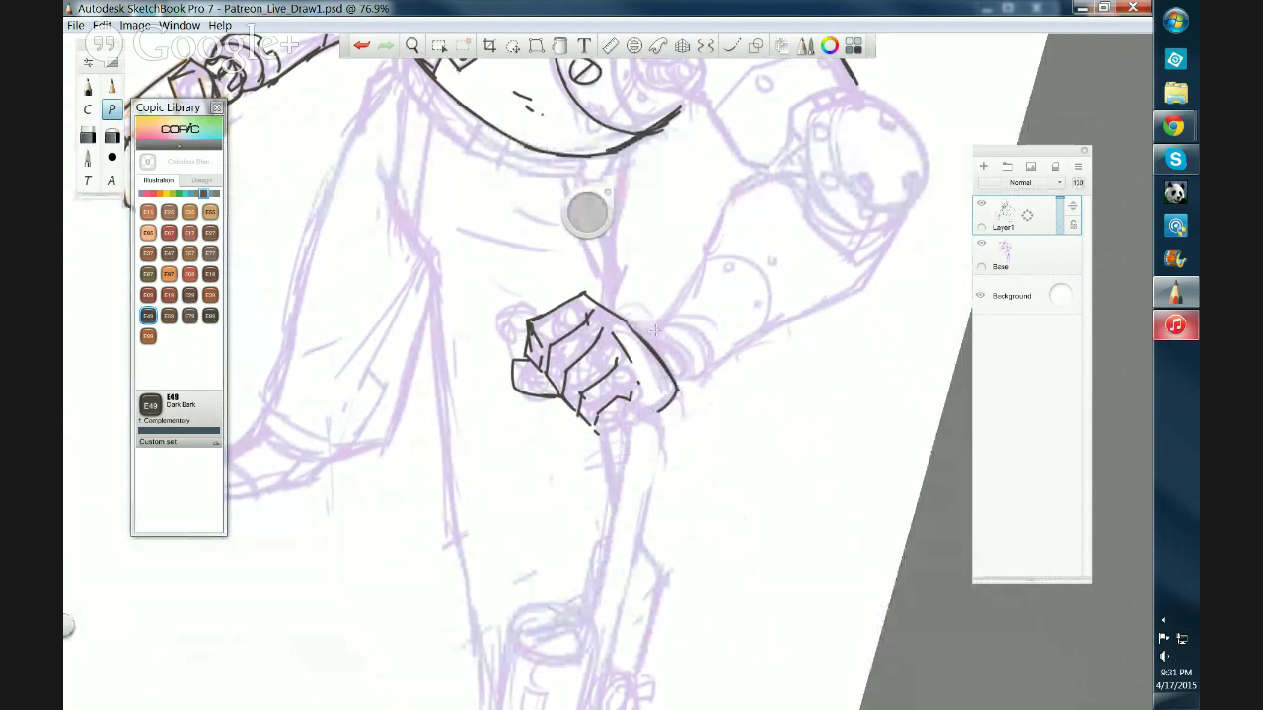
mouse_move(631, 393)
left_mouse_down()
mouse_move(663, 406)
mouse_move(641, 399)
mouse_move(677, 391)
mouse_move(616, 386)
mouse_move(592, 420)
left_mouse_up()
left_click_drag(643, 381, 655, 398)
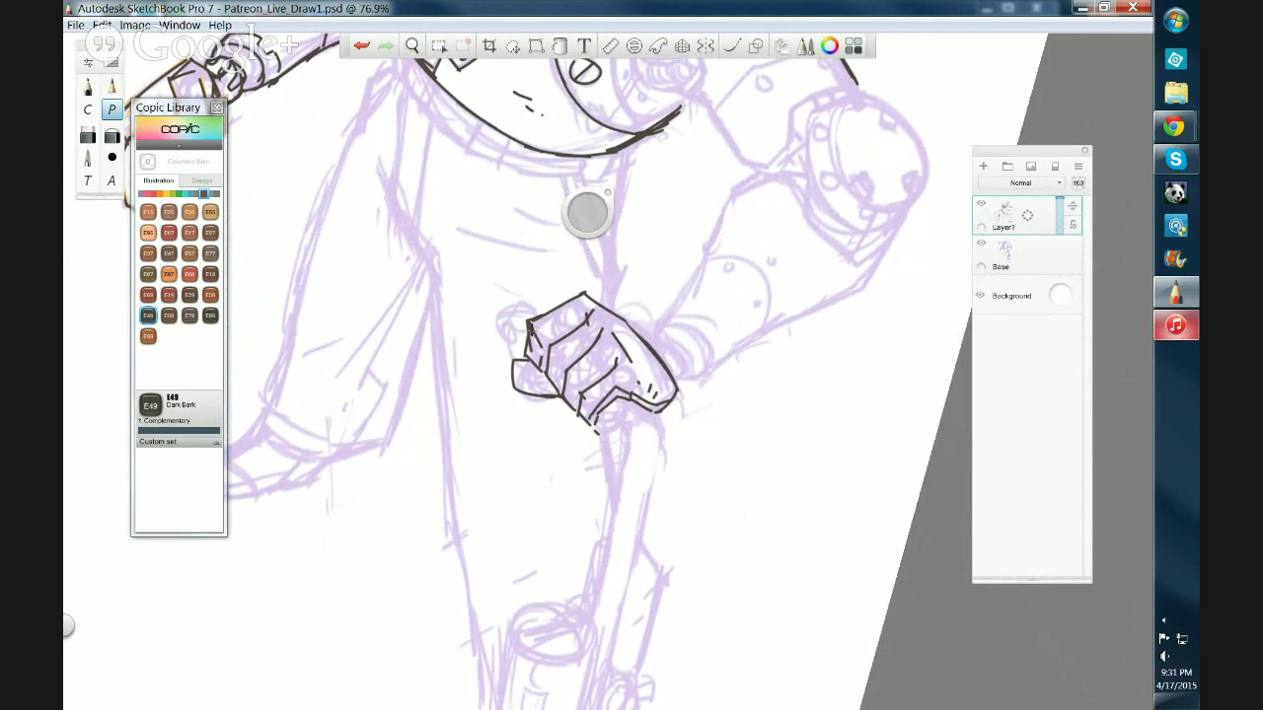
Thicken the outline along the top and back of the cane-gripping hand
mouse_move(530, 316)
left_mouse_down()
mouse_move(533, 367)
mouse_move(580, 293)
left_mouse_up()
left_click_drag(643, 341, 679, 399)
mouse_move(654, 345)
left_mouse_down()
mouse_move(686, 380)
mouse_move(671, 367)
mouse_move(668, 409)
left_mouse_up()
Ink both sides of the cane's upper shaft directly below the gripping fist
key("space")
left_click_drag(693, 454, 743, 471)
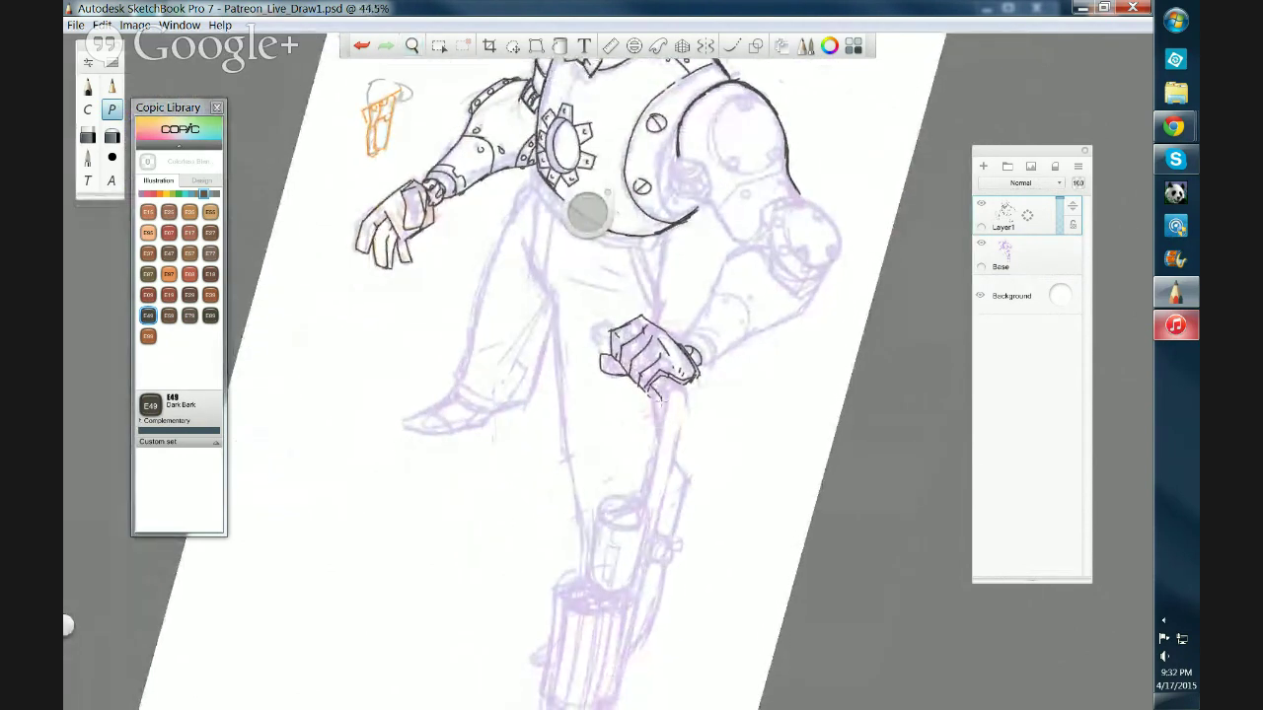
mouse_move(651, 389)
left_mouse_down()
mouse_move(657, 451)
mouse_move(688, 408)
mouse_move(672, 459)
left_mouse_up()
left_click_drag(687, 399, 671, 466)
left_click_drag(687, 397, 673, 460)
left_click_drag(649, 391, 661, 403)
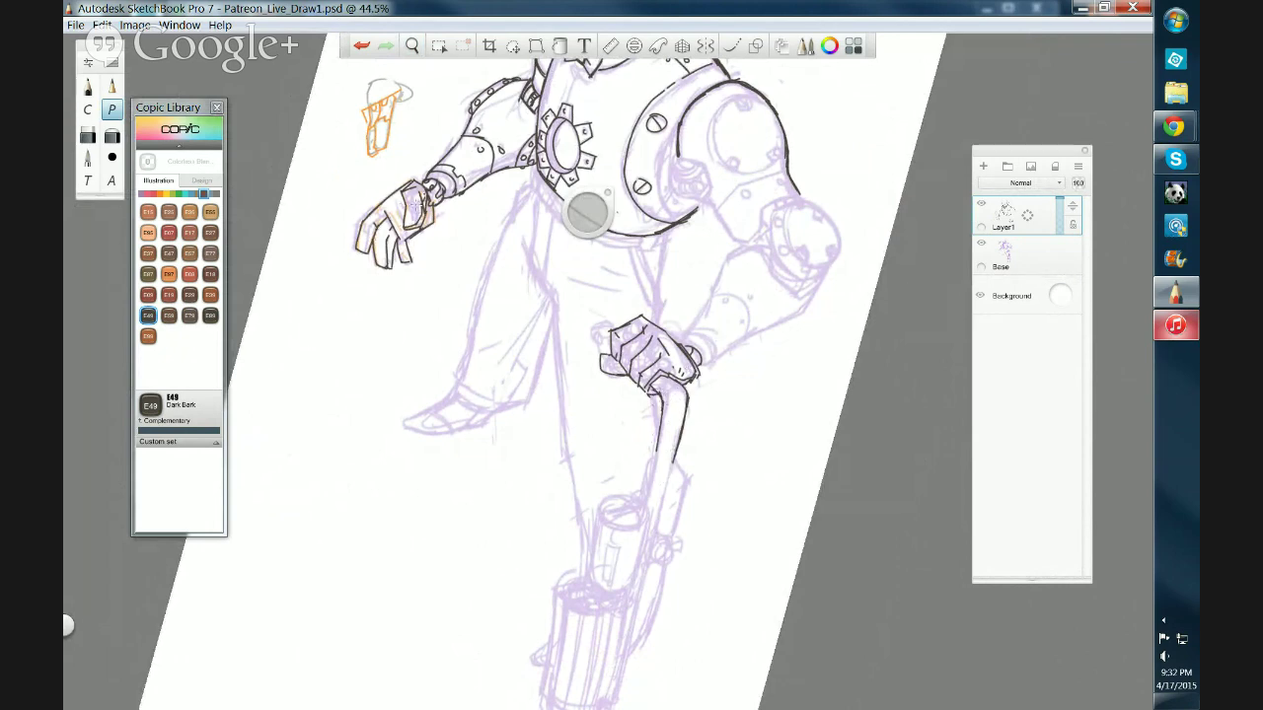
Add inner contour lines to the left-hand hand's fingers and knuckles
left_click_drag(375, 231, 383, 264)
mouse_move(368, 219)
left_mouse_down()
mouse_move(359, 251)
mouse_move(397, 195)
left_mouse_up()
left_click_drag(401, 241, 403, 263)
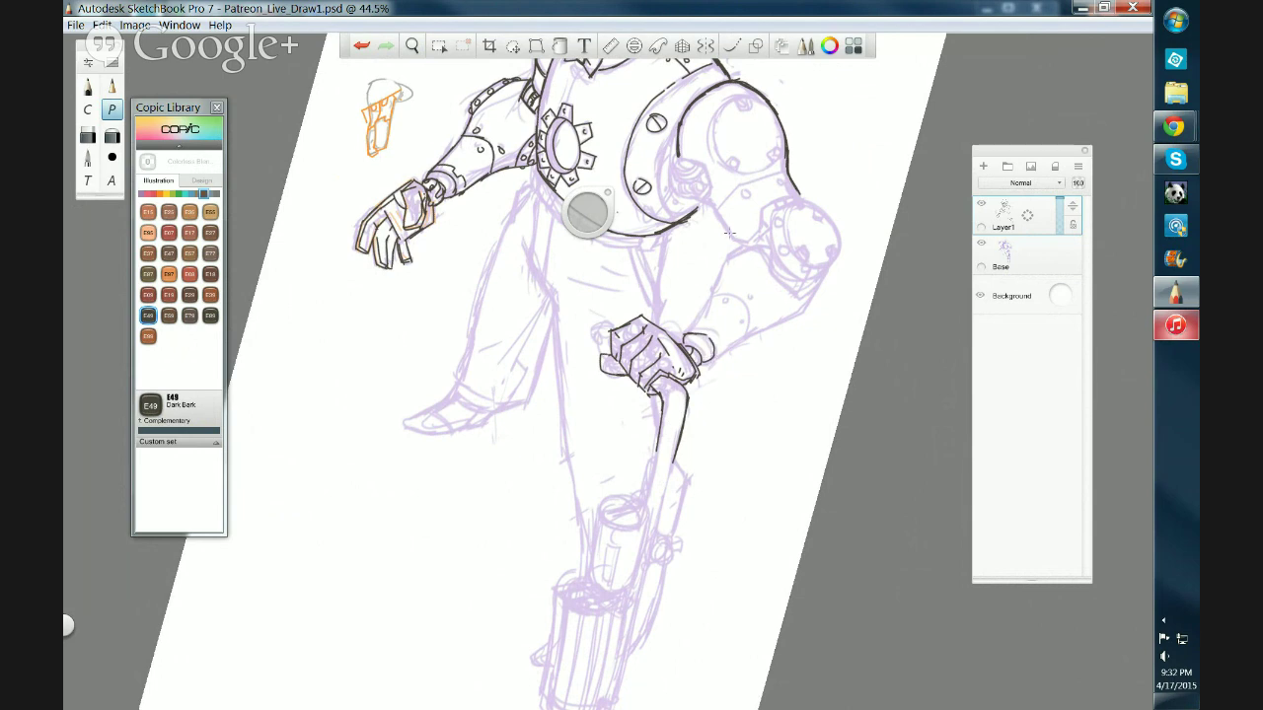
Ink the cane arm's forearm outline from elbow to wrist, adding the angled upper edge and the riveted wrist plate
mouse_move(725, 257)
left_mouse_down()
mouse_move(683, 343)
mouse_move(712, 362)
mouse_move(749, 338)
left_mouse_up()
left_click_drag(828, 268, 784, 322)
mouse_move(727, 254)
left_mouse_down()
mouse_move(773, 243)
mouse_move(772, 268)
mouse_move(797, 298)
mouse_move(819, 280)
left_mouse_up()
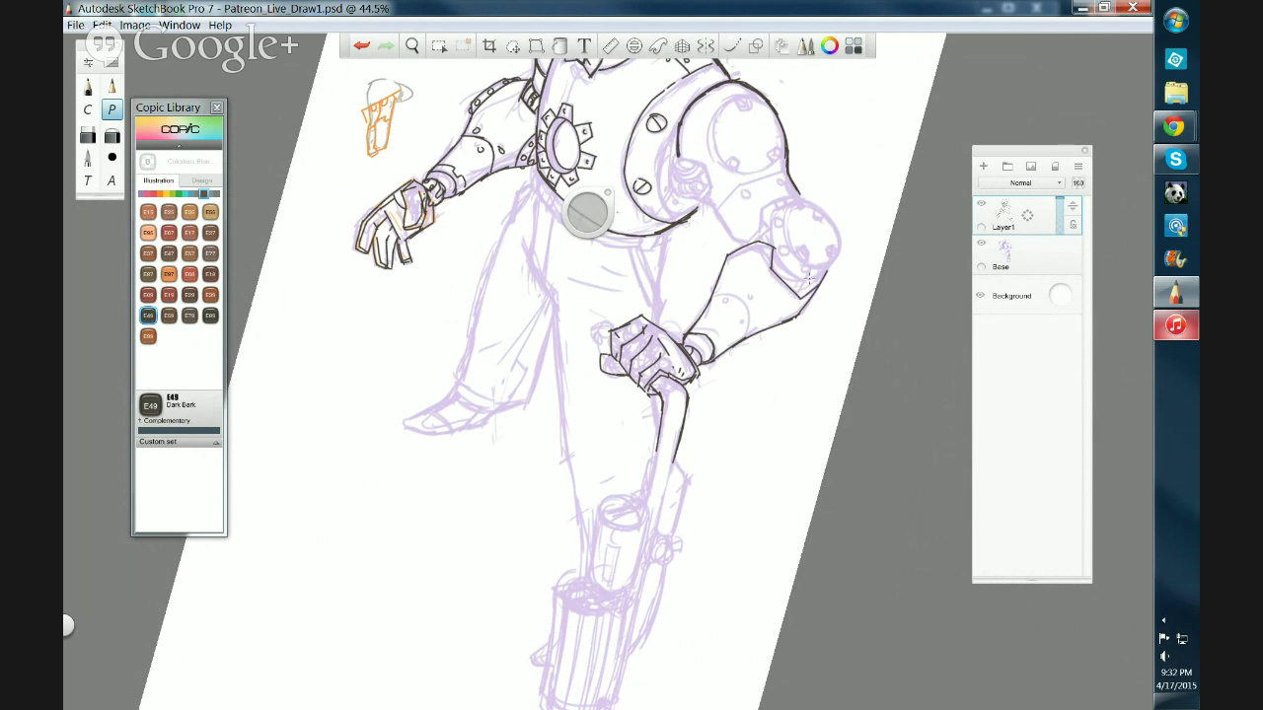
mouse_move(710, 302)
left_mouse_down()
mouse_move(751, 318)
mouse_move(747, 336)
mouse_move(743, 315)
left_mouse_up()
Ink the round elbow cap of the cane arm with its notched clamps, bolts and riveted outer rim
key("space")
left_click_drag(920, 288, 774, 380)
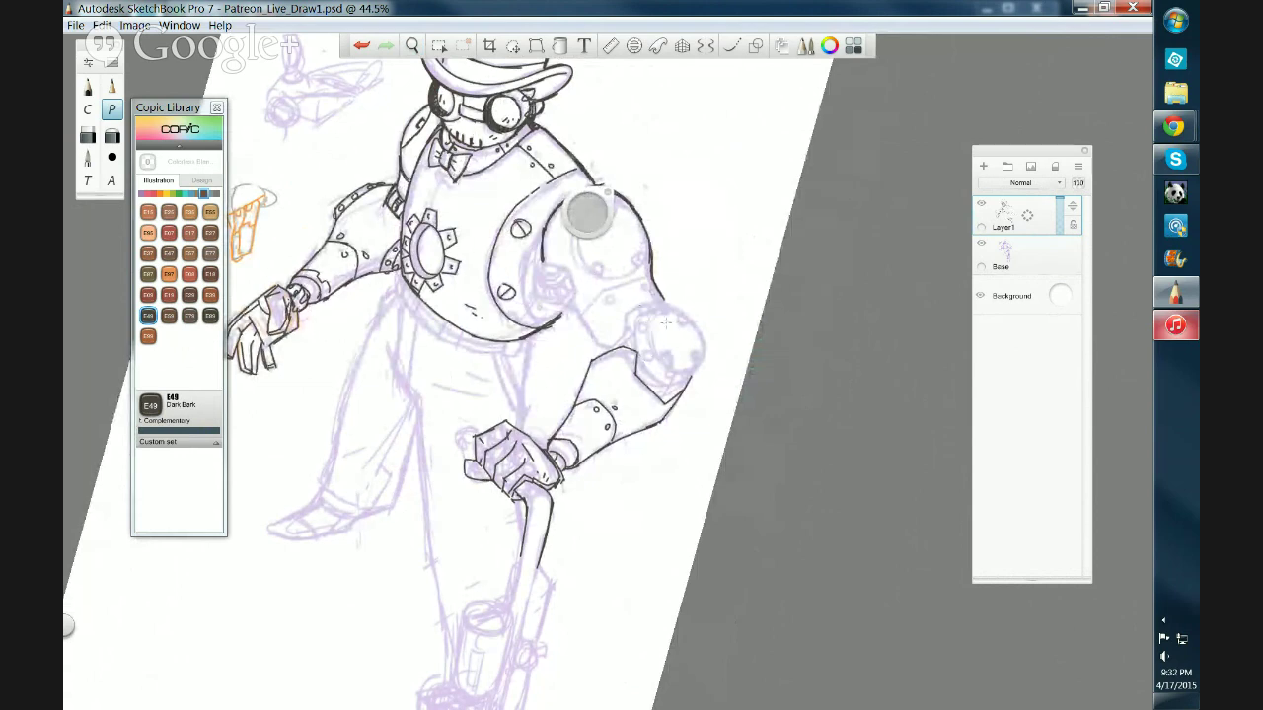
mouse_move(658, 311)
left_mouse_down()
mouse_move(650, 353)
mouse_move(649, 335)
mouse_move(660, 360)
mouse_move(650, 340)
mouse_move(656, 358)
mouse_move(670, 344)
mouse_move(688, 352)
mouse_move(676, 363)
mouse_move(695, 366)
mouse_move(693, 326)
left_mouse_up()
left_click_drag(682, 313, 701, 352)
left_click(360, 46)
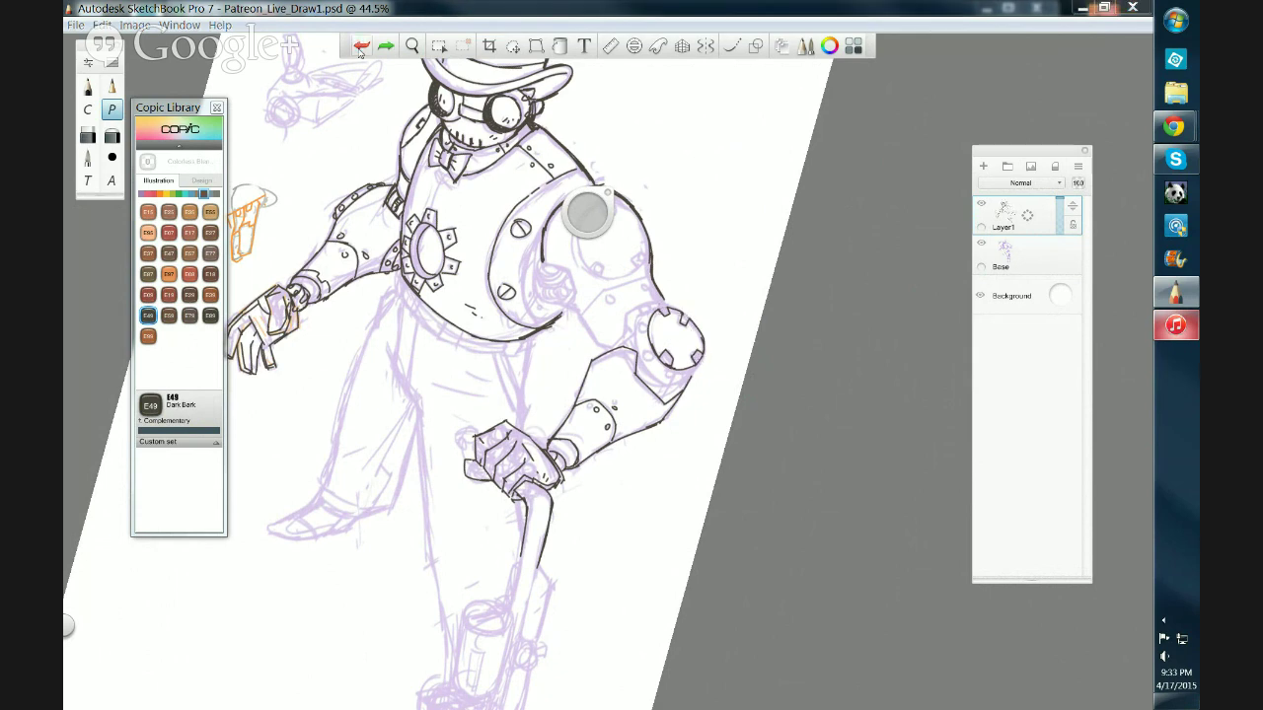
left_click(362, 46)
left_click(357, 53)
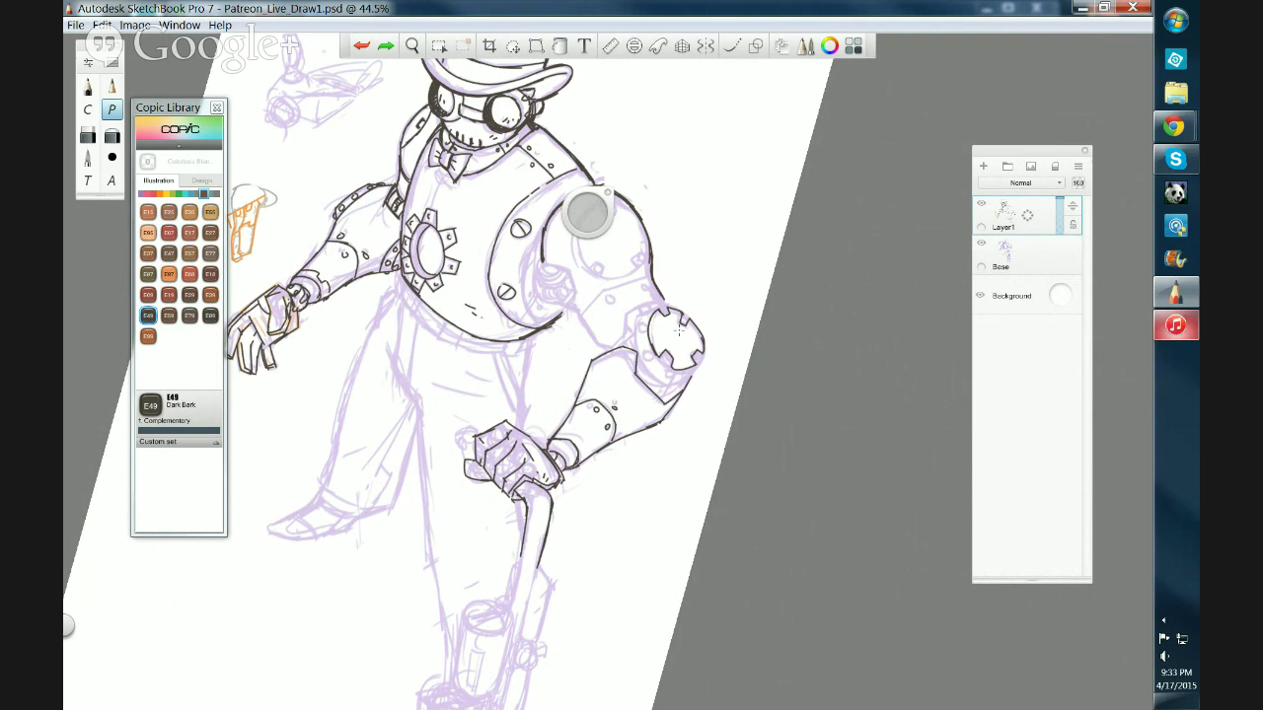
mouse_move(683, 327)
left_mouse_down()
mouse_move(702, 343)
mouse_move(657, 362)
mouse_move(702, 362)
left_mouse_up()
mouse_move(662, 307)
left_mouse_down()
mouse_move(643, 317)
mouse_move(635, 353)
mouse_move(641, 334)
mouse_move(645, 365)
mouse_move(682, 381)
mouse_move(639, 325)
mouse_move(643, 355)
mouse_move(690, 383)
mouse_move(669, 387)
mouse_move(701, 366)
mouse_move(691, 378)
left_mouse_up()
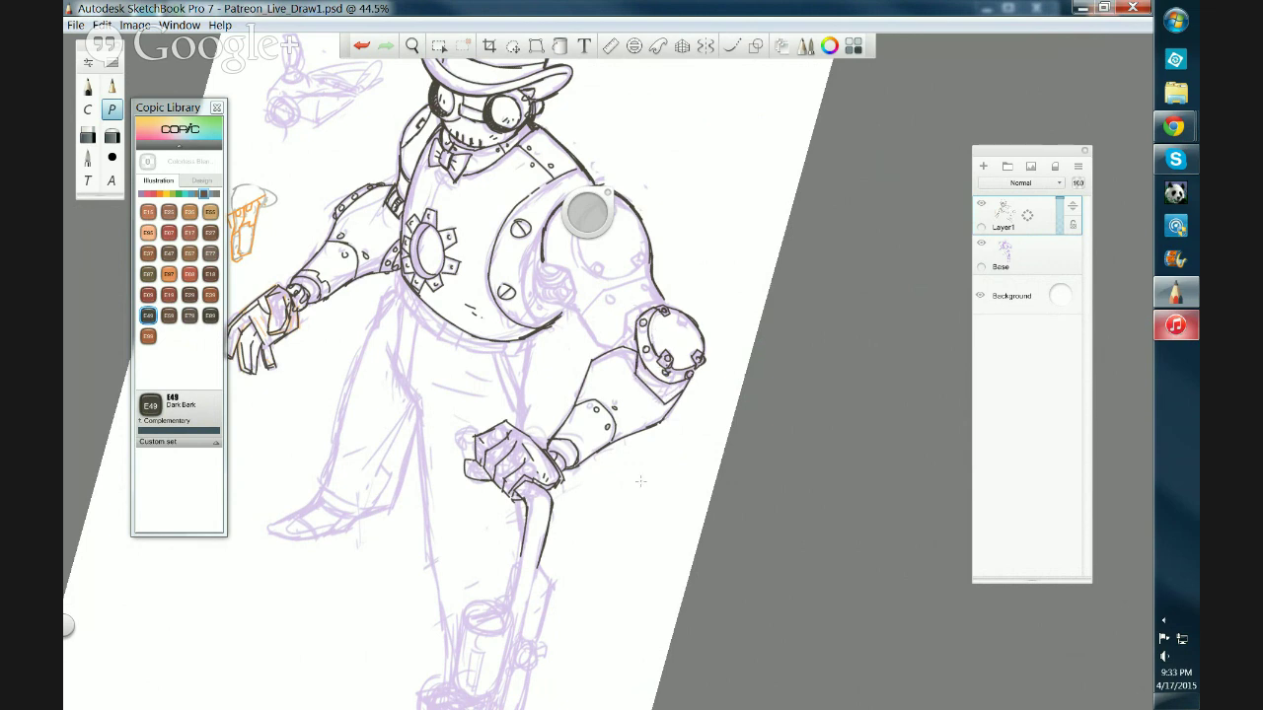
Ink the riveted plate above the elbow, the small elbow joint details and the inner edge of the upper arm
mouse_move(613, 346)
left_mouse_down()
mouse_move(656, 299)
mouse_move(603, 346)
mouse_move(567, 290)
mouse_move(577, 321)
mouse_move(596, 346)
left_mouse_up()
mouse_move(576, 318)
left_mouse_down()
mouse_move(601, 283)
mouse_move(639, 280)
mouse_move(613, 297)
left_mouse_up()
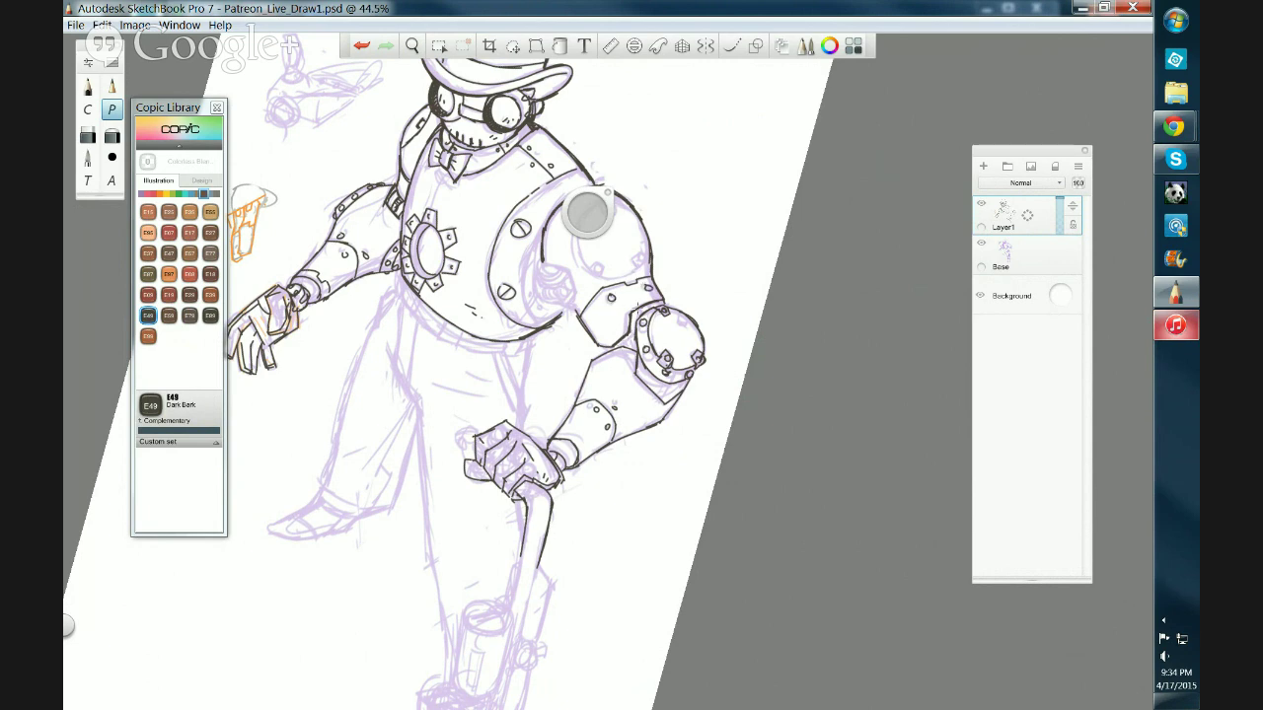
left_click_drag(637, 313, 652, 306)
left_click_drag(632, 335, 643, 318)
mouse_move(590, 359)
left_mouse_down()
mouse_move(614, 350)
mouse_move(566, 298)
mouse_move(571, 272)
left_mouse_up()
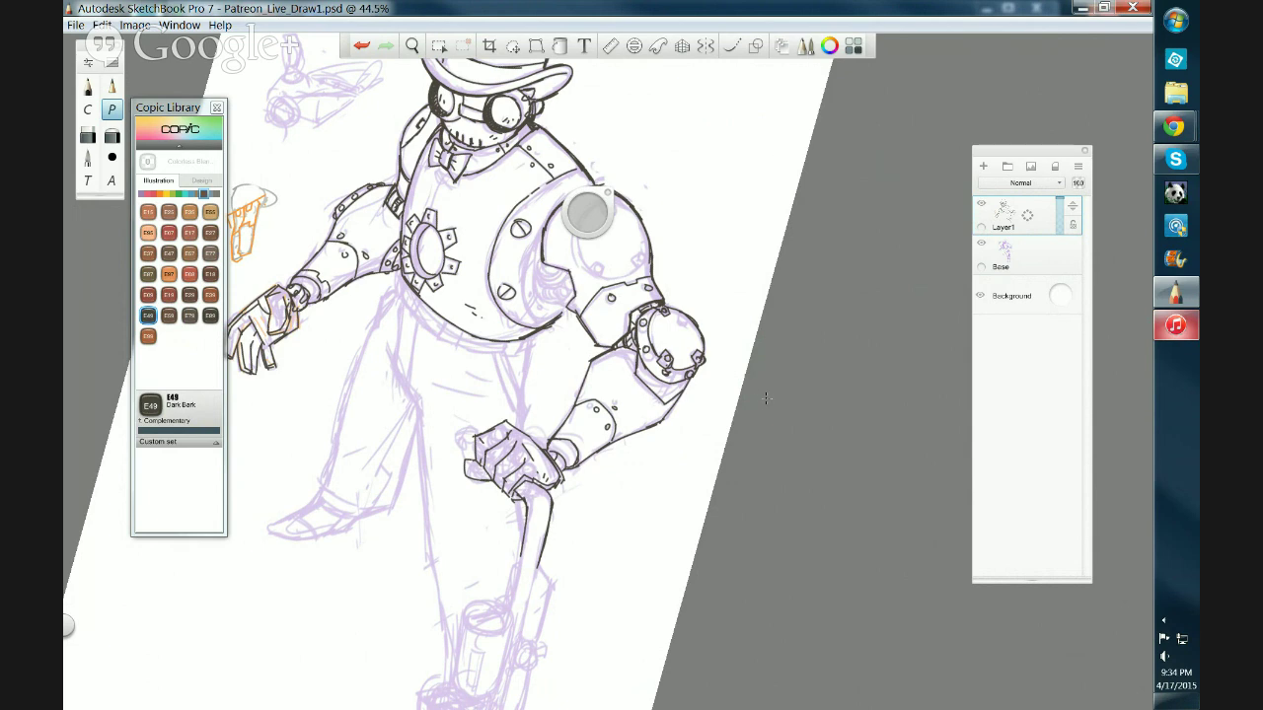
Ink the round bolted disc on the cane arm's shoulder and add rivets to the plate beneath it
key("space")
left_click_drag(755, 204, 795, 270)
mouse_move(670, 308)
left_mouse_down()
mouse_move(620, 298)
mouse_move(612, 362)
mouse_move(608, 342)
mouse_move(660, 370)
mouse_move(676, 354)
mouse_move(632, 363)
left_mouse_up()
left_click_drag(635, 294, 644, 303)
mouse_move(668, 361)
left_mouse_down()
mouse_move(667, 346)
mouse_move(680, 356)
mouse_move(671, 349)
left_mouse_up()
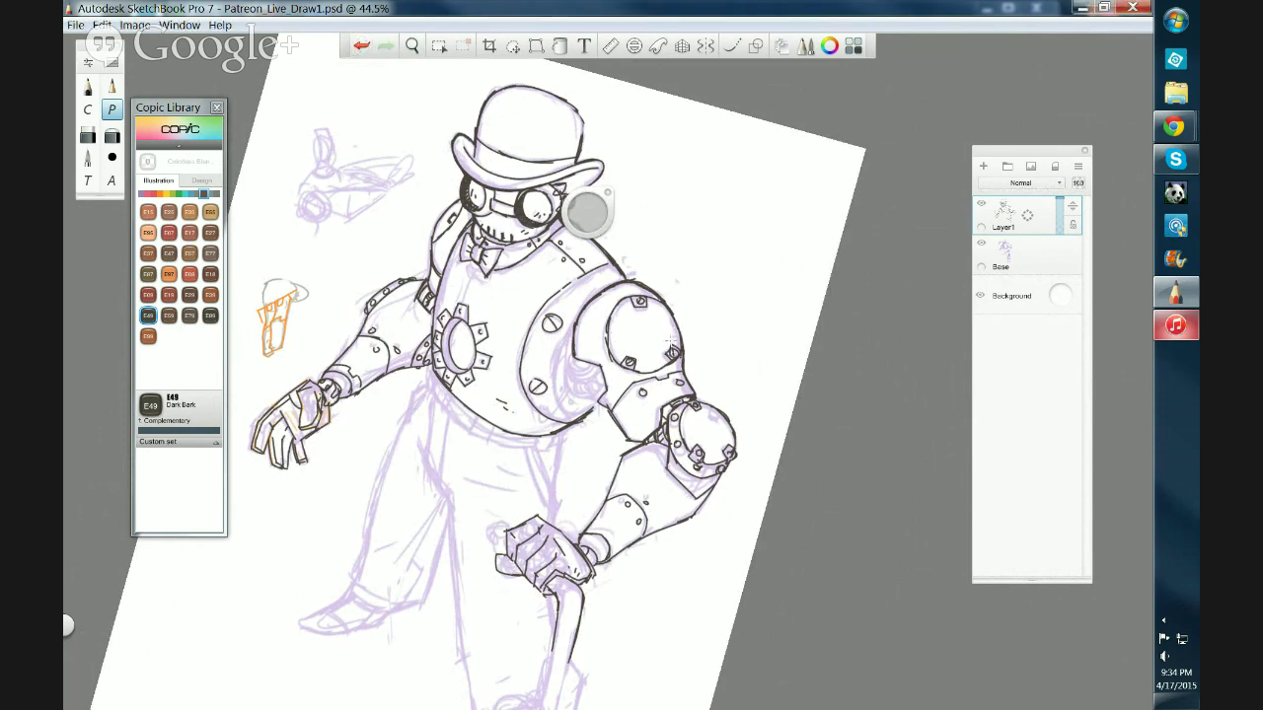
Ink the inner rim of the torso's arm opening and the mechanical joint parts inside the armpit
mouse_move(572, 321)
left_mouse_down()
mouse_move(555, 398)
mouse_move(558, 412)
mouse_move(592, 413)
left_mouse_up()
mouse_move(575, 343)
left_mouse_down()
mouse_move(566, 402)
mouse_move(598, 397)
left_mouse_up()
left_click_drag(578, 351, 566, 371)
mouse_move(589, 361)
left_mouse_down()
mouse_move(576, 377)
mouse_move(566, 365)
mouse_move(570, 376)
mouse_move(598, 366)
mouse_move(595, 380)
left_mouse_up()
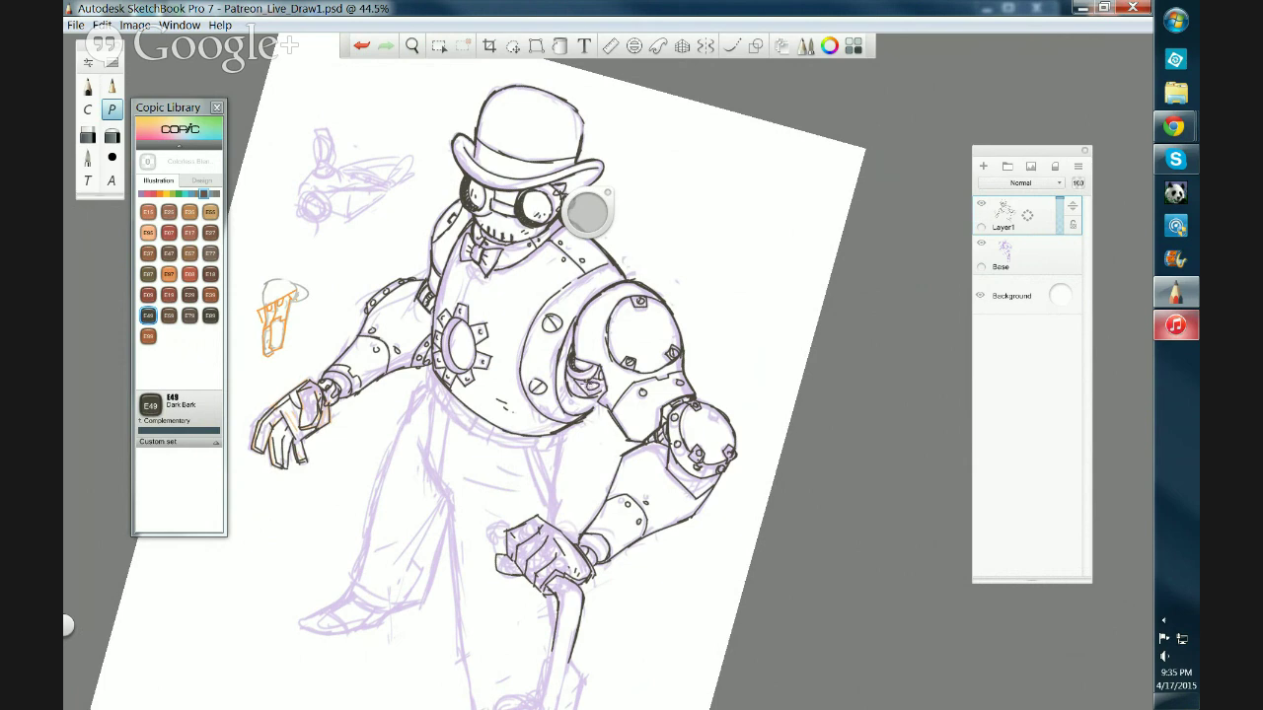
left_click(361, 47)
left_click_drag(572, 379, 602, 389)
mouse_move(597, 364)
left_mouse_down()
mouse_move(571, 349)
mouse_move(590, 372)
left_mouse_up()
Ink the belt around the waist with its loops, plus the hip and crotch lines of the trousers
key("space")
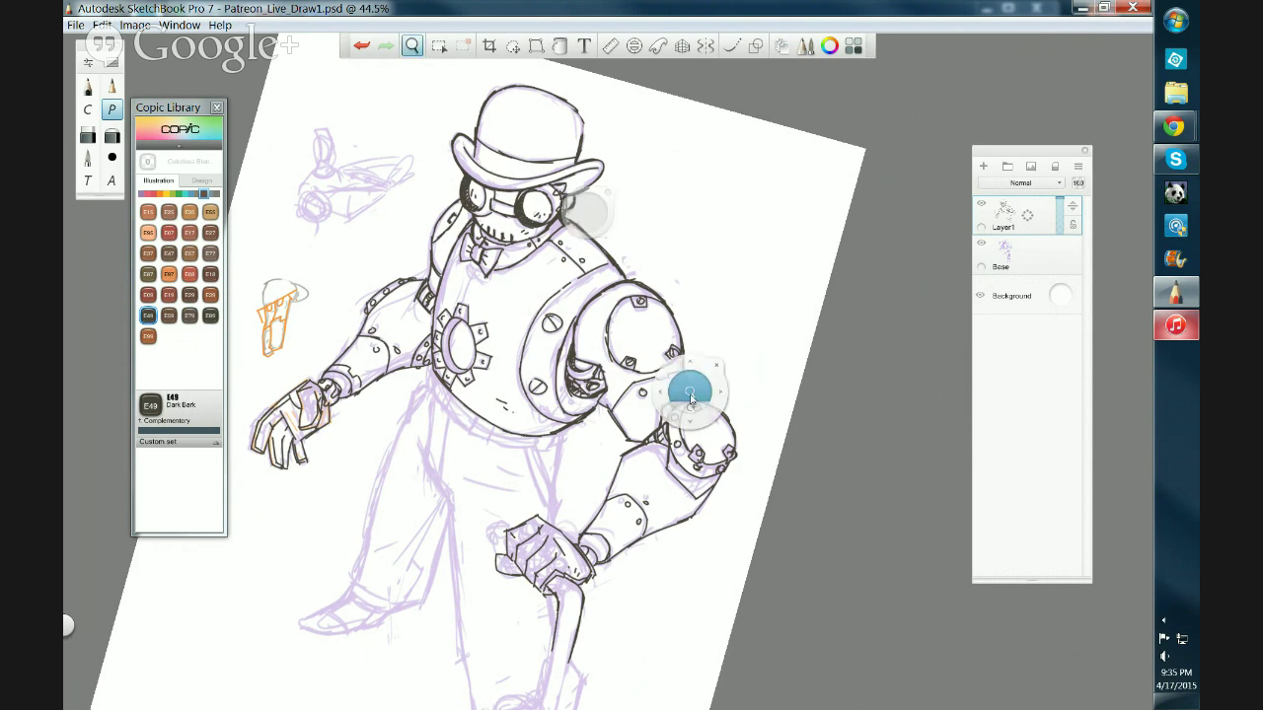
mouse_move(691, 391)
left_mouse_down()
mouse_move(685, 518)
mouse_move(686, 401)
mouse_move(707, 385)
left_mouse_up()
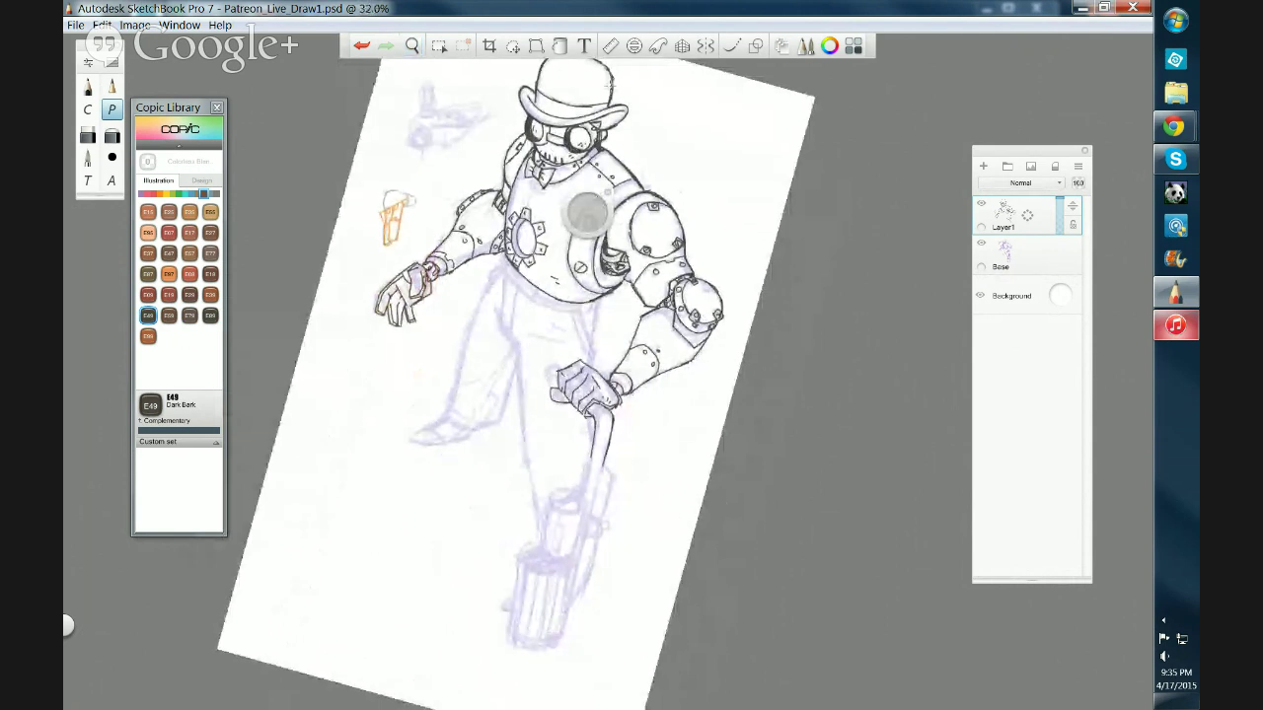
left_click_drag(499, 317, 514, 340)
left_click_drag(516, 285, 512, 336)
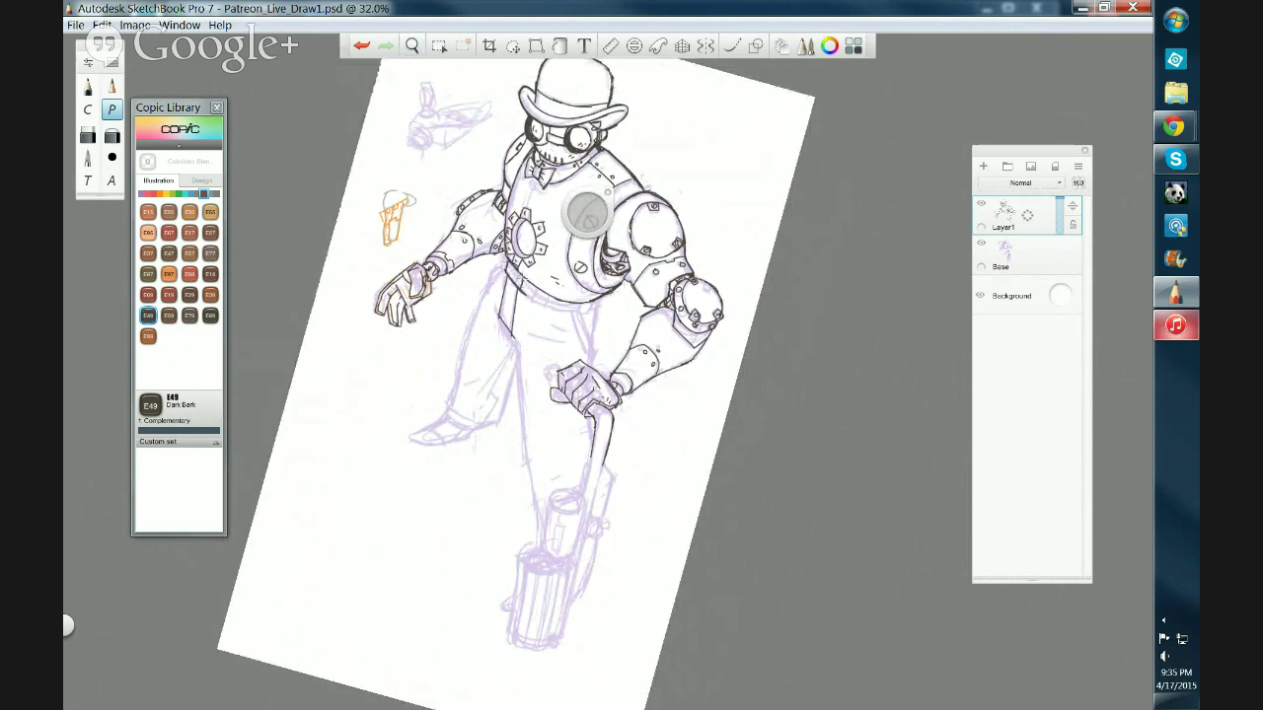
left_click_drag(502, 260, 535, 295)
mouse_move(503, 247)
left_mouse_down()
mouse_move(590, 310)
mouse_move(589, 322)
mouse_move(589, 296)
mouse_move(575, 323)
mouse_move(587, 347)
mouse_move(580, 324)
mouse_move(592, 323)
mouse_move(588, 359)
left_mouse_up()
left_click_drag(495, 310, 519, 350)
left_click_drag(481, 298, 489, 260)
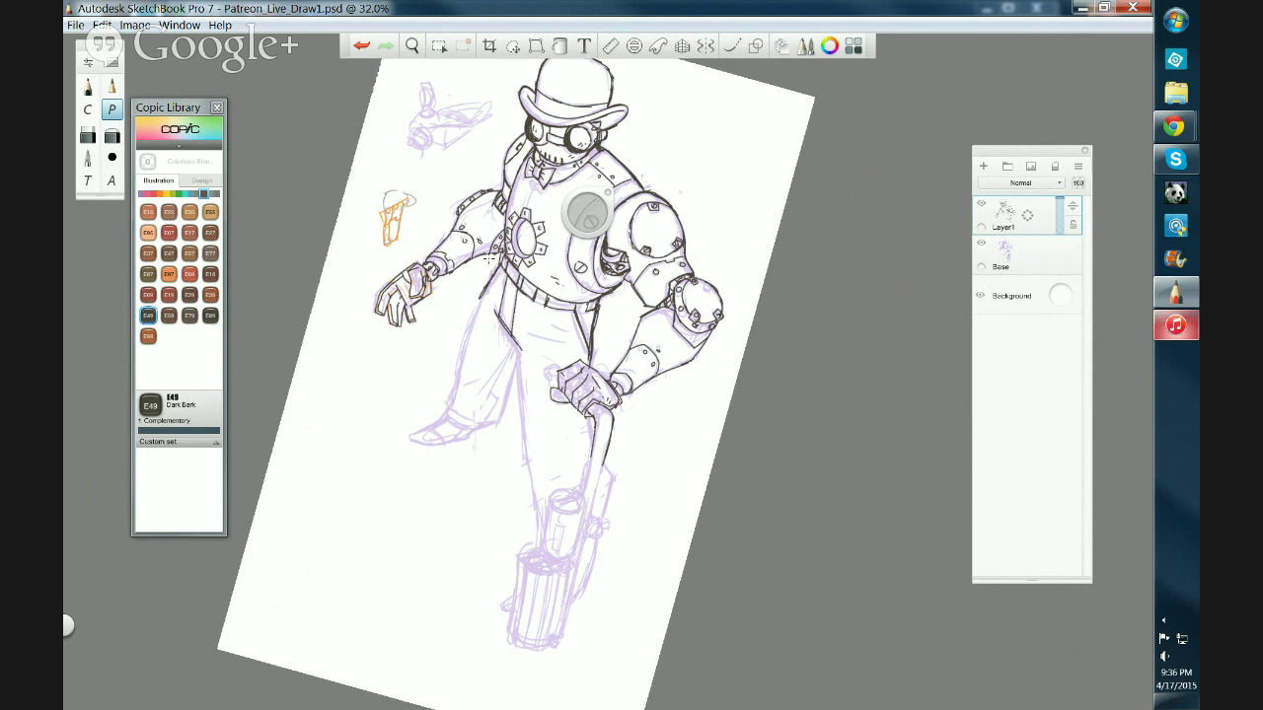
Ink the outer and inner edges of both trouser legs and close the rear leg's cuff
left_click_drag(518, 347, 541, 525)
mouse_move(517, 347)
left_mouse_down()
mouse_move(486, 389)
mouse_move(515, 363)
mouse_move(496, 424)
left_mouse_up()
left_click_drag(480, 298, 446, 398)
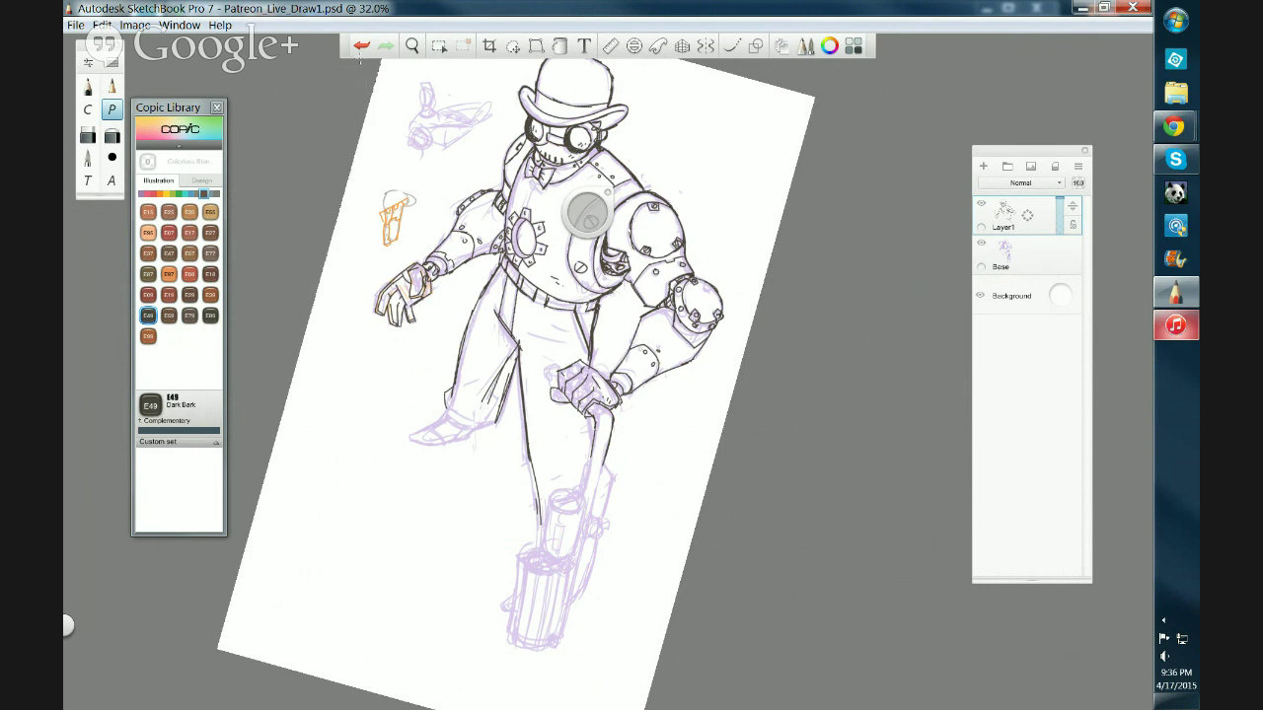
left_click(362, 47)
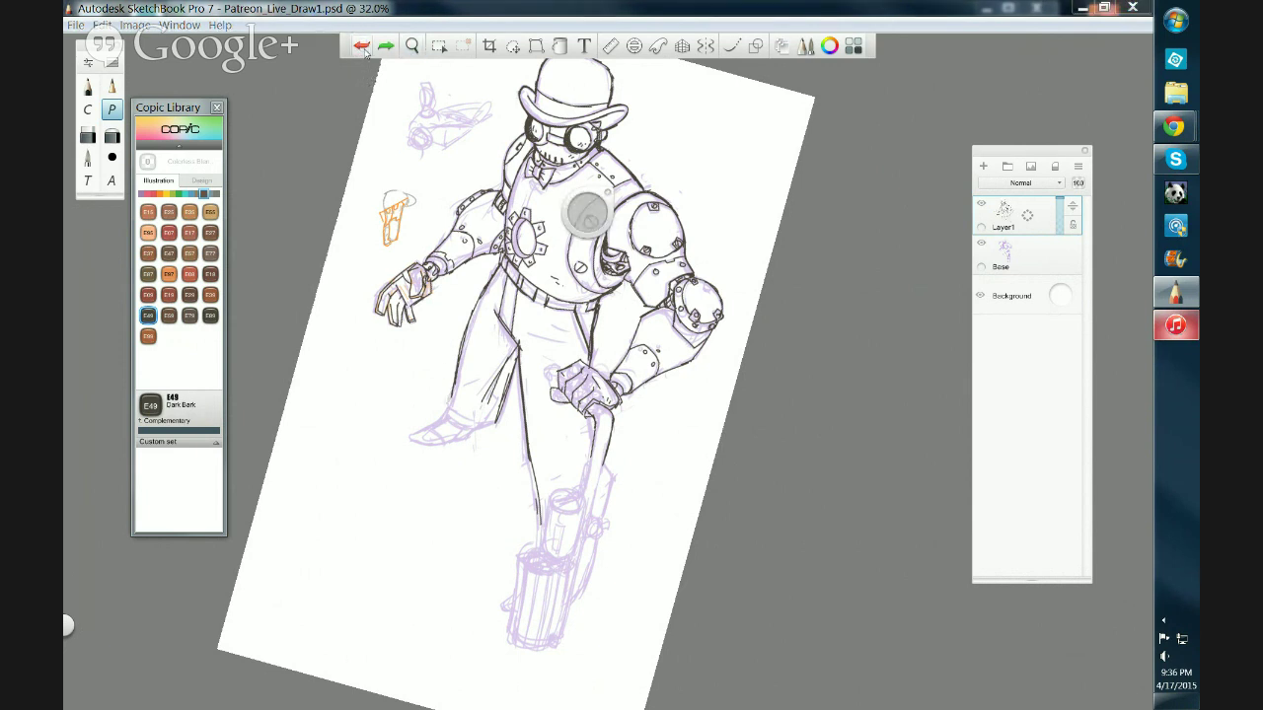
mouse_move(451, 392)
left_mouse_down()
mouse_move(446, 408)
mouse_move(484, 424)
left_mouse_up()
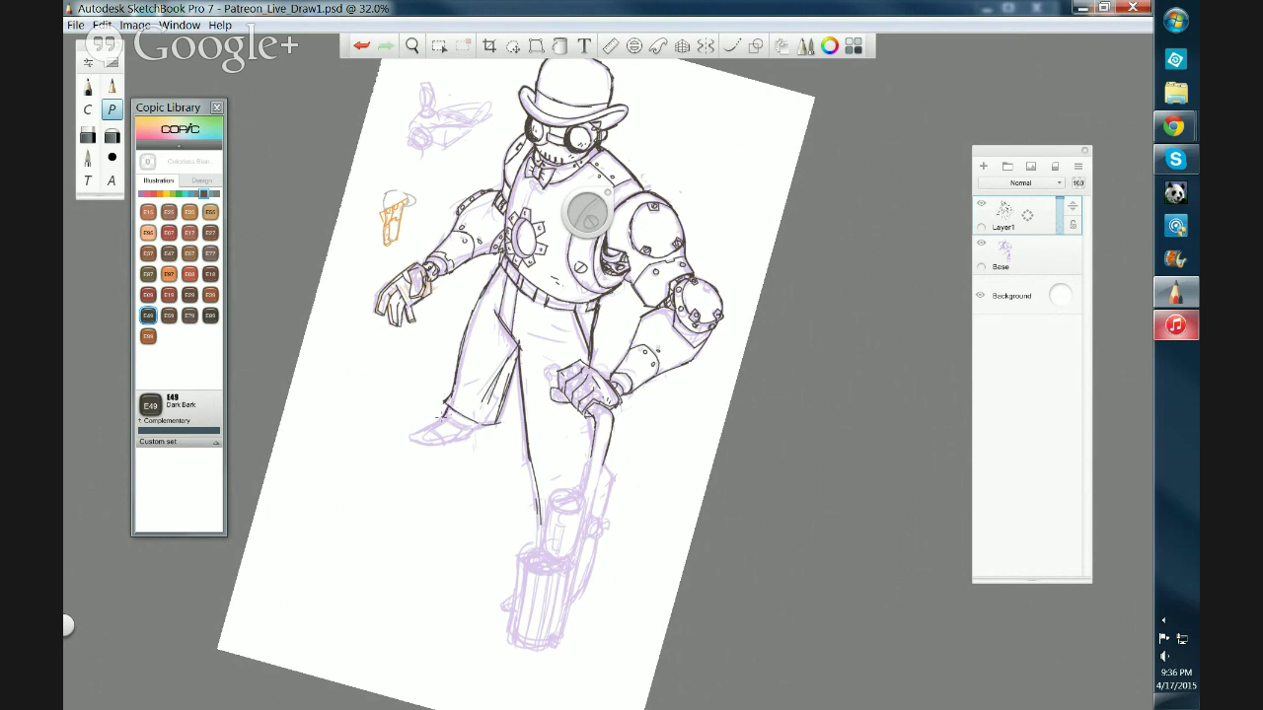
Ink the shoe below the rear trouser cuff and add crease lines across the upper trousers
left_click_drag(451, 426, 472, 430)
mouse_move(436, 421)
left_mouse_down()
mouse_move(406, 440)
mouse_move(460, 430)
left_mouse_up()
left_click_drag(410, 438, 470, 445)
key("space")
left_click_drag(649, 442, 586, 303)
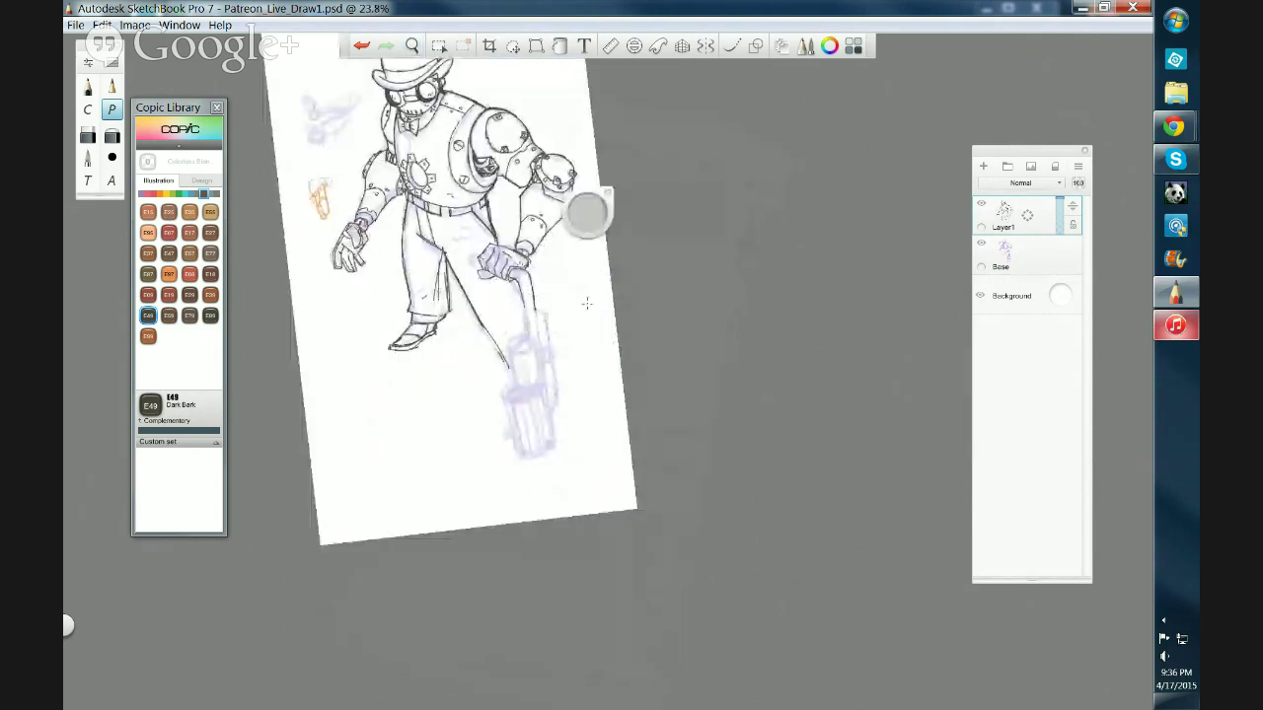
mouse_move(445, 228)
left_mouse_down()
mouse_move(466, 242)
mouse_move(479, 223)
left_mouse_up()
Extend the outer edge of the cane shaft downward and ink the ring fitting with its small knob
mouse_move(525, 284)
left_mouse_down()
mouse_move(532, 336)
mouse_move(557, 358)
left_mouse_up()
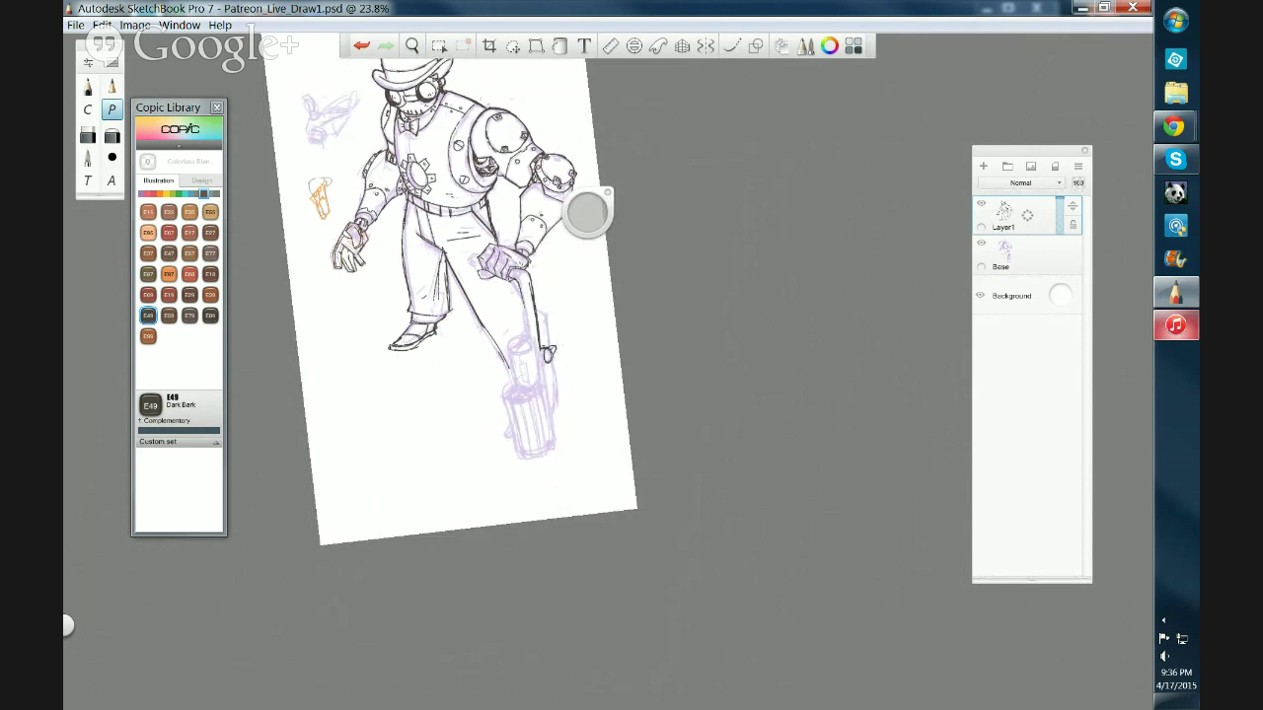
mouse_move(539, 350)
left_mouse_down()
mouse_move(543, 364)
mouse_move(621, 345)
left_mouse_up()
key("space")
left_click_drag(521, 353, 532, 383)
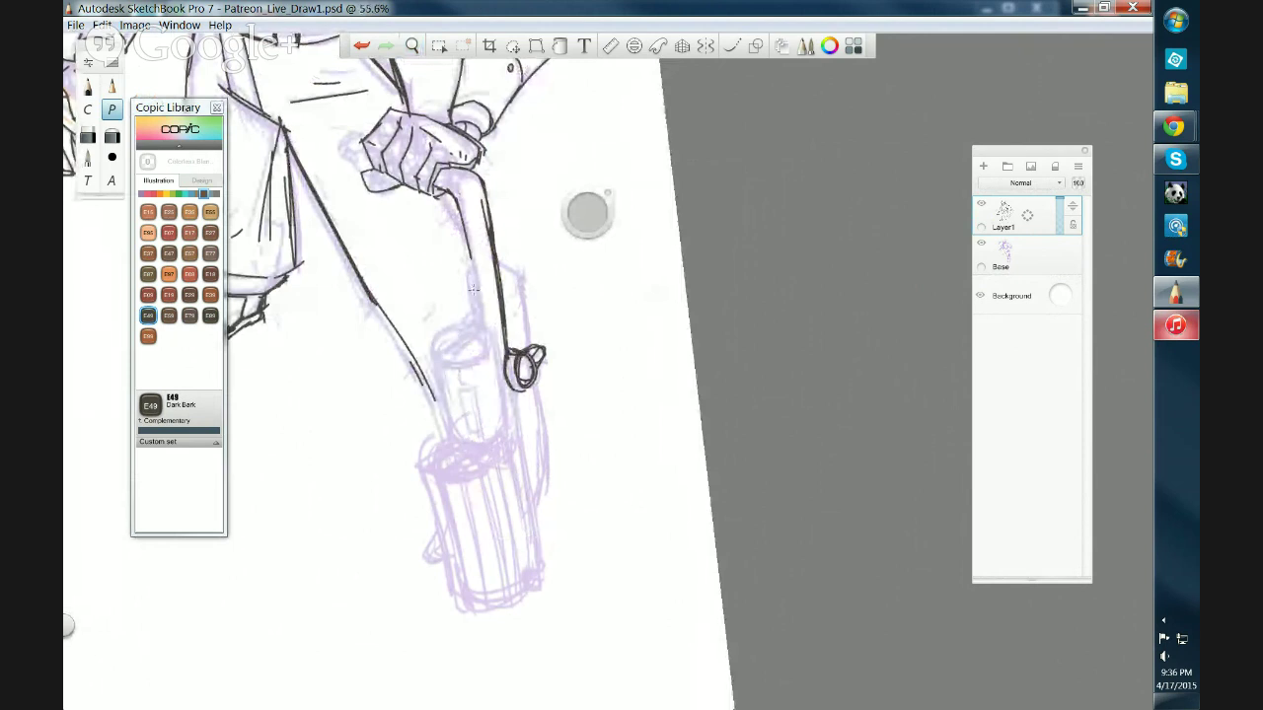
Ink the cane shaft's inner edge and the cylinder at its lower end, with a slotted top face and rounded base
mouse_move(469, 265)
left_mouse_down()
mouse_move(470, 316)
mouse_move(470, 264)
mouse_move(484, 281)
mouse_move(463, 269)
mouse_move(465, 323)
mouse_move(433, 336)
mouse_move(443, 353)
mouse_move(488, 321)
mouse_move(458, 363)
mouse_move(450, 324)
mouse_move(449, 362)
left_mouse_up()
key("ctrl+z")
key("ctrl+z")
mouse_move(436, 350)
left_mouse_down()
mouse_move(472, 325)
mouse_move(481, 333)
mouse_move(435, 358)
mouse_move(456, 356)
mouse_move(470, 302)
mouse_move(466, 325)
mouse_move(434, 334)
mouse_move(448, 358)
mouse_move(453, 324)
mouse_move(457, 359)
mouse_move(439, 344)
mouse_move(444, 366)
mouse_move(493, 345)
mouse_move(487, 332)
mouse_move(493, 342)
mouse_move(432, 348)
mouse_move(454, 436)
left_mouse_up()
left_click_drag(436, 381, 452, 430)
left_click_drag(491, 341, 506, 424)
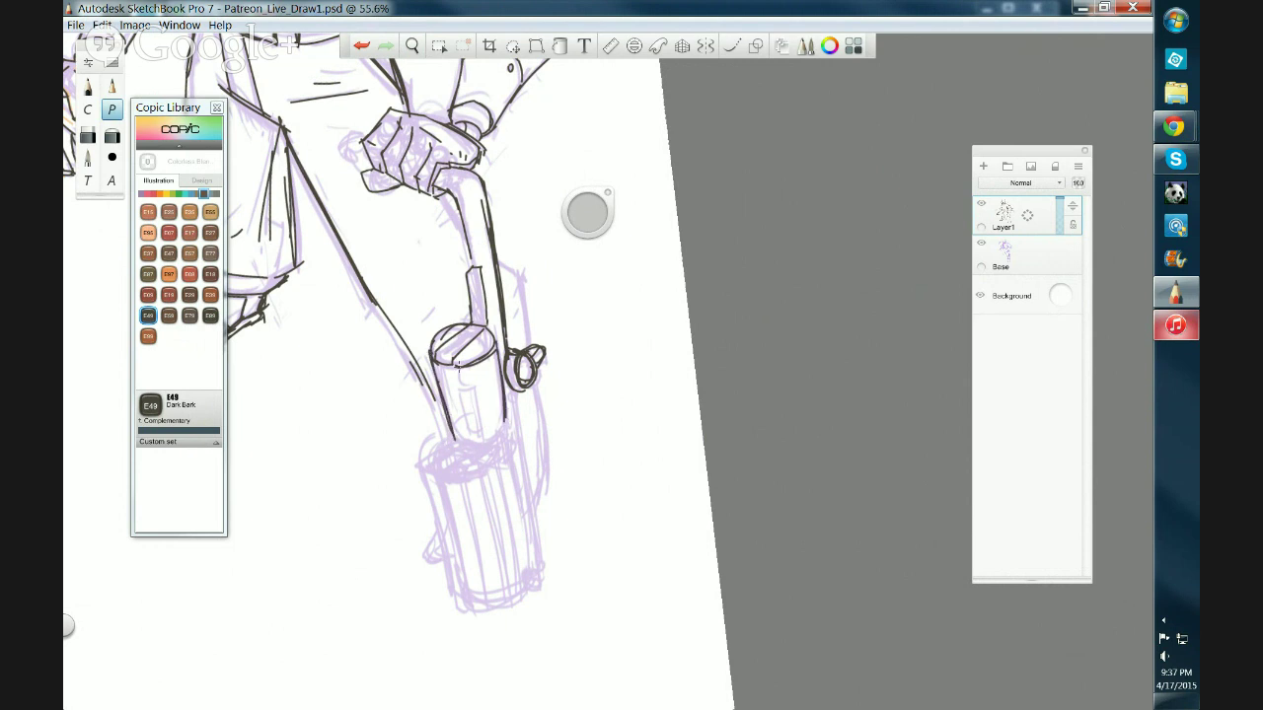
mouse_move(484, 357)
left_mouse_down()
mouse_move(493, 348)
mouse_move(454, 361)
left_mouse_up()
mouse_move(457, 426)
left_mouse_down()
mouse_move(477, 445)
mouse_move(507, 420)
mouse_move(485, 442)
left_mouse_up()
Touch up the cane shaft and ink the rounded handle tip protruding beyond the gripping fist
left_click_drag(467, 252, 471, 270)
left_click_drag(452, 192, 459, 169)
mouse_move(362, 134)
left_mouse_down()
mouse_move(354, 163)
mouse_move(364, 161)
mouse_move(369, 128)
left_mouse_up()
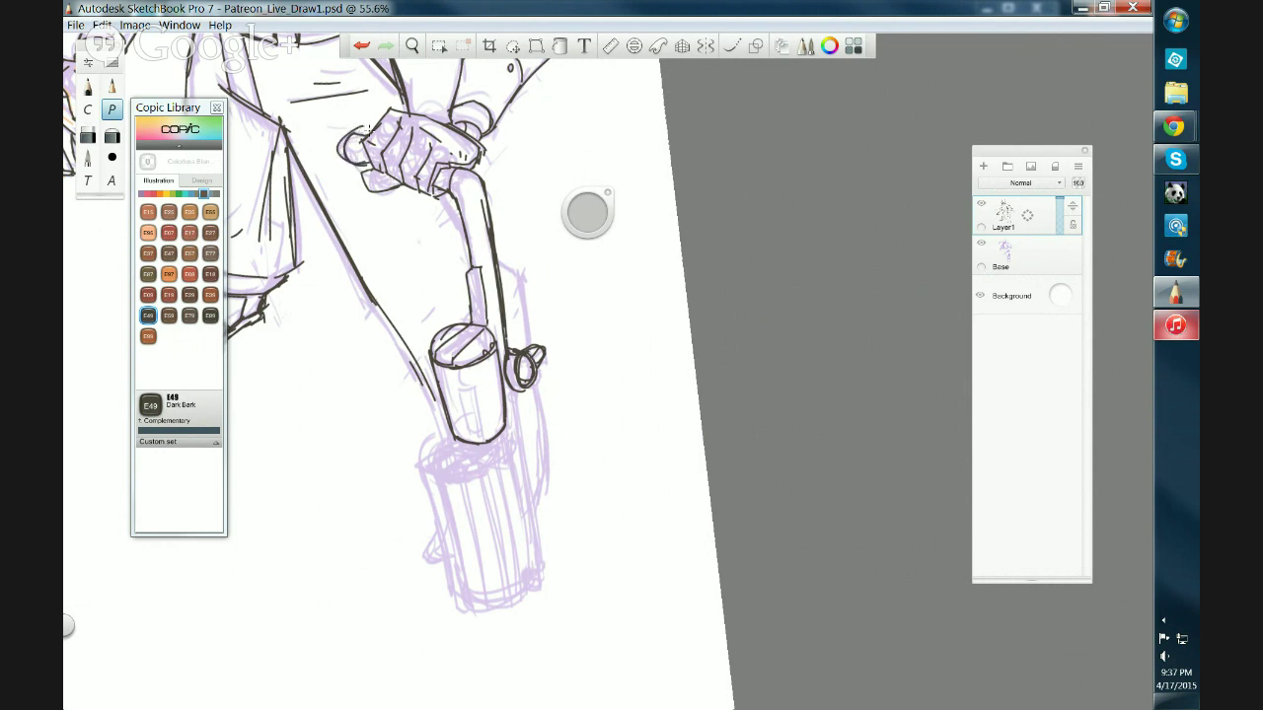
left_click(361, 45)
left_click(361, 46)
mouse_move(365, 131)
left_mouse_down()
mouse_move(344, 158)
mouse_move(363, 165)
left_mouse_up()
key("ctrl+z")
Ink the narrow front end of the rectangular block directly below the cane's cylinder
key("space")
left_click_drag(618, 549, 687, 296)
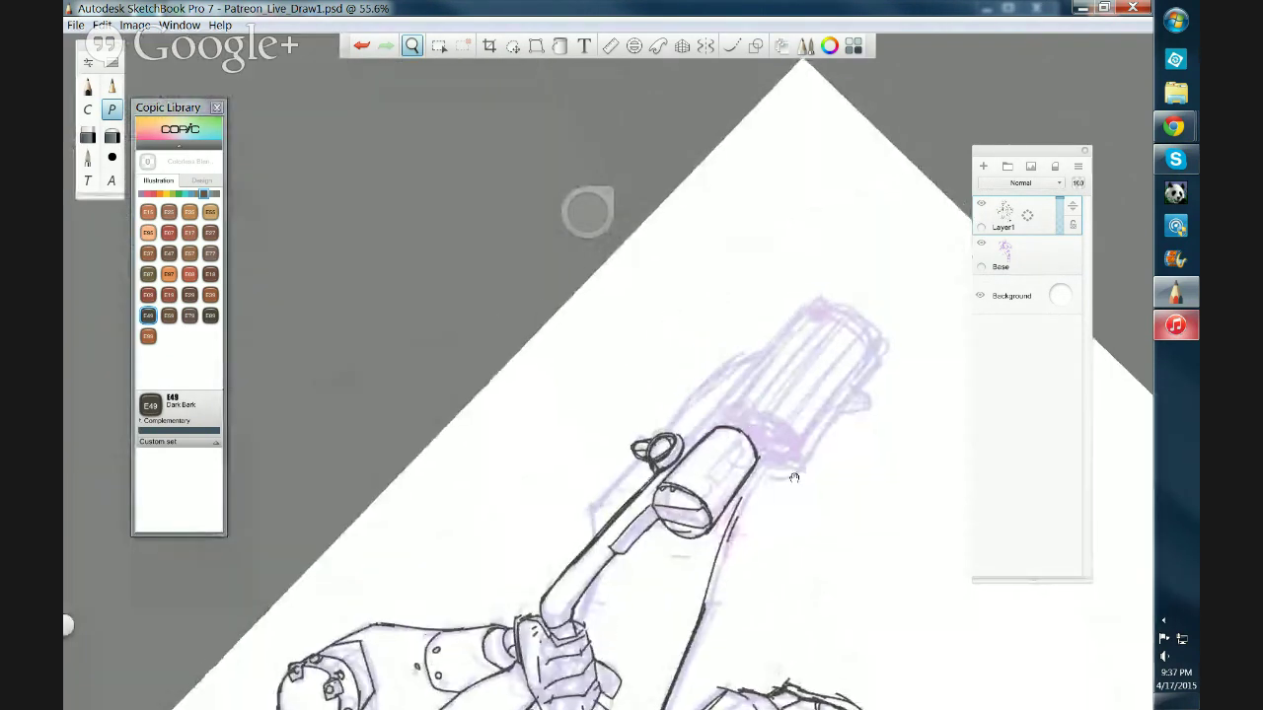
left_click_drag(746, 411, 695, 343)
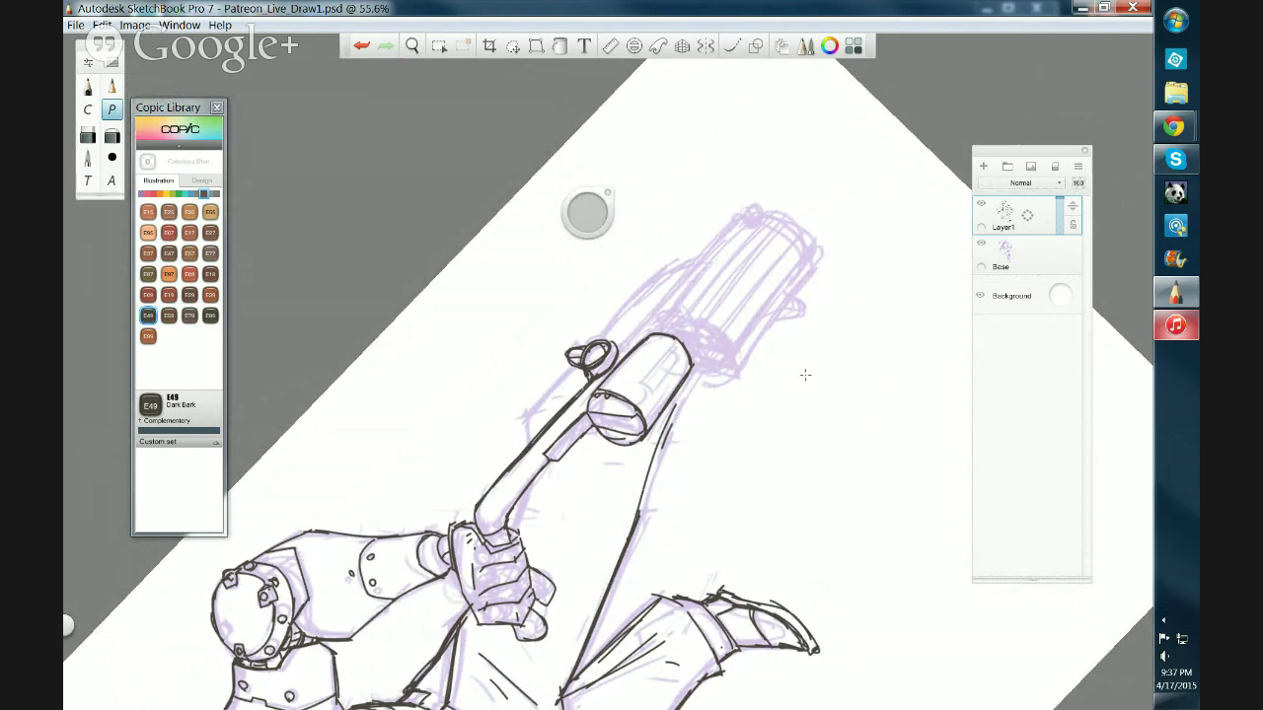
key("space")
left_click_drag(780, 391, 620, 475)
mouse_move(659, 413)
left_mouse_down()
mouse_move(659, 481)
mouse_move(635, 451)
mouse_move(636, 493)
left_mouse_up()
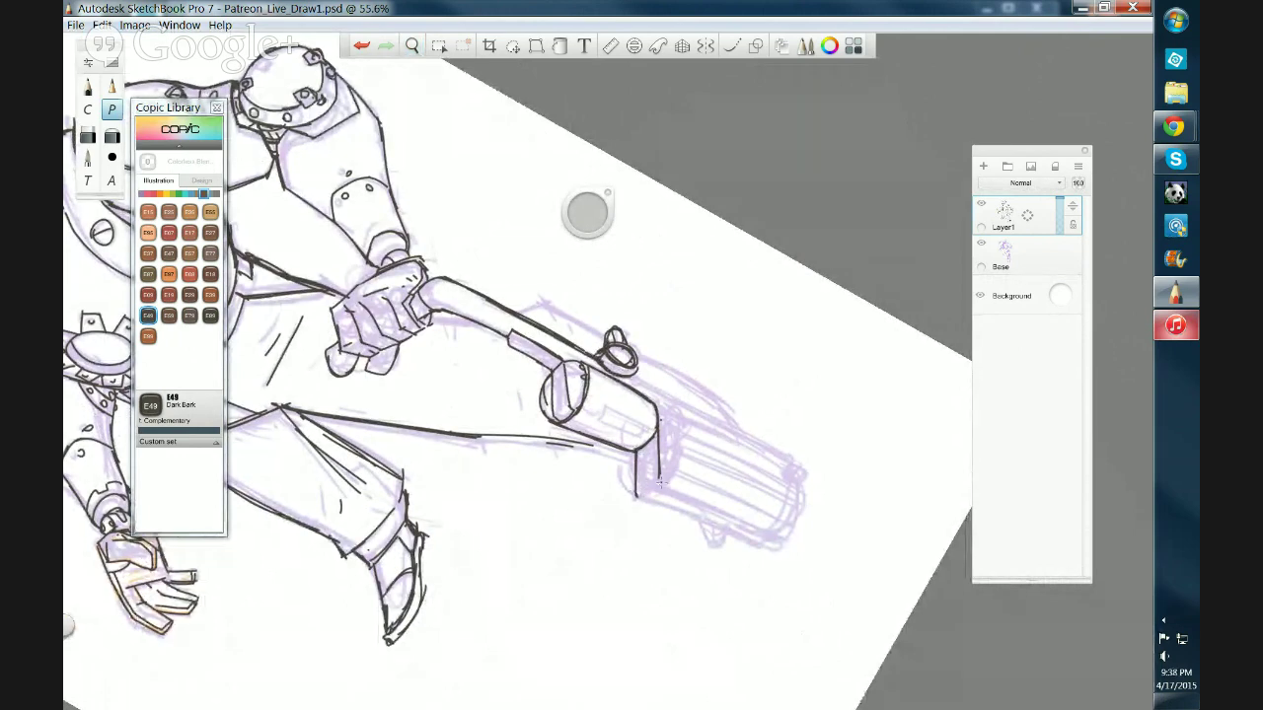
left_click_drag(637, 495, 665, 481)
Ink the block's long parallel edges along the barrel section, redrawing the lower edge
key("space")
mouse_move(715, 574)
left_mouse_down()
mouse_move(831, 358)
mouse_move(535, 410)
left_mouse_up()
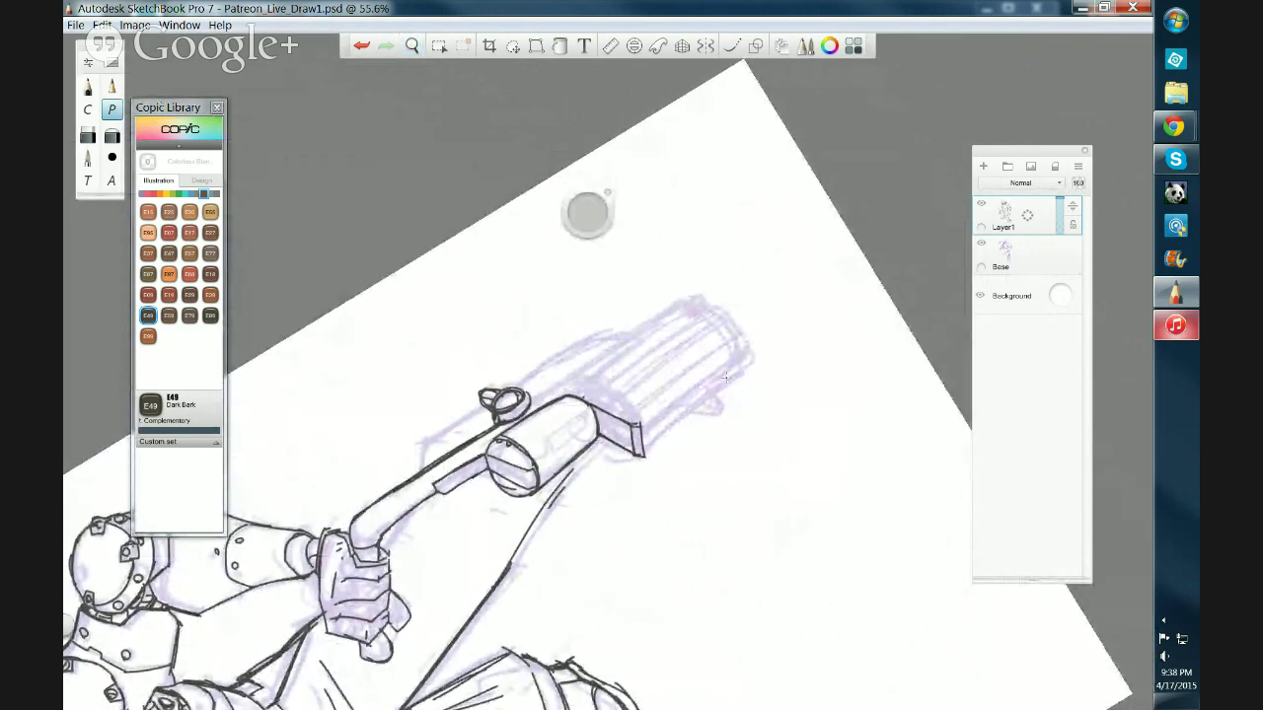
mouse_move(637, 423)
left_mouse_down()
mouse_move(748, 340)
mouse_move(730, 352)
left_mouse_up()
left_click_drag(646, 454, 760, 355)
mouse_move(710, 396)
left_mouse_down()
mouse_move(742, 366)
mouse_move(763, 394)
mouse_move(734, 479)
mouse_move(791, 320)
left_mouse_up()
key("space")
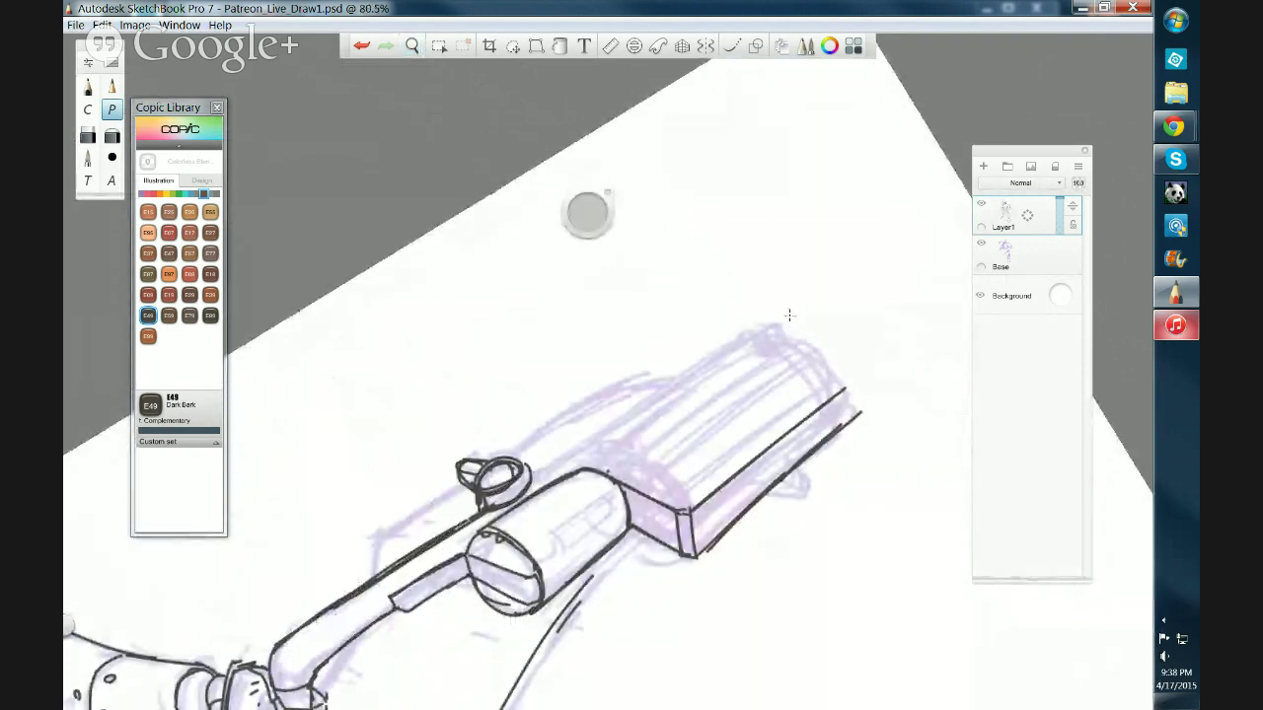
key("ctrl+z")
key("ctrl+z")
mouse_move(694, 552)
left_mouse_down()
mouse_move(684, 537)
mouse_move(691, 554)
mouse_move(845, 422)
left_mouse_up()
Close the far end of the block and double the line along its upper edge
mouse_move(720, 507)
left_mouse_down()
mouse_move(677, 554)
mouse_move(634, 565)
left_mouse_up()
left_click_drag(552, 451, 602, 527)
key("space")
left_click_drag(700, 590, 734, 567)
mouse_move(631, 528)
left_mouse_down()
mouse_move(825, 464)
mouse_move(835, 472)
left_mouse_up()
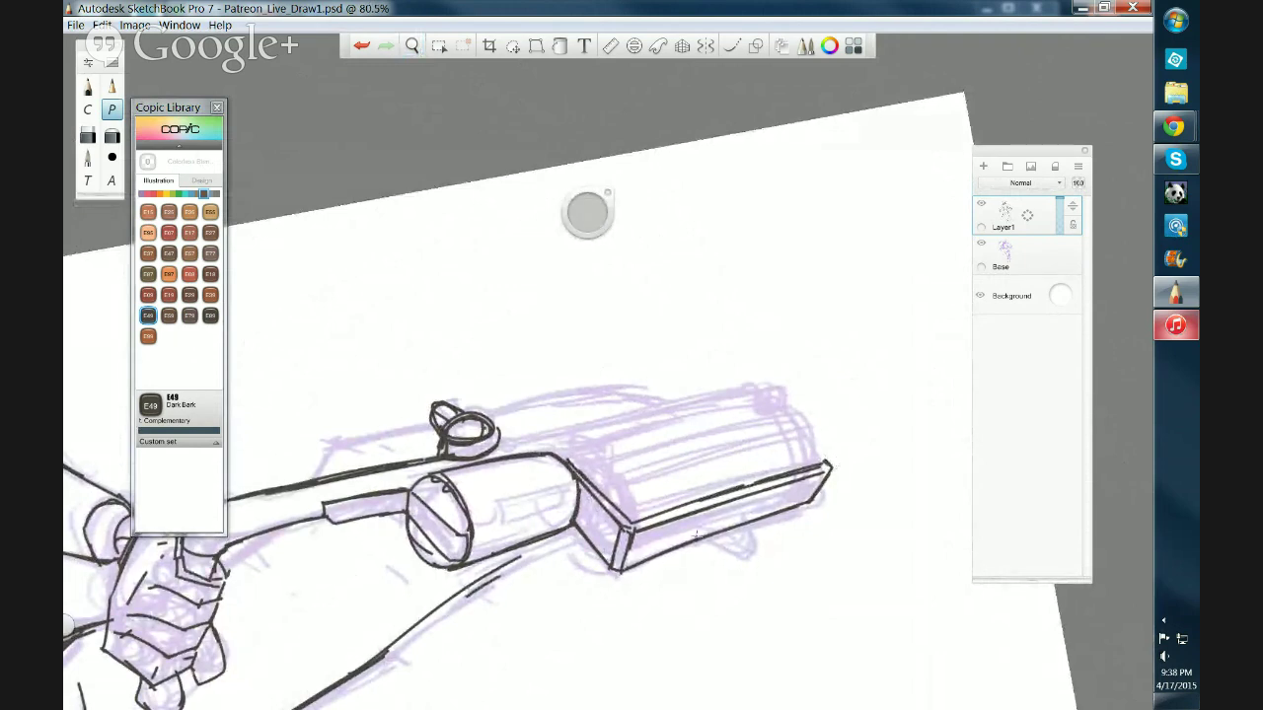
Sketch a cluster of round barrel ends beside the block on the Base layer and ink them on Layer1
left_click(1028, 261)
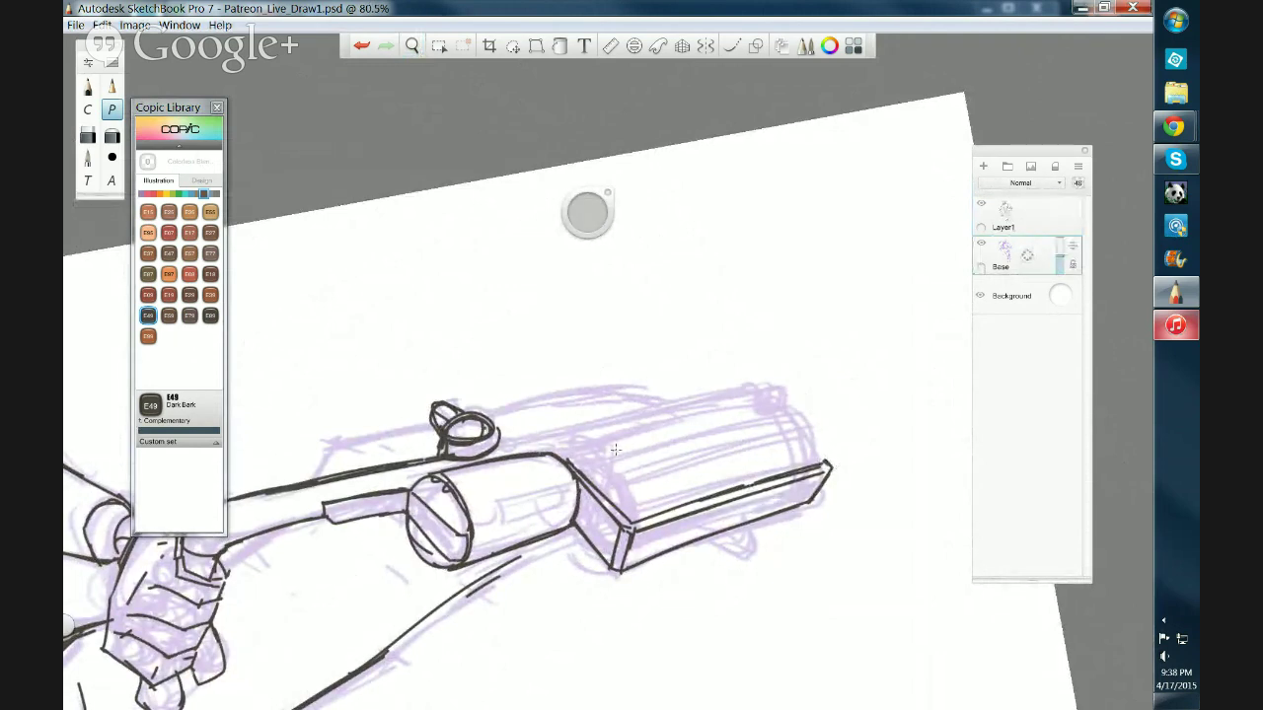
mouse_move(562, 449)
left_mouse_down()
mouse_move(626, 484)
mouse_move(633, 514)
mouse_move(582, 454)
mouse_move(626, 509)
mouse_move(606, 471)
left_mouse_up()
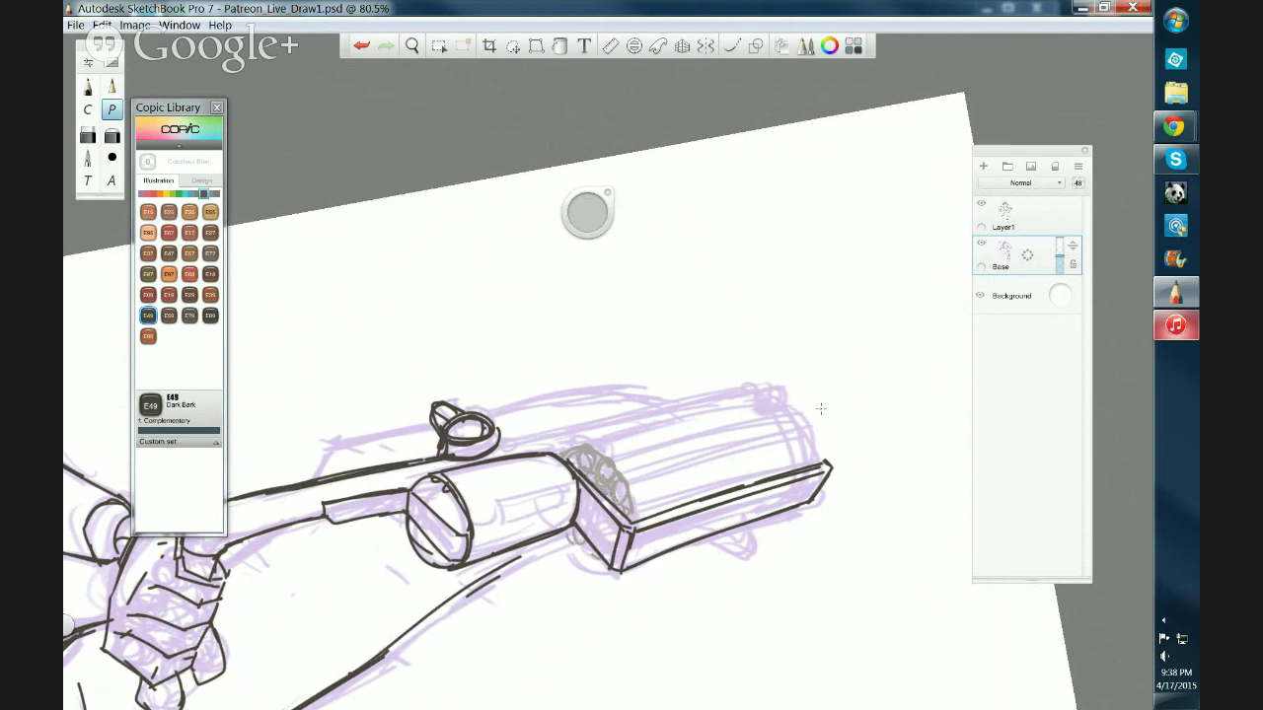
left_click(1031, 207)
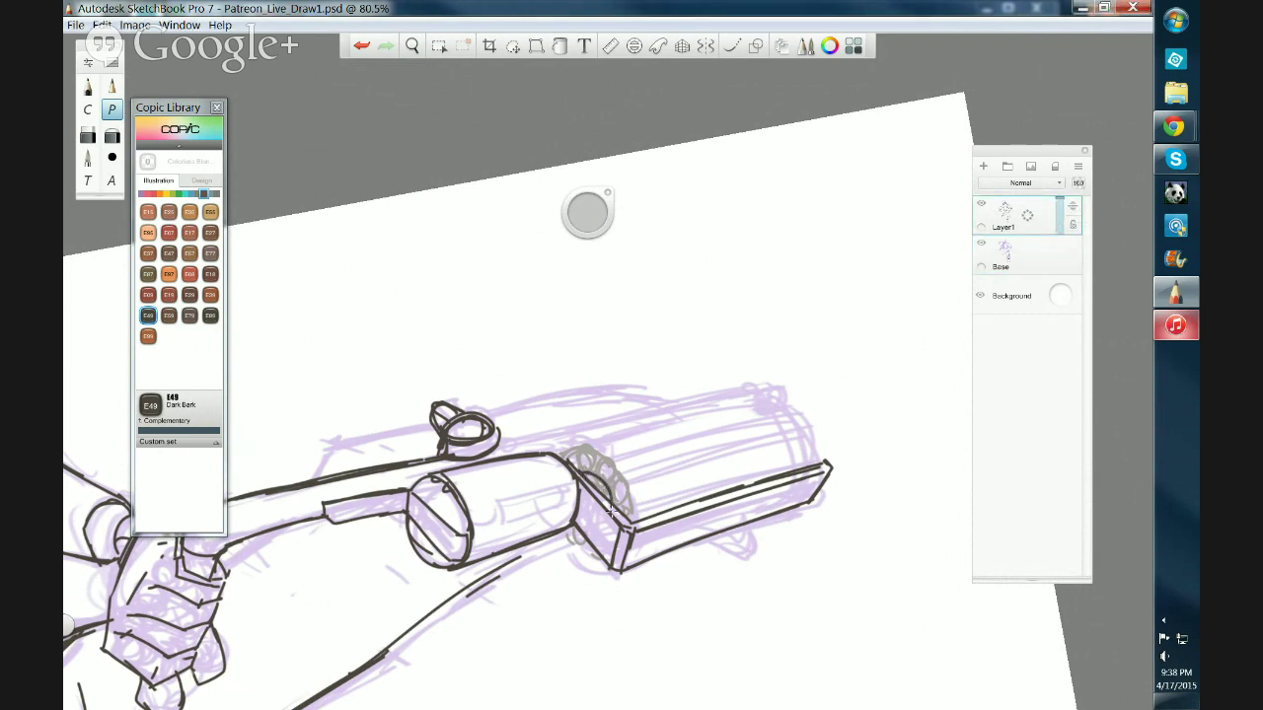
mouse_move(598, 466)
left_mouse_down()
mouse_move(610, 477)
mouse_move(584, 449)
mouse_move(570, 457)
mouse_move(629, 512)
mouse_move(585, 542)
mouse_move(596, 554)
left_mouse_up()
Ink two long parallel barrel lines running from the round barrel ends toward the cane's tip
key("space")
left_click_drag(689, 598, 755, 564)
left_click_drag(657, 471, 805, 366)
left_click_drag(671, 471, 824, 372)
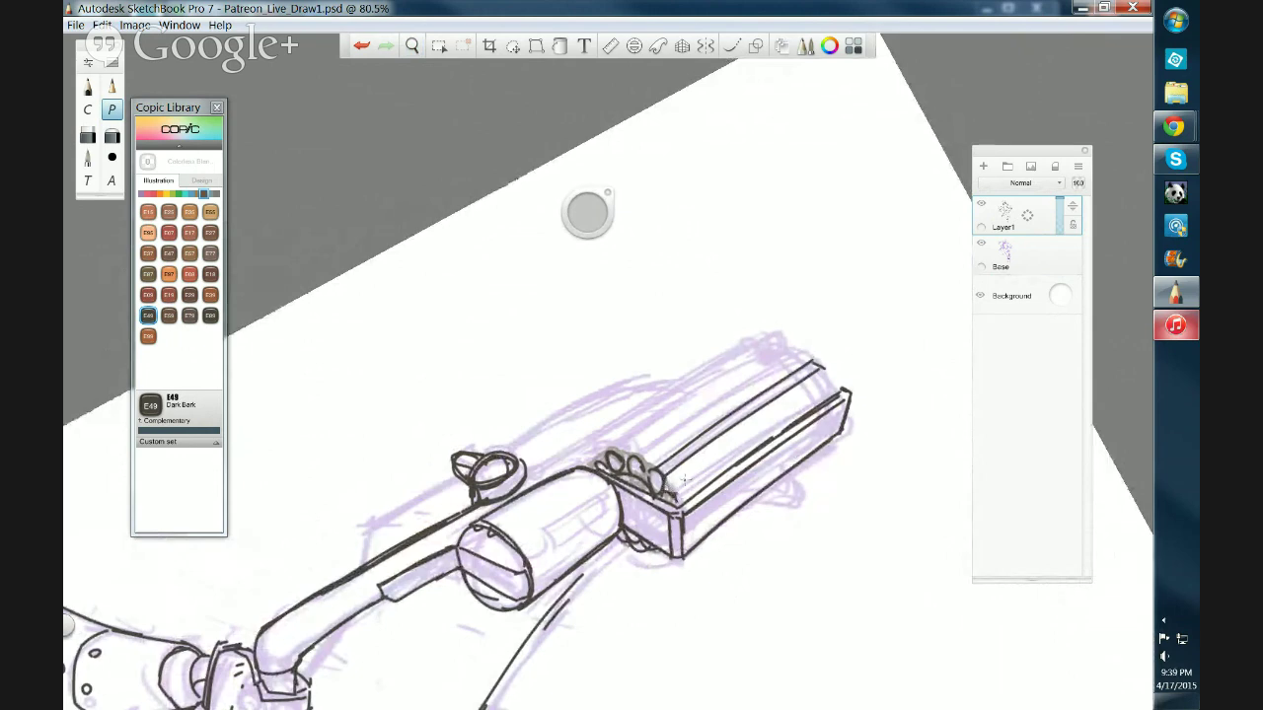
Try inking more barrel lines between the first pair and the block, with a contour closing their far ends
left_click_drag(669, 492, 828, 380)
left_click_drag(679, 495, 838, 387)
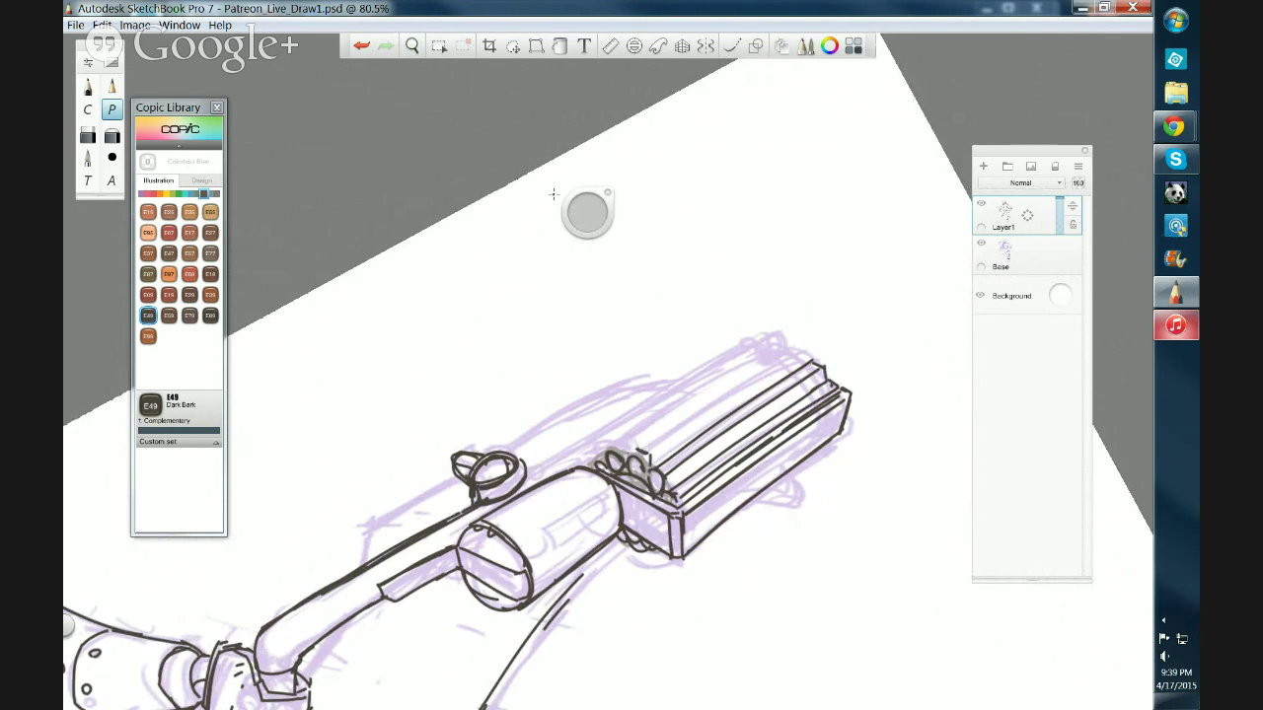
left_click(361, 47)
left_click(361, 46)
left_click(361, 46)
left_click(361, 47)
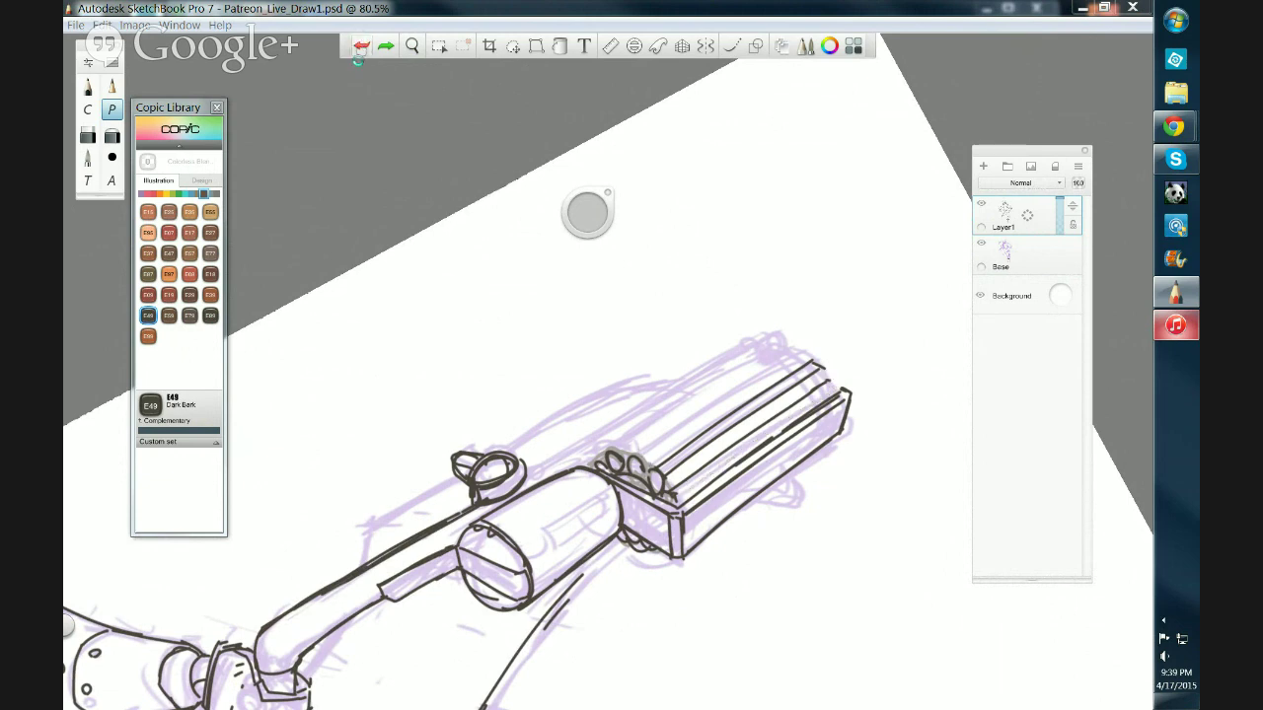
left_click(360, 57)
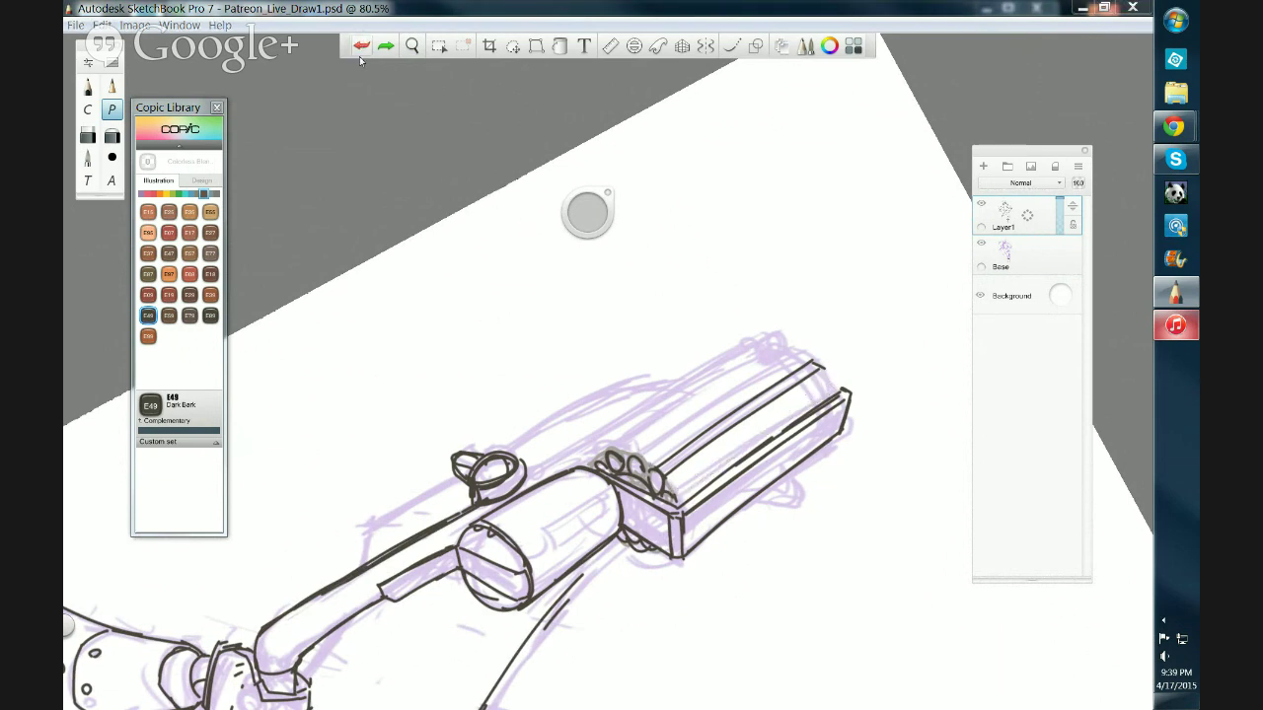
left_click(361, 47)
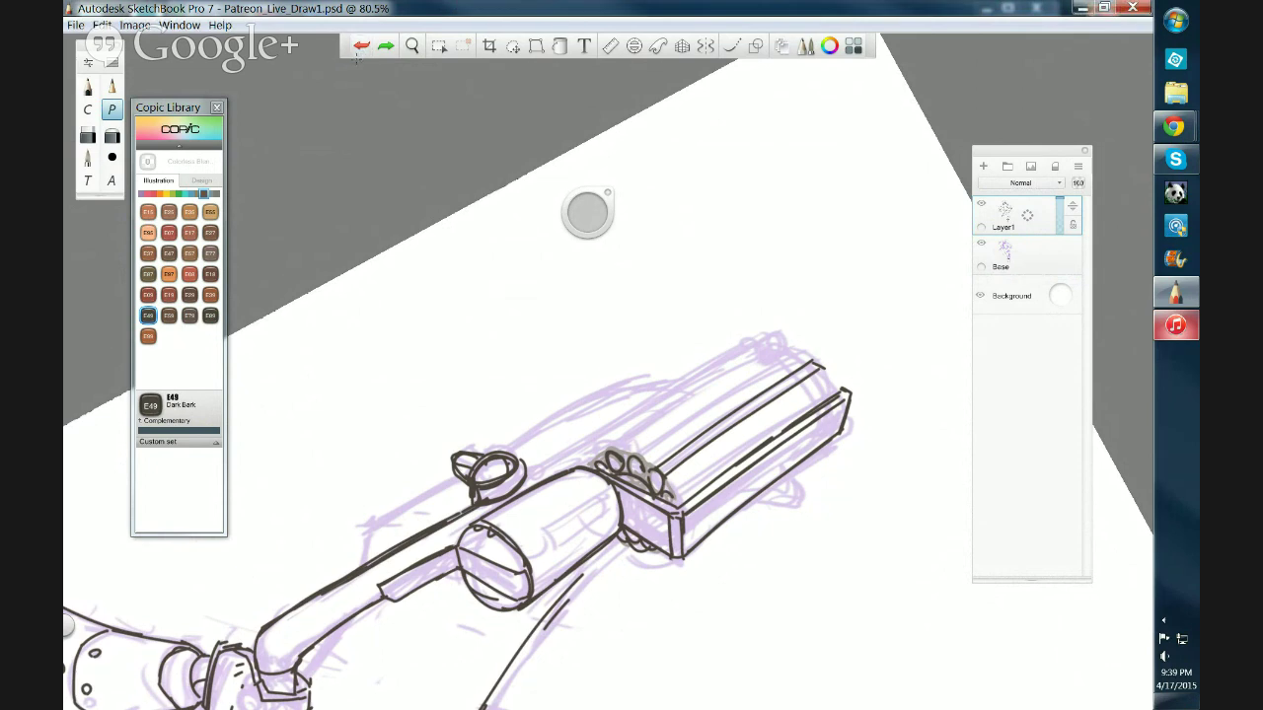
Undo the last barrel strokes and ink the remaining long parallel barrel lines with rounded far ends beside the block
left_click_drag(809, 363, 823, 369)
left_click(361, 46)
left_click(361, 46)
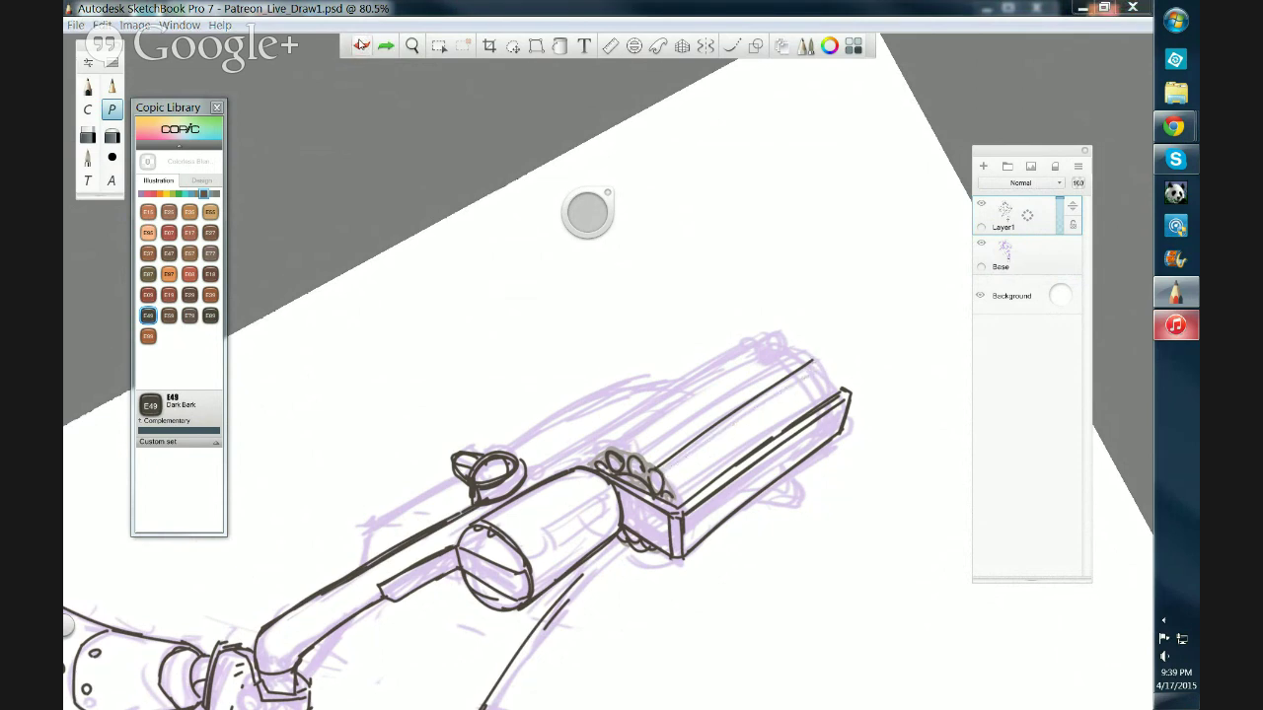
left_click_drag(675, 501, 823, 381)
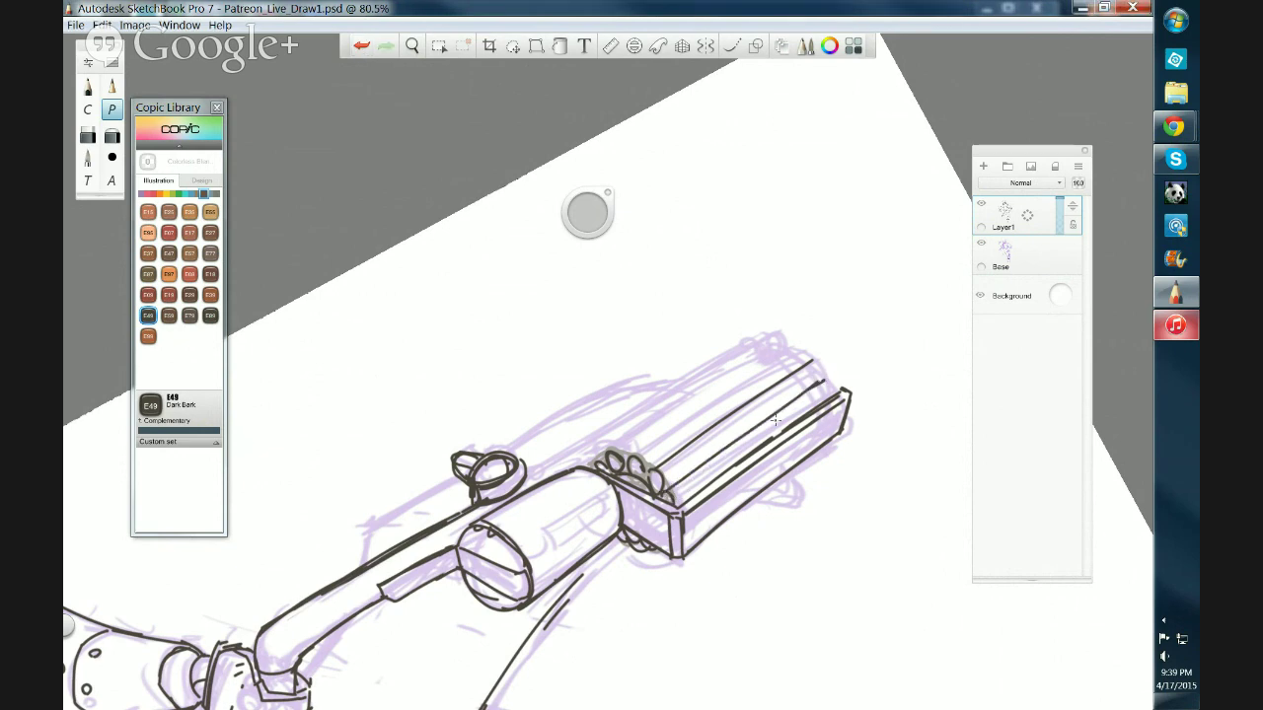
mouse_move(679, 503)
left_mouse_down()
mouse_move(842, 382)
mouse_move(829, 387)
left_mouse_up()
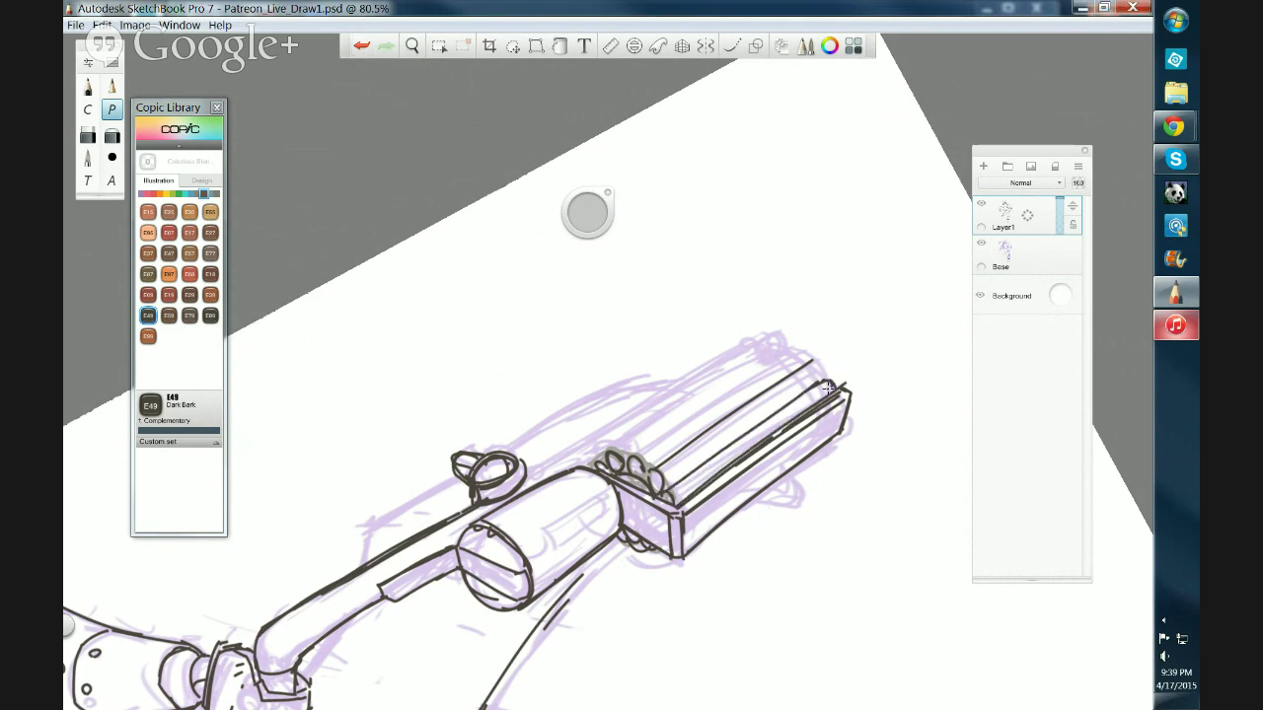
mouse_move(662, 447)
left_mouse_down()
mouse_move(684, 424)
mouse_move(637, 454)
mouse_move(814, 368)
left_mouse_up()
left_click_drag(615, 444, 780, 351)
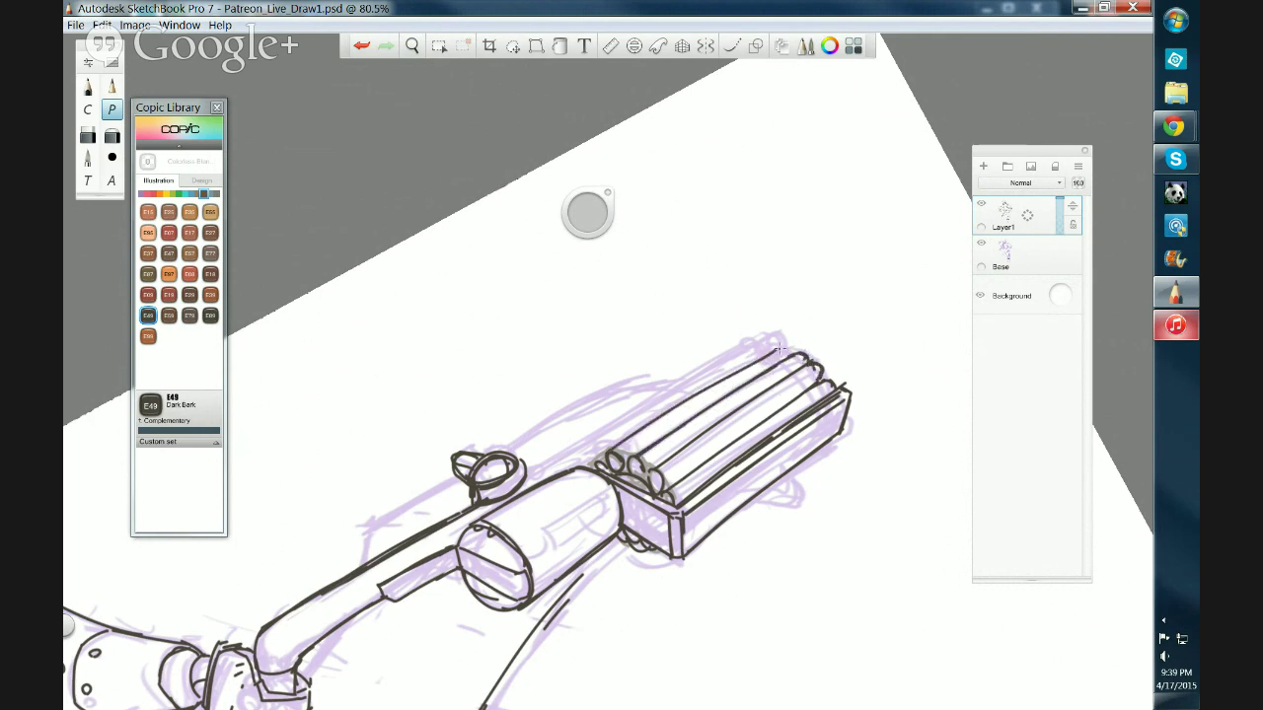
Ink curved band lines across the barrels near both of their ends
key("space")
left_click_drag(891, 403, 521, 561)
left_click_drag(525, 338, 533, 361)
mouse_move(564, 572)
left_mouse_down()
mouse_move(574, 533)
mouse_move(520, 534)
mouse_move(518, 548)
mouse_move(537, 554)
mouse_move(578, 521)
left_mouse_up()
mouse_move(465, 407)
left_mouse_down()
mouse_move(528, 381)
mouse_move(523, 405)
left_mouse_up()
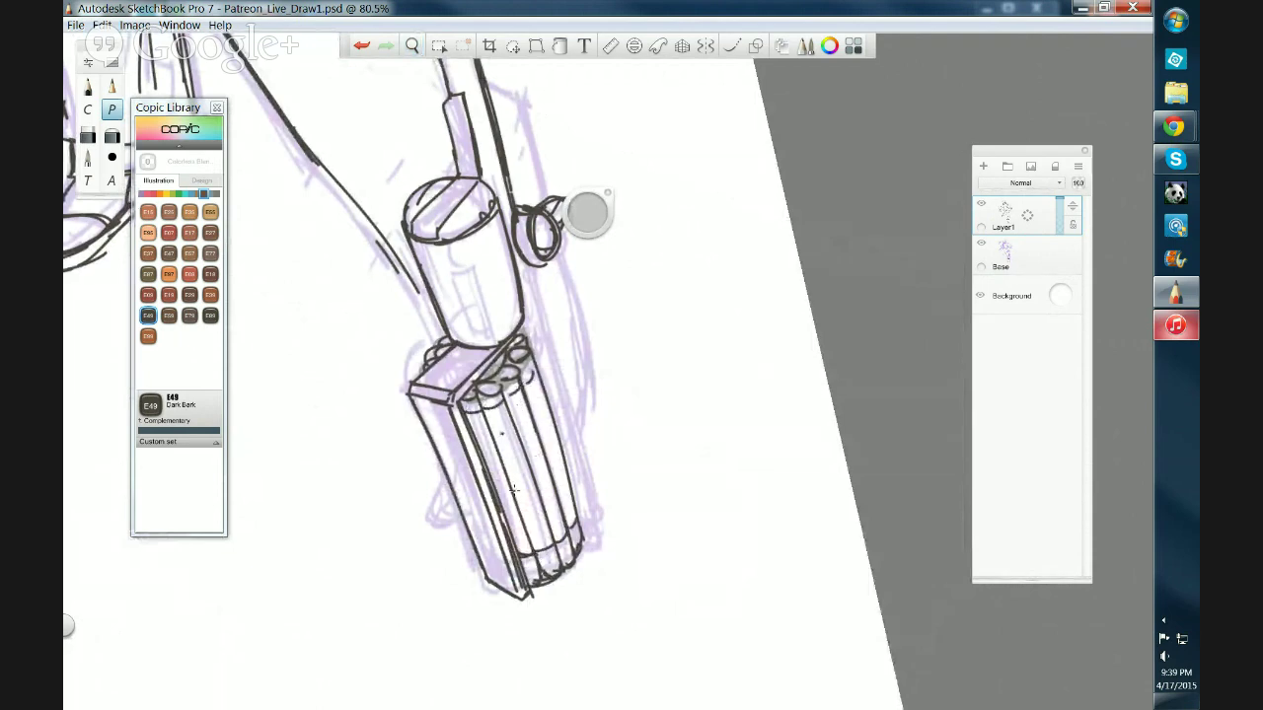
Ink one more long barrel along the outer side of the barrel group and close its tip
left_click_drag(534, 258, 598, 540)
left_click_drag(576, 452, 602, 558)
left_click_drag(580, 483, 594, 564)
left_click_drag(536, 593, 549, 582)
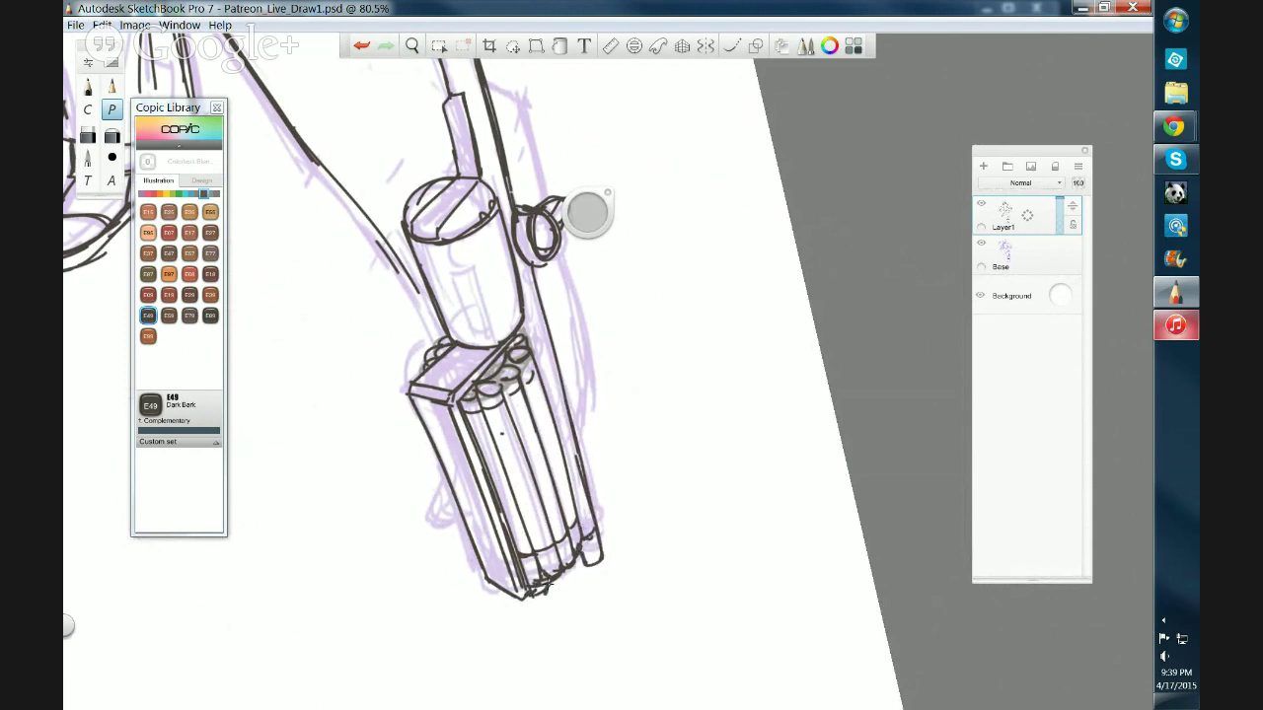
Ink the shoe behind the block, the flat plate along the cane's shaft, and the front leg's edge and fold line
mouse_move(444, 479)
left_mouse_down()
mouse_move(422, 524)
mouse_move(454, 530)
mouse_move(428, 504)
mouse_move(466, 538)
left_mouse_up()
mouse_move(560, 232)
left_mouse_down()
mouse_move(600, 390)
mouse_move(584, 450)
left_mouse_up()
left_click_drag(324, 165, 431, 338)
key("space")
left_click_drag(679, 226, 676, 374)
mouse_move(490, 232)
left_mouse_down()
mouse_move(525, 248)
mouse_move(541, 345)
left_mouse_up()
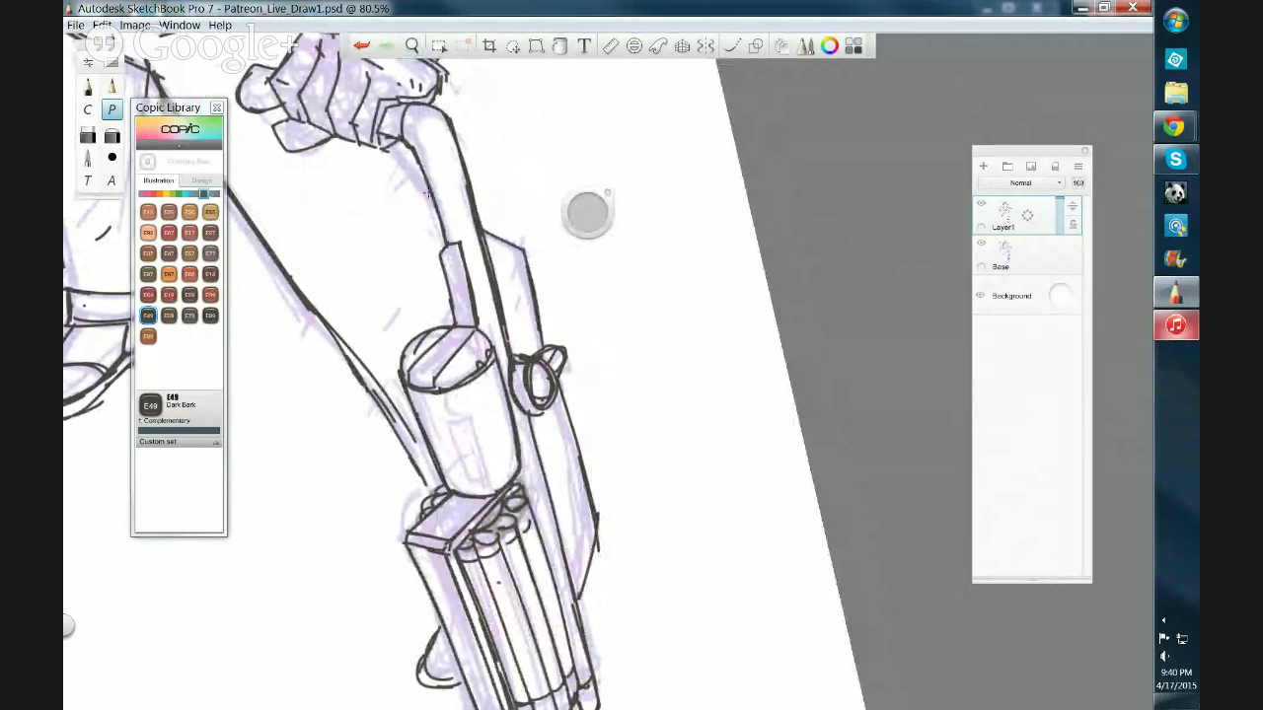
key("space")
left_click_drag(557, 220, 667, 311)
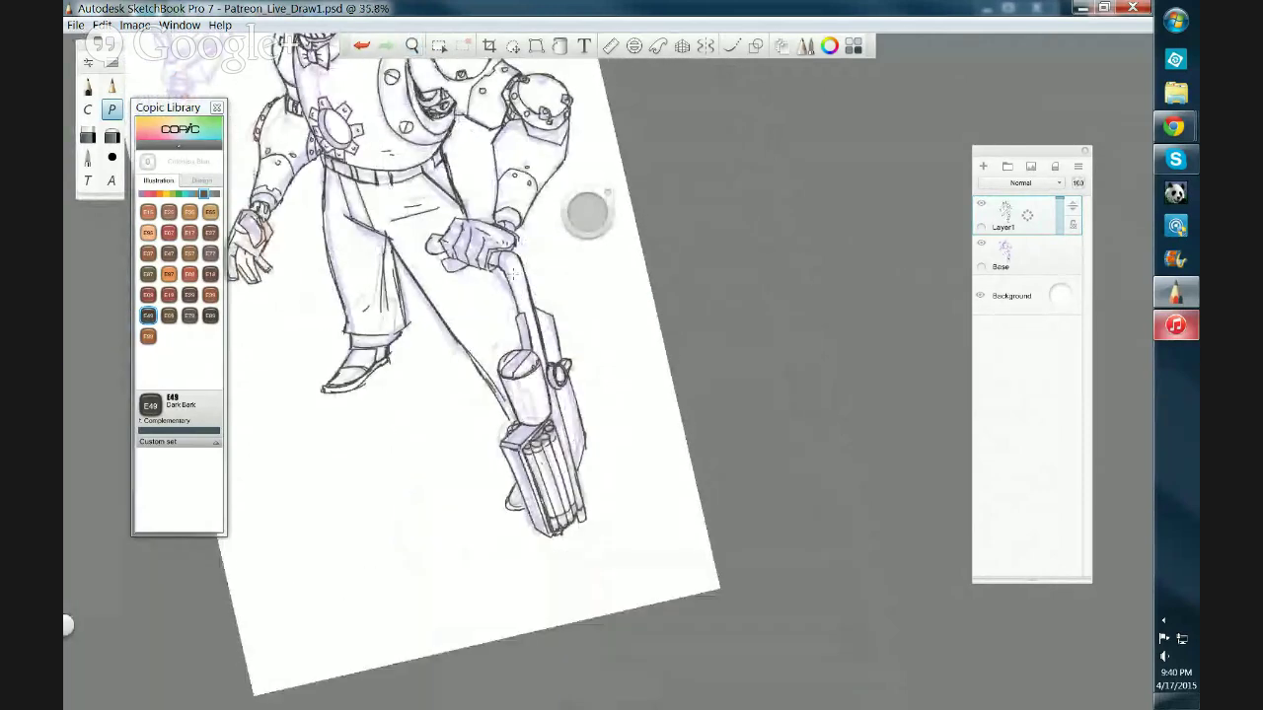
mouse_move(497, 263)
left_mouse_down()
mouse_move(513, 288)
mouse_move(493, 349)
left_mouse_up()
Erase the small side sketches on the Base layer, reselect Layer1 and hide the Base layer
key("space")
mouse_move(681, 288)
left_mouse_down()
mouse_move(679, 388)
mouse_move(696, 352)
mouse_move(625, 403)
left_mouse_up()
left_click(1016, 255)
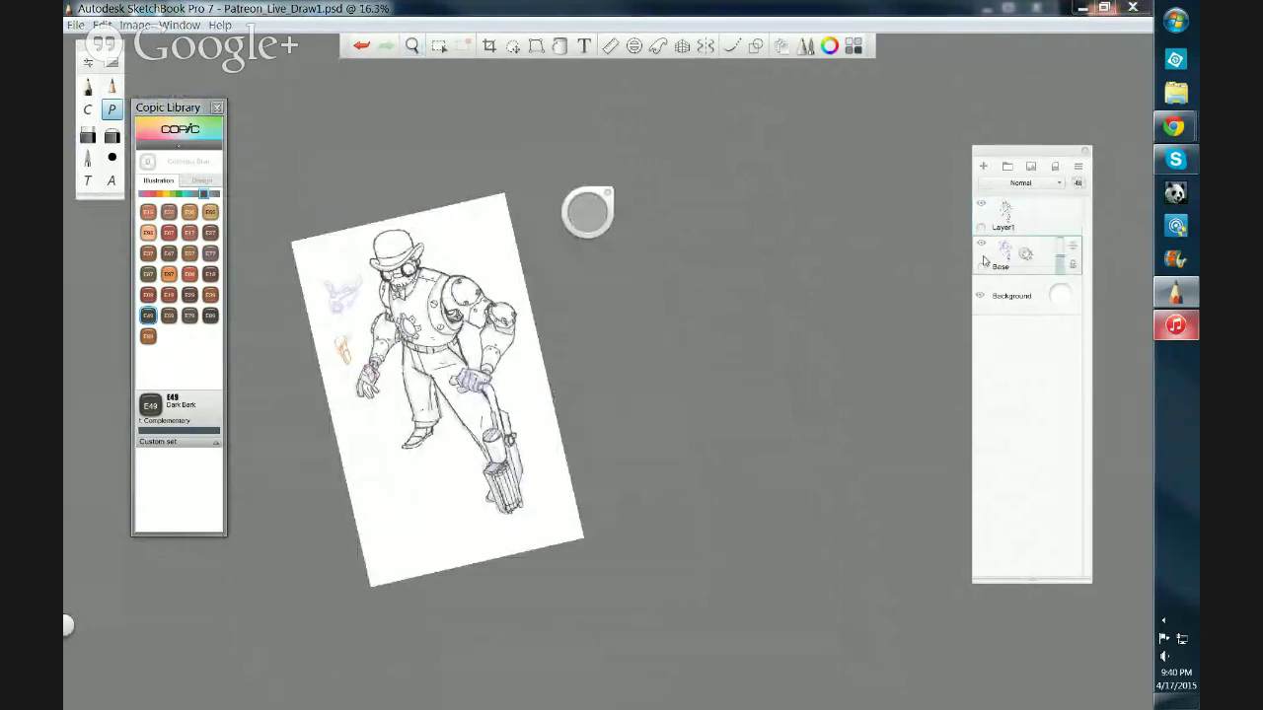
left_click_drag(346, 269, 340, 349)
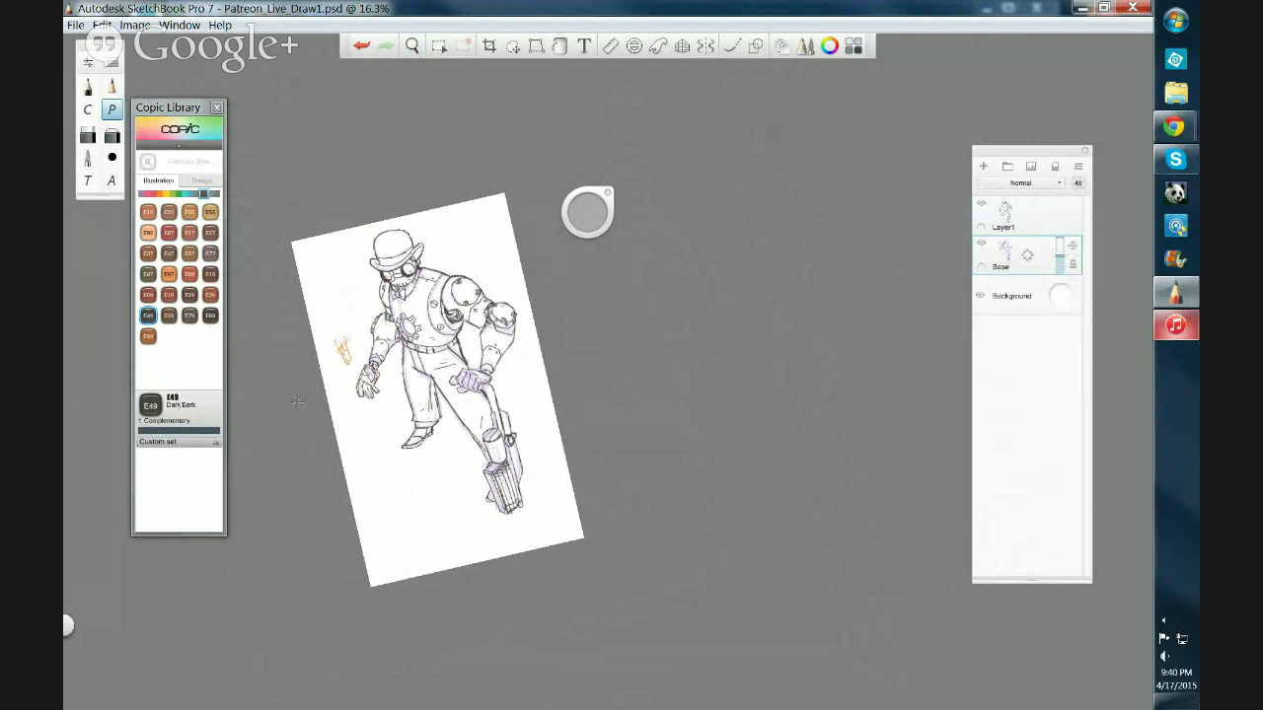
left_click(1002, 217)
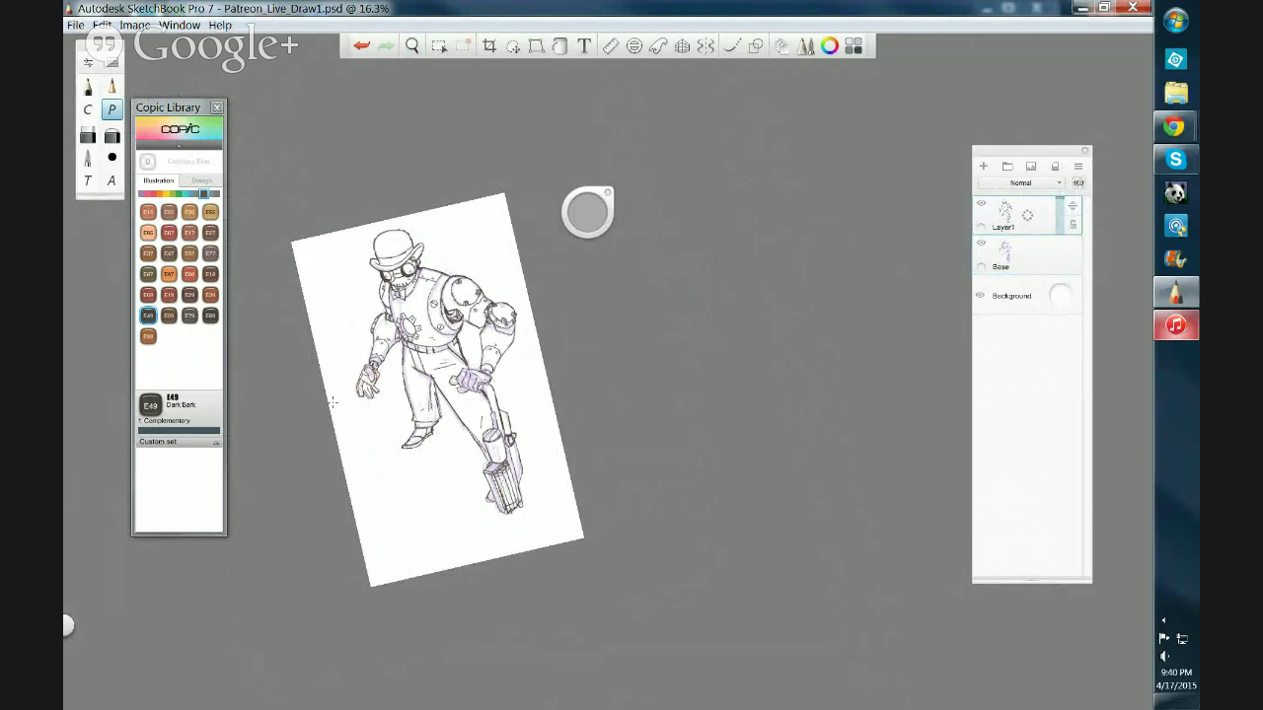
left_click(981, 244)
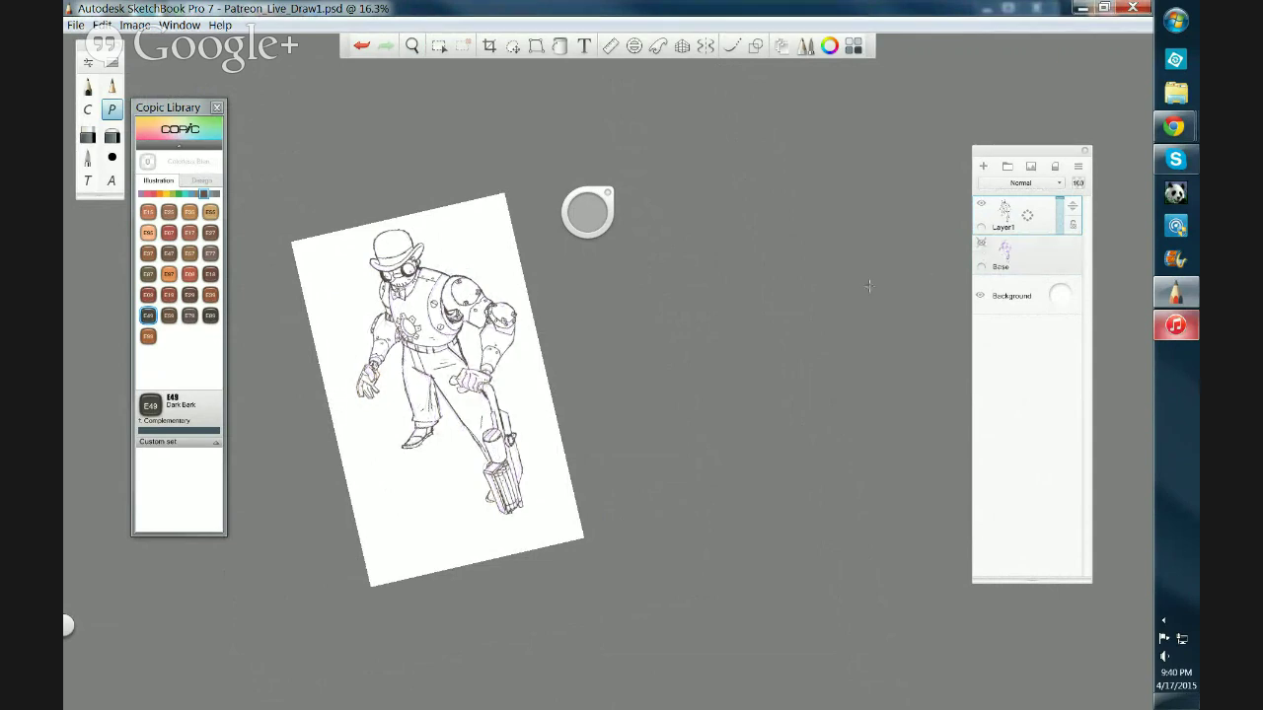
Turn on Steady Stroke at 23 and try a heavier contour along the bowler hat
key("space")
left_click_drag(455, 438, 548, 367)
mouse_move(550, 298)
left_mouse_down()
mouse_move(625, 398)
mouse_move(718, 443)
left_mouse_up()
left_click(731, 47)
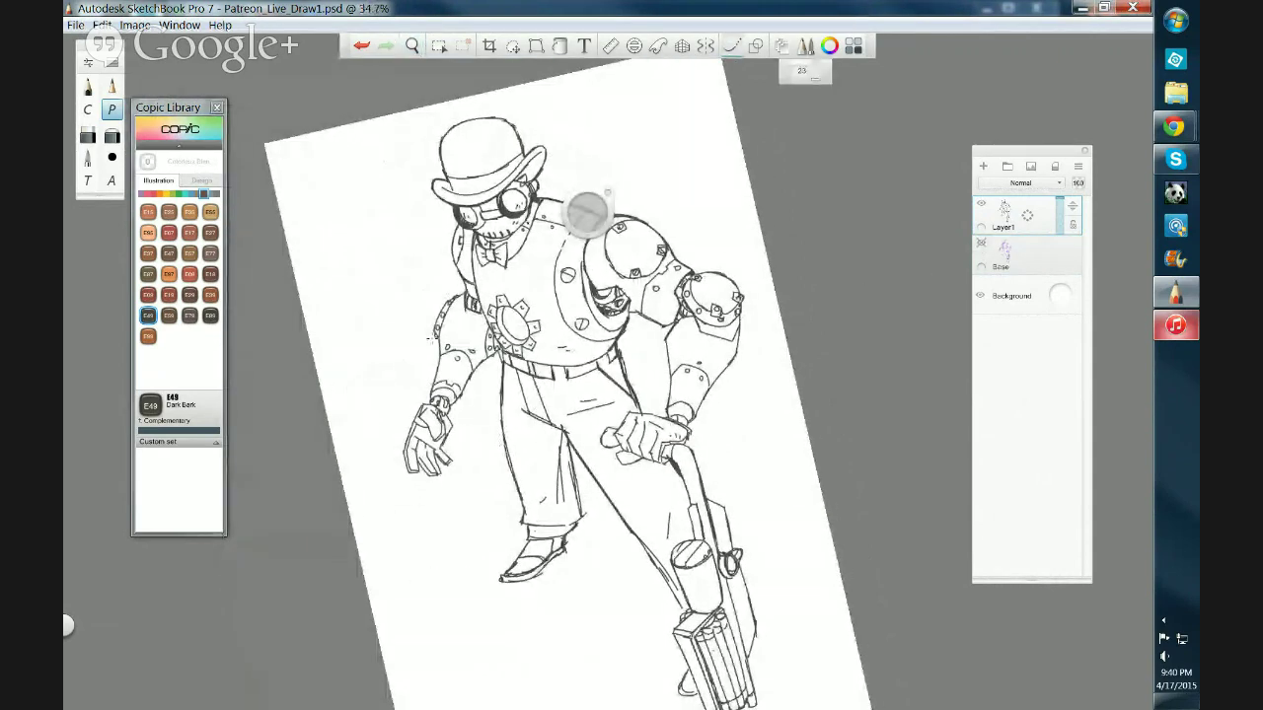
left_click_drag(593, 208, 879, 139)
mouse_move(520, 141)
left_mouse_down()
mouse_move(506, 115)
mouse_move(479, 114)
mouse_move(436, 142)
mouse_move(439, 203)
mouse_move(462, 206)
left_mouse_up()
left_click(360, 50)
Thicken the outer and inner contours of the robot's free hanging arm down to the wrist
mouse_move(530, 272)
left_mouse_down()
mouse_move(553, 229)
mouse_move(710, 122)
left_mouse_up()
left_click_drag(781, 142, 653, 352)
left_click_drag(452, 248, 438, 356)
key("space")
left_click_drag(612, 355, 733, 252)
mouse_move(381, 271)
left_mouse_down()
mouse_move(412, 324)
mouse_move(391, 318)
mouse_move(381, 375)
mouse_move(407, 441)
mouse_move(533, 254)
left_mouse_up()
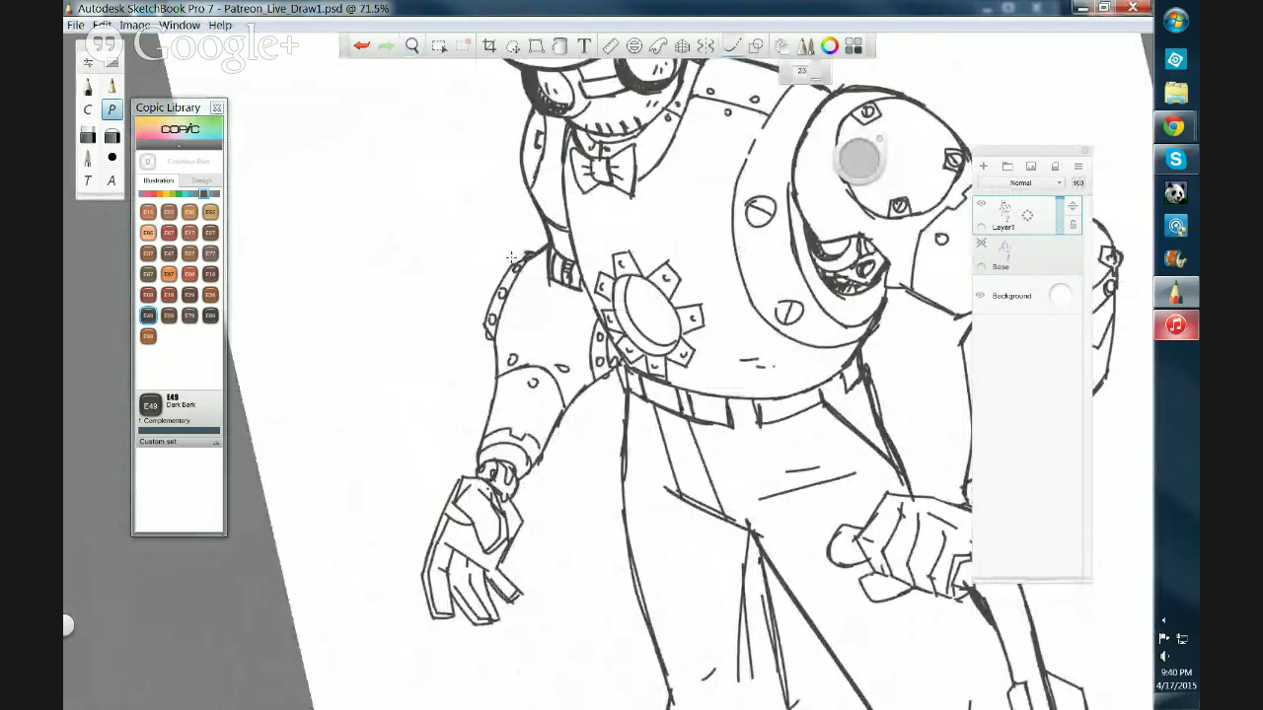
mouse_move(495, 294)
left_mouse_down()
mouse_move(488, 350)
mouse_move(503, 340)
mouse_move(477, 483)
left_mouse_up()
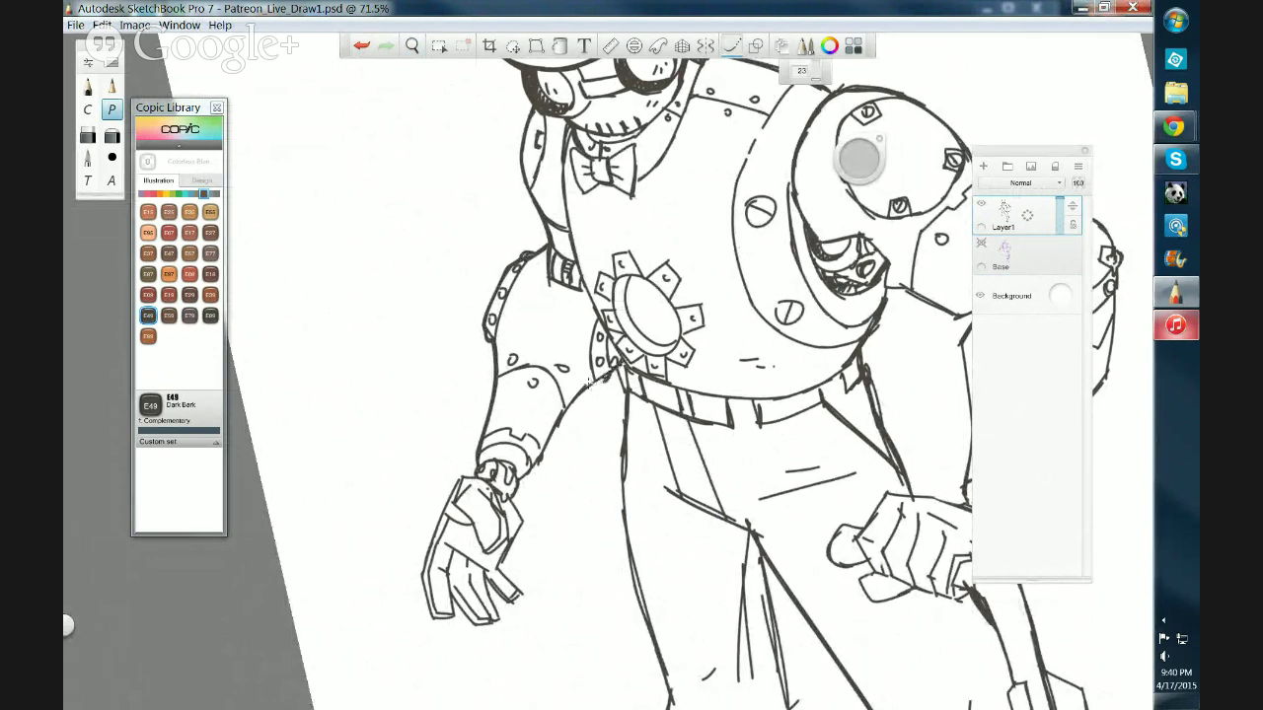
mouse_move(584, 383)
left_mouse_down()
mouse_move(501, 506)
mouse_move(527, 529)
mouse_move(493, 574)
left_mouse_up()
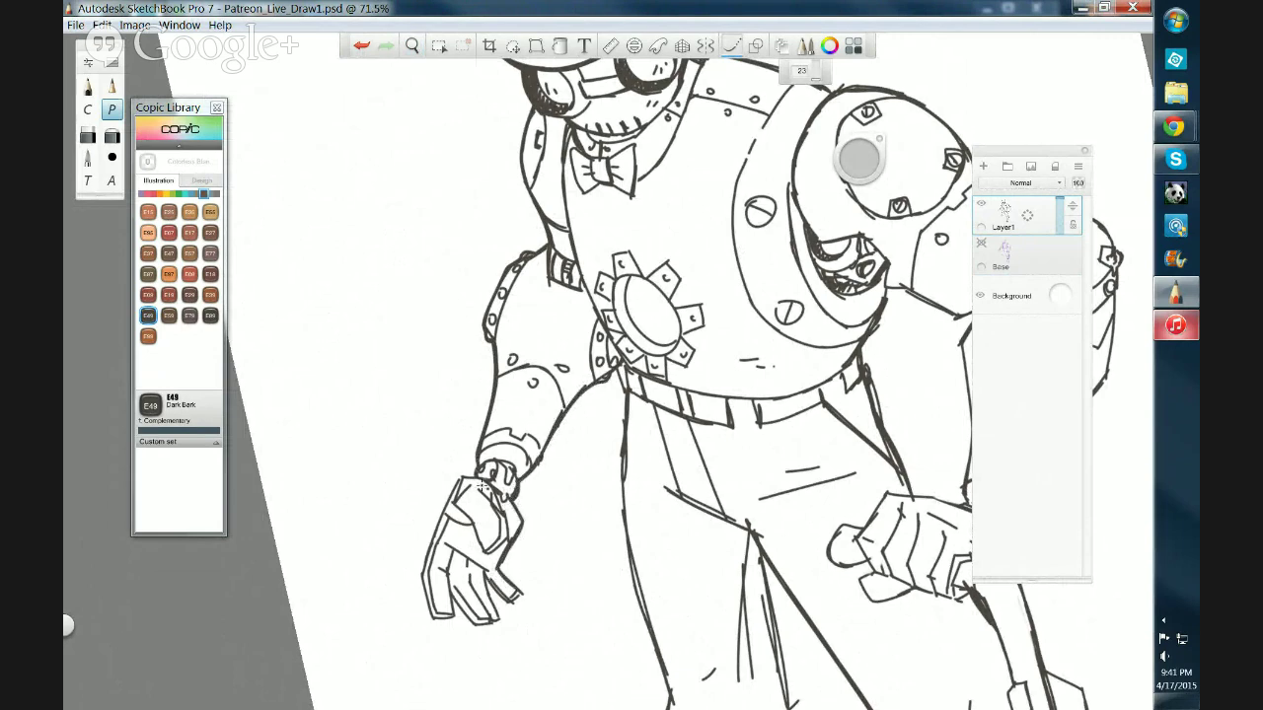
Thicken the outlines of the hanging hand and its fingers
mouse_move(457, 479)
left_mouse_down()
mouse_move(422, 561)
mouse_move(434, 628)
left_mouse_up()
left_click_drag(451, 595, 473, 624)
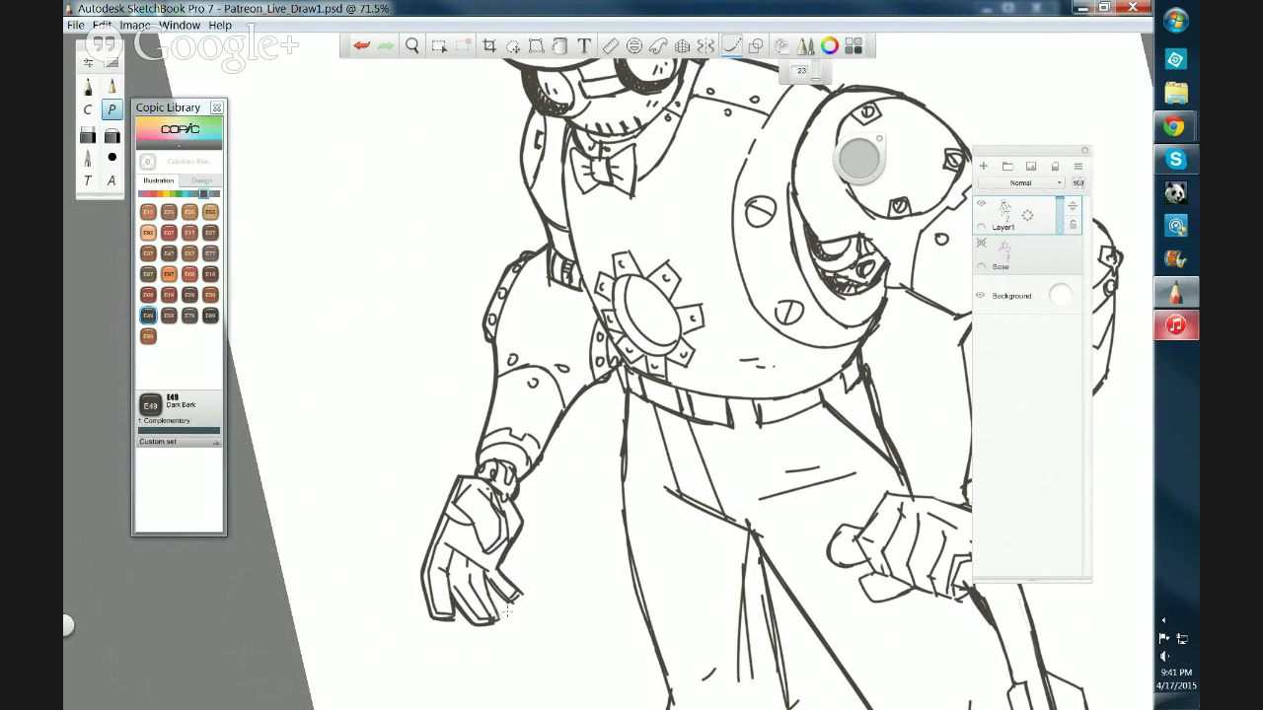
left_click_drag(483, 576, 493, 603)
mouse_move(468, 512)
left_mouse_down()
mouse_move(488, 563)
mouse_move(511, 519)
left_mouse_up()
Thicken the rear trouser leg's outer line and the contours of the forearm and hand gripping the cane
mouse_move(624, 426)
left_mouse_down()
mouse_move(632, 567)
mouse_move(656, 651)
left_mouse_up()
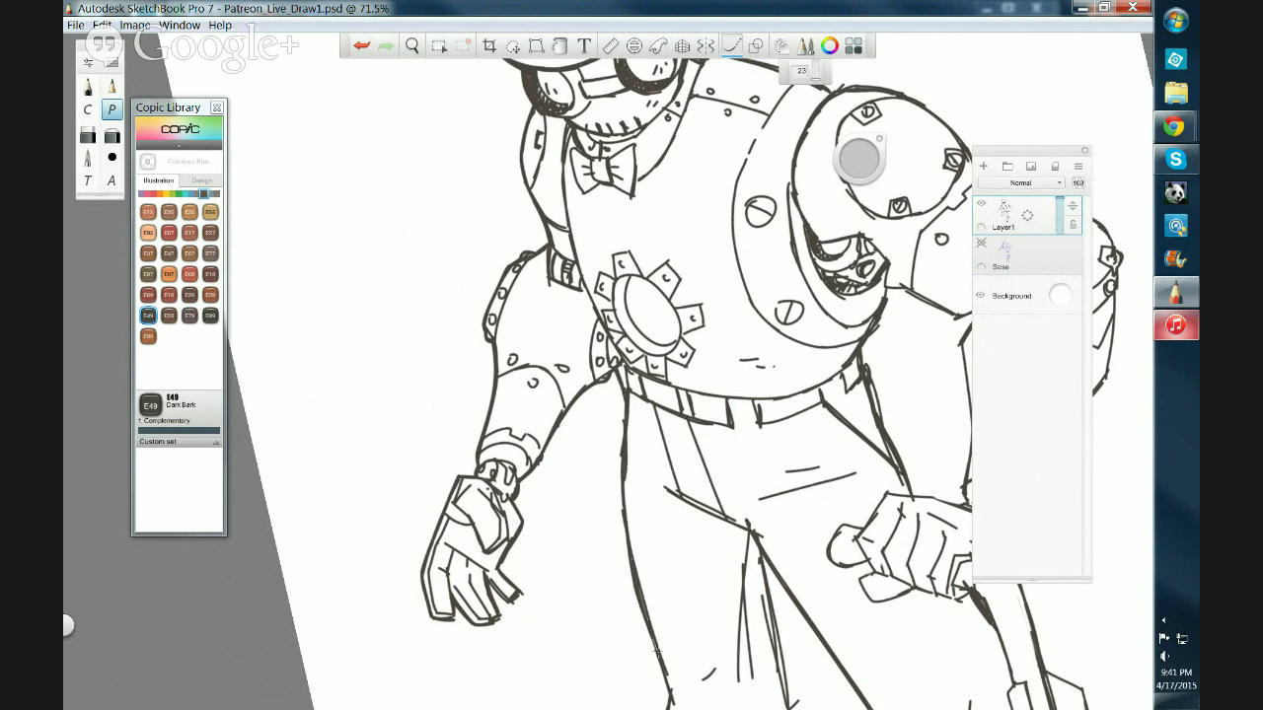
left_click_drag(931, 578, 628, 423)
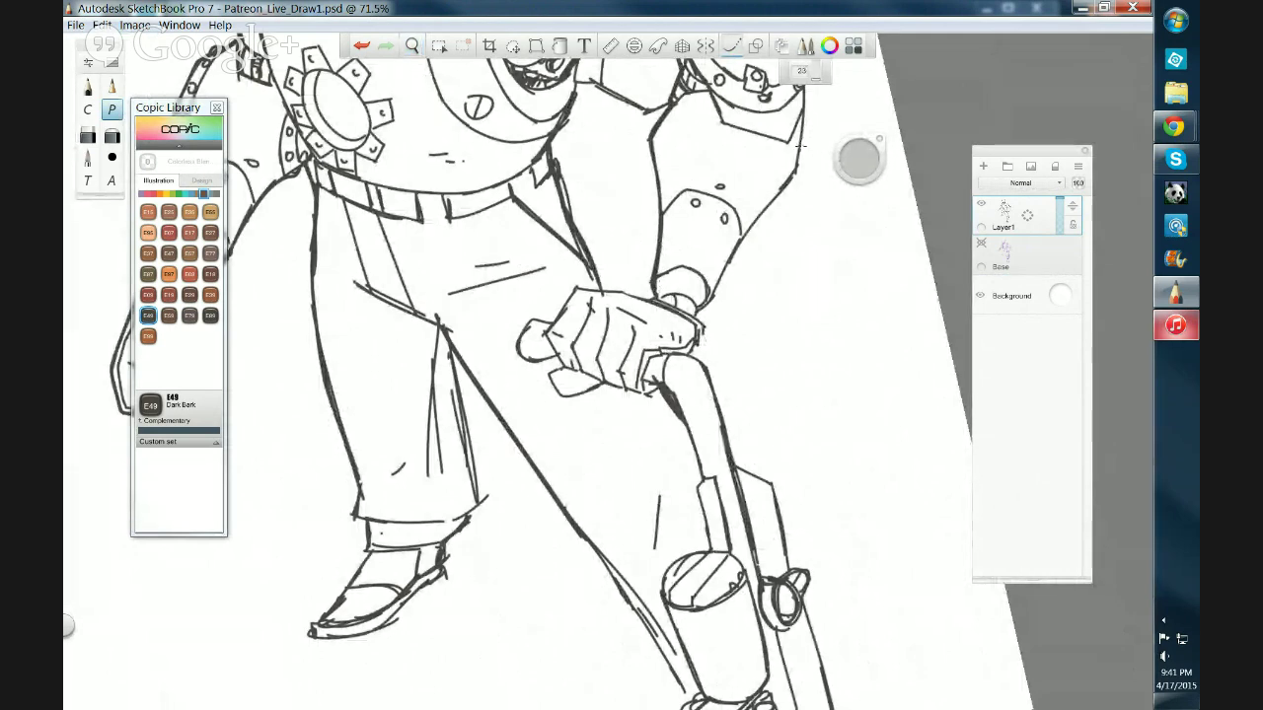
mouse_move(795, 174)
left_mouse_down()
mouse_move(708, 302)
mouse_move(699, 346)
mouse_move(690, 339)
left_mouse_up()
mouse_move(571, 299)
left_mouse_down()
mouse_move(555, 326)
mouse_move(612, 292)
mouse_move(661, 282)
left_mouse_up()
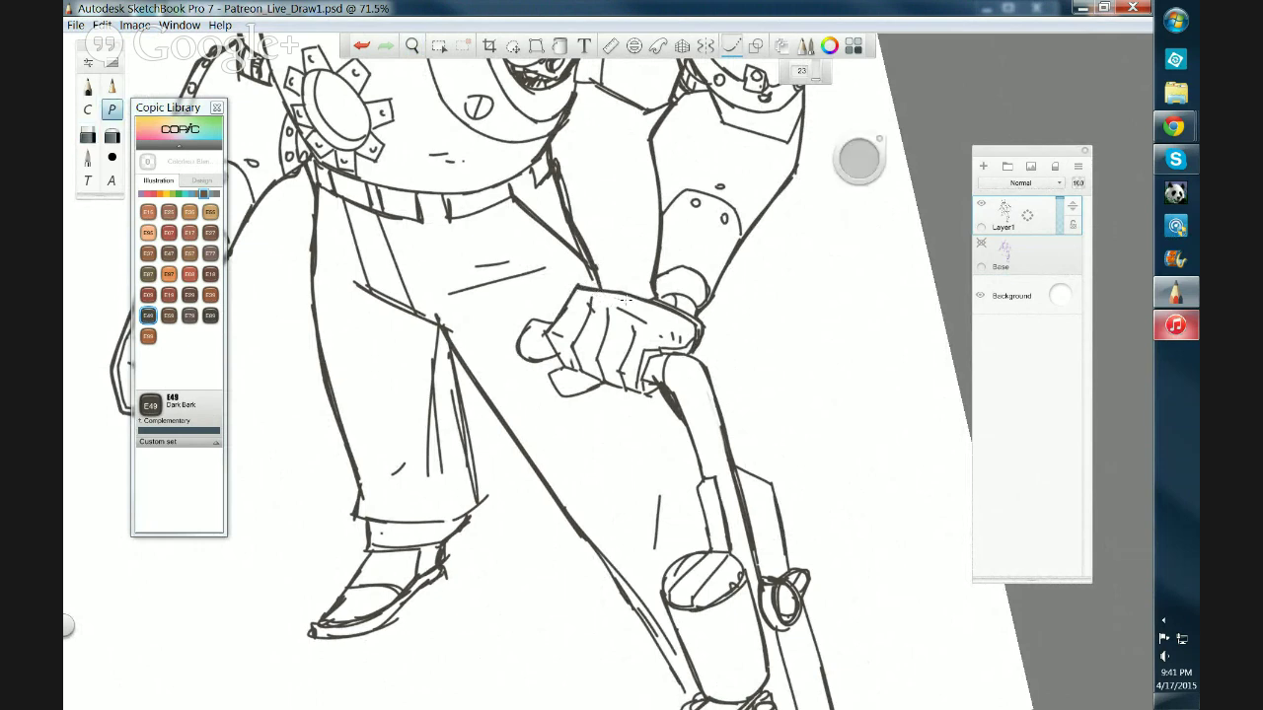
mouse_move(547, 338)
left_mouse_down()
mouse_move(560, 356)
mouse_move(540, 322)
mouse_move(534, 361)
left_mouse_up()
left_click(364, 46)
mouse_move(516, 331)
left_mouse_down()
mouse_move(533, 363)
mouse_move(560, 369)
mouse_move(573, 399)
mouse_move(631, 391)
mouse_move(706, 486)
mouse_move(696, 497)
mouse_move(711, 552)
left_mouse_up()
Thicken the contours of the gun cane's cylinder, ring, back plate and block, along with the adjoining trouser edge
key("space")
left_click_drag(861, 575, 799, 325)
mouse_move(509, 276)
left_mouse_down()
mouse_move(627, 458)
mouse_move(621, 445)
mouse_move(603, 488)
left_mouse_up()
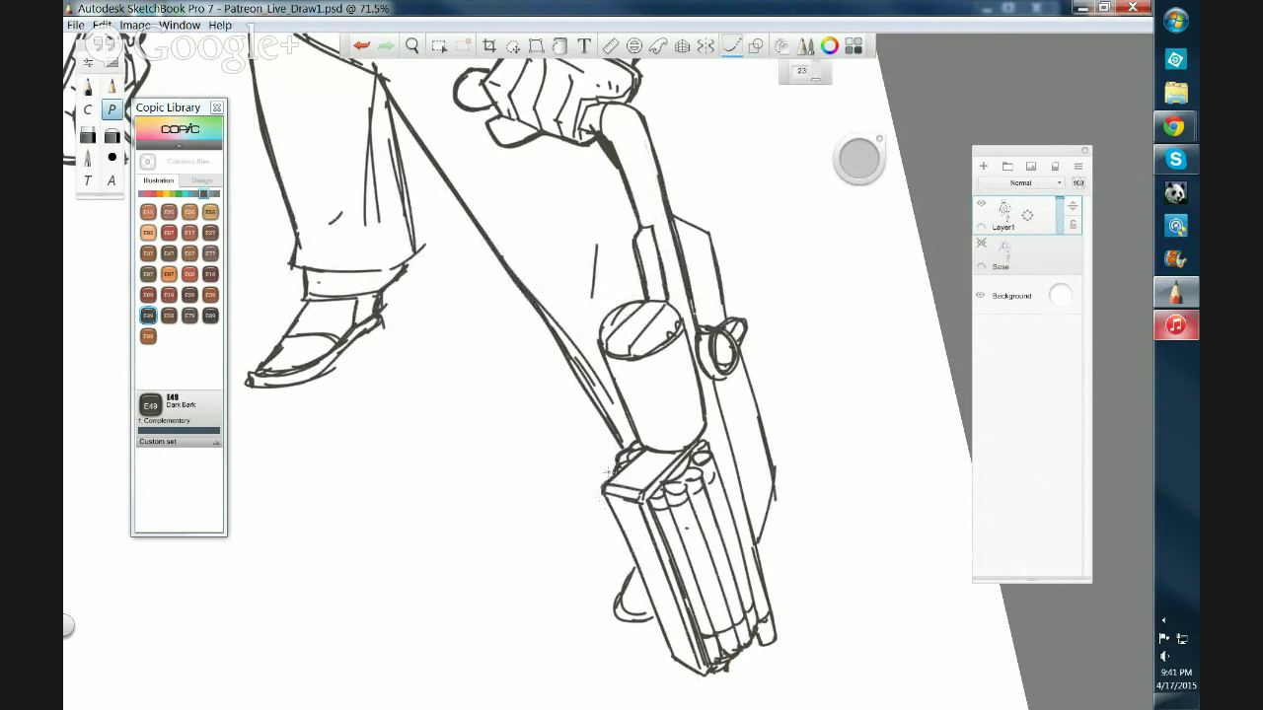
mouse_move(599, 344)
left_mouse_down()
mouse_move(641, 449)
mouse_move(603, 316)
left_mouse_up()
mouse_move(676, 216)
left_mouse_down()
mouse_move(709, 234)
mouse_move(723, 293)
mouse_move(728, 317)
mouse_move(700, 332)
mouse_move(749, 318)
mouse_move(717, 380)
mouse_move(756, 550)
mouse_move(761, 538)
left_mouse_up()
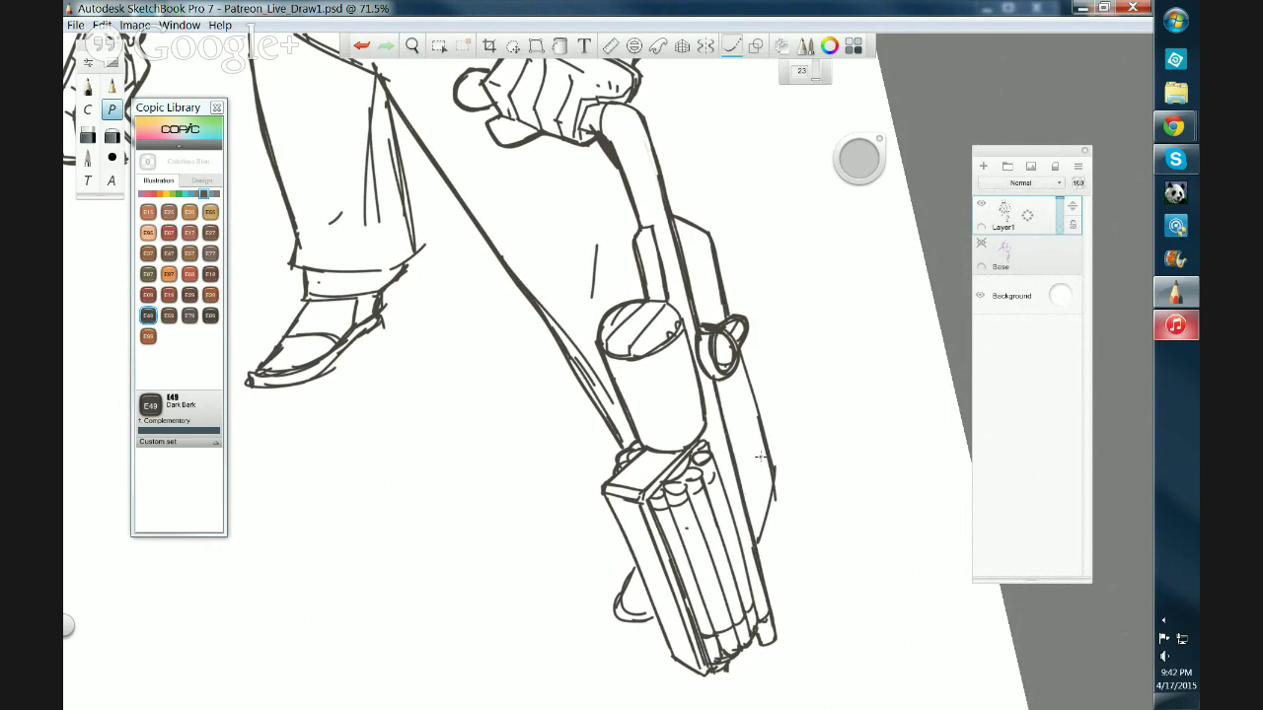
left_click_drag(736, 342, 756, 416)
left_click_drag(774, 478, 755, 532)
left_click_drag(604, 491, 672, 654)
Add short hatching strokes to the front trouser leg and to the cane's back plate
key("space")
mouse_move(718, 409)
left_mouse_down()
mouse_move(763, 328)
mouse_move(738, 392)
left_mouse_up()
left_click_drag(541, 297, 560, 382)
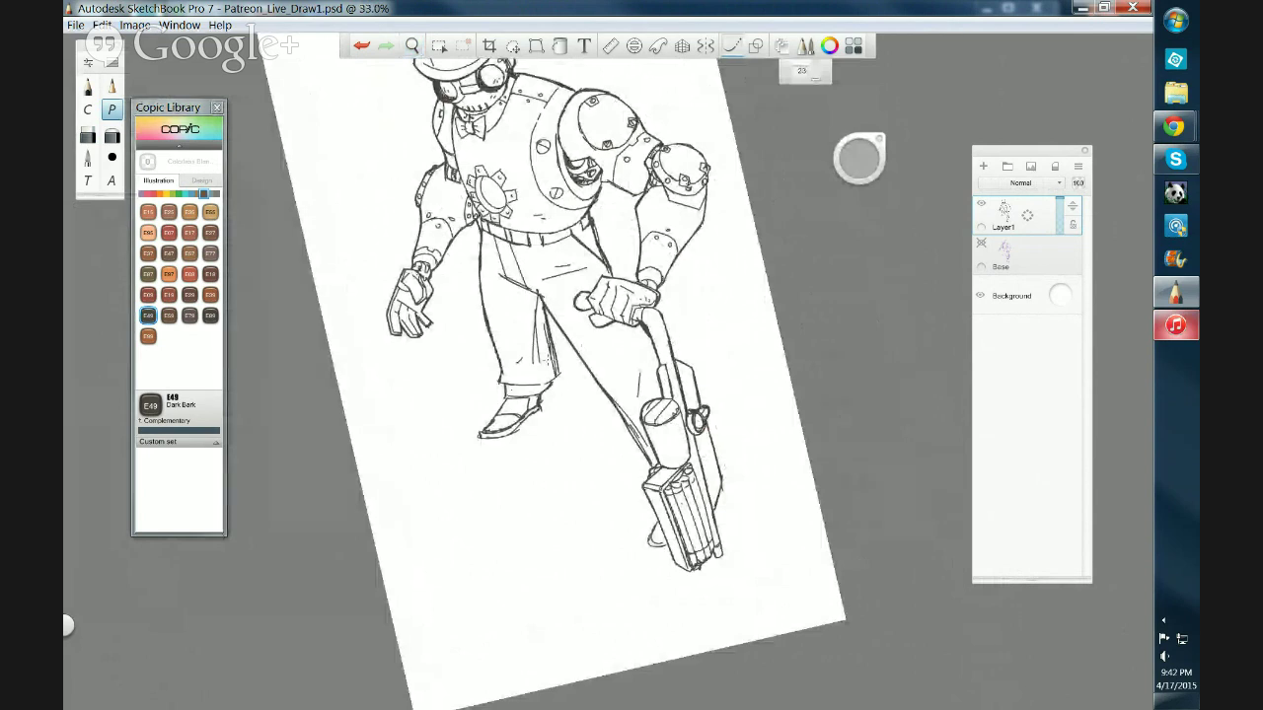
left_click_drag(859, 160, 783, 168)
key("space")
mouse_move(746, 410)
left_mouse_down()
mouse_move(793, 336)
mouse_move(776, 366)
left_mouse_up()
left_click_drag(575, 372, 571, 403)
mouse_move(586, 389)
left_mouse_down()
mouse_move(580, 409)
mouse_move(540, 435)
left_mouse_up()
left_click_drag(639, 398, 647, 434)
left_click_drag(637, 416, 653, 439)
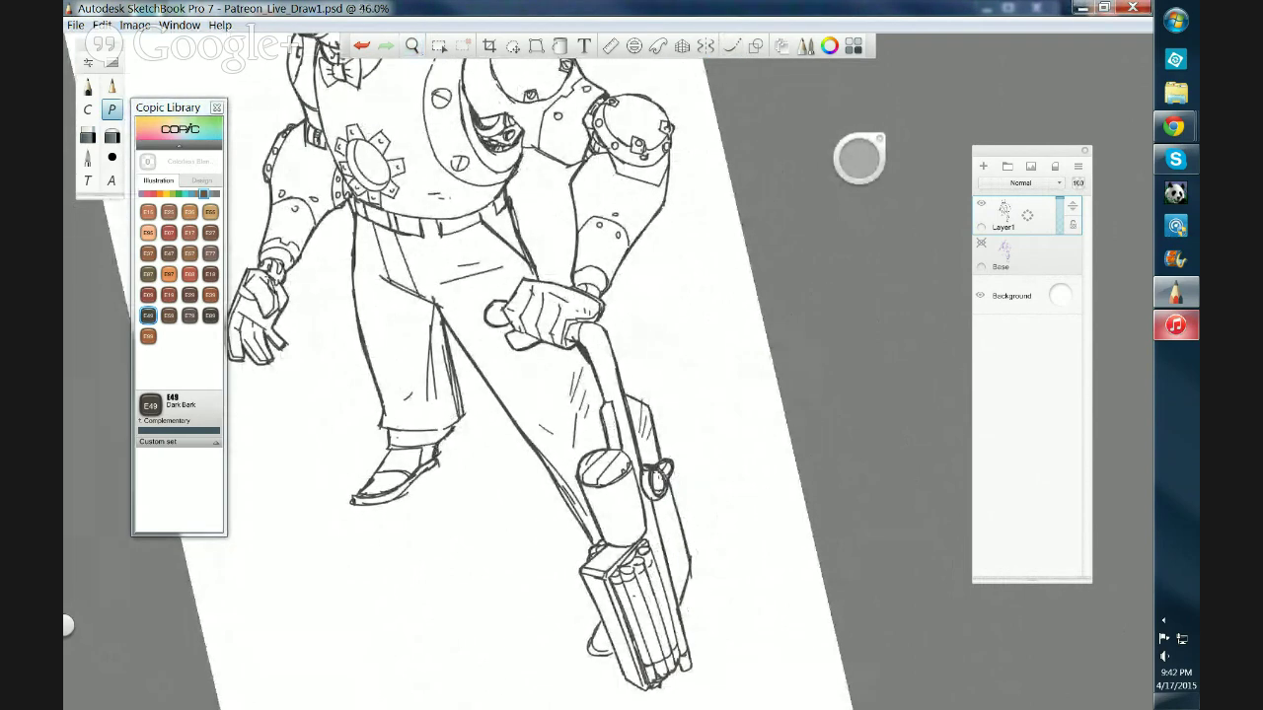
left_click_drag(677, 494, 668, 548)
left_click_drag(625, 528, 629, 532)
Hatch the cane-holding forearm with short shading strokes from the wrist up to the elbow cuff
key("space")
left_click_drag(689, 343, 680, 407)
left_click_drag(739, 422, 658, 518)
key("space")
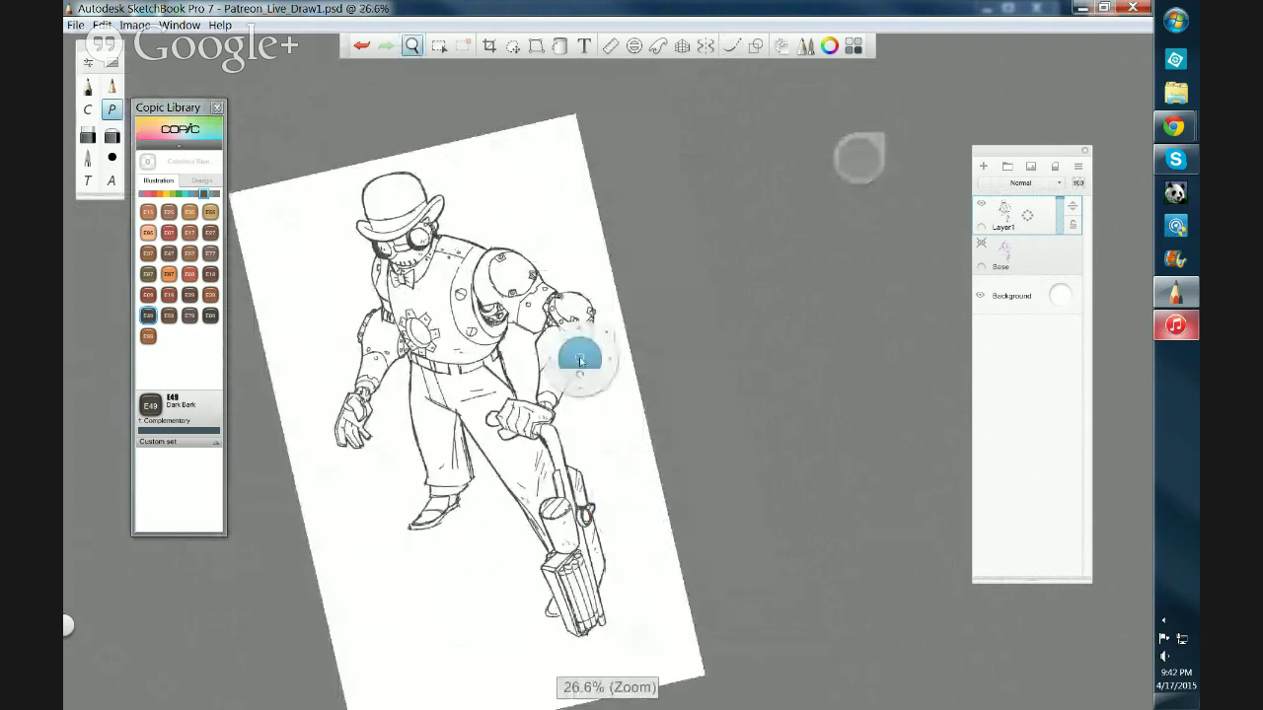
left_click_drag(584, 365, 646, 227)
left_click_drag(529, 423, 522, 433)
left_click_drag(535, 420, 528, 432)
left_click_drag(530, 402, 530, 412)
left_click_drag(535, 398, 543, 410)
left_click_drag(554, 361, 566, 369)
left_click_drag(581, 348, 575, 362)
left_click_drag(566, 318, 561, 332)
left_click_drag(578, 316, 572, 329)
left_click_drag(590, 320, 584, 335)
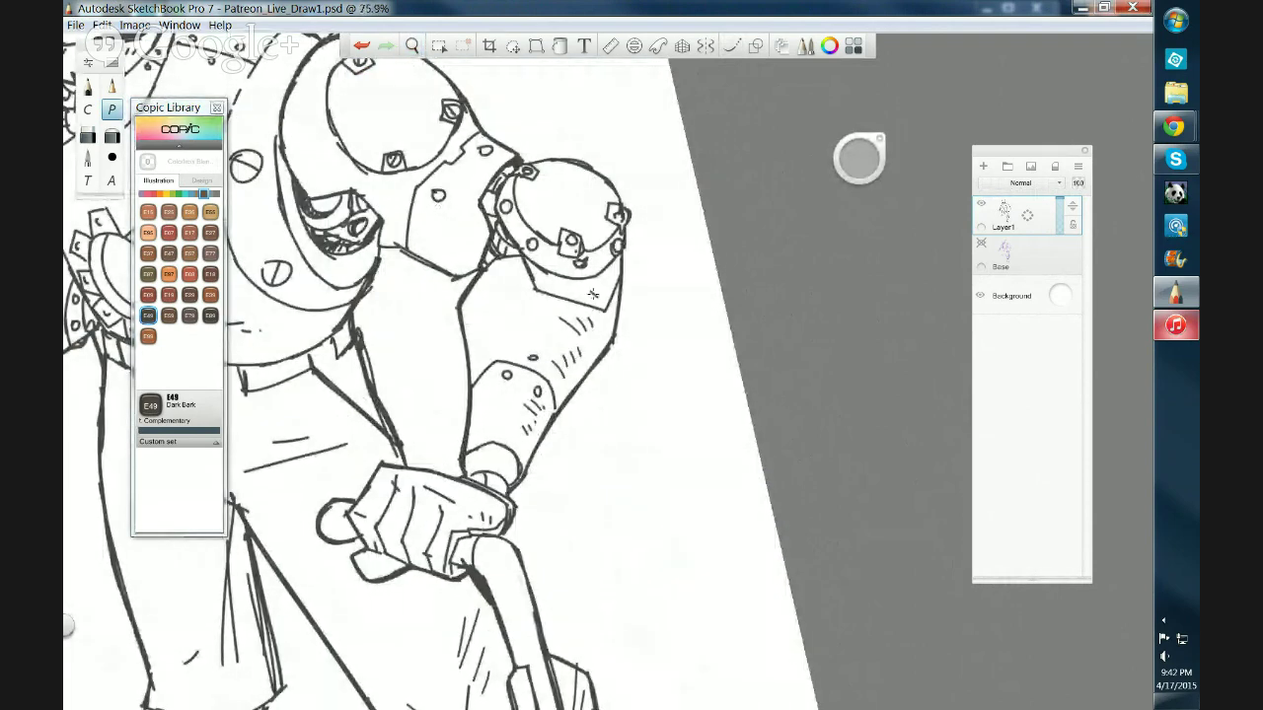
Hatch the round elbow cap and the upper-arm plate of the cane-holding arm
left_click_drag(714, 323, 713, 366)
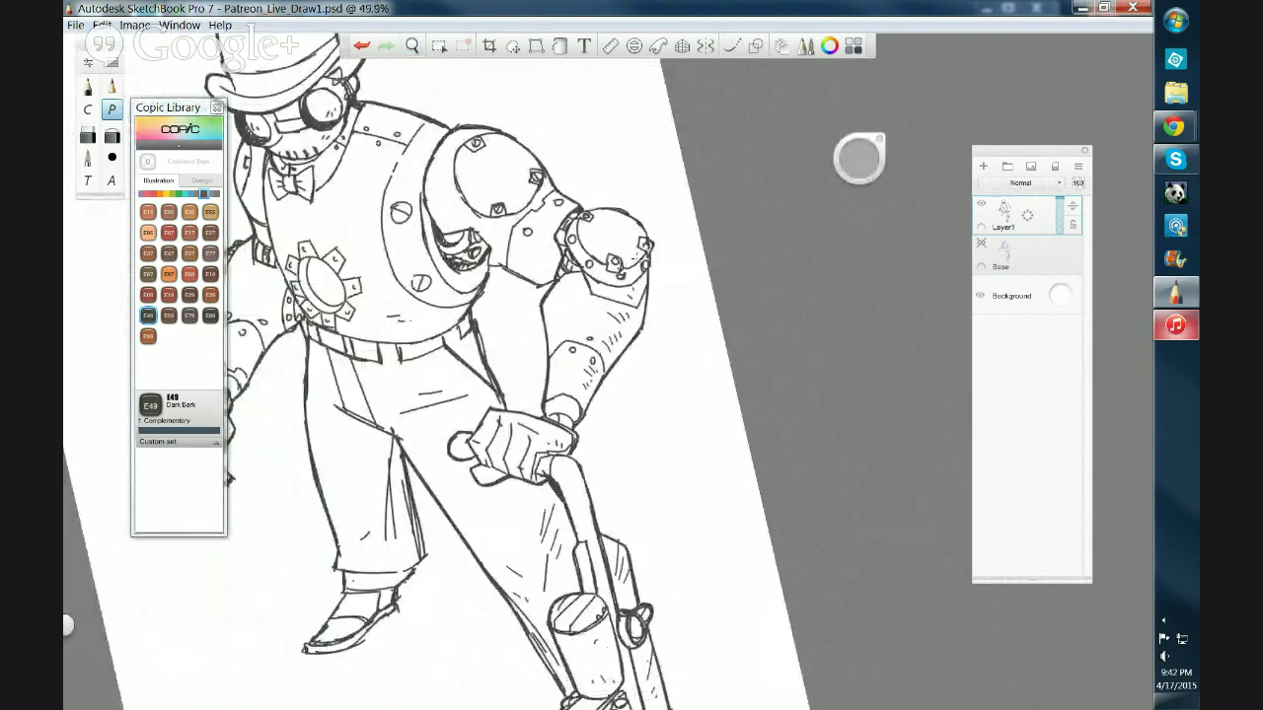
left_click_drag(611, 220, 606, 239)
left_click_drag(629, 209, 620, 233)
left_click_drag(629, 231, 620, 249)
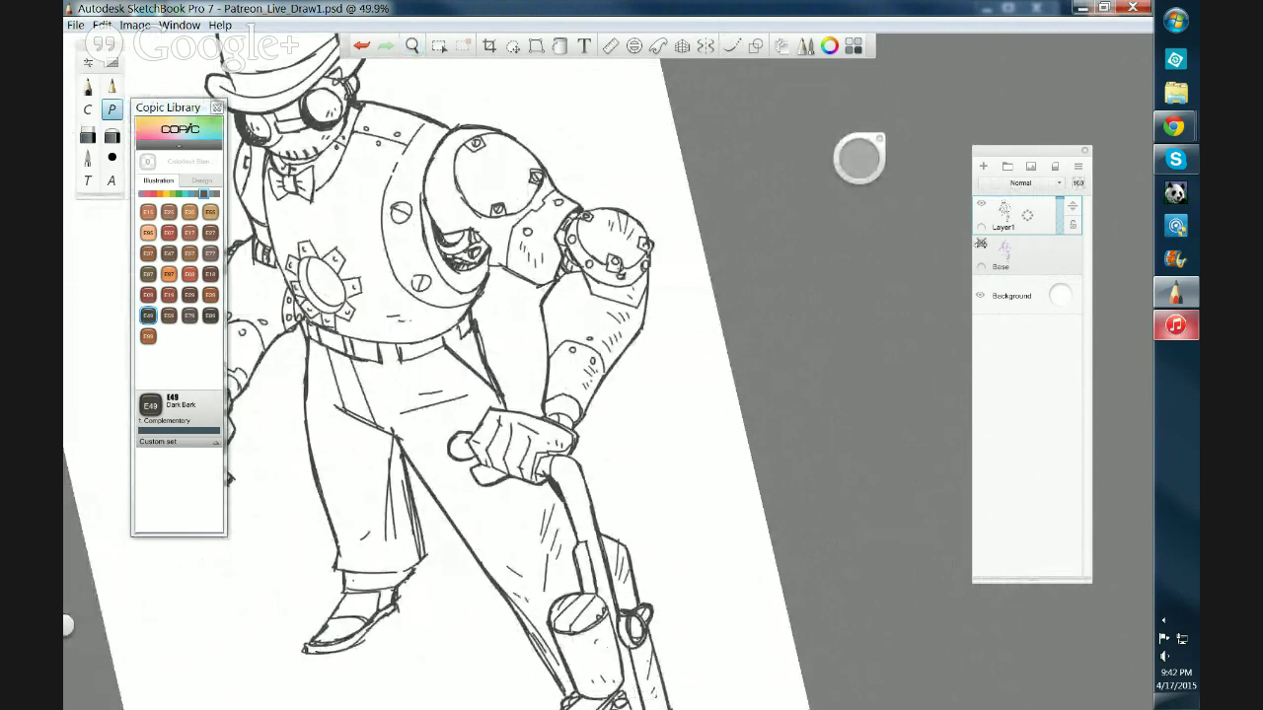
Toggle the Base layer's visibility to compare the whole figure's line art with the purple sketch, leaving the layer hidden
left_click(981, 242)
left_click(980, 243)
key("space")
left_click_drag(628, 280, 641, 326)
left_click(982, 243)
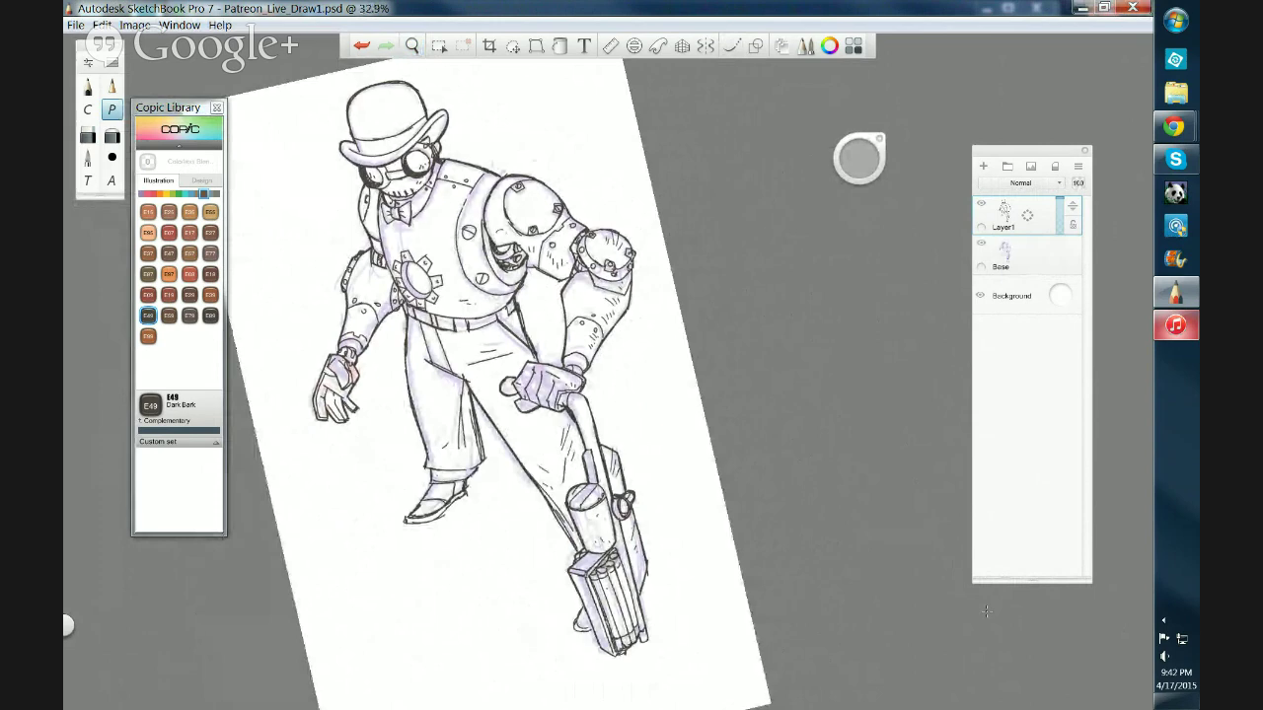
left_click(980, 244)
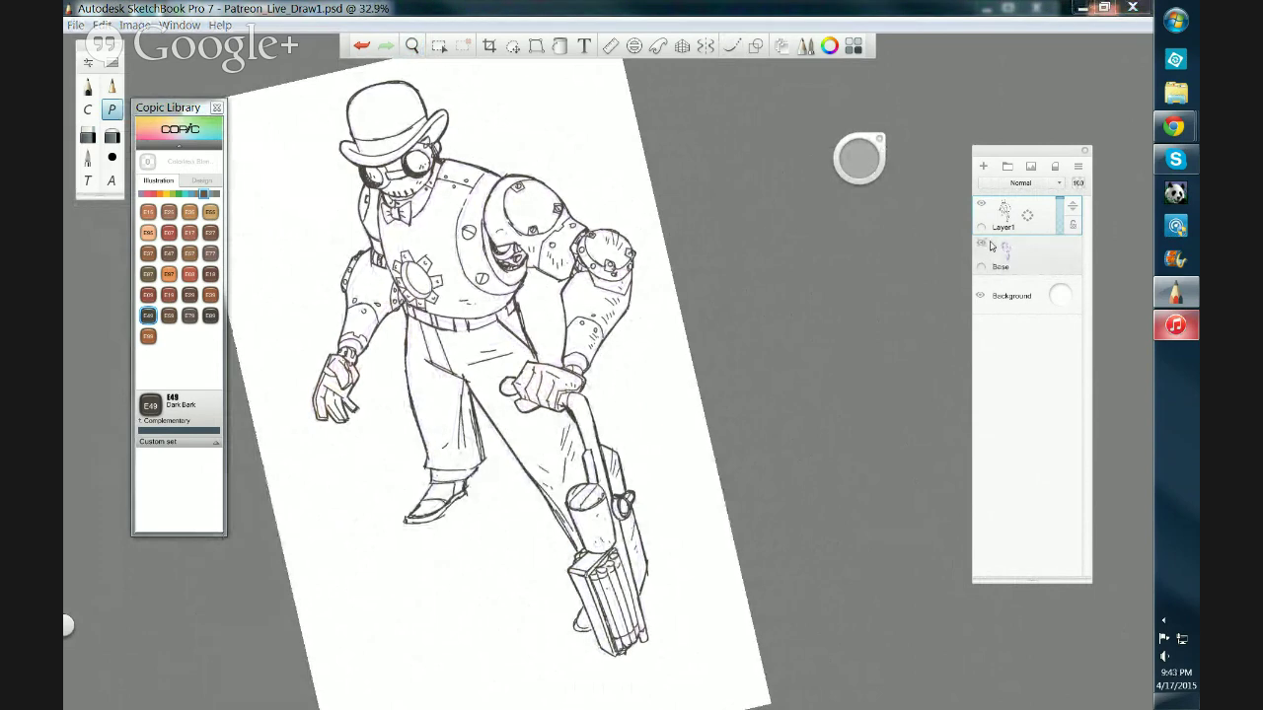
Add small hatching marks to the shoulder plates, the vest's armhole rim, the upper arm and the area below the belt
left_click_drag(603, 192, 677, 153)
left_click_drag(612, 197, 625, 339)
mouse_move(536, 331)
left_mouse_down()
mouse_move(525, 349)
mouse_move(537, 343)
left_mouse_up()
left_click_drag(405, 284, 400, 302)
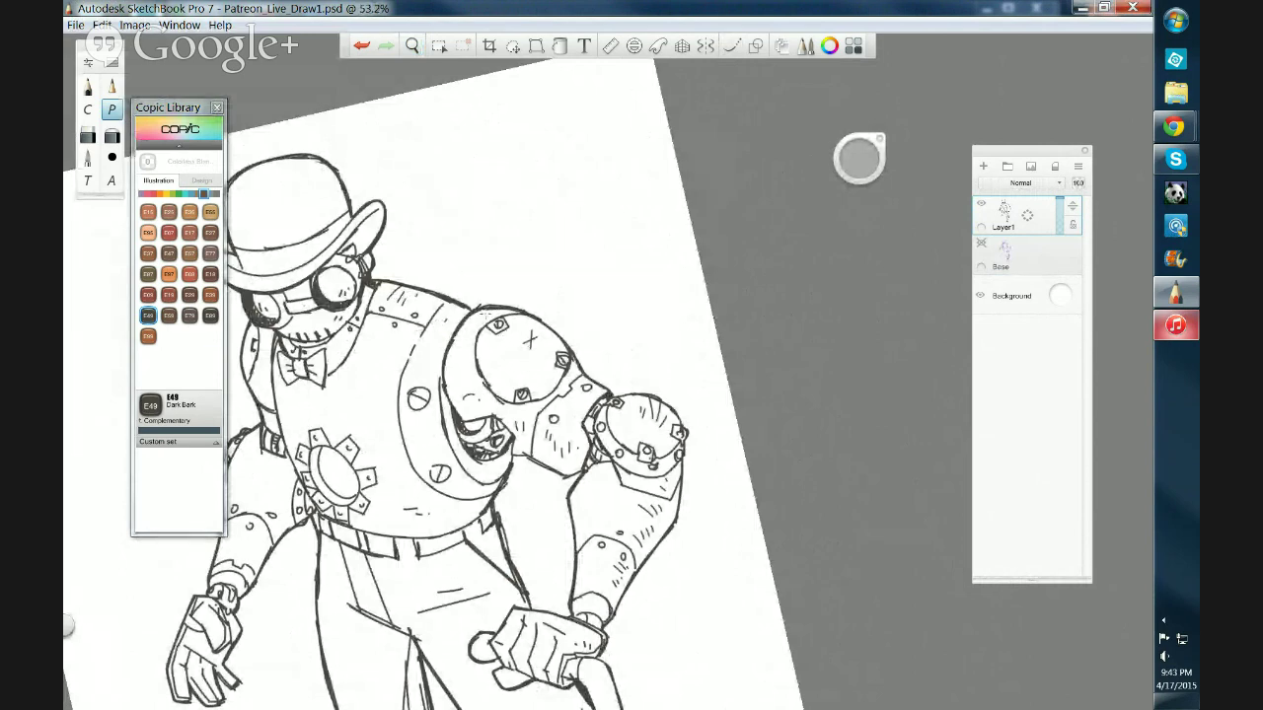
mouse_move(441, 432)
left_mouse_down()
mouse_move(436, 460)
mouse_move(475, 478)
left_mouse_up()
mouse_move(529, 449)
left_mouse_down()
mouse_move(511, 460)
mouse_move(584, 472)
left_mouse_up()
left_click_drag(496, 521, 510, 553)
Add hatching and fold strokes to both trouser legs and the rear shoe, with light marks on the figure's upper part
key("space")
mouse_move(774, 569)
left_mouse_down()
mouse_move(778, 530)
mouse_move(777, 586)
left_mouse_up()
key("space")
left_click_drag(623, 322, 707, 188)
mouse_move(479, 301)
left_mouse_down()
mouse_move(510, 381)
mouse_move(496, 361)
left_mouse_up()
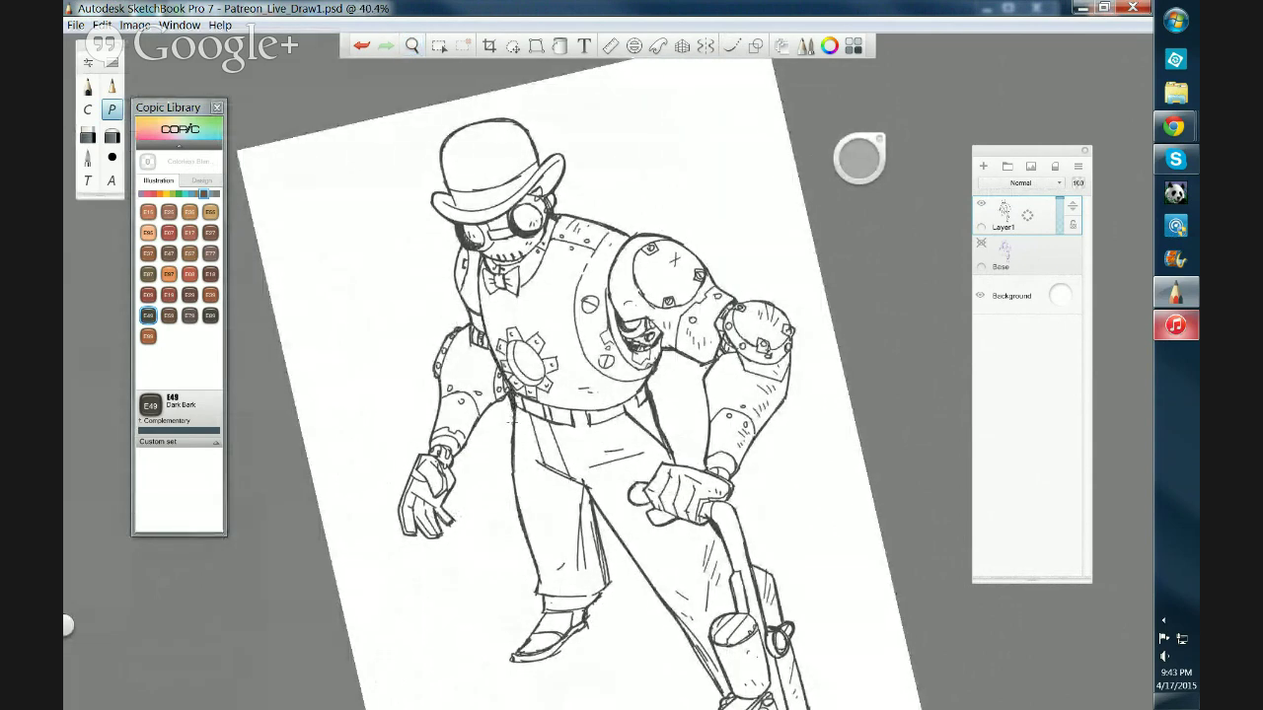
left_click_drag(523, 449, 541, 473)
left_click_drag(552, 517, 541, 559)
left_click_drag(562, 509, 558, 543)
left_click_drag(632, 527, 641, 548)
mouse_move(557, 600)
left_mouse_down()
mouse_move(550, 609)
mouse_move(562, 608)
left_mouse_up()
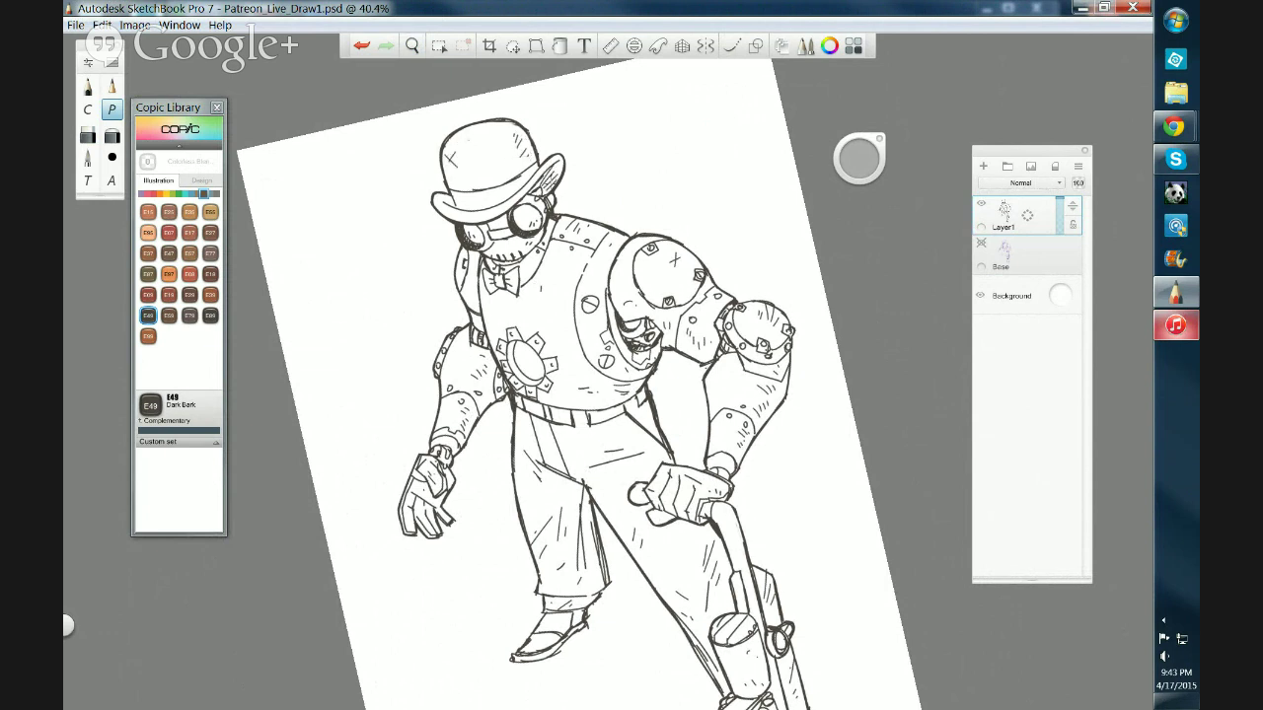
Ink two curved bands with small rivets around the cane's cylinder and undo the last stray mark
key("space")
left_click_drag(761, 314, 718, 449)
key("space")
left_click_drag(724, 513, 809, 458)
mouse_move(544, 456)
left_mouse_down()
mouse_move(573, 444)
mouse_move(551, 483)
left_mouse_up()
left_click(563, 454)
left_click(541, 458)
left_click(540, 456)
mouse_move(537, 487)
left_mouse_down()
mouse_move(561, 489)
mouse_move(526, 472)
mouse_move(571, 469)
mouse_move(571, 480)
mouse_move(541, 481)
left_mouse_up()
left_click(362, 47)
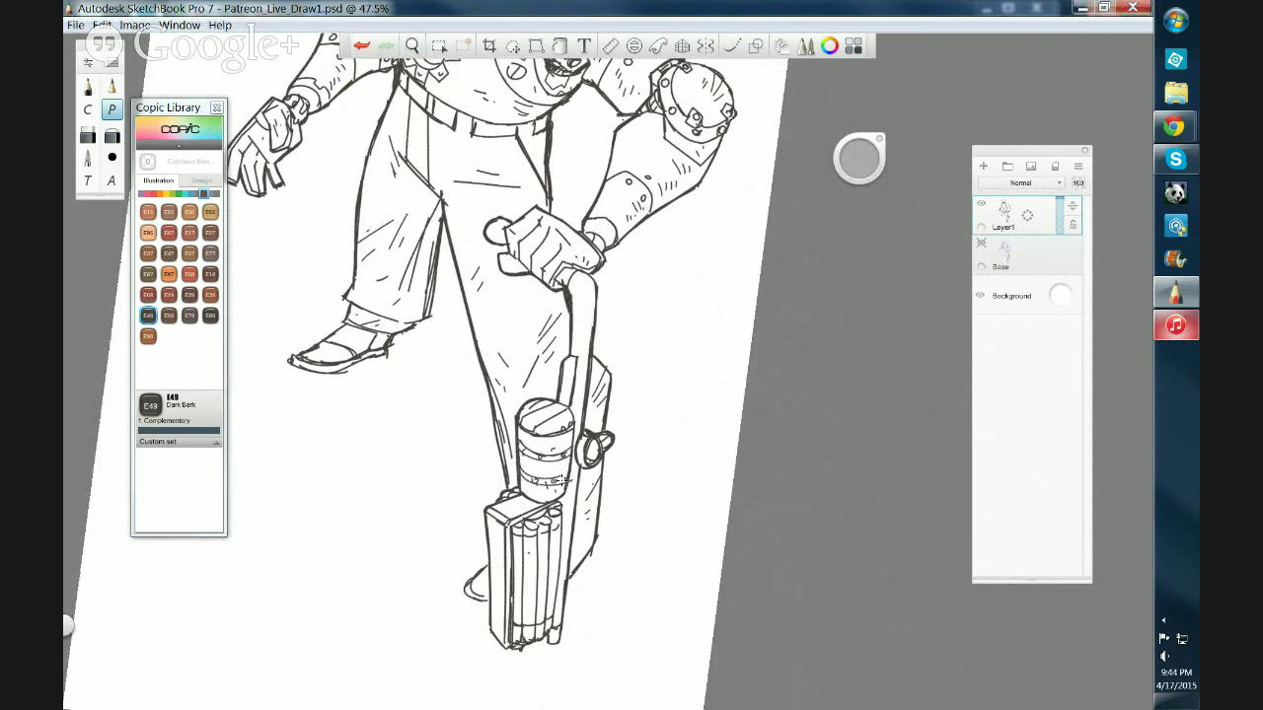
Hatch the top of the block, the barrels and the trouser edge beside the cane's cylinder
left_click_drag(512, 496, 537, 500)
left_click_drag(559, 510, 556, 598)
left_click_drag(499, 442, 505, 476)
mouse_move(495, 423)
left_mouse_down()
mouse_move(503, 460)
mouse_move(484, 377)
left_mouse_up()
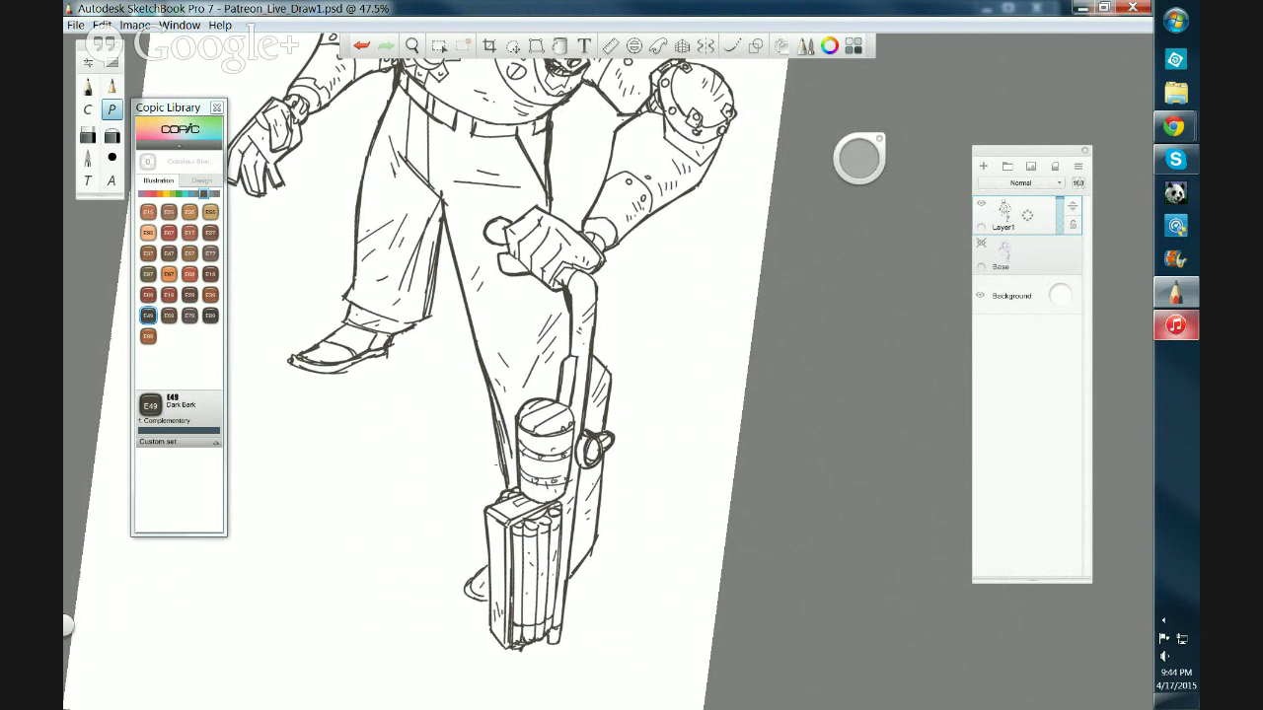
Add short ink strokes to the front shoe, the mechanical armpit joint and the upper arm beside the elbow cap
left_click_drag(479, 572, 489, 592)
key("space")
mouse_move(699, 243)
left_mouse_down()
mouse_move(701, 319)
mouse_move(672, 390)
mouse_move(711, 343)
mouse_move(675, 294)
mouse_move(627, 333)
mouse_move(662, 324)
left_mouse_up()
mouse_move(475, 255)
left_mouse_down()
mouse_move(484, 267)
mouse_move(500, 245)
left_mouse_up()
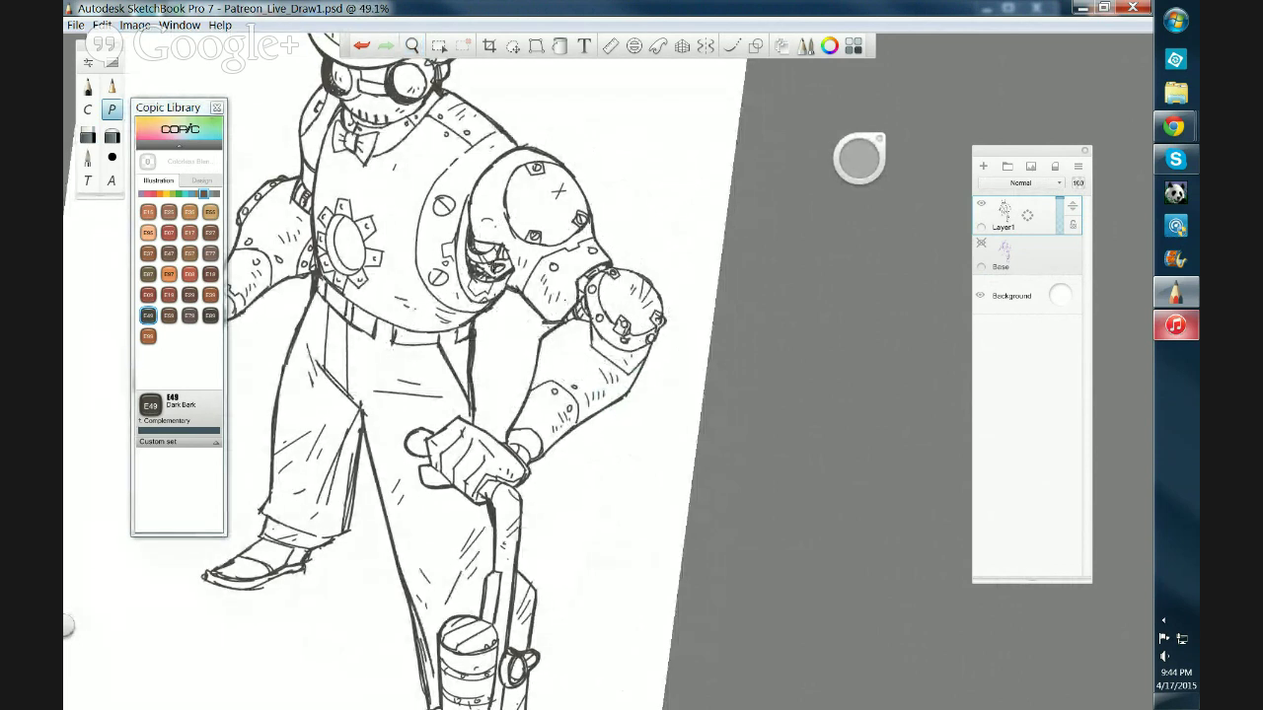
key("space")
mouse_move(693, 242)
left_mouse_down()
mouse_move(703, 282)
mouse_move(721, 211)
left_mouse_up()
left_click_drag(573, 237, 598, 265)
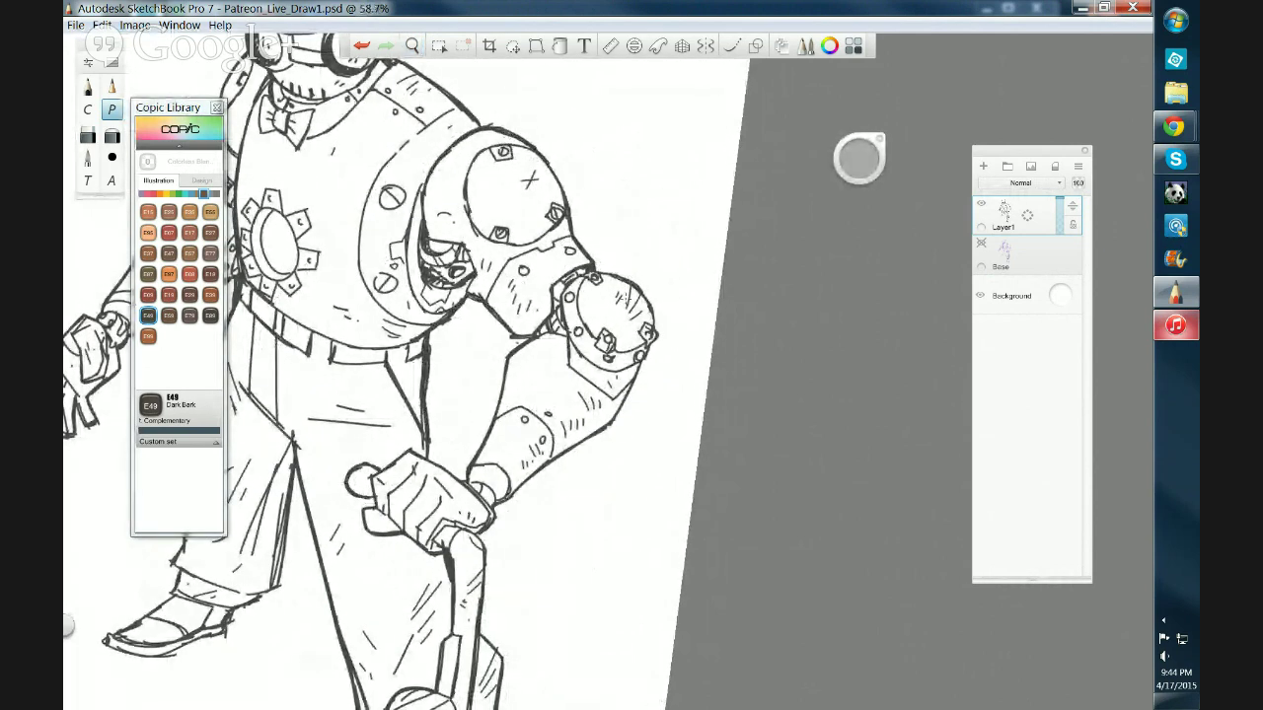
Reinforce the rear trouser leg's line below the crotch and add a stroke at its cuff
key("space")
left_click_drag(693, 347, 728, 456)
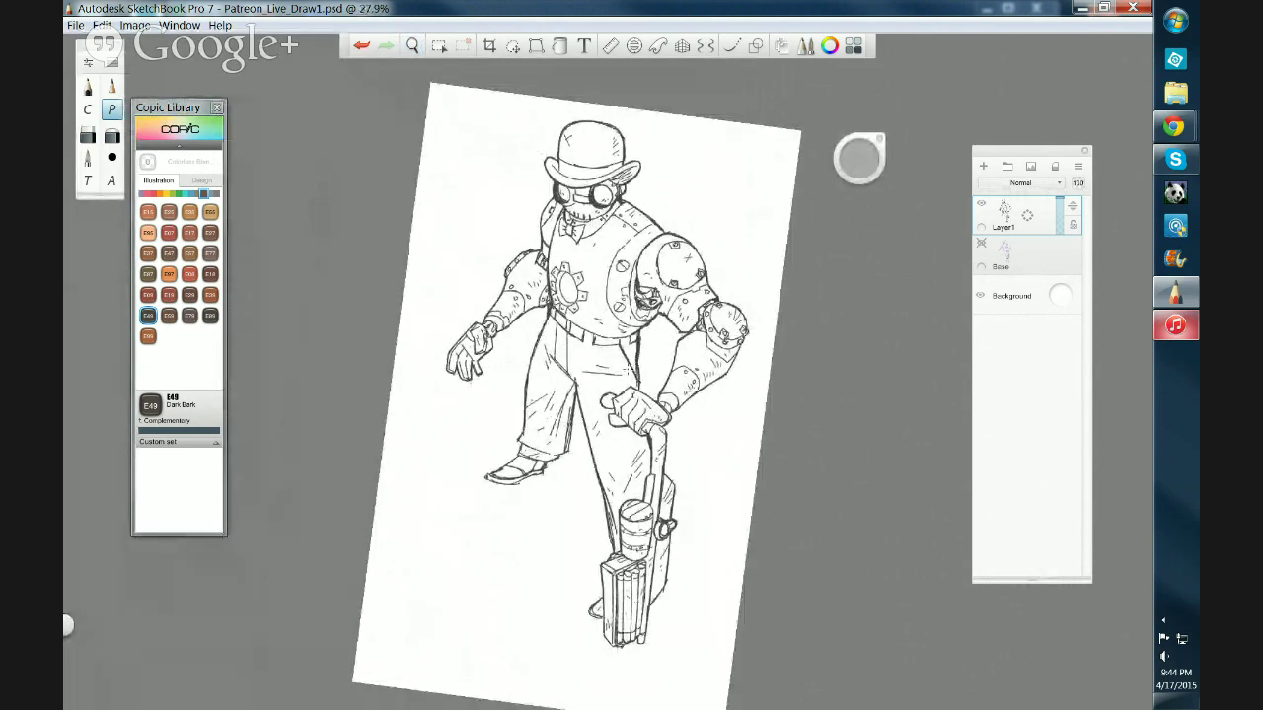
key("space")
left_click_drag(674, 388, 680, 271)
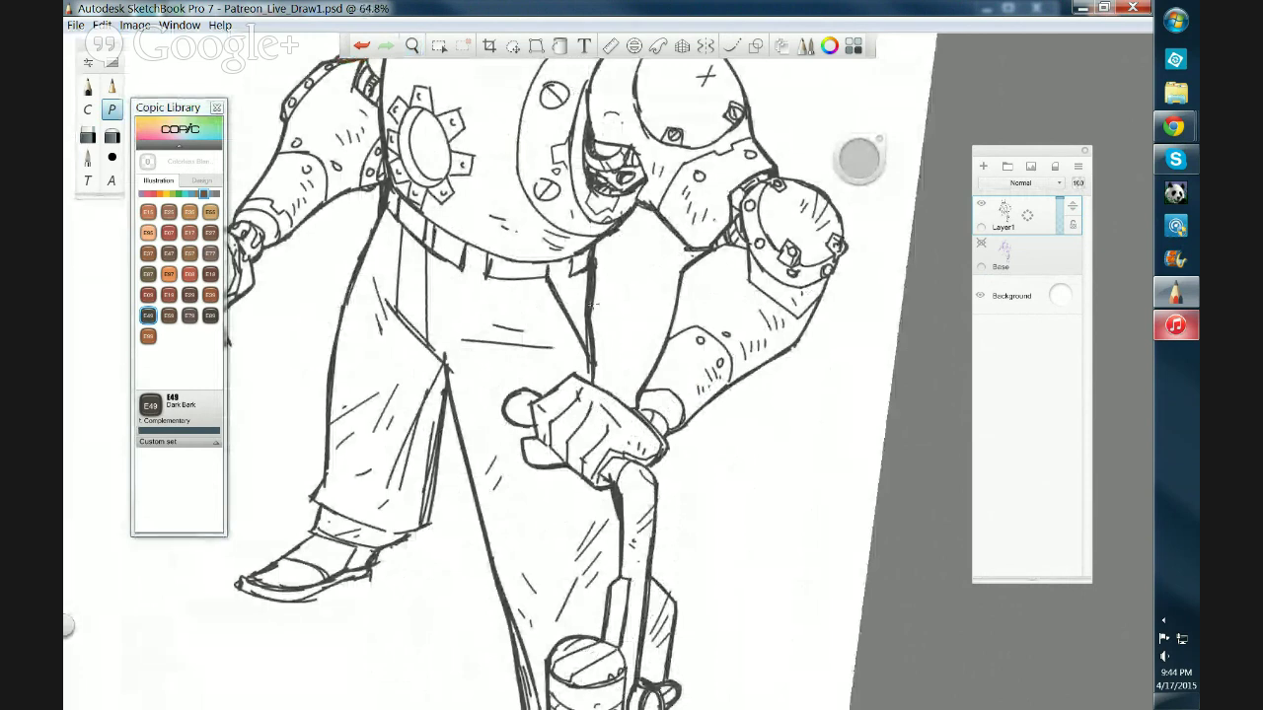
left_click_drag(445, 365, 414, 421)
mouse_move(395, 524)
left_mouse_down()
mouse_move(411, 531)
mouse_move(385, 547)
left_mouse_up()
left_click_drag(792, 460, 794, 518)
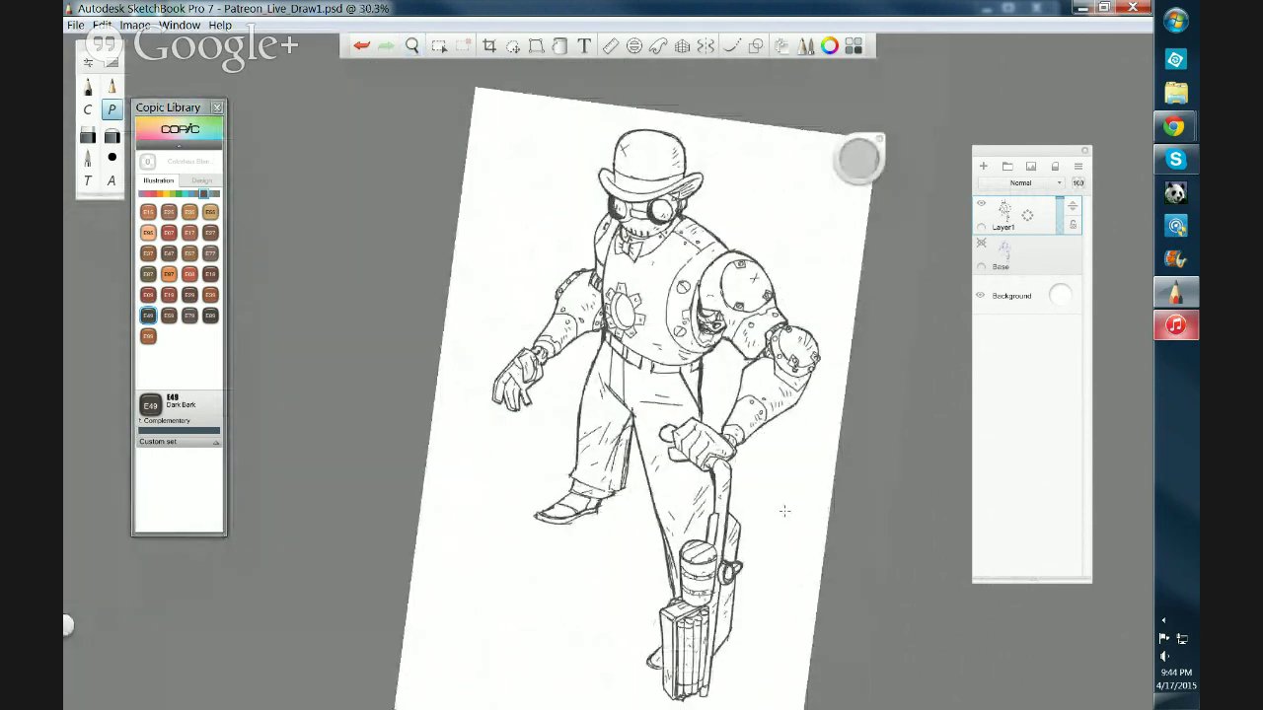
Add small hatching strokes to the front of the bowler hat's brim
left_click_drag(673, 206, 784, 143)
left_click_drag(785, 143, 745, 267)
mouse_move(514, 261)
left_mouse_down()
mouse_move(510, 276)
mouse_move(529, 284)
left_mouse_up()
left_click_drag(543, 282, 562, 265)
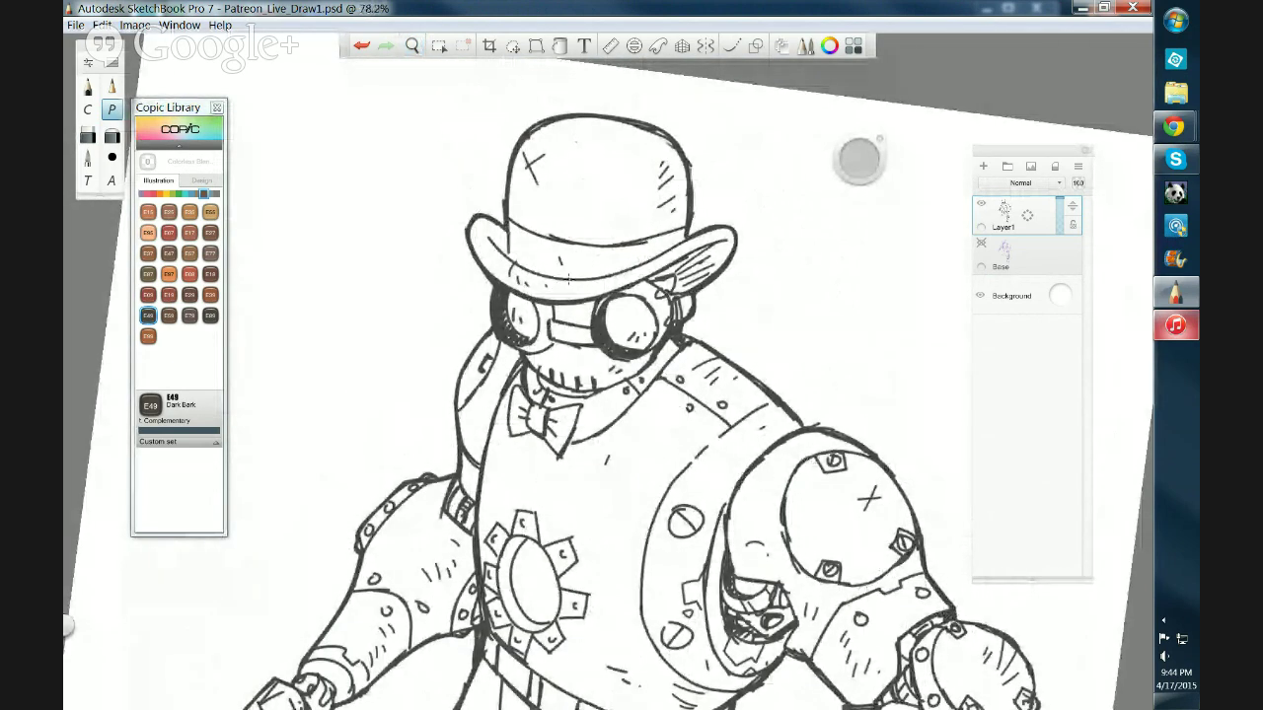
Add a new layer between the line art layer and the hidden Base sketch layer
key("space")
left_click_drag(806, 279, 795, 385)
left_click_drag(795, 508, 767, 440)
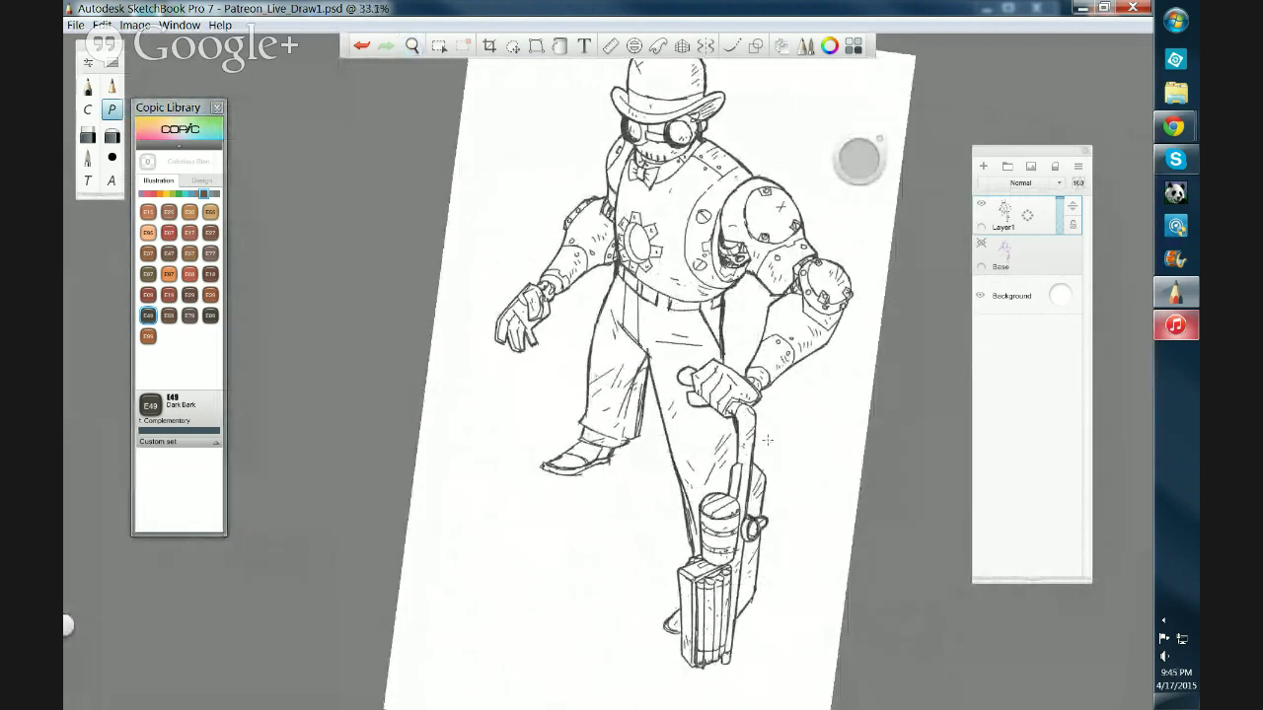
key("space")
mouse_move(760, 539)
left_mouse_down()
mouse_move(781, 514)
mouse_move(770, 548)
left_mouse_up()
left_click(1026, 256)
left_click(983, 167)
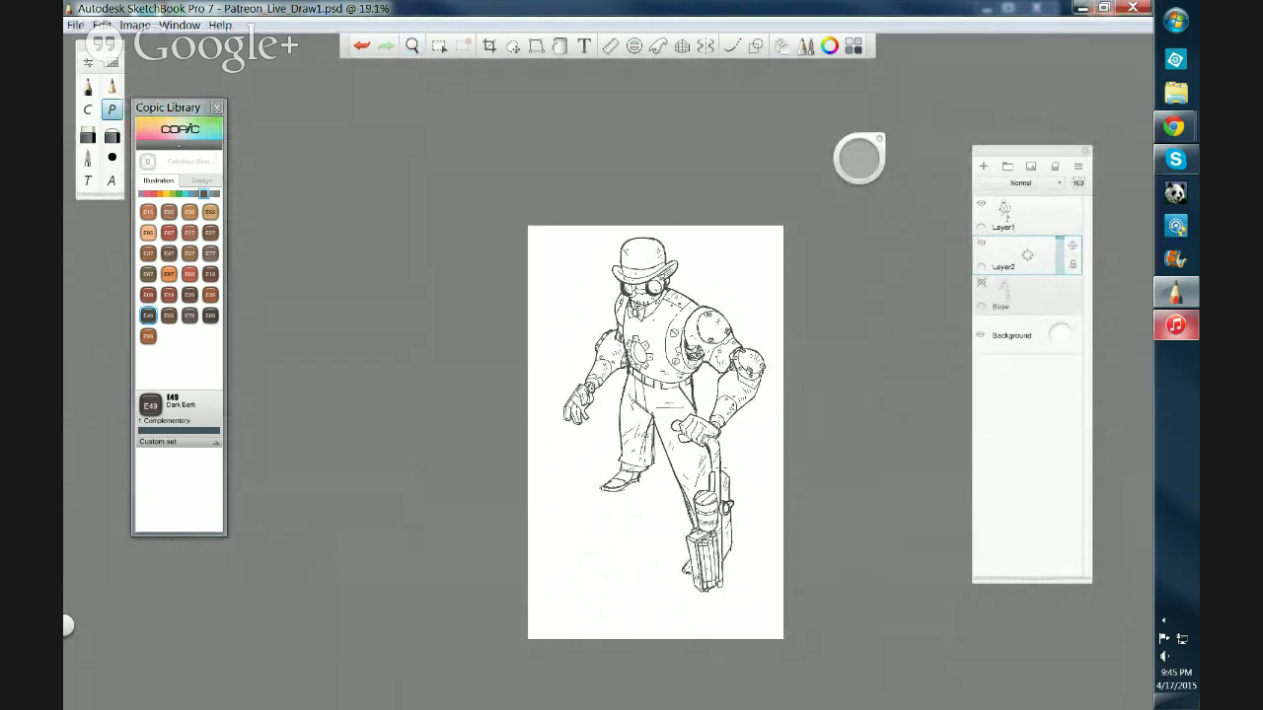
Set up a marker-style brush in Copic W3 Warm Gray and enlarge it to a size of about 45.5
left_click(88, 158)
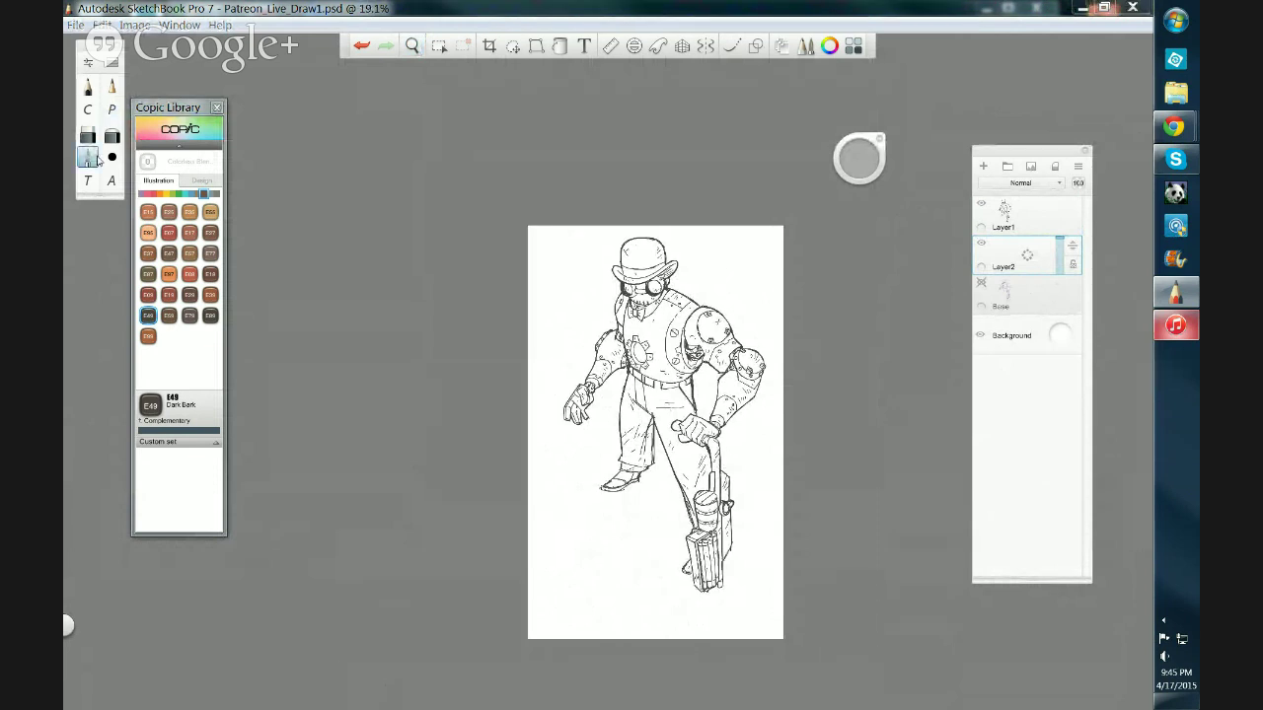
left_click(143, 193)
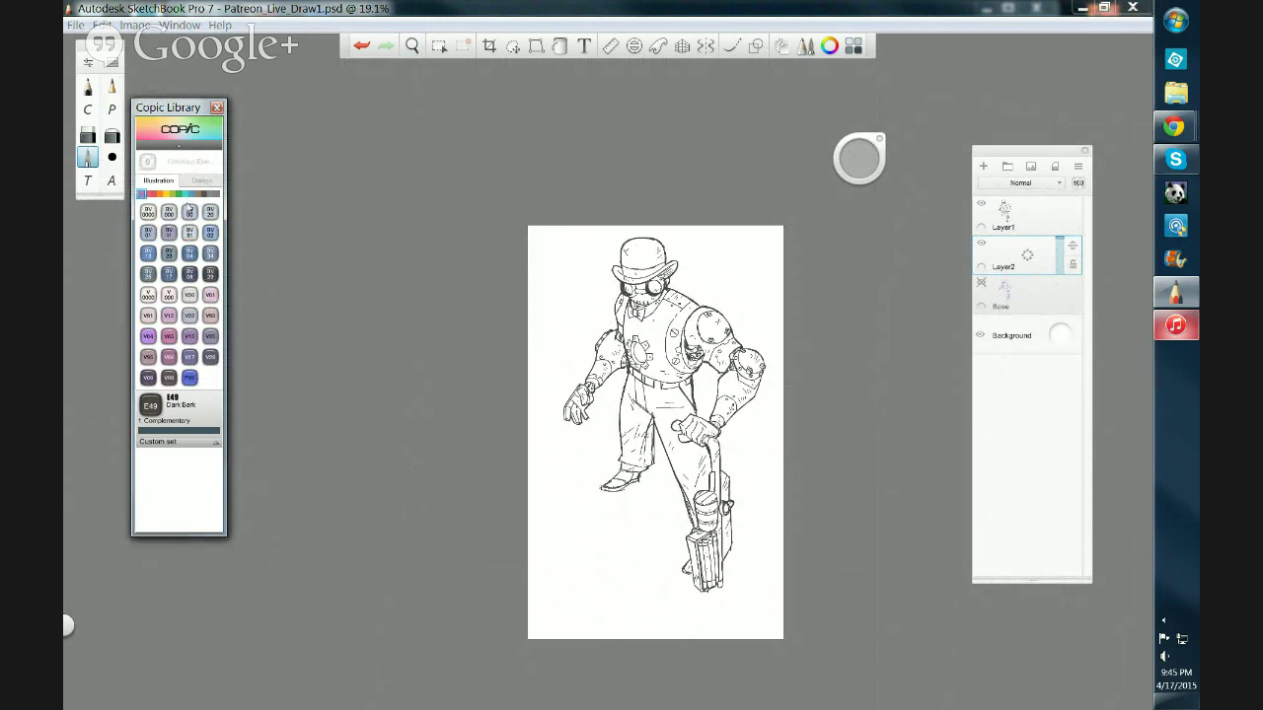
left_click(211, 194)
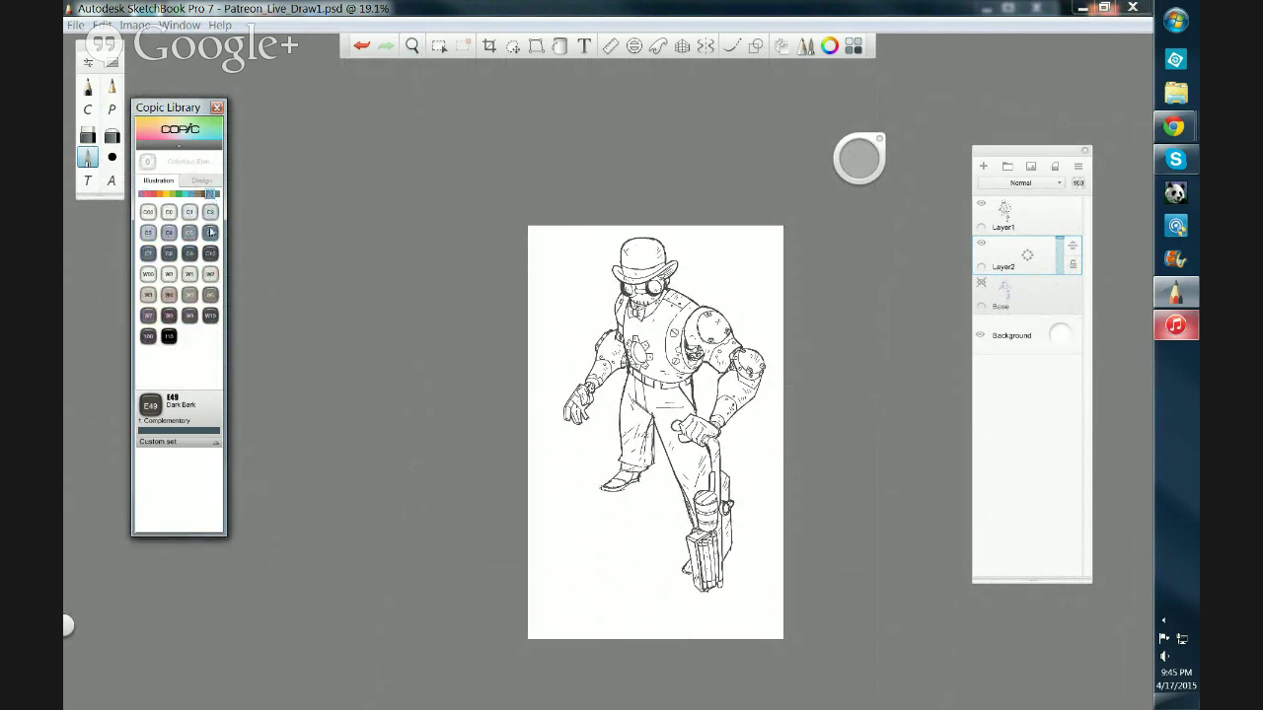
left_click(199, 194)
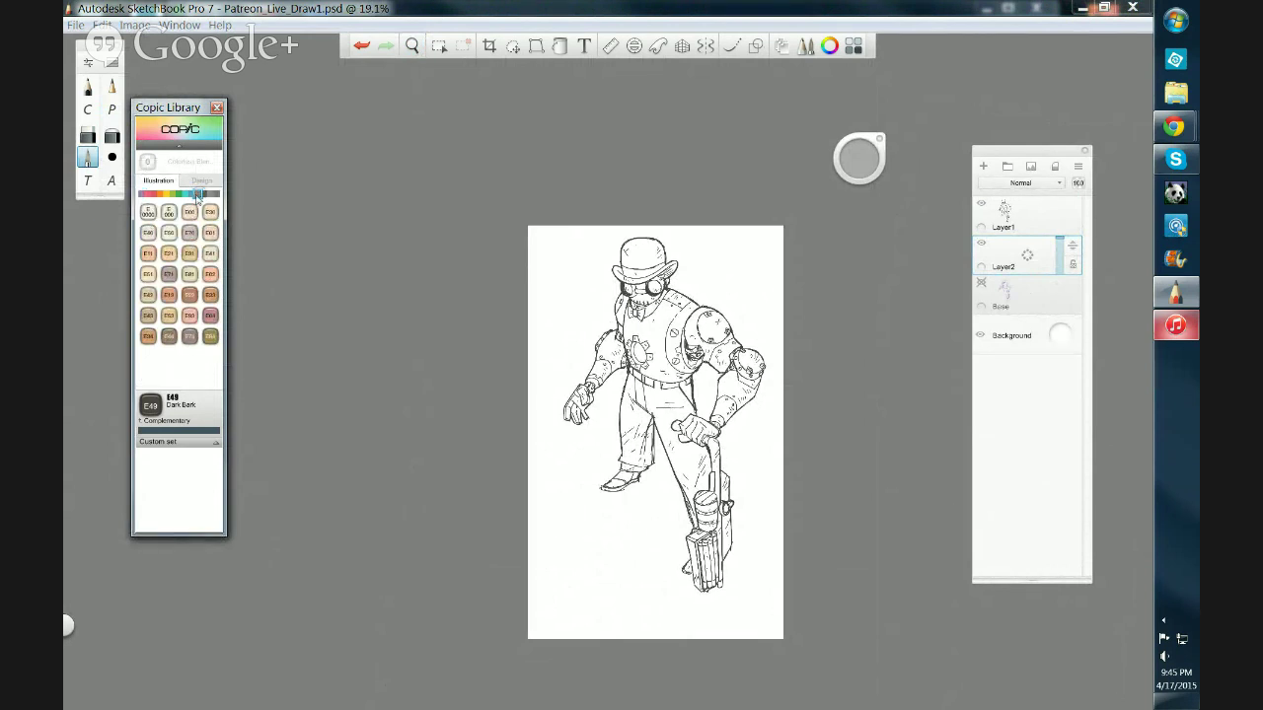
left_click(205, 195)
left_click(215, 194)
left_click(211, 194)
left_click(150, 294)
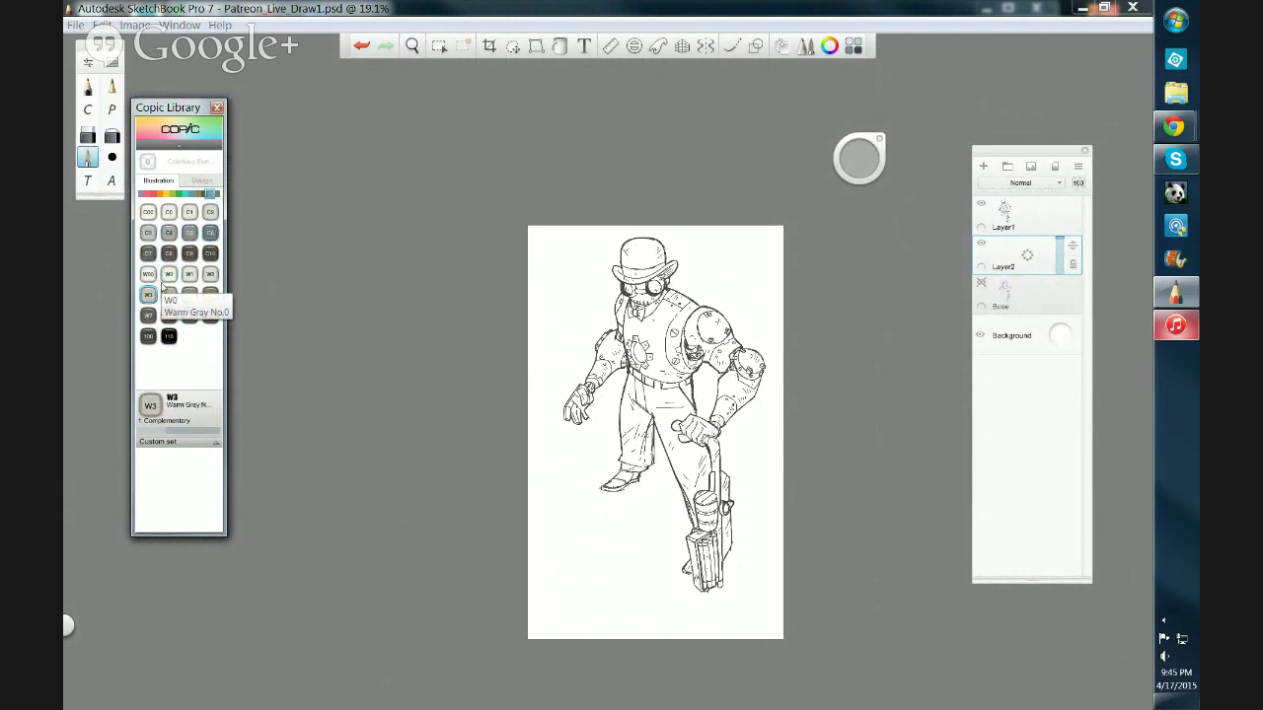
left_click_drag(856, 160, 954, 152)
left_click_drag(861, 160, 1032, 144)
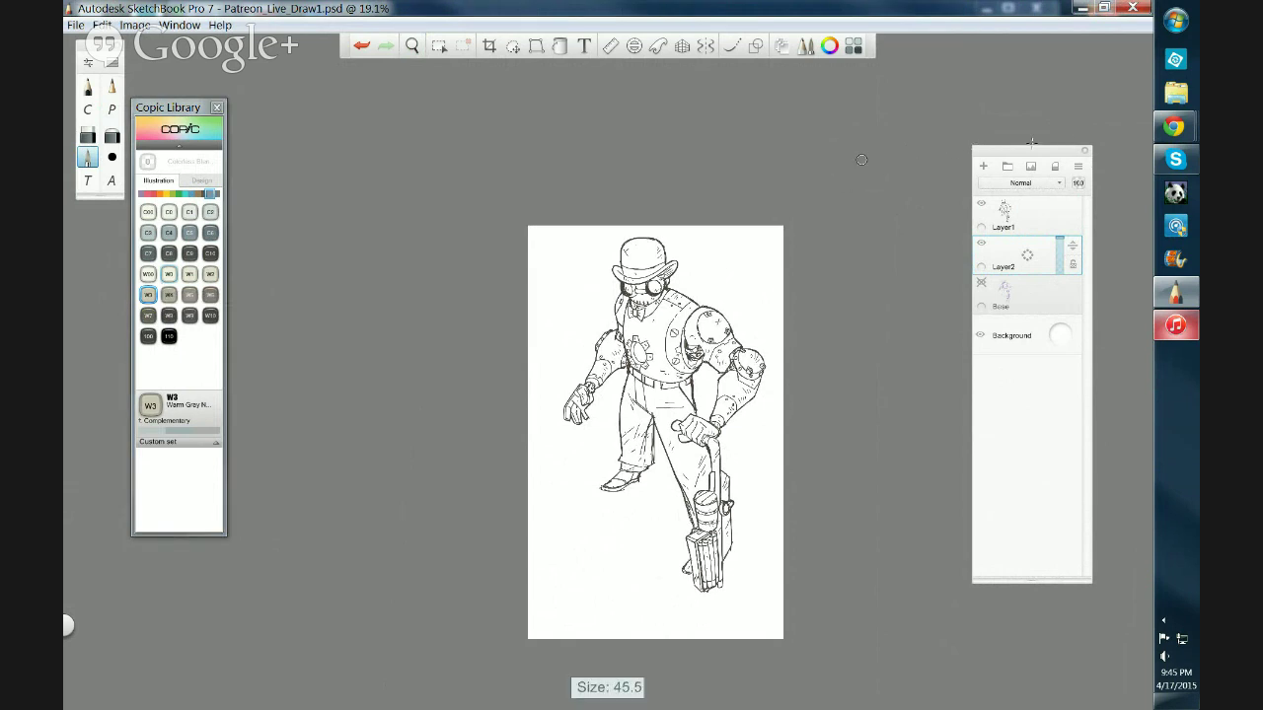
Block in the hat, head, vest and front of the hips with flat Warm Gray W3
scroll(747, 353, "up", 3)
mouse_move(572, 271)
left_mouse_down()
mouse_move(577, 394)
mouse_move(616, 267)
mouse_move(538, 365)
mouse_move(515, 209)
mouse_move(513, 227)
mouse_move(572, 197)
mouse_move(555, 176)
mouse_move(513, 192)
mouse_move(511, 138)
mouse_move(570, 158)
mouse_move(567, 130)
mouse_move(582, 197)
mouse_move(498, 212)
mouse_move(505, 346)
mouse_move(494, 365)
mouse_move(552, 395)
mouse_move(607, 478)
mouse_move(625, 286)
mouse_move(646, 276)
mouse_move(577, 231)
mouse_move(589, 246)
mouse_move(635, 249)
left_mouse_up()
left_click_drag(587, 205, 596, 183)
left_click_drag(584, 210, 605, 181)
left_click_drag(495, 193, 493, 187)
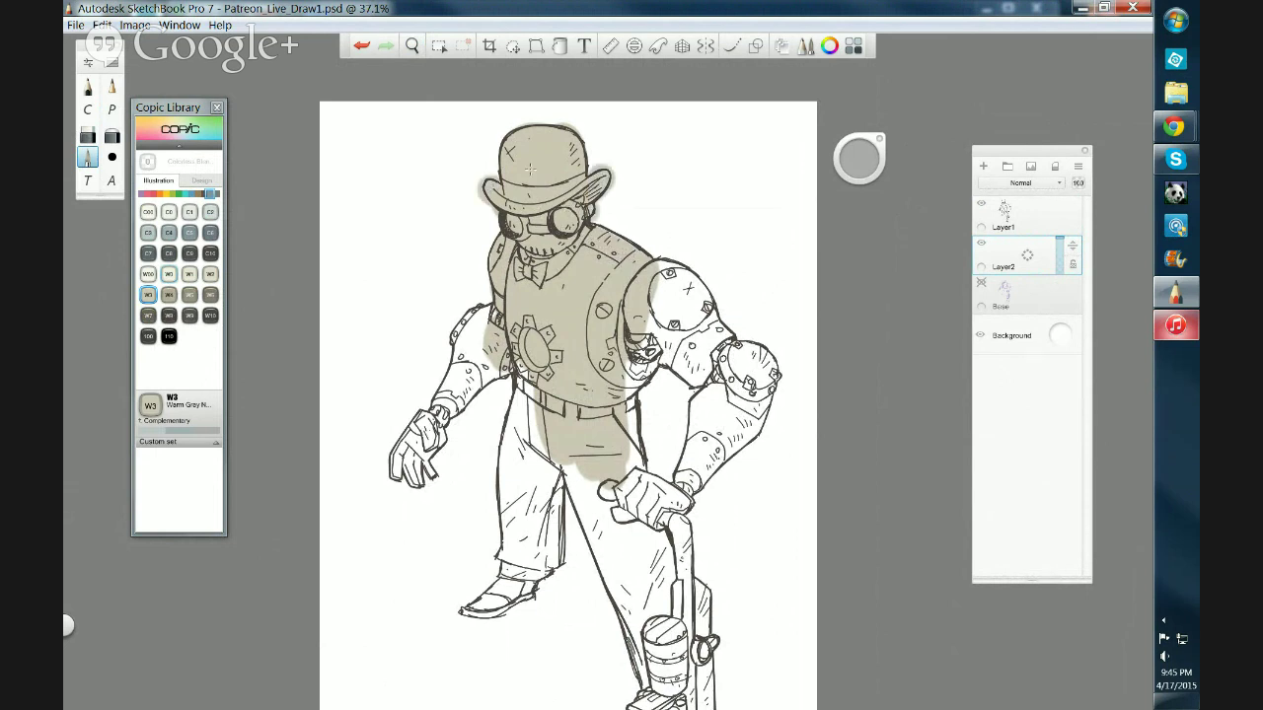
Fill both arms, the shoulder, the elbow cap and the upper trousers with flat Warm Gray W3
mouse_move(655, 296)
left_mouse_down()
mouse_move(669, 347)
mouse_move(696, 315)
mouse_move(718, 341)
mouse_move(712, 383)
mouse_move(670, 405)
left_mouse_up()
mouse_move(760, 405)
left_mouse_down()
mouse_move(736, 365)
mouse_move(764, 406)
left_mouse_up()
left_click_drag(738, 336, 770, 357)
mouse_move(765, 412)
left_mouse_down()
mouse_move(750, 368)
mouse_move(706, 462)
left_mouse_up()
mouse_move(718, 409)
left_mouse_down()
mouse_move(683, 486)
mouse_move(685, 418)
left_mouse_up()
mouse_move(653, 361)
left_mouse_down()
mouse_move(630, 394)
mouse_move(635, 371)
mouse_move(626, 411)
mouse_move(628, 489)
left_mouse_up()
mouse_move(542, 385)
left_mouse_down()
mouse_move(532, 456)
mouse_move(513, 469)
left_mouse_up()
mouse_move(521, 363)
left_mouse_down()
mouse_move(514, 404)
mouse_move(472, 325)
mouse_move(436, 422)
mouse_move(467, 404)
left_mouse_up()
left_click_drag(442, 407, 428, 430)
left_click_drag(511, 371, 470, 404)
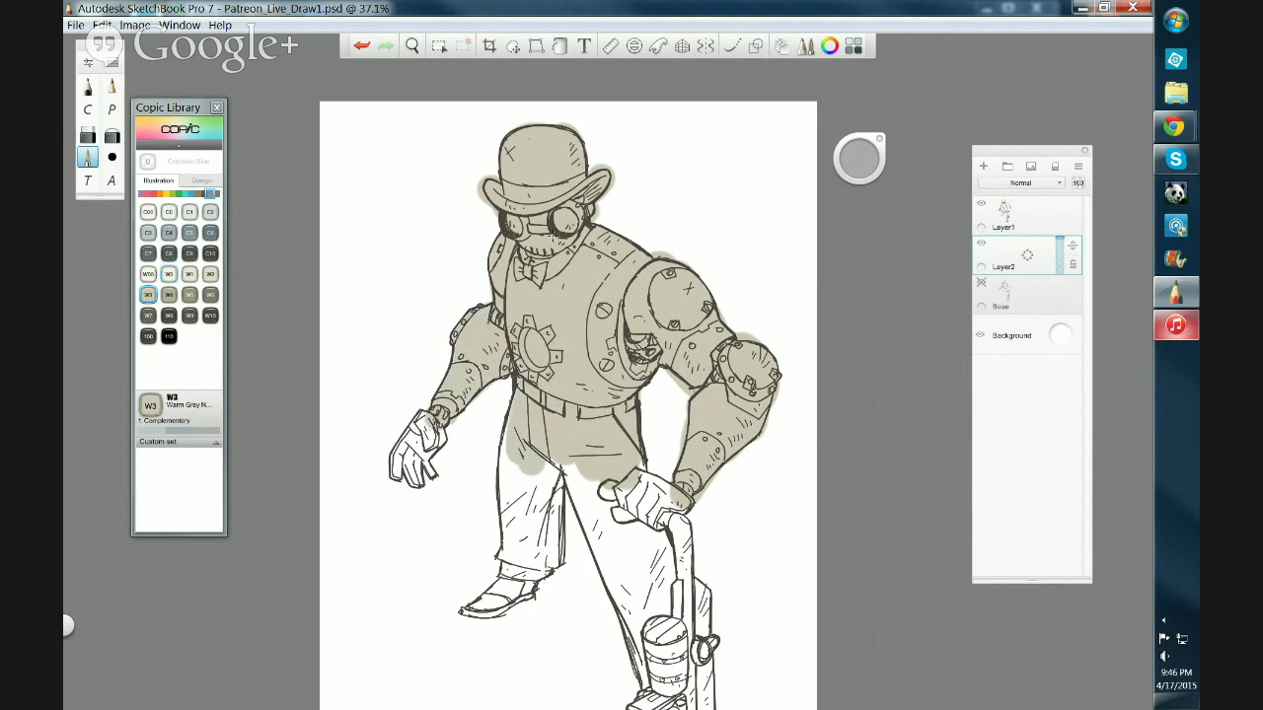
Fill the hands' backs, both trouser legs, the cane's shaft and the rear shoe with Warm Gray W3
mouse_move(434, 422)
left_mouse_down()
mouse_move(406, 455)
mouse_move(440, 452)
mouse_move(403, 456)
mouse_move(399, 434)
mouse_move(422, 421)
left_mouse_up()
left_click_drag(596, 483, 653, 564)
mouse_move(655, 465)
left_mouse_down()
mouse_move(646, 535)
mouse_move(659, 511)
mouse_move(680, 530)
mouse_move(659, 601)
left_mouse_up()
mouse_move(688, 528)
left_mouse_down()
mouse_move(687, 566)
mouse_move(639, 639)
mouse_move(582, 472)
mouse_move(576, 554)
mouse_move(621, 593)
left_mouse_up()
left_click_drag(589, 537, 667, 675)
mouse_move(552, 452)
left_mouse_down()
mouse_move(548, 510)
mouse_move(527, 497)
mouse_move(522, 520)
mouse_move(497, 438)
left_mouse_up()
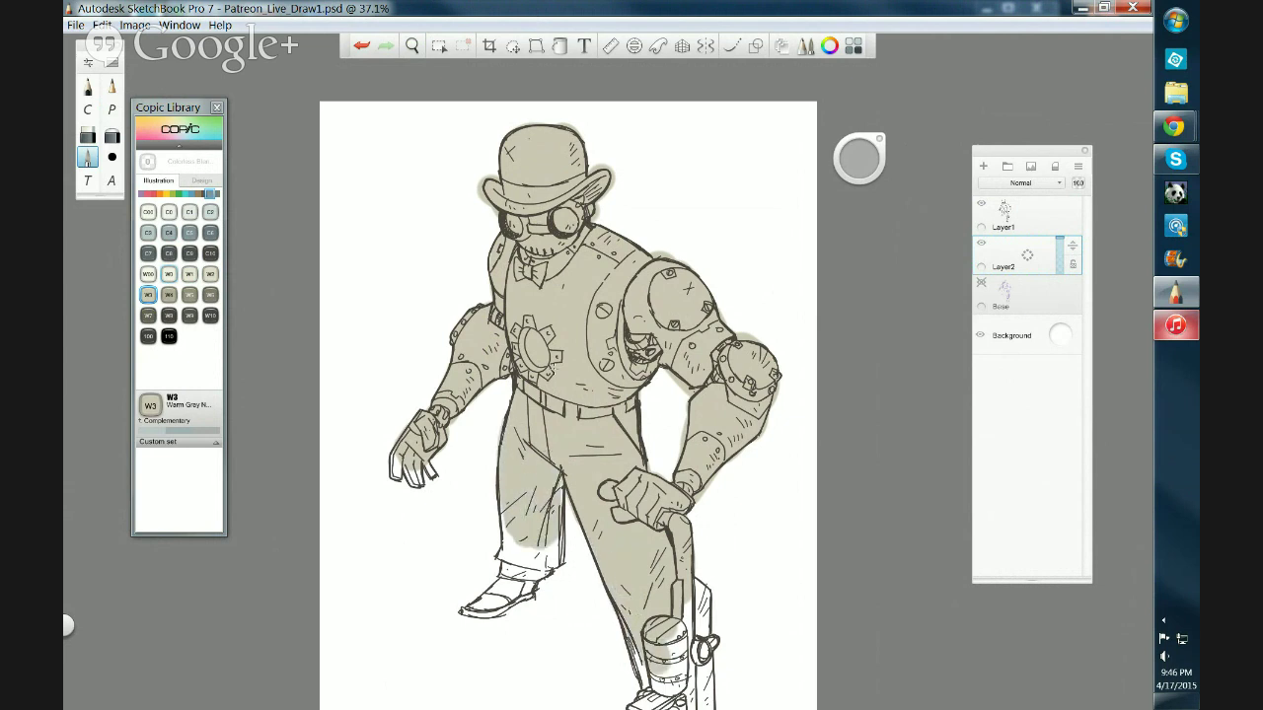
mouse_move(521, 525)
left_mouse_down()
mouse_move(523, 567)
mouse_move(547, 552)
mouse_move(559, 565)
mouse_move(563, 483)
left_mouse_up()
mouse_move(548, 559)
left_mouse_down()
mouse_move(548, 577)
mouse_move(483, 608)
left_mouse_up()
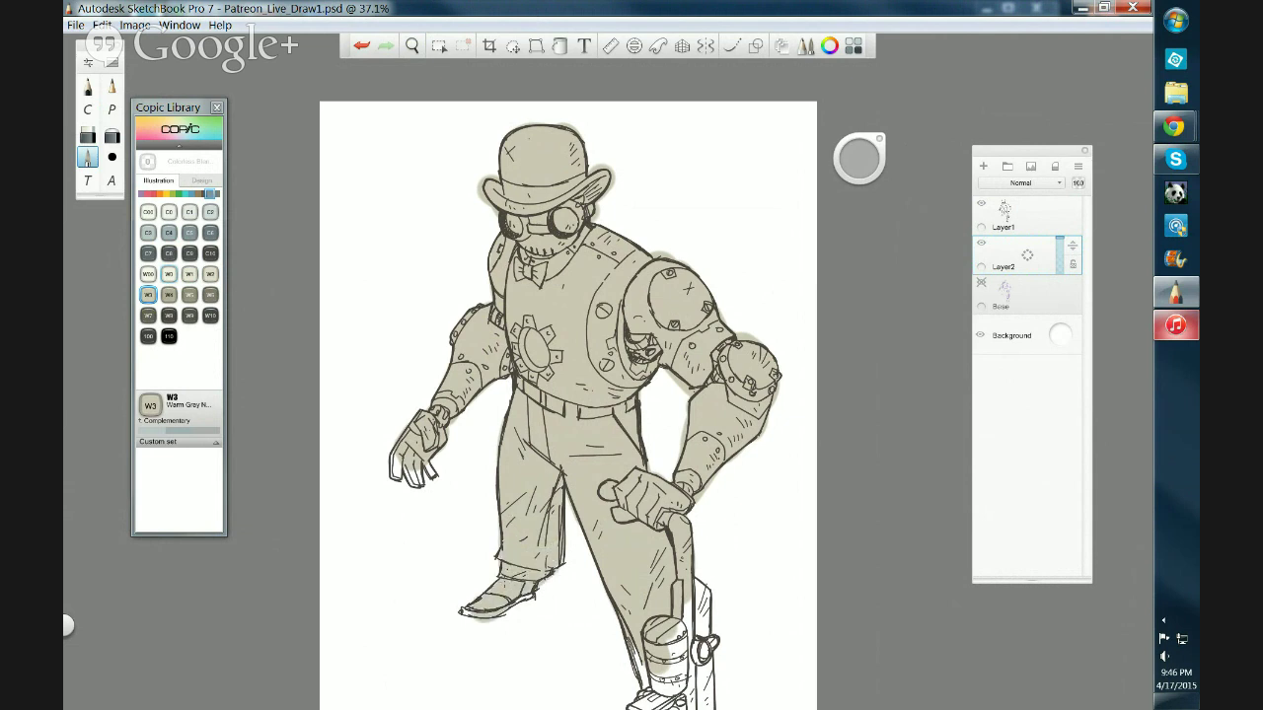
Fill the cane's gun housing, cylinder, barrel block and the front shoe with Warm Gray W3
key("space")
left_click_drag(793, 636, 747, 441)
mouse_move(651, 396)
left_mouse_down()
mouse_move(655, 533)
mouse_move(636, 548)
mouse_move(608, 475)
mouse_move(604, 501)
left_mouse_up()
mouse_move(619, 555)
left_mouse_down()
mouse_move(633, 607)
mouse_move(651, 597)
mouse_move(611, 603)
left_mouse_up()
mouse_move(592, 512)
left_mouse_down()
mouse_move(597, 546)
mouse_move(610, 540)
mouse_move(603, 496)
left_mouse_up()
mouse_move(580, 559)
left_mouse_down()
mouse_move(629, 616)
mouse_move(614, 615)
mouse_move(653, 611)
left_mouse_up()
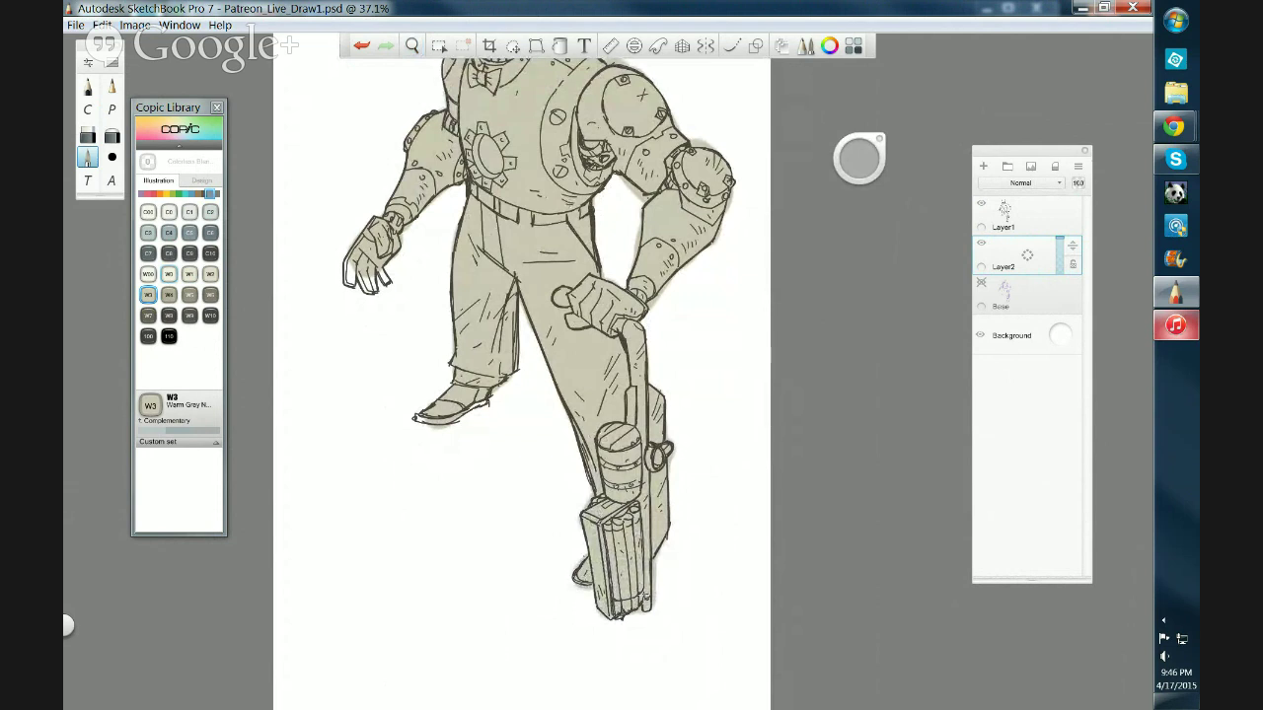
Fill the rest of the rear shoe and the open hand's fingers with Warm Gray W3
left_click_drag(412, 424, 483, 403)
left_click_drag(477, 418, 503, 389)
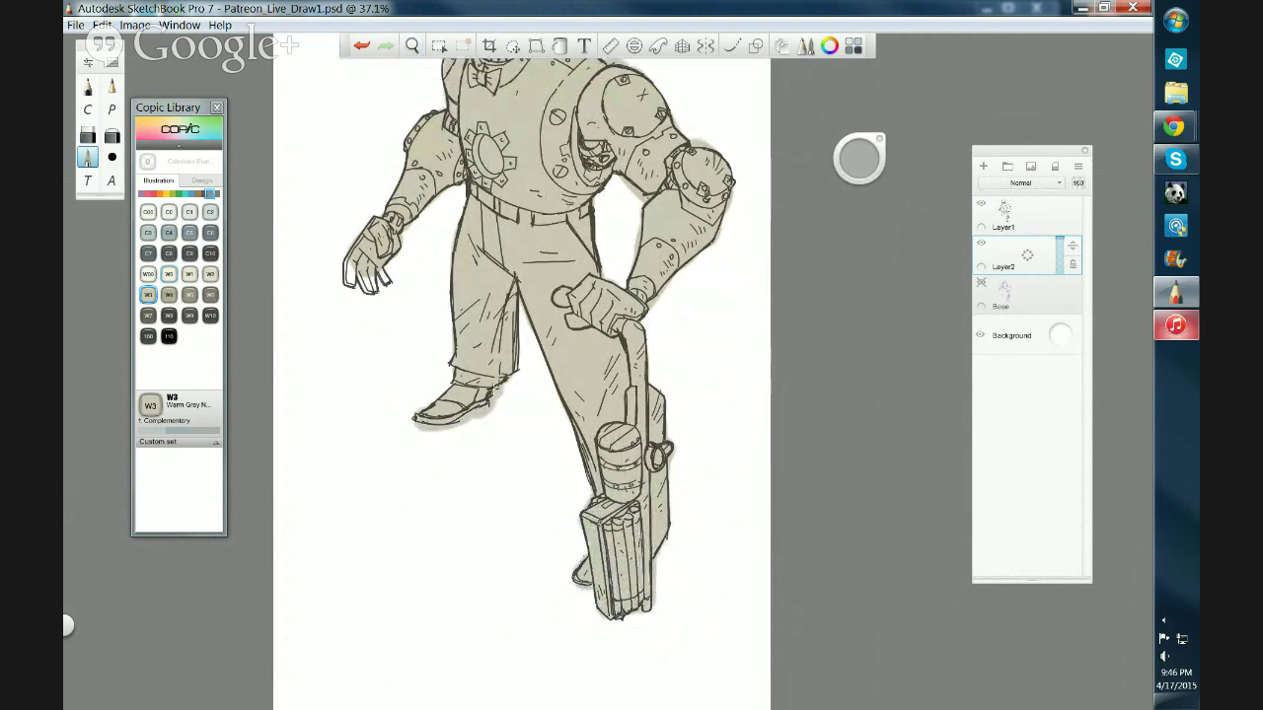
mouse_move(352, 246)
left_mouse_down()
mouse_move(354, 280)
mouse_move(384, 277)
mouse_move(388, 289)
left_mouse_up()
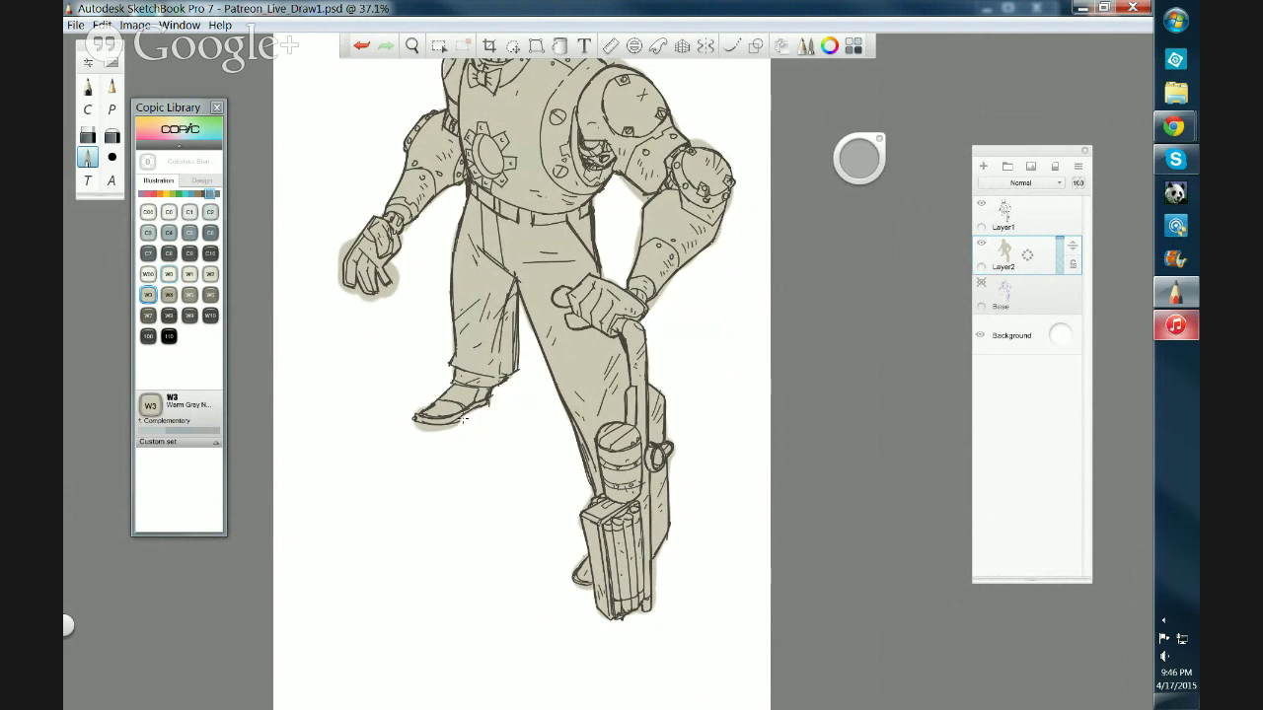
Clean up the grey overspill around the rear shoe, the cane arm and the open hand
left_click_drag(459, 424, 410, 421)
left_click_drag(638, 213, 630, 260)
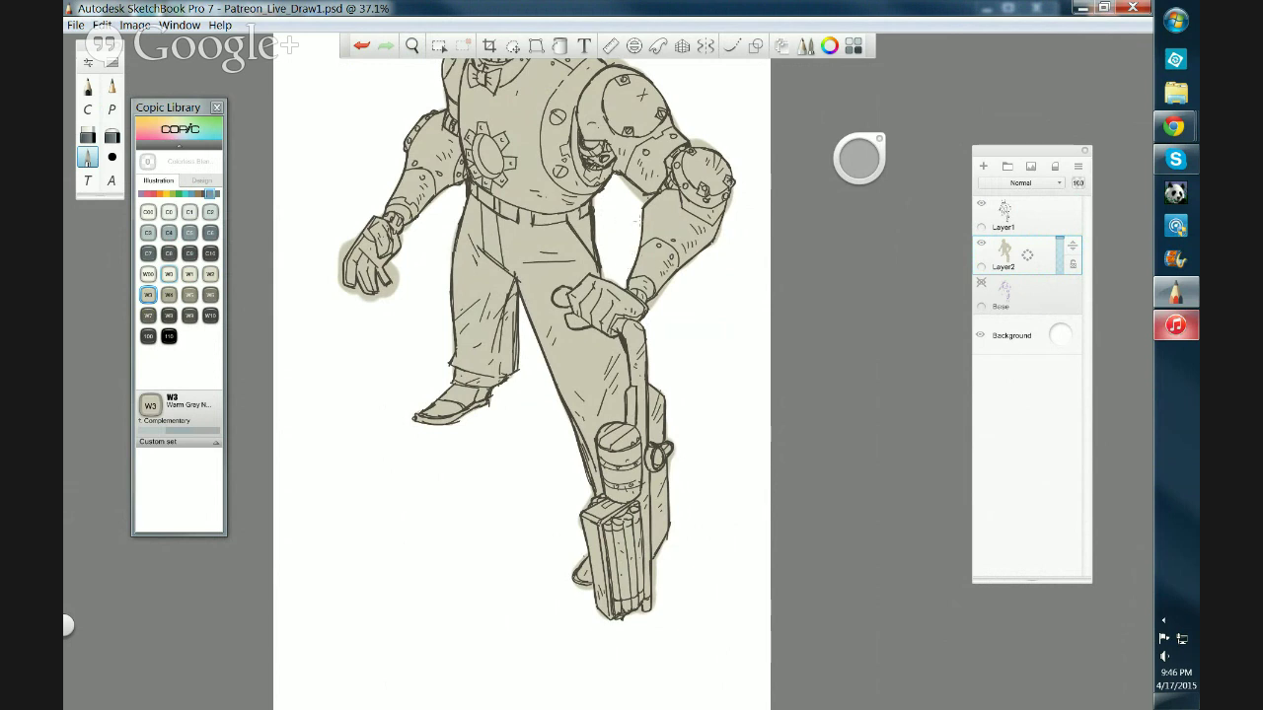
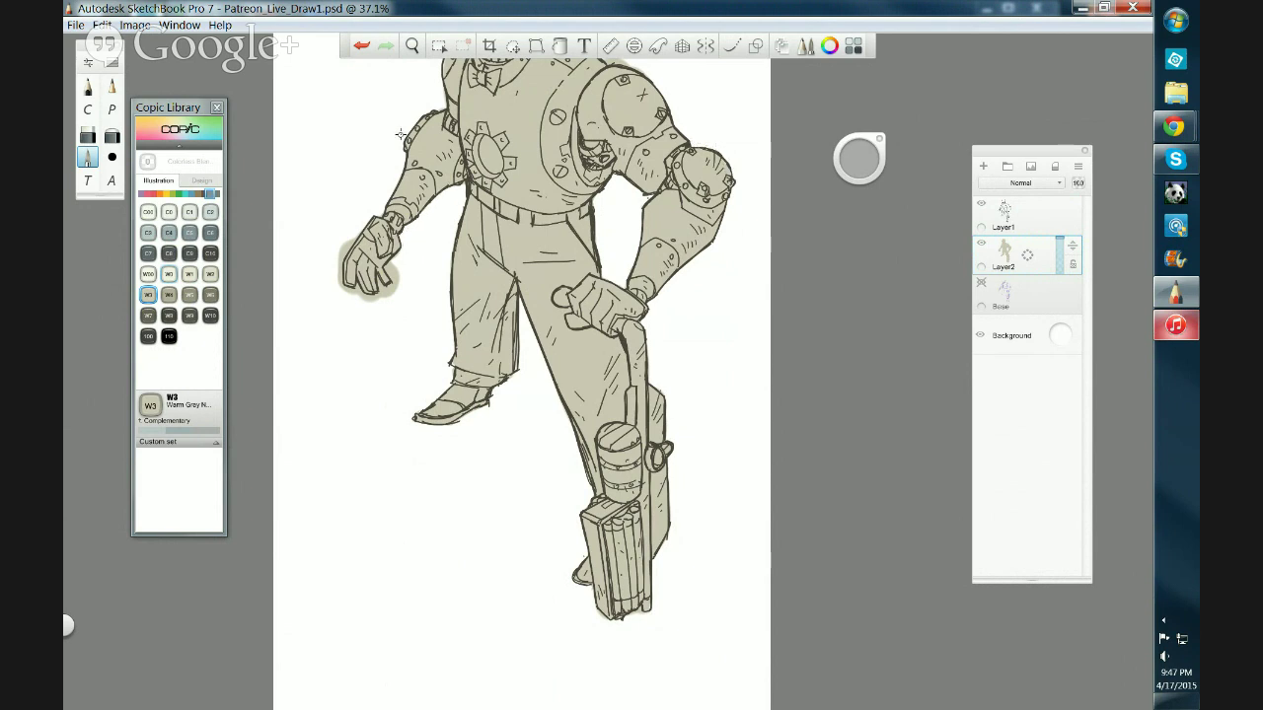
mouse_move(388, 268)
left_mouse_down()
mouse_move(375, 296)
mouse_move(385, 299)
mouse_move(342, 295)
mouse_move(342, 246)
mouse_move(337, 283)
mouse_move(358, 226)
left_mouse_up()
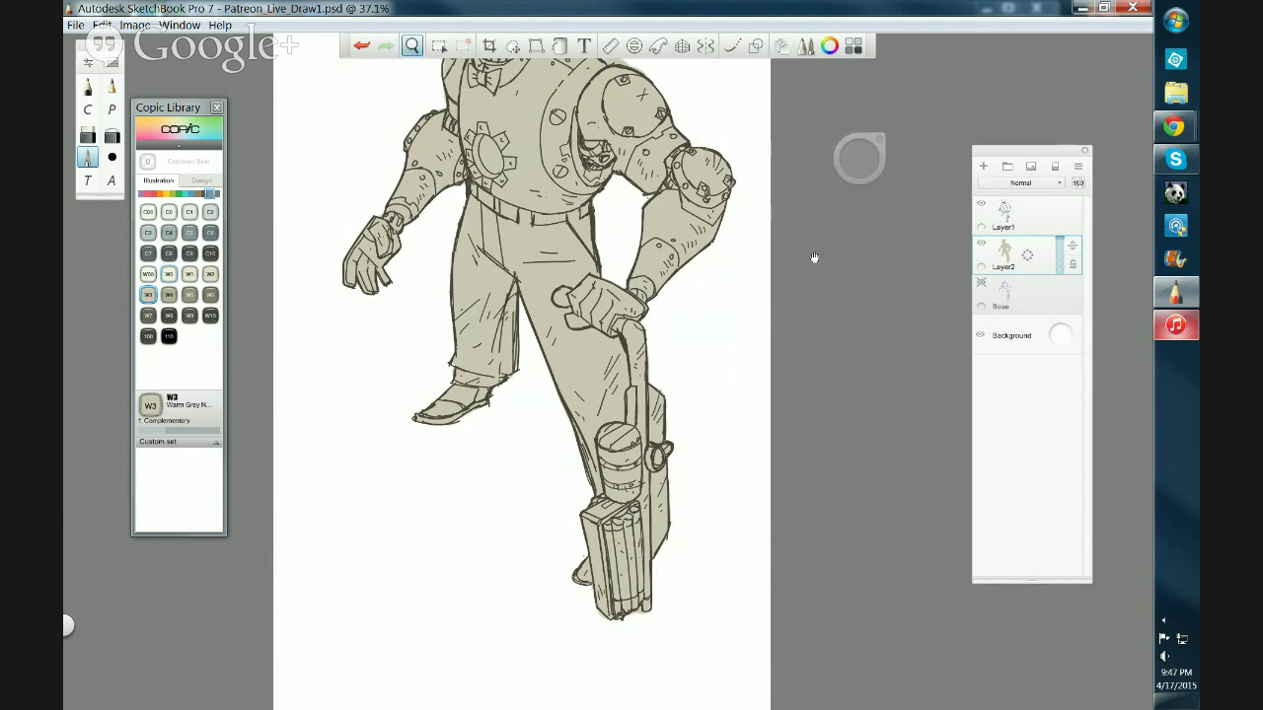
left_click_drag(814, 259, 807, 332)
left_click_drag(856, 286, 799, 443)
left_click_drag(575, 322, 551, 241)
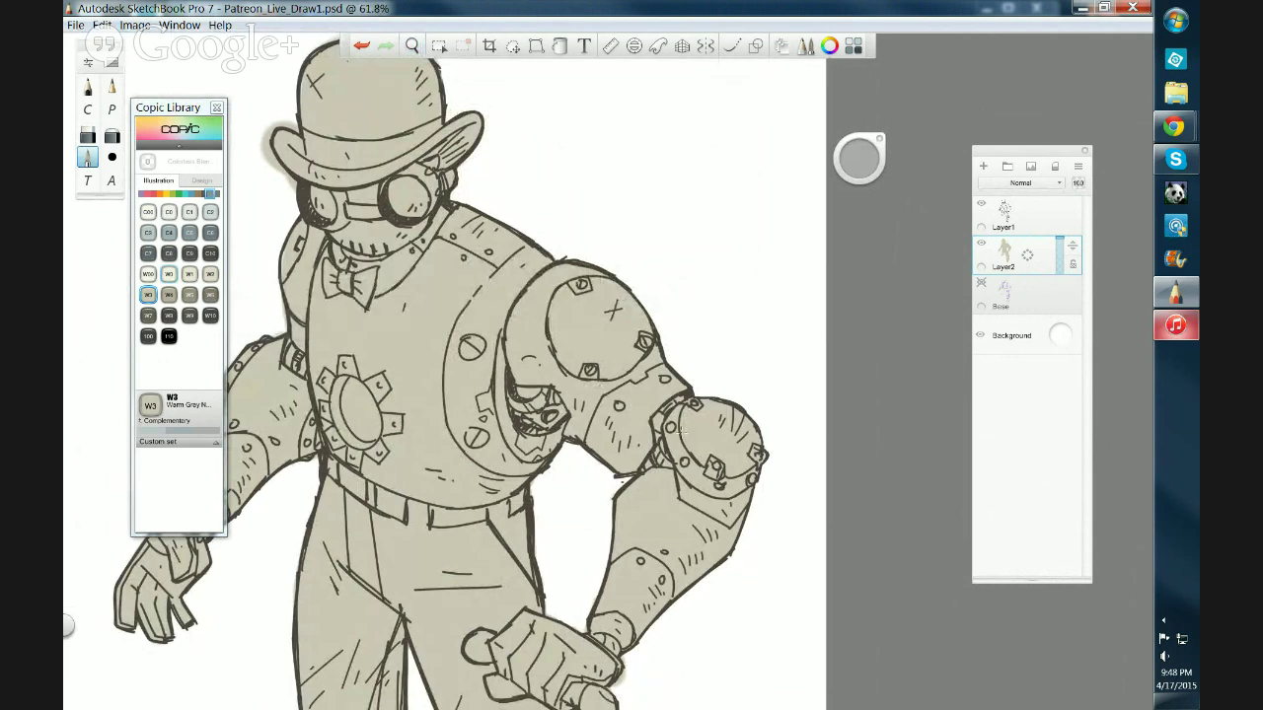
Remove the grey overspill around the bowler hat's brim and crown
key("space")
left_click_drag(514, 467, 801, 437)
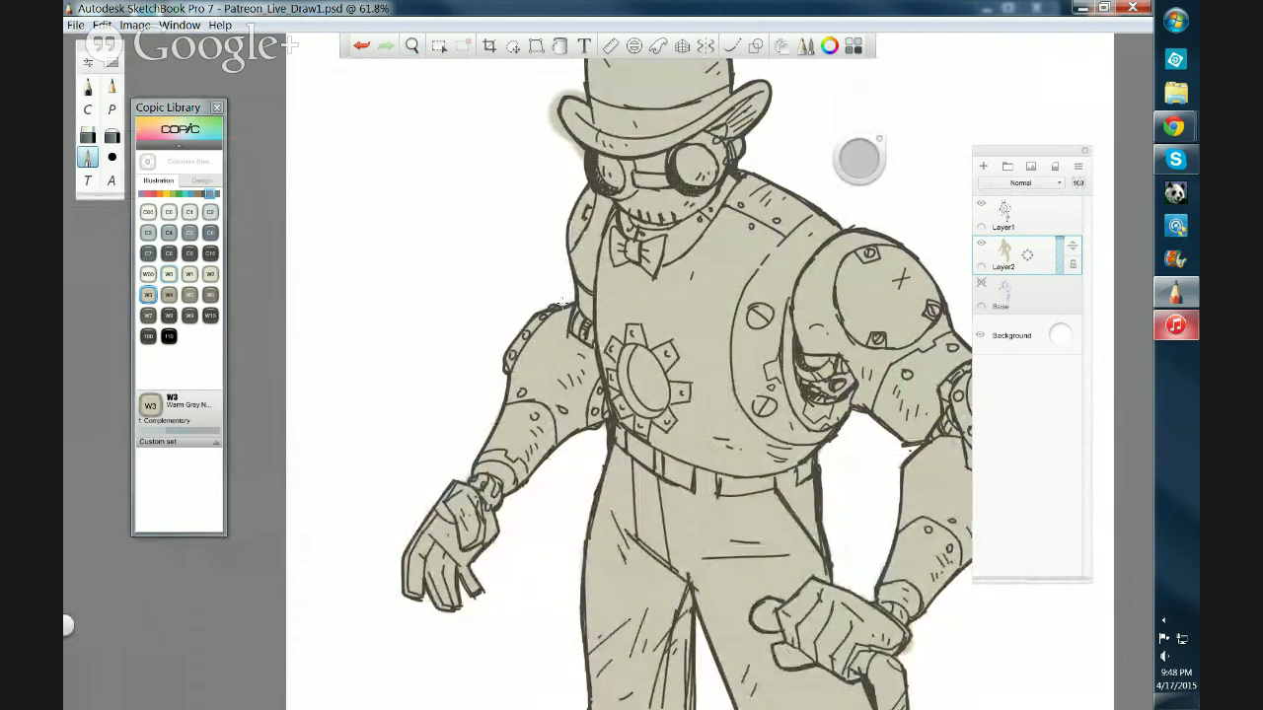
left_click_drag(556, 101, 579, 153)
mouse_move(561, 97)
left_mouse_down()
mouse_move(553, 111)
mouse_move(580, 92)
left_mouse_up()
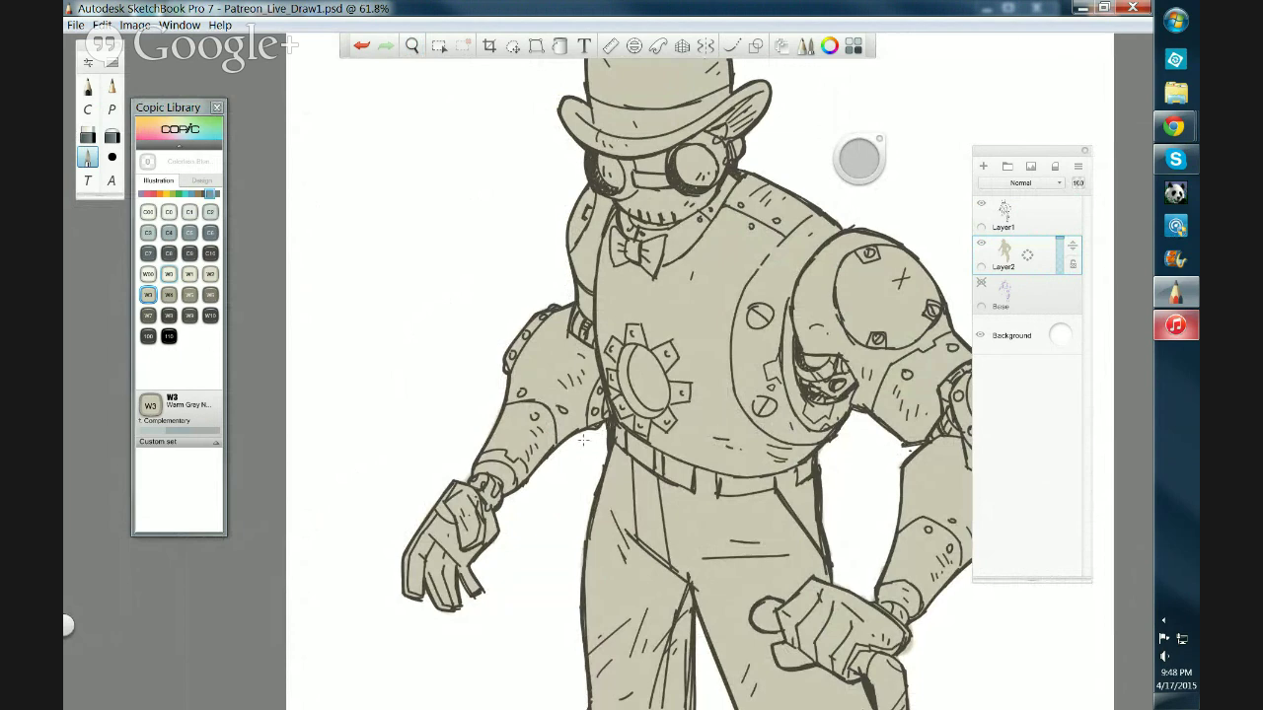
key("space")
left_click_drag(825, 419, 706, 399)
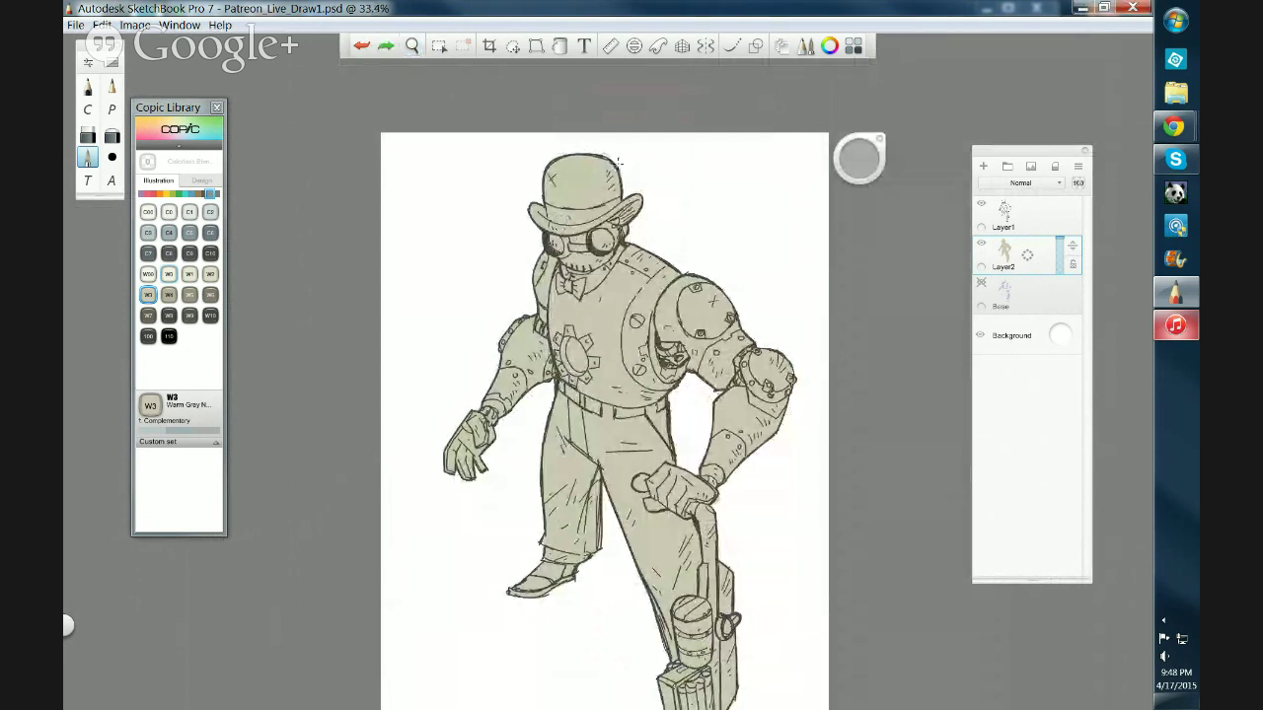
left_click_drag(623, 167, 598, 145)
Paint both gloves with Warm Gray W0, using a smaller brush for the edges of the hand on the cane
left_click(168, 276)
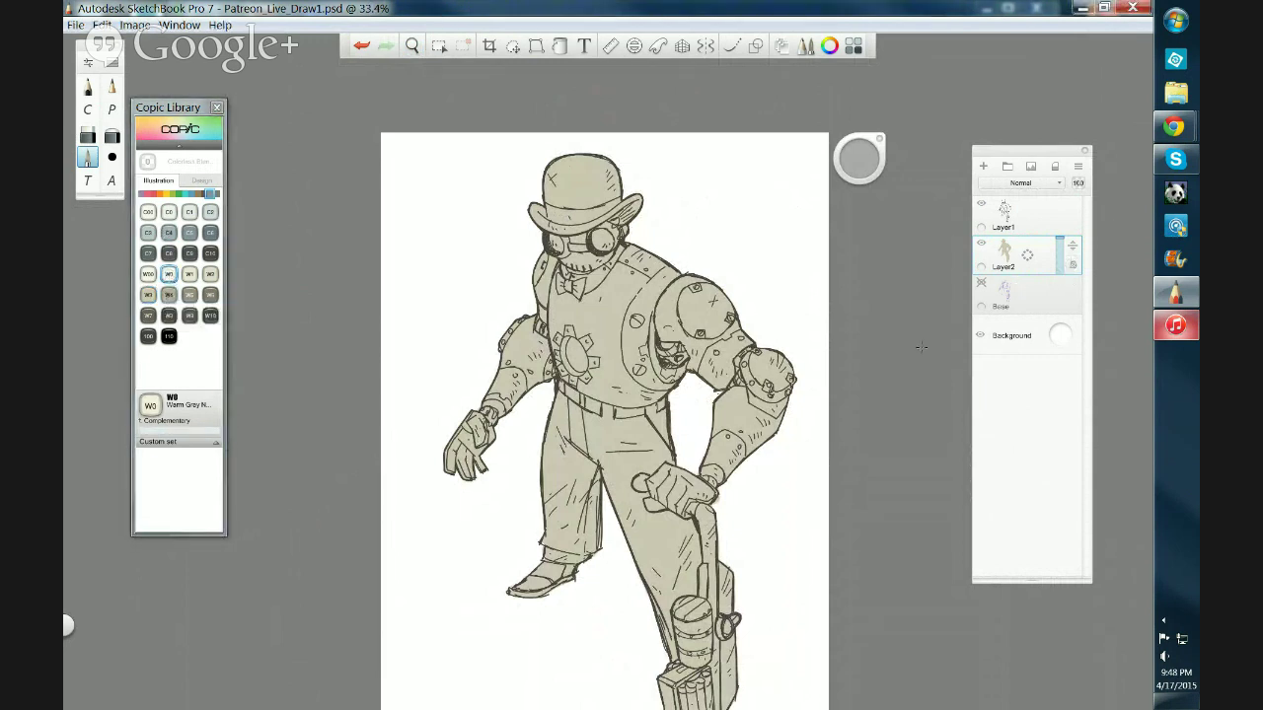
left_click_drag(454, 450, 485, 432)
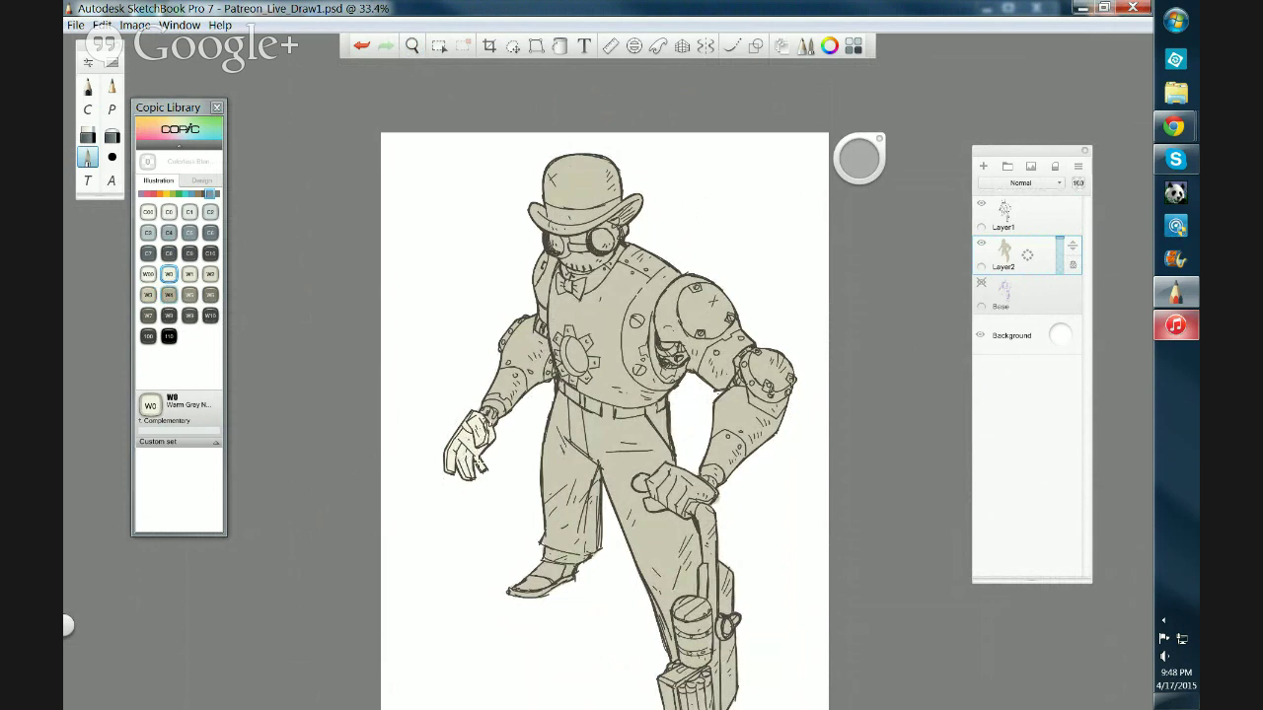
mouse_move(665, 485)
left_mouse_down()
mouse_move(664, 469)
mouse_move(681, 493)
mouse_move(674, 476)
mouse_move(710, 497)
mouse_move(689, 491)
mouse_move(684, 511)
mouse_move(658, 511)
left_mouse_up()
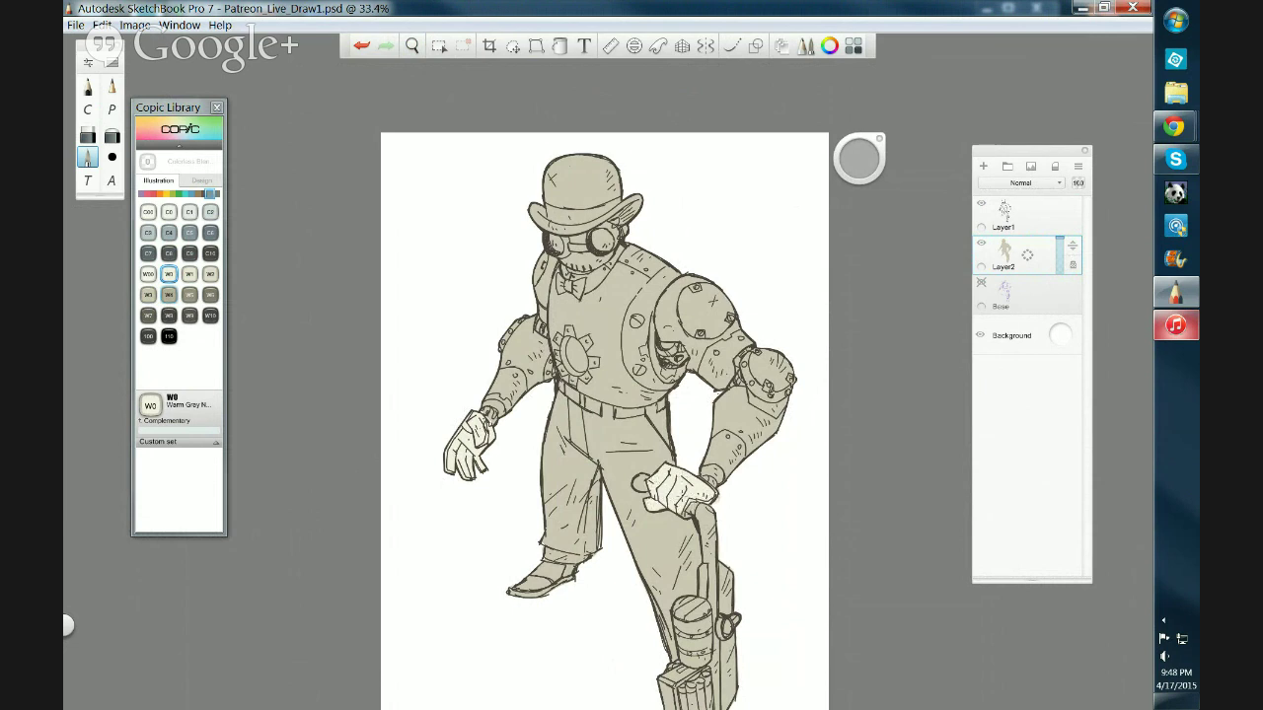
left_click_drag(873, 165, 730, 217)
key("space")
left_click_drag(691, 500, 771, 412)
left_click_drag(671, 519, 687, 535)
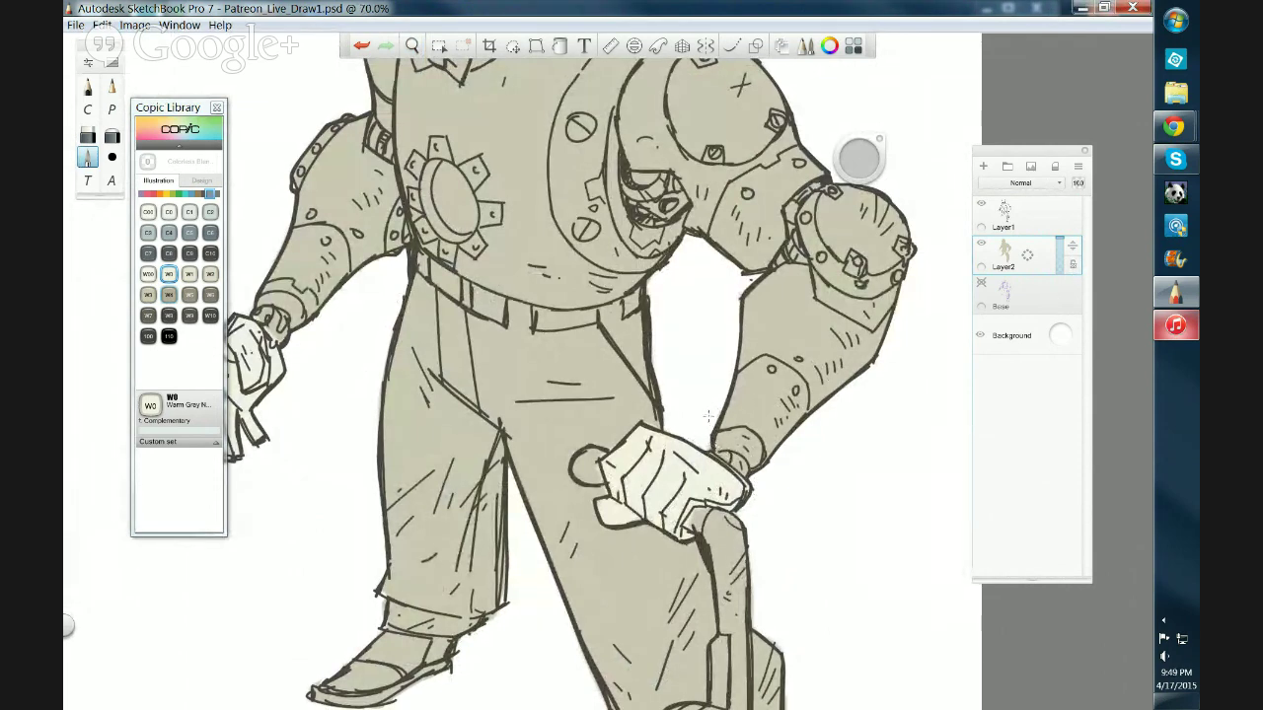
Tint the cane's knob with Warm Gray W4, then repaint it and the shaft's upper bend with W3
left_click(169, 295)
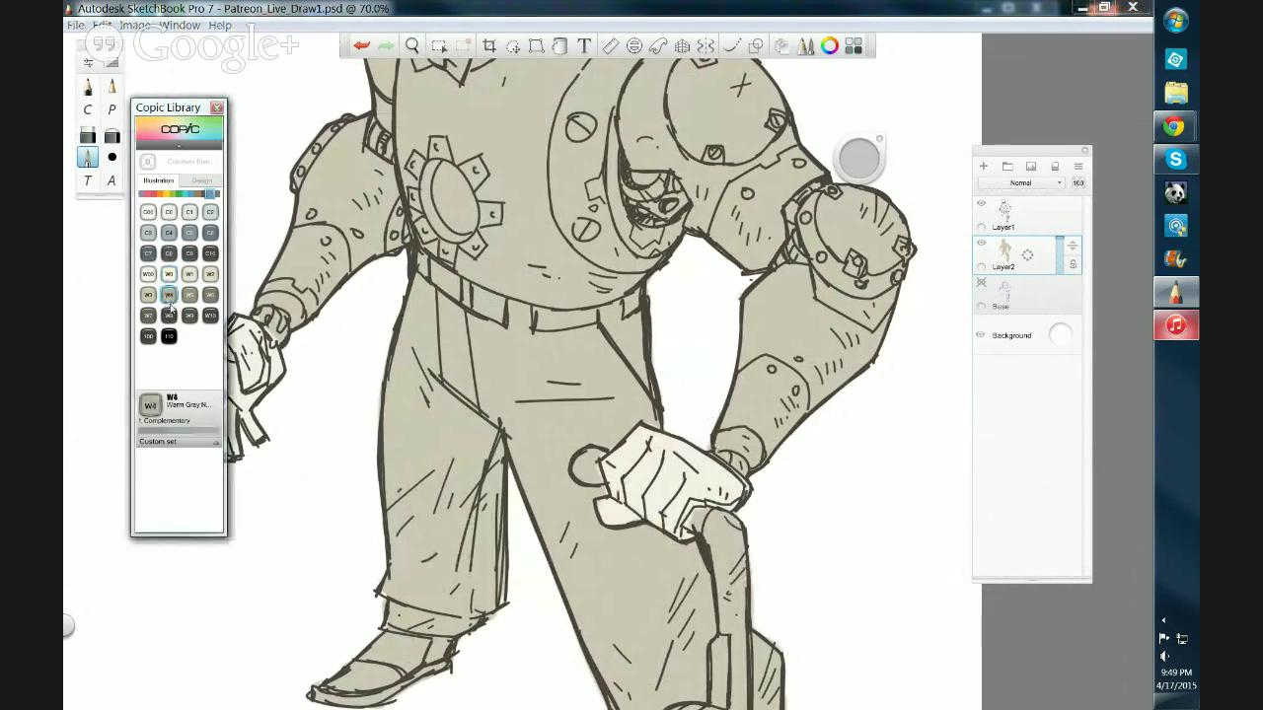
left_click_drag(589, 460, 600, 454)
left_click(148, 295)
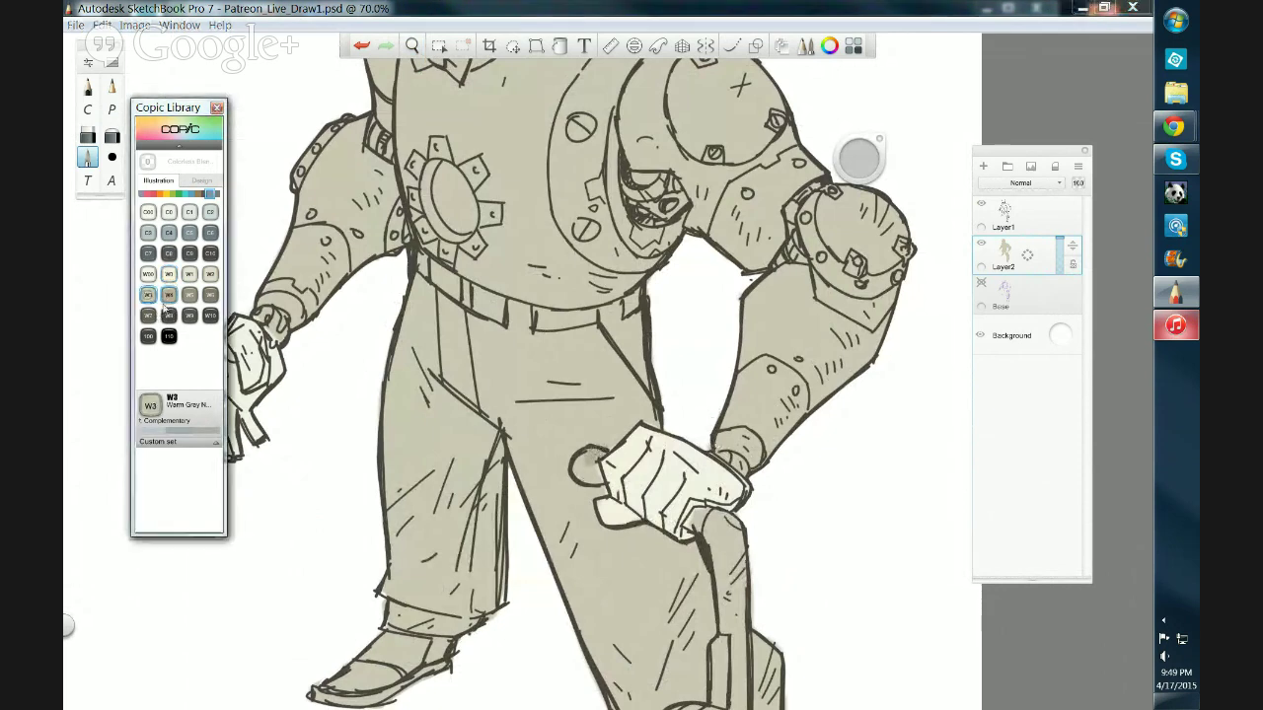
left_click_drag(596, 454, 610, 480)
left_click_drag(690, 519, 751, 514)
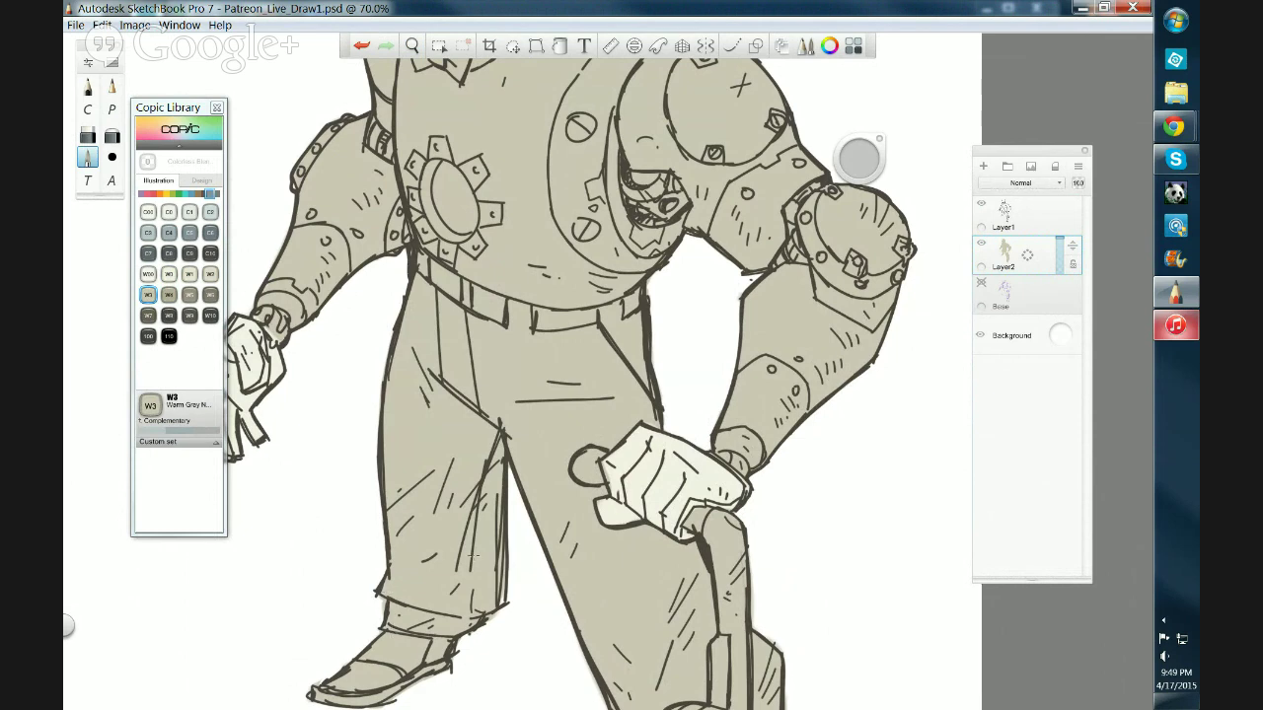
Touch up the Warm Gray W3 base colour at the hem of the rear trouser leg
left_click_drag(501, 602, 503, 595)
key("space")
left_click_drag(865, 435, 803, 504)
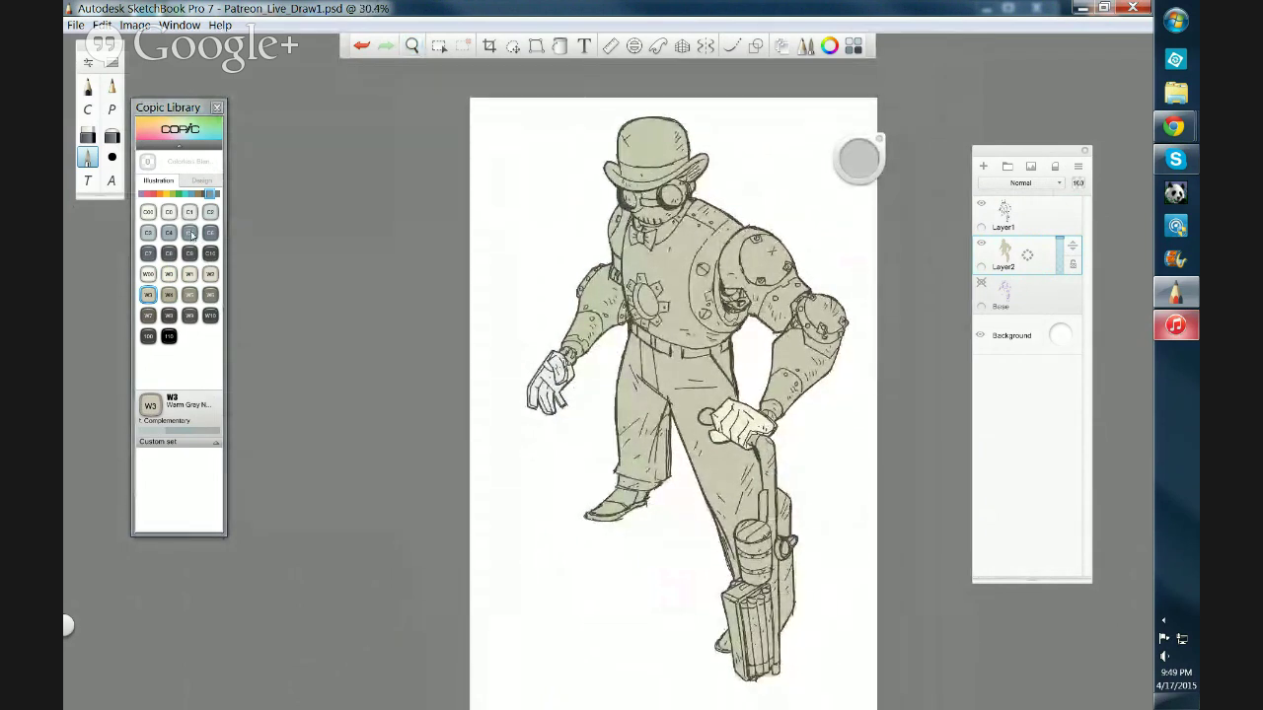
Try Warm Gray W9 and W7 as darker colours on the cane's upper shaft
left_click(189, 294)
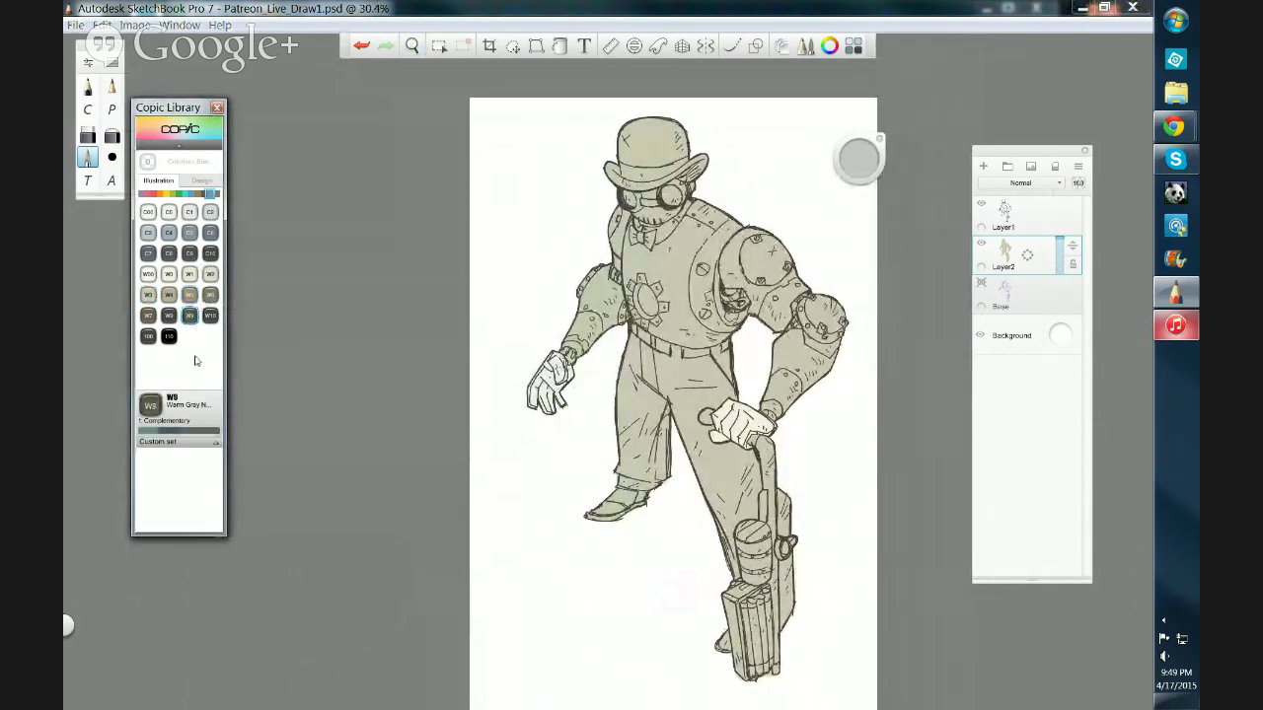
left_click(189, 315)
left_click_drag(766, 446, 773, 535)
left_click(148, 315)
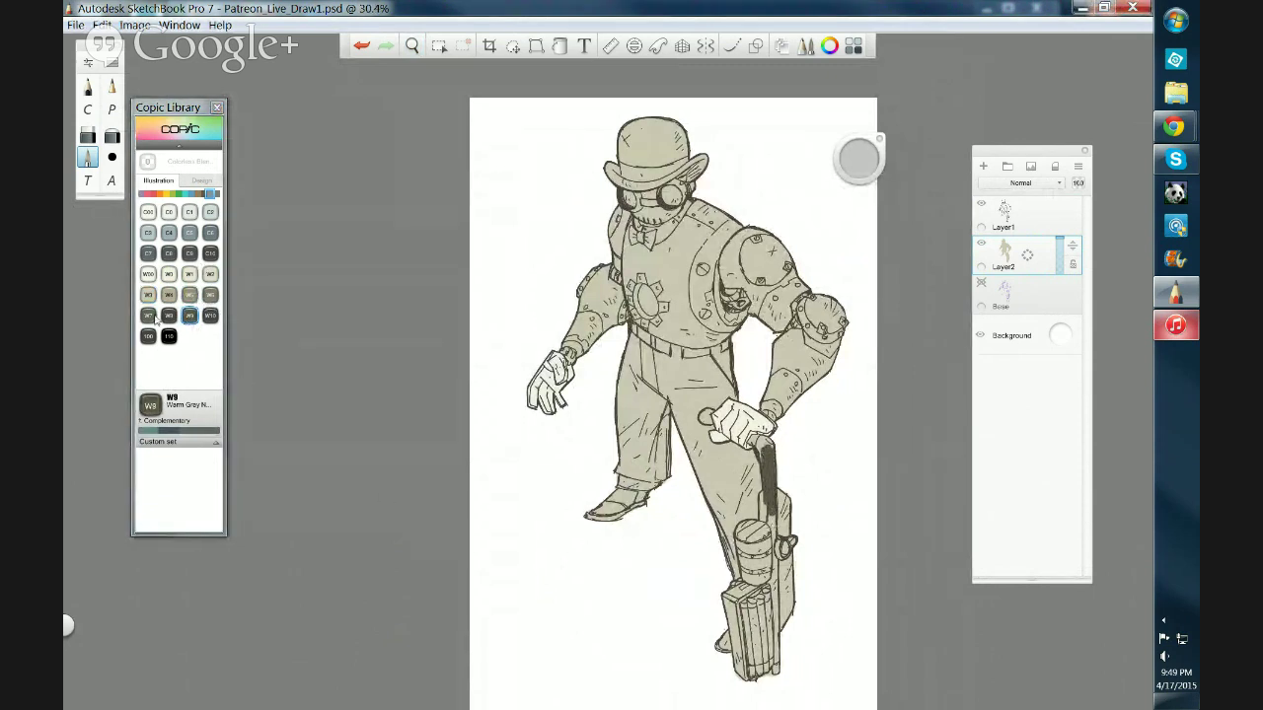
left_click_drag(765, 446, 773, 505)
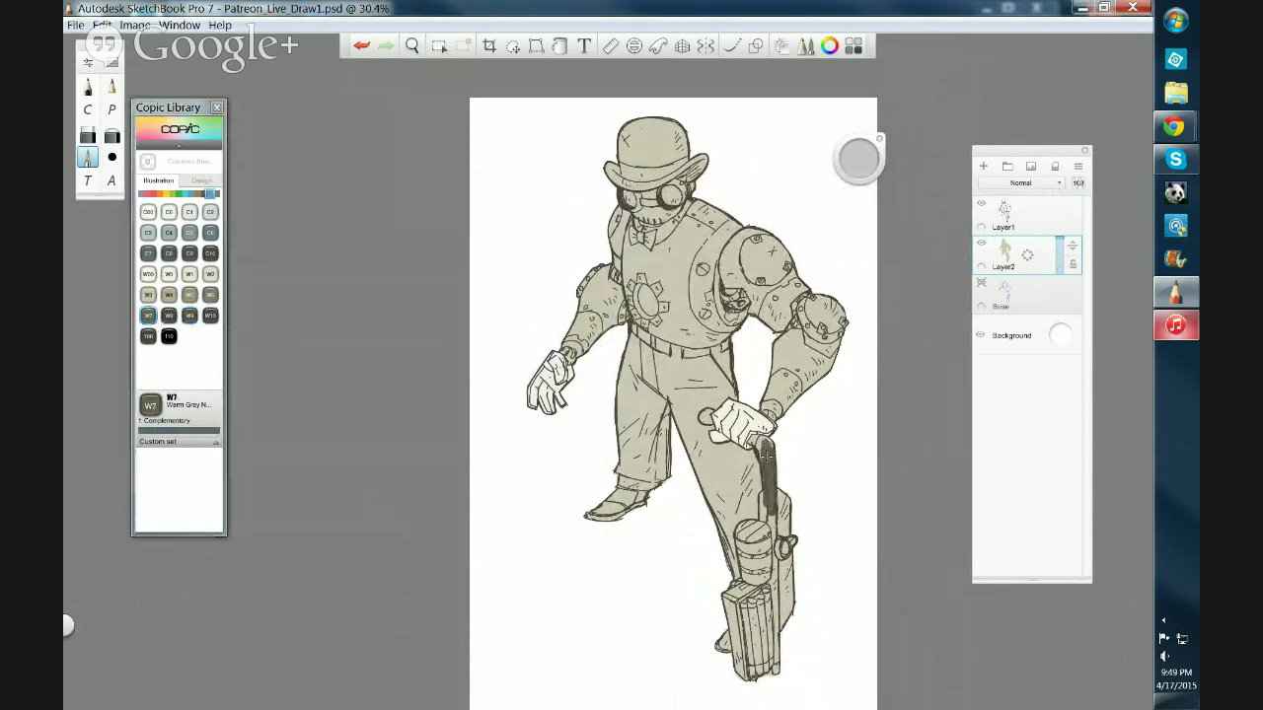
Paint the whole gun cane, including its knob, shaft, cylinder and barrel block, with Cool Gray C5
left_click(189, 232)
mouse_move(766, 446)
left_mouse_down()
mouse_move(764, 499)
mouse_move(770, 459)
left_mouse_up()
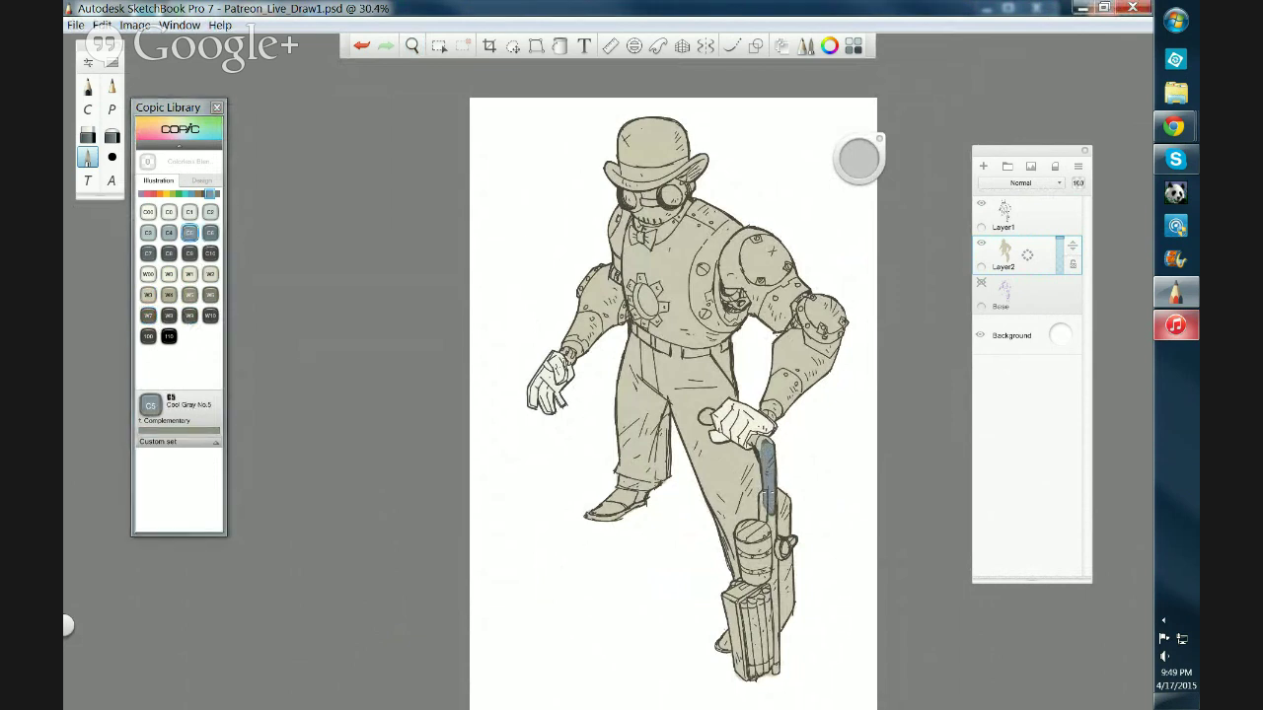
left_click(1072, 265)
left_click_drag(761, 446, 706, 420)
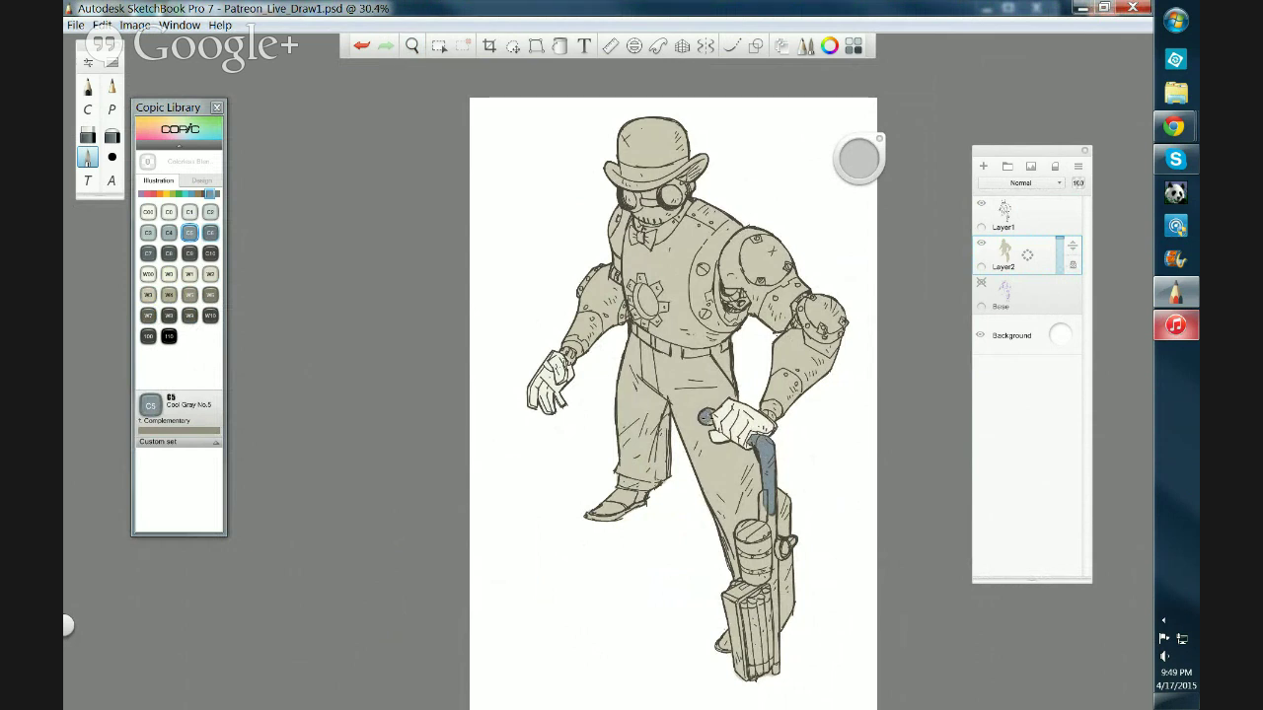
mouse_move(763, 487)
left_mouse_down()
mouse_move(767, 552)
mouse_move(775, 528)
mouse_move(787, 557)
mouse_move(739, 550)
mouse_move(757, 525)
mouse_move(742, 529)
mouse_move(747, 591)
mouse_move(766, 625)
mouse_move(767, 588)
mouse_move(776, 676)
left_mouse_up()
left_click_drag(767, 627, 770, 675)
mouse_move(752, 600)
left_mouse_down()
mouse_move(754, 661)
mouse_move(743, 661)
mouse_move(728, 595)
mouse_move(749, 584)
mouse_move(734, 590)
left_mouse_up()
mouse_move(734, 653)
left_mouse_down()
mouse_move(750, 681)
mouse_move(748, 642)
mouse_move(768, 666)
mouse_move(741, 690)
left_mouse_up()
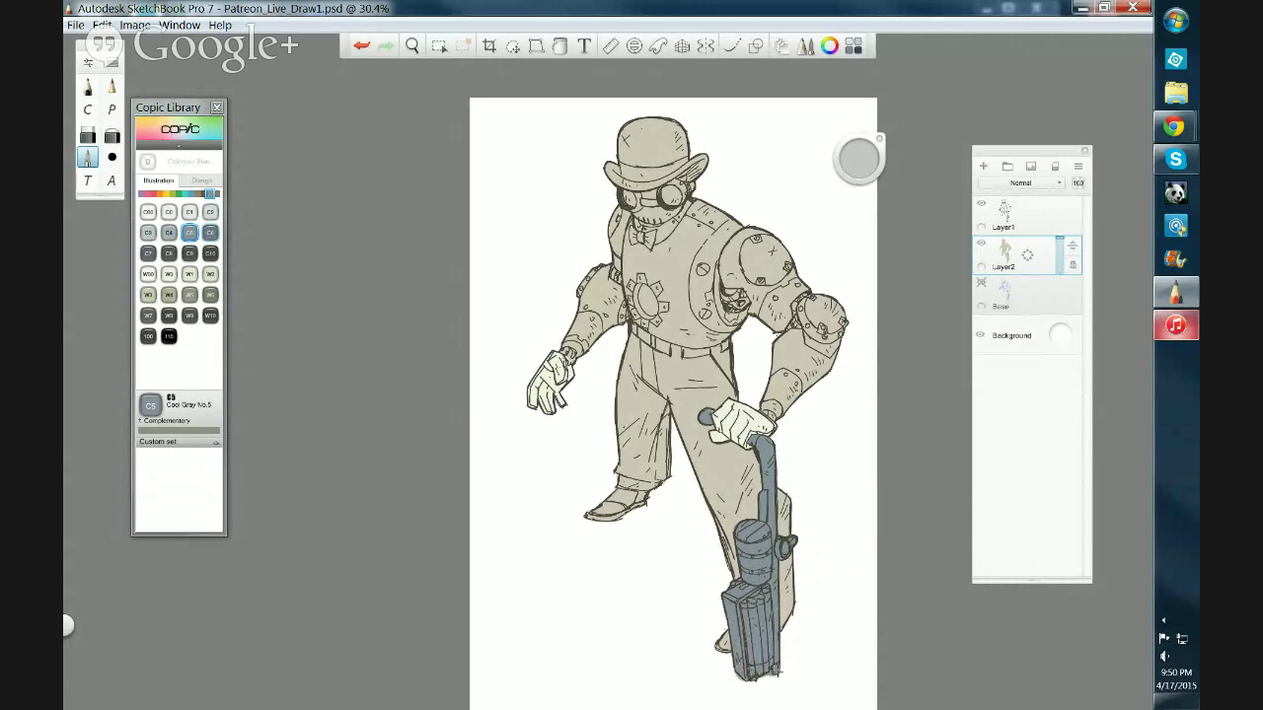
Paint both shoes with Cool Gray C4
key("space")
left_click_drag(833, 643, 834, 469)
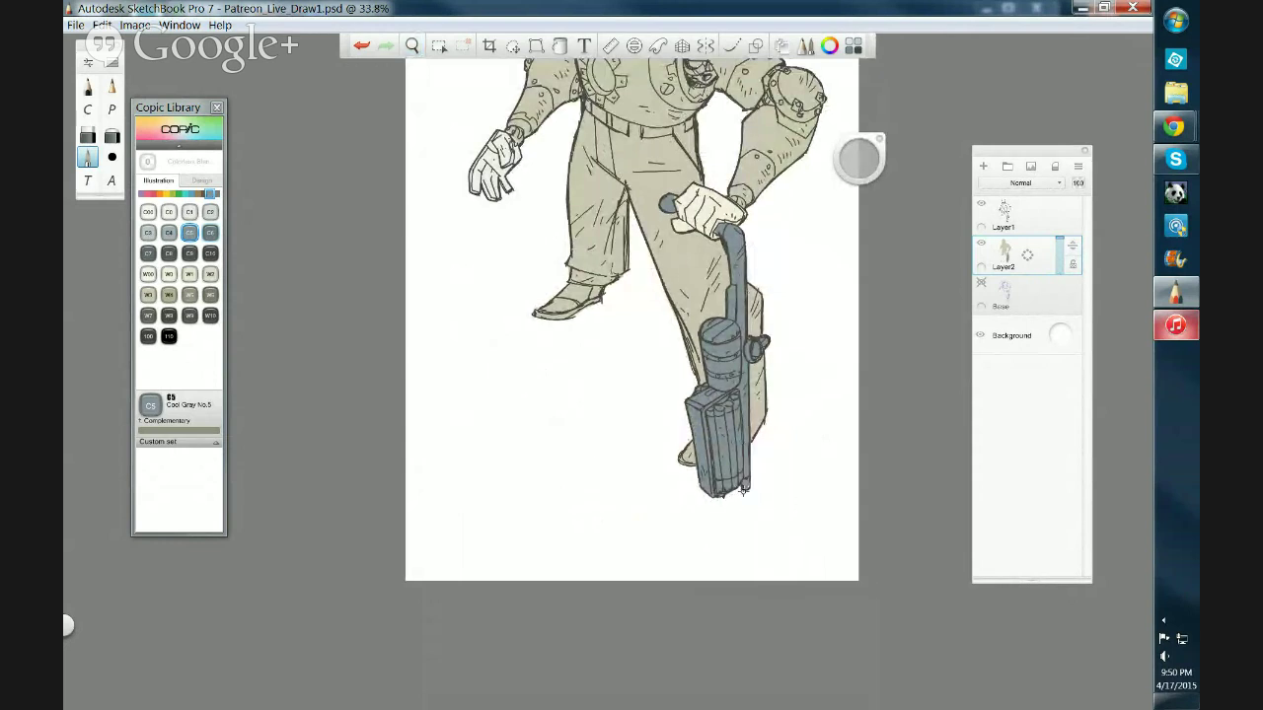
left_click(168, 232)
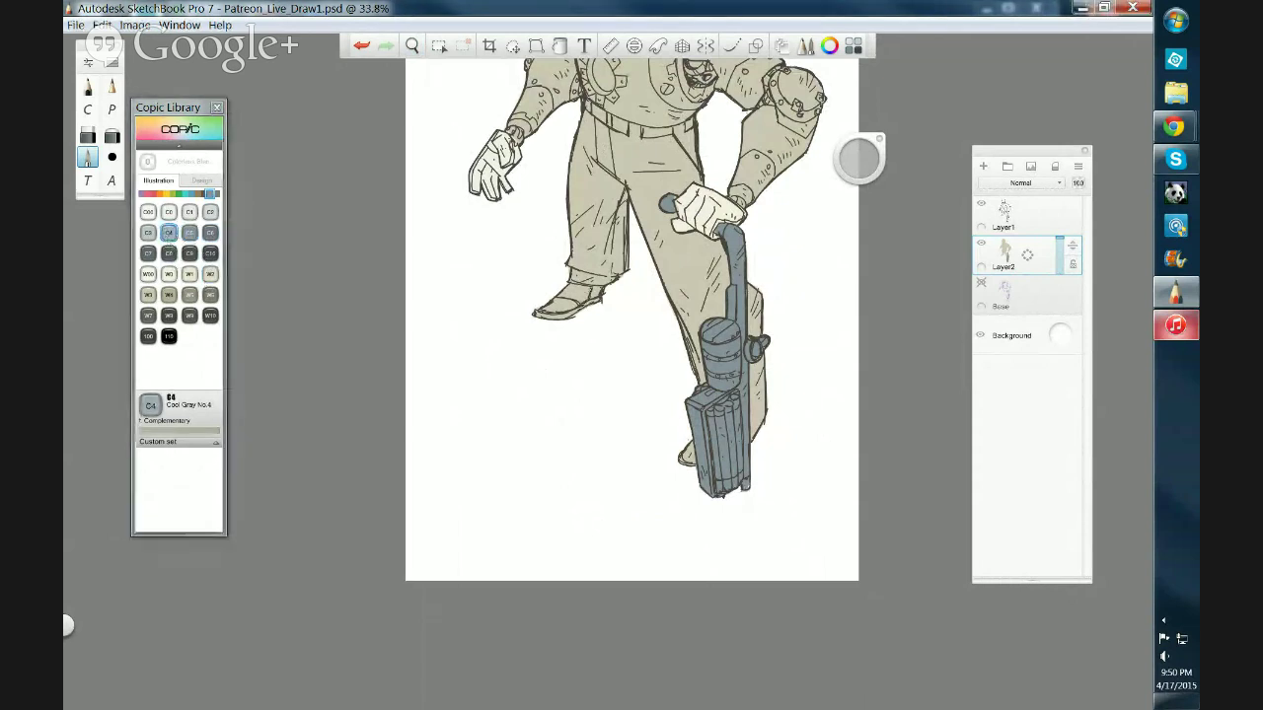
left_click(1072, 265)
mouse_move(539, 313)
left_mouse_down()
mouse_move(597, 304)
mouse_move(550, 307)
mouse_move(595, 294)
mouse_move(569, 290)
mouse_move(583, 291)
left_mouse_up()
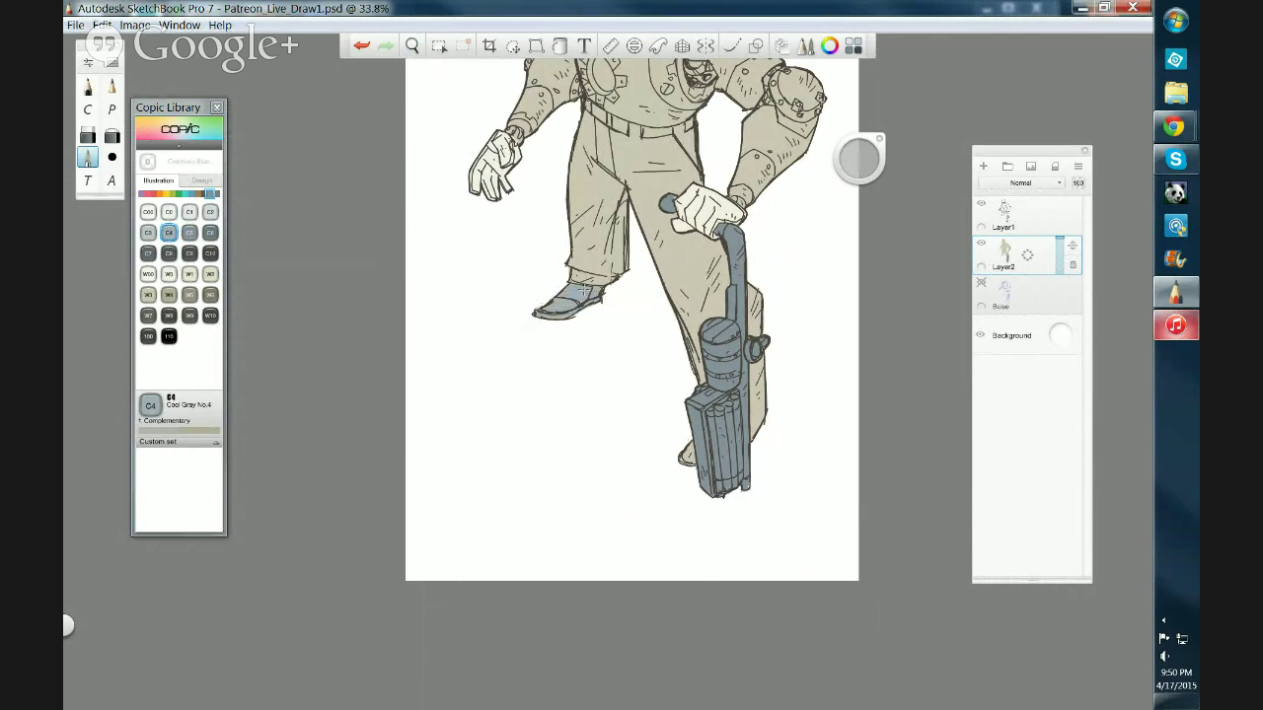
left_click_drag(680, 456, 690, 443)
Paint the exposed mechanism under the shoulder, the centre of the chest gear and the elbow joint with Cool Gray C4
mouse_move(868, 277)
left_mouse_down()
mouse_move(837, 421)
mouse_move(796, 483)
left_mouse_up()
mouse_move(632, 274)
left_mouse_down()
mouse_move(619, 282)
mouse_move(633, 290)
left_mouse_up()
left_click_drag(643, 266, 625, 278)
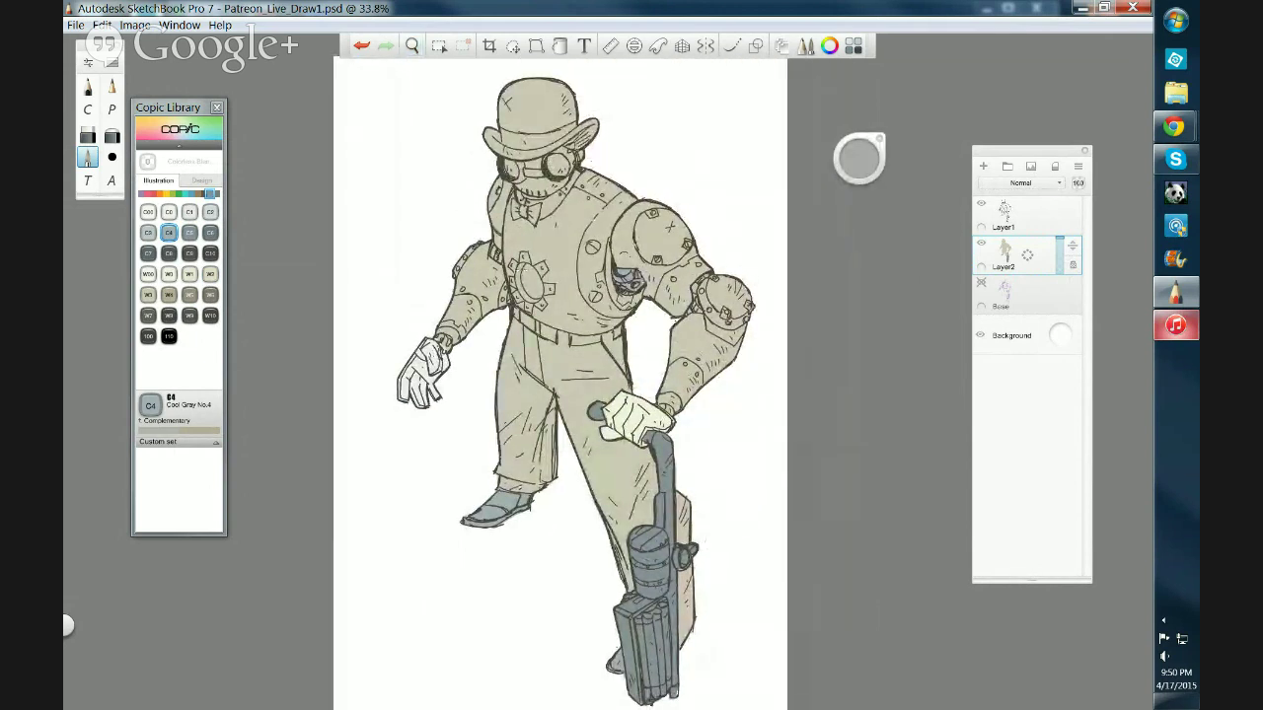
left_click_drag(522, 269, 539, 298)
left_click_drag(859, 159, 718, 190)
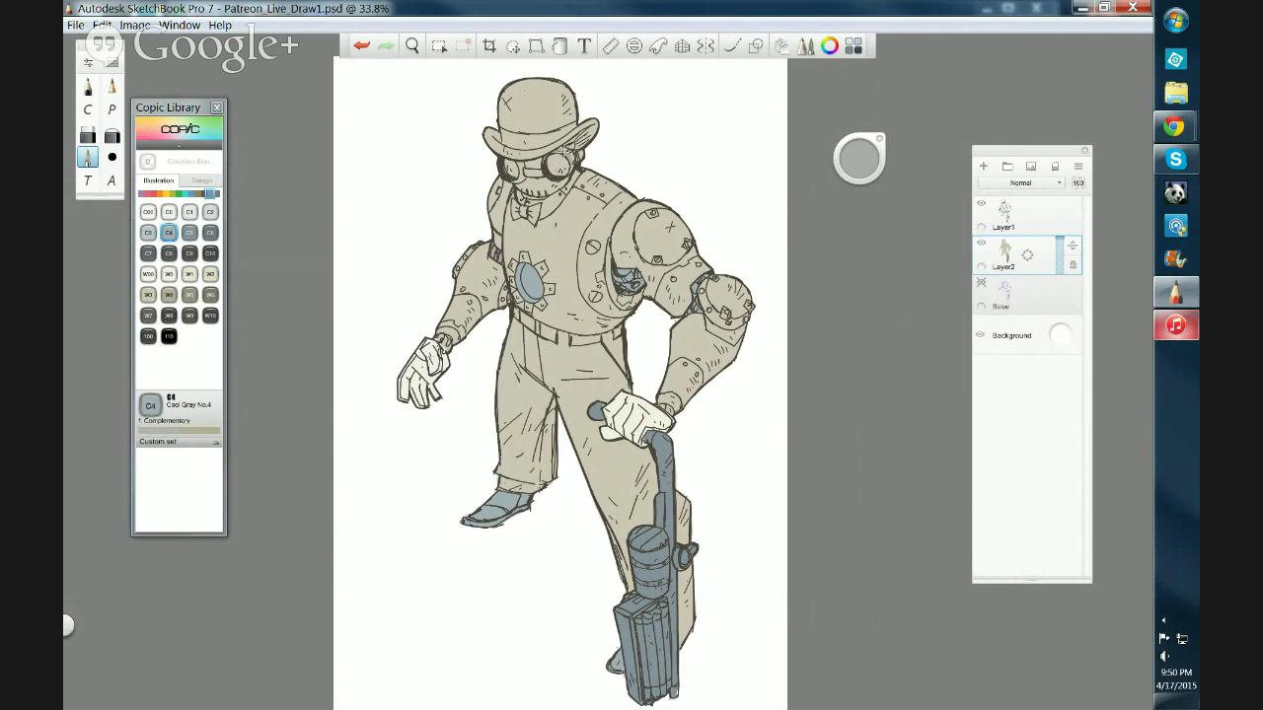
Paint the goggles' bridge and the side of the head with Cool Gray C4, undoing the stray colour around the chin
mouse_move(519, 165)
left_mouse_down()
mouse_move(521, 179)
mouse_move(529, 172)
left_mouse_up()
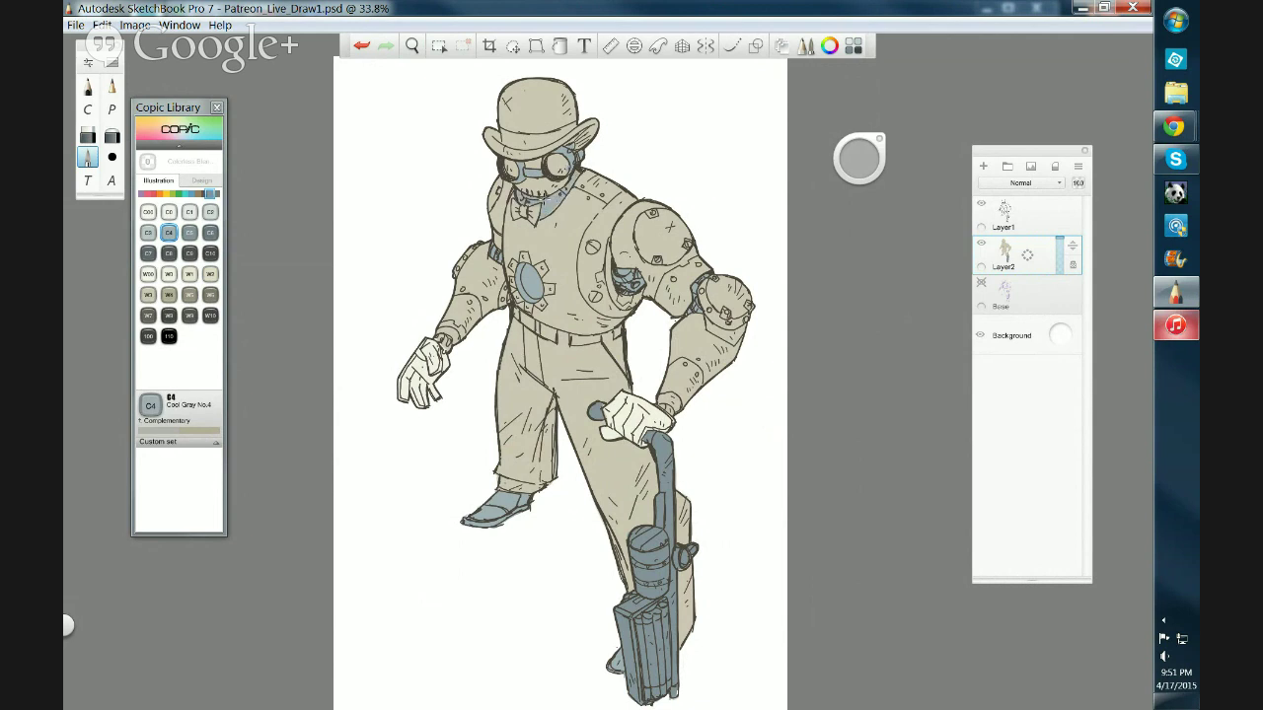
left_click(364, 46)
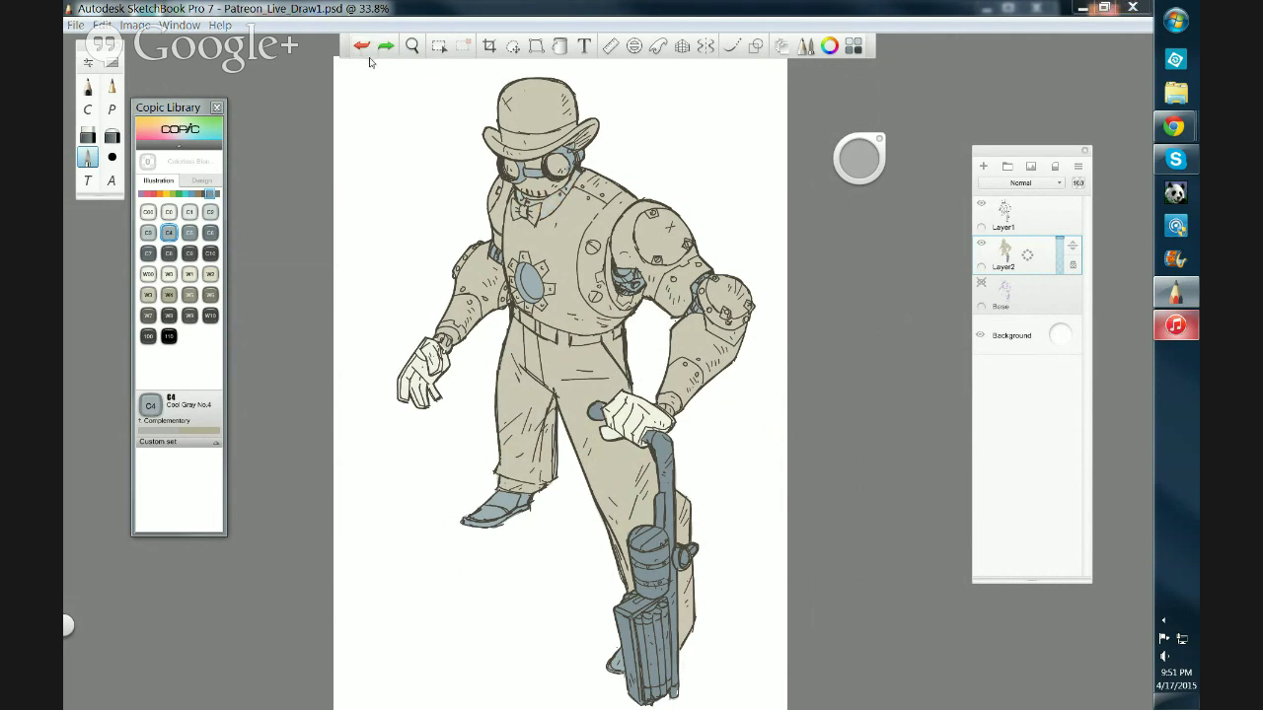
left_click_drag(554, 195, 548, 203)
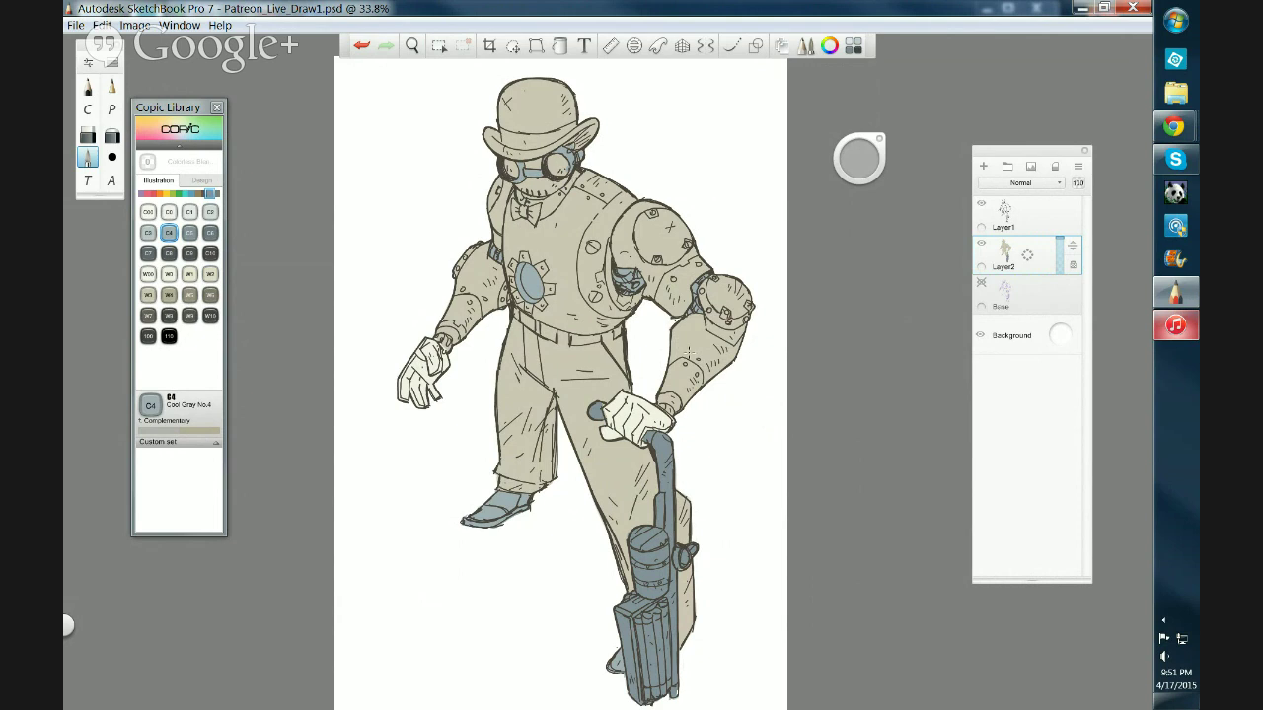
Paint the bow tie with Cool Gray C00
left_click(148, 274)
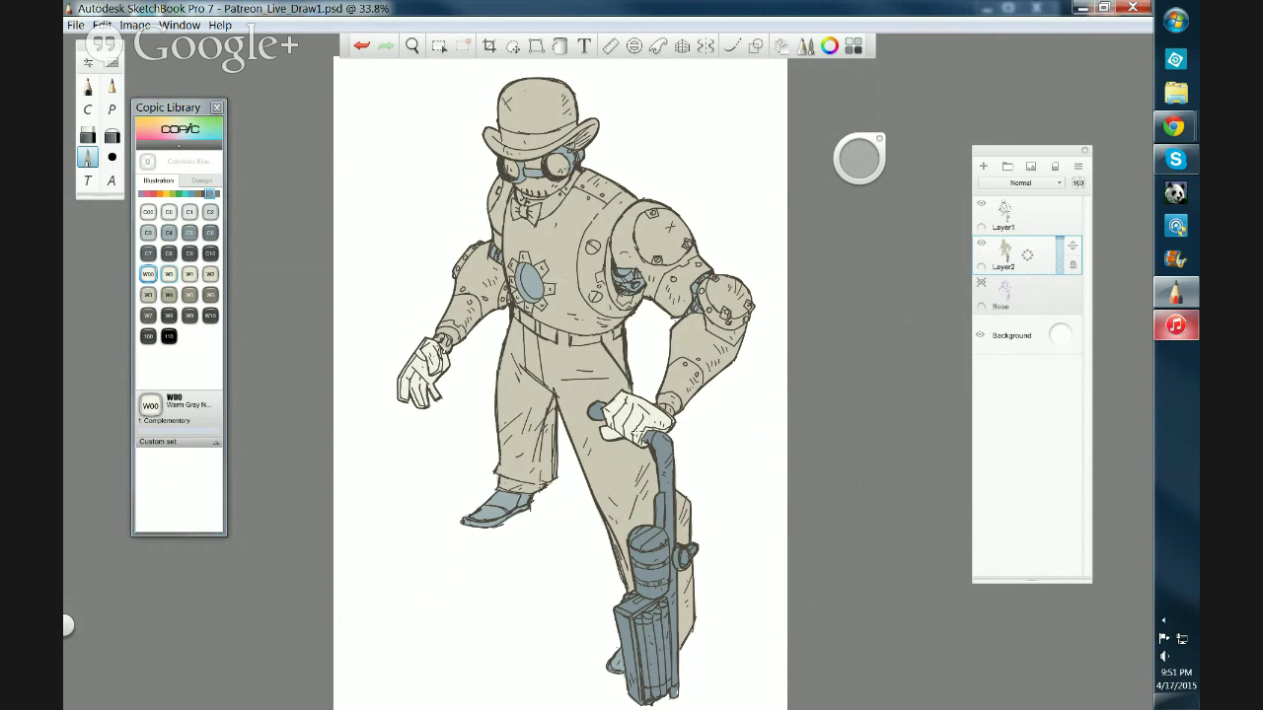
left_click(148, 212)
mouse_move(518, 206)
left_mouse_down()
mouse_move(540, 205)
mouse_move(516, 214)
left_mouse_up()
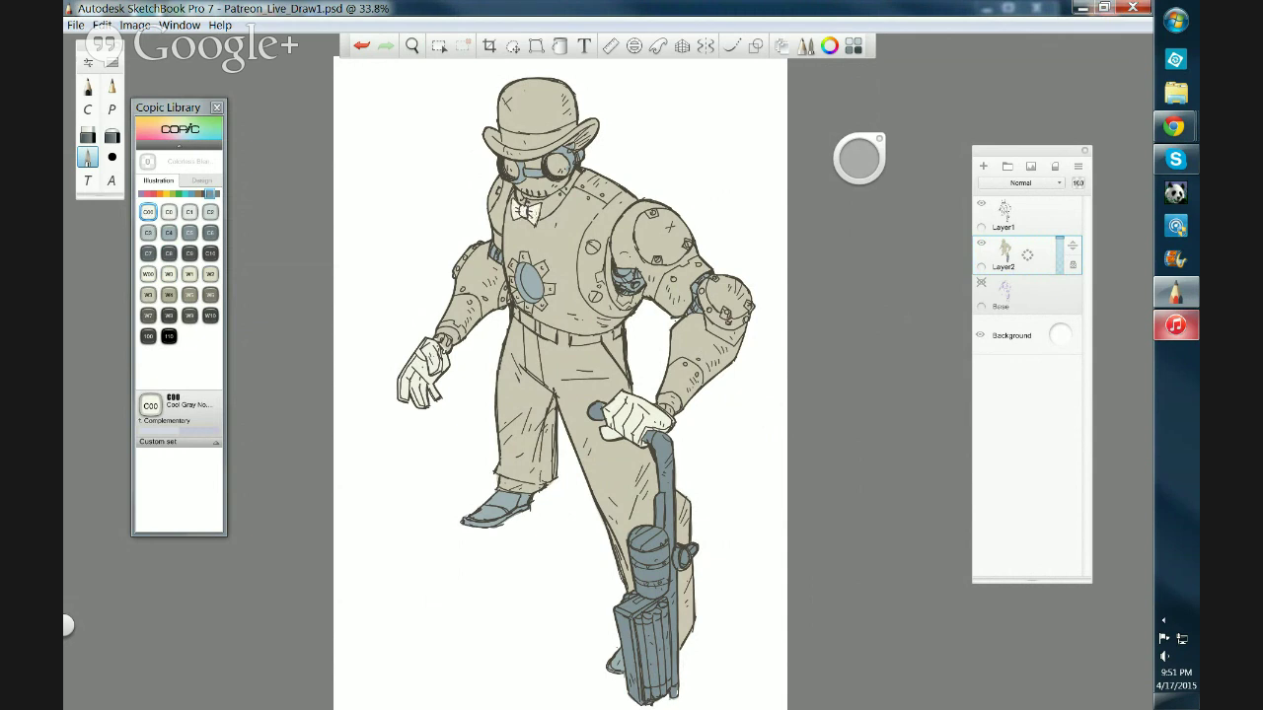
Paint the bowler hat and both shoes with BV00 Mauve Shadow
left_click(199, 432)
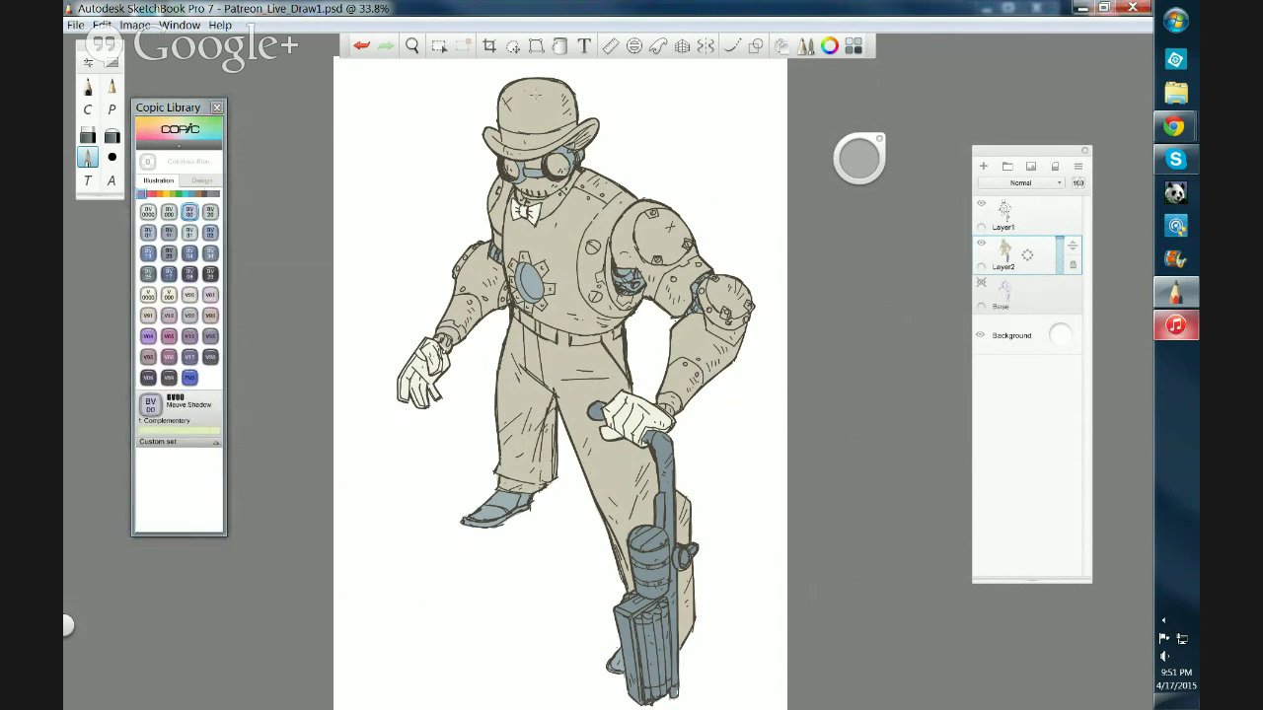
mouse_move(500, 108)
left_mouse_down()
mouse_move(490, 141)
mouse_move(589, 129)
left_mouse_up()
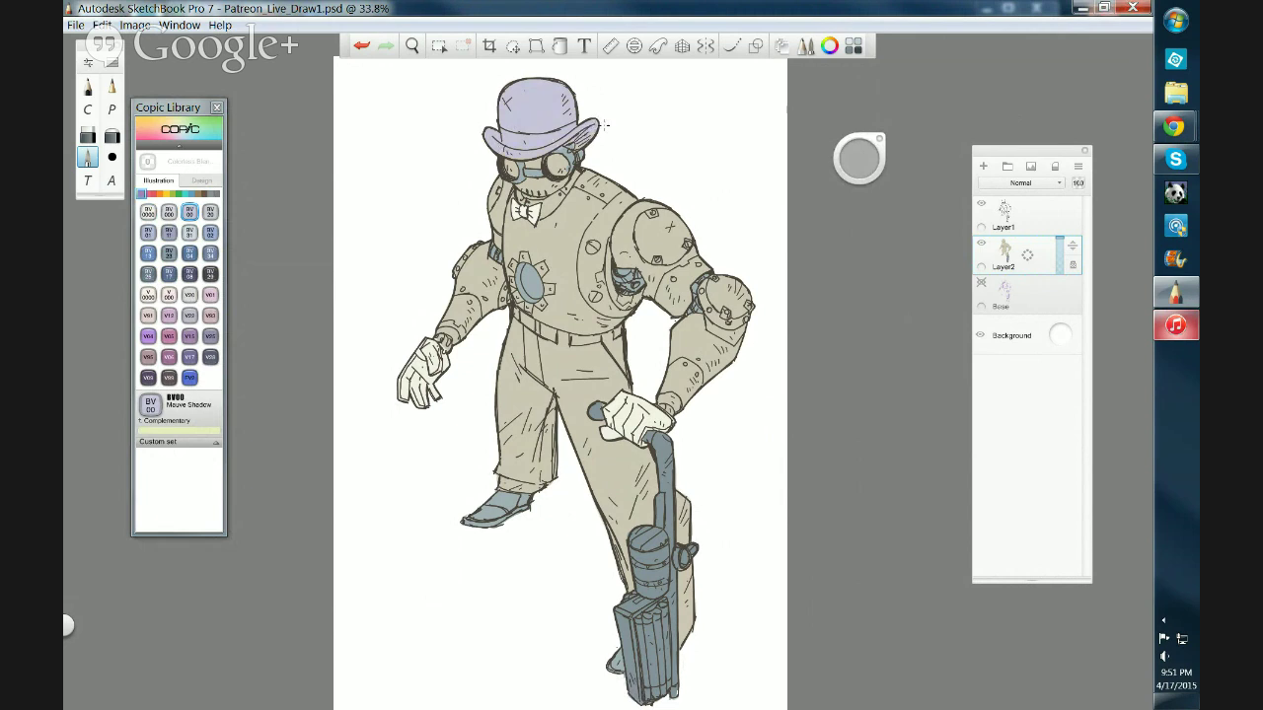
mouse_move(479, 530)
left_mouse_down()
mouse_move(493, 515)
mouse_move(472, 521)
mouse_move(513, 498)
mouse_move(492, 496)
left_mouse_up()
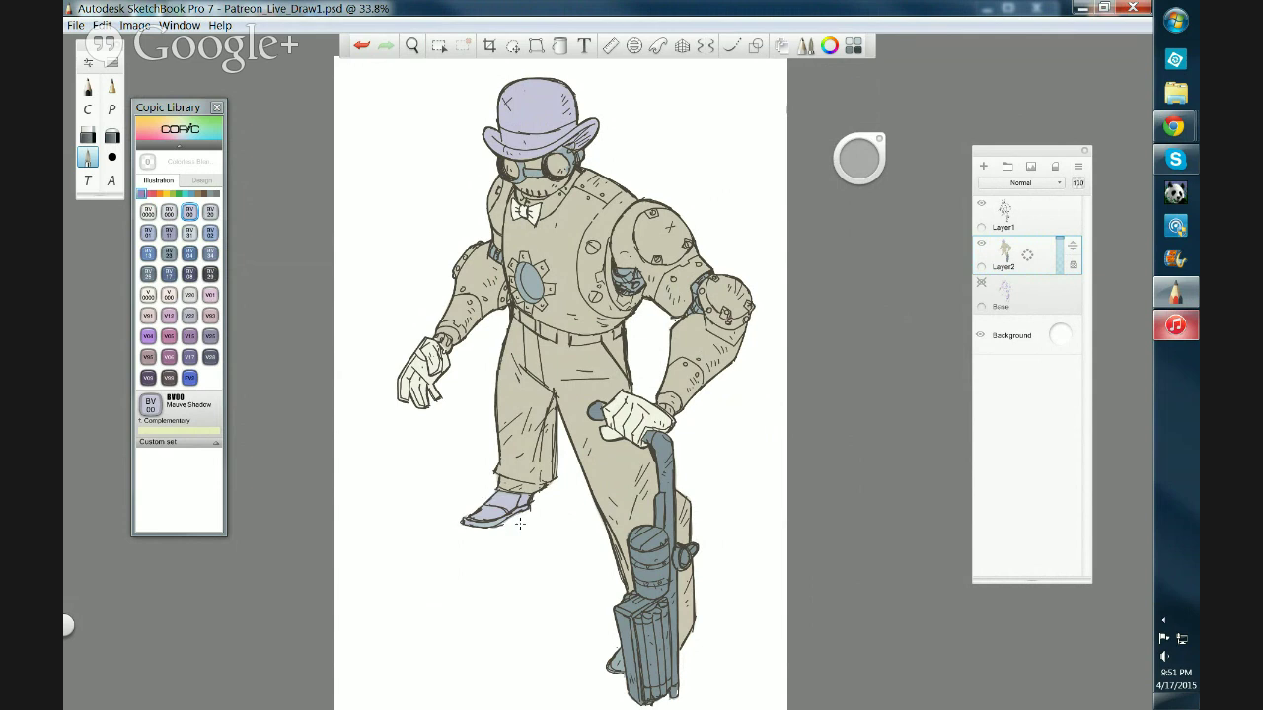
left_click_drag(611, 666, 615, 649)
Paint the cane gun's barrels and small side fittings with Neutral Gray N2
left_click(215, 195)
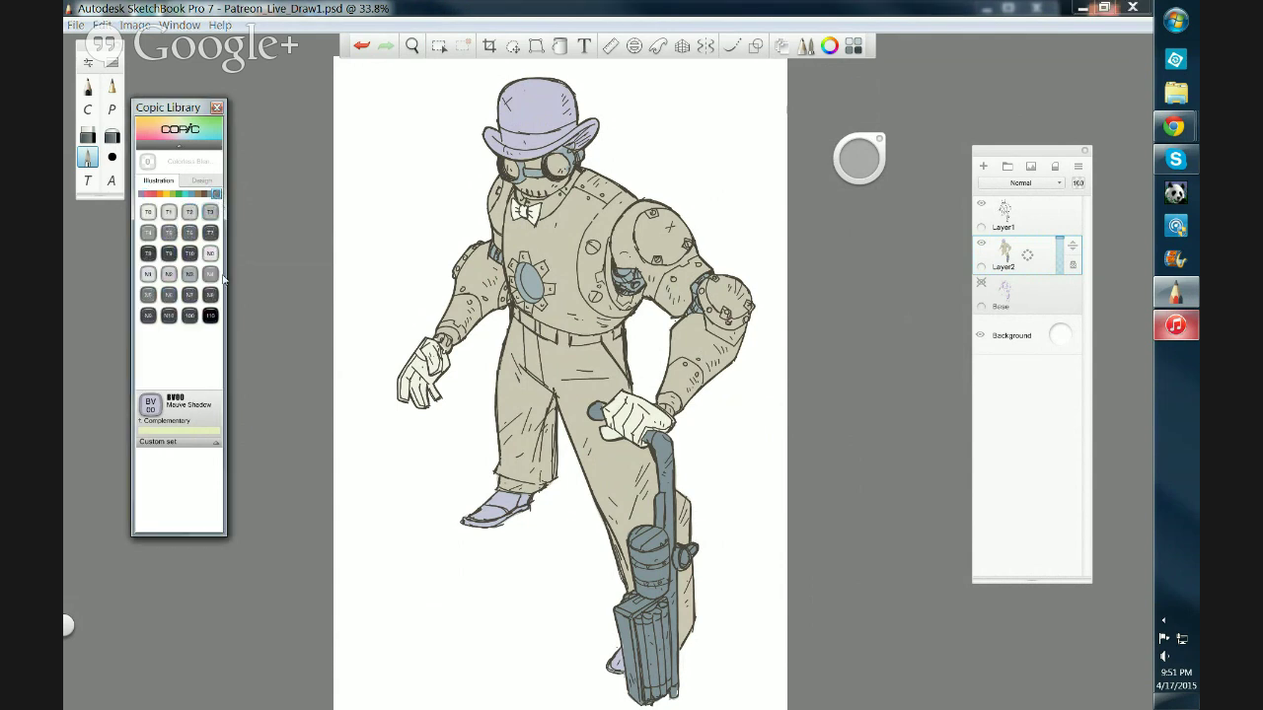
left_click(173, 280)
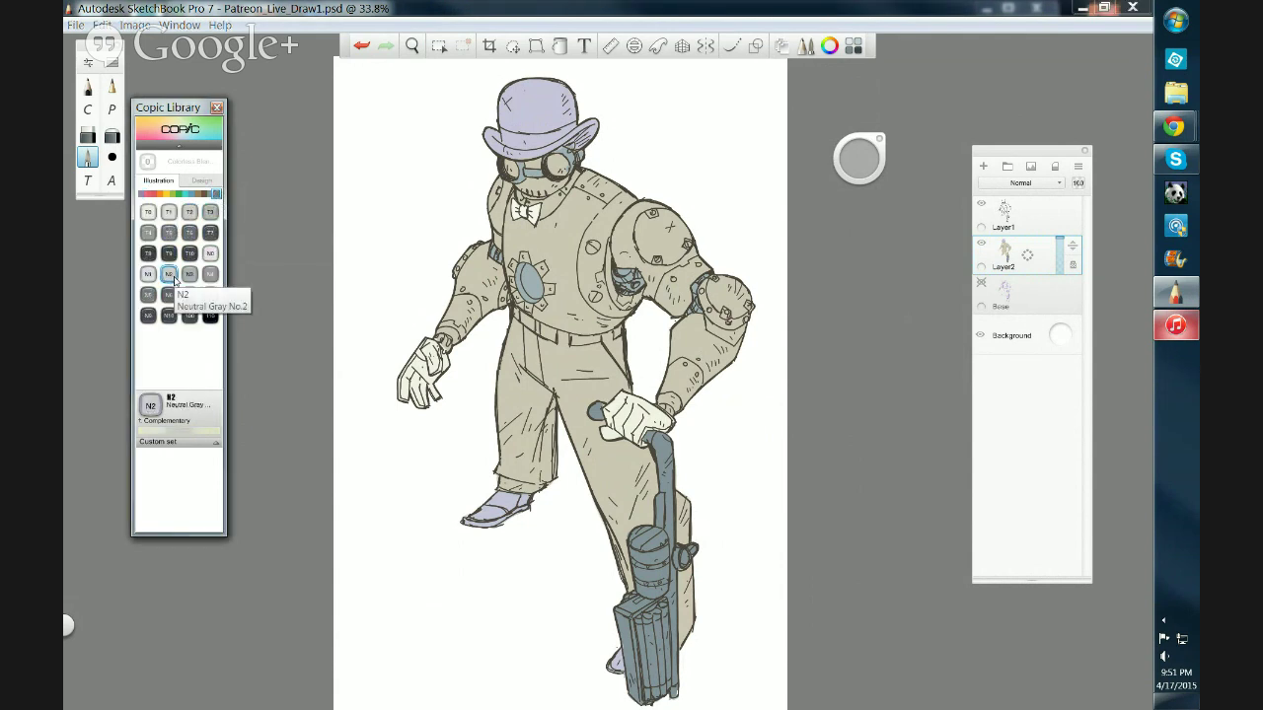
mouse_move(638, 620)
left_mouse_down()
mouse_move(650, 698)
mouse_move(664, 699)
left_mouse_up()
left_click_drag(660, 602, 667, 687)
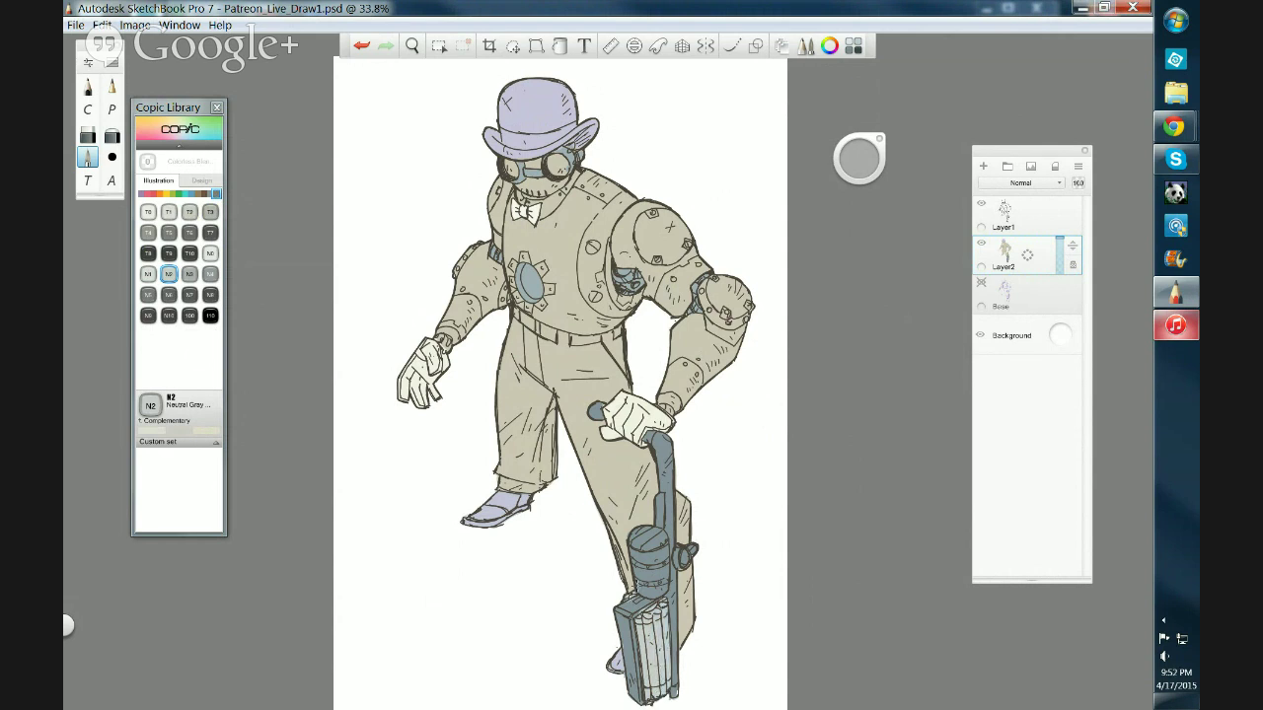
mouse_move(659, 493)
left_mouse_down()
mouse_move(682, 566)
mouse_move(694, 548)
left_mouse_up()
Add a new layer for the shadows and choose Neutral Gray N8
left_click(982, 166)
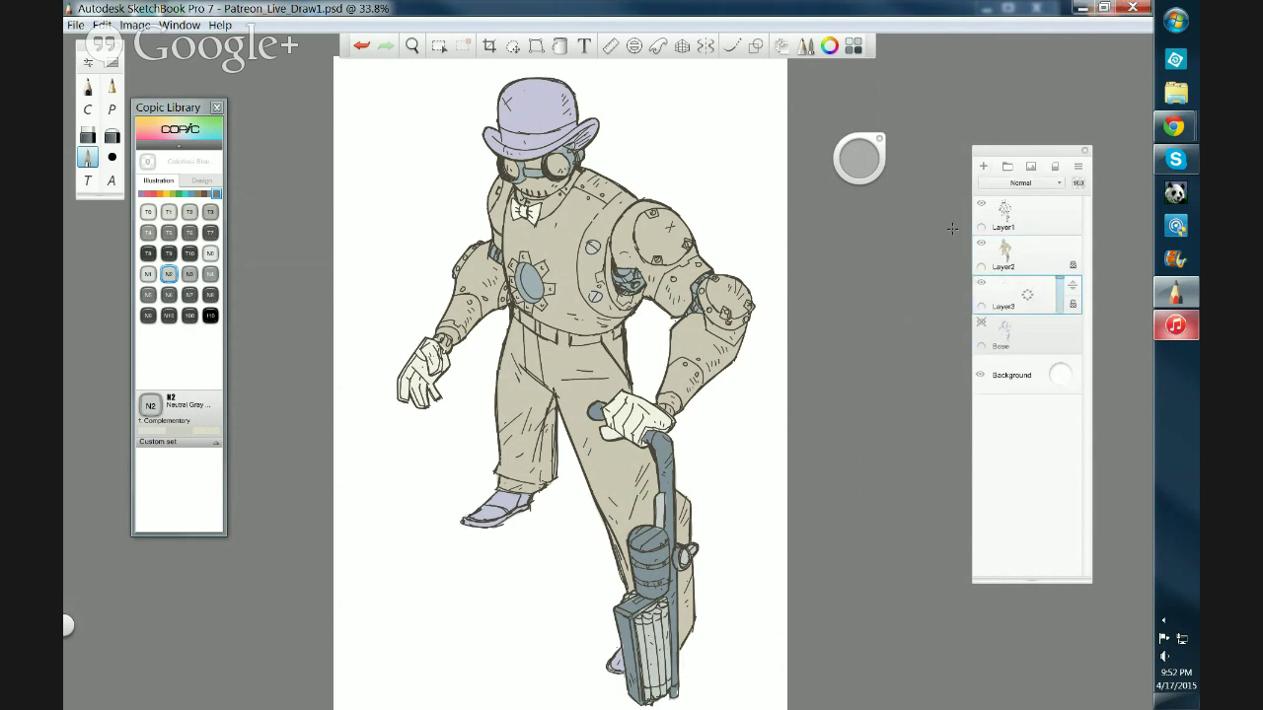
left_click(210, 294)
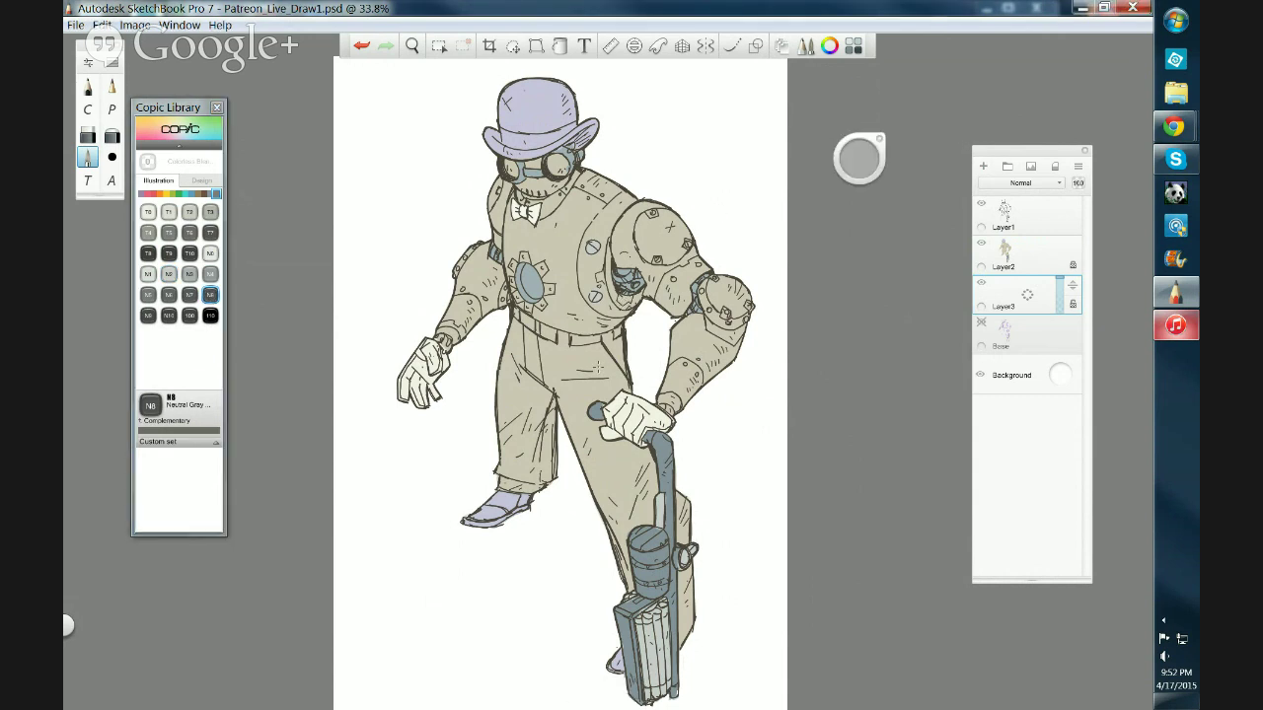
left_click_drag(1071, 287, 1065, 251)
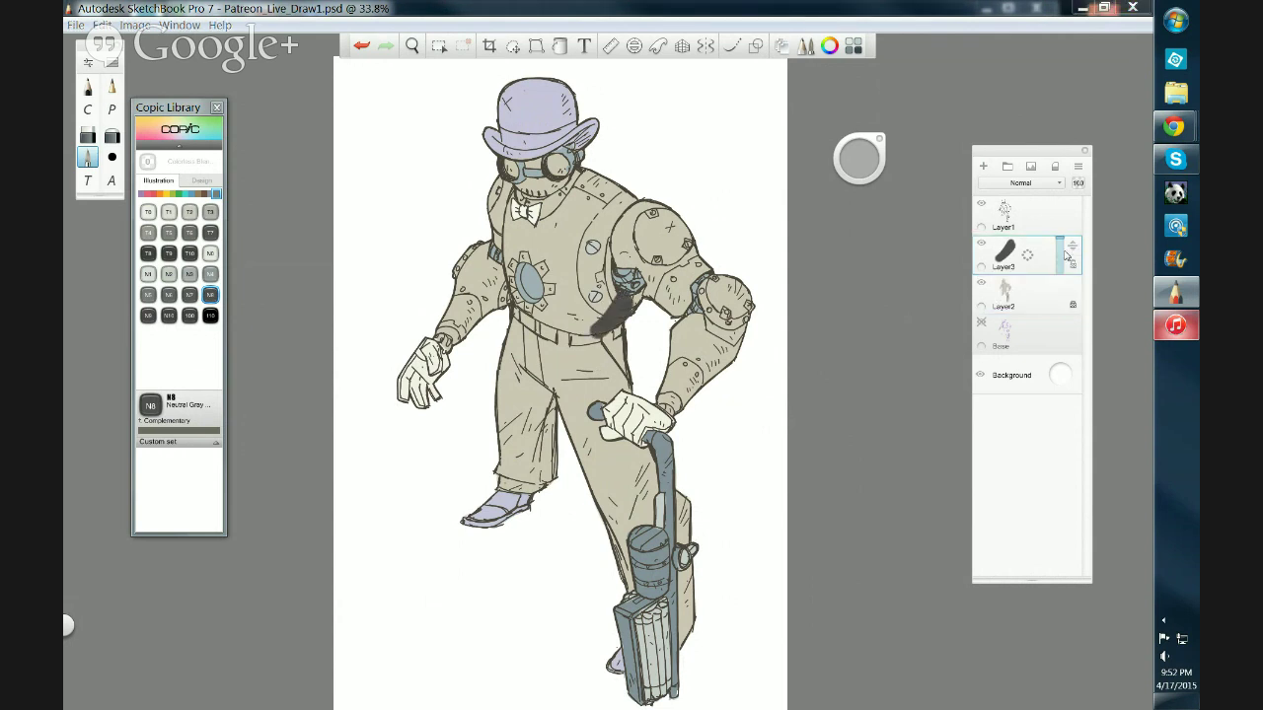
mouse_move(628, 293)
left_mouse_down()
mouse_move(707, 334)
mouse_move(696, 354)
mouse_move(675, 332)
left_mouse_up()
left_click_drag(864, 168, 865, 159)
left_click(361, 47)
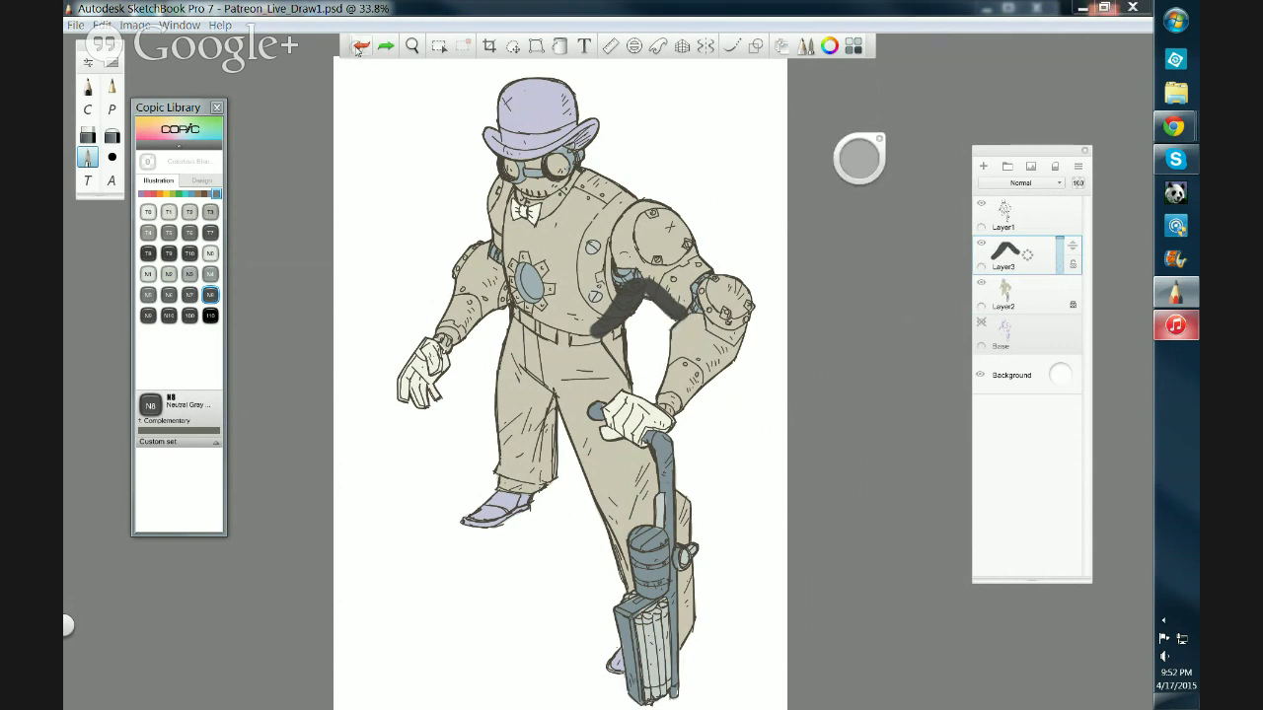
left_click(359, 46)
left_click(361, 46)
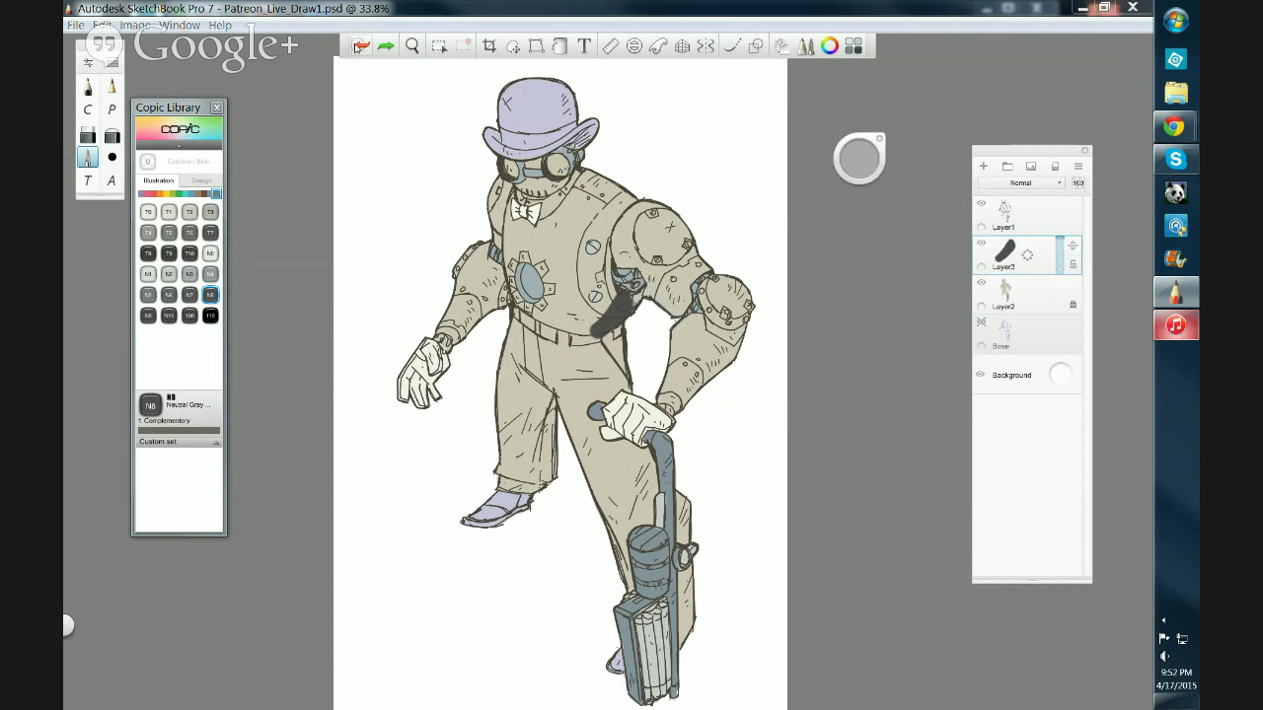
left_click(361, 47)
left_click(361, 46)
left_click(390, 51)
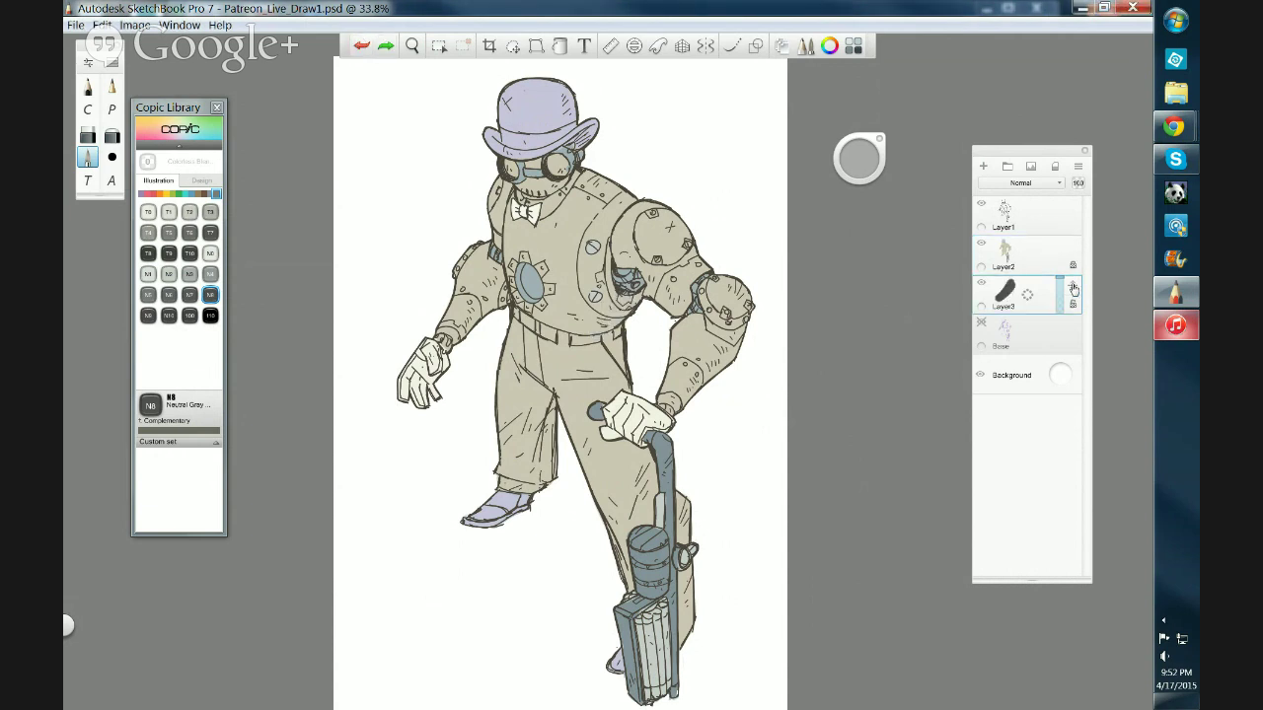
left_click_drag(1069, 292, 1067, 254)
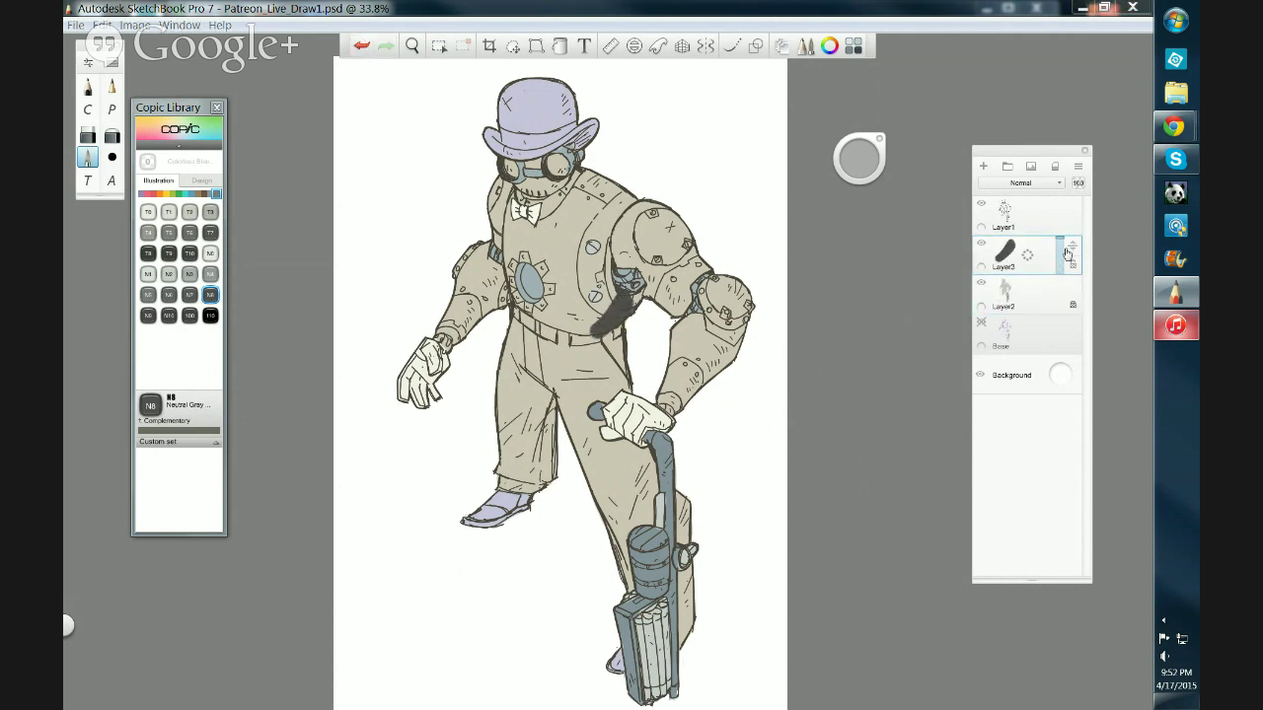
left_click(362, 48)
Move the new layer above Layer2 and paint N8 shadows on the lower torso, the open-hand arm, the hip and the rear trouser leg
left_click_drag(1073, 291, 1071, 251)
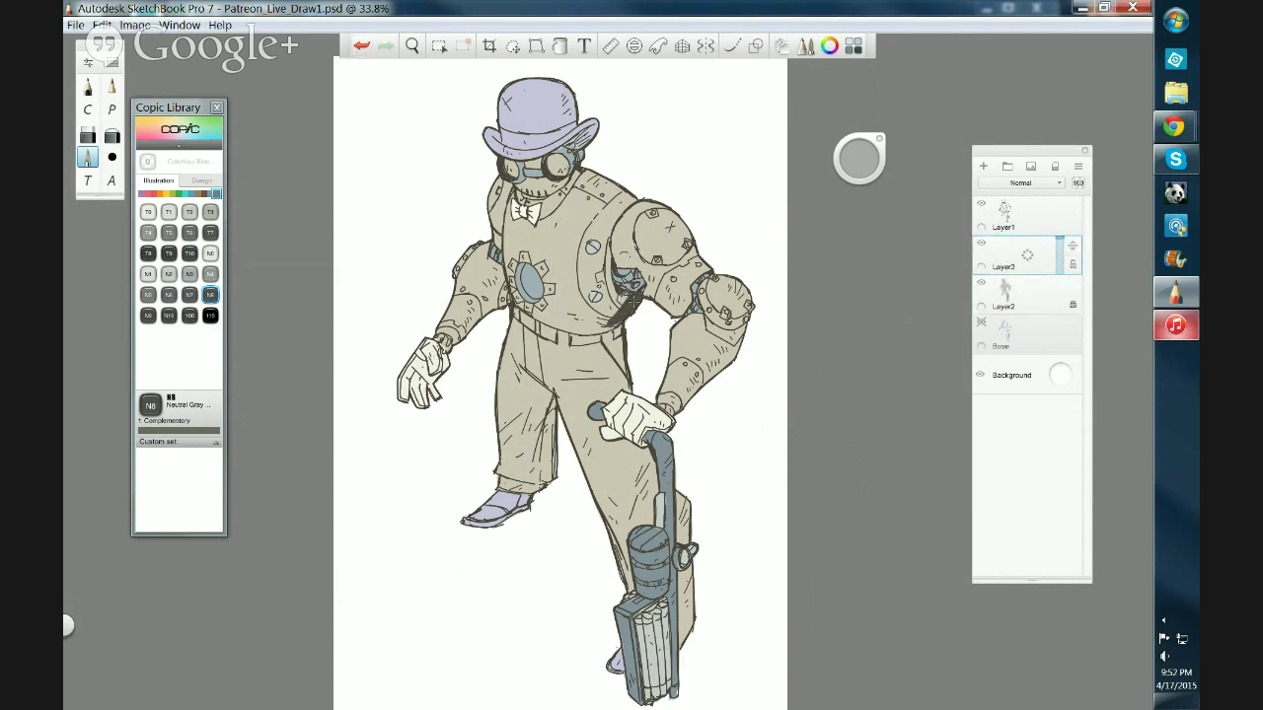
left_click_drag(501, 288, 454, 341)
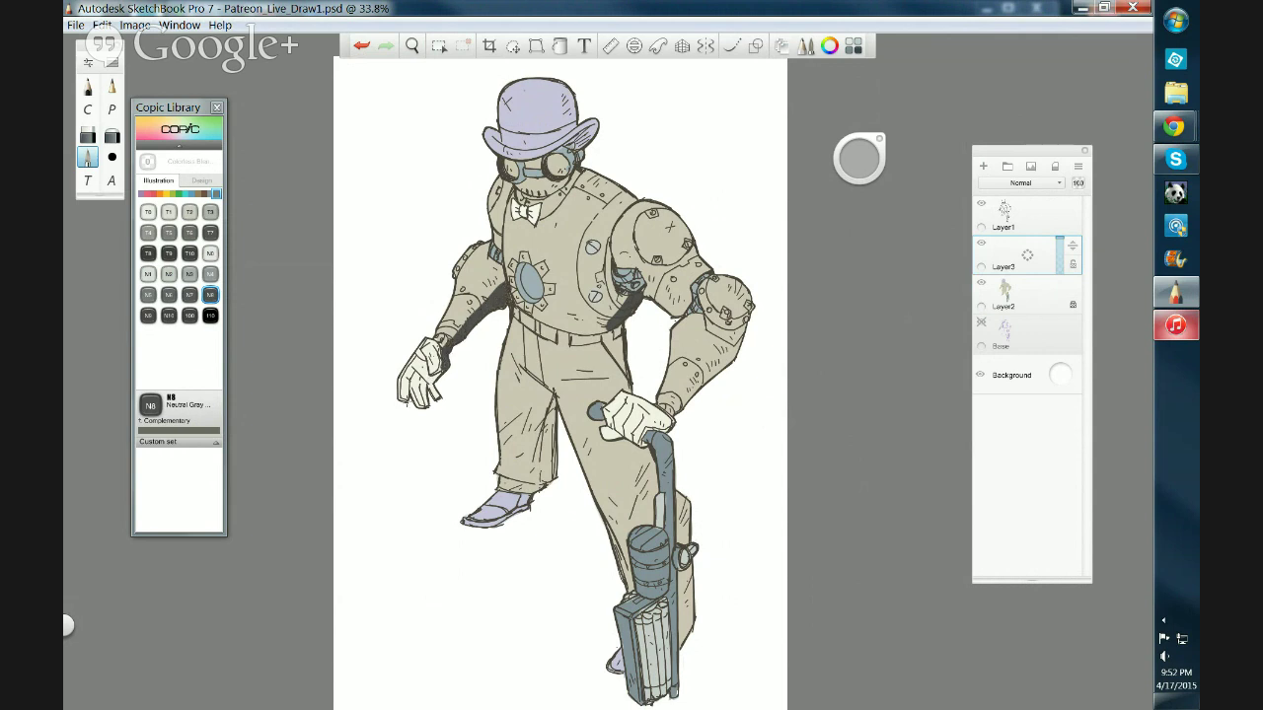
left_click_drag(606, 336, 626, 386)
left_click_drag(544, 391, 538, 486)
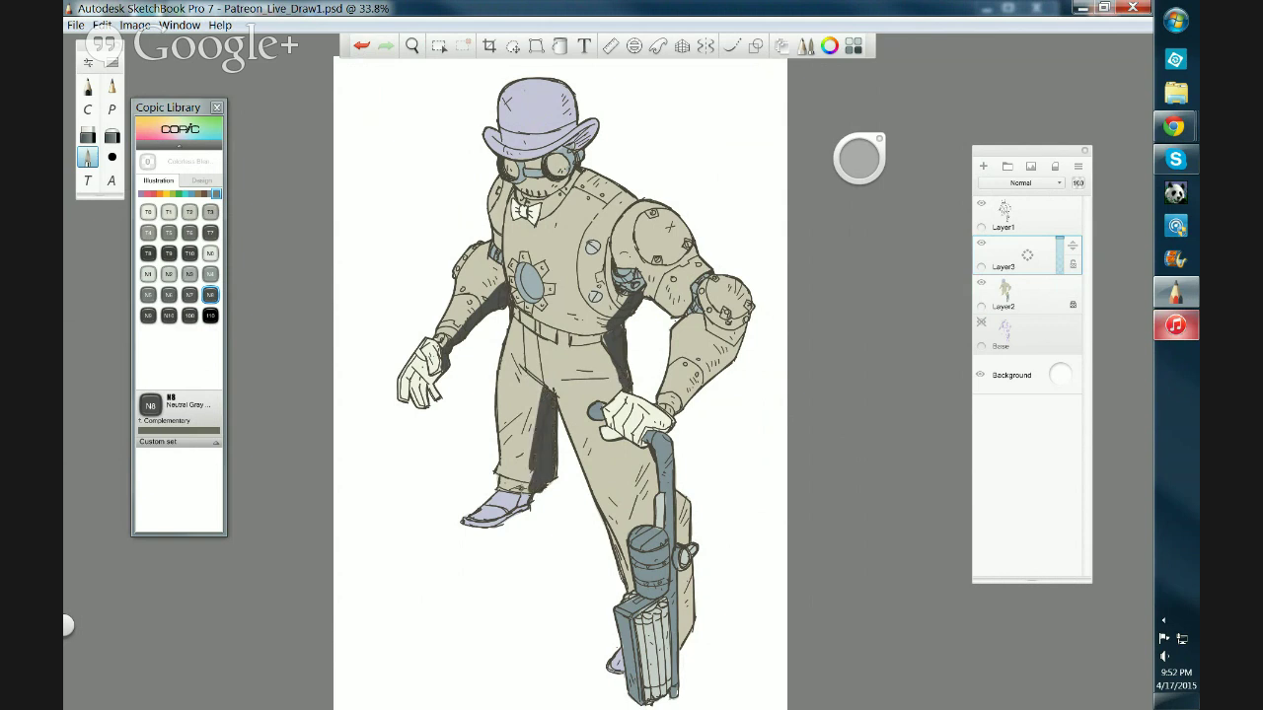
Paint N8 shadows on the rear shoe, the cane arm and glove, the cane, the front leg's edge and the hat brim
left_click_drag(524, 499, 477, 525)
mouse_move(674, 406)
left_mouse_down()
mouse_move(730, 361)
mouse_move(633, 438)
mouse_move(611, 435)
mouse_move(594, 411)
mouse_move(659, 500)
left_mouse_up()
left_click_drag(633, 546, 643, 597)
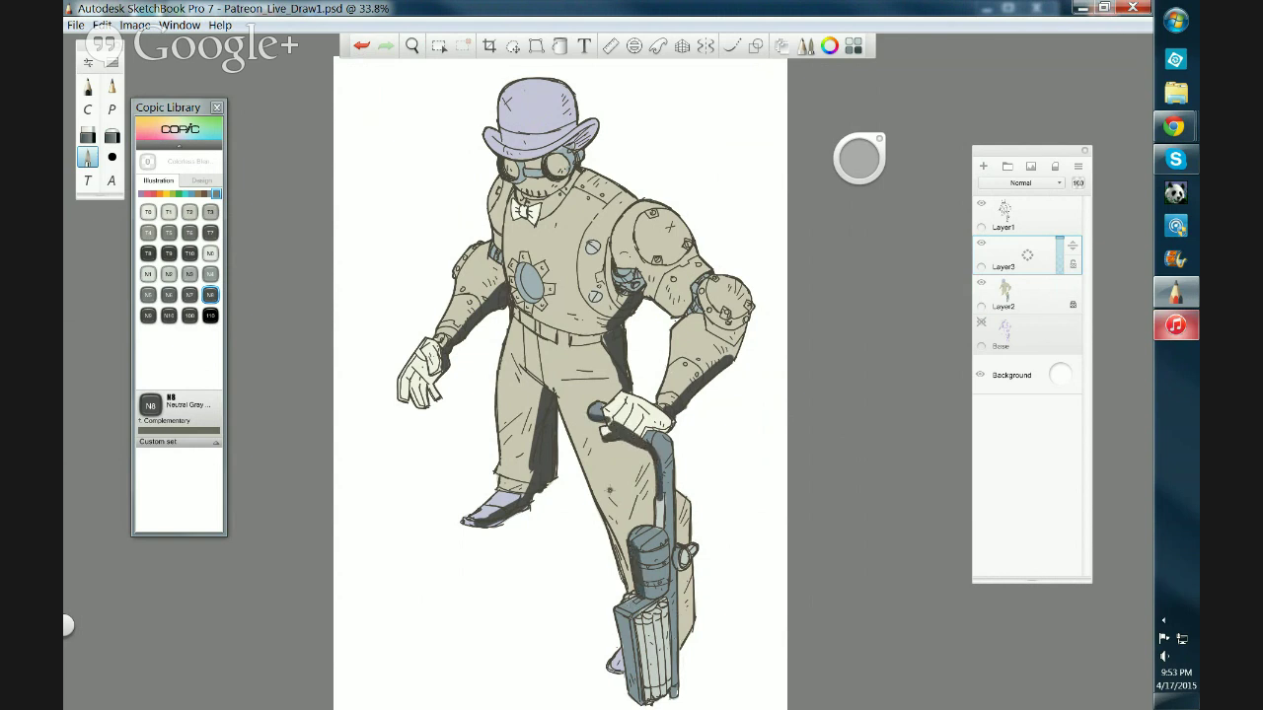
left_click_drag(604, 520, 630, 588)
left_click_drag(570, 146, 595, 127)
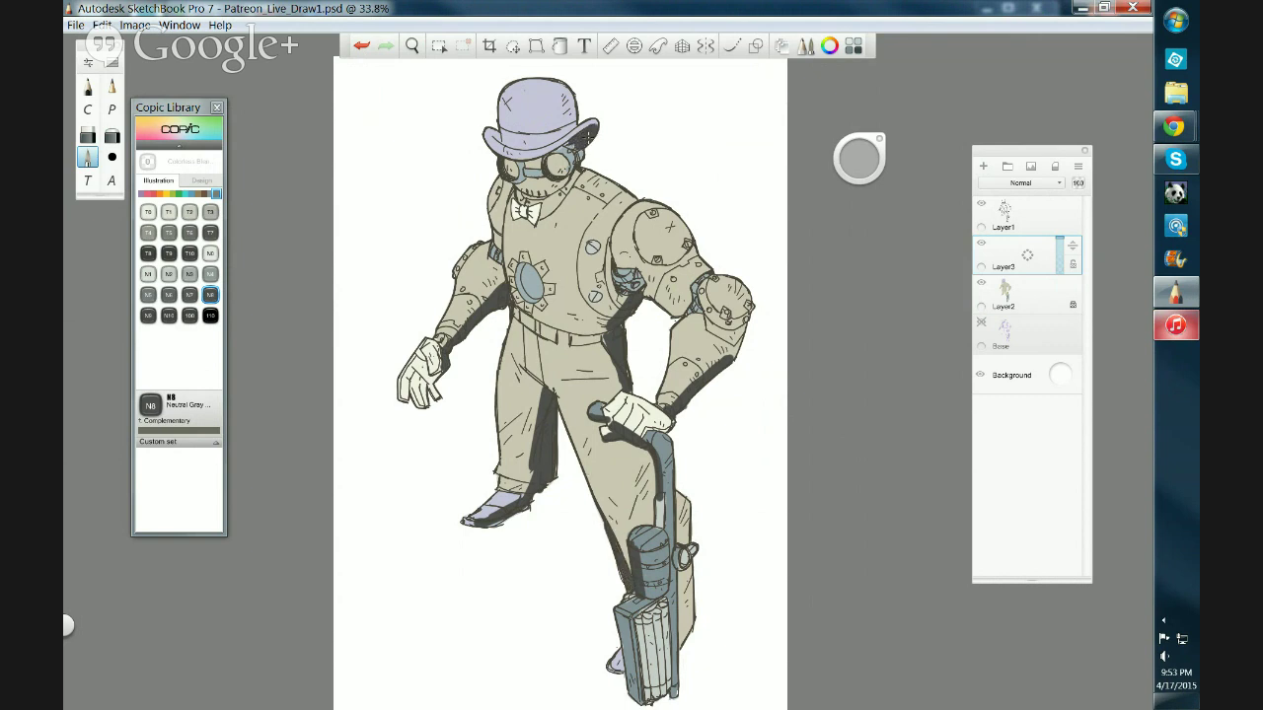
Paint N8 shadows on the hat crown, goggles and upper arm's underside, and lower the shadow layer's opacity to 42
mouse_move(549, 78)
left_mouse_down()
mouse_move(567, 117)
mouse_move(571, 98)
mouse_move(574, 128)
left_mouse_up()
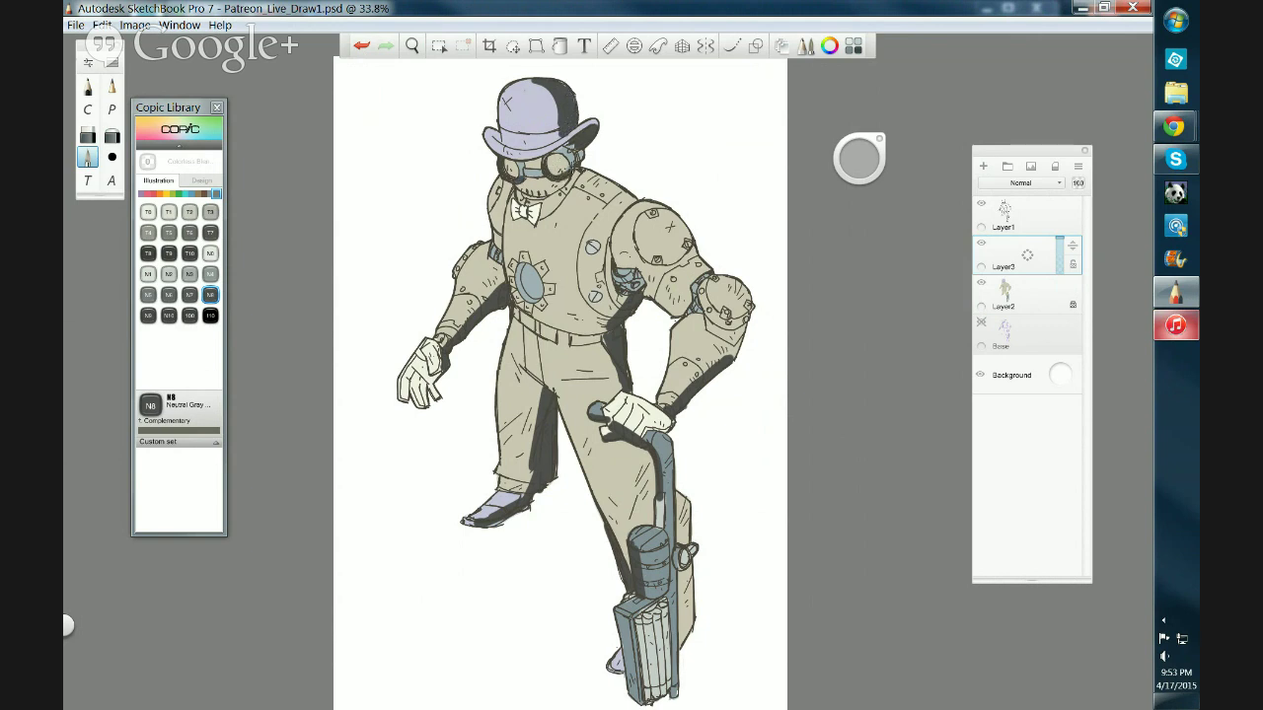
left_click_drag(506, 161, 550, 180)
left_click_drag(643, 290, 679, 315)
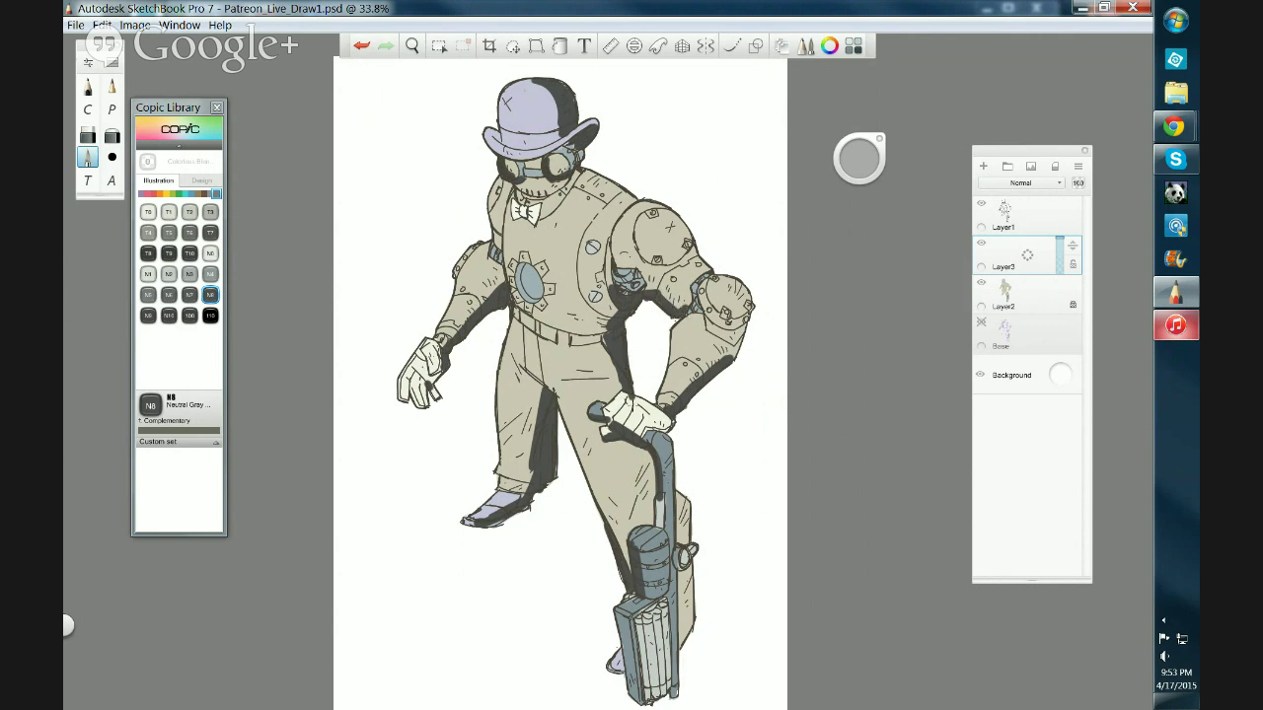
mouse_move(1064, 266)
left_mouse_down()
mouse_move(1055, 294)
mouse_move(1059, 257)
left_mouse_up()
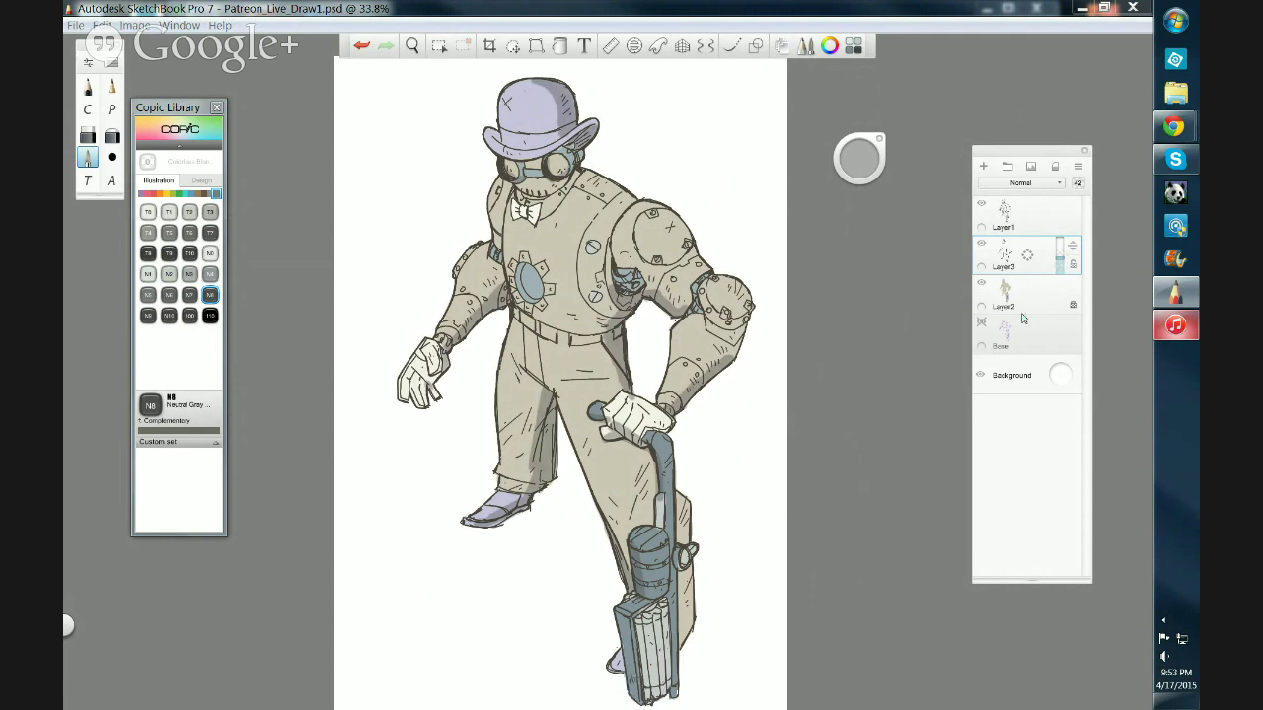
Add a new layer directly above the Base sketch layer and flood-fill it with Copic YG91 Putty as background
left_click(175, 195)
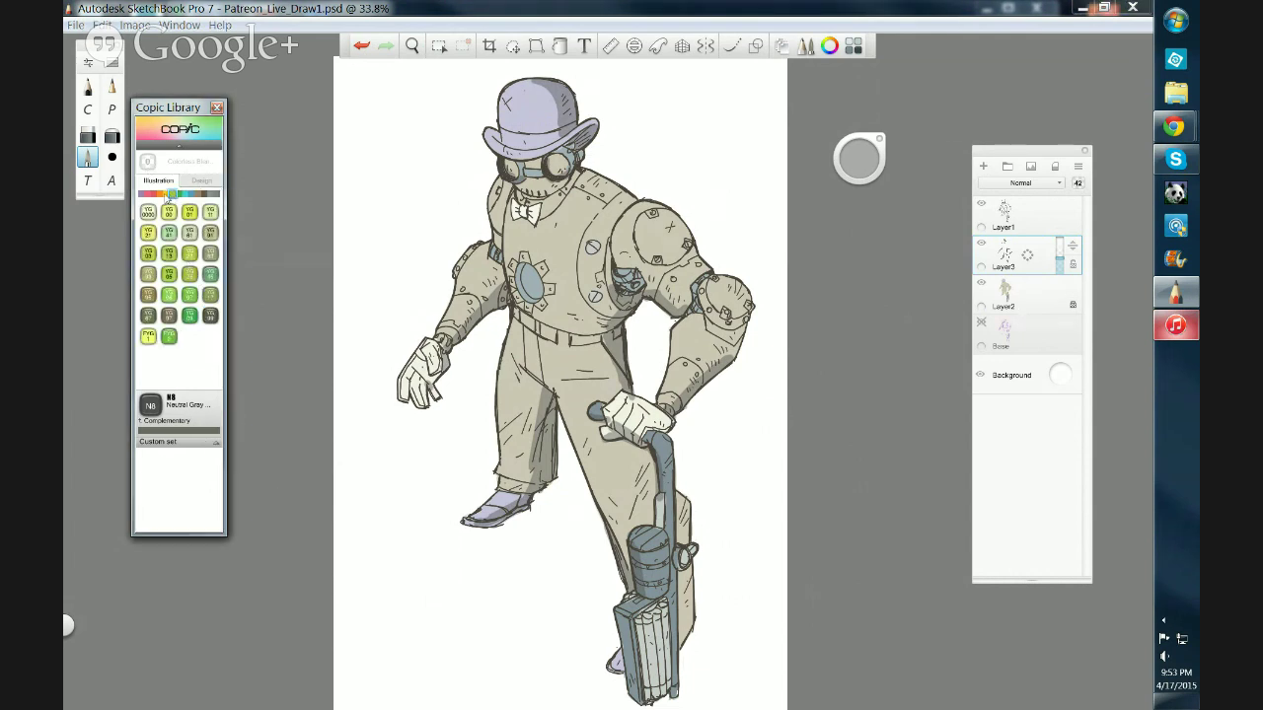
left_click(211, 233)
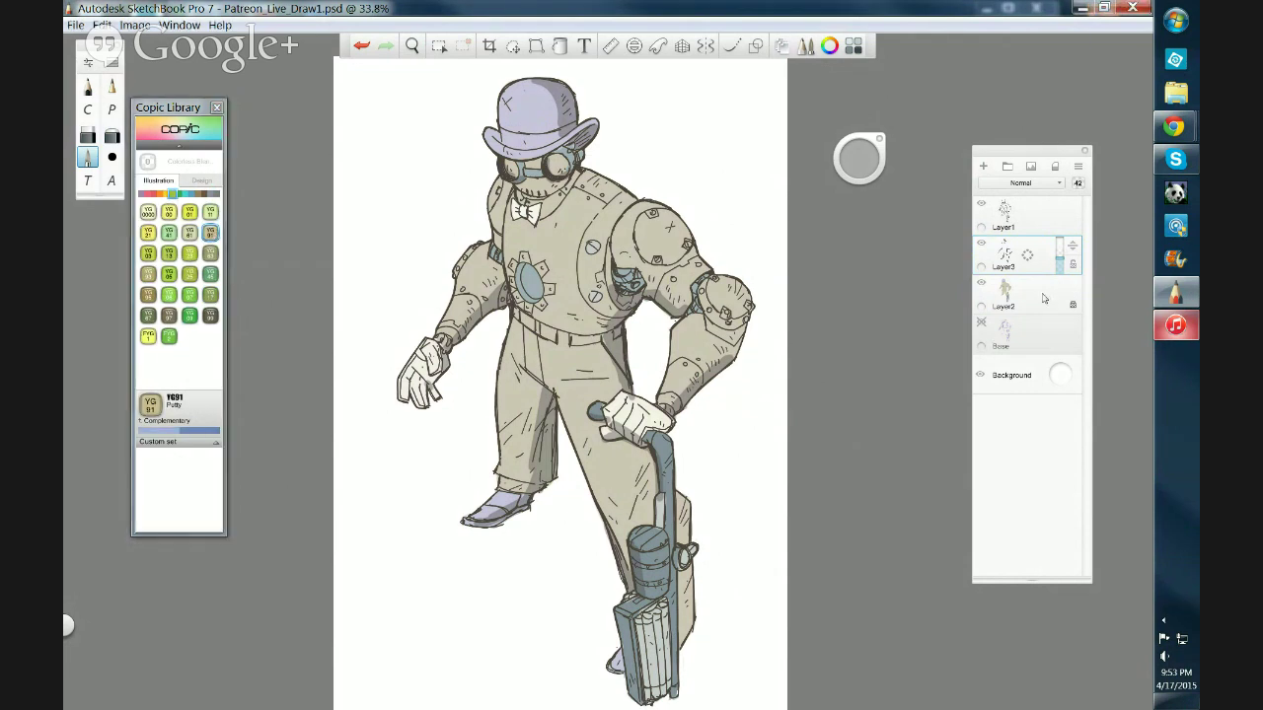
left_click(1042, 344)
left_click(982, 166)
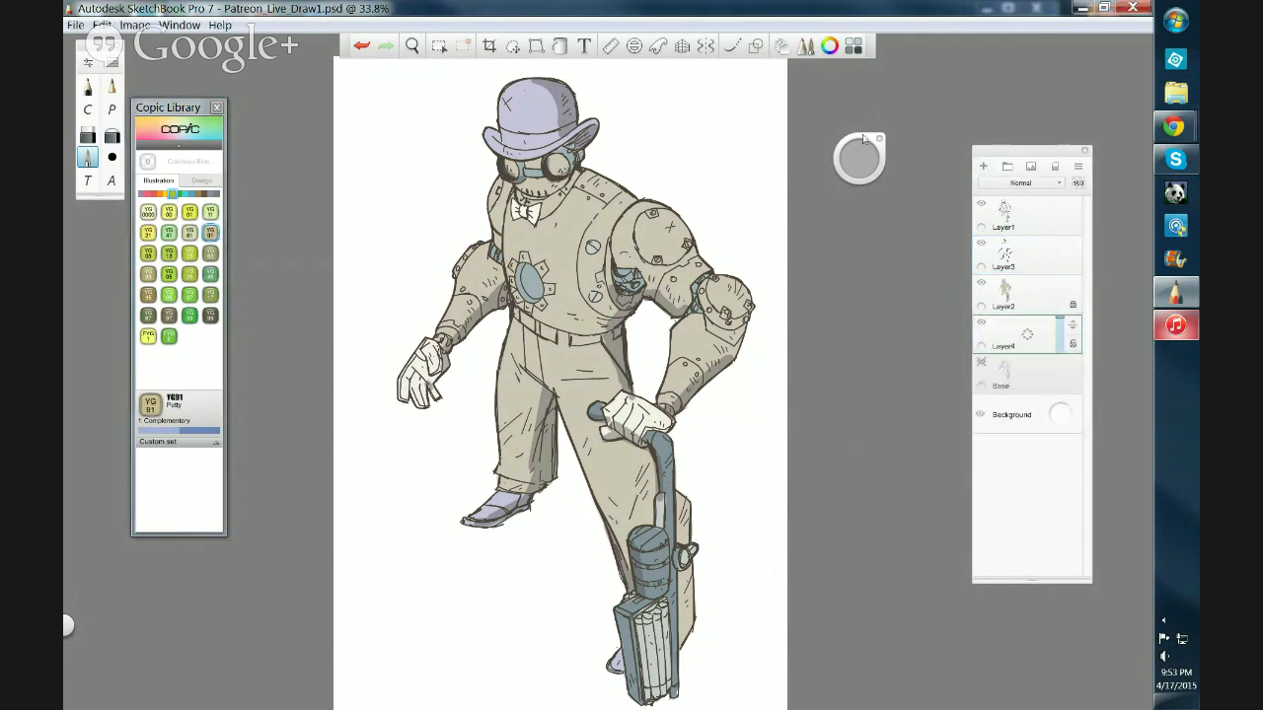
left_click(560, 46)
left_click(664, 229)
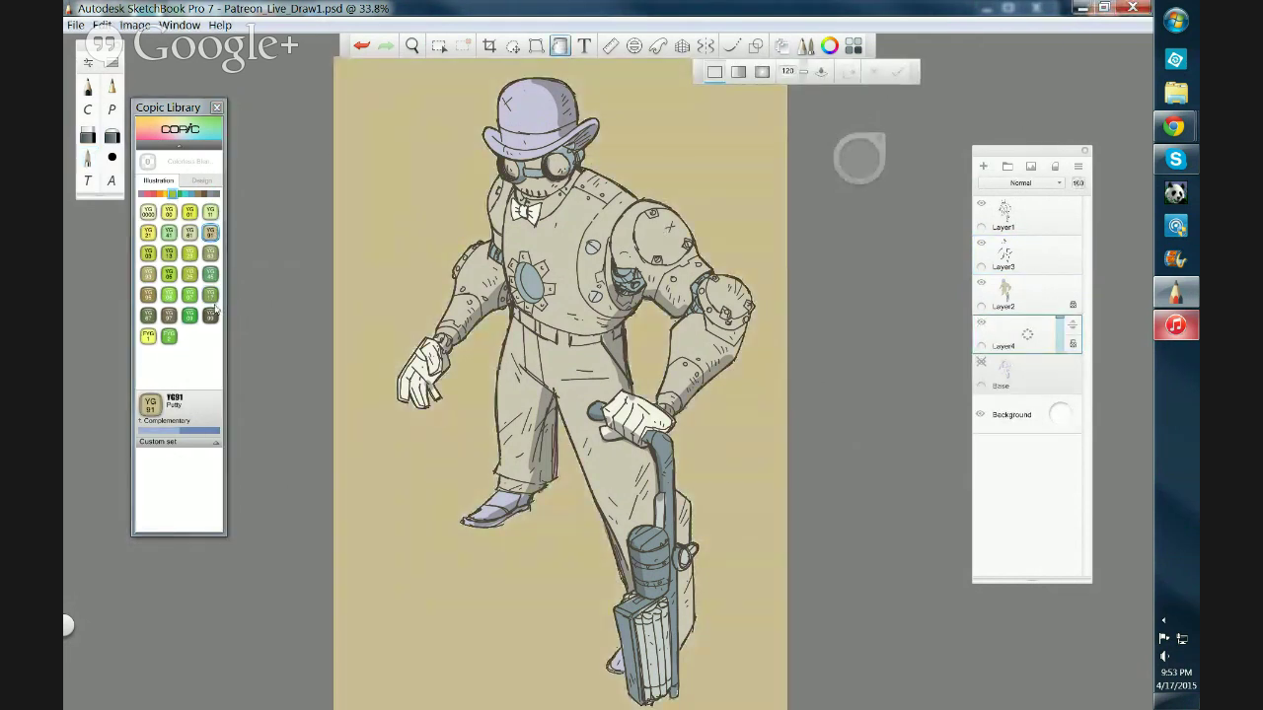
Try the complementary BV02 Prune as the background fill and refill the layer with YG91 Putty
left_click(175, 431)
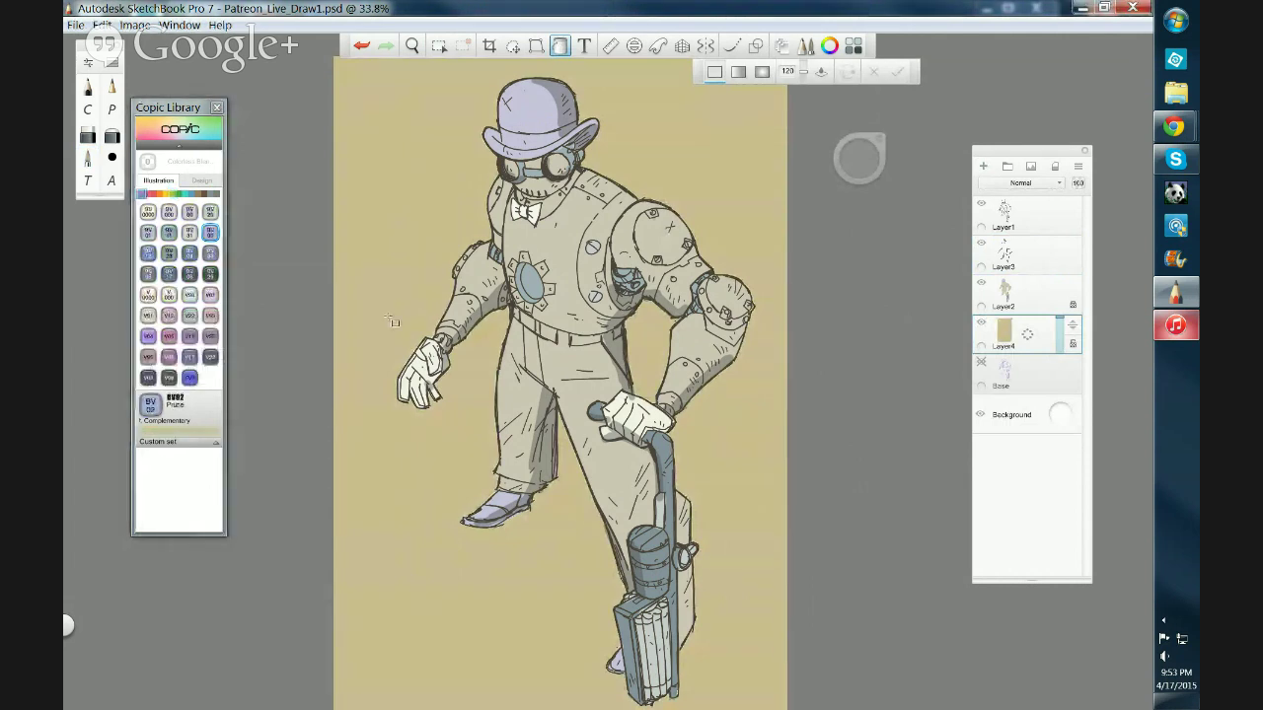
left_click(391, 321)
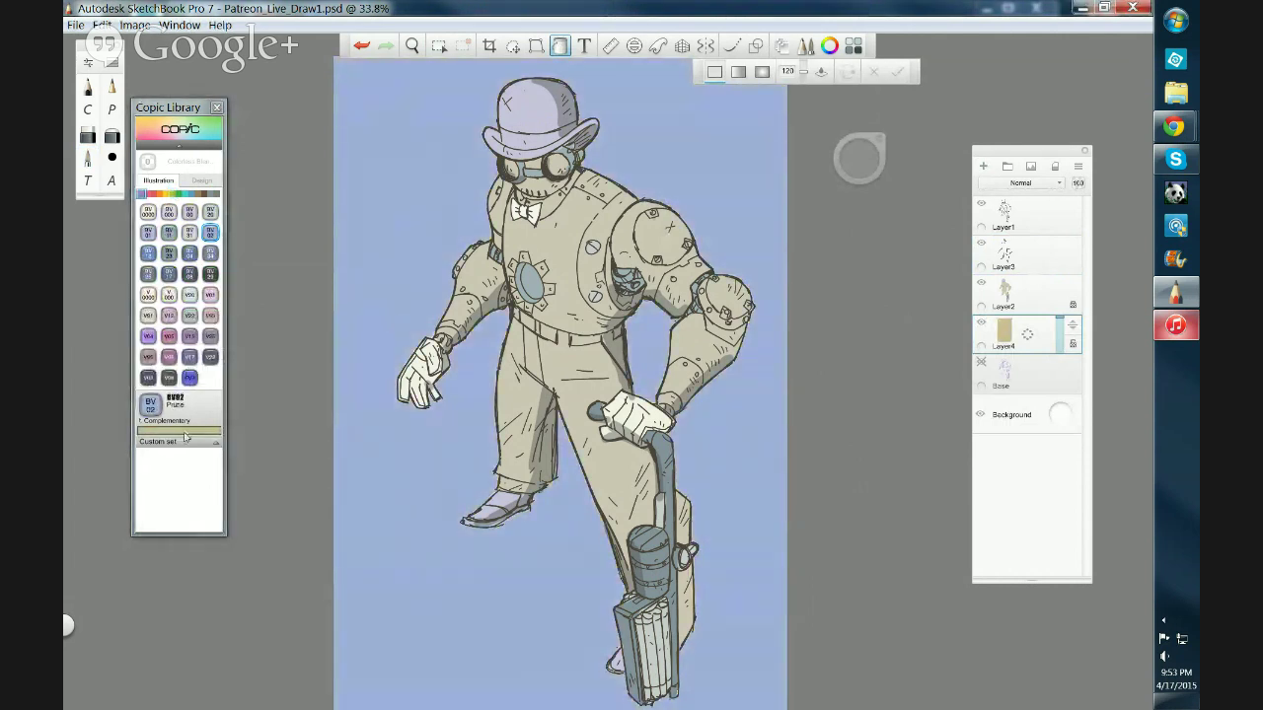
left_click(188, 431)
left_click(369, 309)
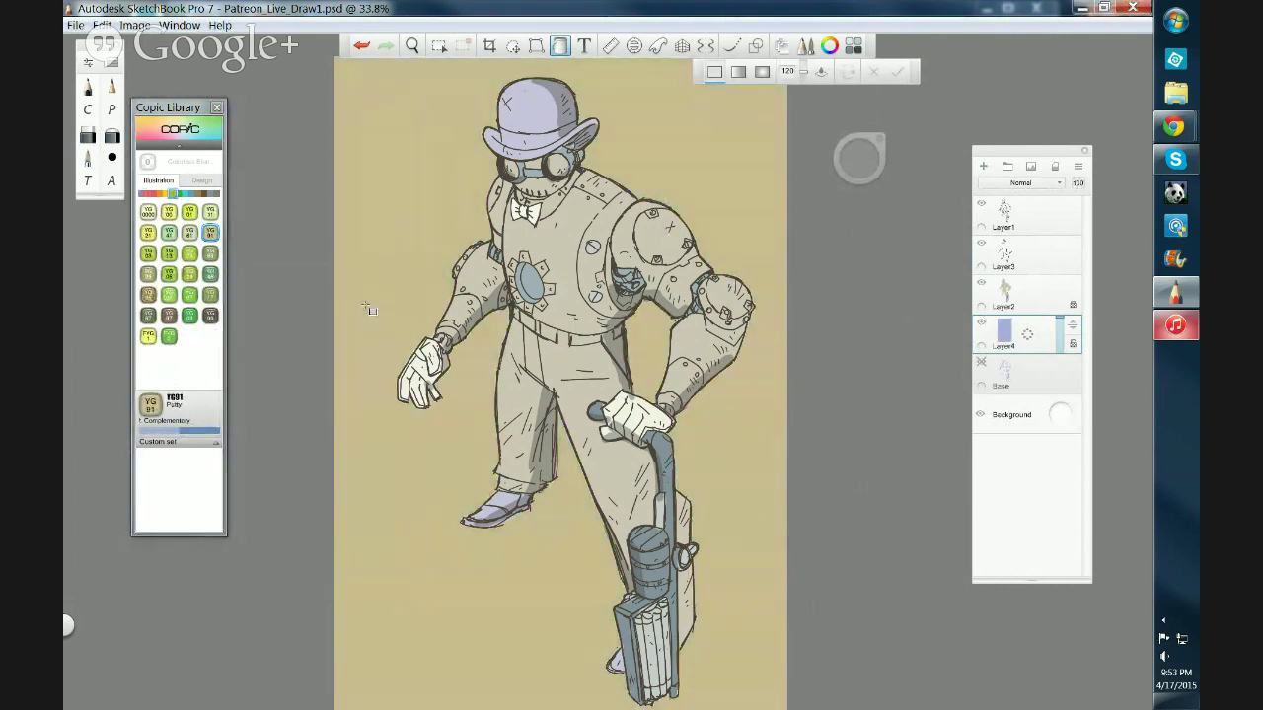
Paint the goggle lenses on Layer2 with the complementary colour BV02 Prune
left_click(1004, 294)
left_click(177, 431)
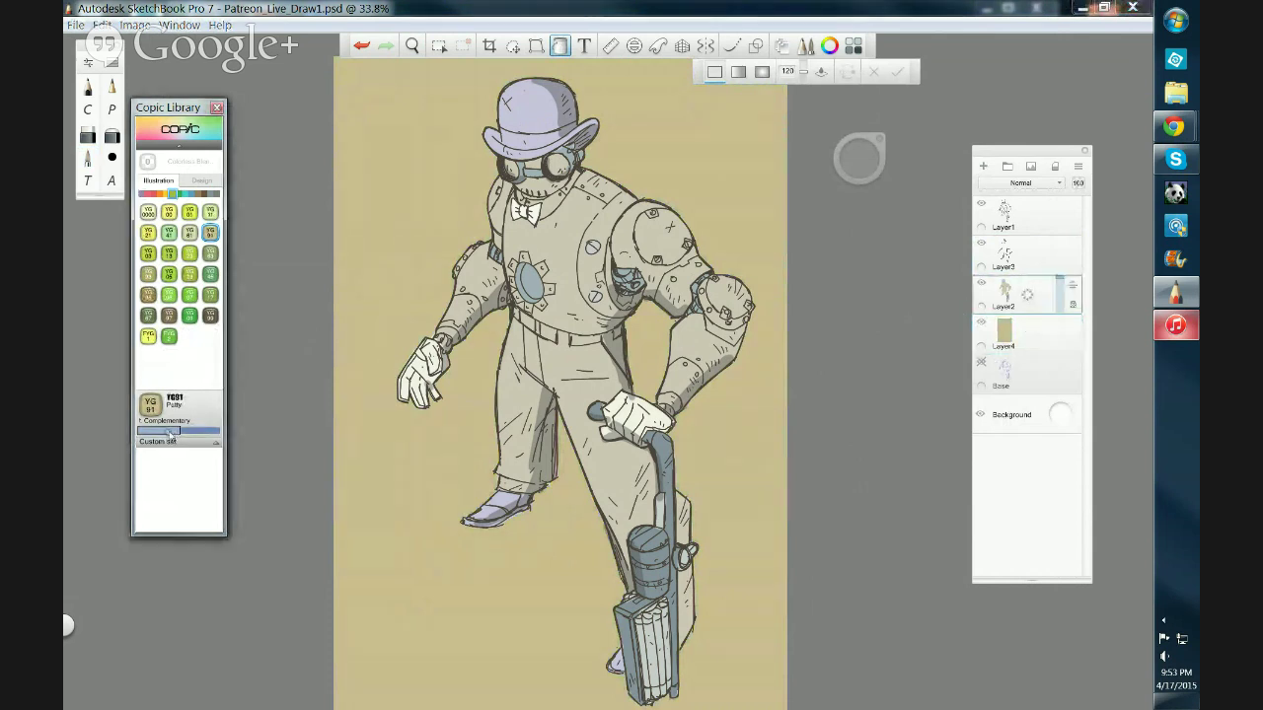
left_click(564, 51)
left_click_drag(561, 158, 555, 165)
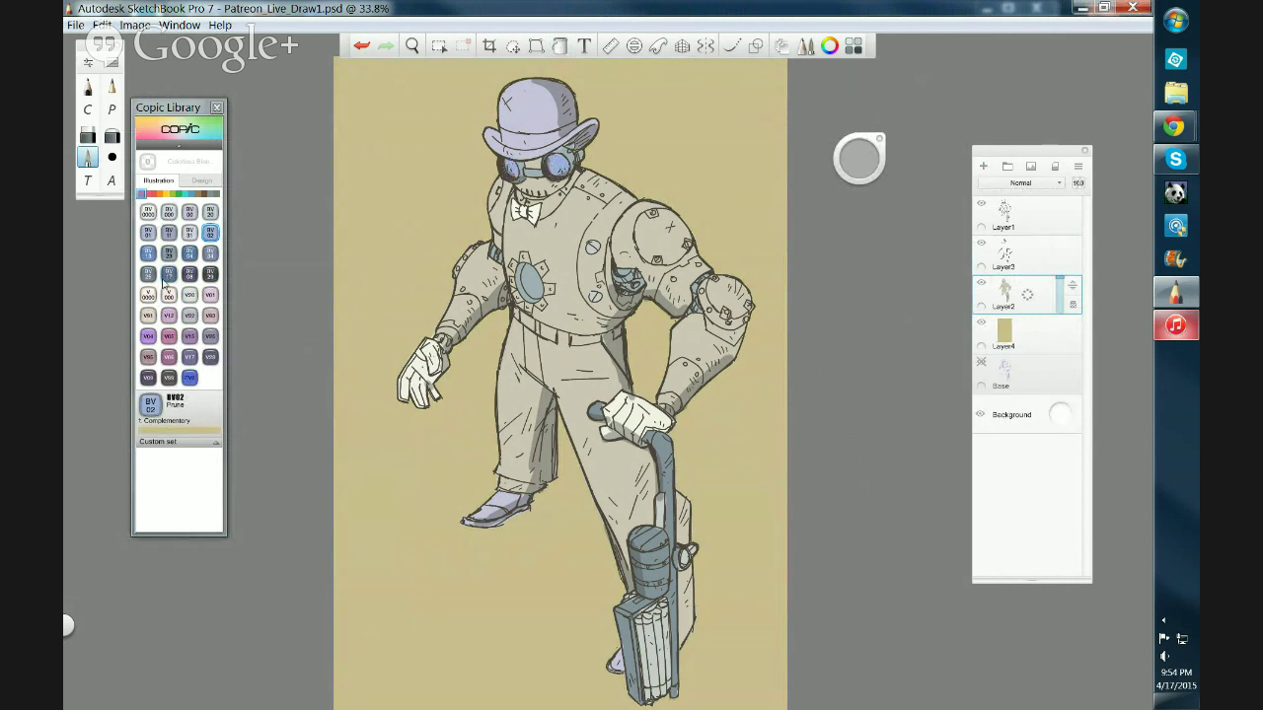
Flood-fill the background on Layer4 with V91 Pale Grape
left_click(148, 315)
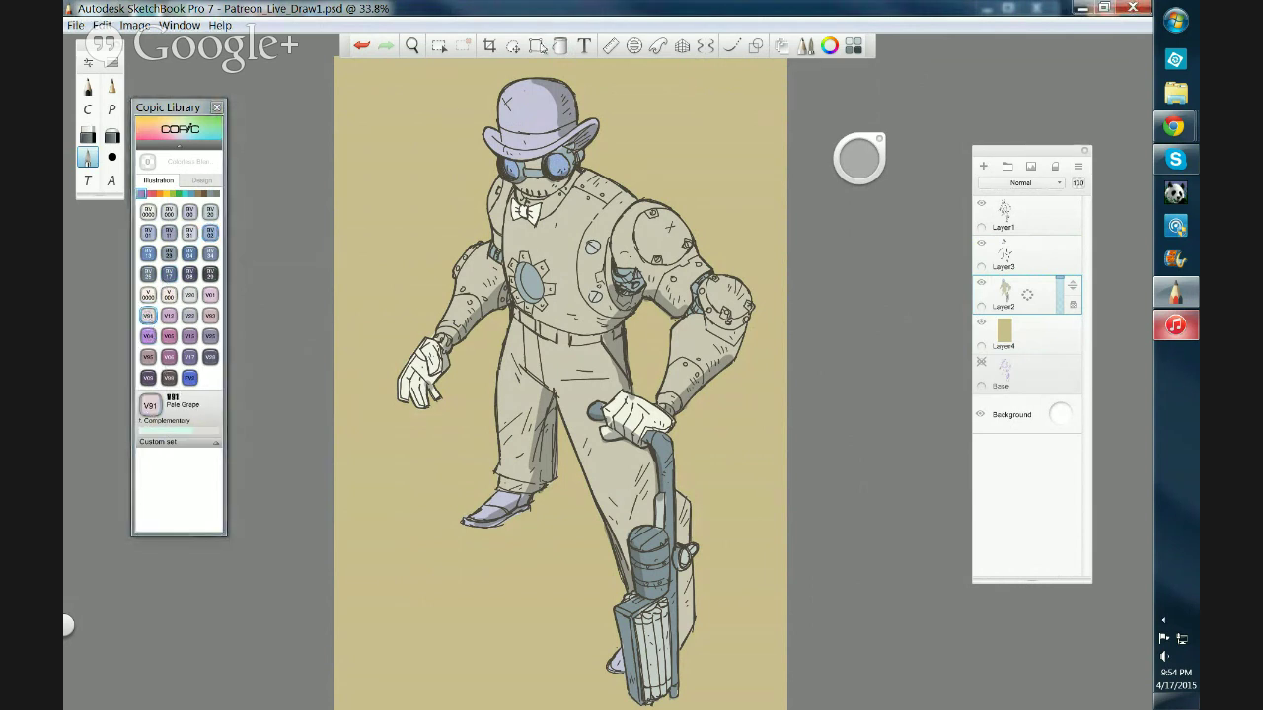
left_click(560, 47)
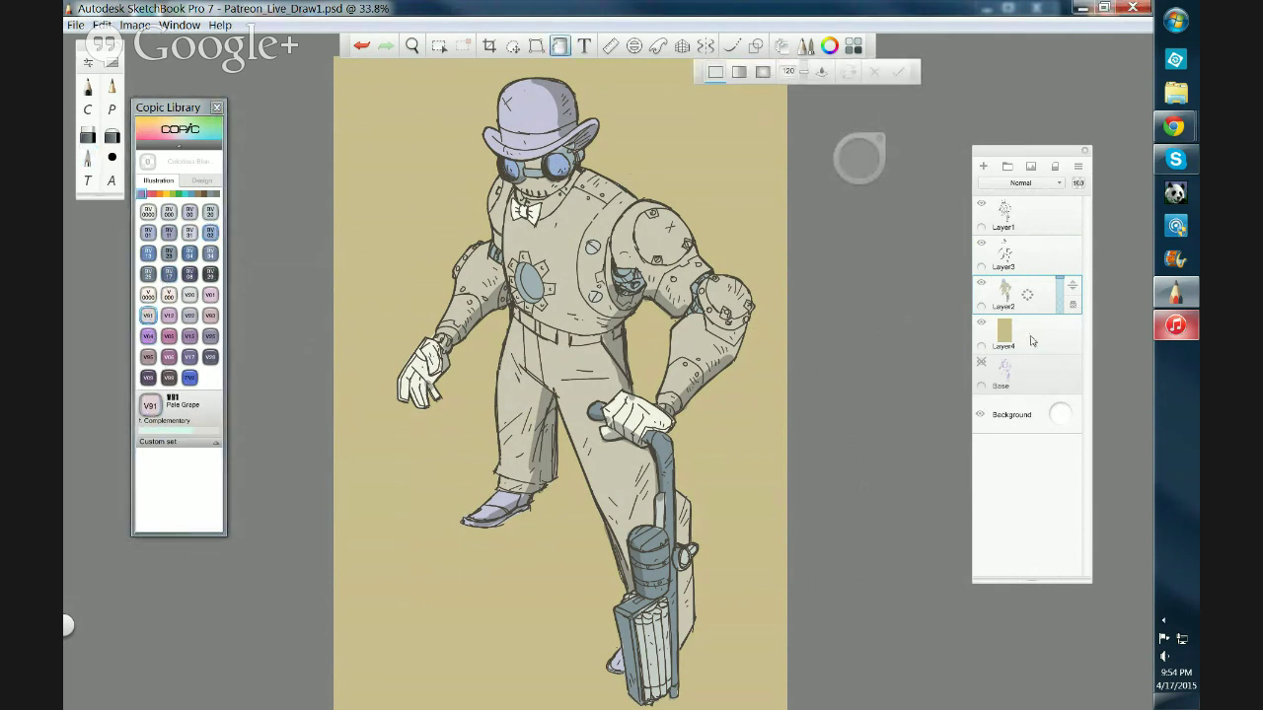
left_click(1030, 337)
left_click(740, 416)
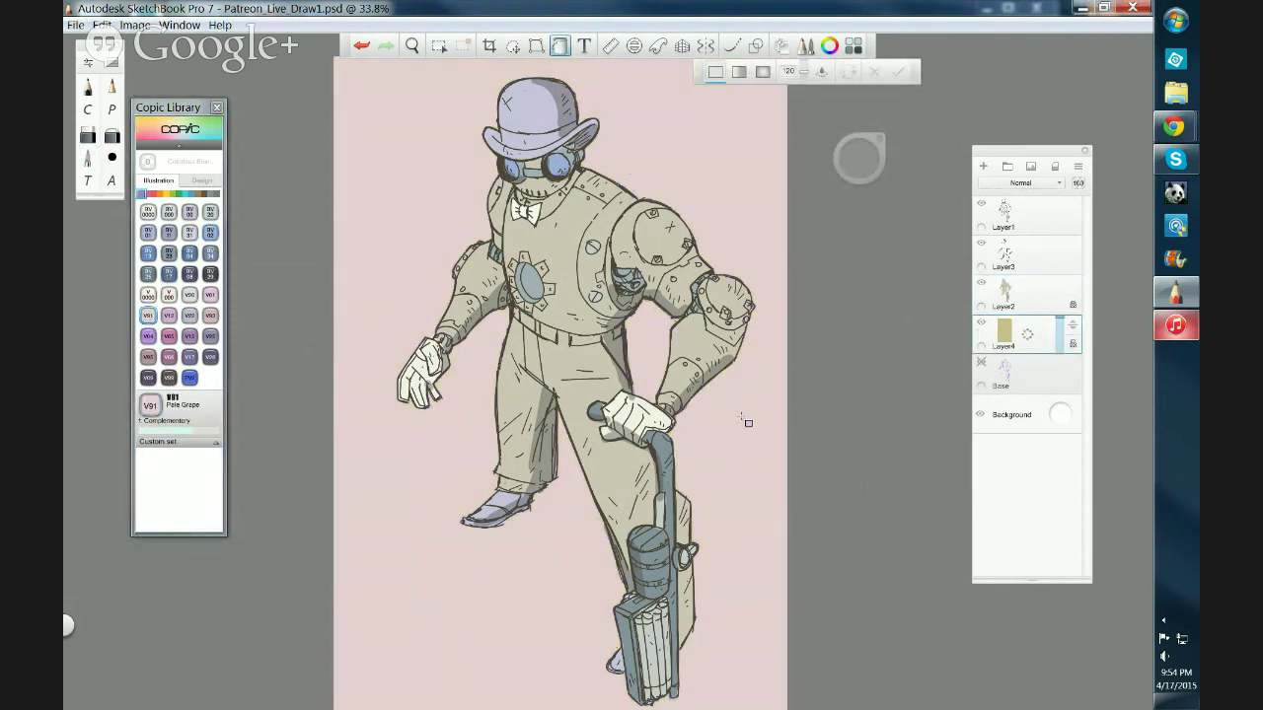
key("space")
left_click_drag(747, 455, 748, 483)
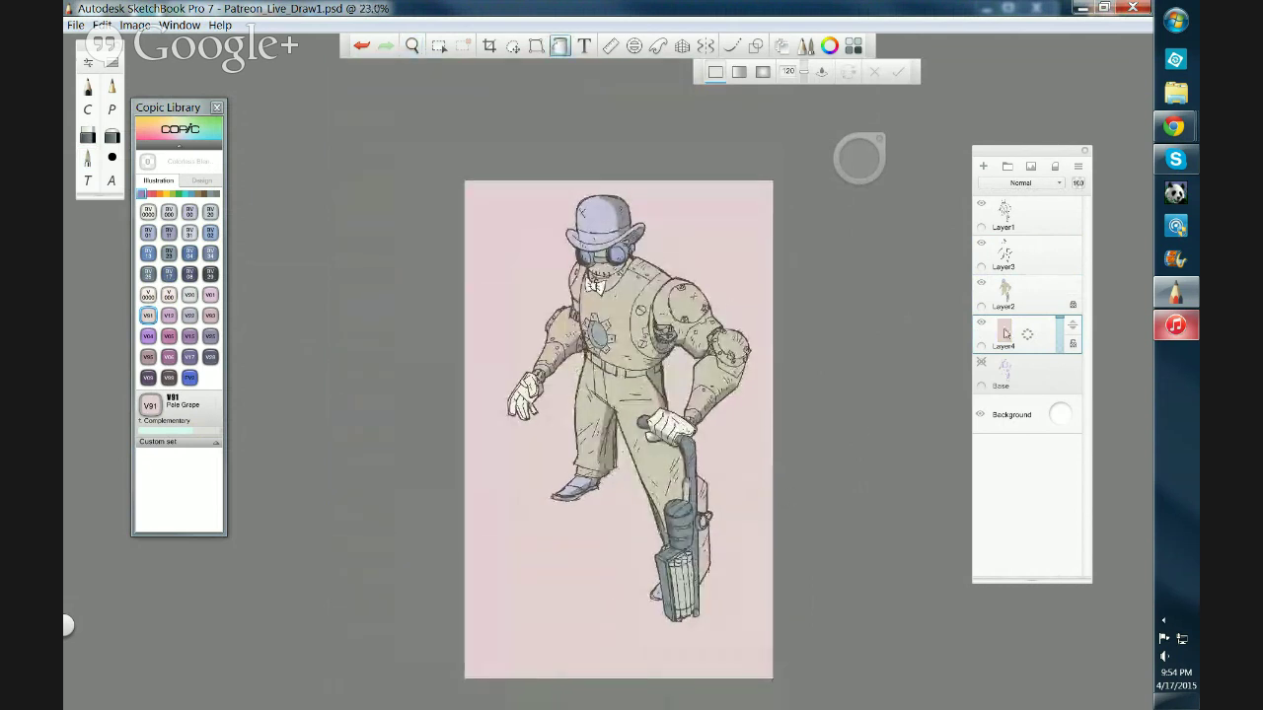
Start adding an image to the drawing and browse the Art Reference folder's Hands subfolder
left_click(75, 26)
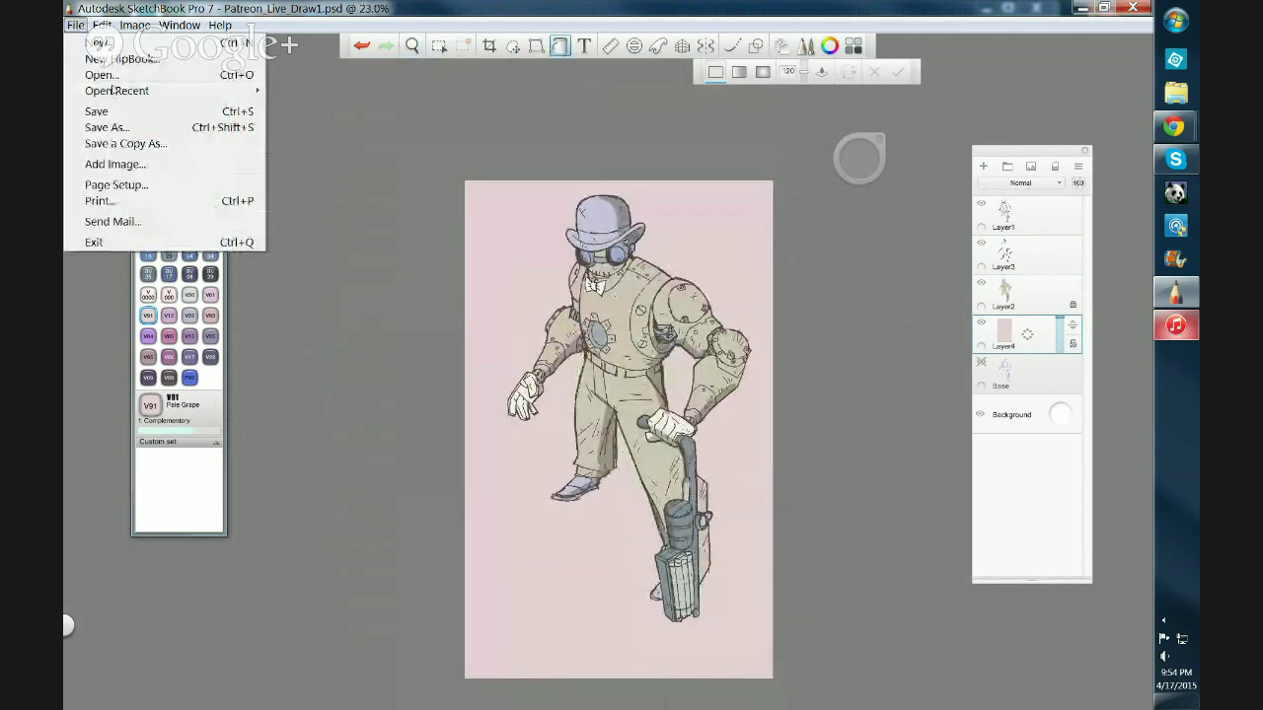
left_click(120, 162)
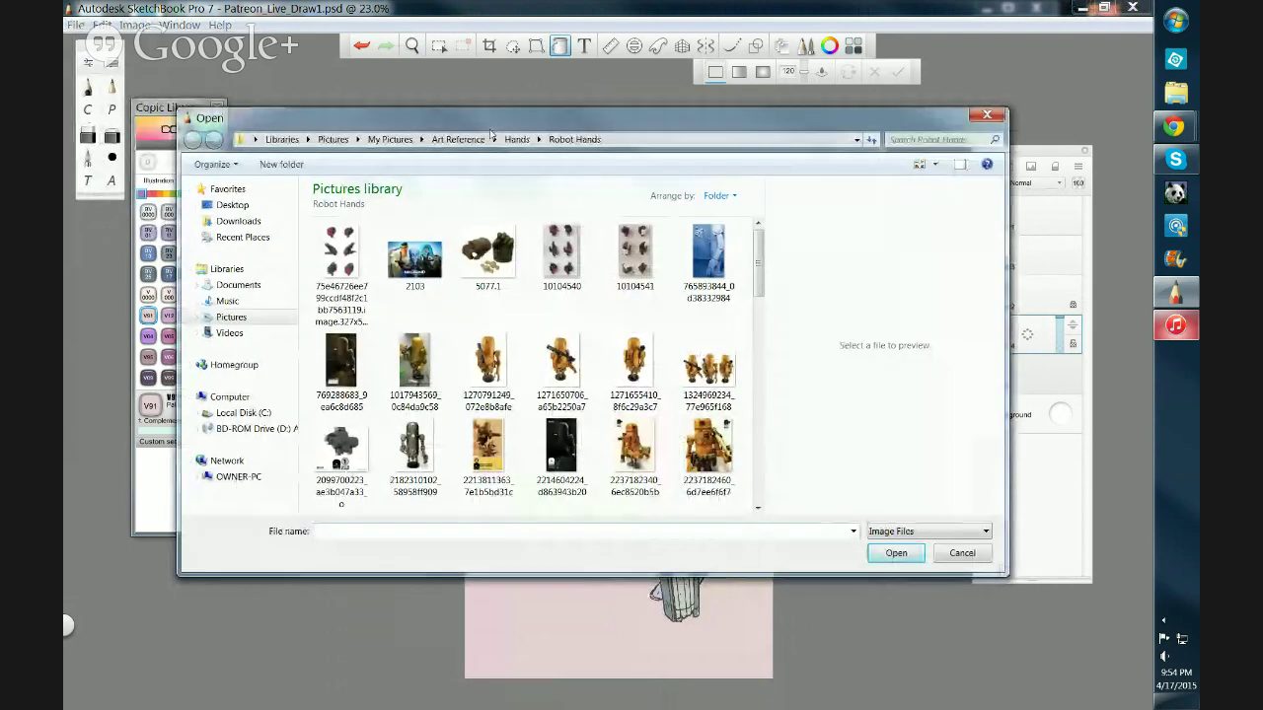
mouse_move(758, 260)
left_mouse_down()
mouse_move(758, 315)
mouse_move(758, 266)
left_mouse_up()
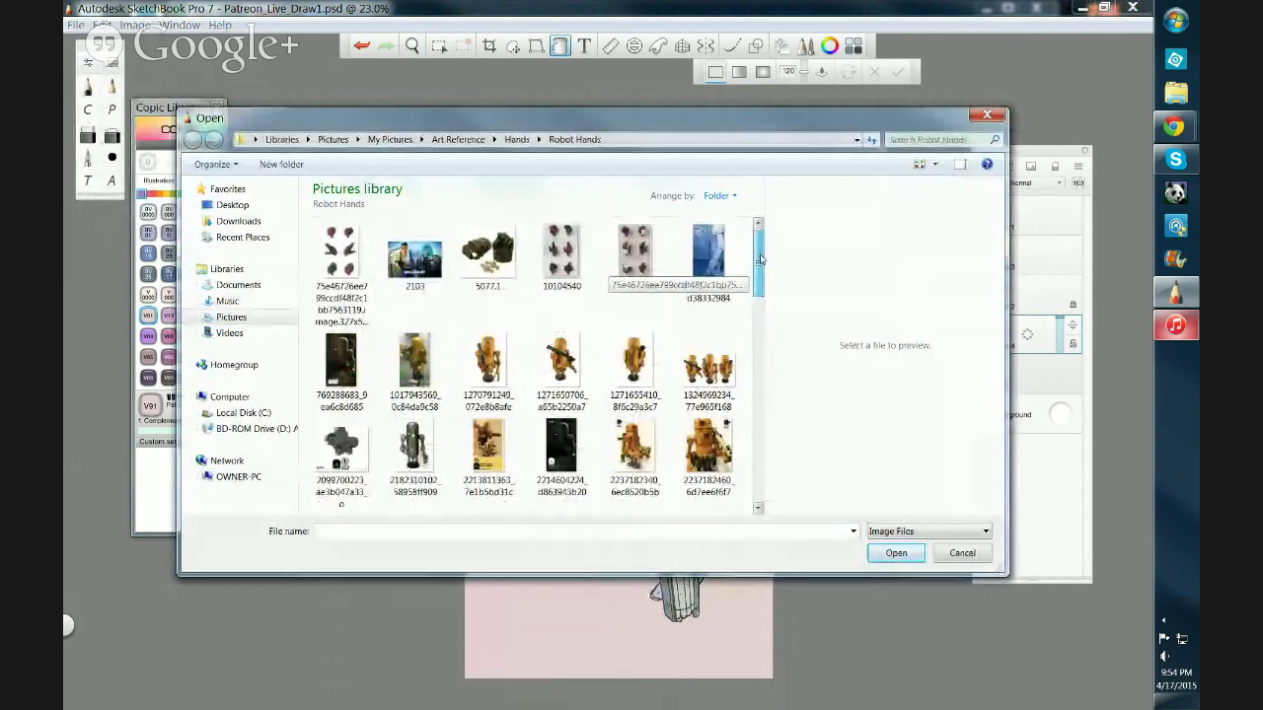
left_click(517, 139)
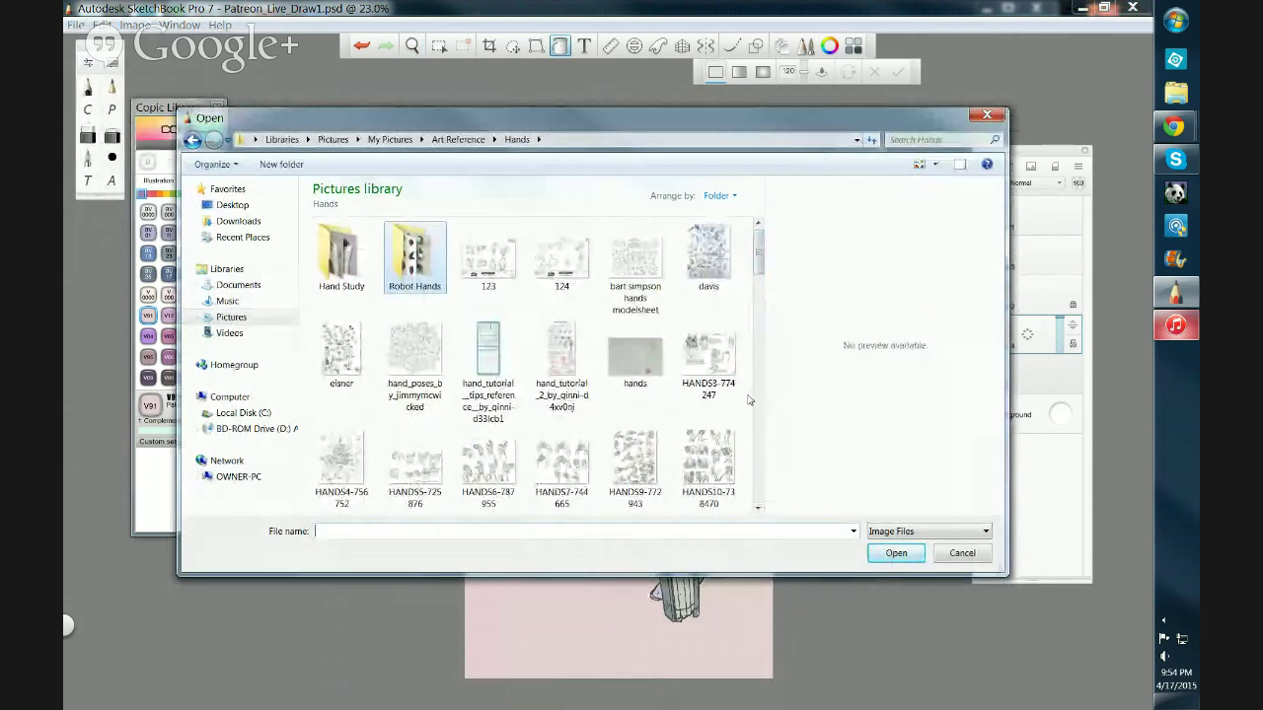
mouse_move(759, 261)
left_mouse_down()
mouse_move(758, 316)
mouse_move(767, 250)
left_mouse_up()
Switch to IrfanView Thumbnails and browse the Hand Study photos in My Pictures' Art Reference Hands folder
left_click(1174, 202)
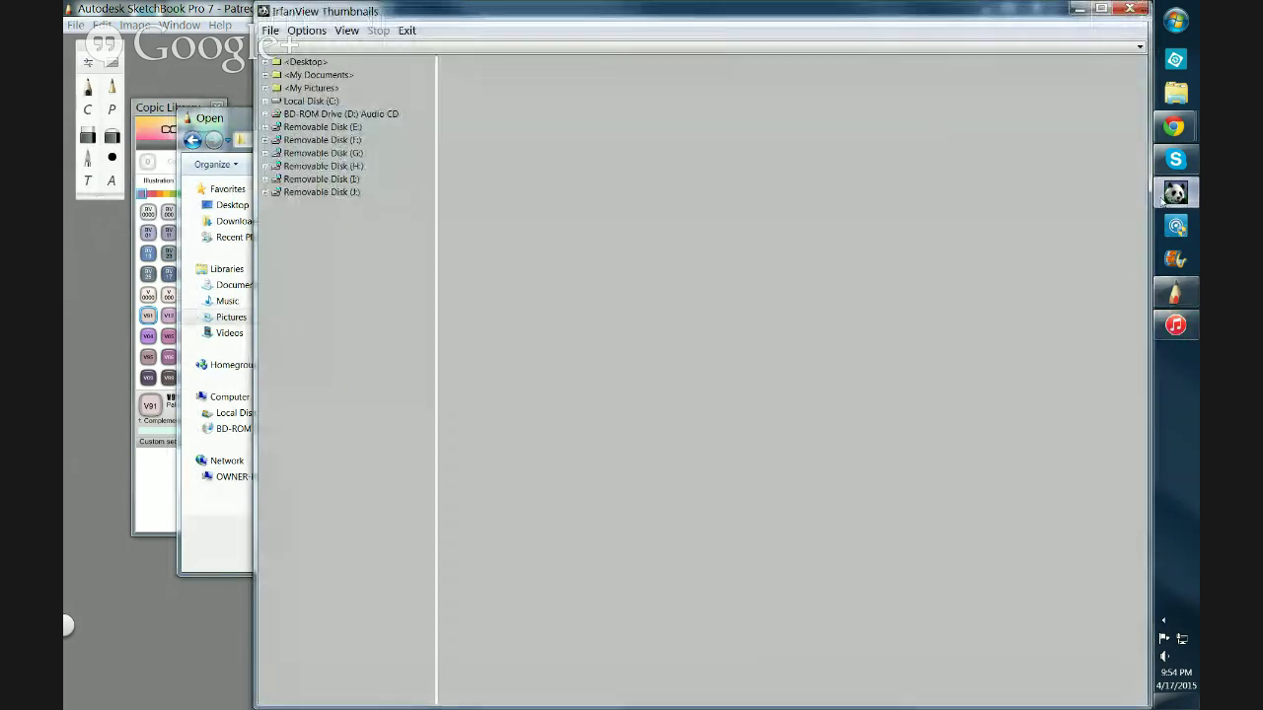
left_click(266, 88)
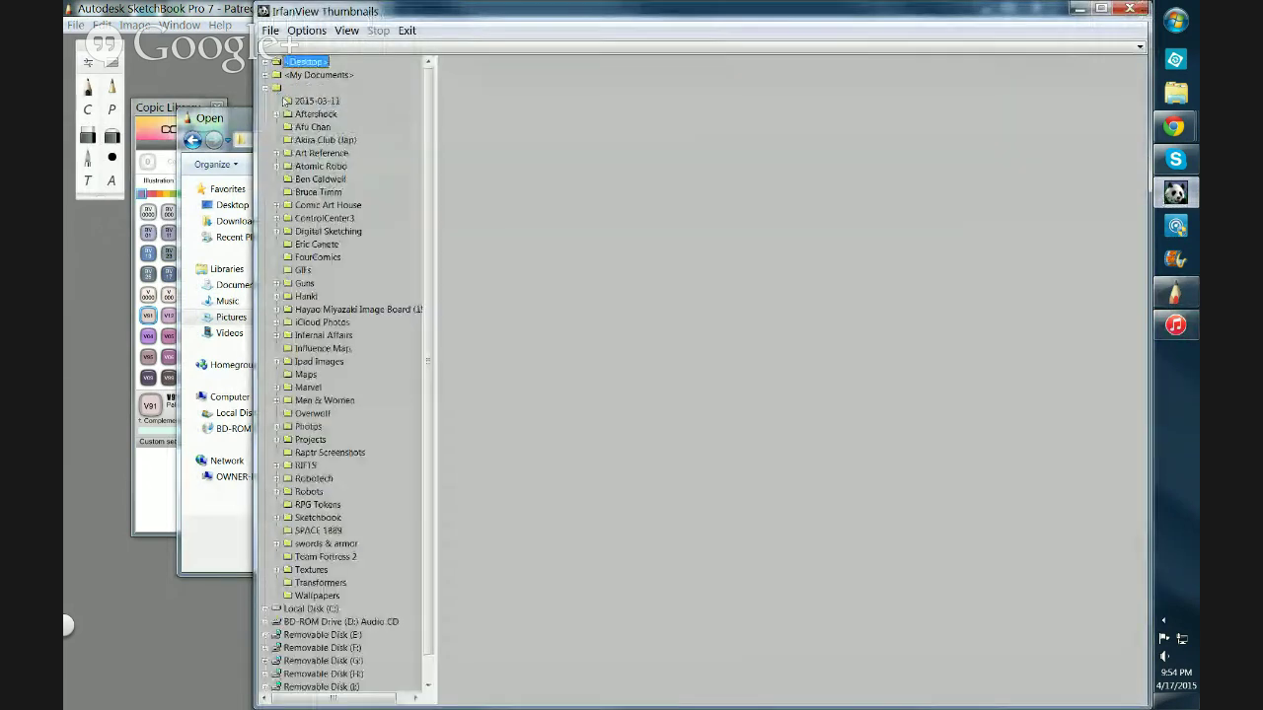
scroll(419, 186, "down", 1)
scroll(418, 178, "up", 1)
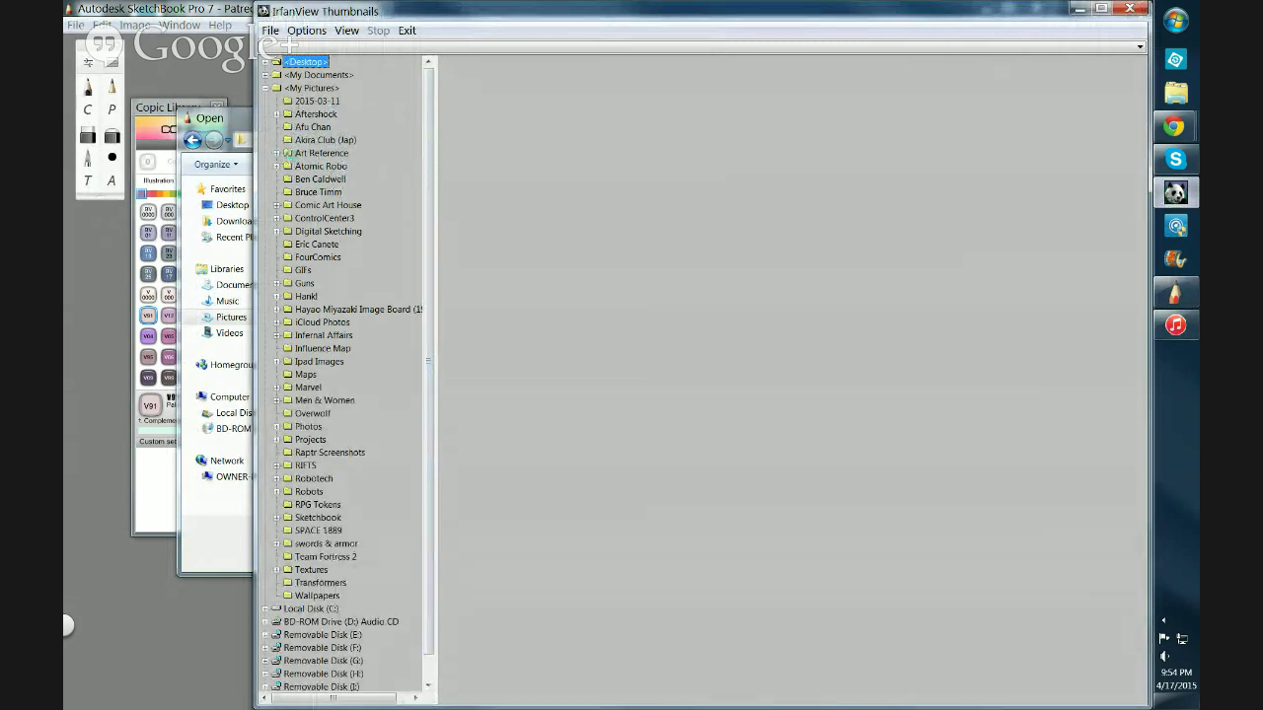
left_click(277, 153)
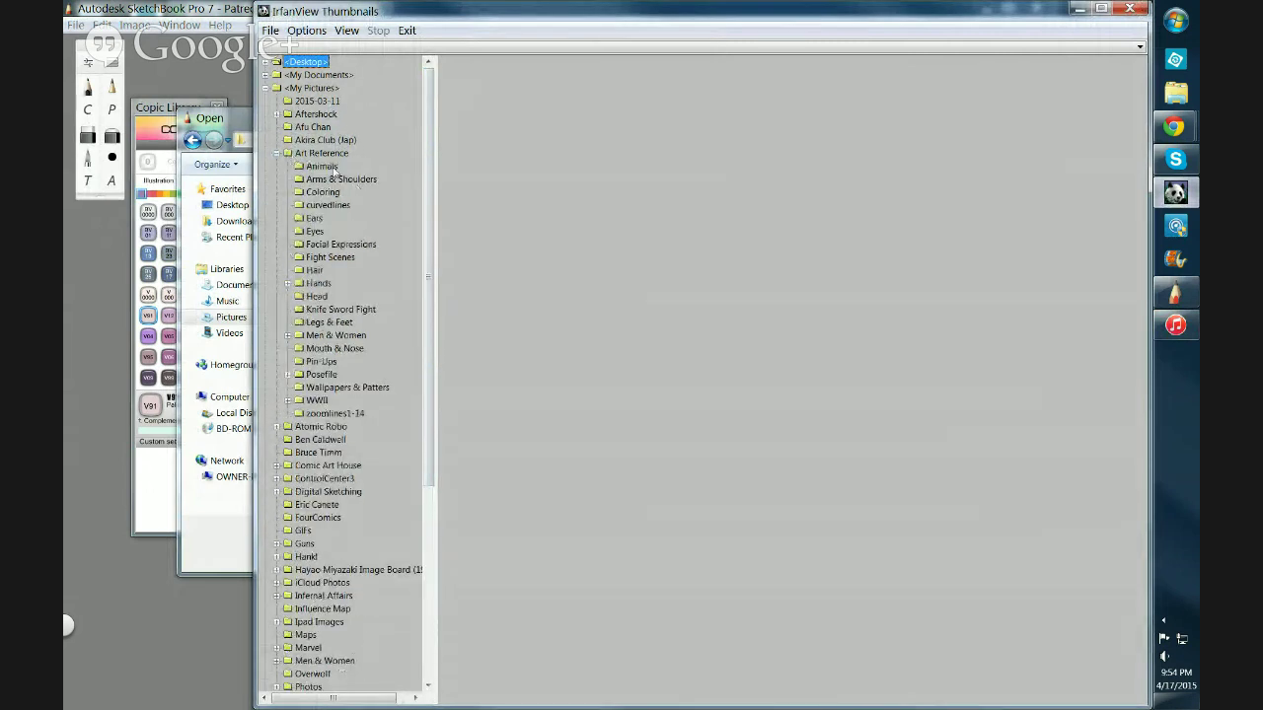
scroll(394, 266, "down", 2)
left_click_drag(428, 311, 428, 266)
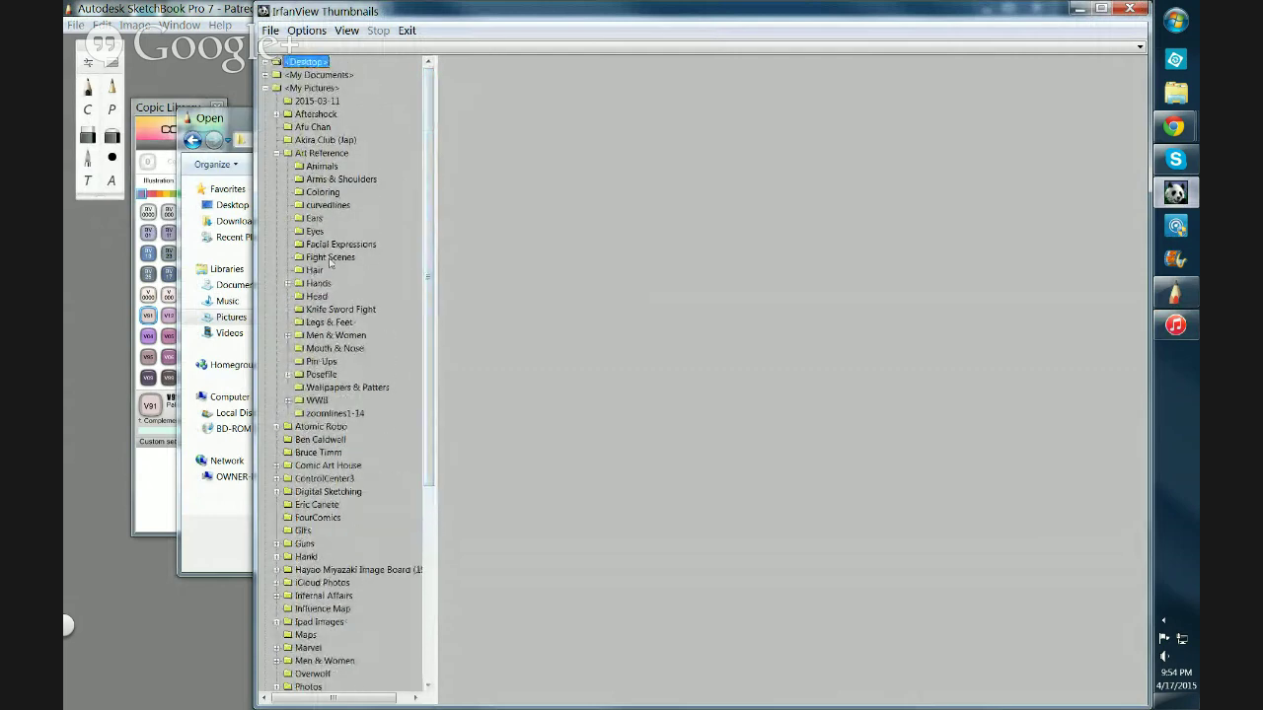
left_click(287, 284)
left_click(338, 296)
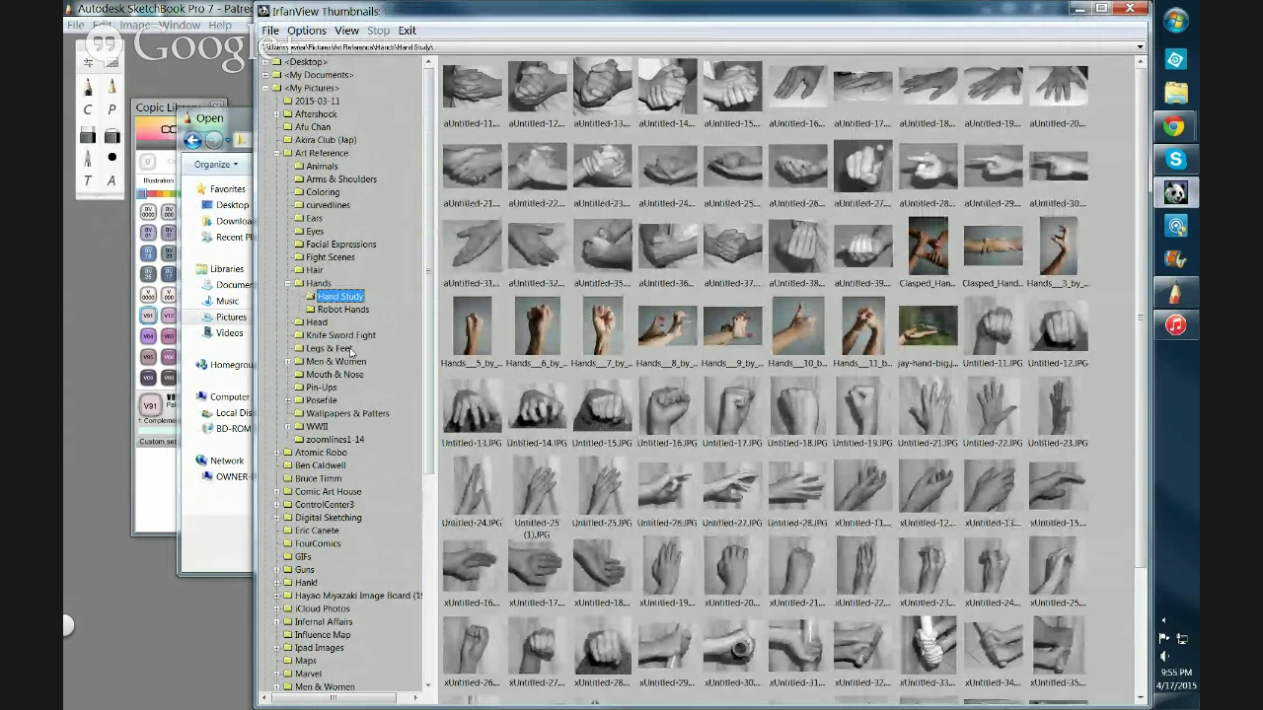
scroll(1142, 423, "down", 2)
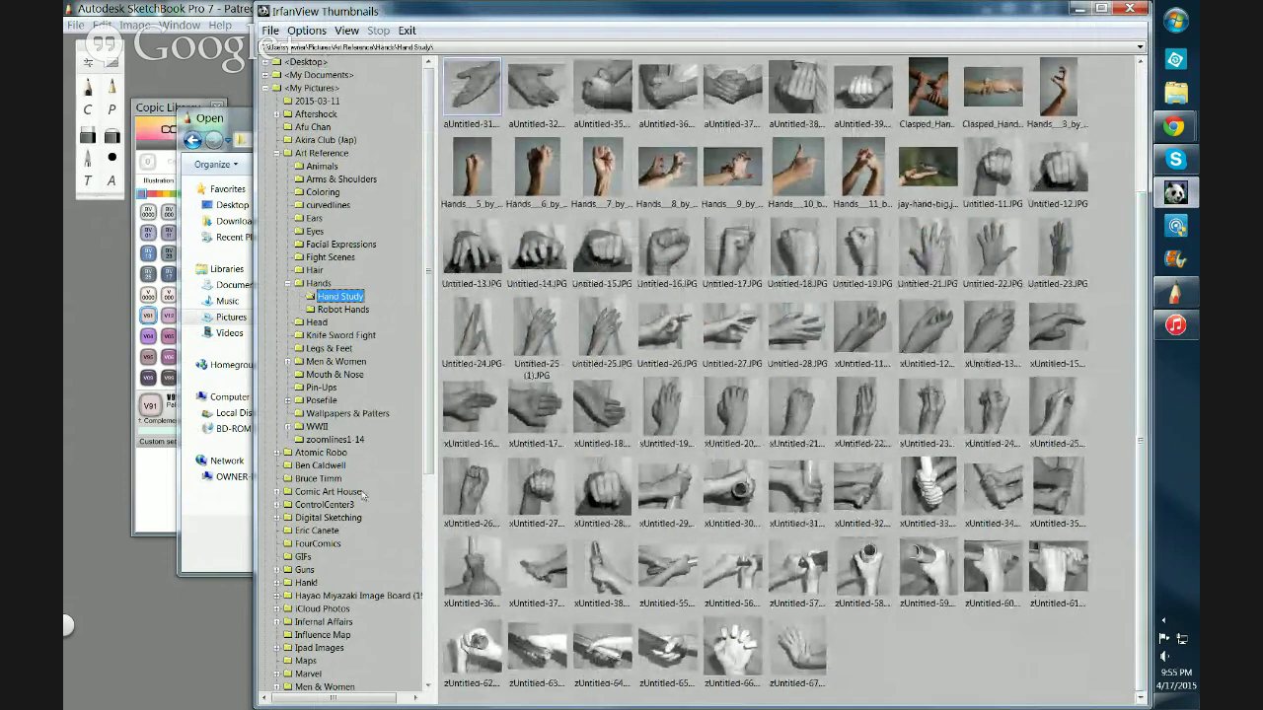
Return to SketchBook's image-opening dialog and preview the hand reference HANDS7-744665
left_click(229, 664)
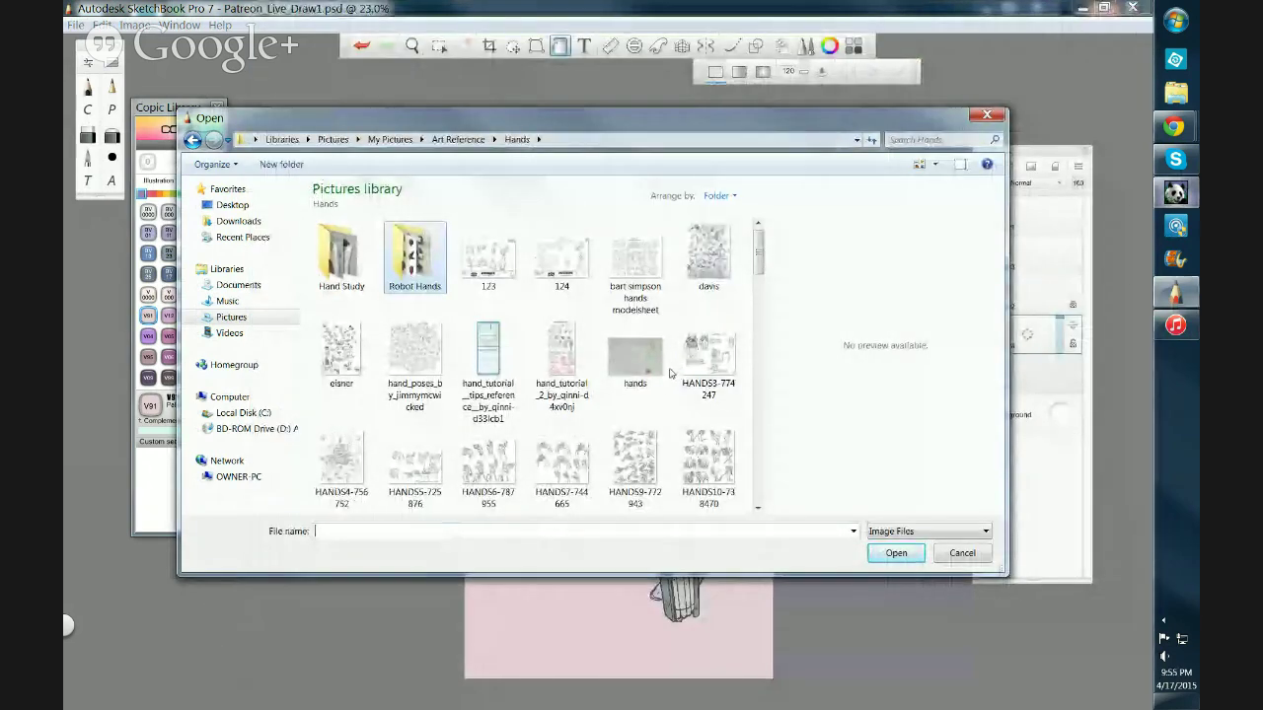
left_click(561, 459)
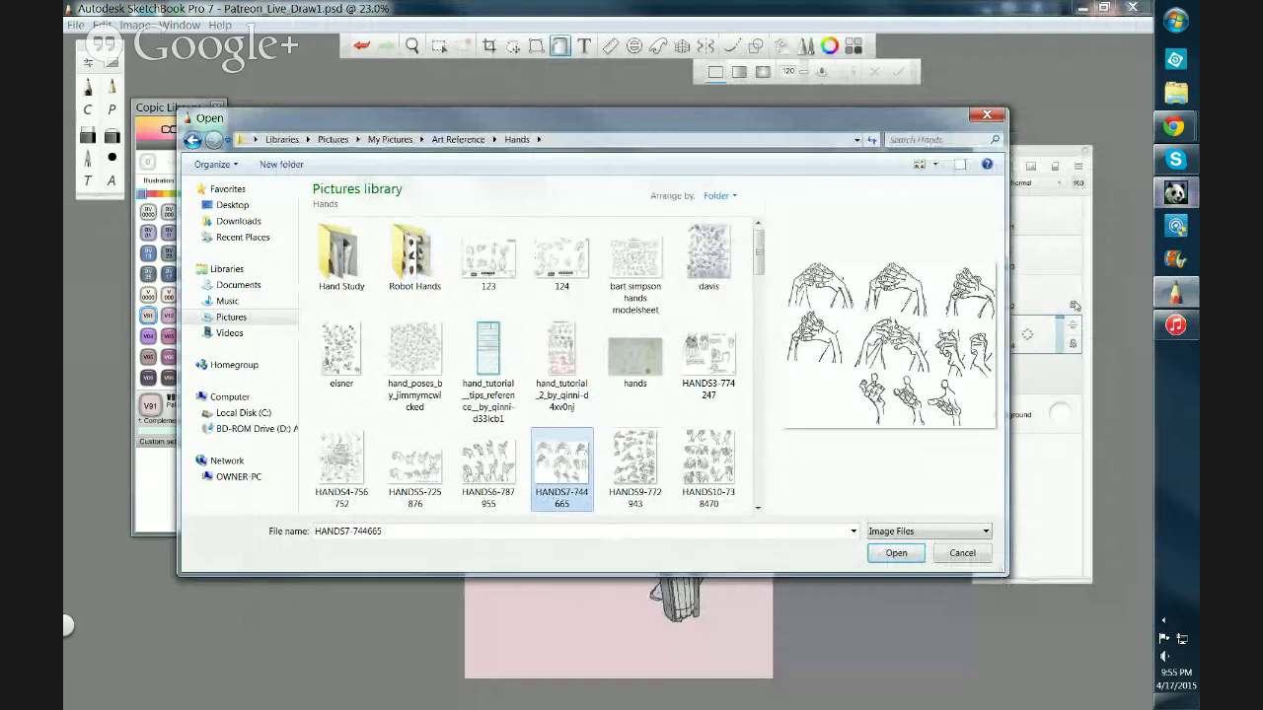
Switch to IrfanView and view Milt_Hands-1, Milt_Hands-2 and the Iron Giant hands study from the Hands folder
left_click(1174, 194)
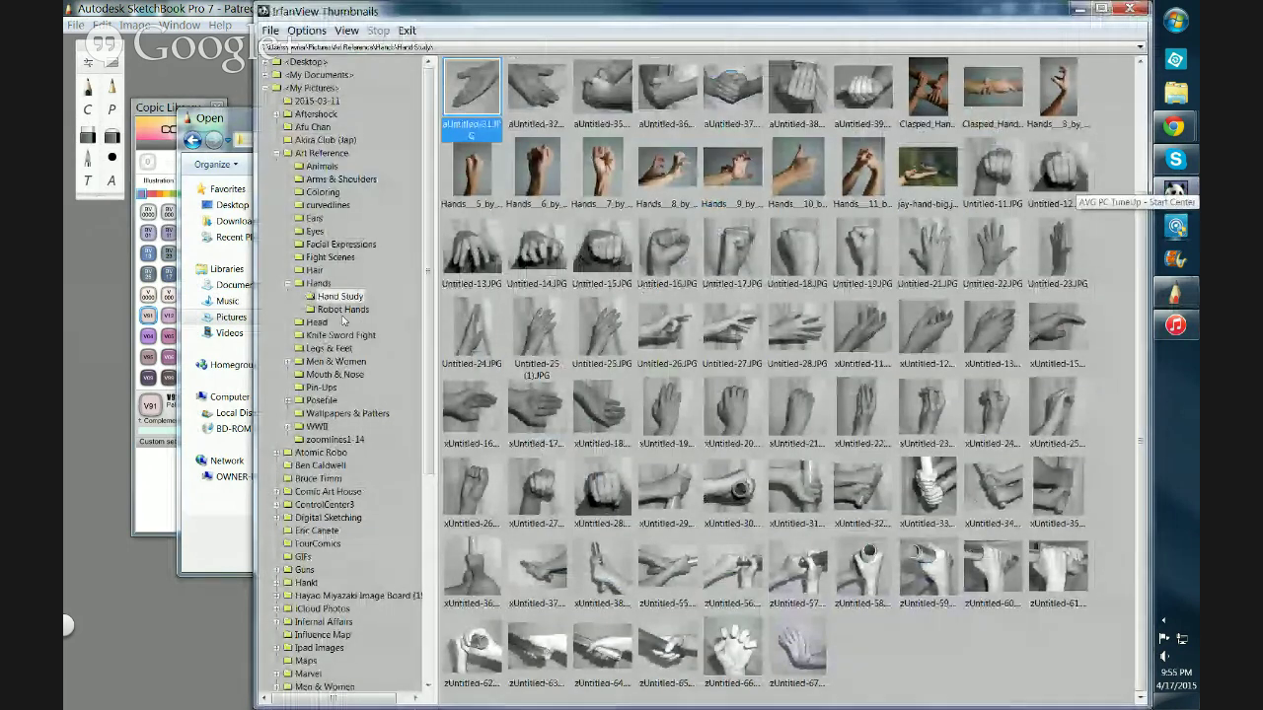
left_click(317, 284)
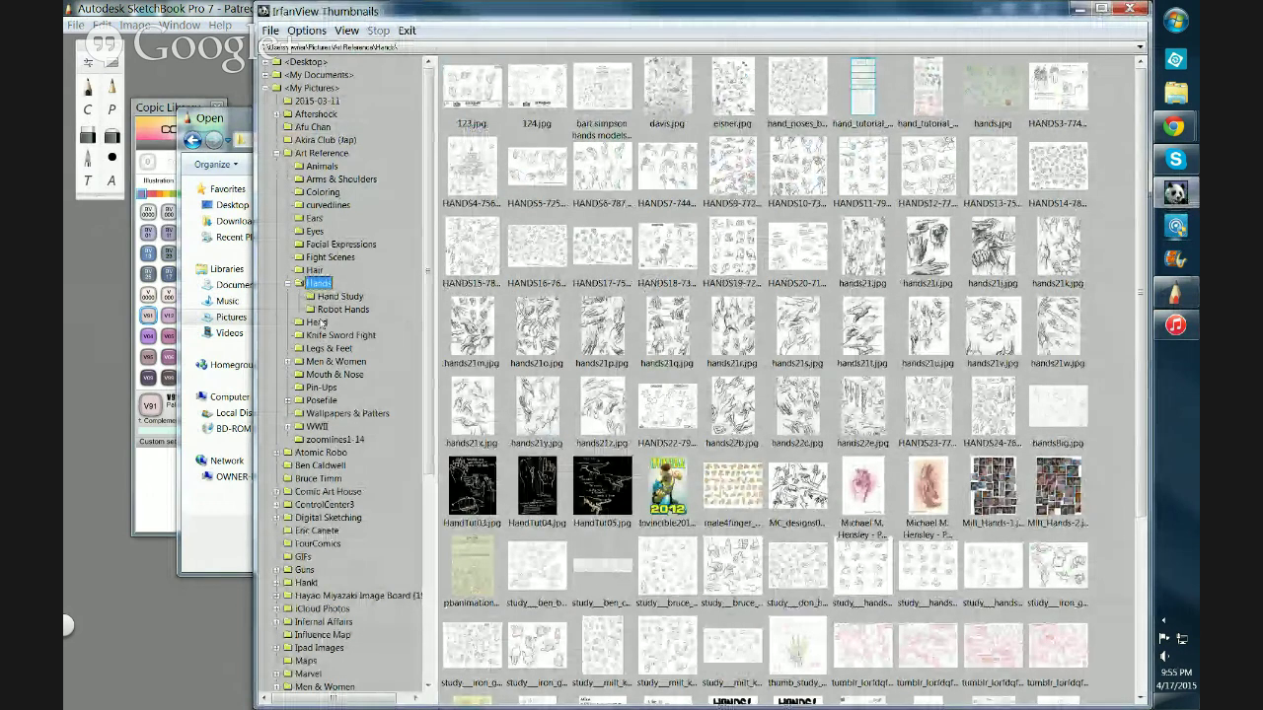
double_click(996, 489)
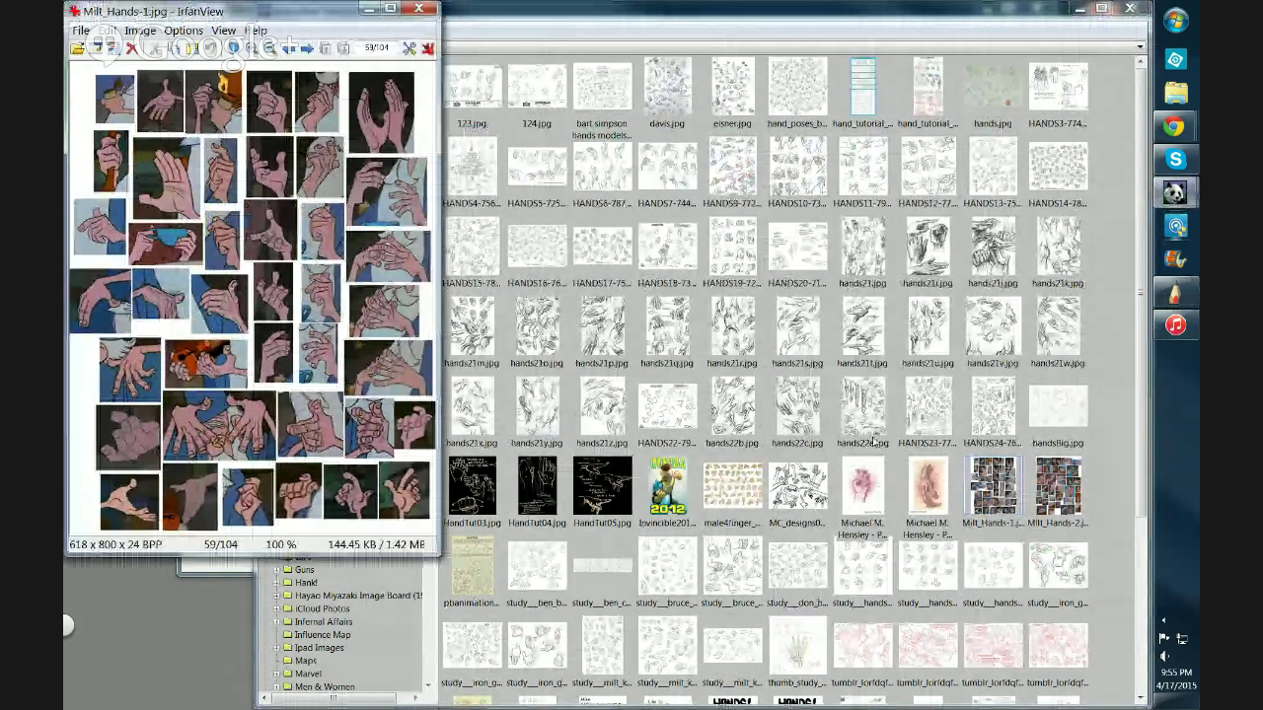
left_click_drag(332, 13, 758, 135)
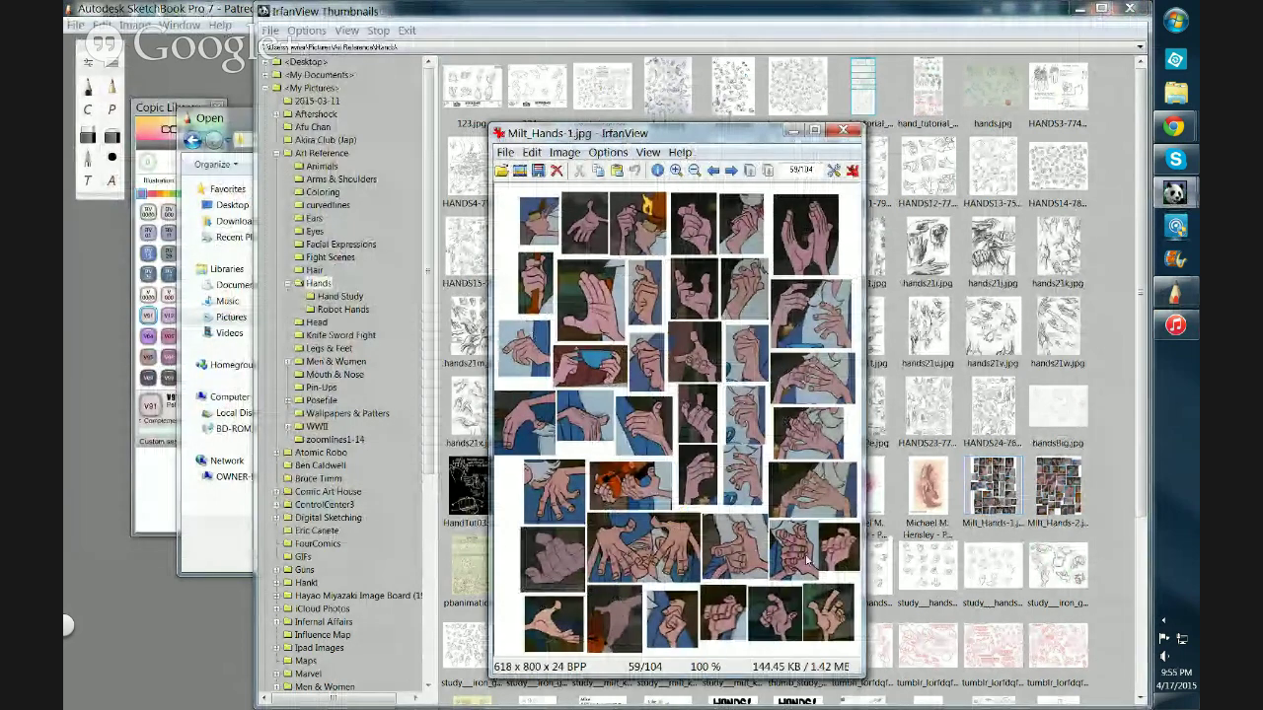
double_click(1061, 488)
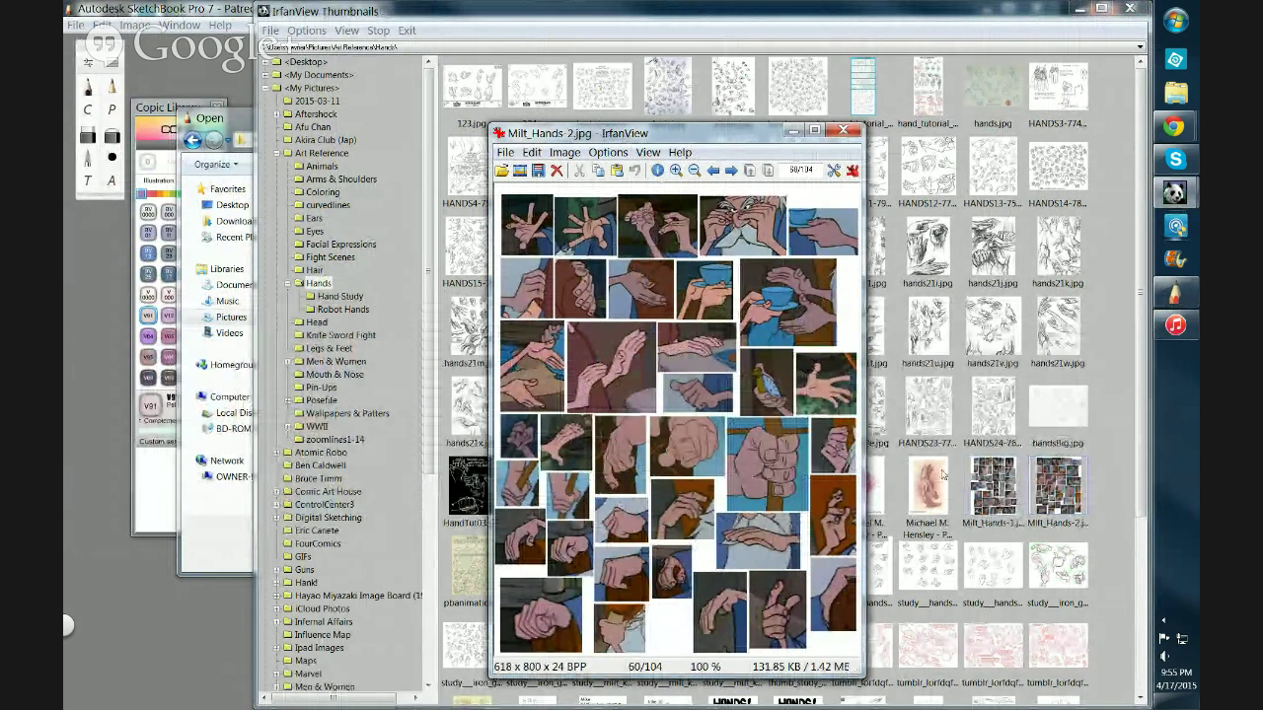
double_click(1060, 570)
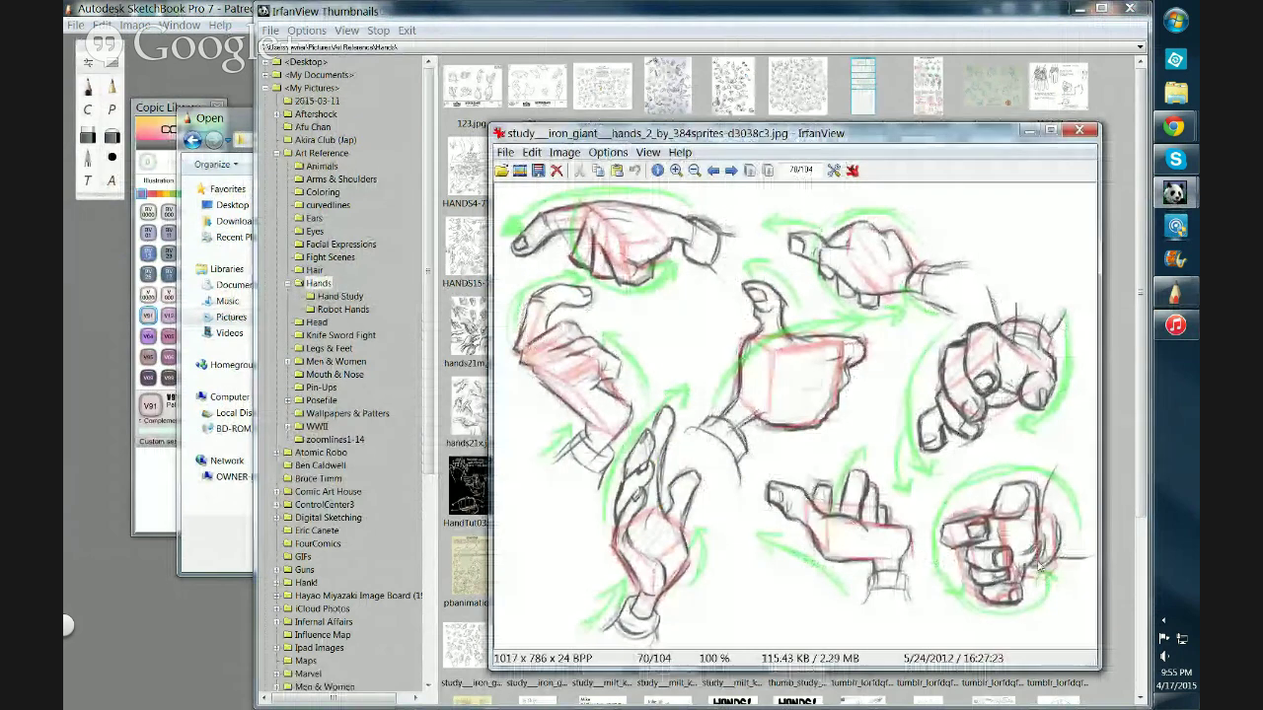
Close the Iron Giant study and view the HANDS10-738470 reference from the Hands folder
left_click(852, 170)
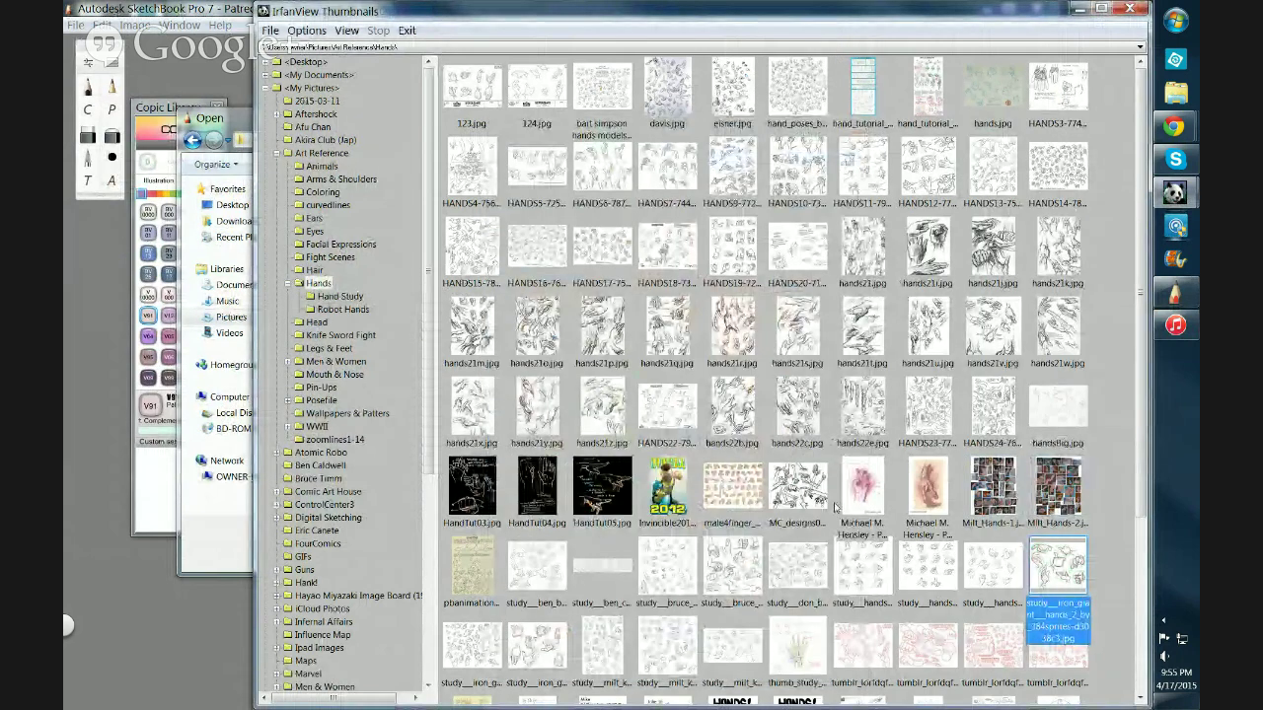
double_click(798, 199)
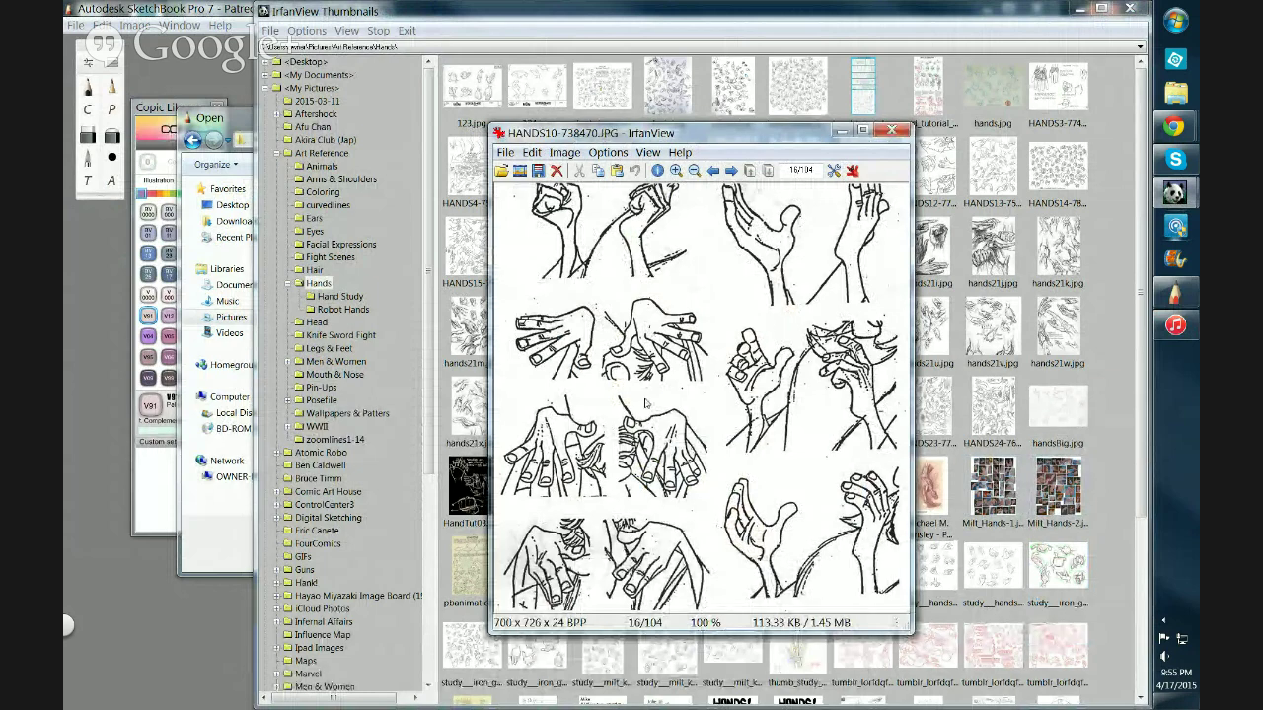
key("Escape")
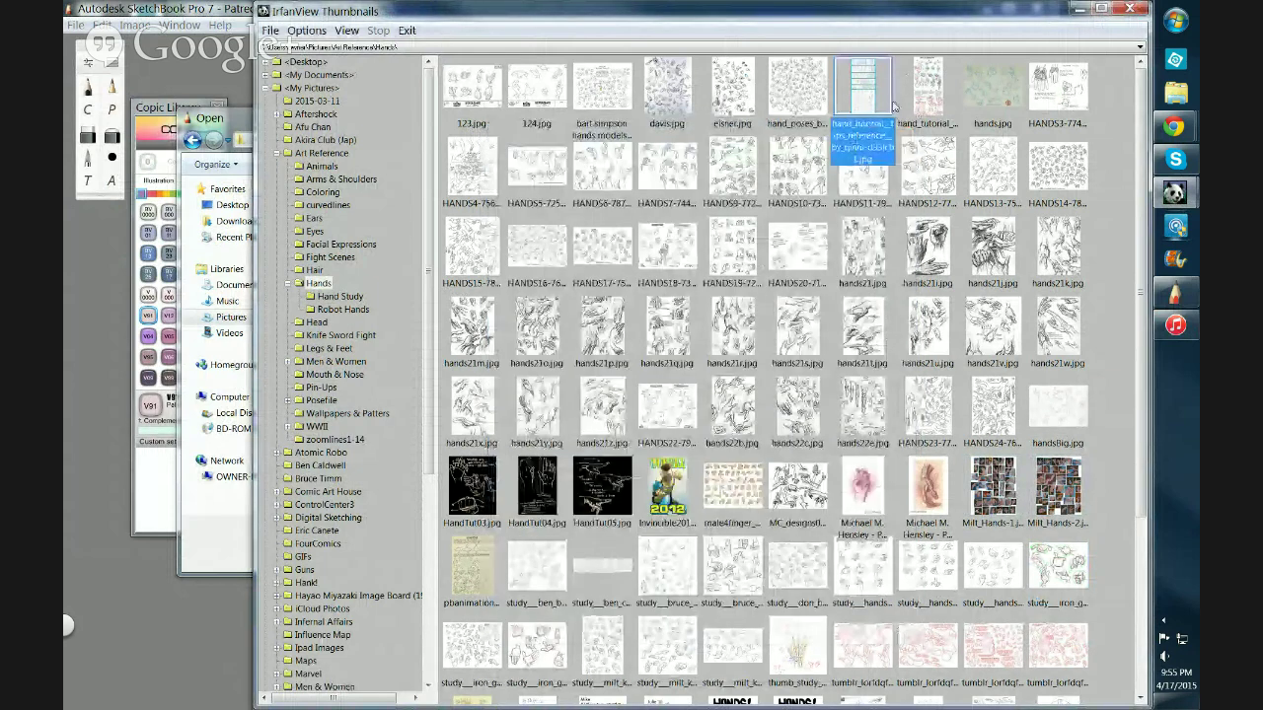
mouse_move(1141, 257)
left_mouse_down()
mouse_move(1137, 456)
mouse_move(1120, 245)
left_mouse_up()
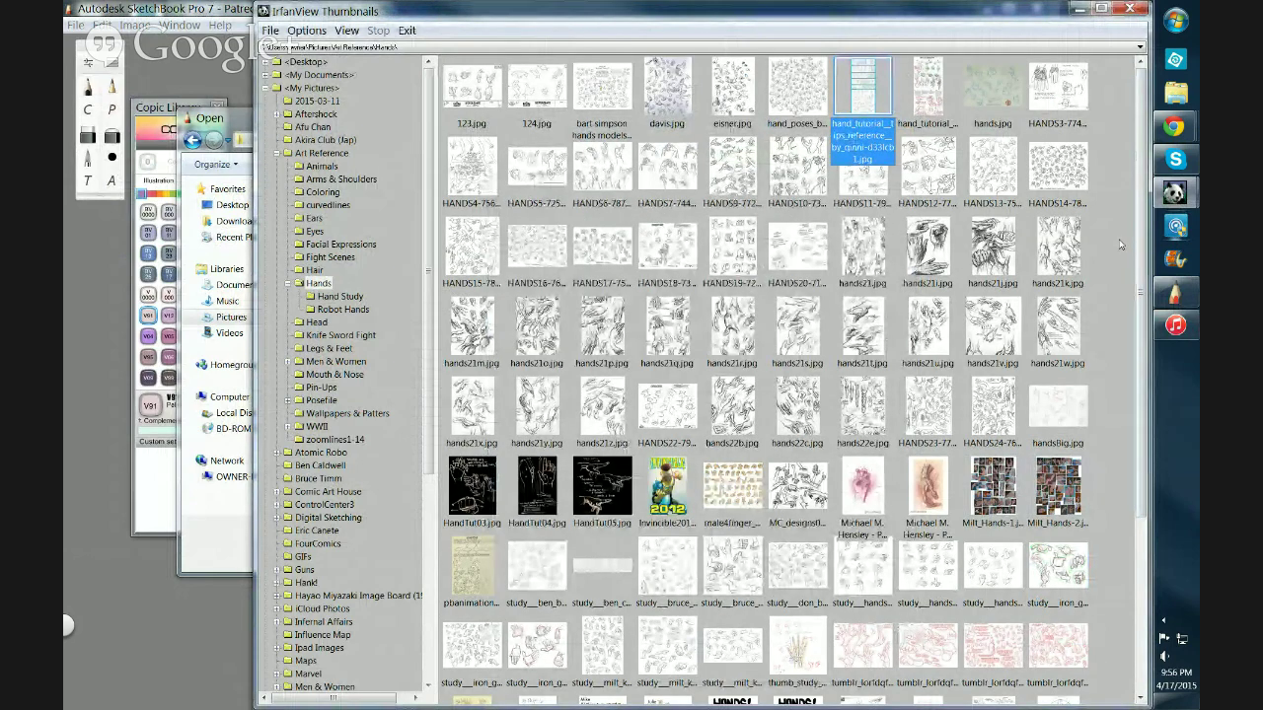
left_click(1102, 482)
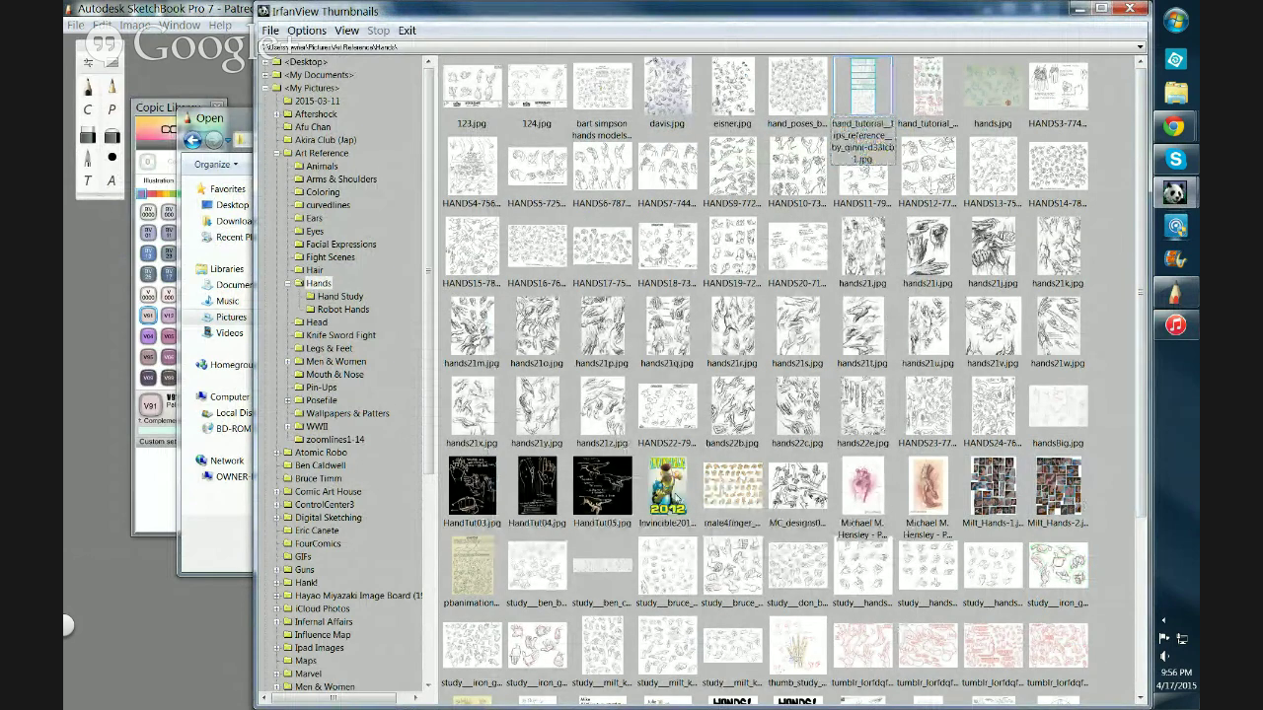
Return to SketchBook's image-opening dialog and open the Textures folder in My Pictures
left_click(200, 619)
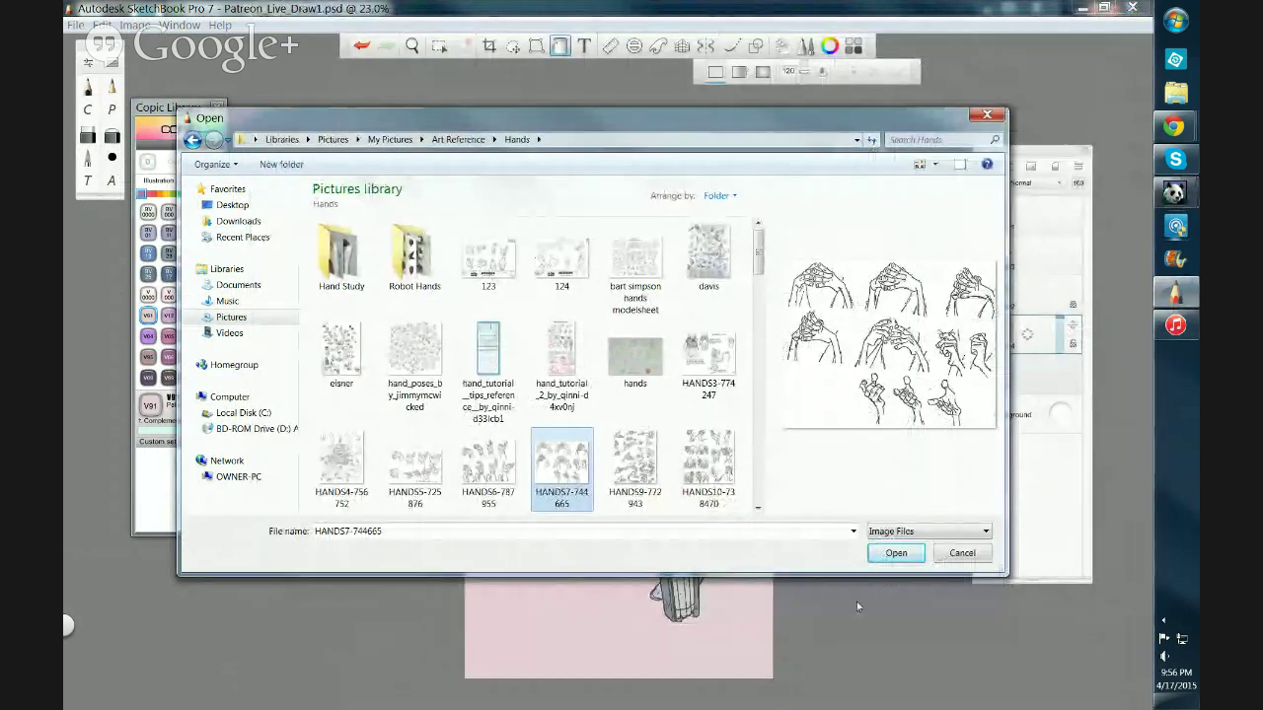
left_click(390, 139)
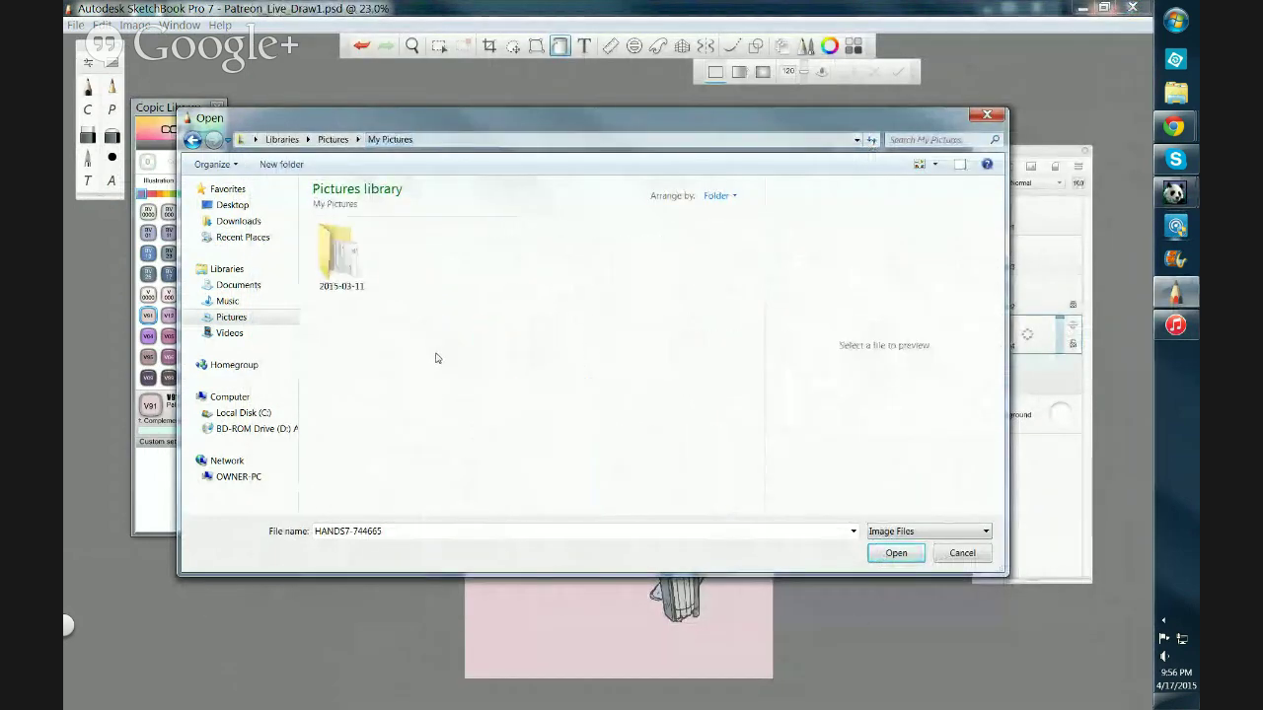
left_click_drag(759, 252, 758, 323)
left_click(634, 424)
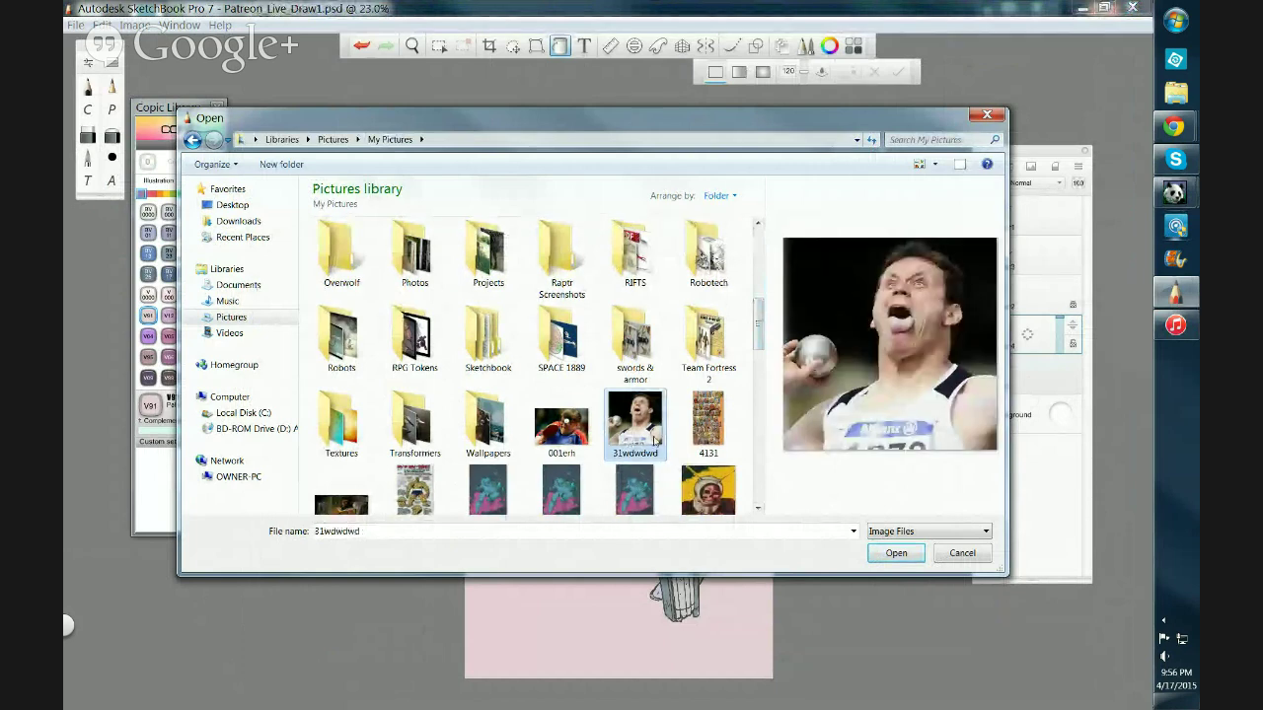
double_click(340, 424)
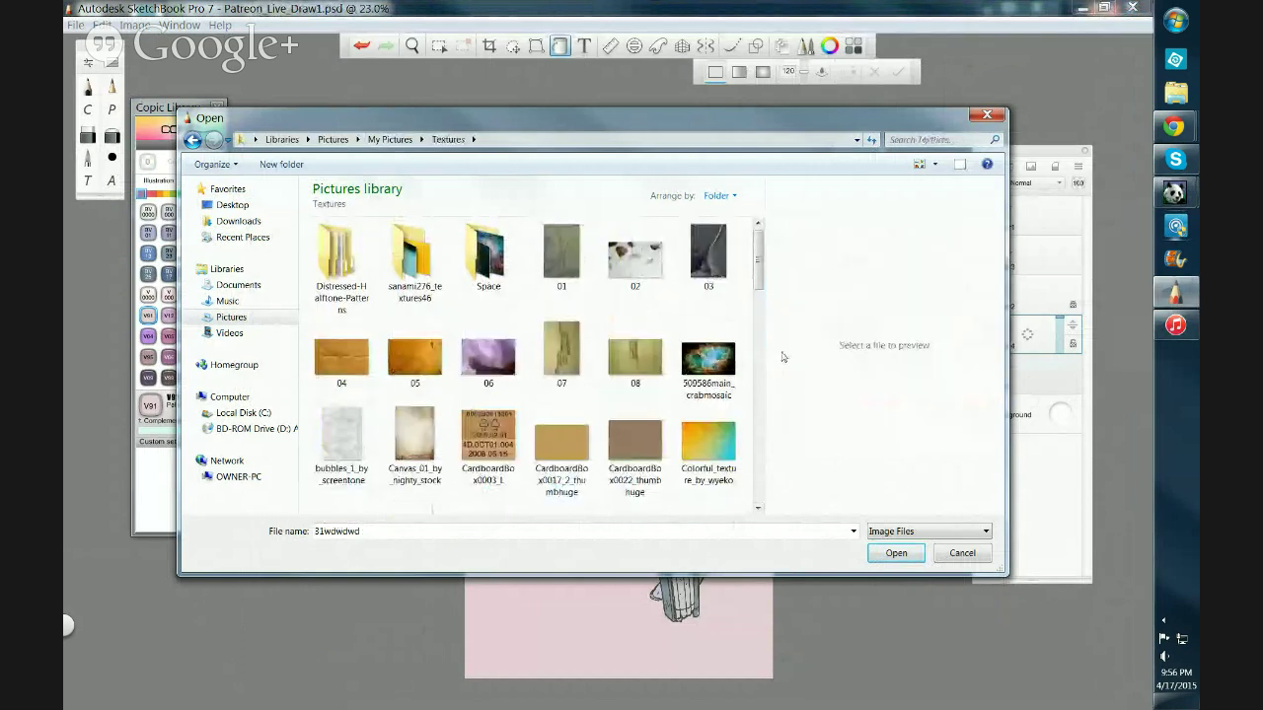
Add the PaperStained0144_4_L texture to the drawing, then rotate, scale and position it to cover the whole canvas
left_click_drag(760, 276, 771, 420)
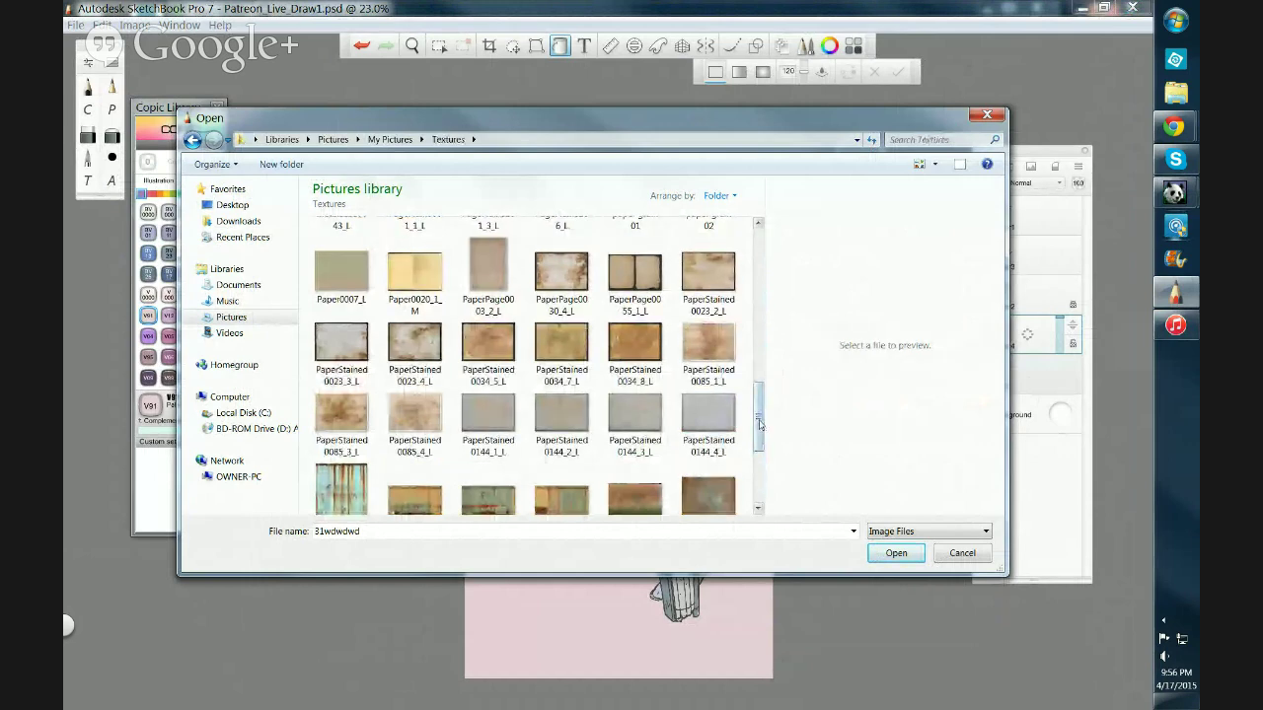
scroll(760, 435, "down", 3)
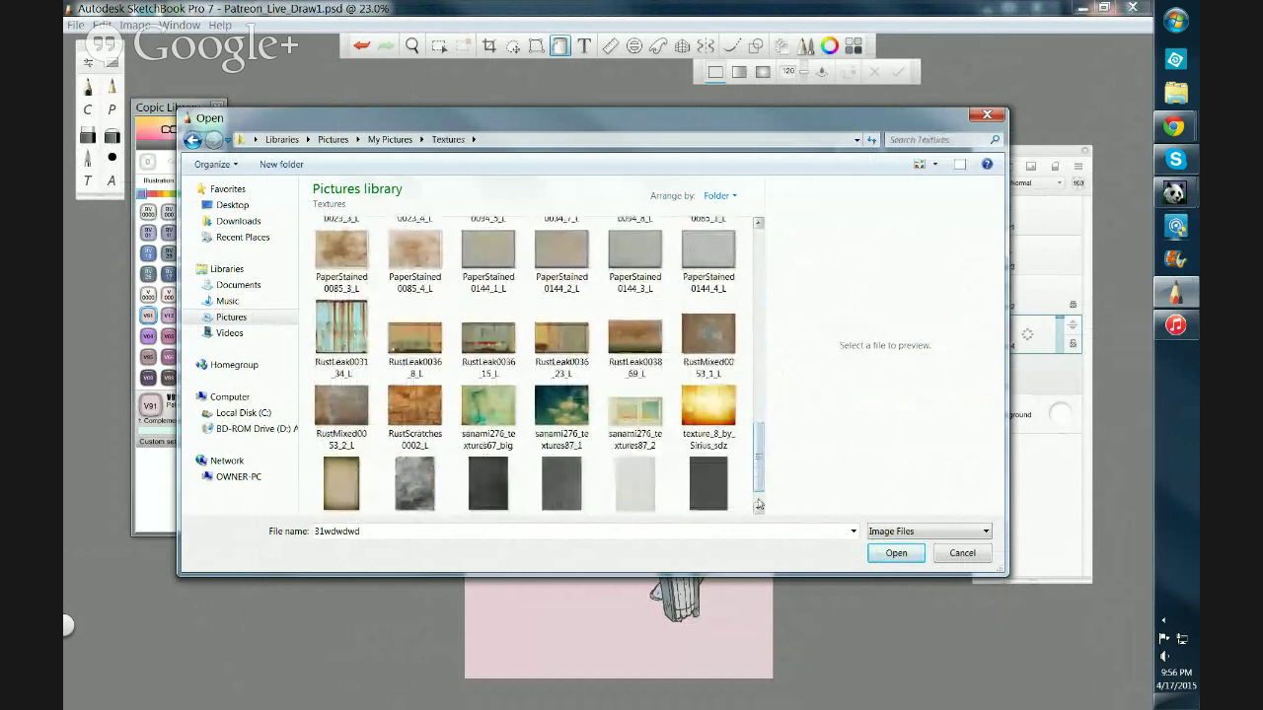
double_click(706, 264)
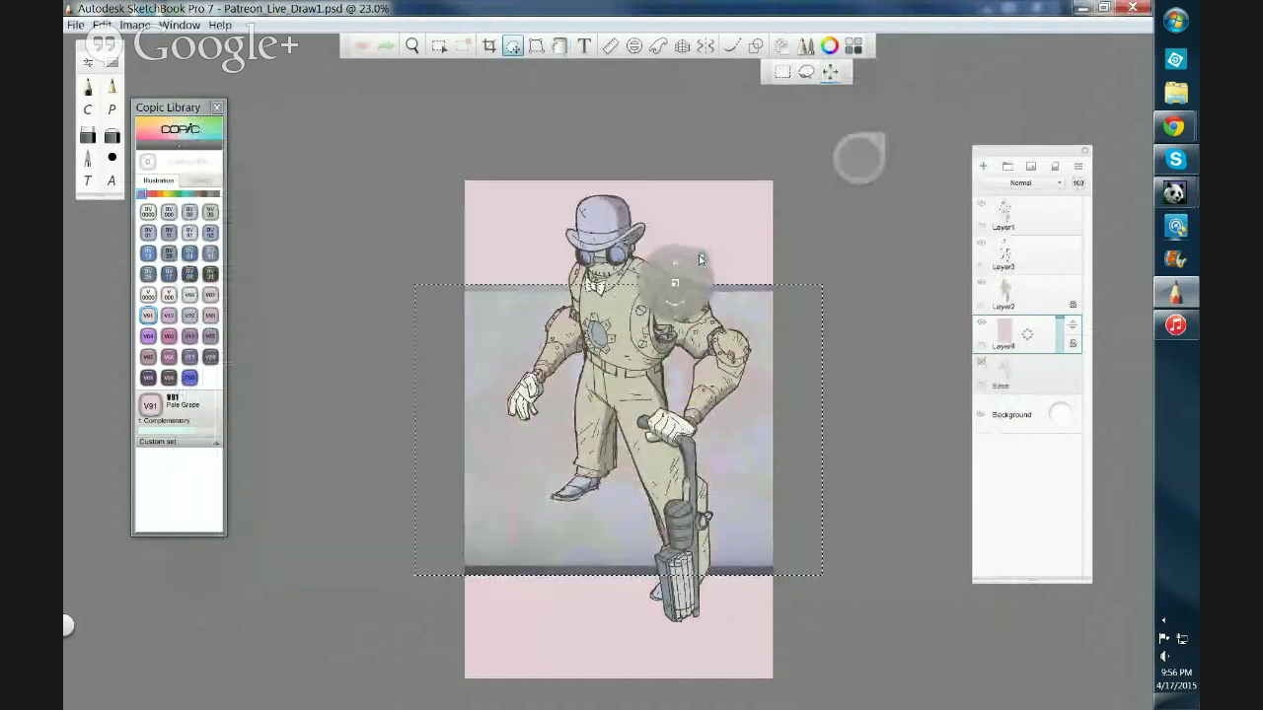
left_click_drag(684, 330, 513, 266)
left_click_drag(592, 324, 589, 326)
left_click_drag(616, 431, 616, 431)
left_click_drag(593, 321, 589, 330)
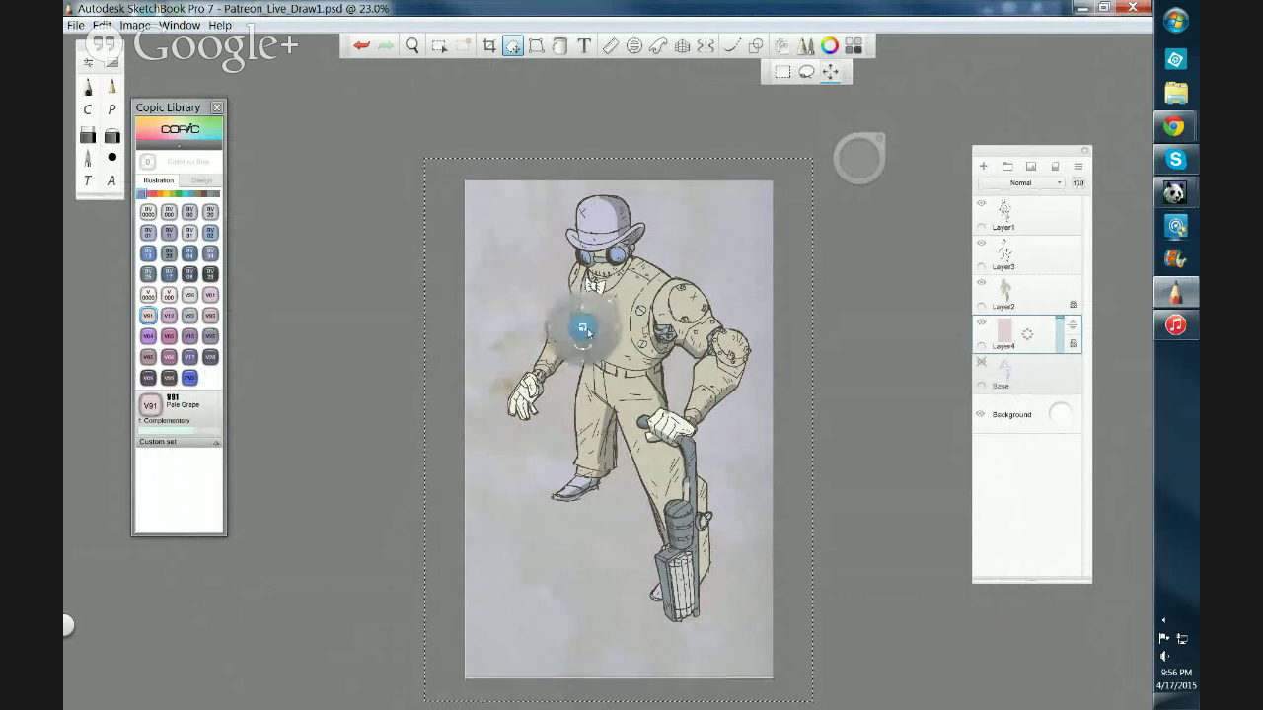
left_click(876, 412)
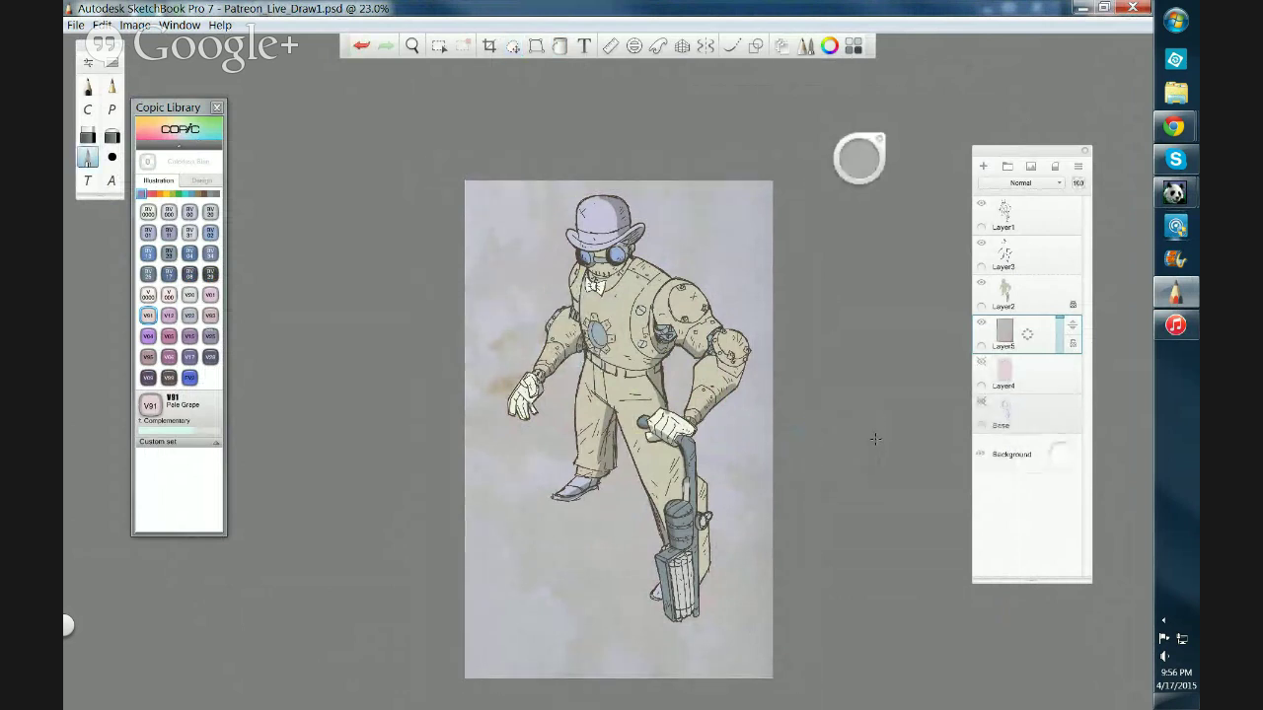
Move the paper texture layer above Layer2 and try the Overlay, Color Dodge, Soft Light and Hue blend modes on it
left_click_drag(1072, 328, 1072, 287)
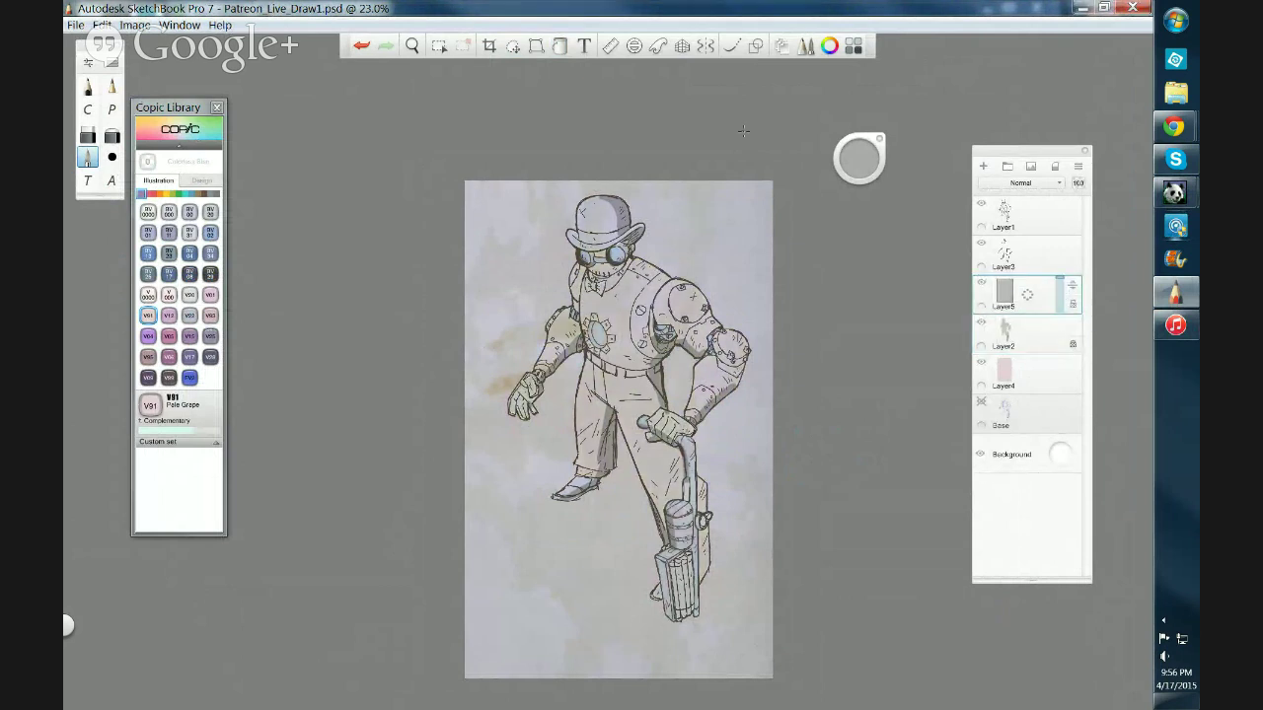
left_click(1024, 184)
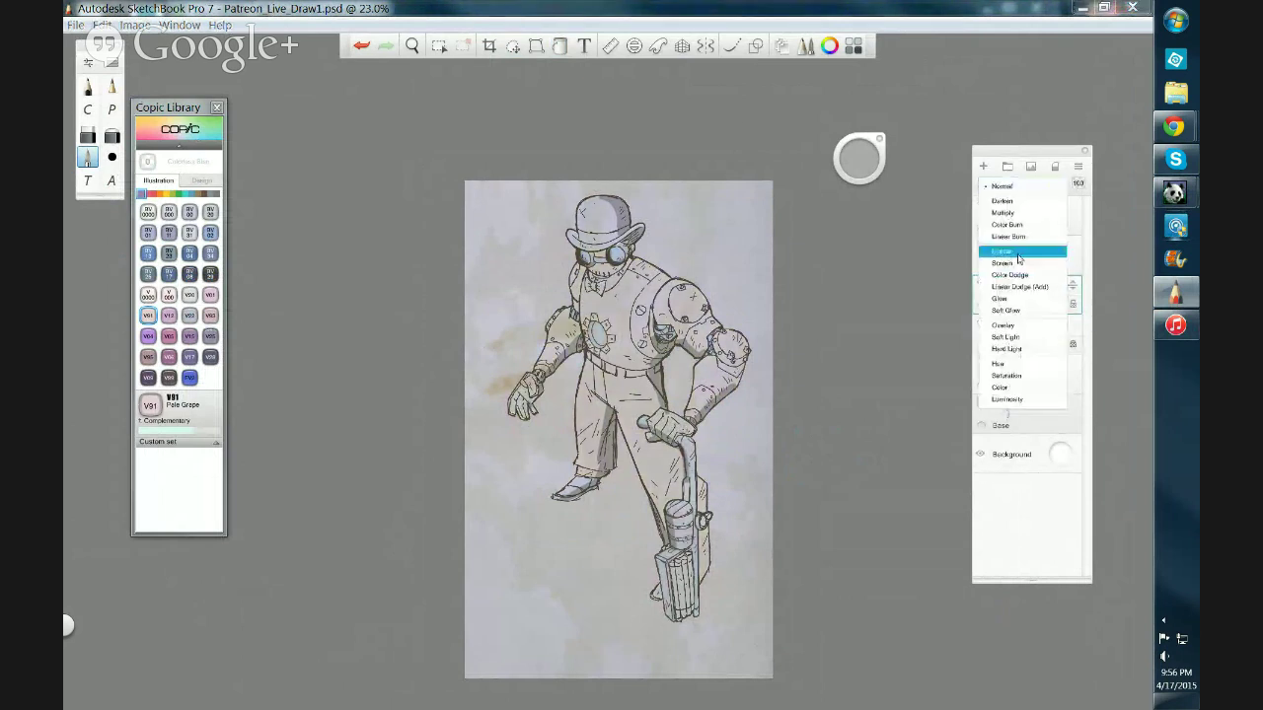
left_click(1011, 329)
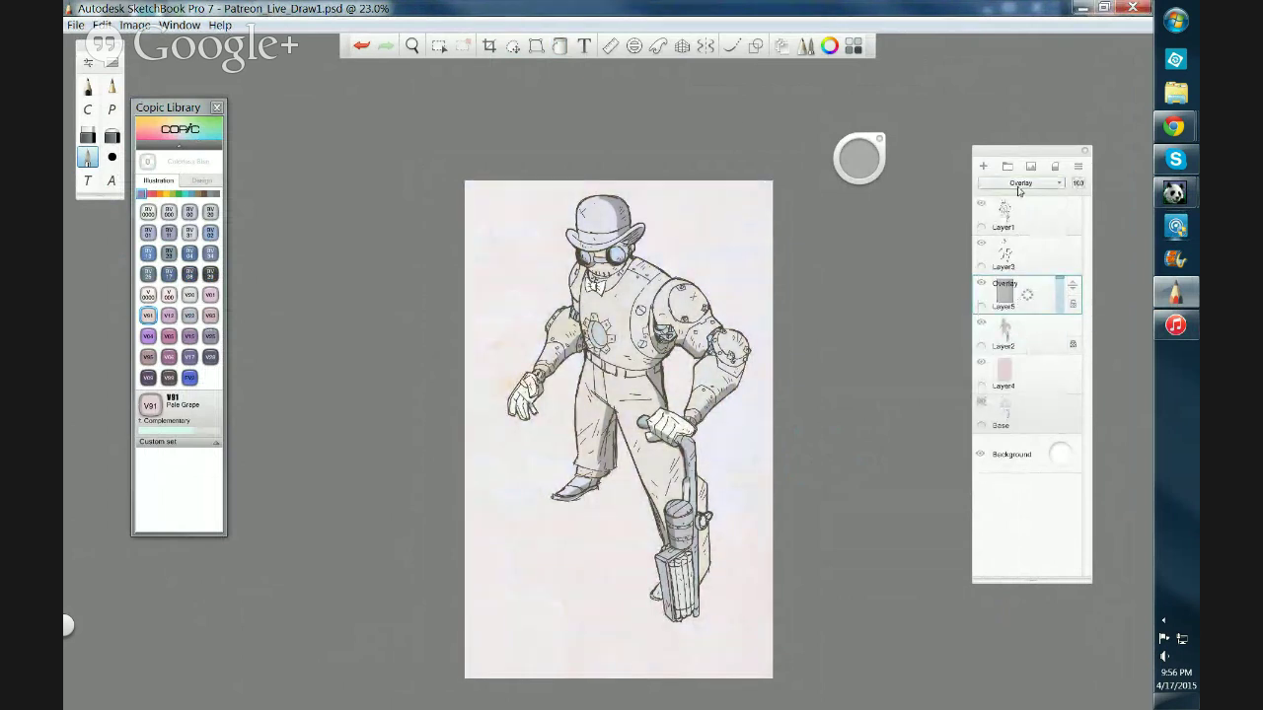
left_click(1019, 185)
left_click(1016, 271)
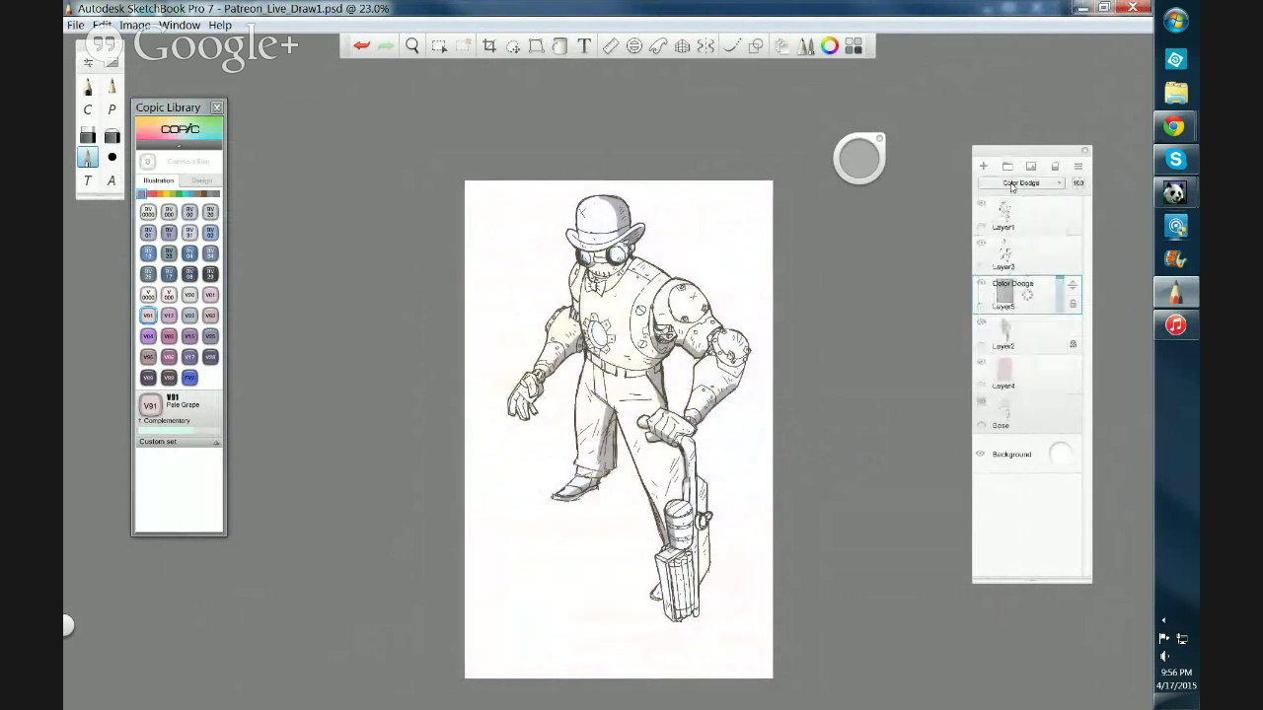
left_click(1011, 185)
left_click(1022, 346)
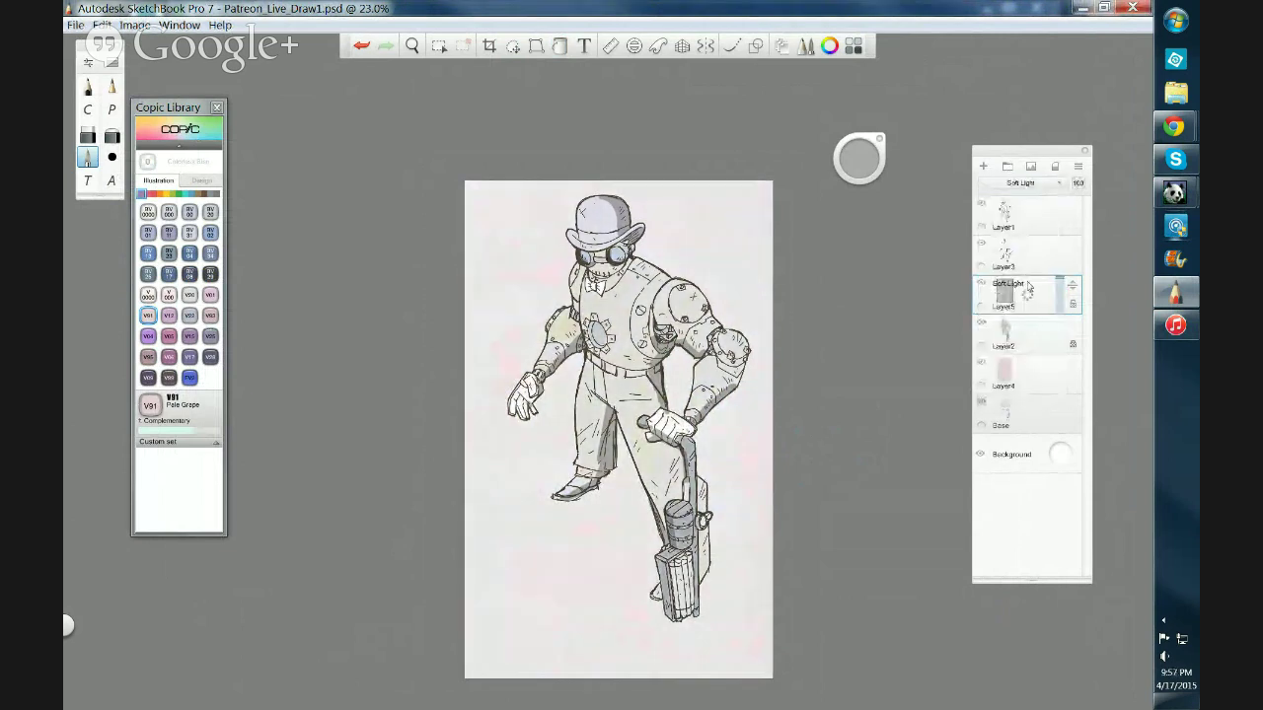
left_click(1019, 184)
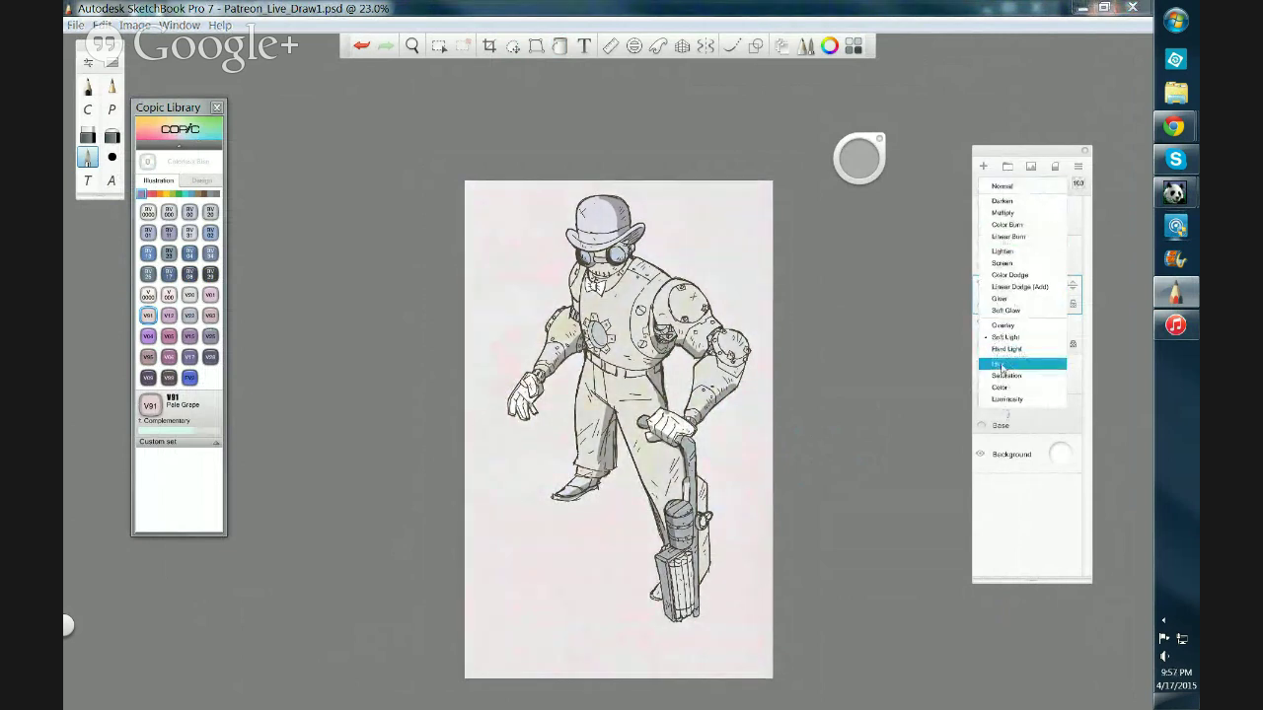
left_click(1001, 365)
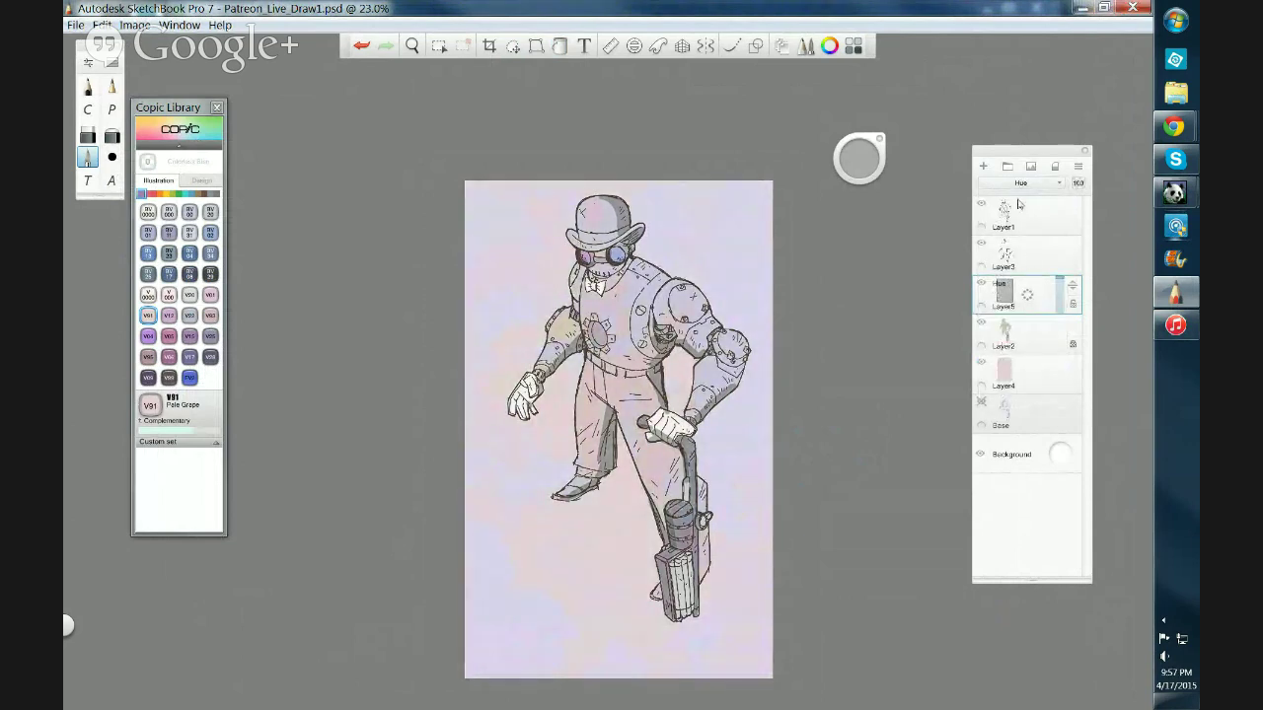
Try the Hue texture layer at 47% opacity and restore it to full opacity
left_click(1056, 301)
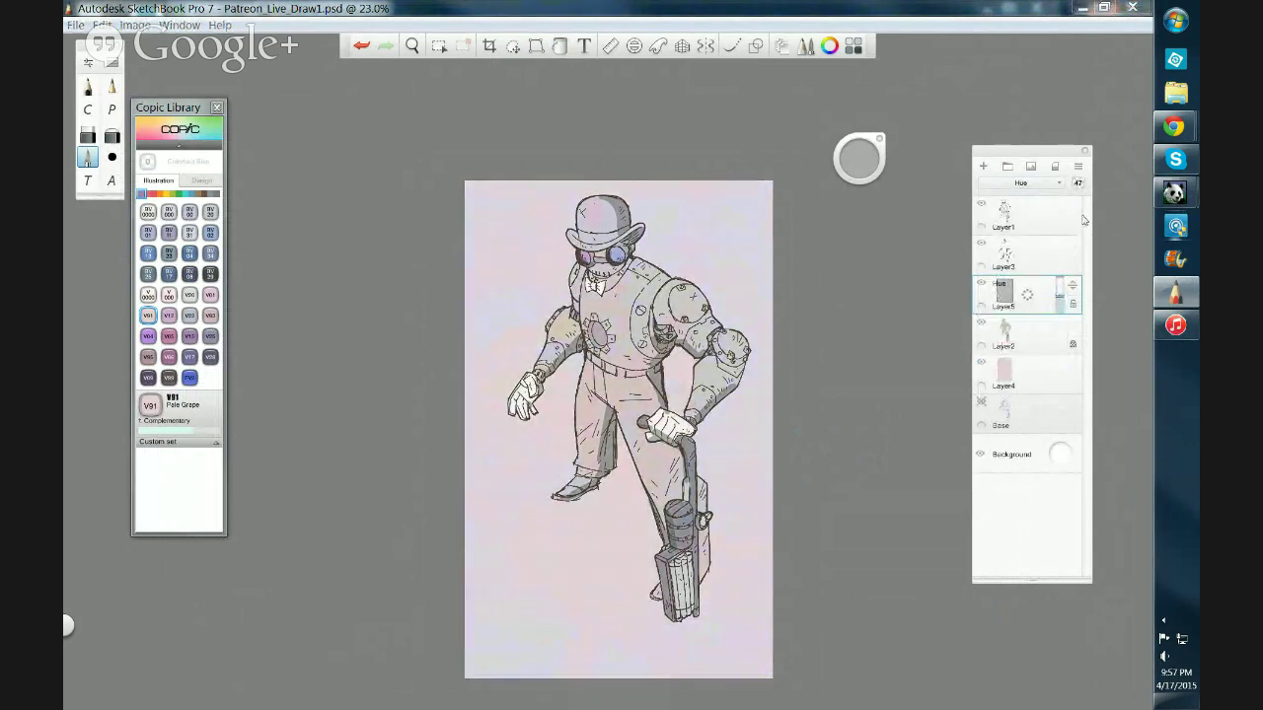
key("space")
mouse_move(680, 461)
left_mouse_down()
mouse_move(737, 430)
mouse_move(705, 461)
left_mouse_up()
left_click(1059, 280)
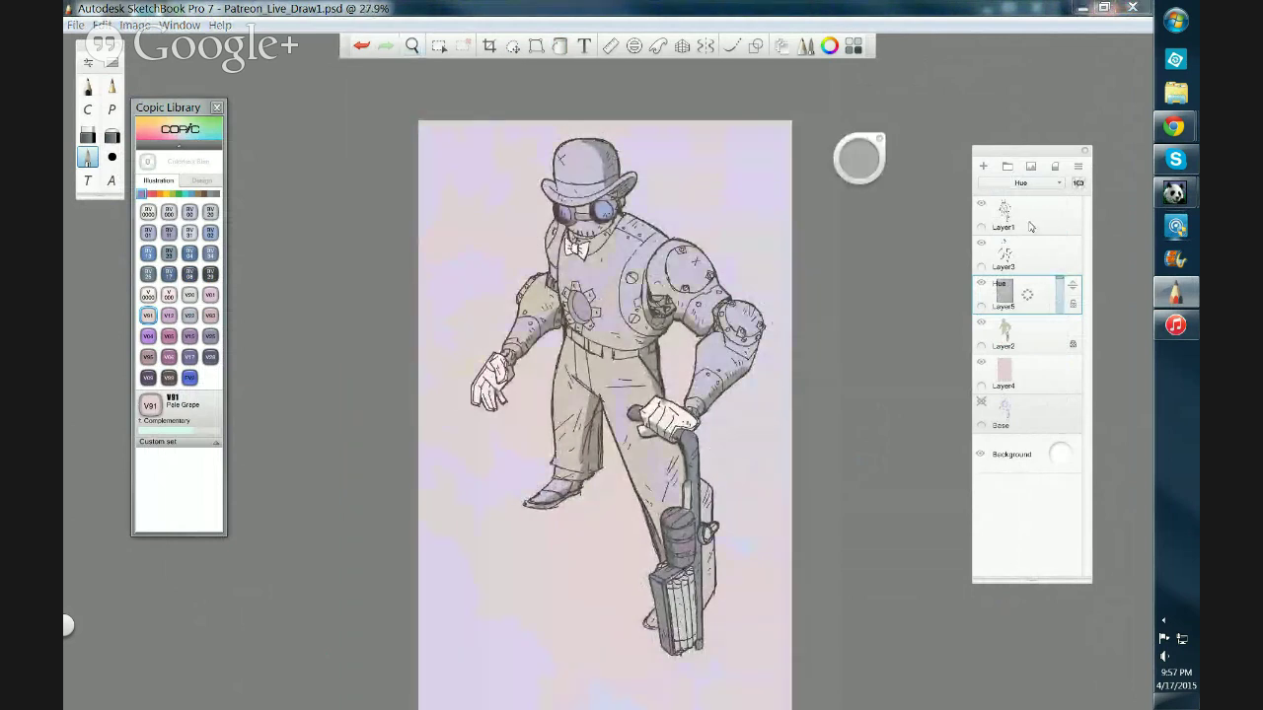
Try the Lighten and Screen blend modes on the texture layer, with Screen at 48% opacity
left_click(1036, 187)
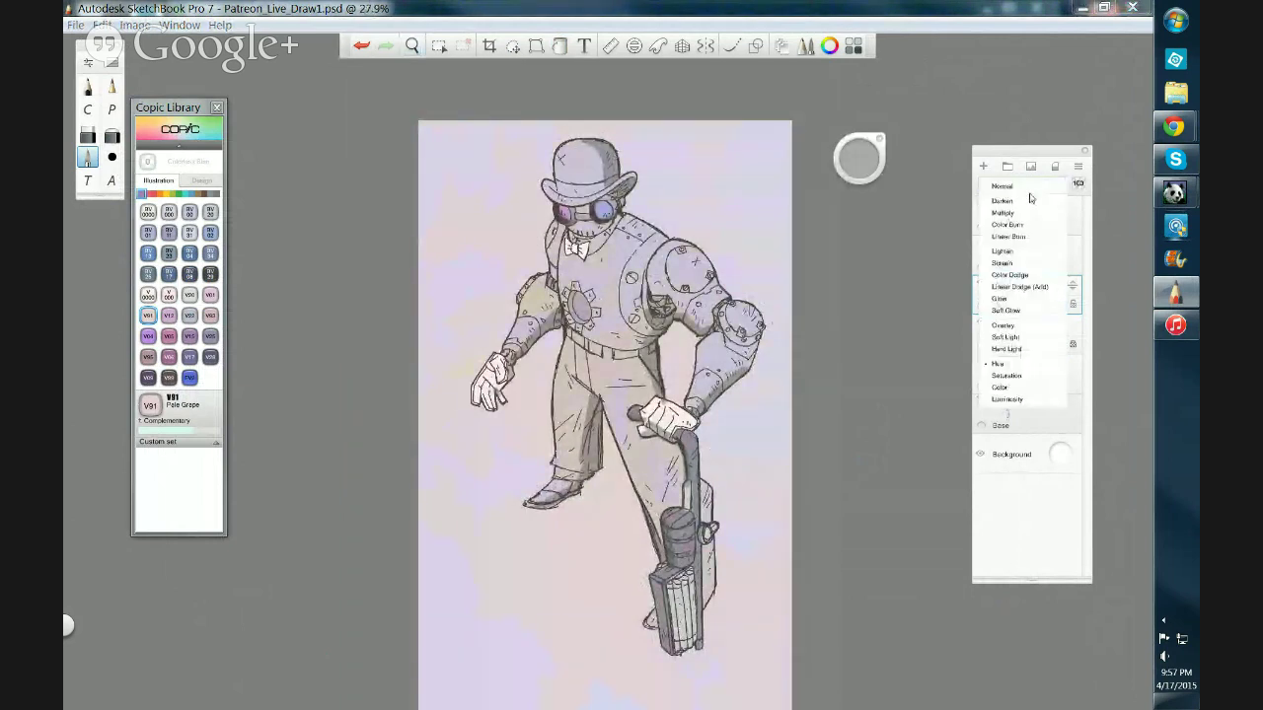
left_click(1004, 253)
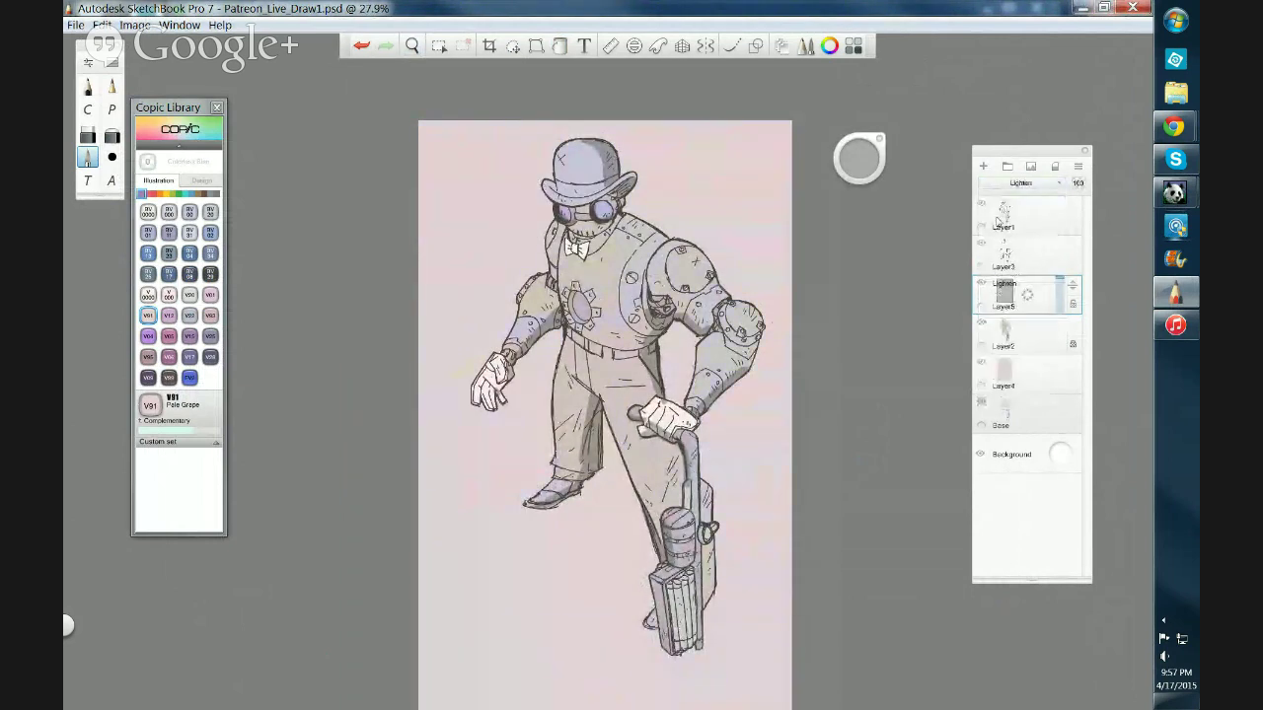
left_click(1014, 187)
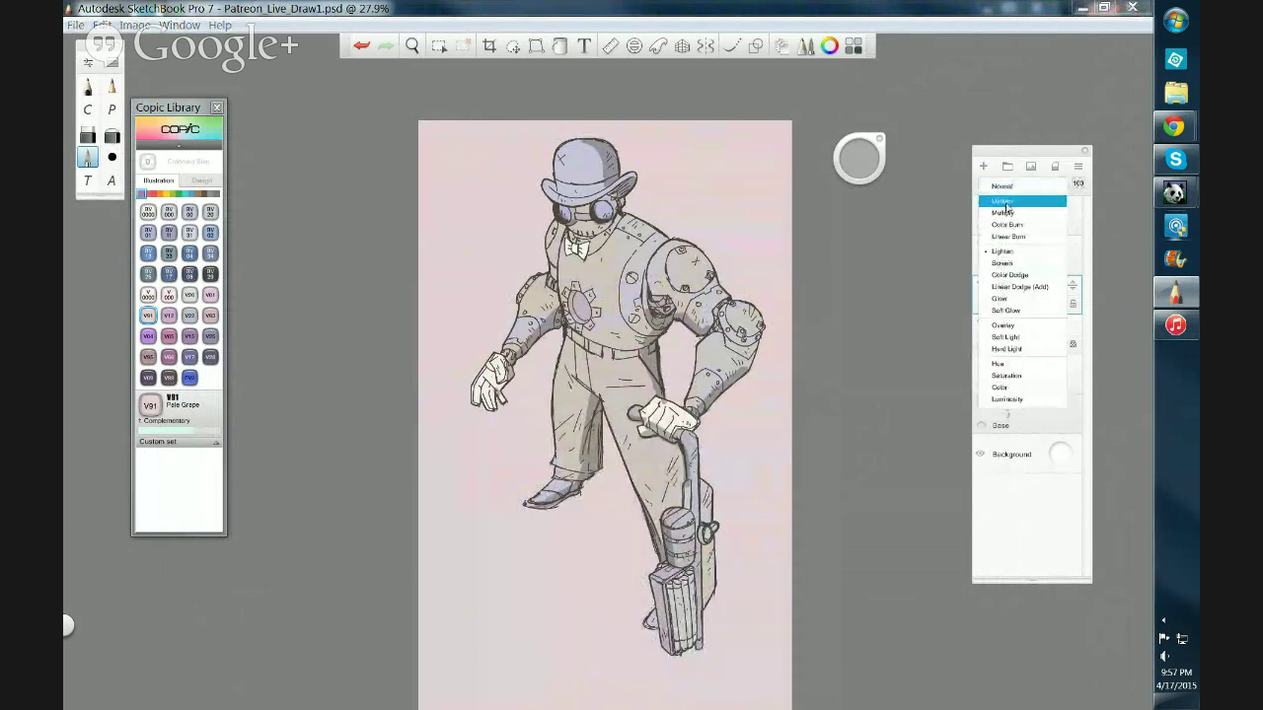
left_click(1002, 263)
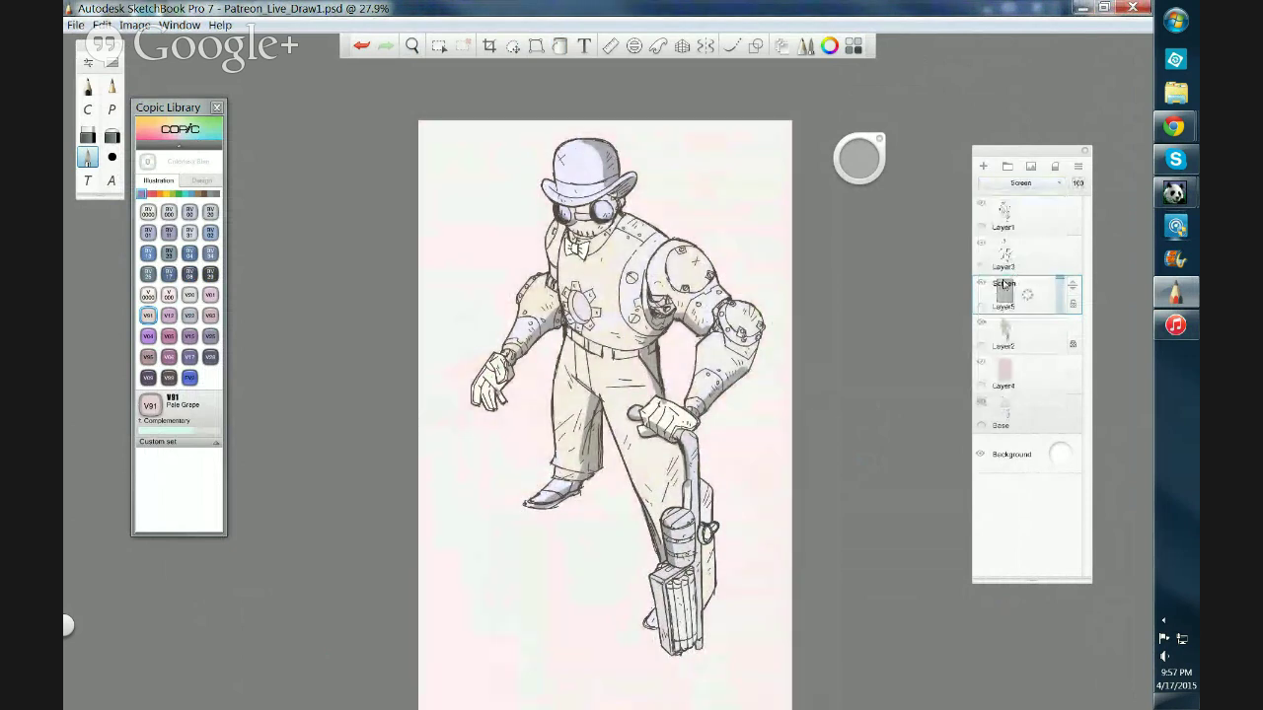
left_click(1059, 295)
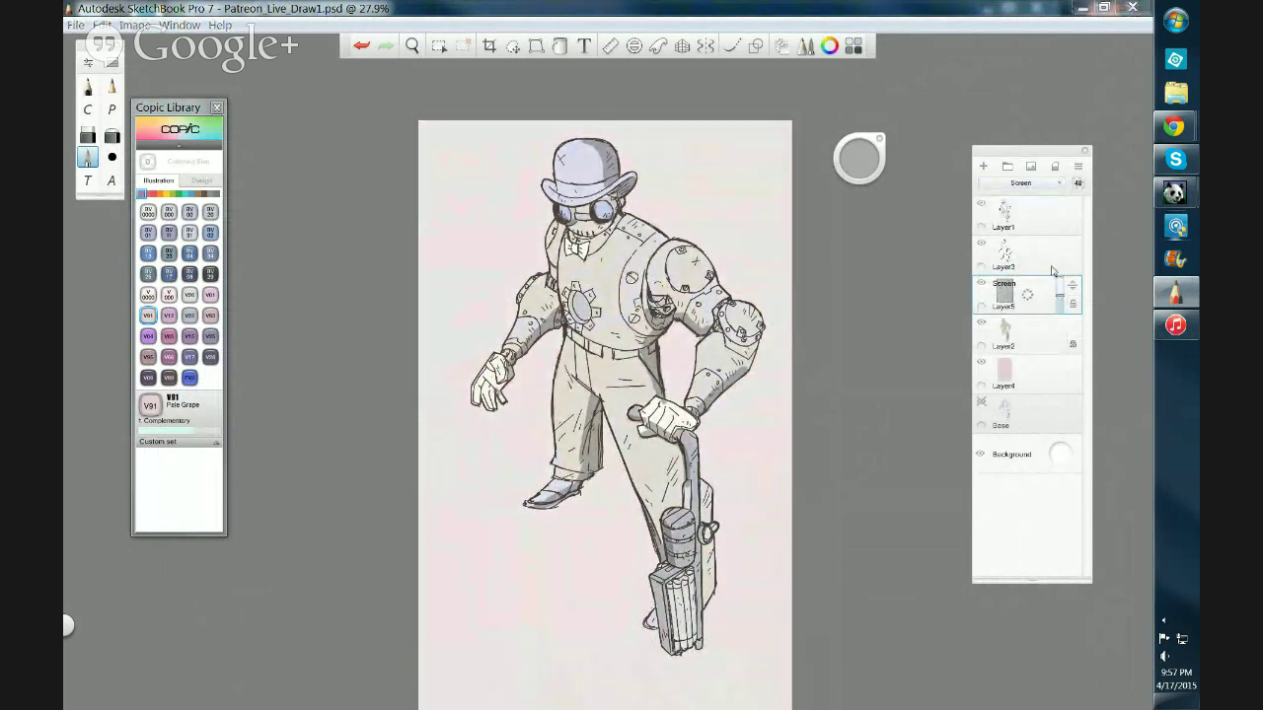
Try the Multiply blend mode at reduced opacity on the texture layer and remove the layer
left_click(1022, 184)
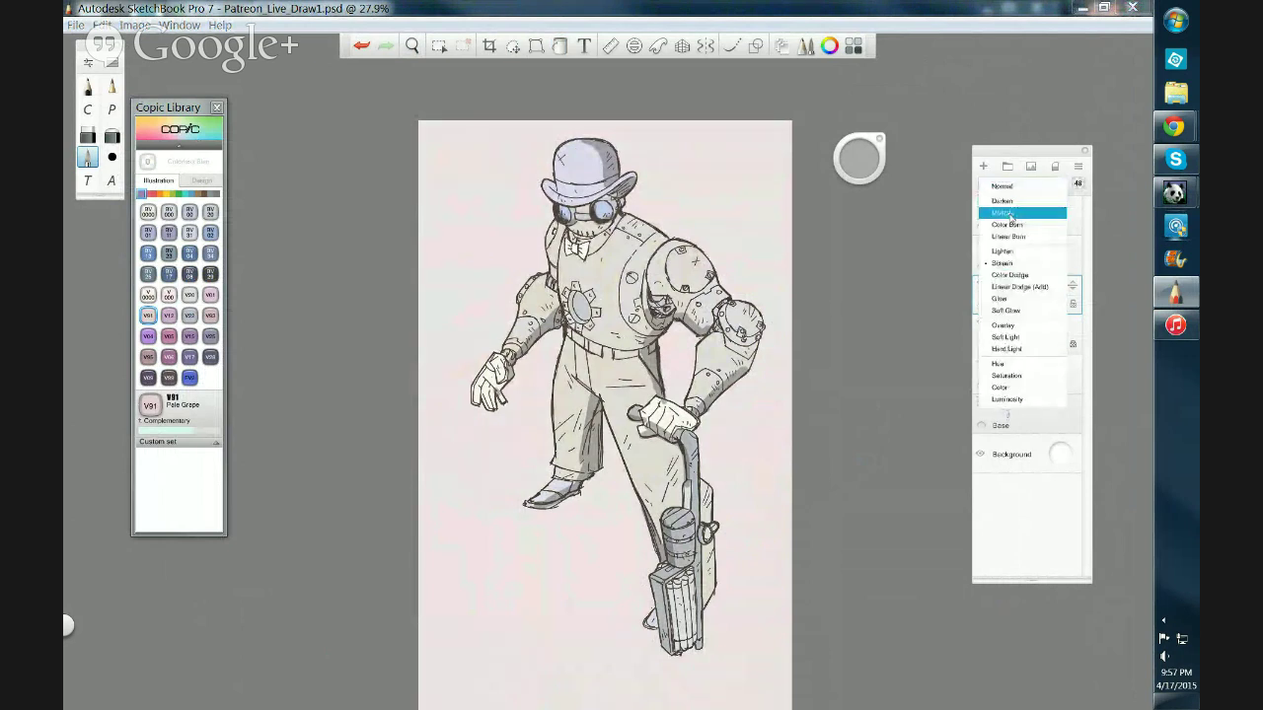
left_click(1016, 219)
left_click(1063, 303)
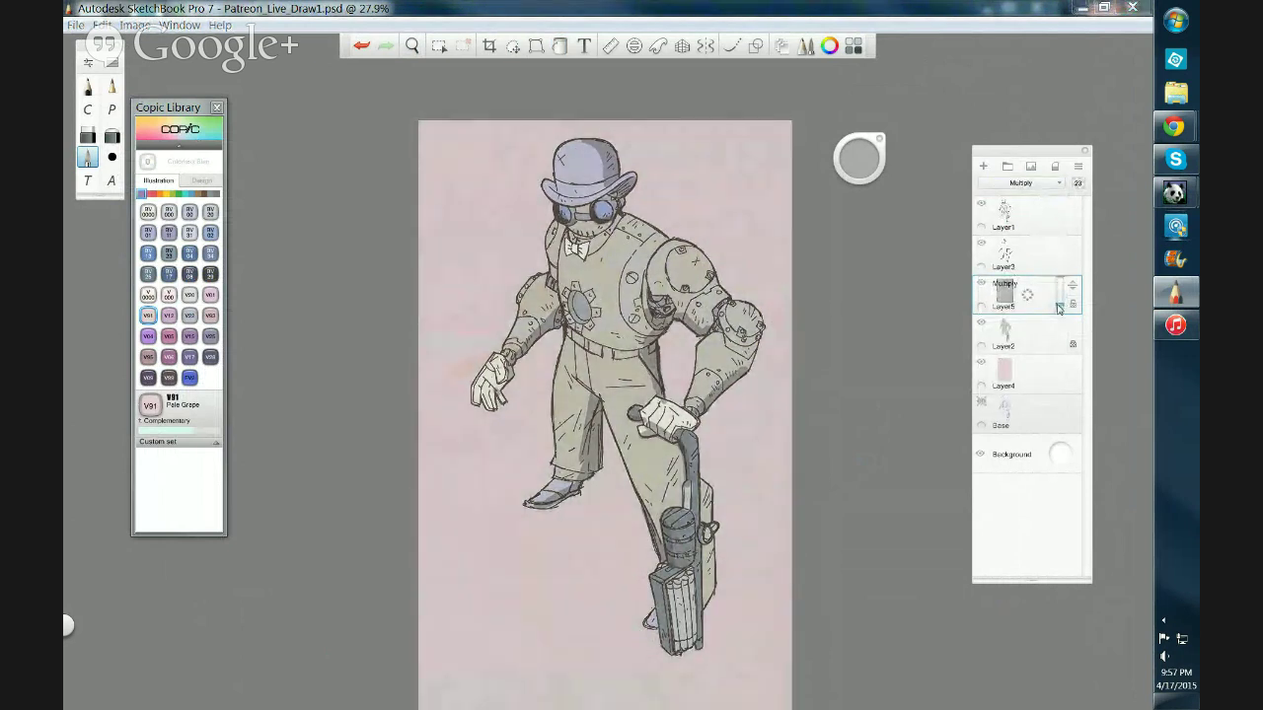
mouse_move(1062, 298)
left_mouse_down()
mouse_move(1061, 276)
mouse_move(1054, 310)
mouse_move(1030, 295)
mouse_move(1063, 273)
left_mouse_up()
Add the image Texture_140_by_deadcalm_stock from the Textures folder to the drawing
left_click(75, 24)
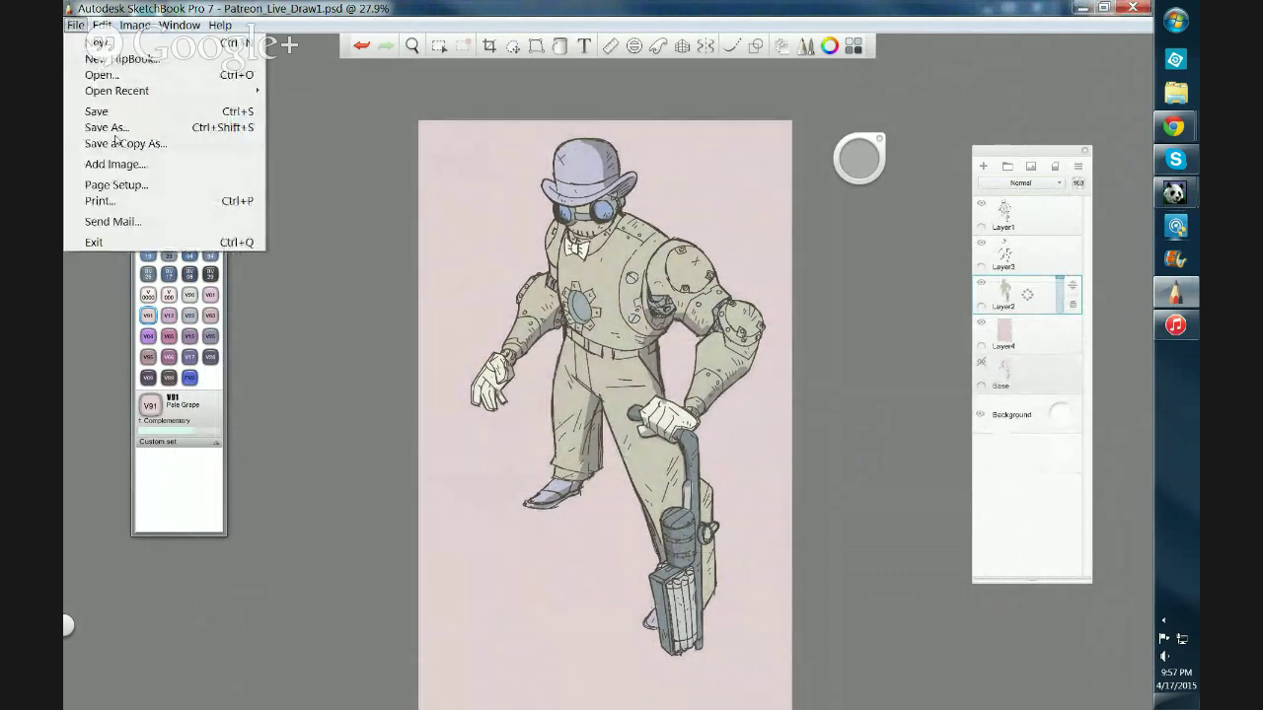
left_click(127, 169)
left_click_drag(757, 252, 758, 467)
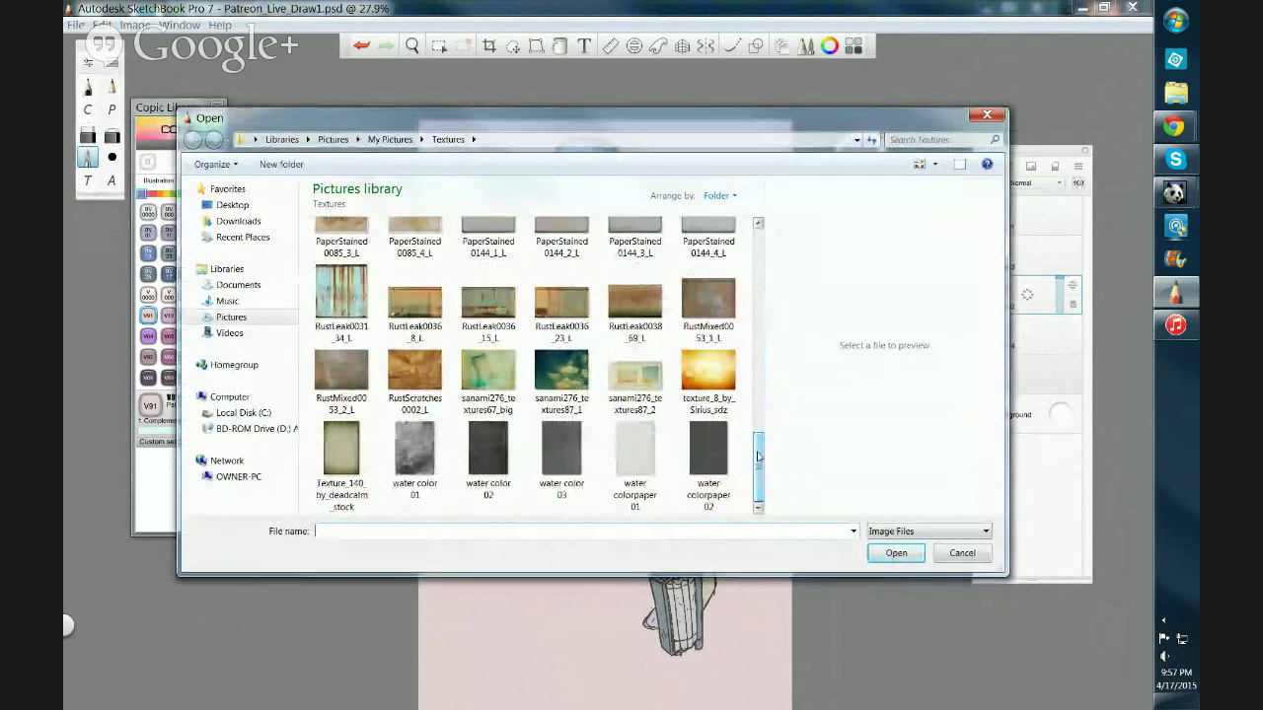
left_click(341, 452)
double_click(342, 452)
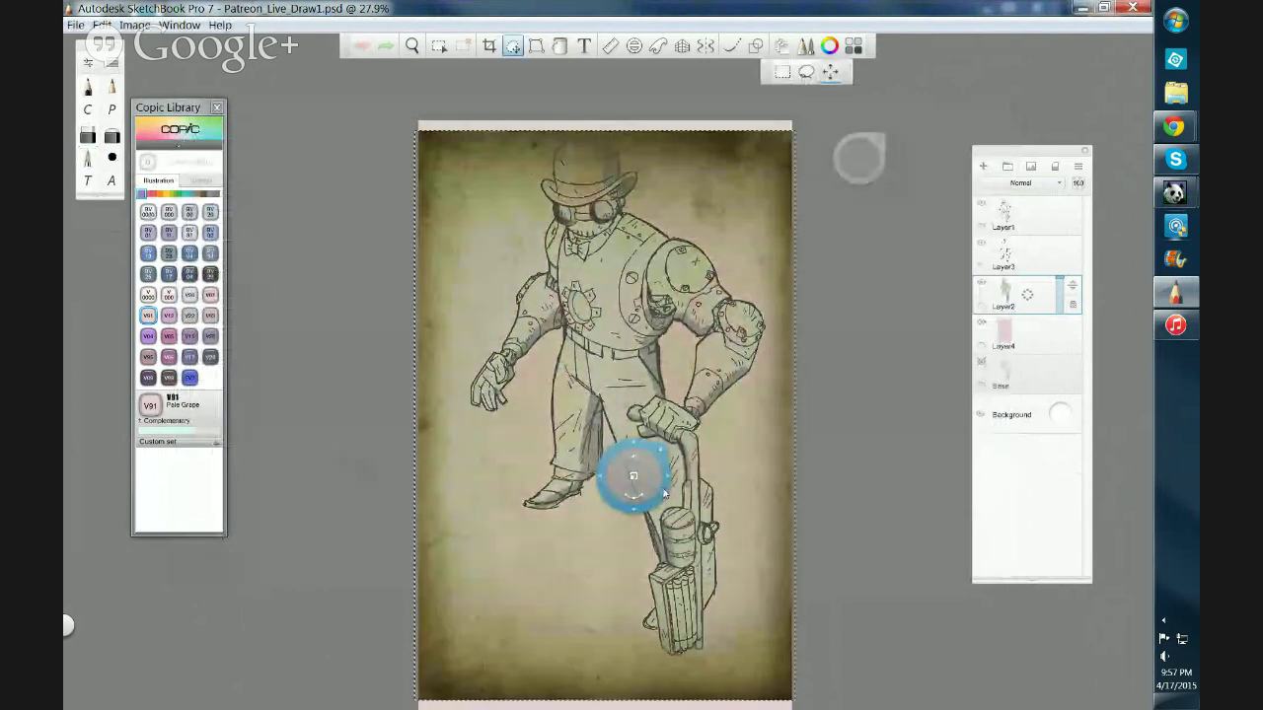
Enlarge the aged paper texture to cover the whole canvas and lower its layer opacity to about half
left_click_drag(646, 468, 643, 474)
key("space")
left_click_drag(891, 495, 862, 467)
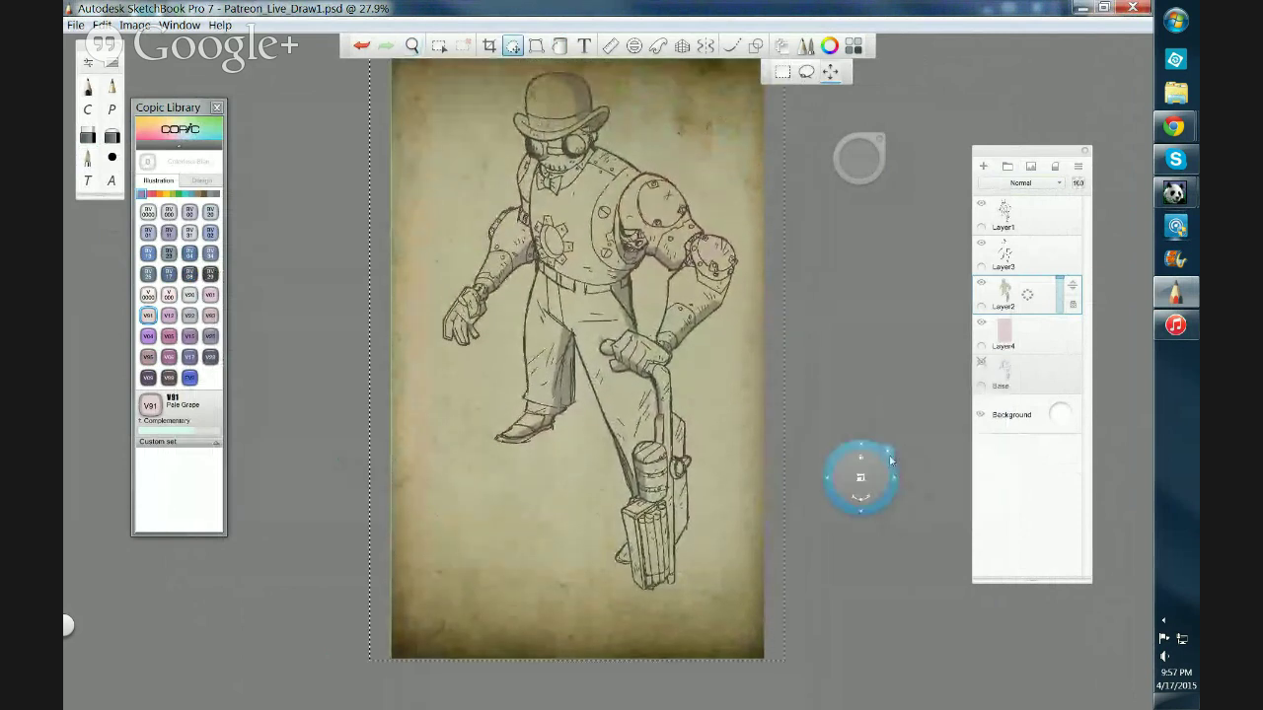
left_click(1059, 294)
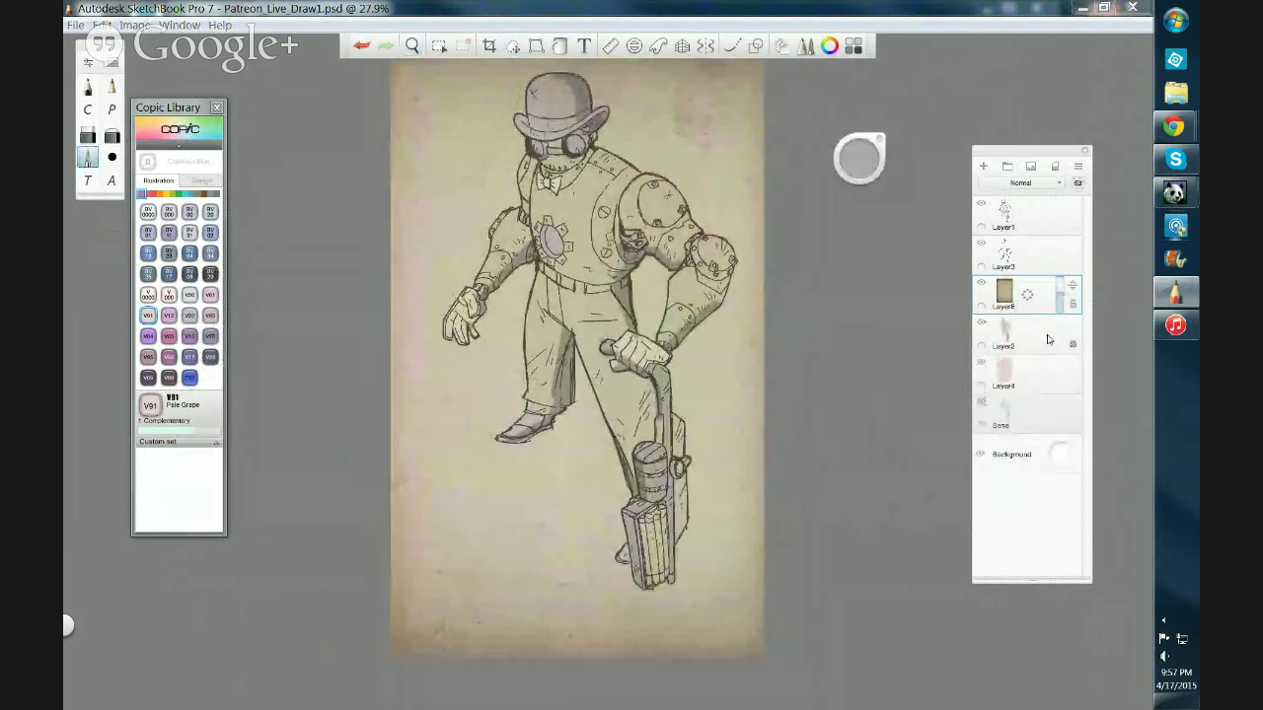
Adjust the paper texture layer's opacity to slightly under half and set its blend mode to Multiply
left_click(1062, 303)
left_click_drag(1063, 303, 1063, 286)
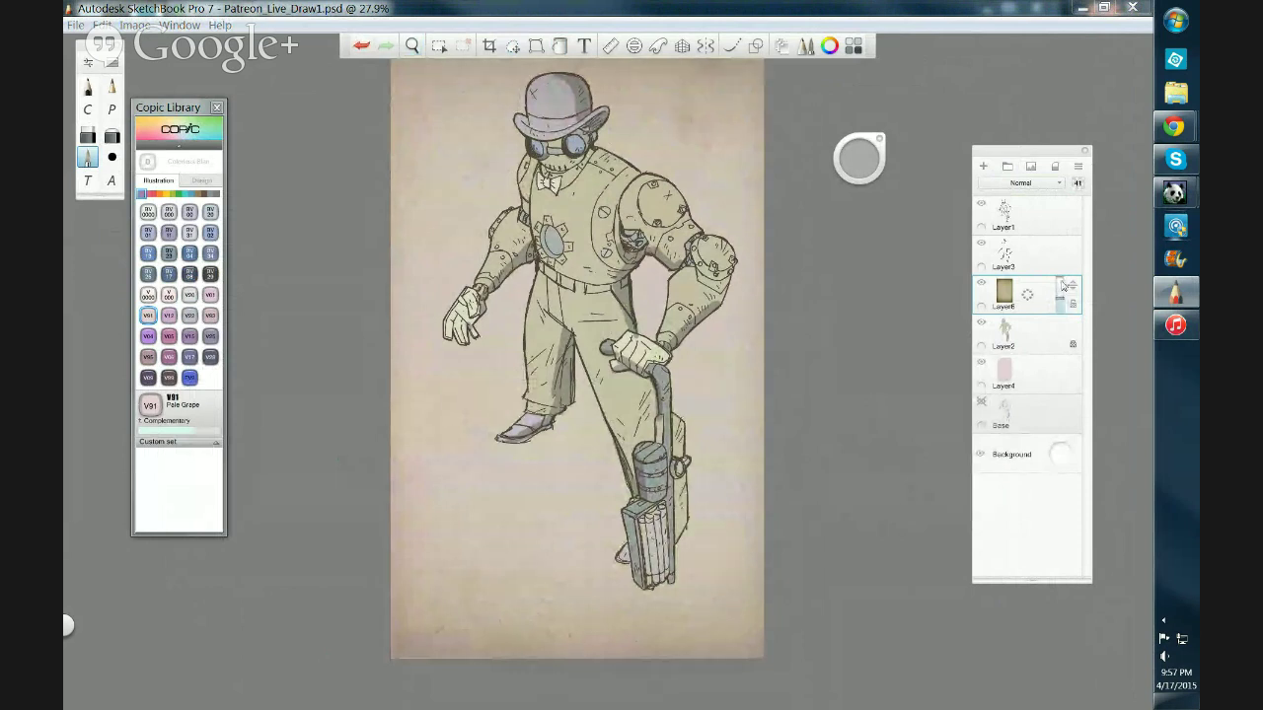
key("space")
mouse_move(872, 348)
left_mouse_down()
mouse_move(851, 411)
mouse_move(860, 389)
left_mouse_up()
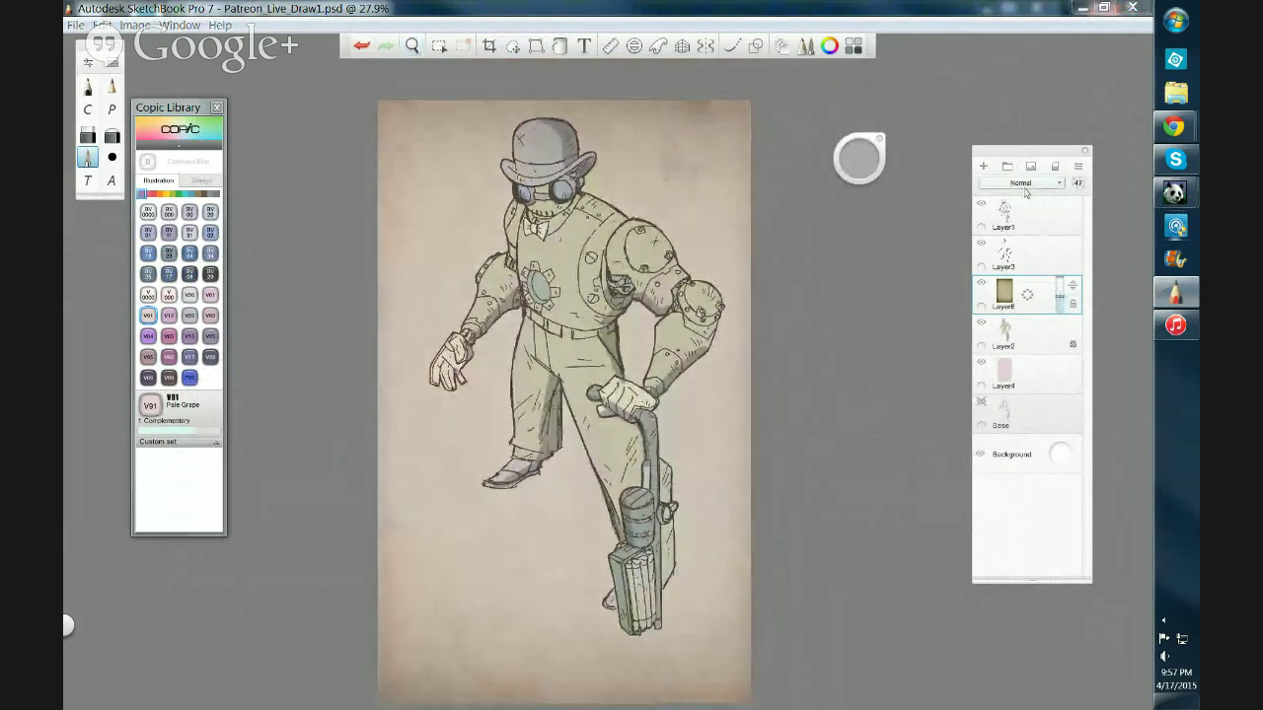
left_click(1046, 184)
left_click(1048, 212)
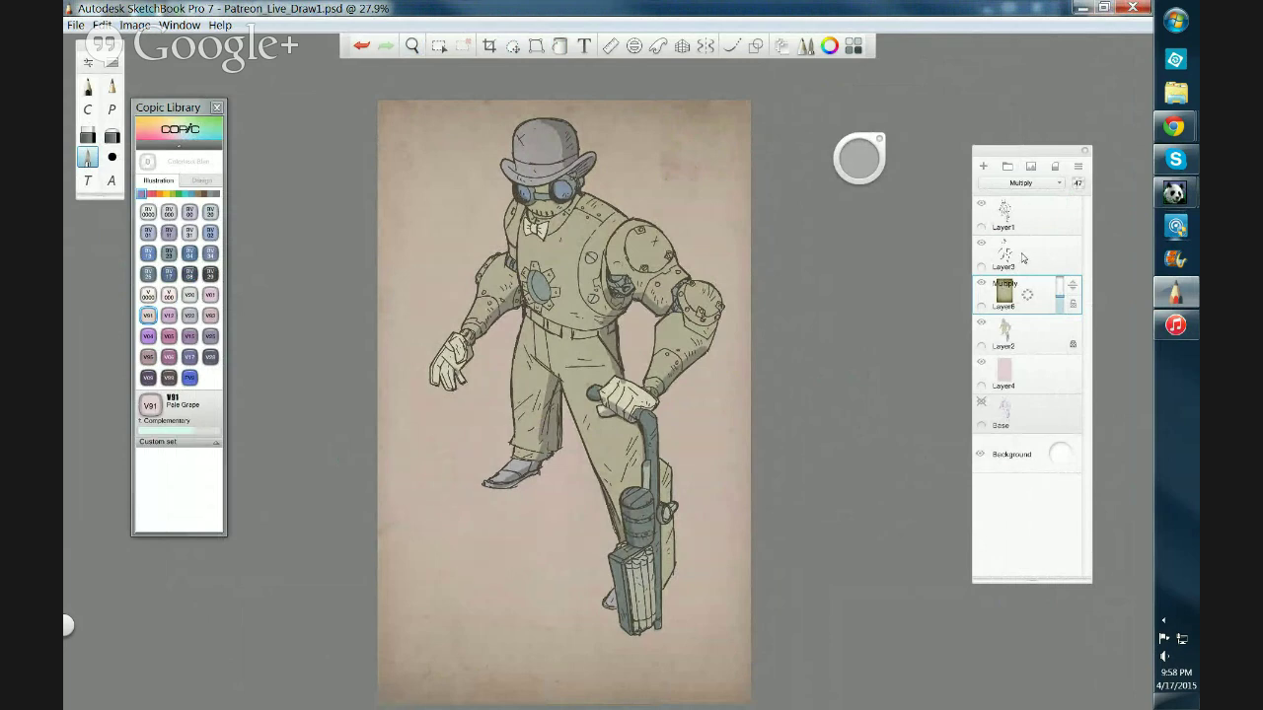
Recolour the robot's gloves, bowler hat and shoes on Layer2 with the complementary Copic colour B000 Pale Porcelain Blue
left_click(1022, 264)
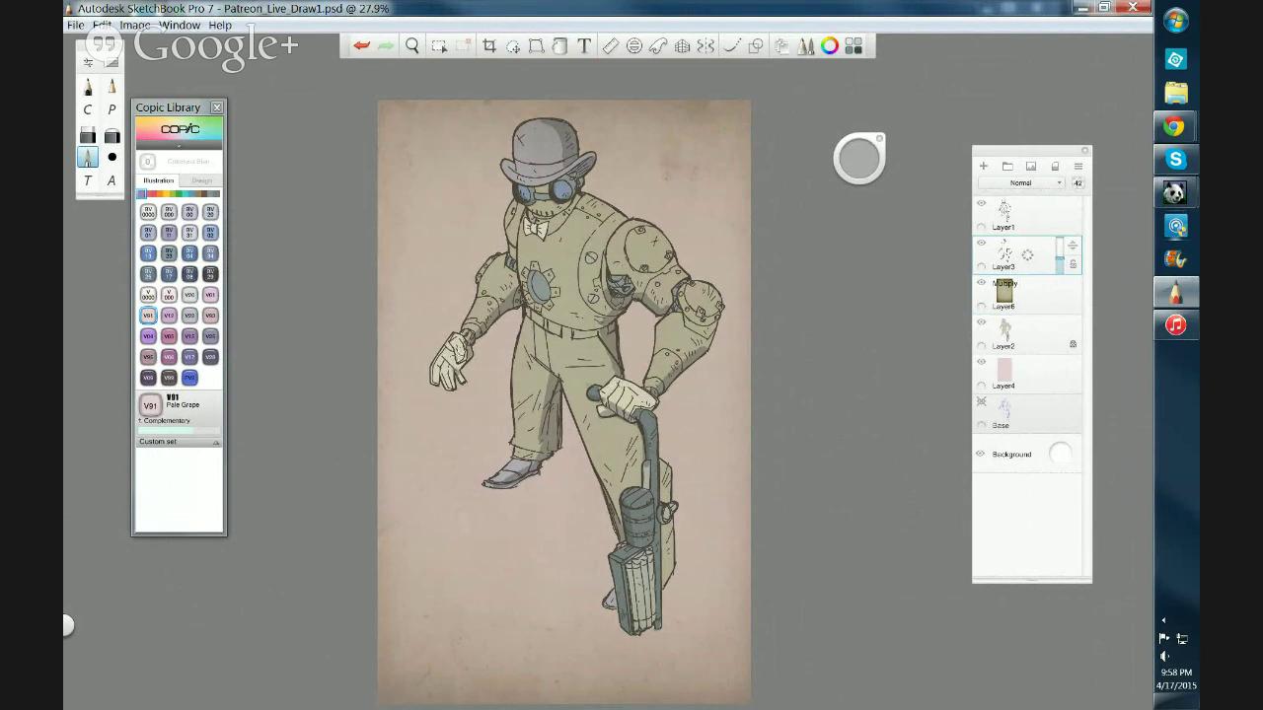
left_click(184, 431)
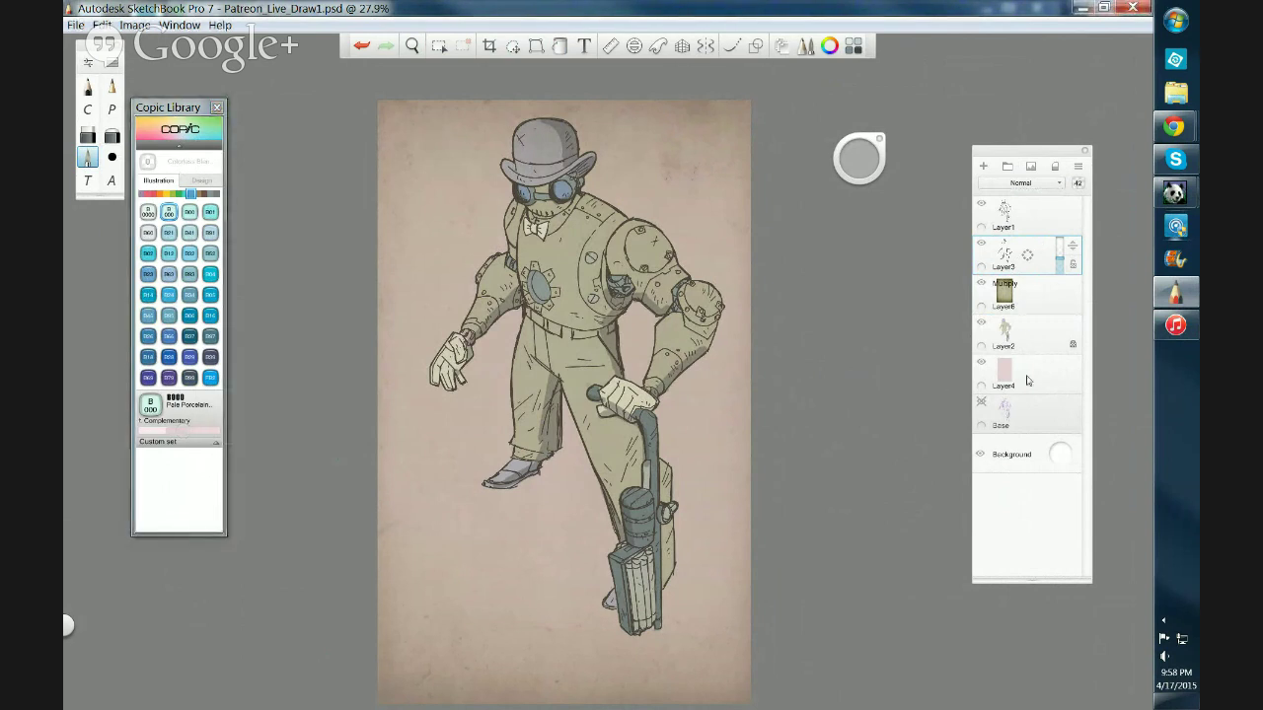
left_click(1032, 335)
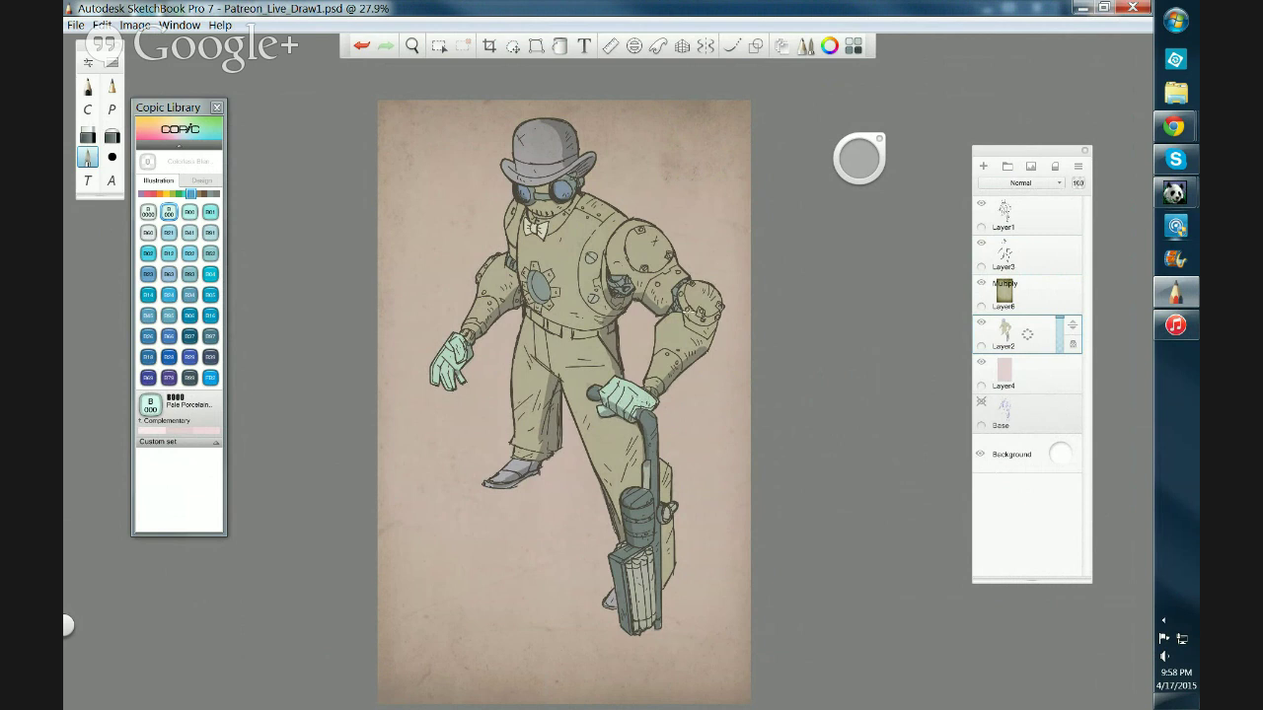
mouse_move(548, 123)
left_mouse_down()
mouse_move(520, 136)
mouse_move(555, 132)
mouse_move(521, 154)
mouse_move(604, 147)
left_mouse_up()
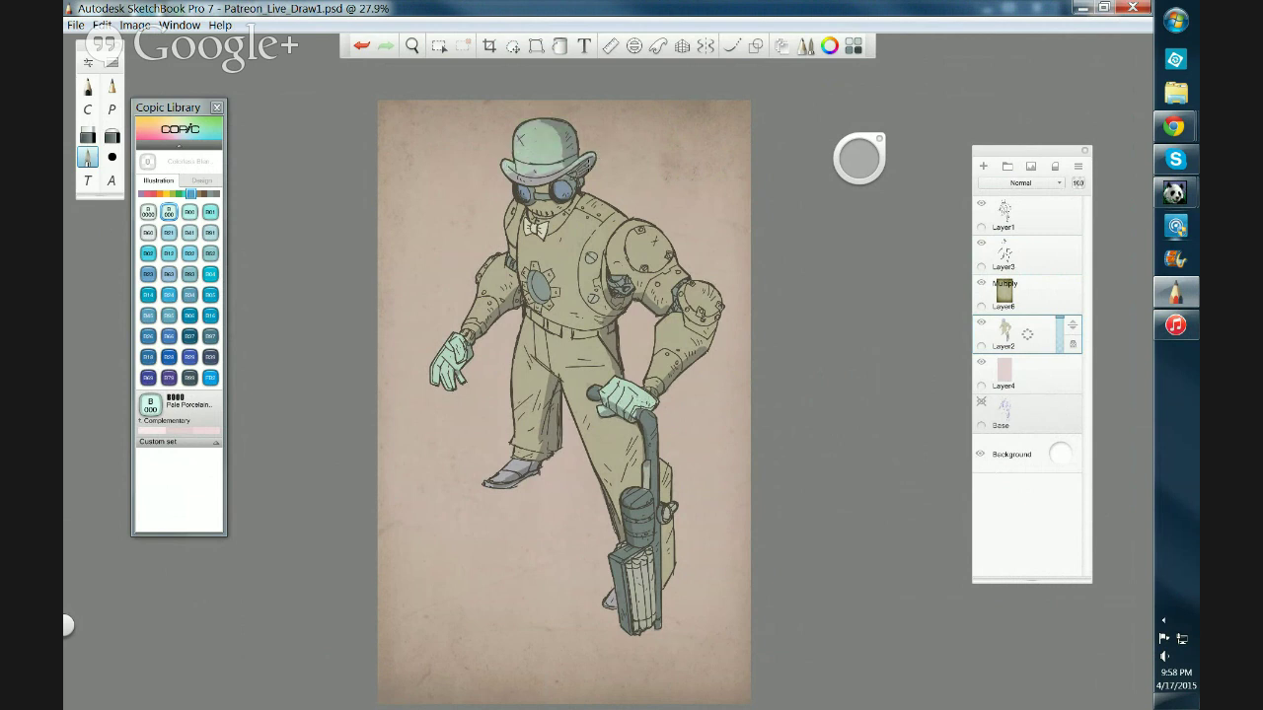
mouse_move(541, 174)
left_mouse_down()
mouse_move(509, 172)
mouse_move(568, 173)
left_mouse_up()
left_click_drag(489, 469, 496, 469)
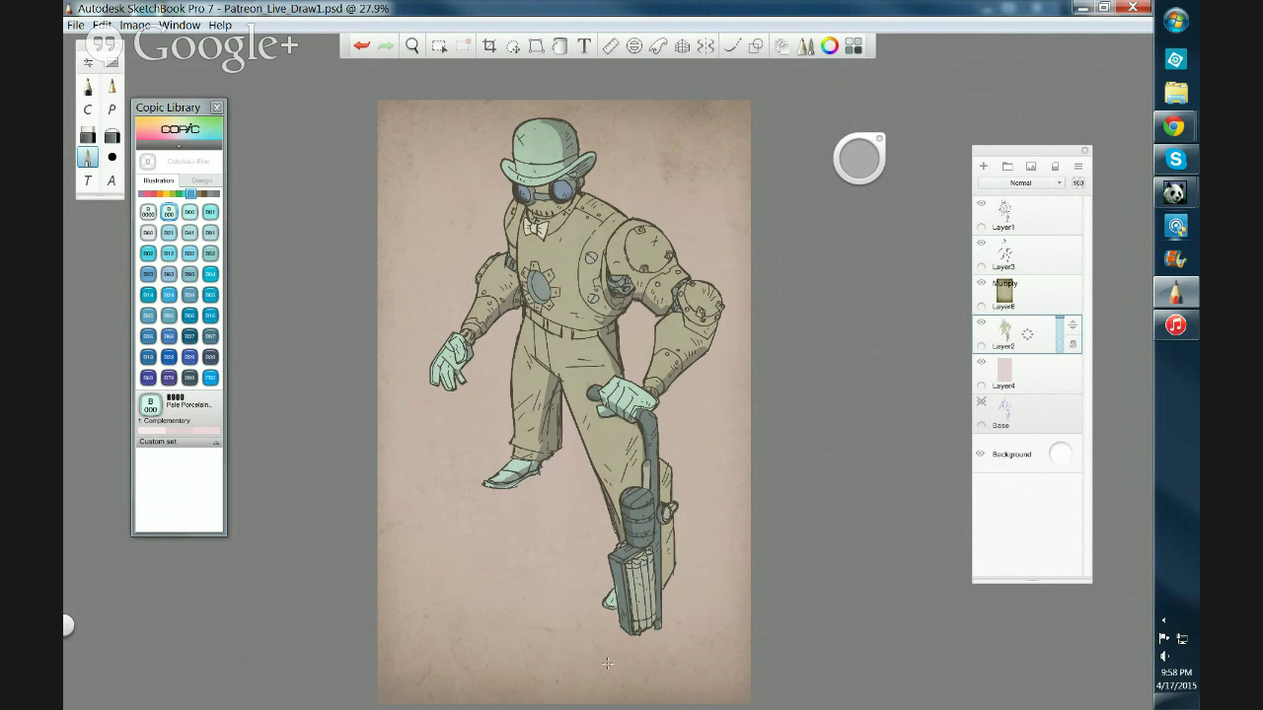
Switch to the complementary Copic colour RV91 Grayish Cherry, adjust the brush and undo the last change
left_click(209, 431)
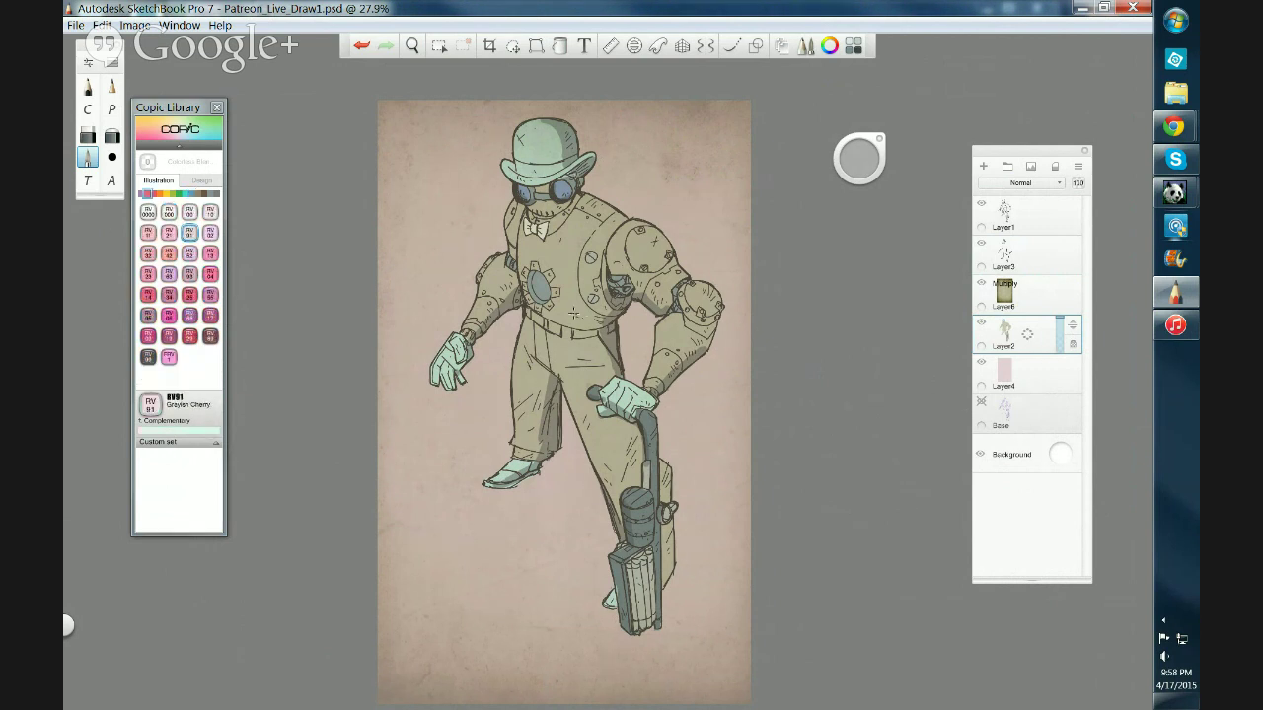
left_click_drag(854, 166, 732, 194)
left_click(363, 49)
left_click_drag(859, 160, 753, 187)
key("space")
left_click_drag(758, 505, 785, 496)
mouse_move(765, 406)
left_mouse_down()
mouse_move(746, 480)
mouse_move(769, 431)
left_mouse_up()
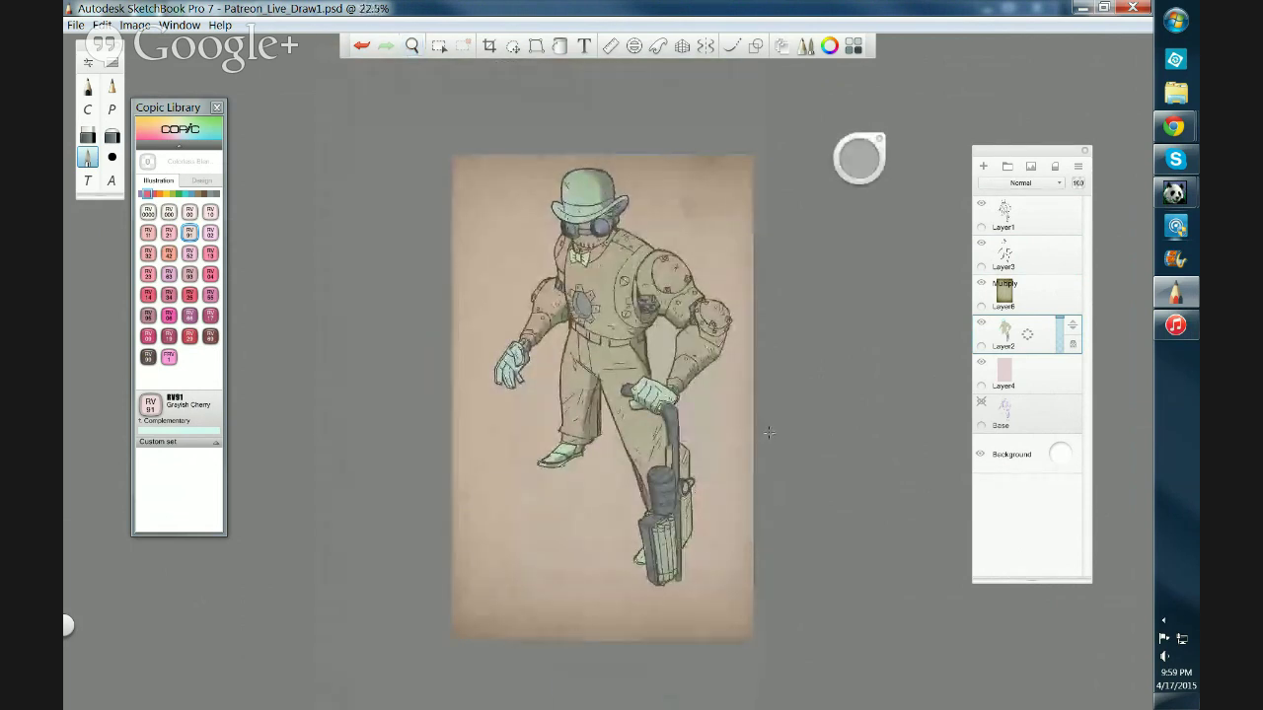
left_click(75, 25)
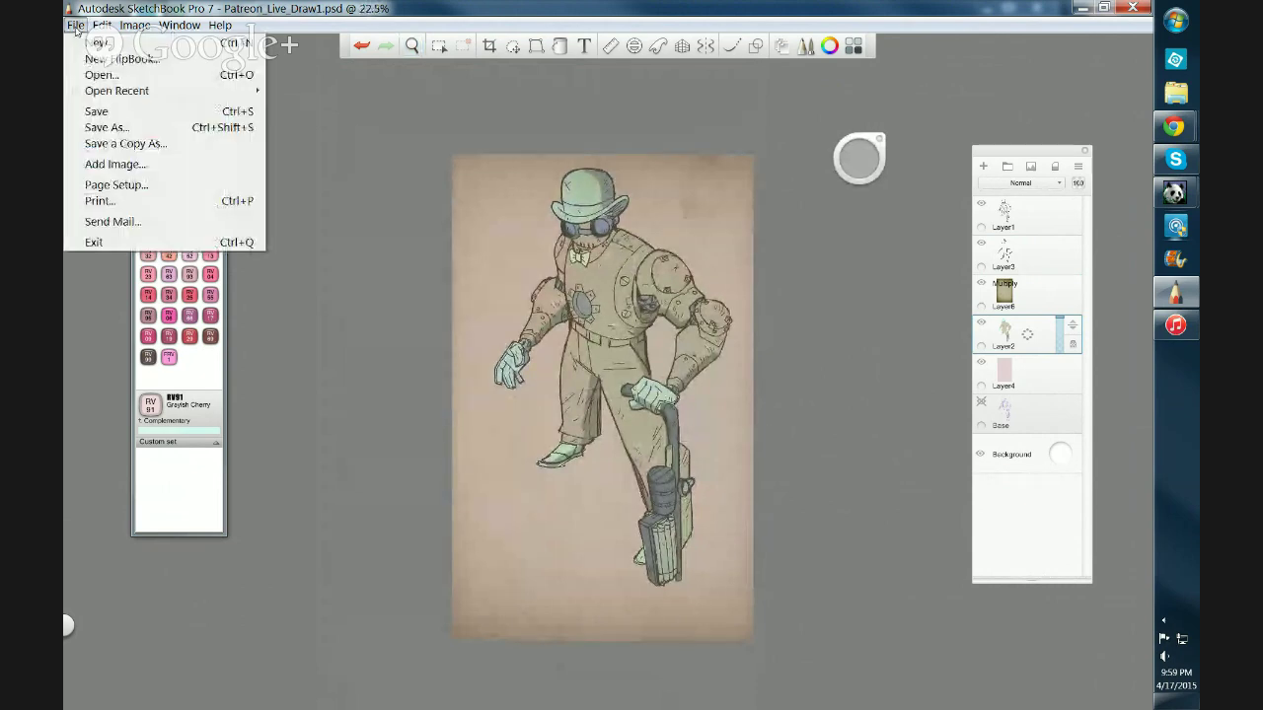
left_click(128, 127)
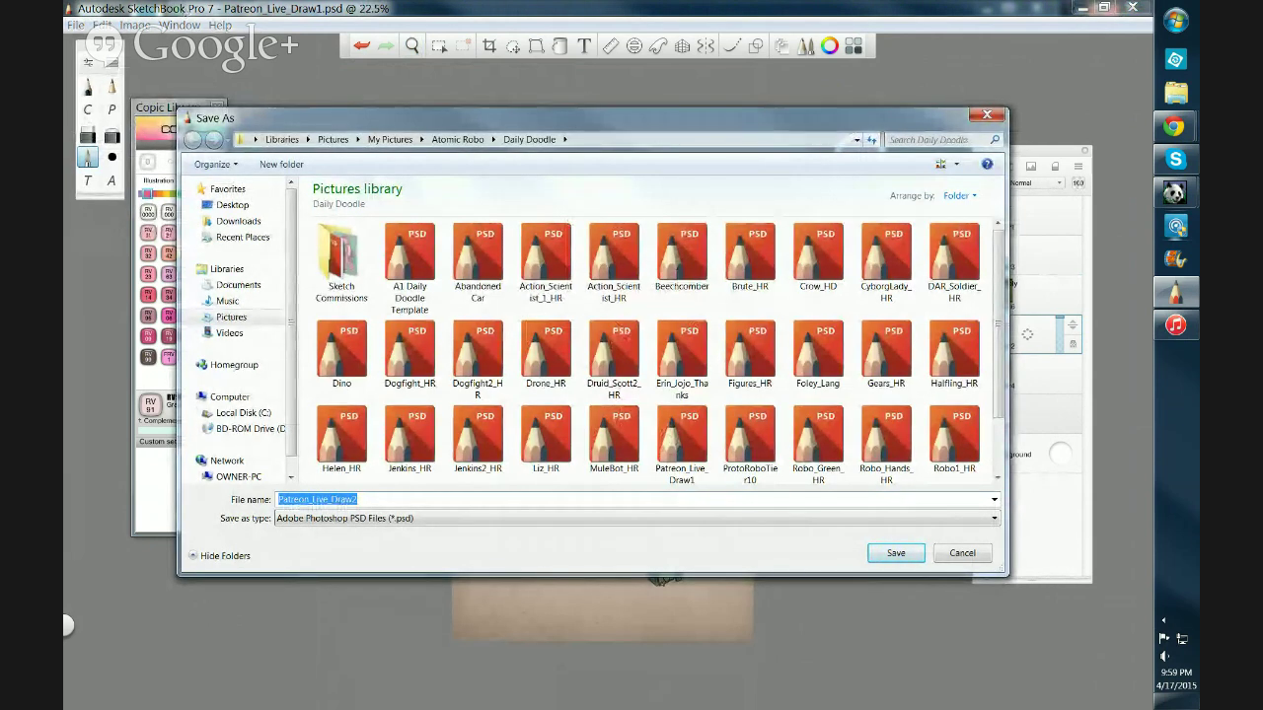
left_click(874, 559)
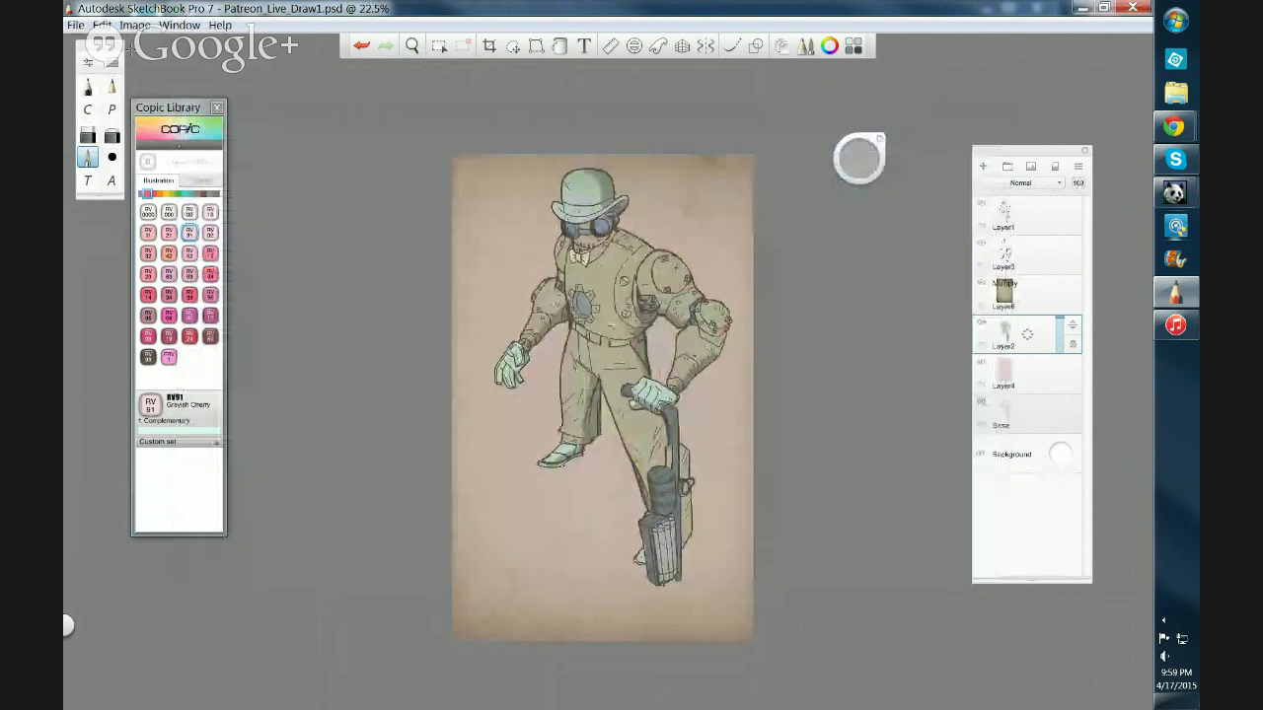
Save the full-resolution drawing under its existing file name
left_click(75, 24)
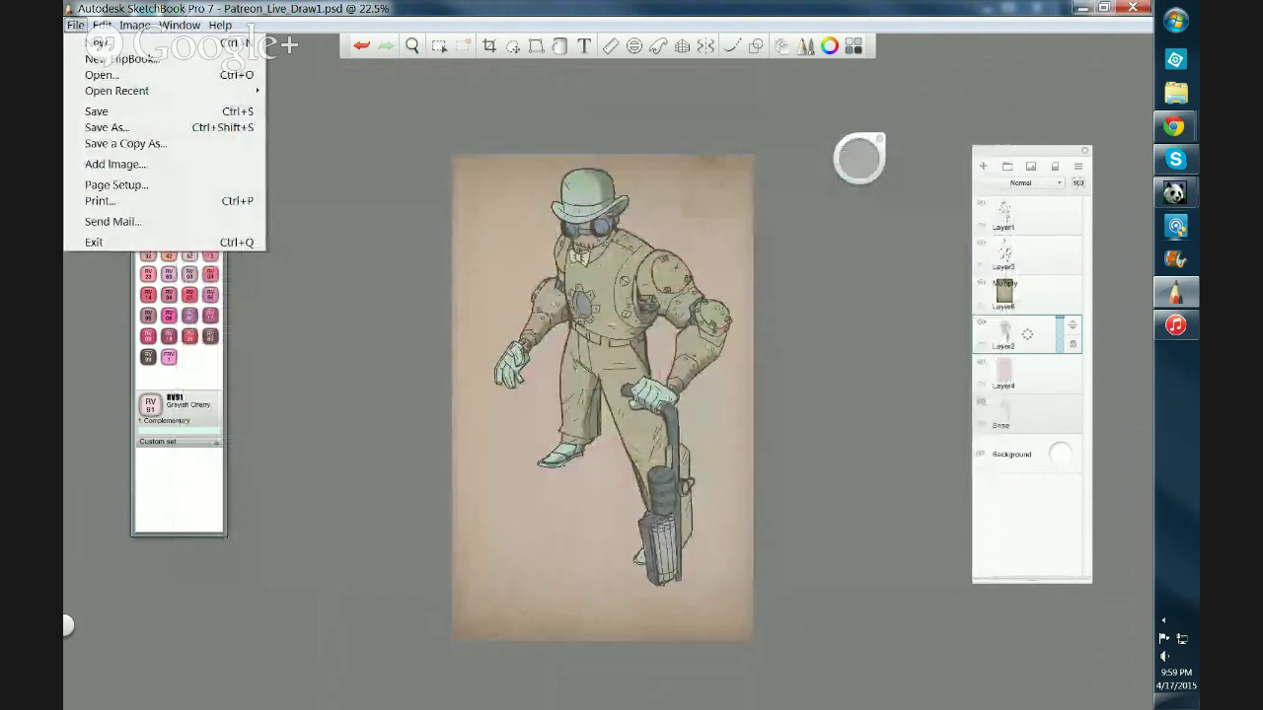
left_click(103, 114)
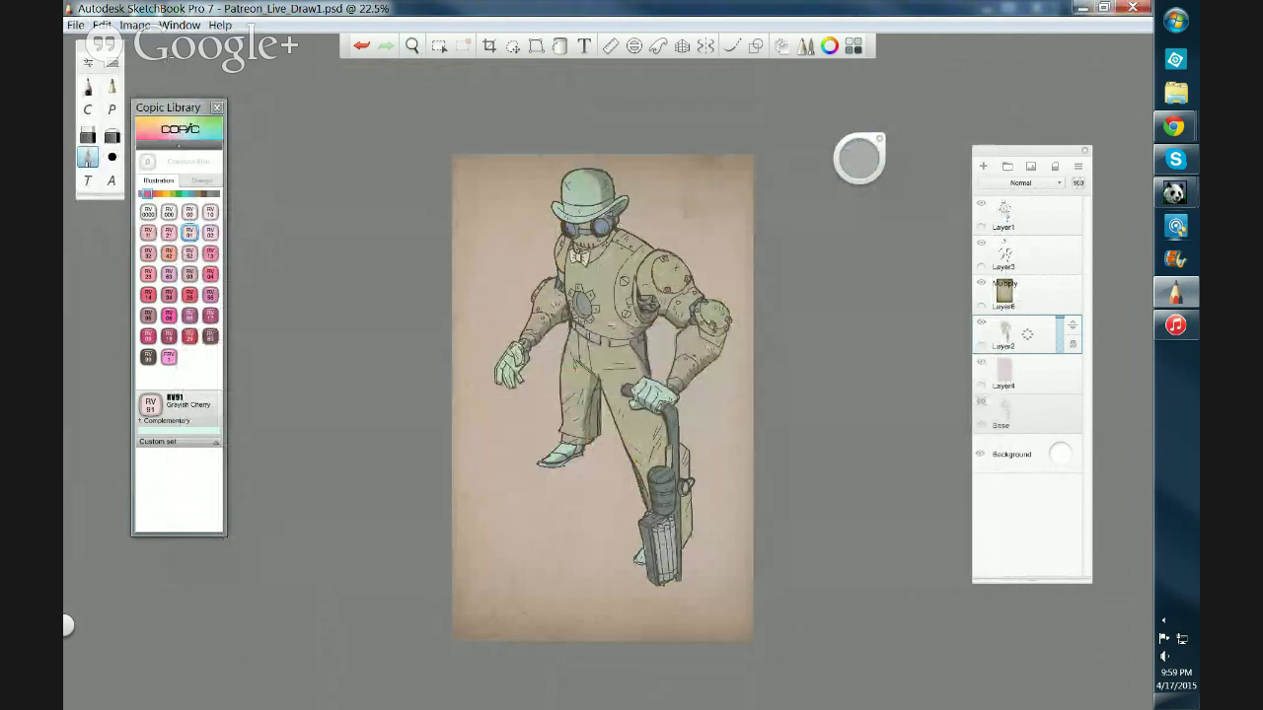
left_click(75, 25)
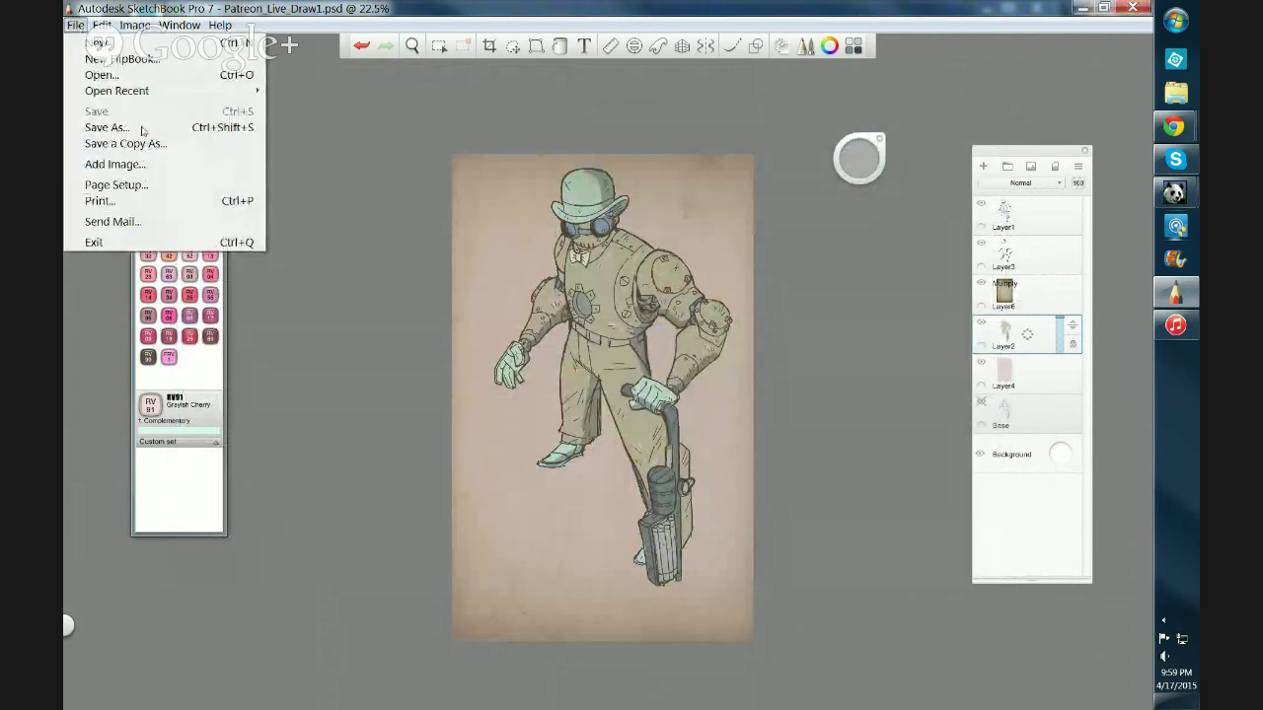
left_click(126, 144)
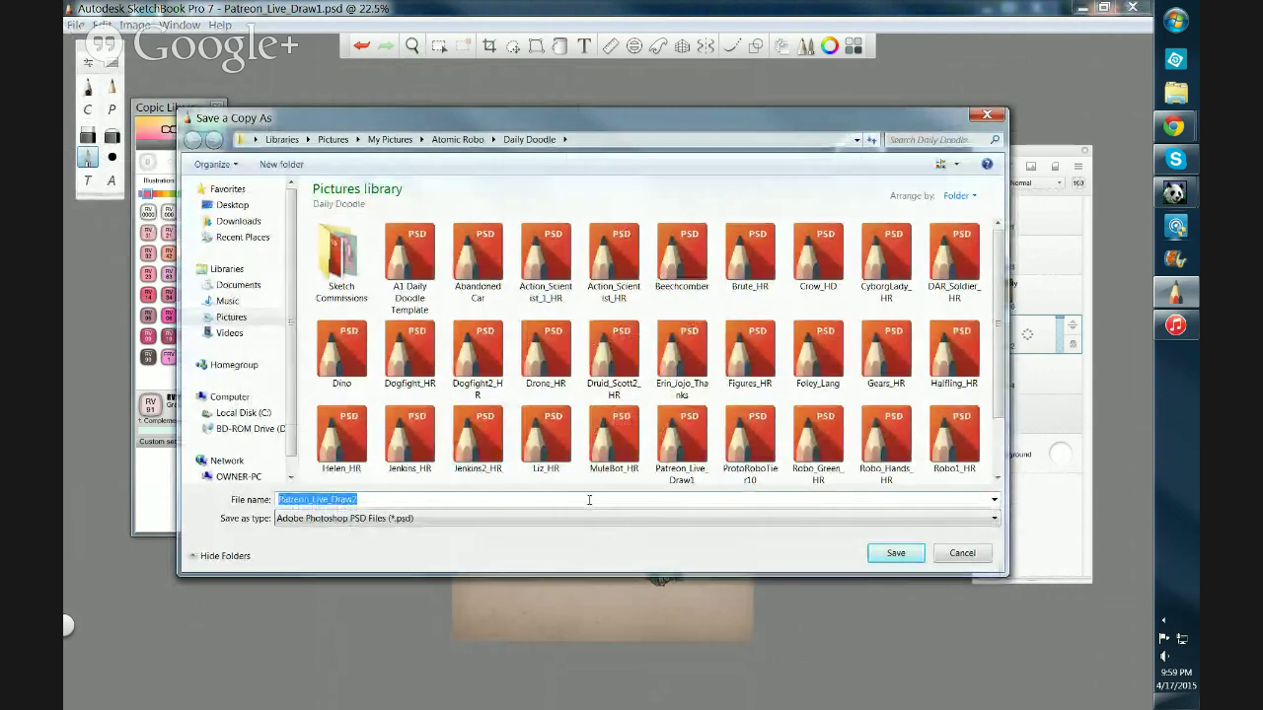
left_click(582, 500)
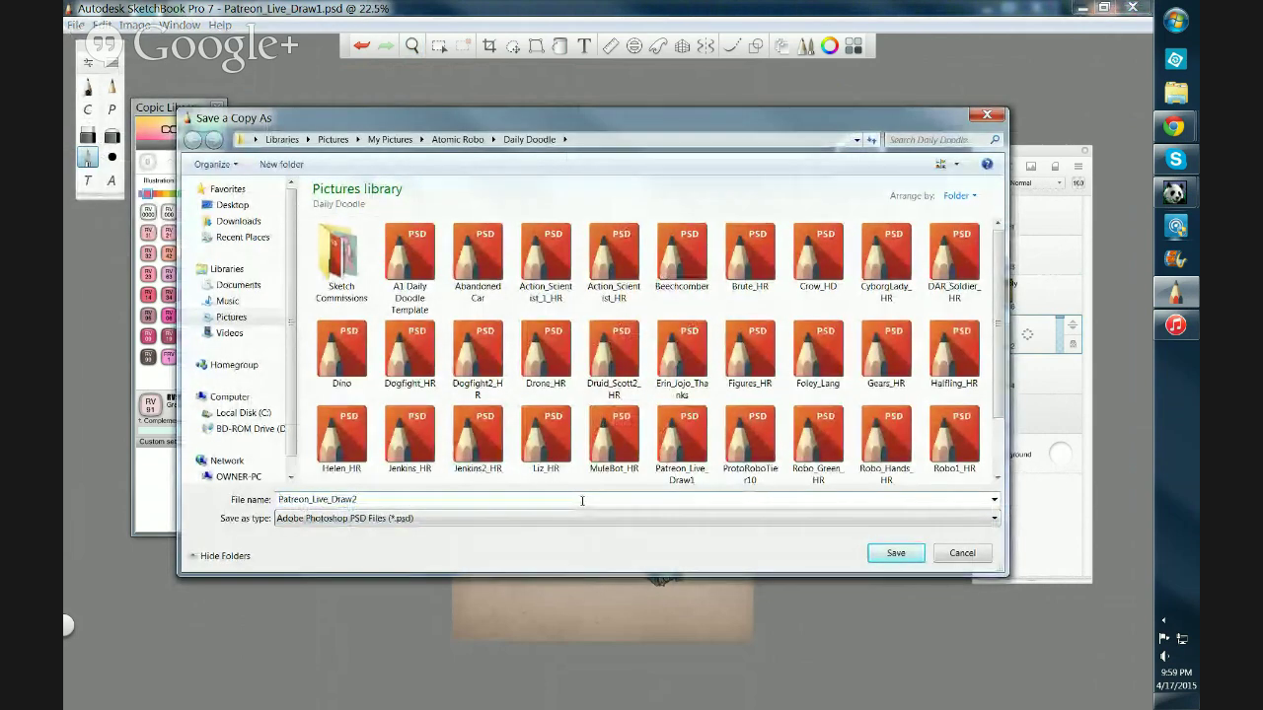
key("BackSpace")
type("1")
key("Tab")
key("Down")
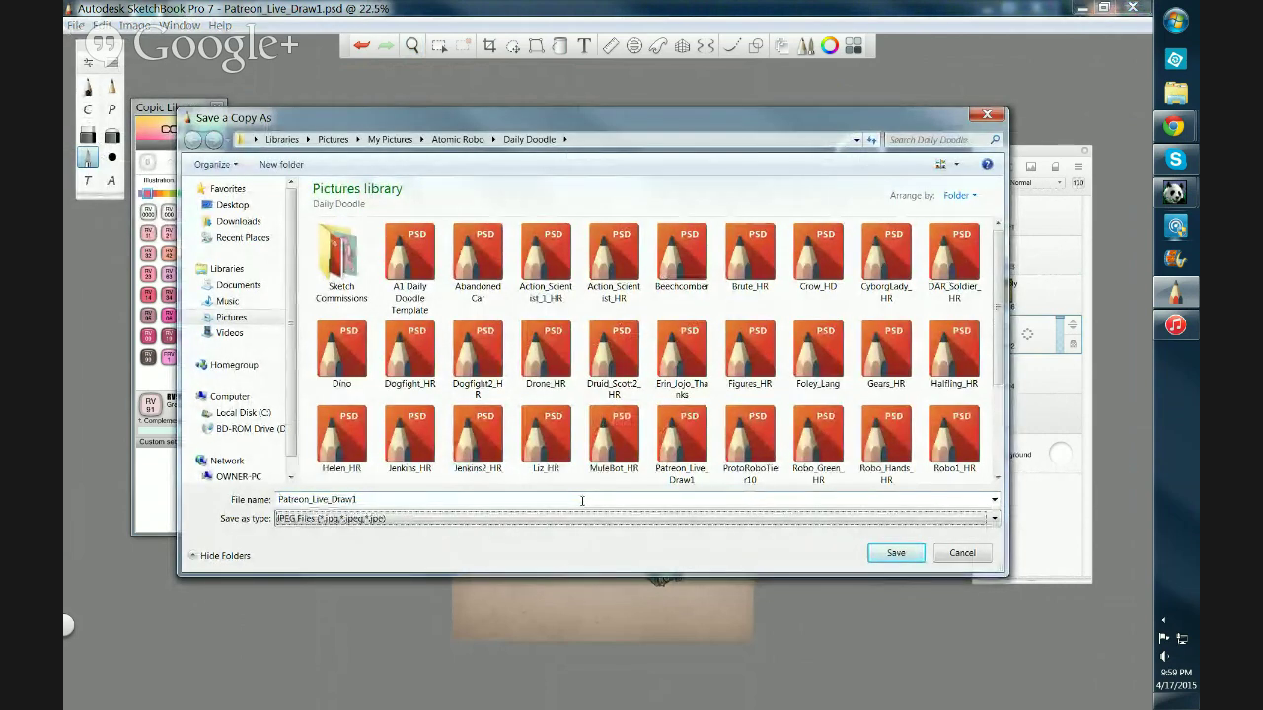
key("shift+Tab")
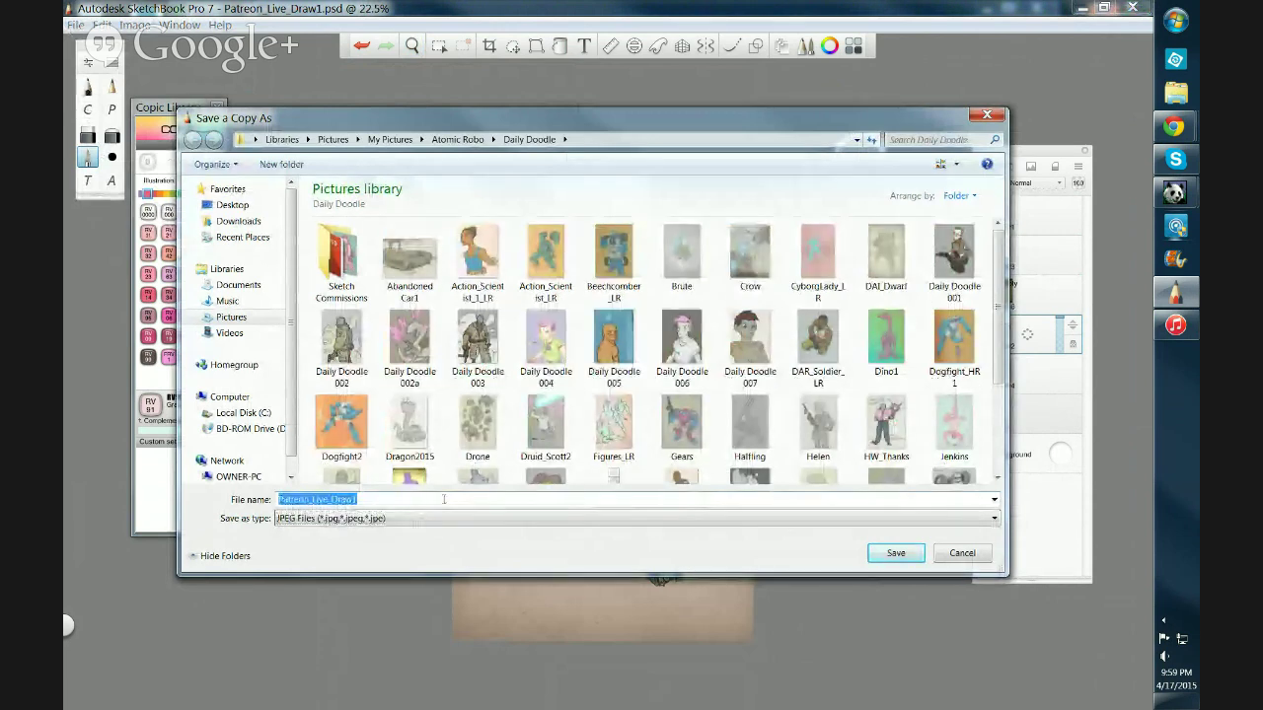
left_click(444, 499)
type("_LR")
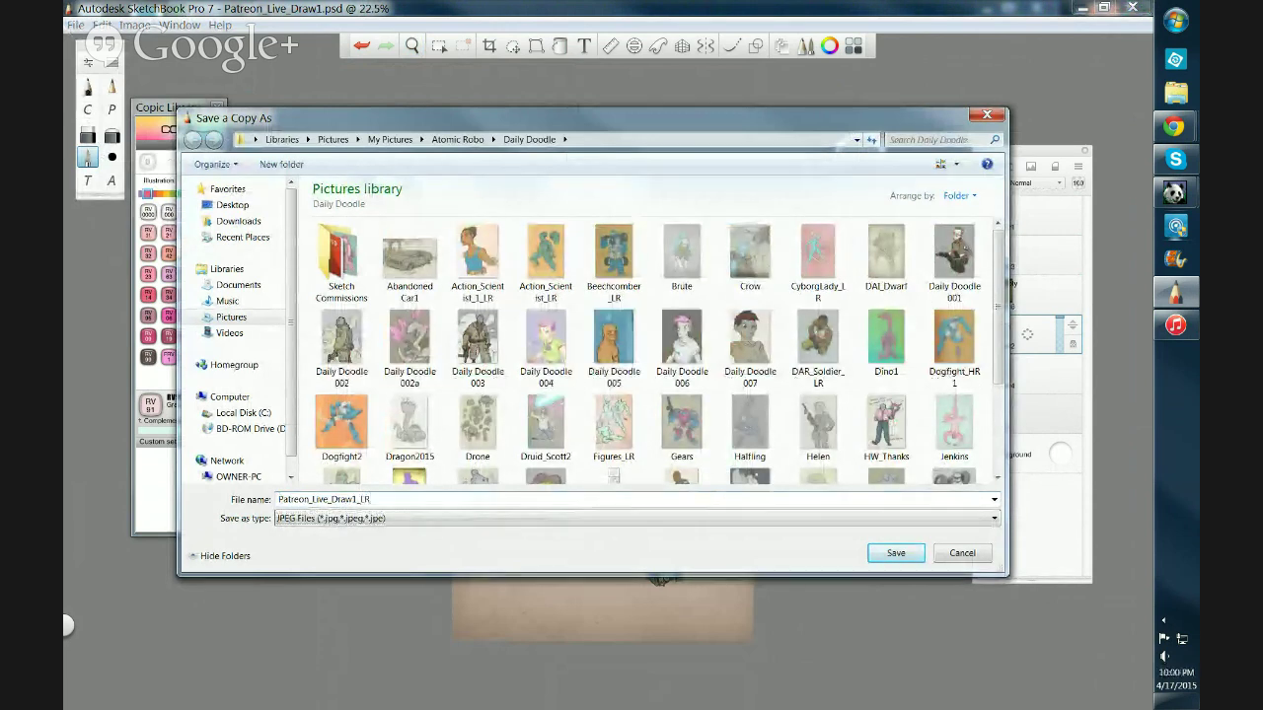
left_click(967, 557)
Resize the image to a resolution of 200 pixels/inch and a width of 950 pixels
left_click(135, 25)
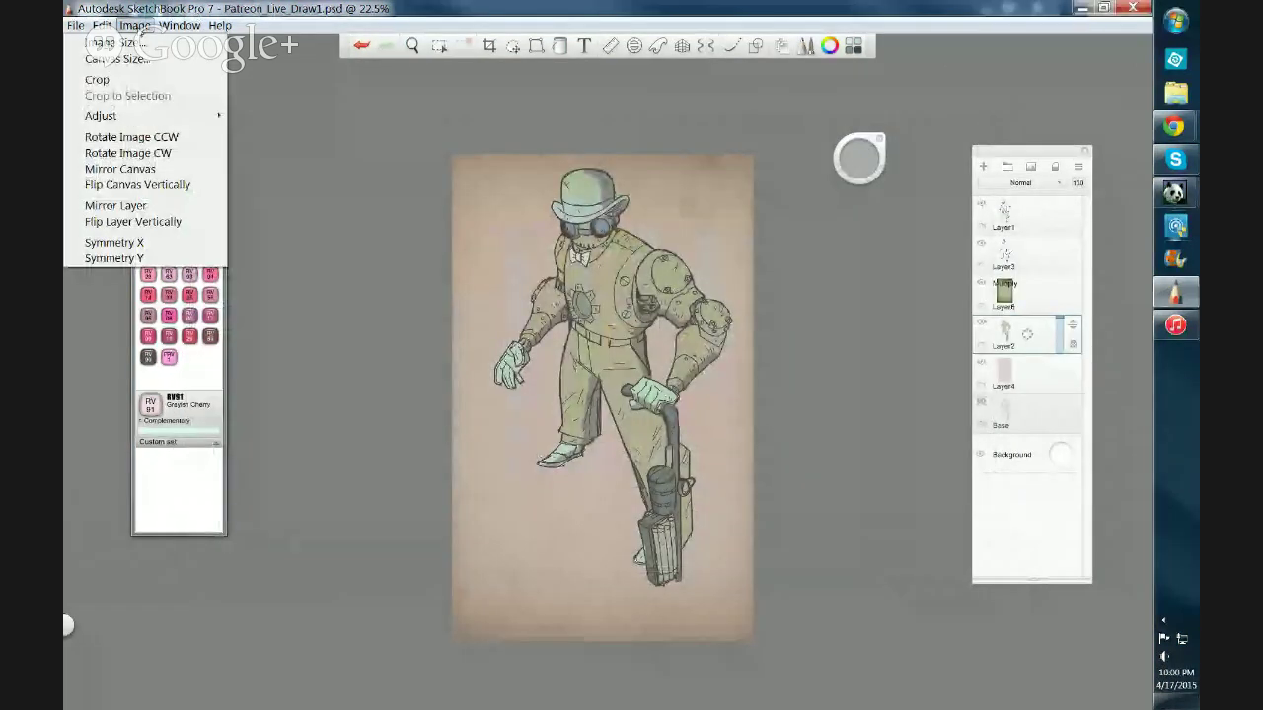
left_click(110, 42)
left_click_drag(581, 387, 555, 391)
type("200")
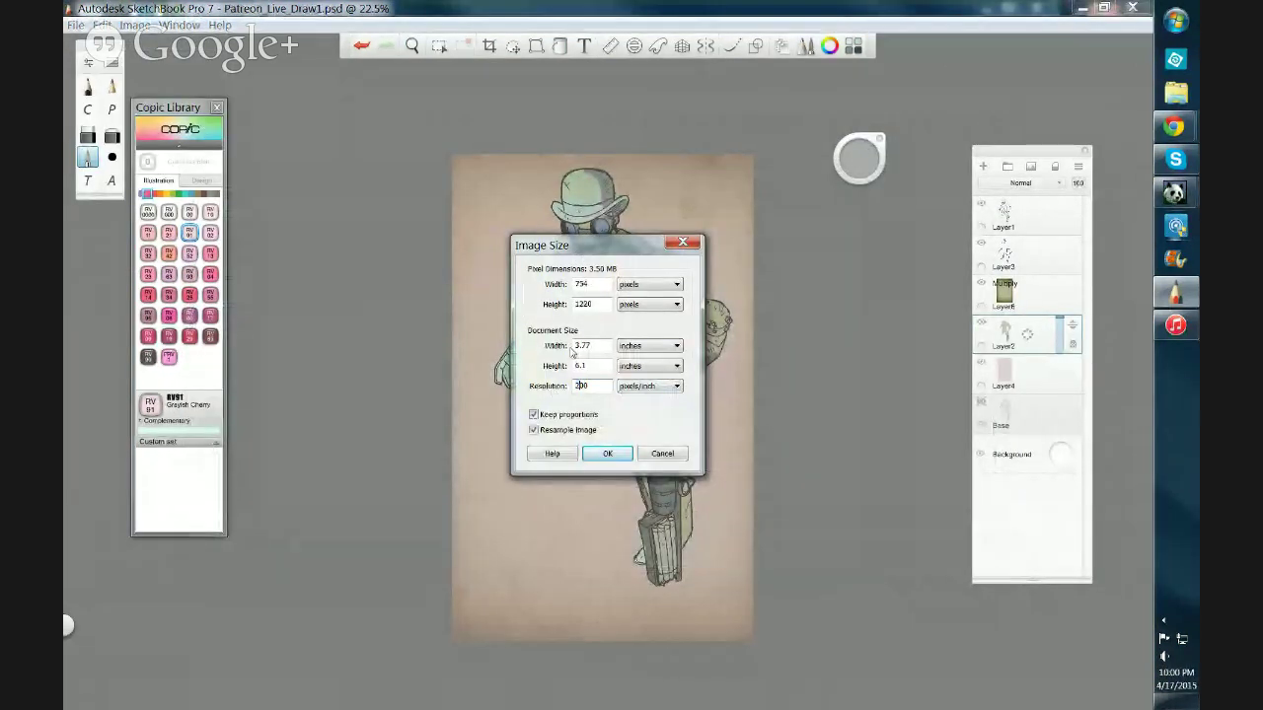
left_click_drag(592, 283, 560, 288)
type("950")
key("Return")
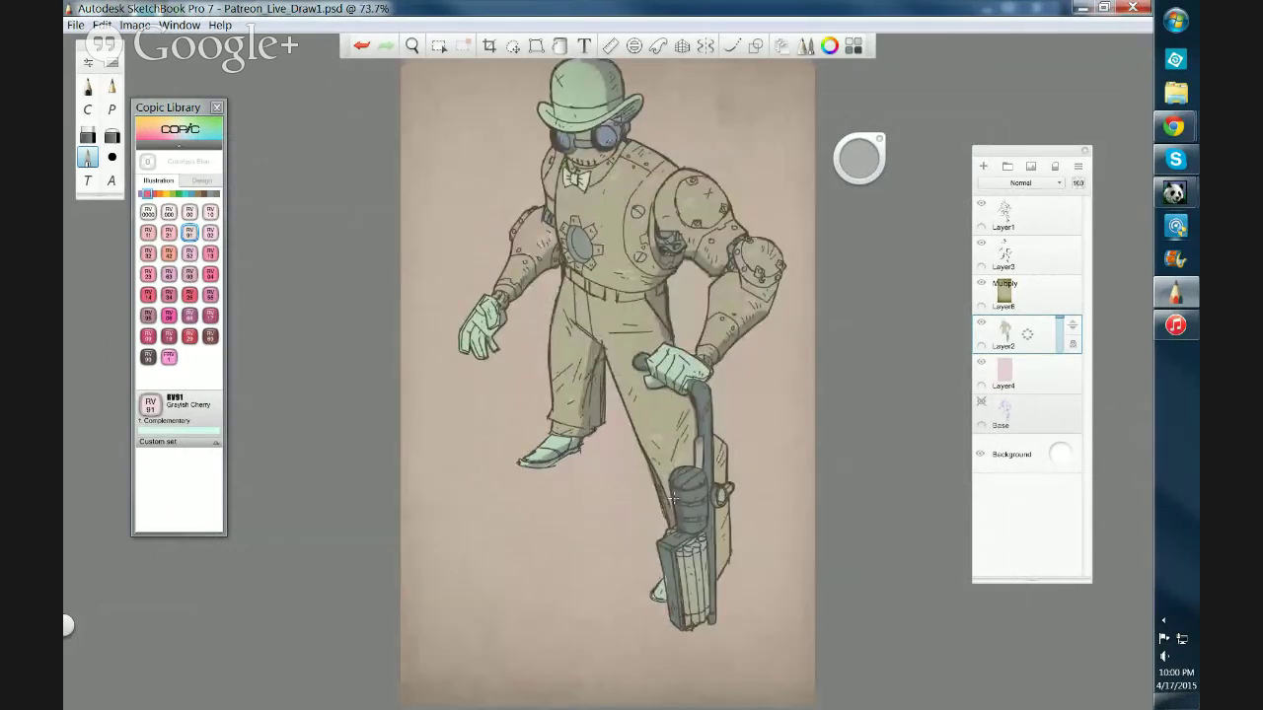
Save a copy of the resized drawing as the JPEG Patreon_Live_Draw1_LR in the Daily Doodle folder, with High quality 75
left_click(76, 24)
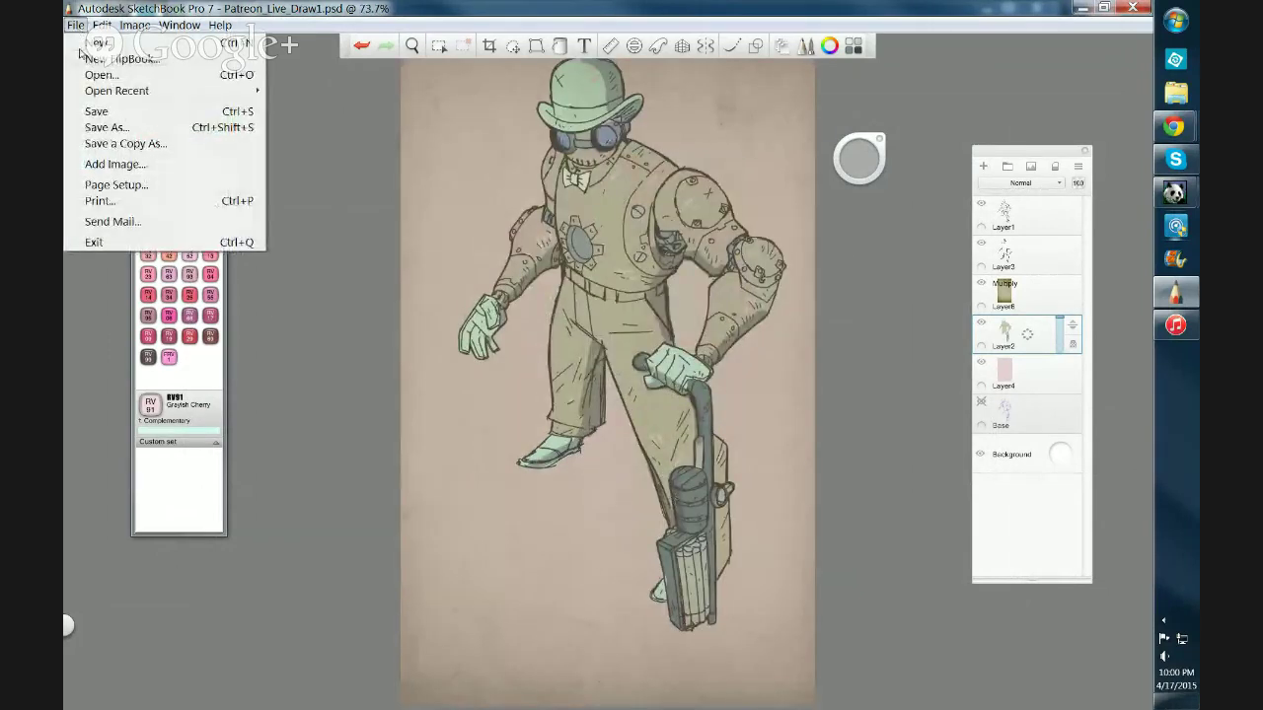
left_click(176, 158)
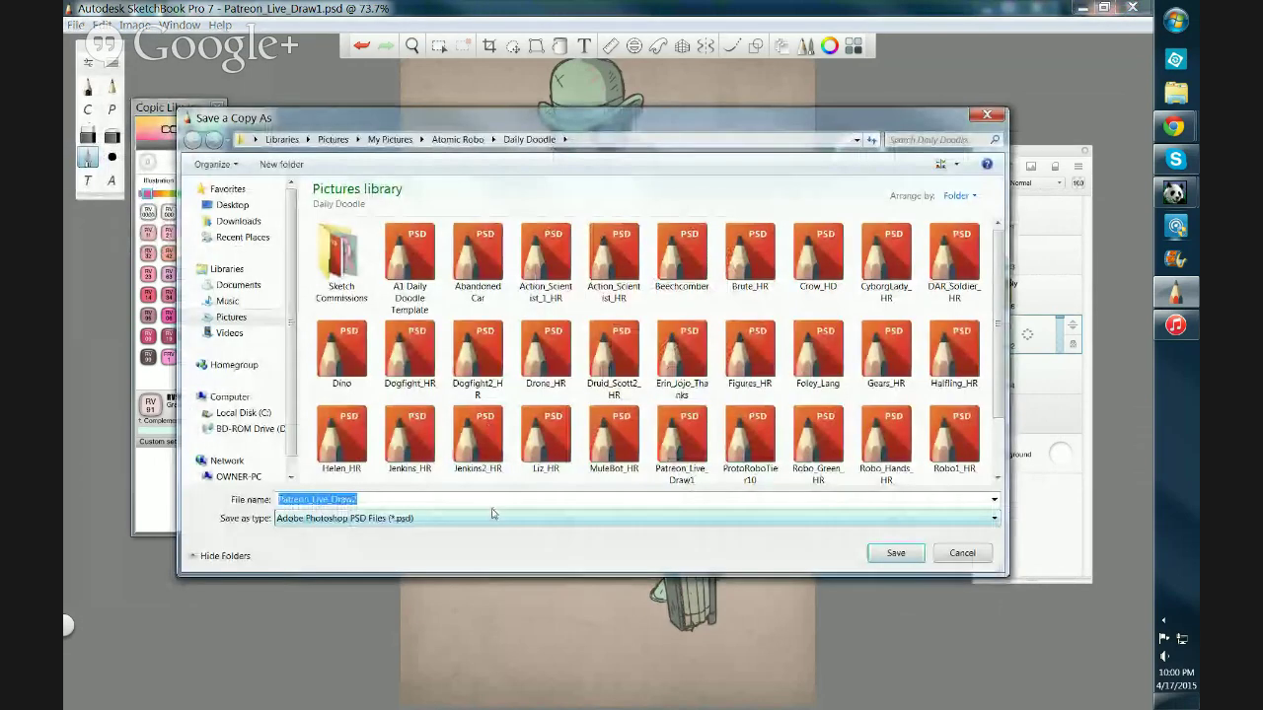
left_click(682, 434)
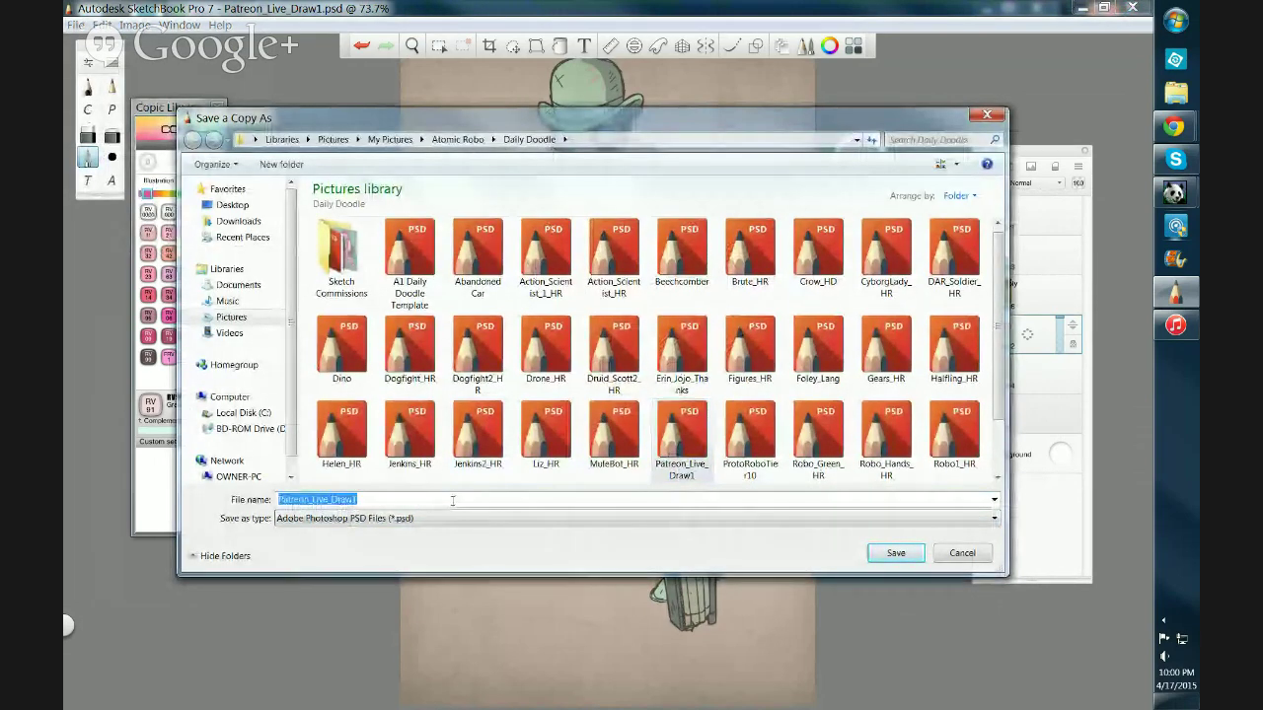
left_click(453, 501)
type("_LR")
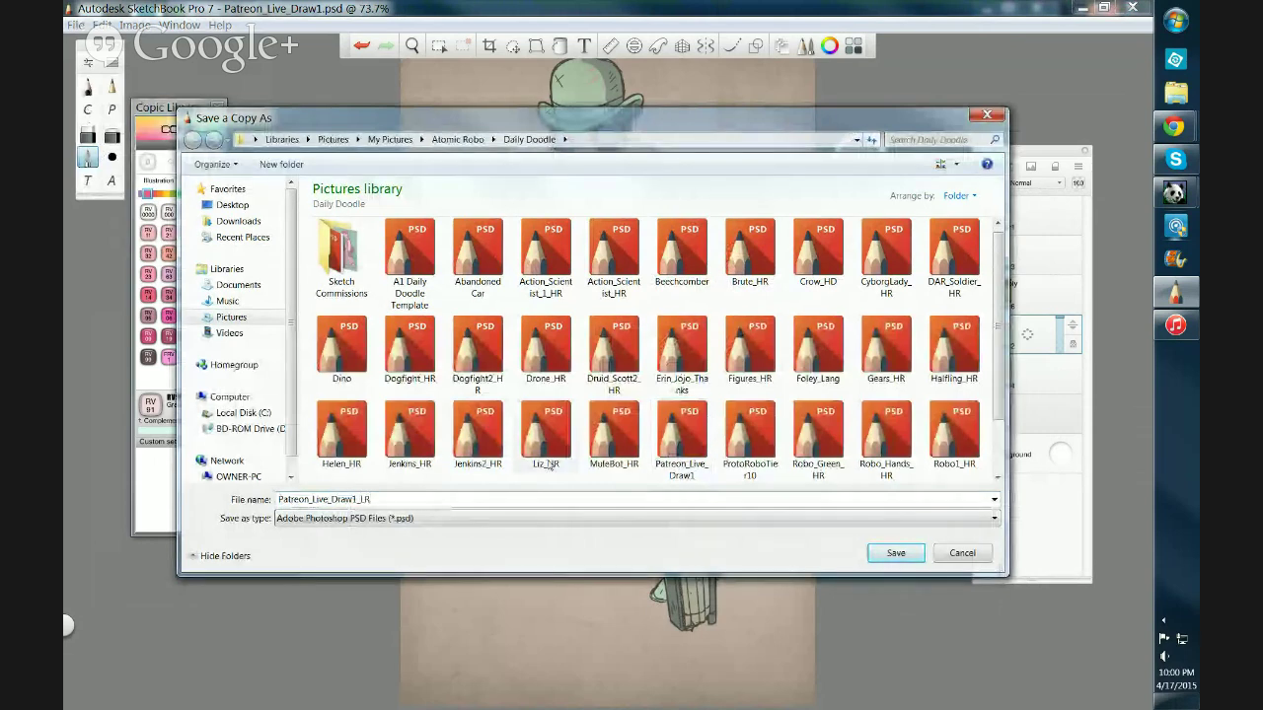
left_click(412, 519)
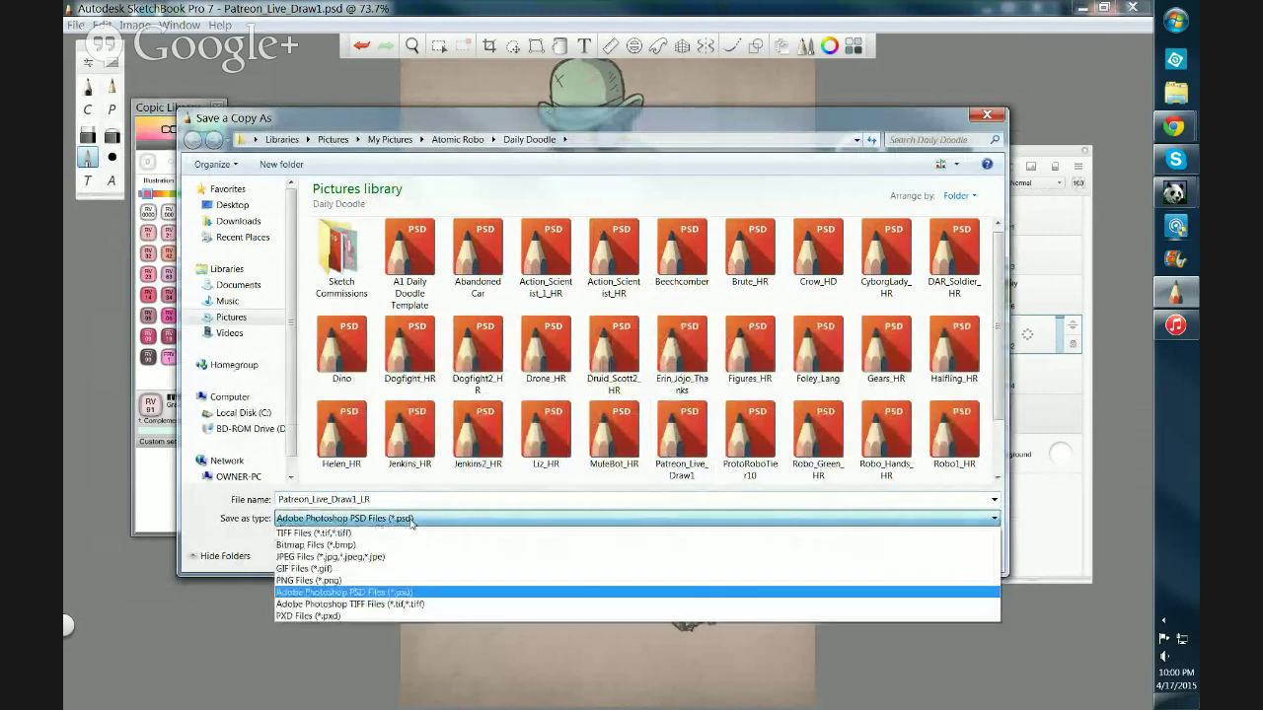
left_click(348, 557)
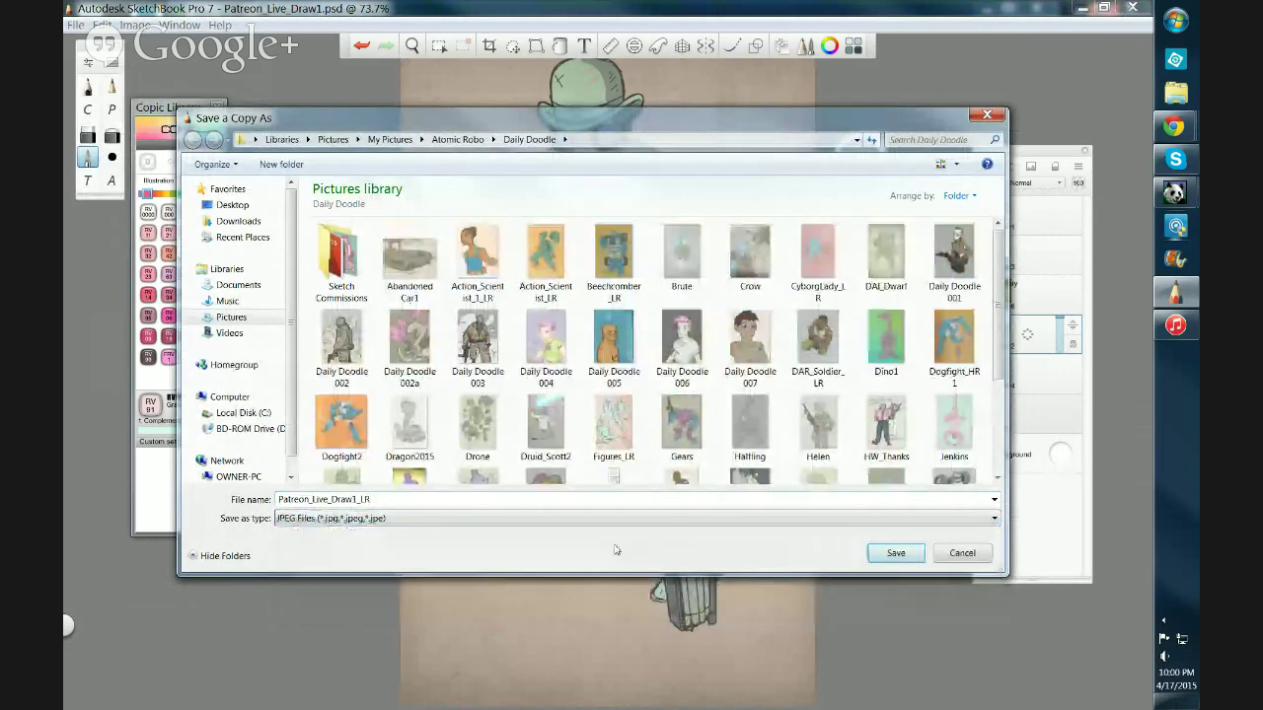
left_click(897, 555)
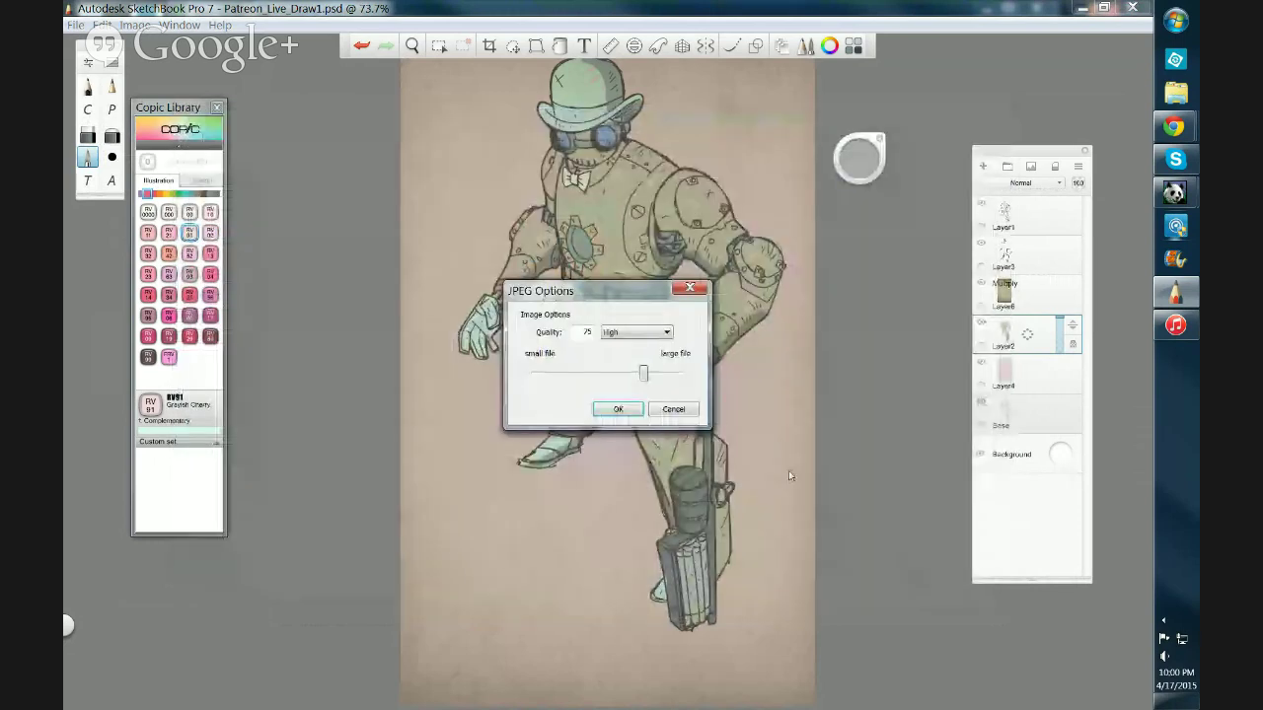
left_click(613, 412)
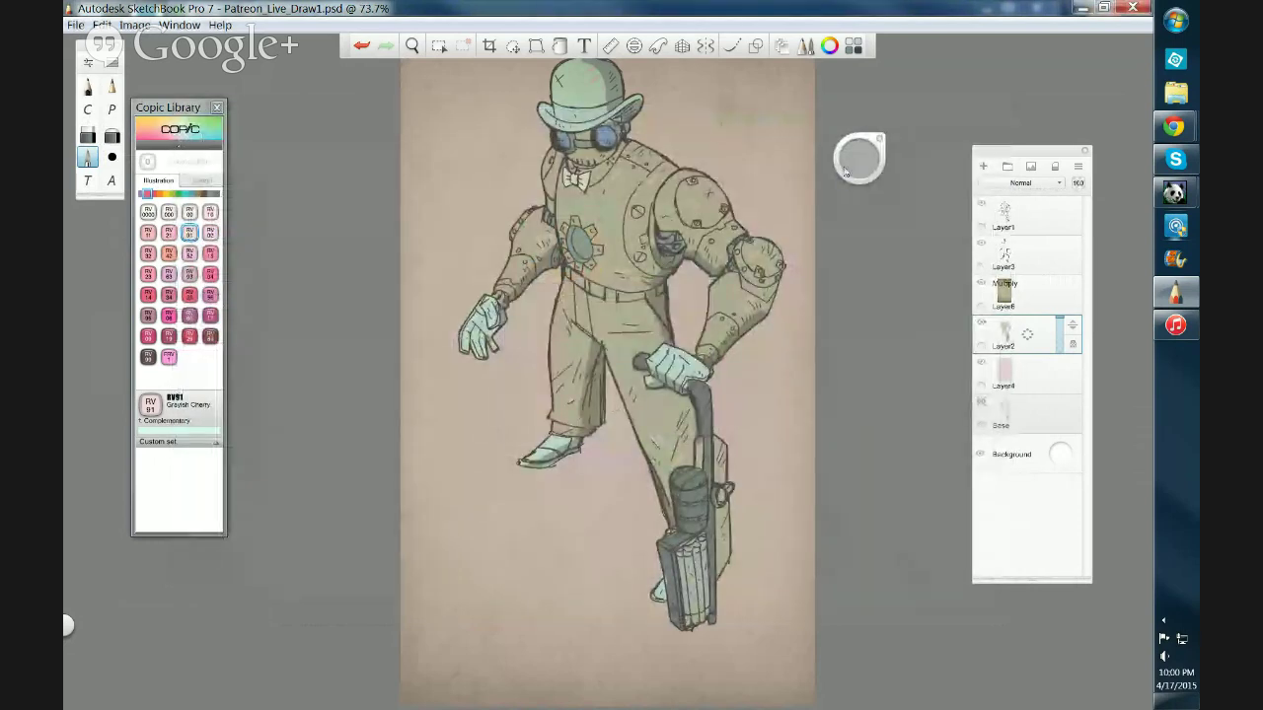
Start opening another image file, discarding the unsaved changes to the resized robot drawing
left_click(76, 24)
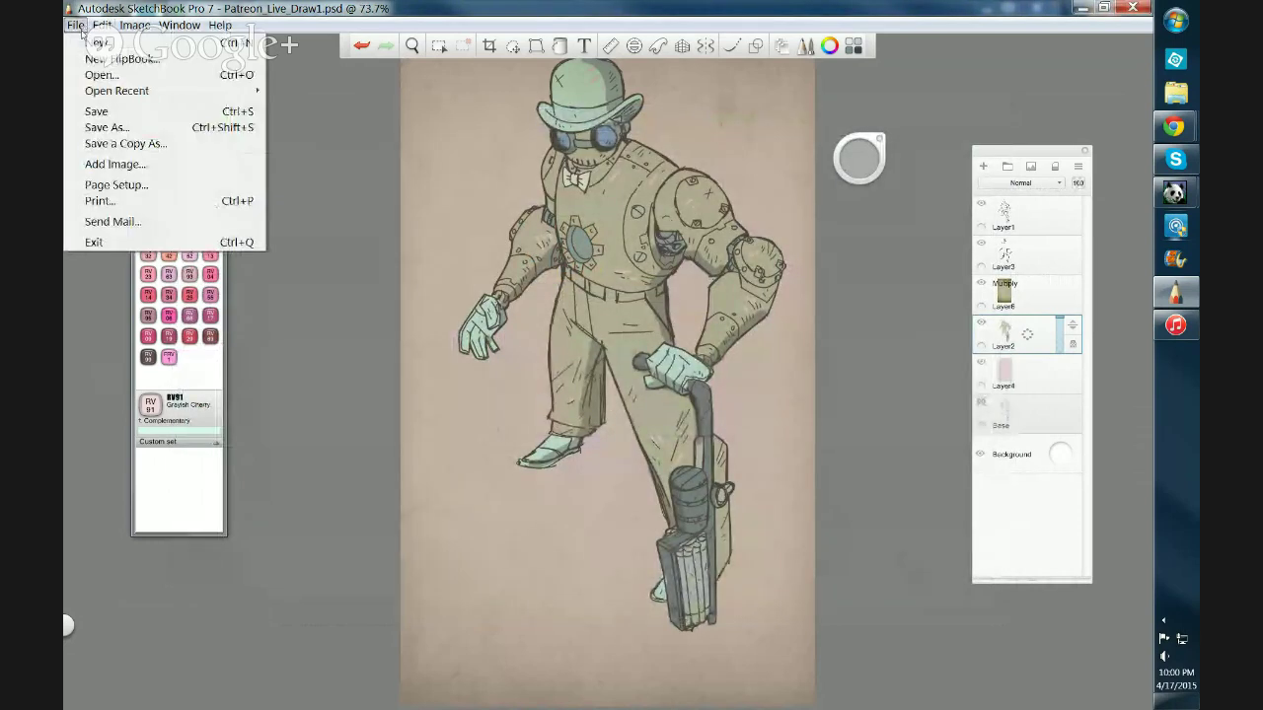
mouse_move(100, 92)
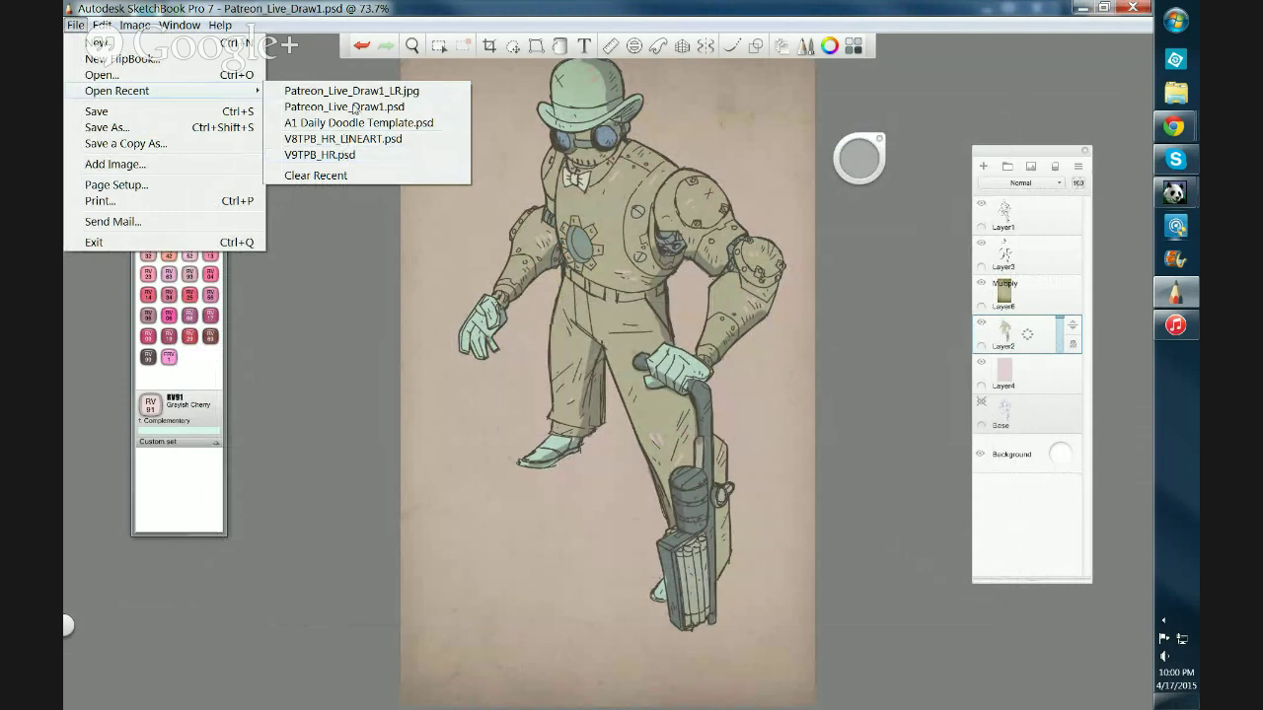
left_click(99, 76)
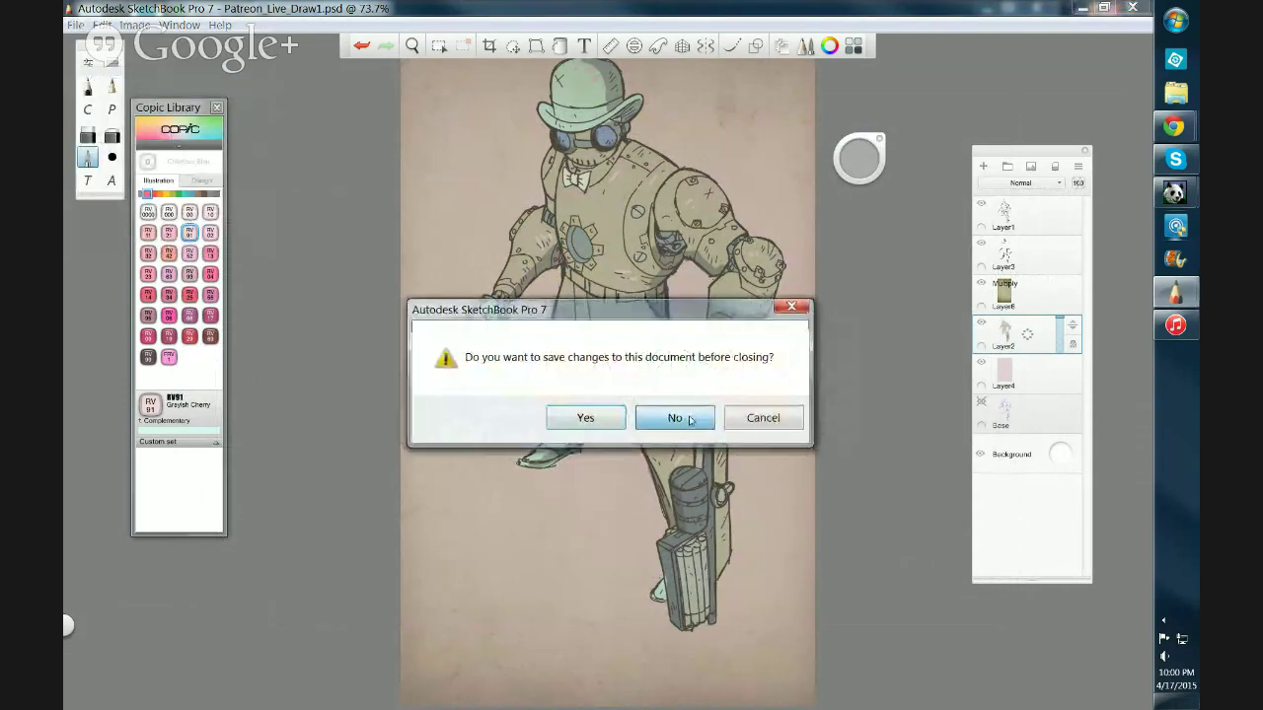
left_click(674, 418)
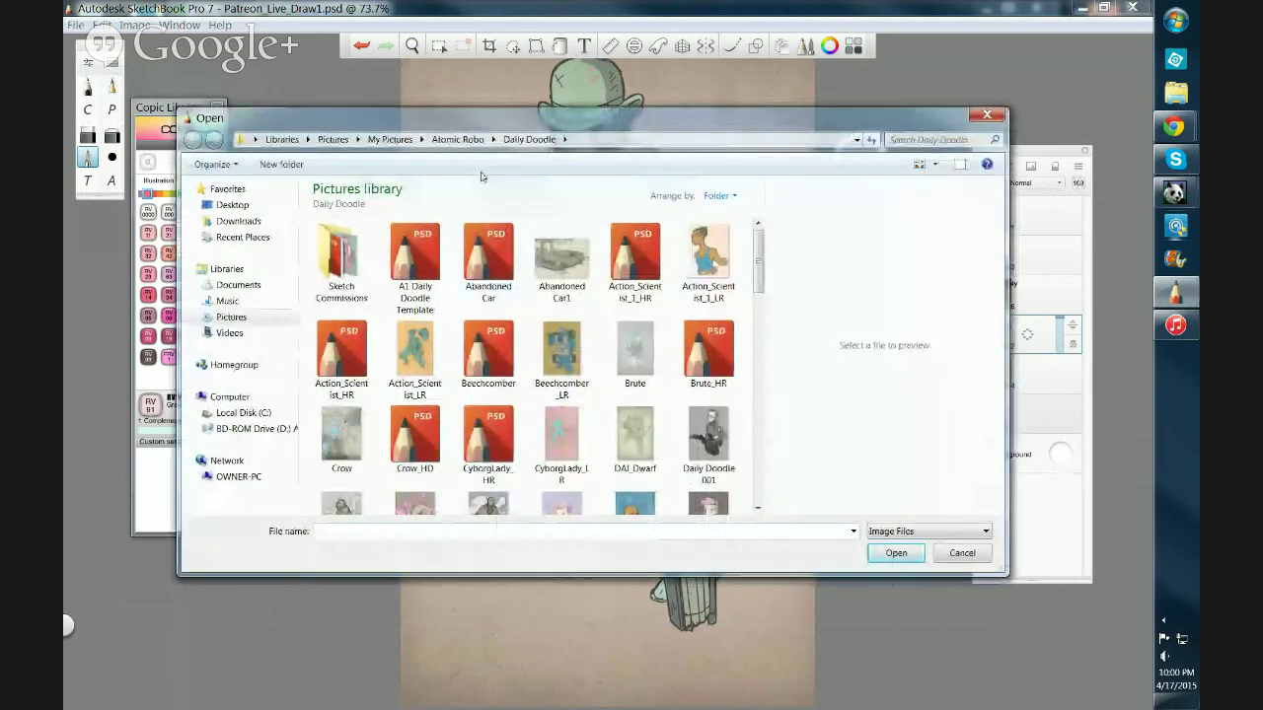
Browse up to the Atomic Robo pictures folder and open its TPB Covers Remastered subfolder
left_click(458, 139)
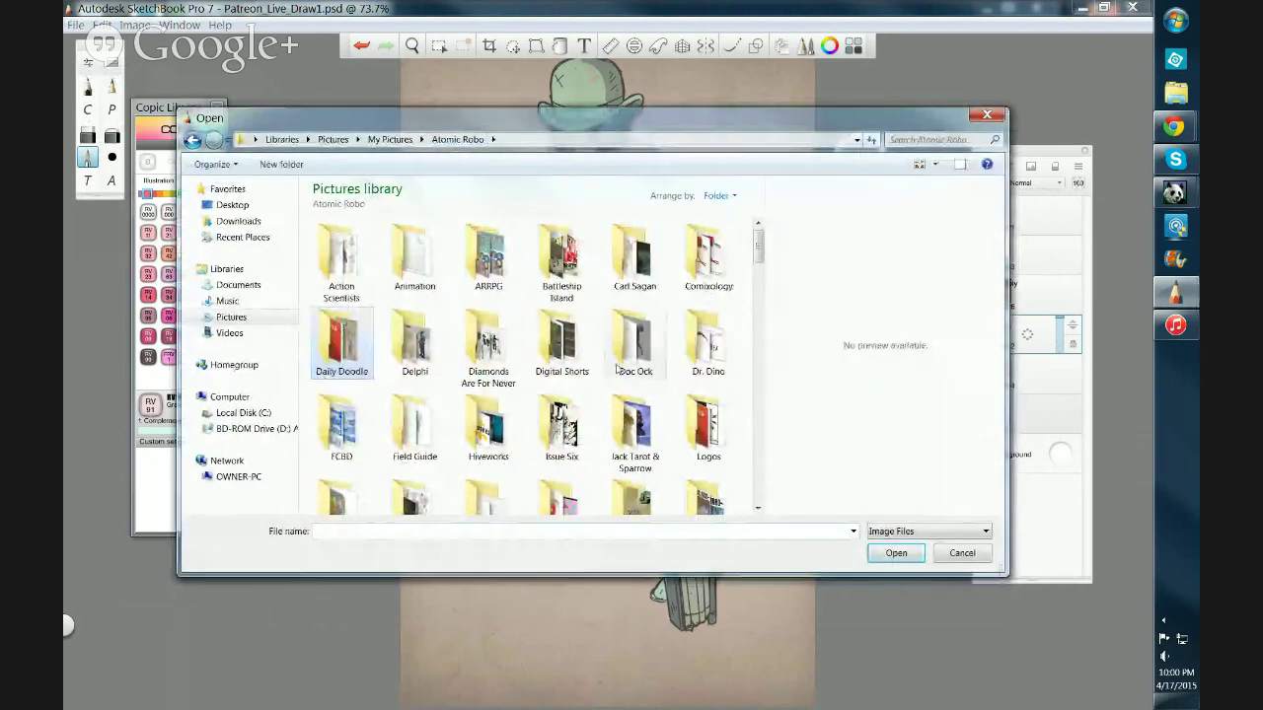
scroll(641, 355, "down", 9)
scroll(674, 339, "up", 5)
scroll(592, 333, "down", 3)
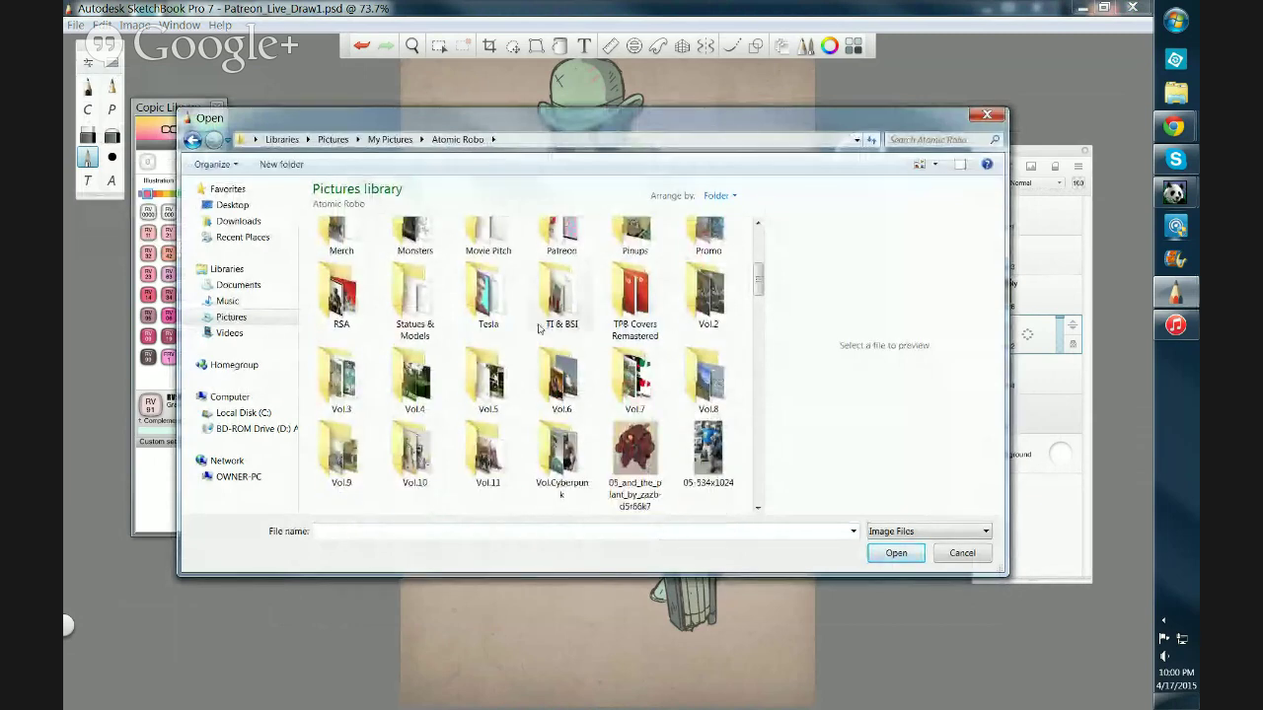
scroll(589, 385, "down", 2)
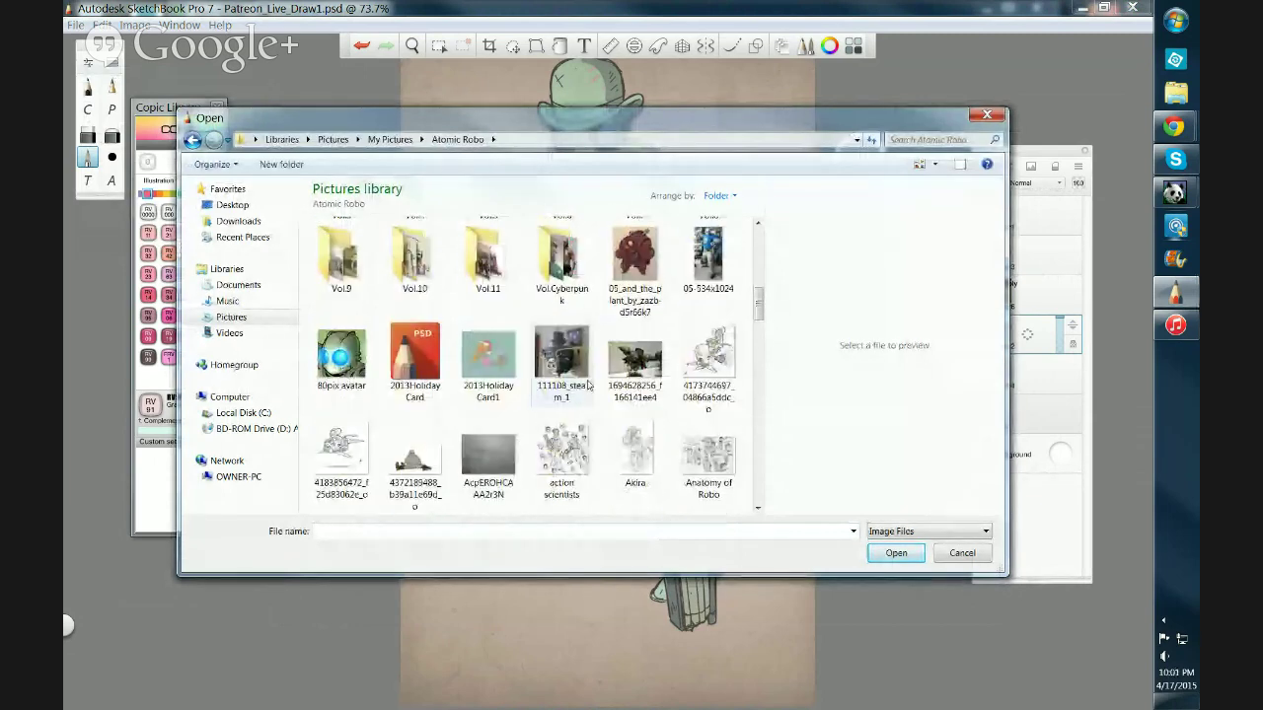
scroll(589, 385, "up", 2)
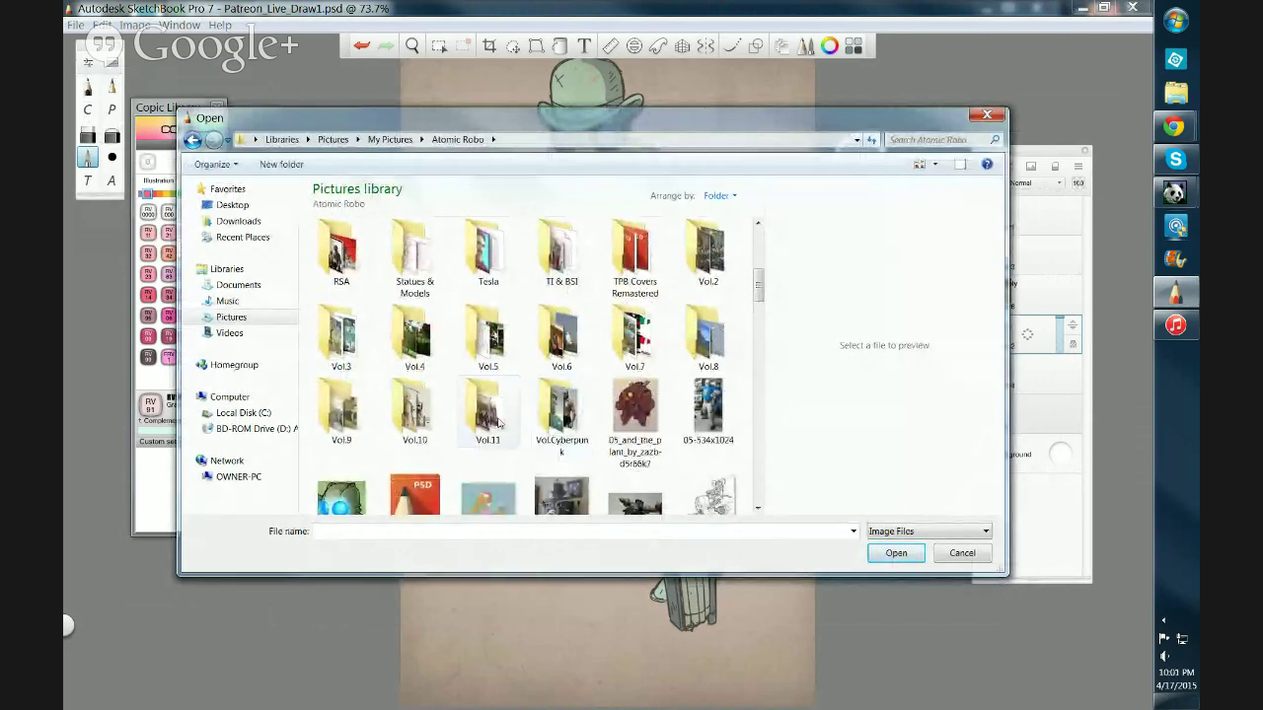
double_click(629, 256)
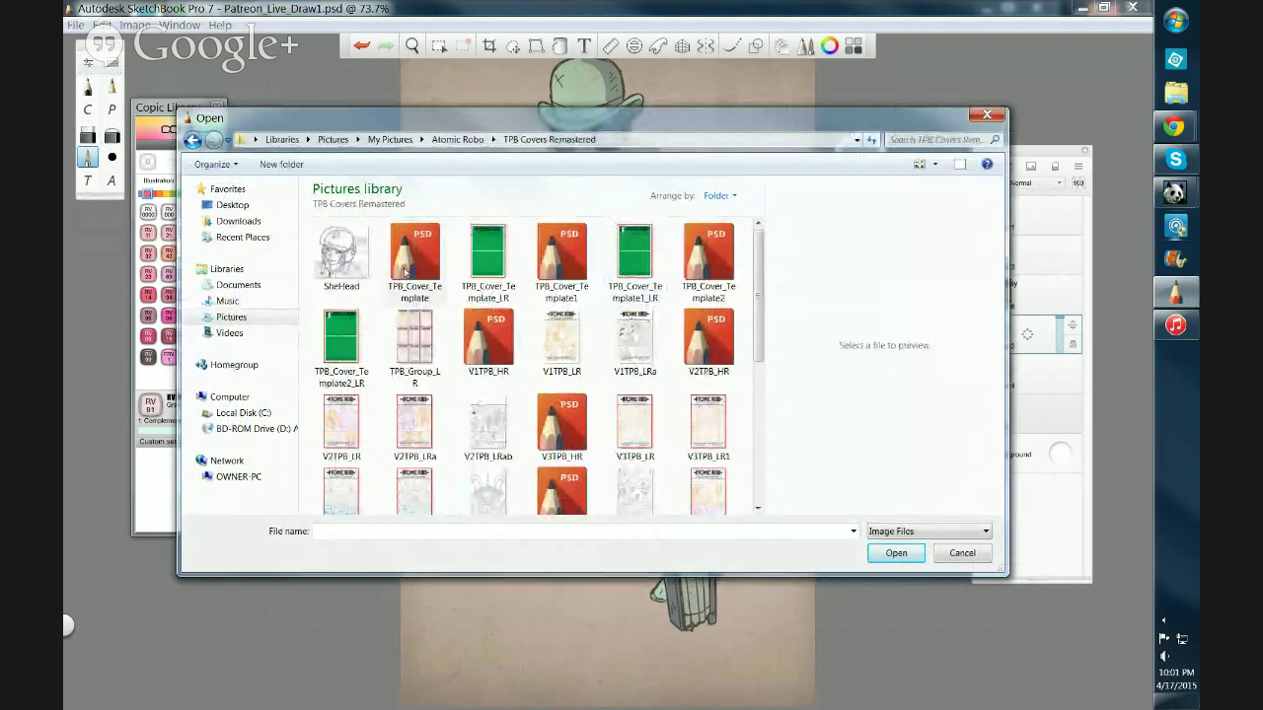
Preview the SheHead sketch, then open the V7Patreon image from the TPB Covers Remastered folder
left_click(334, 259)
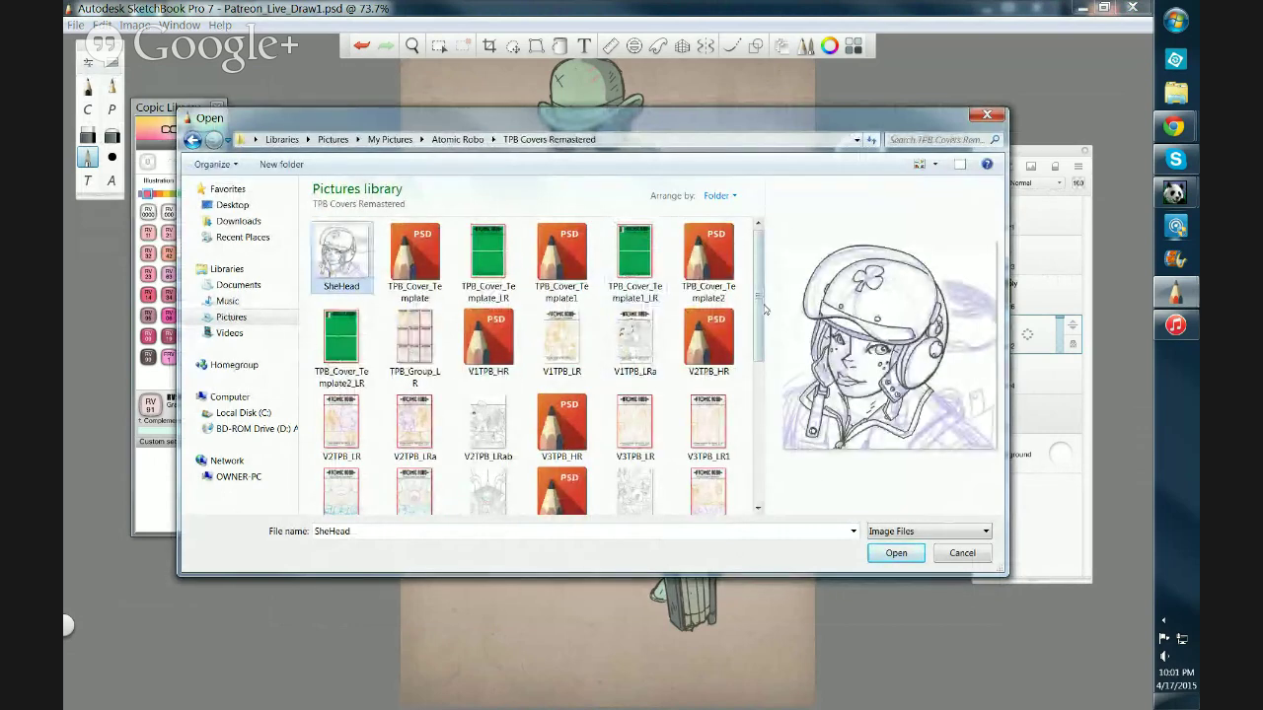
left_click_drag(759, 316, 755, 395)
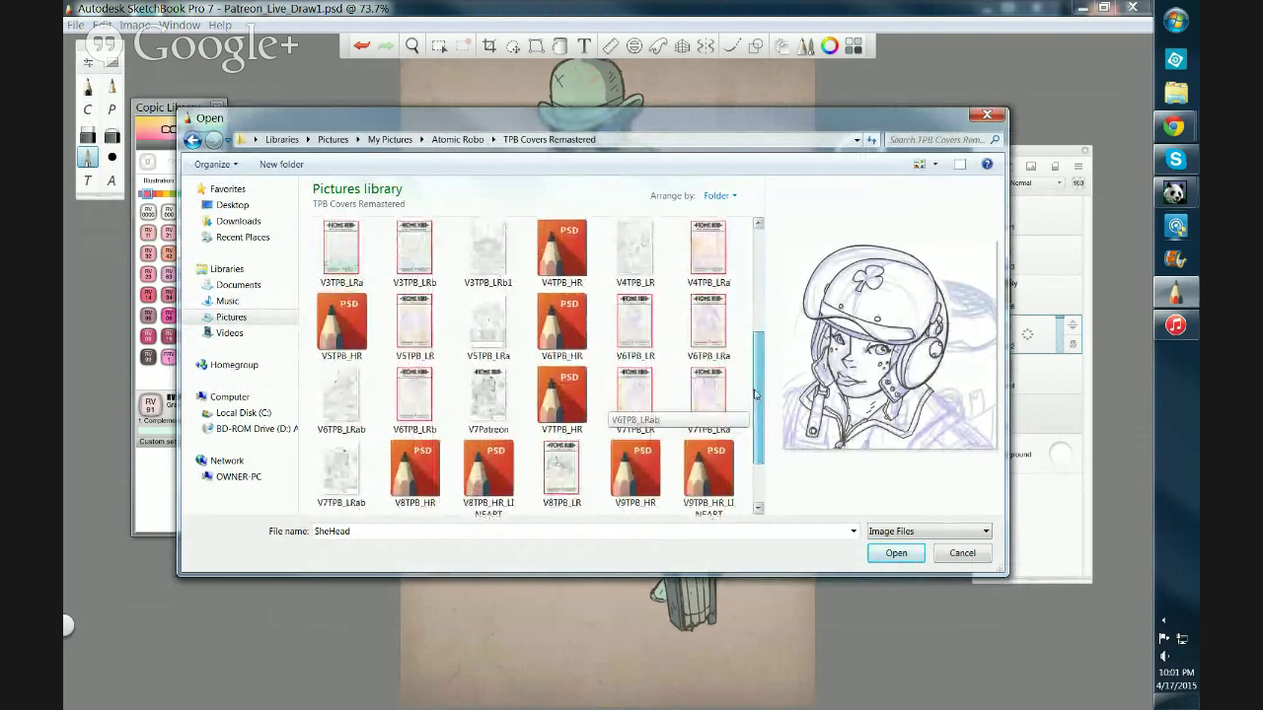
double_click(486, 396)
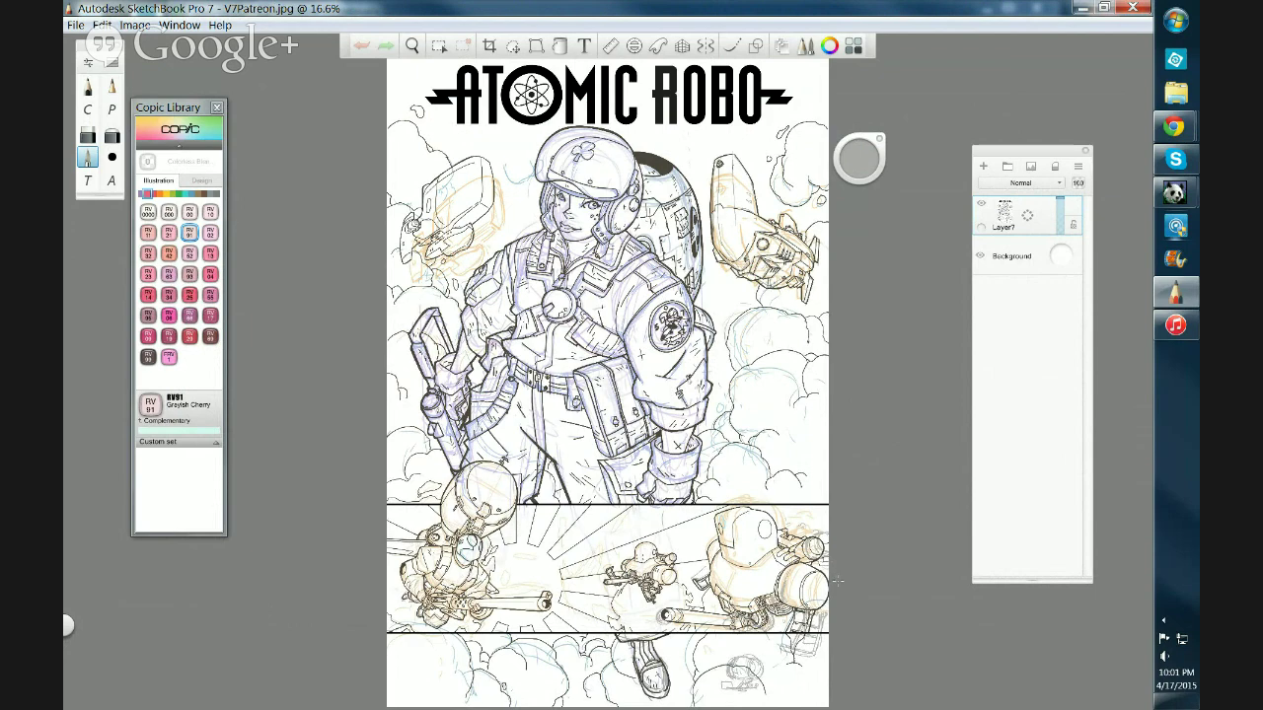
Examine the Atomic Robo cover line art up close, from the helmeted pilot to the lower panels, and as a whole
scroll(837, 581, "up", 3)
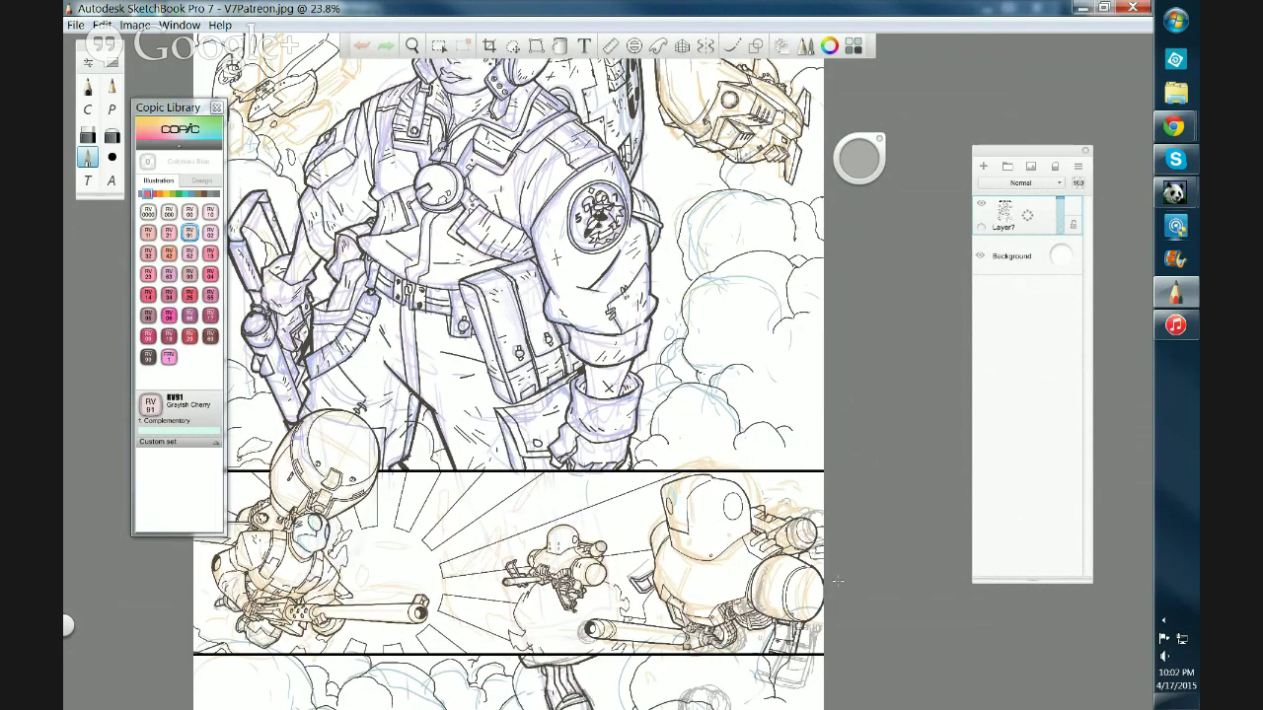
key("space")
left_click_drag(644, 474, 882, 504)
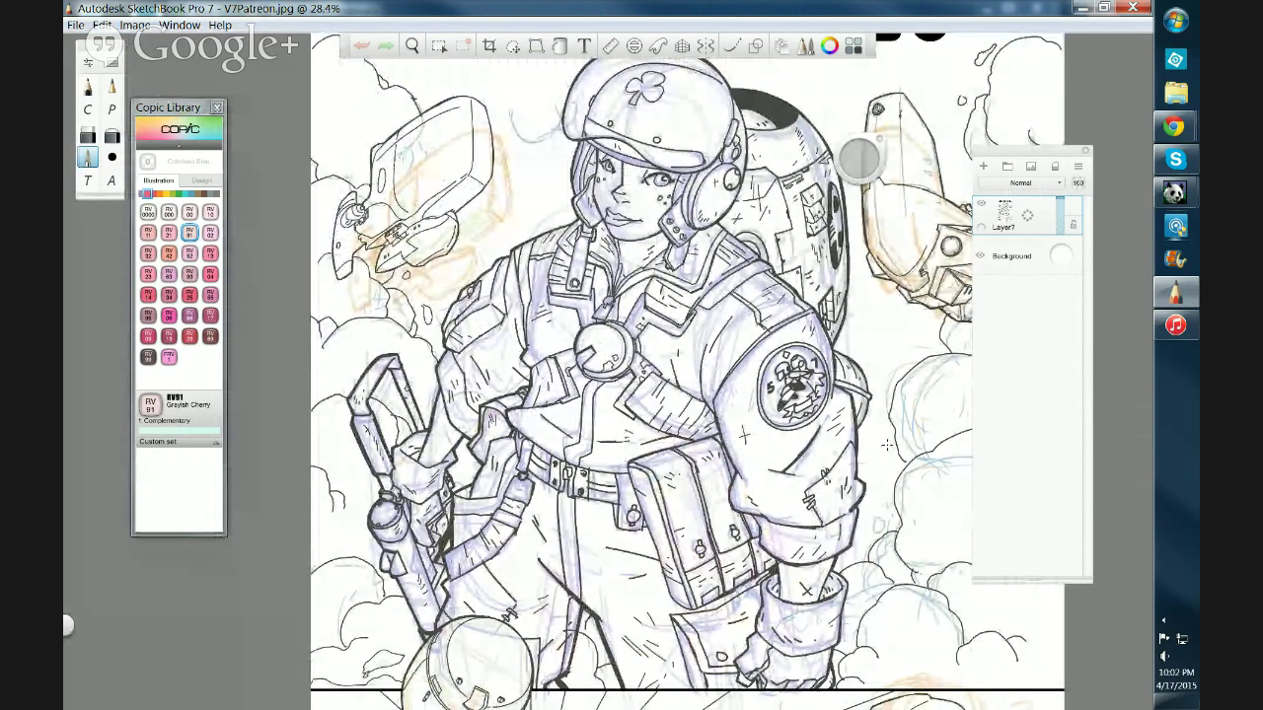
key("space")
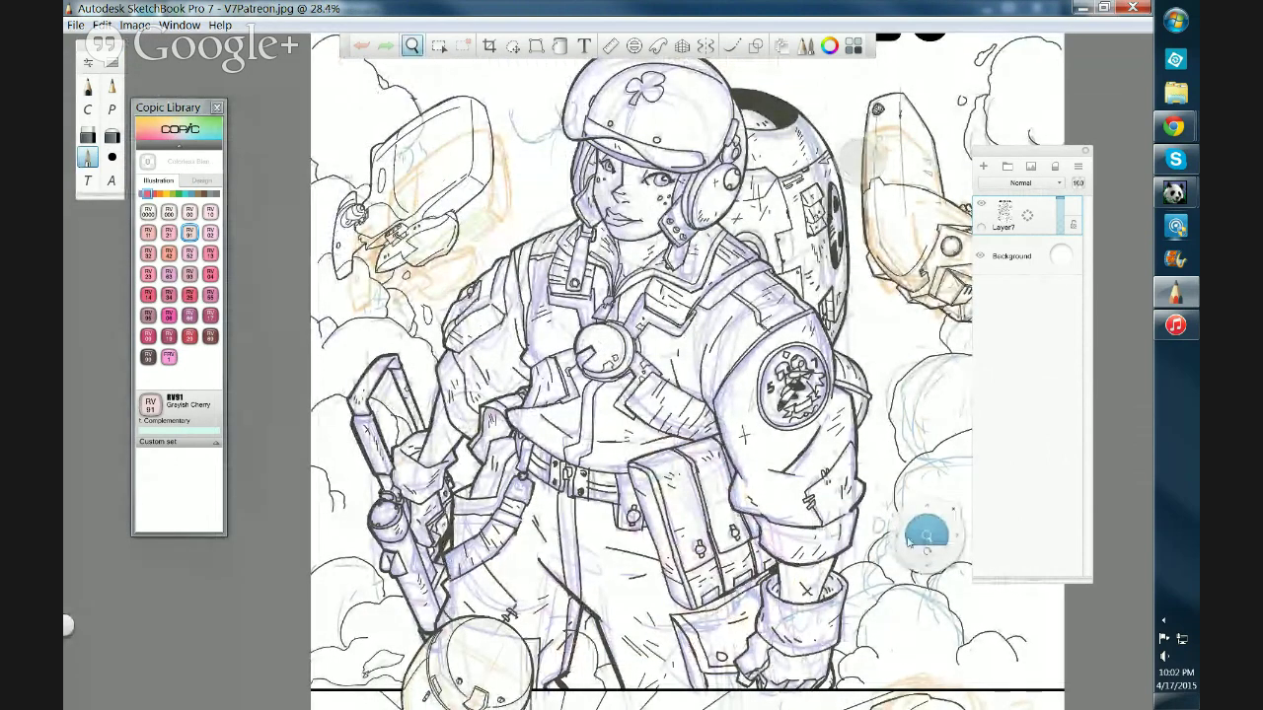
left_click_drag(899, 541, 789, 481)
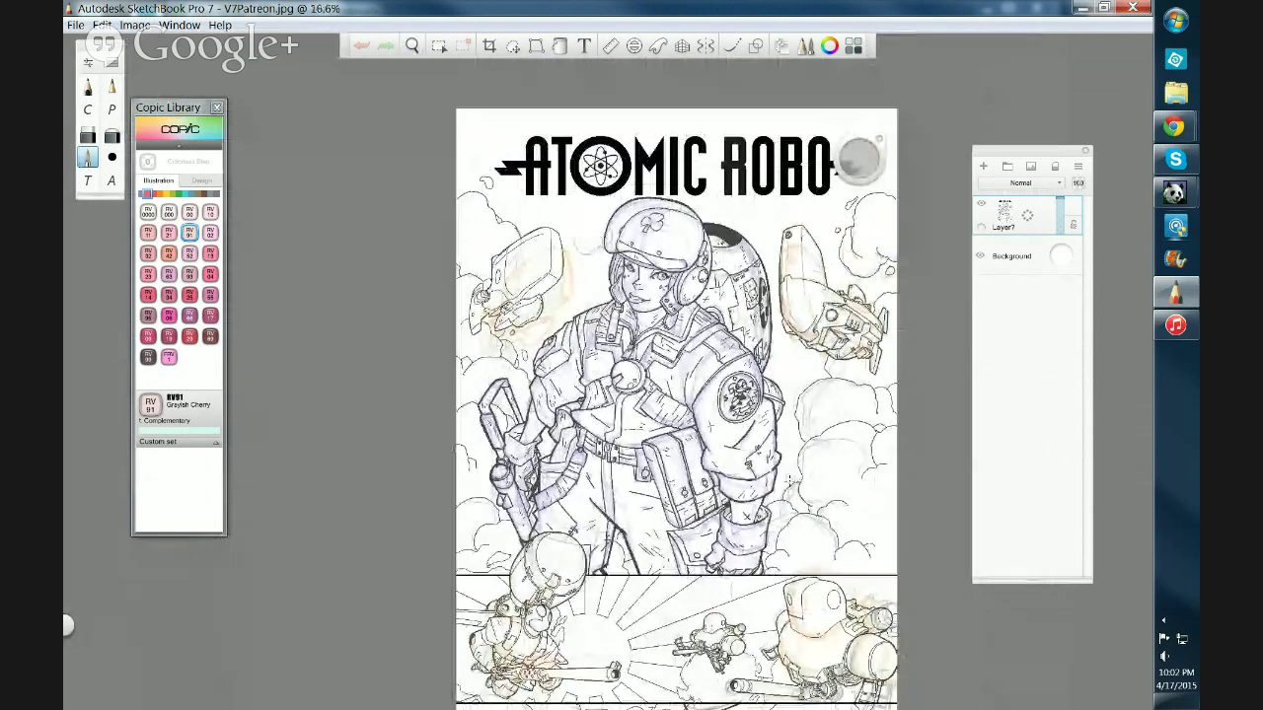
scroll(789, 480, "down", 1)
scroll(789, 480, "up", 2)
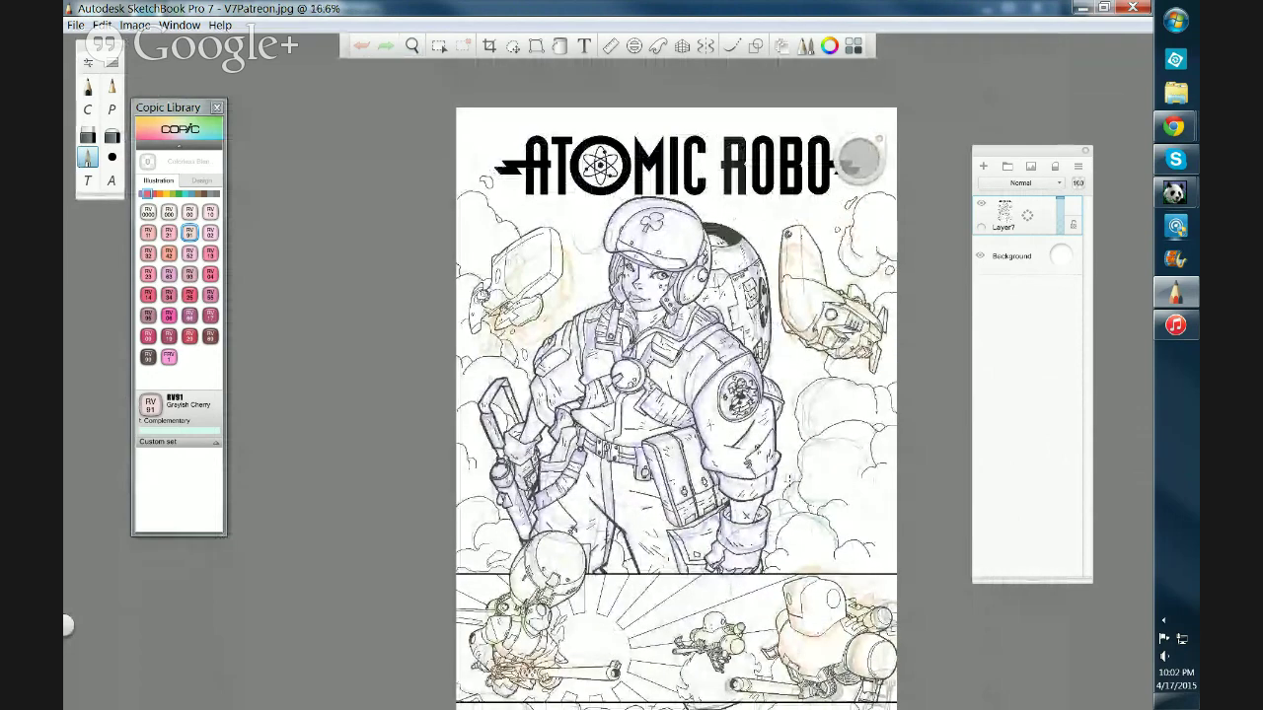
scroll(789, 480, "down", 1)
scroll(789, 481, "up", 1)
scroll(789, 480, "down", 1)
Turn on the perspective guides over the cover and choose the Copic colour RV25
left_click(682, 50)
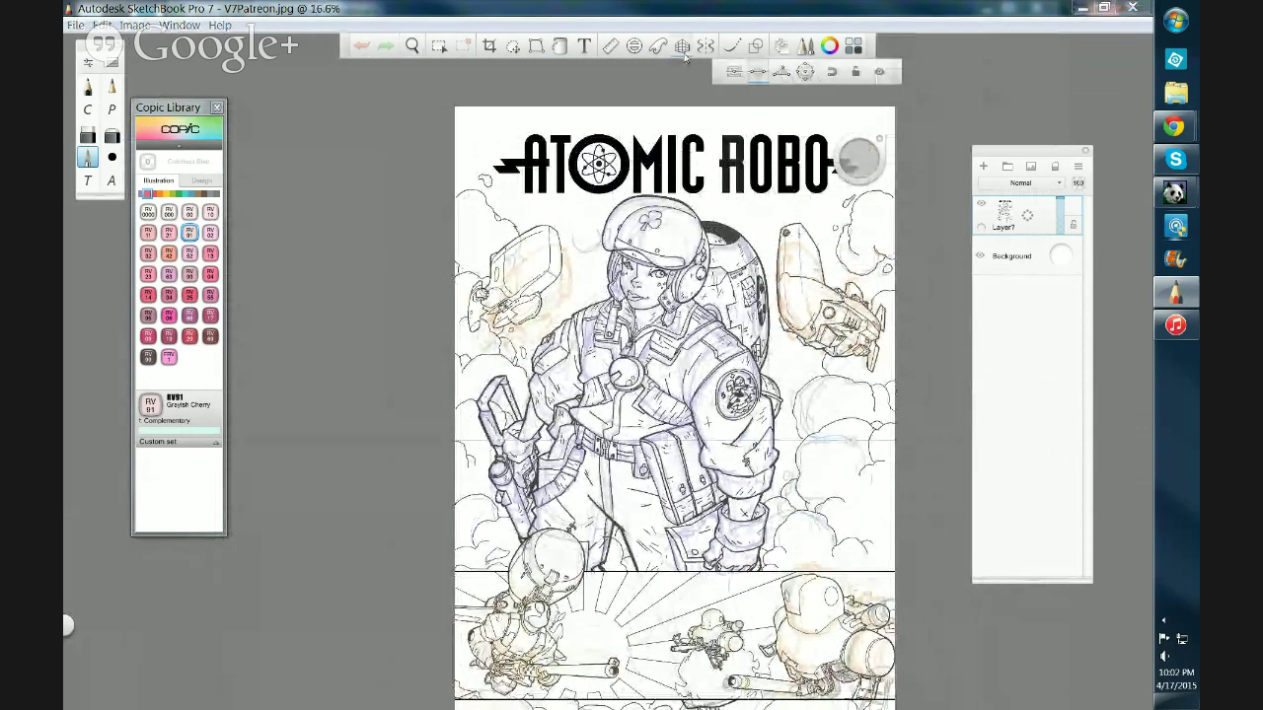
left_click(189, 294)
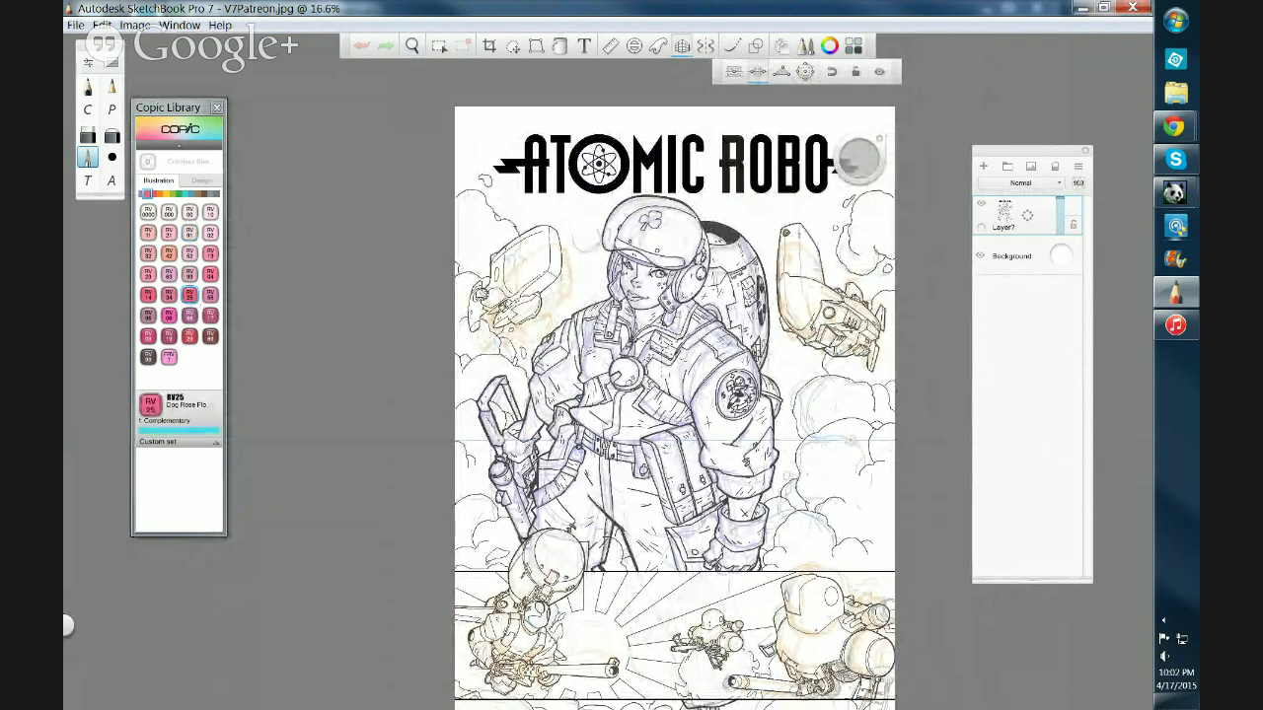